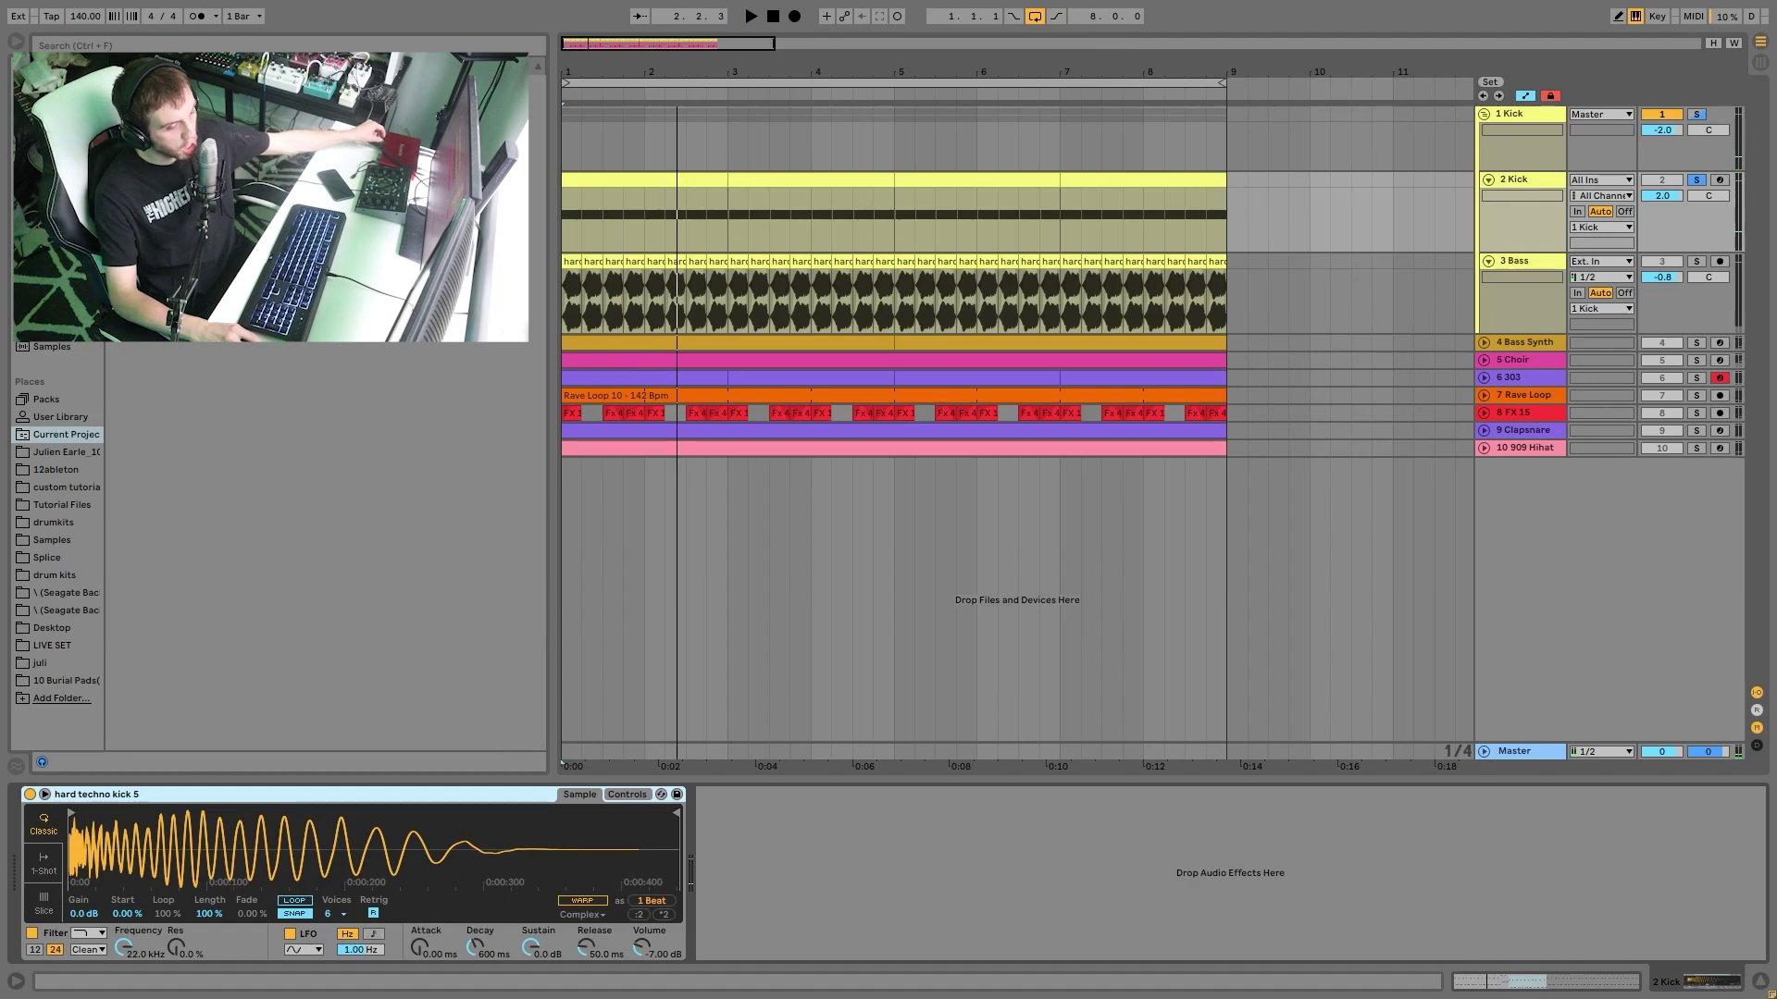
- Select the first part of the 2 Kick clip and play the kick from the arrangement start
key("space")
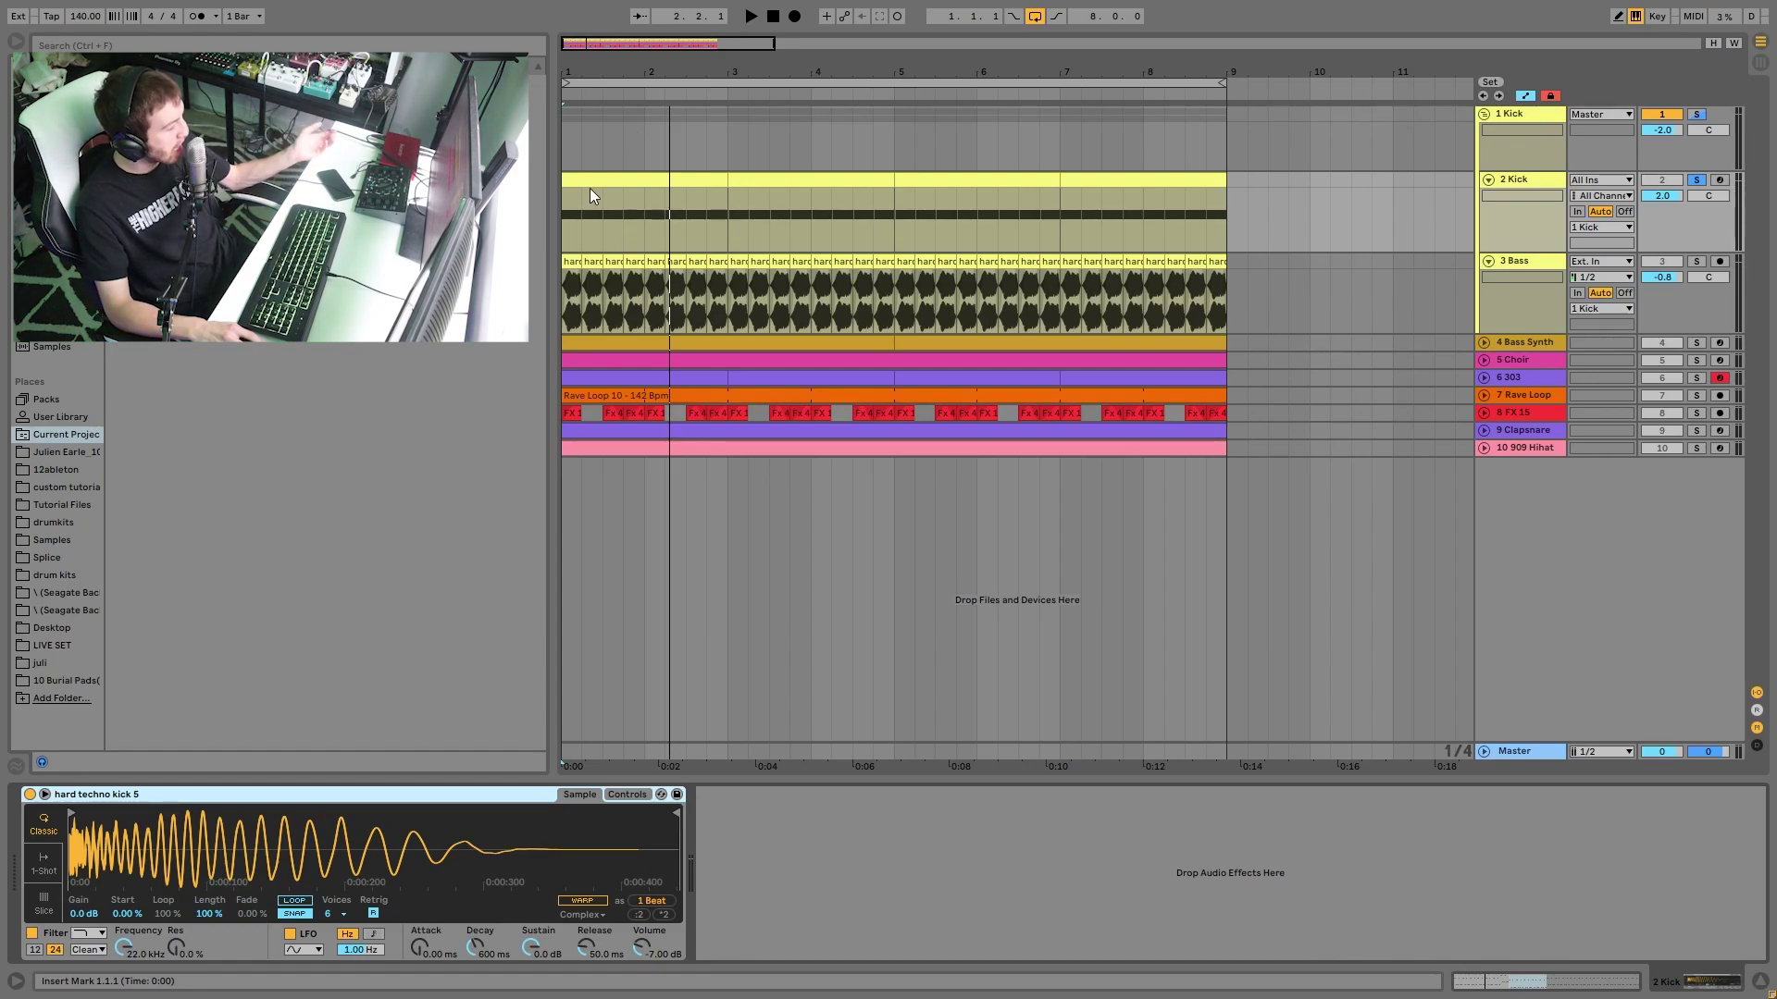
left_click_drag(588, 191, 571, 183)
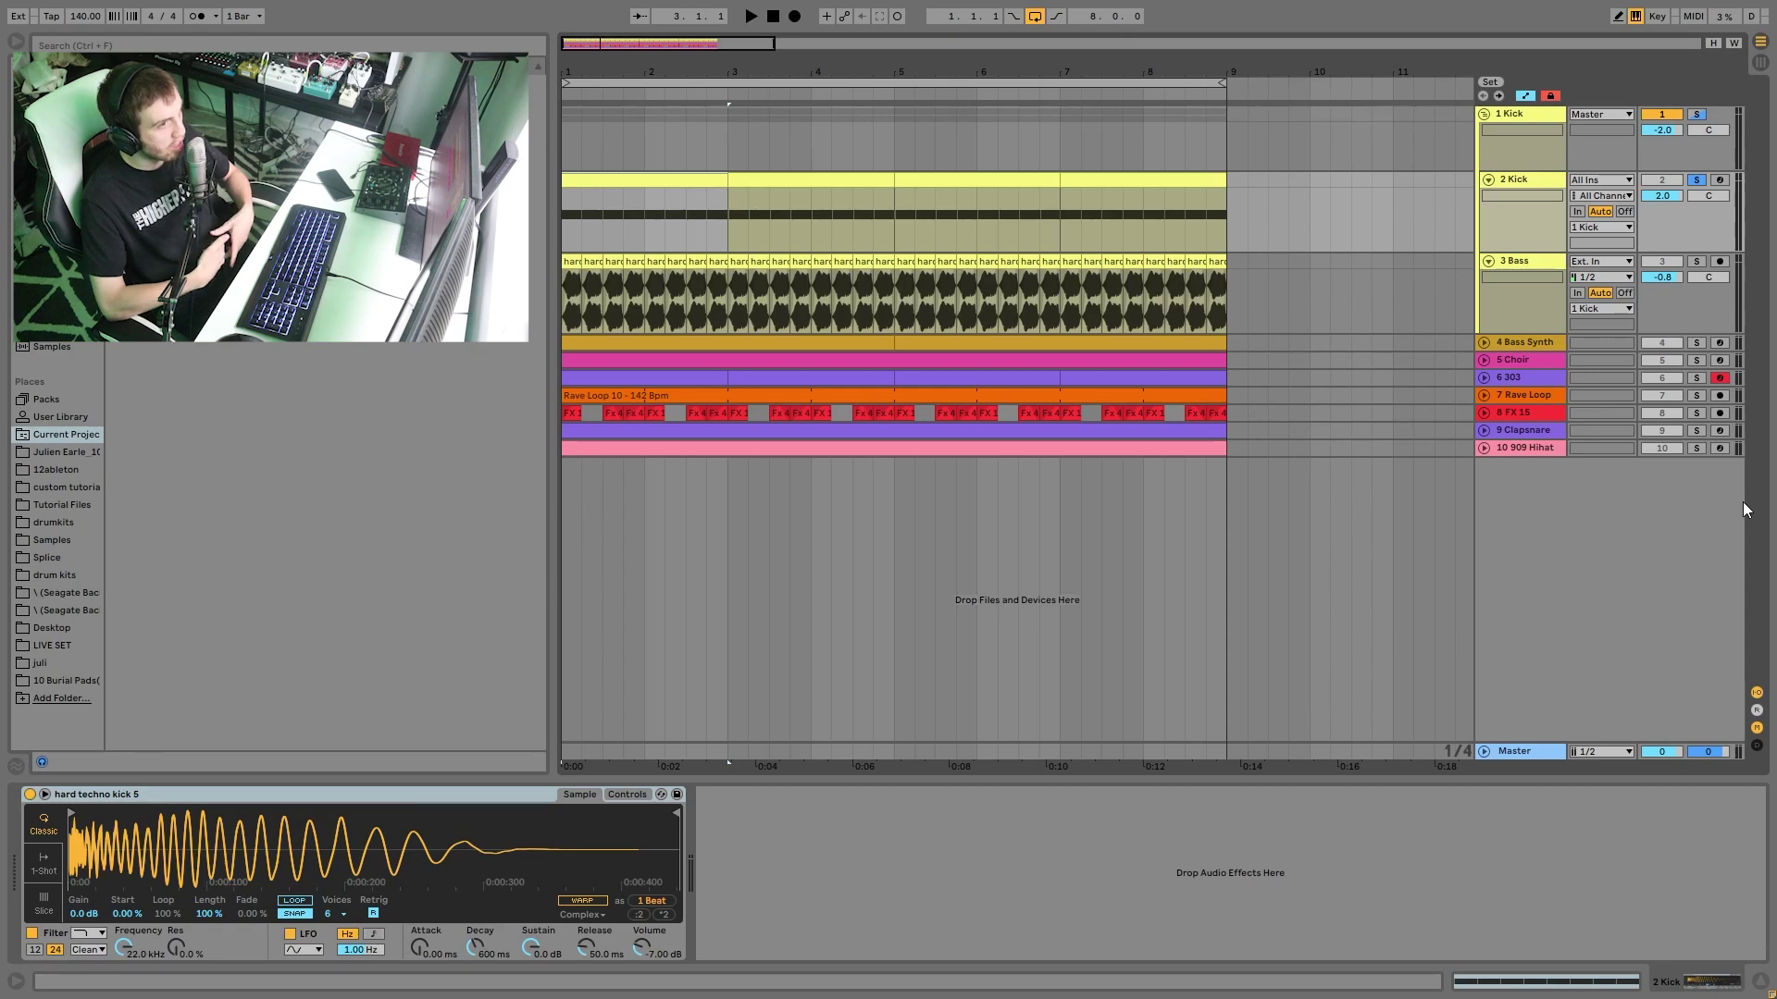
key("space")
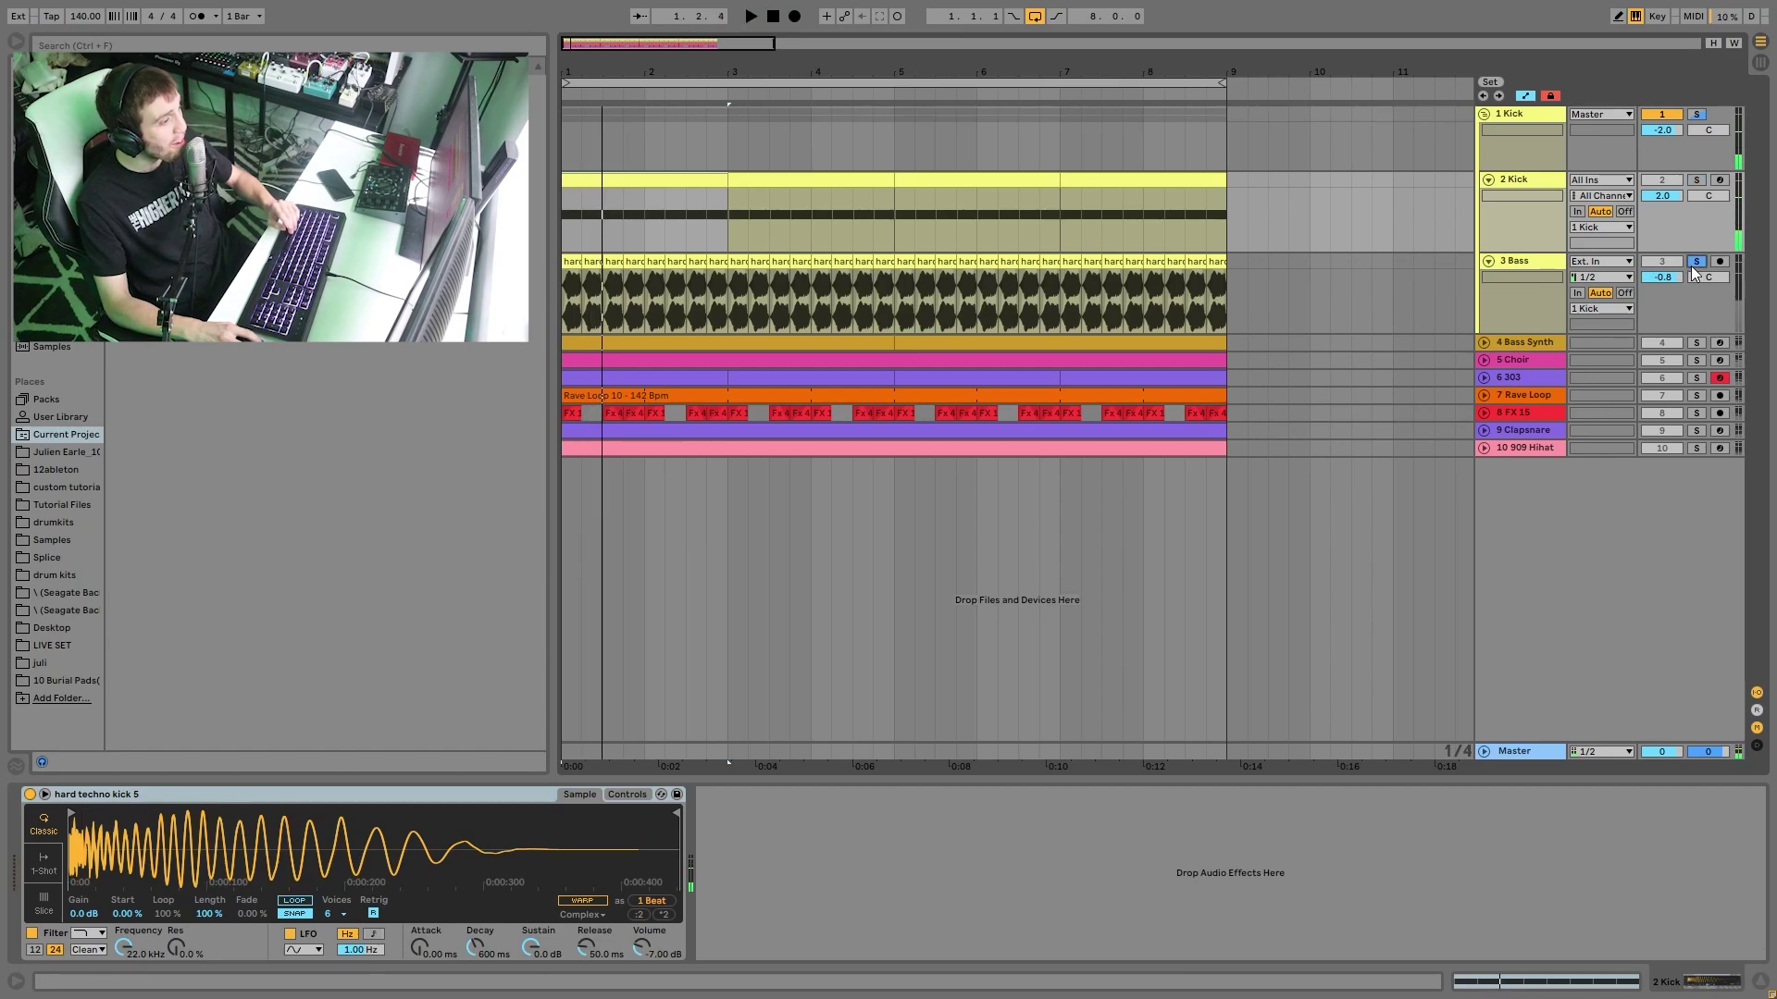
- Delete the Drum Buss from the Bass track's device chain and stop playback
left_click(1518, 264)
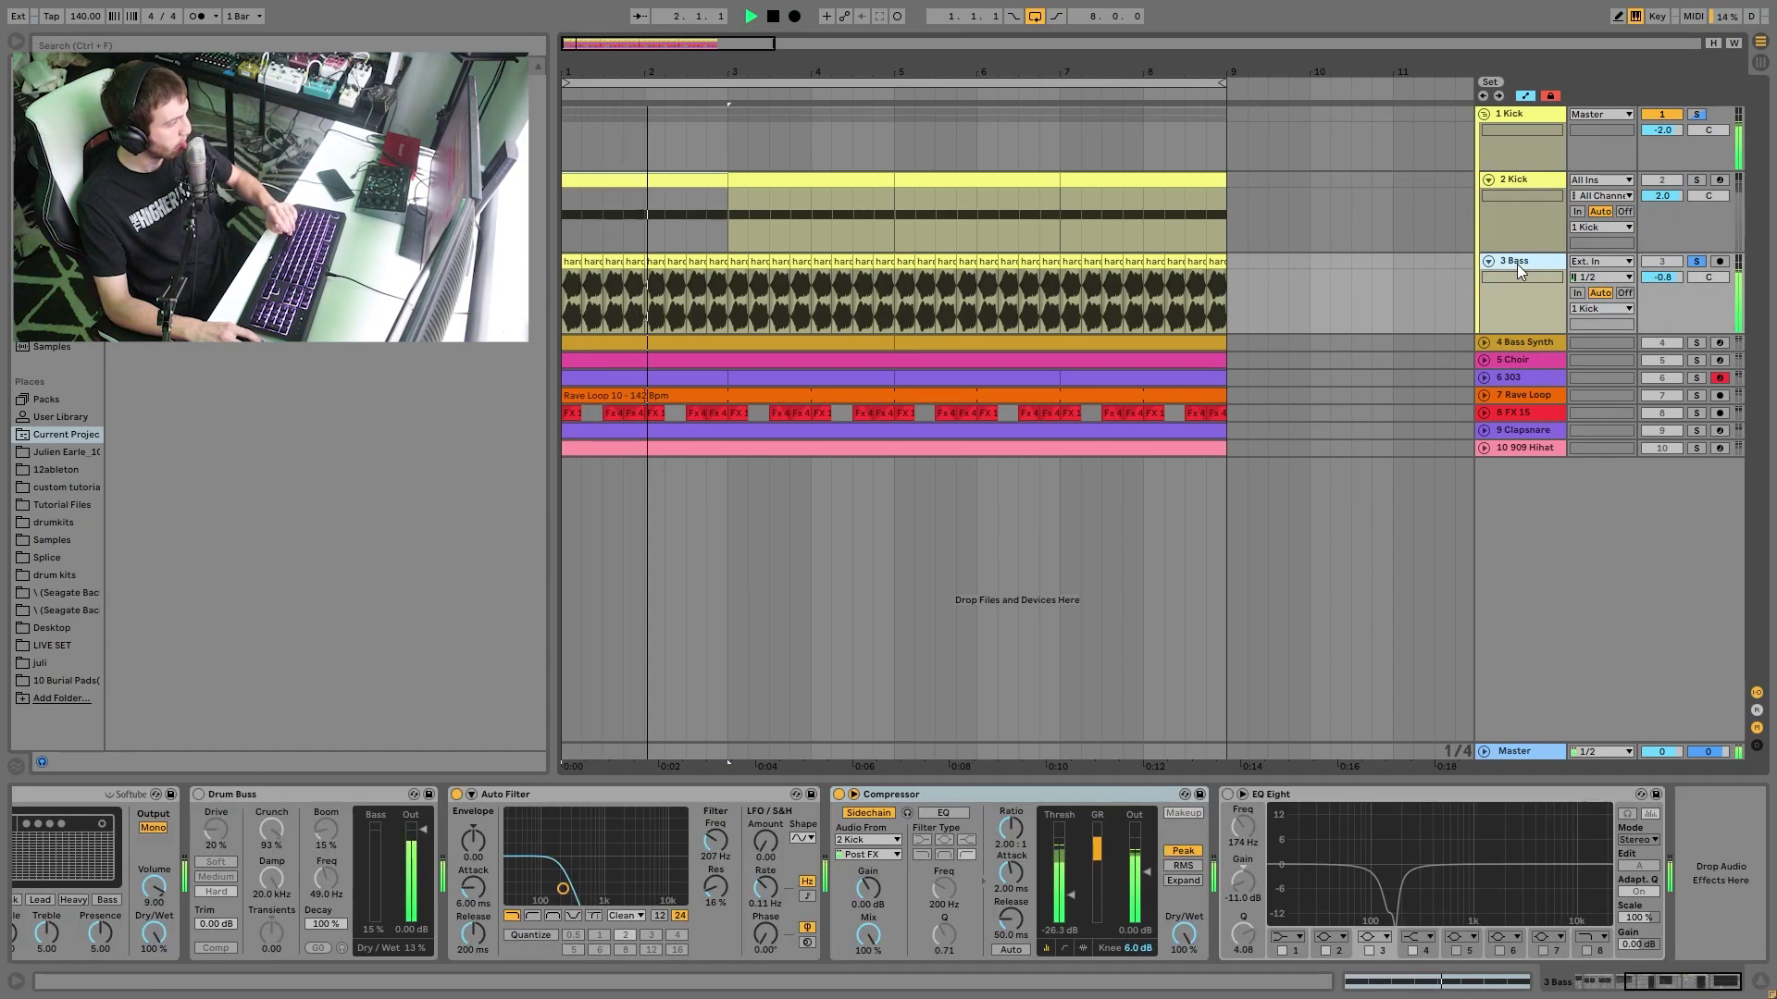
left_click(232, 794)
key("space")
key("Delete")
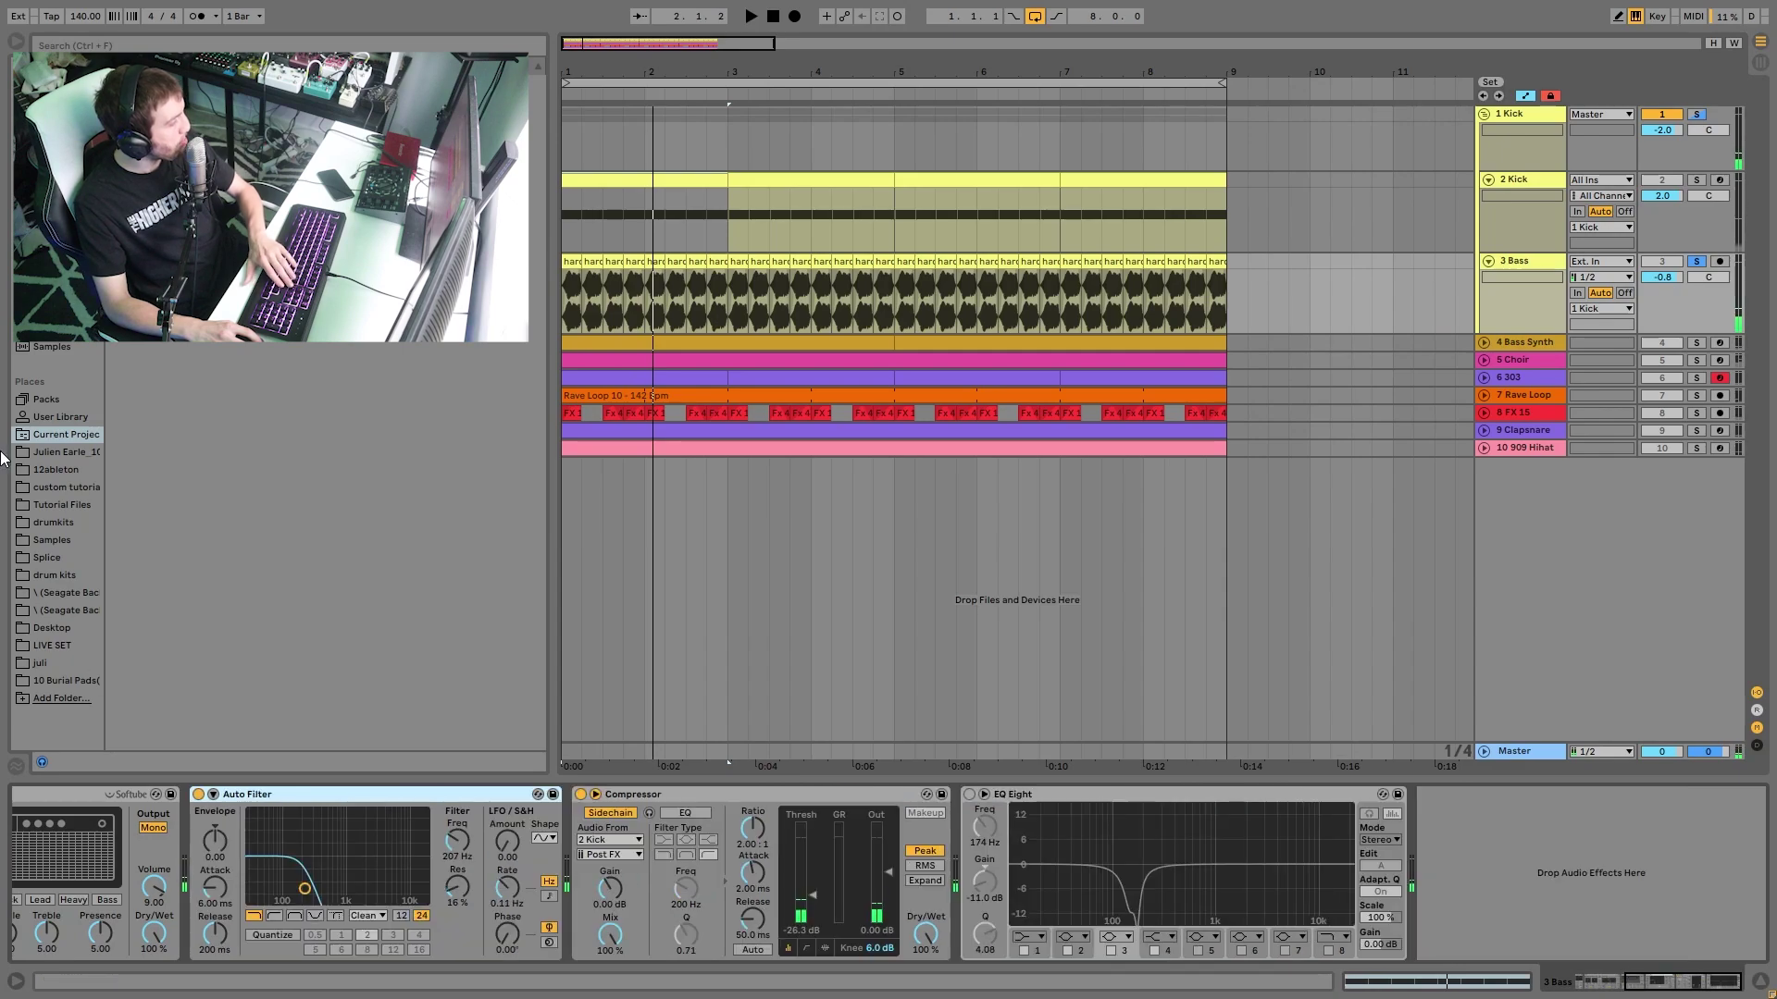
- Examine the first hard techno kick 5 clip on the Bass track, both its sample waveform and its fades in the arrangement
left_click(567, 266)
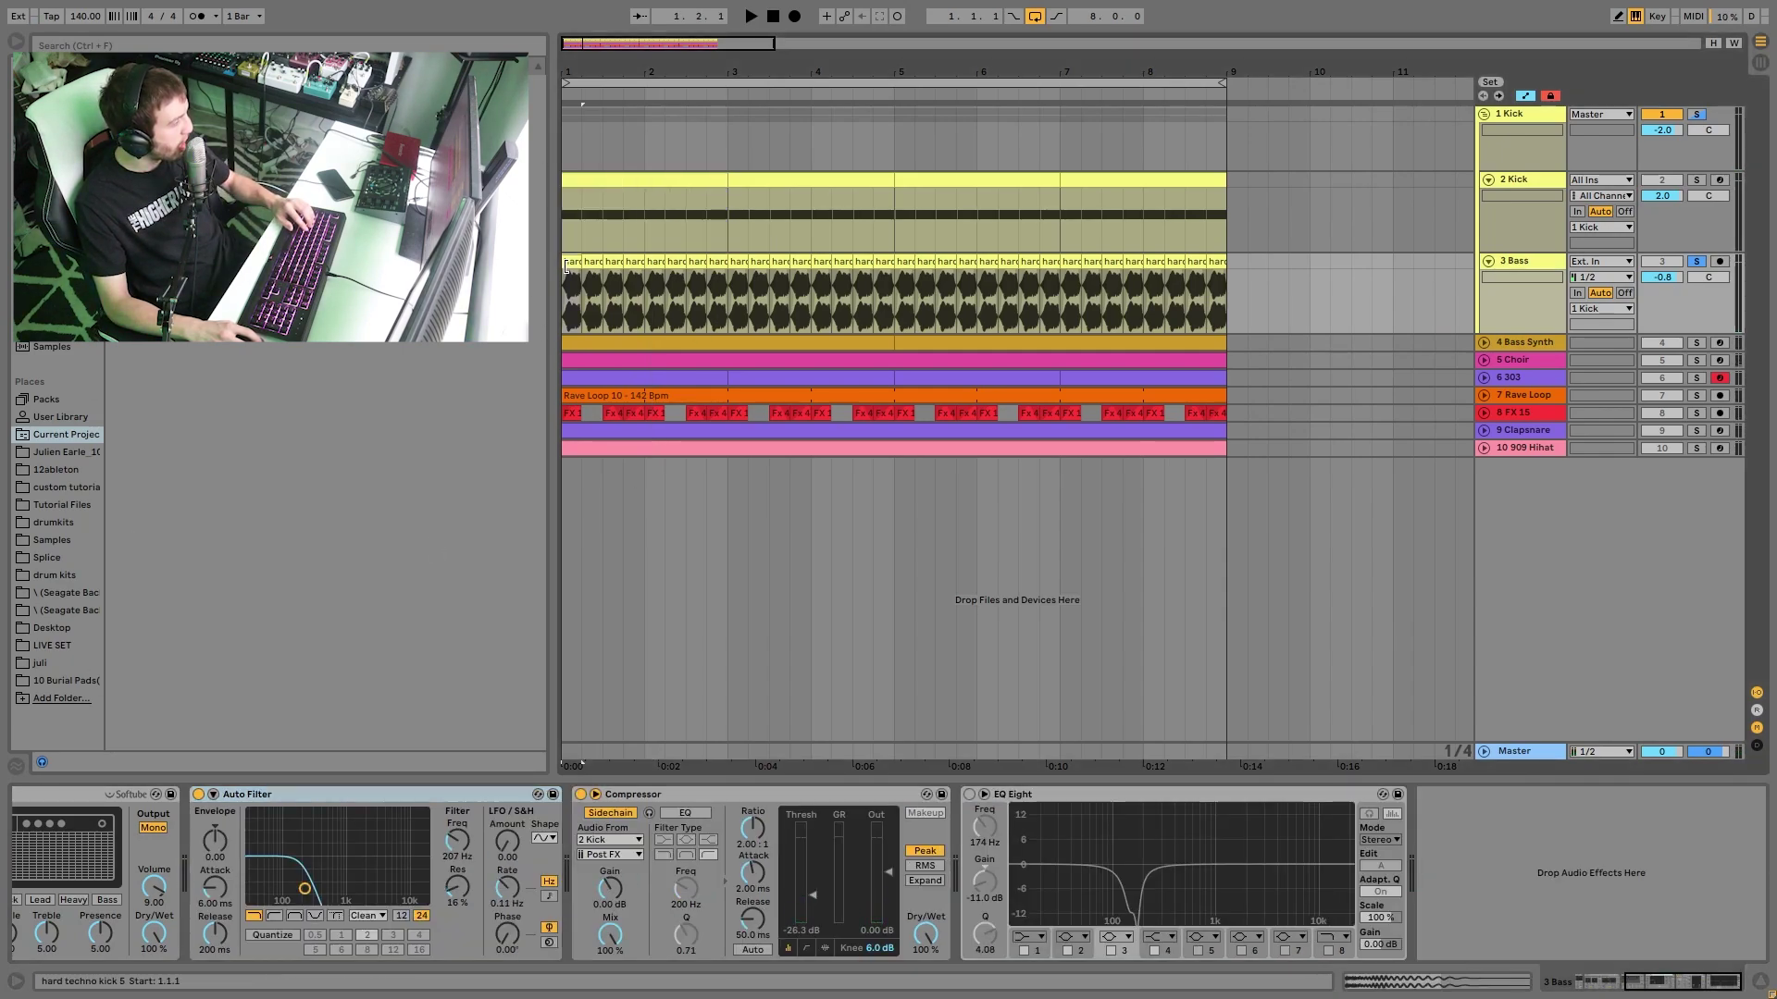
double_click(566, 265)
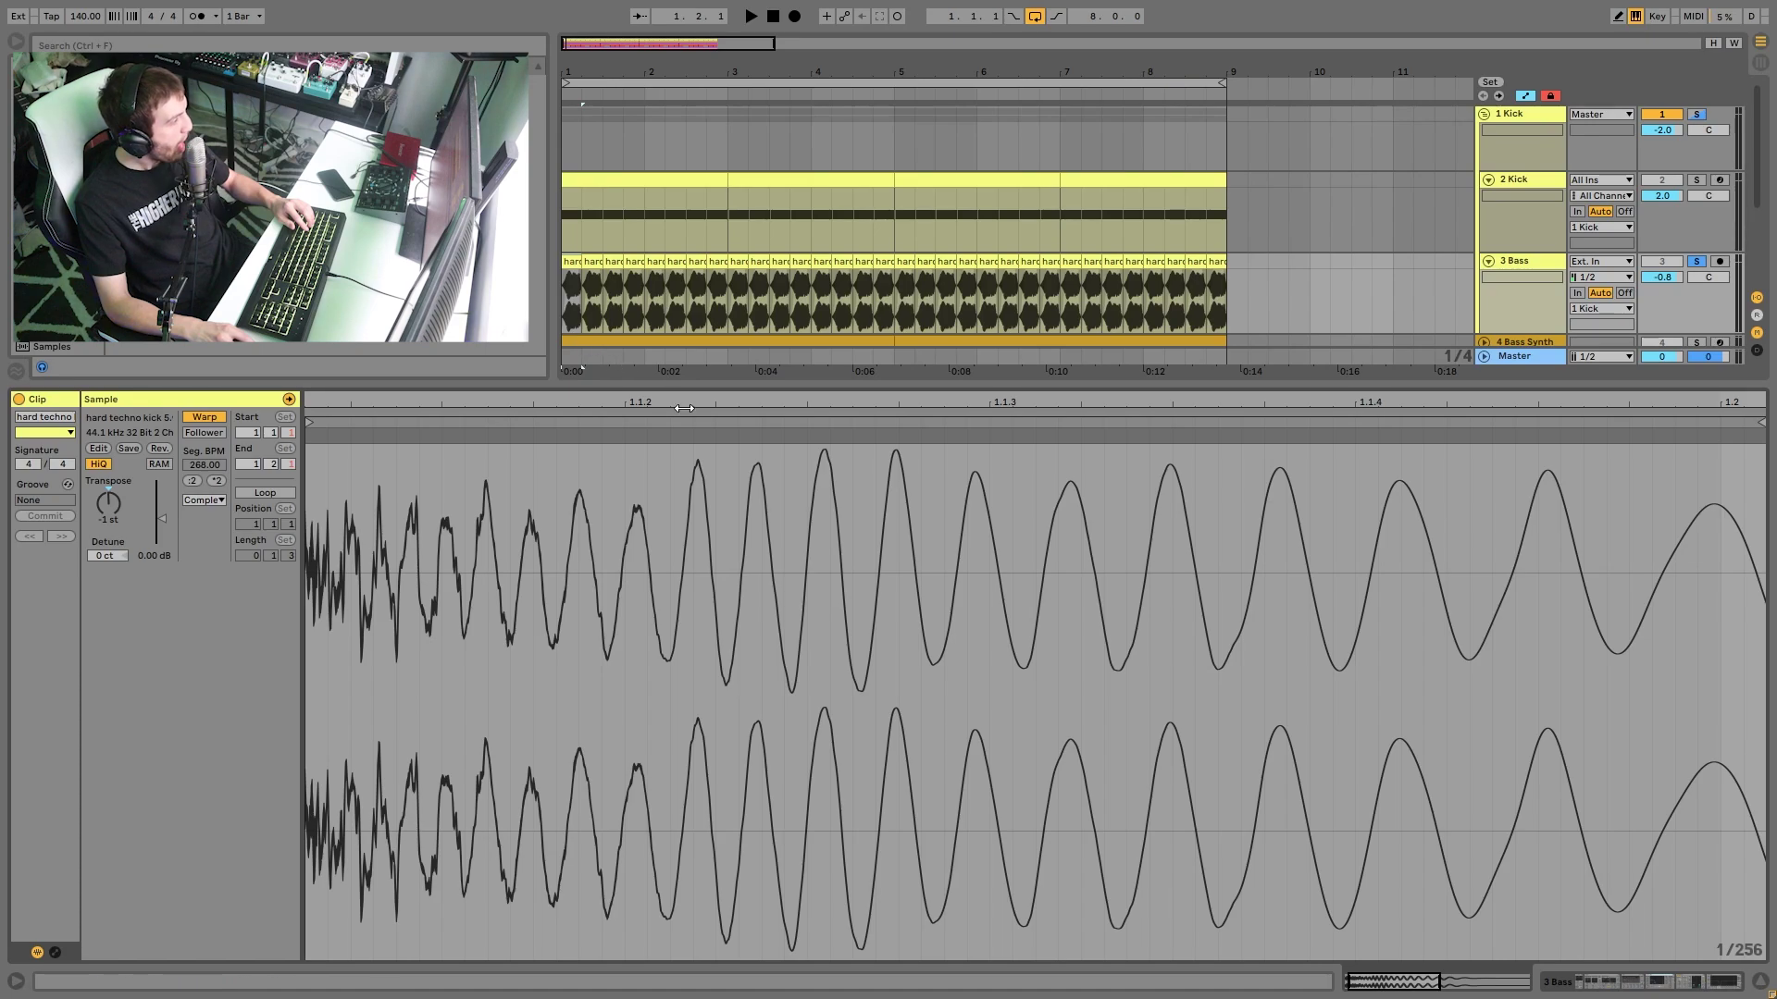
left_click_drag(678, 404, 678, 356)
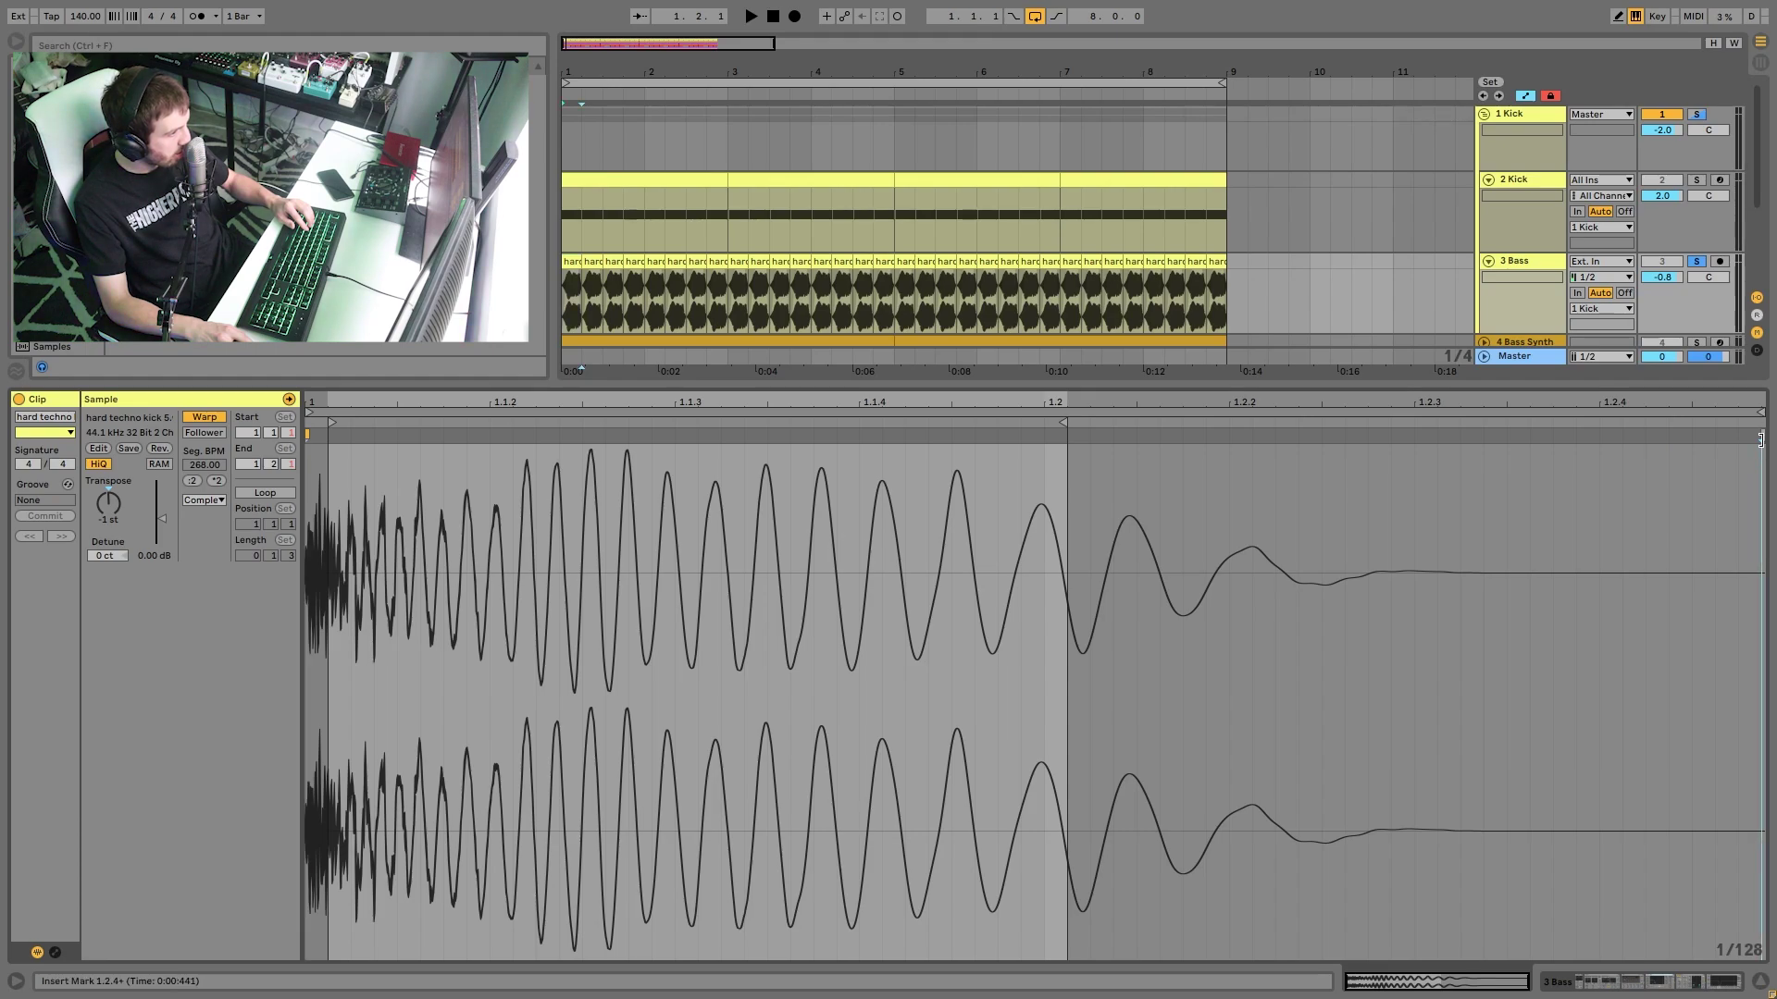
mouse_move(1761, 435)
left_mouse_down()
mouse_move(1020, 436)
mouse_move(1775, 436)
mouse_move(1581, 508)
left_mouse_up()
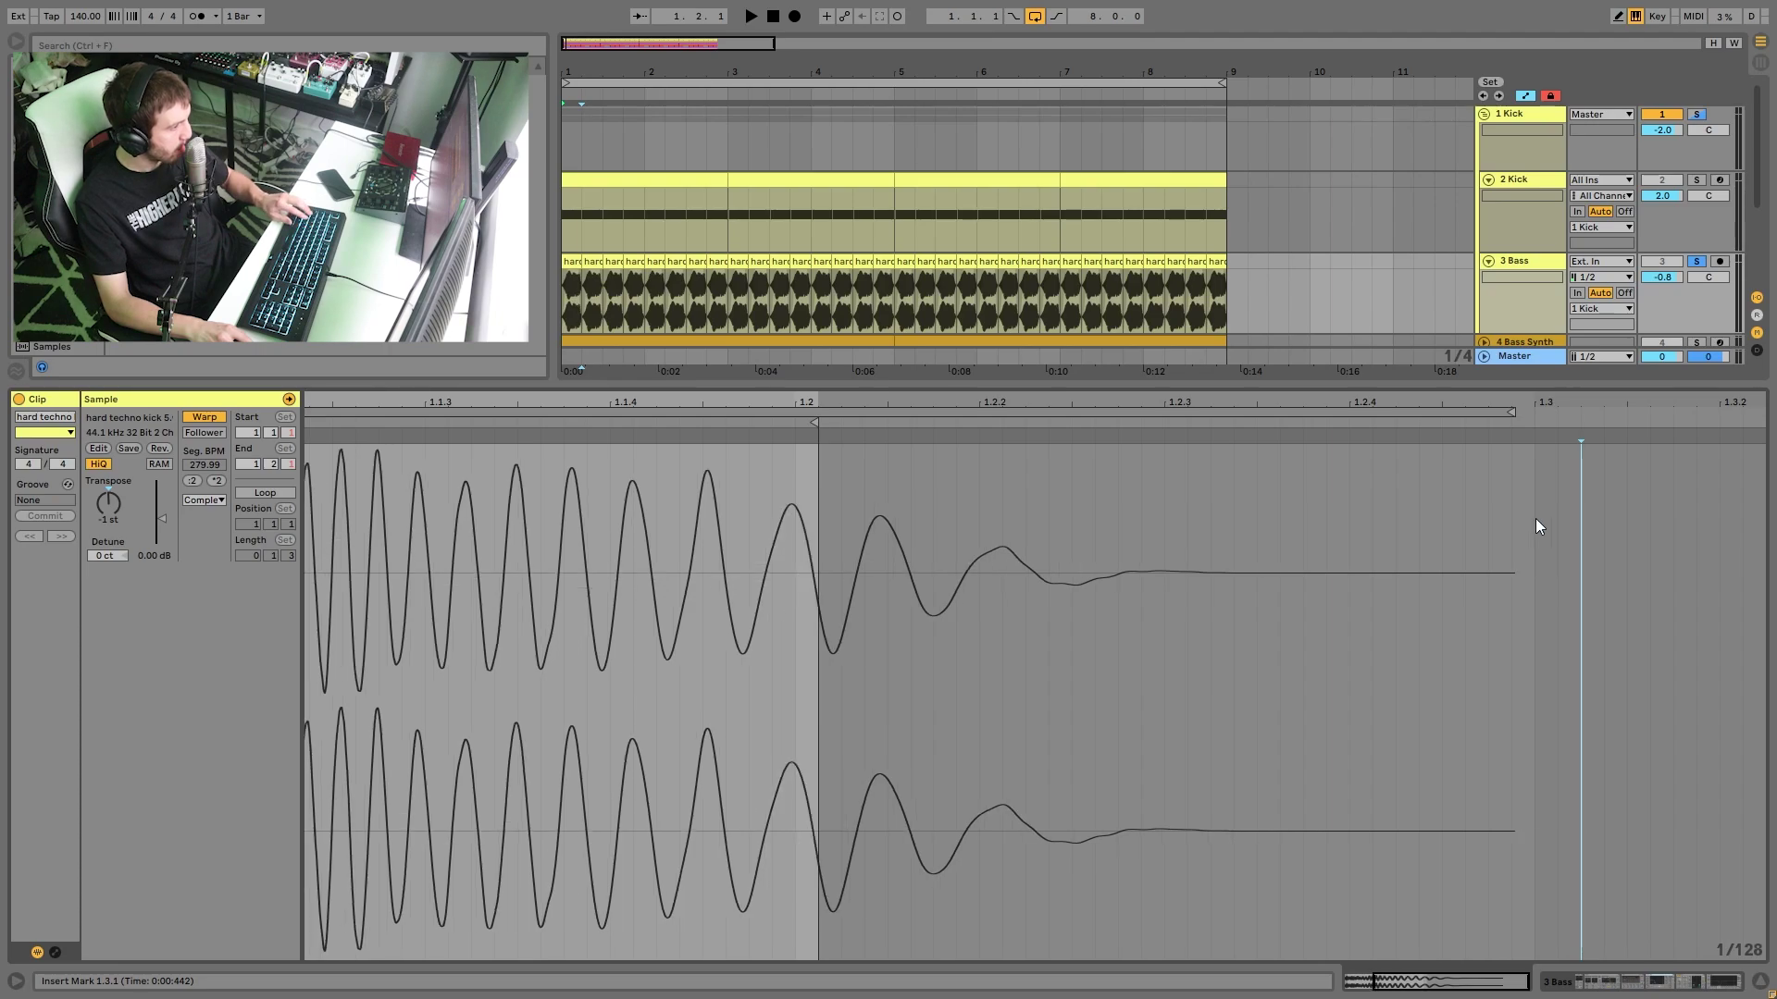
key("shift+Tab")
key("Delete")
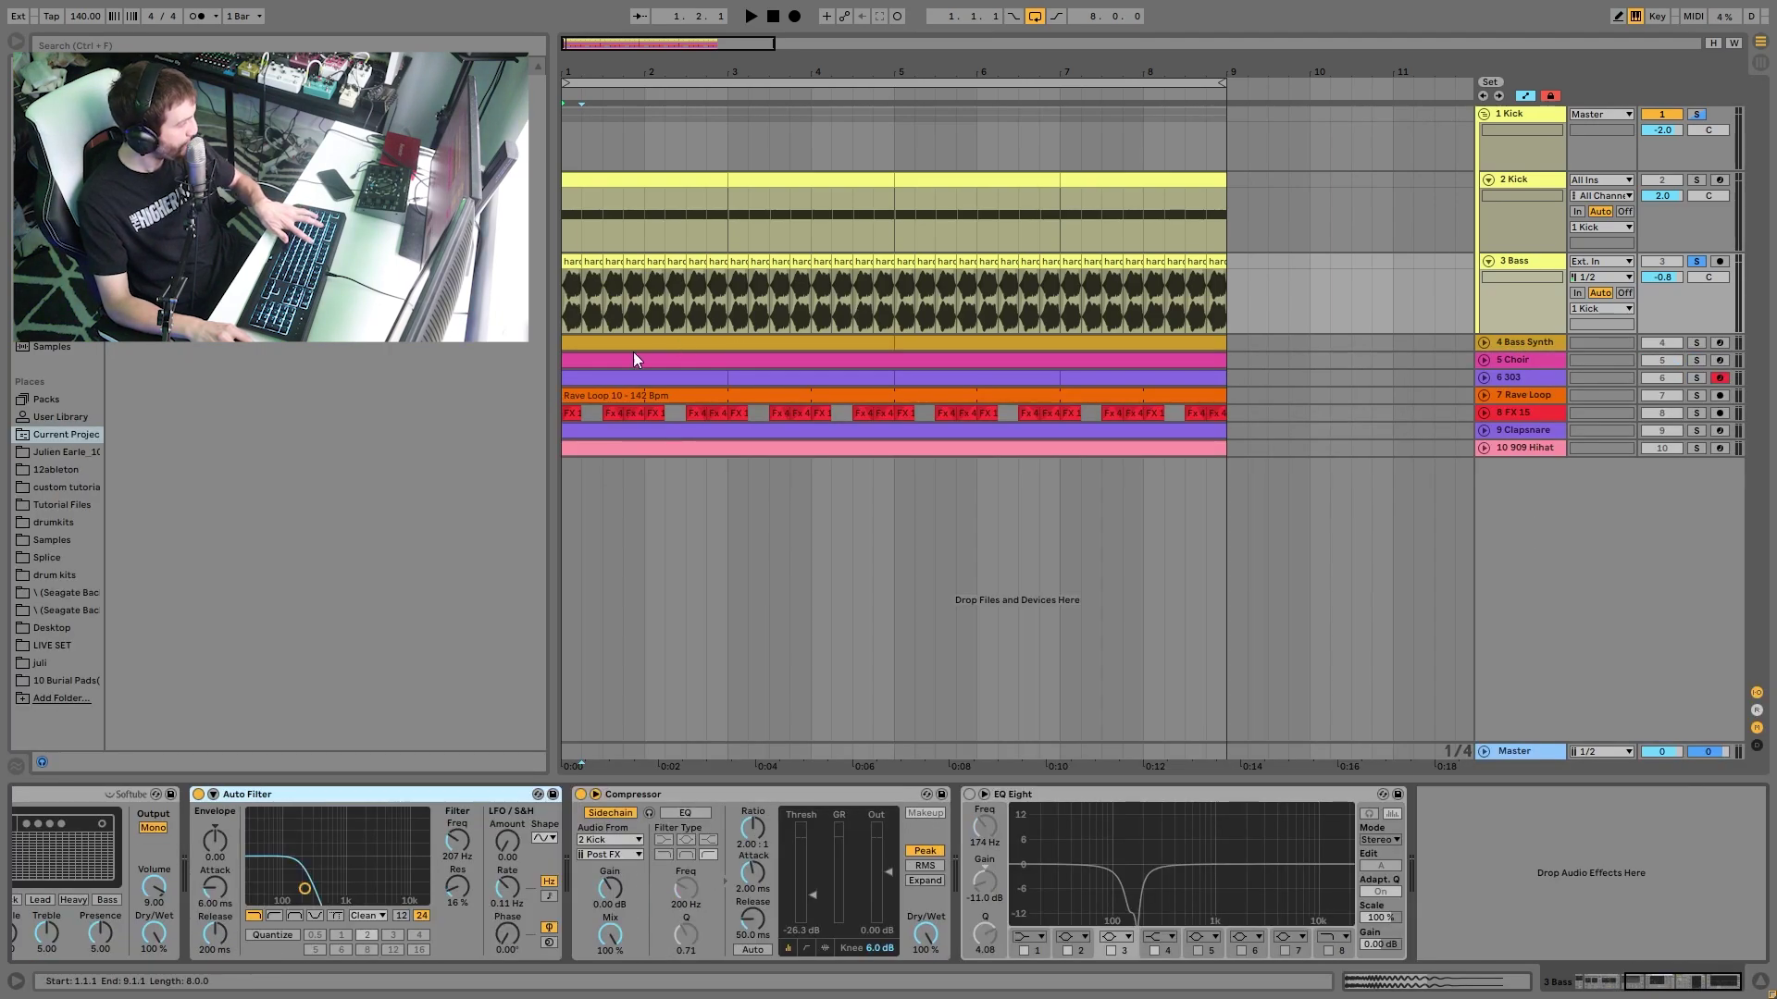
key("shift+Tab")
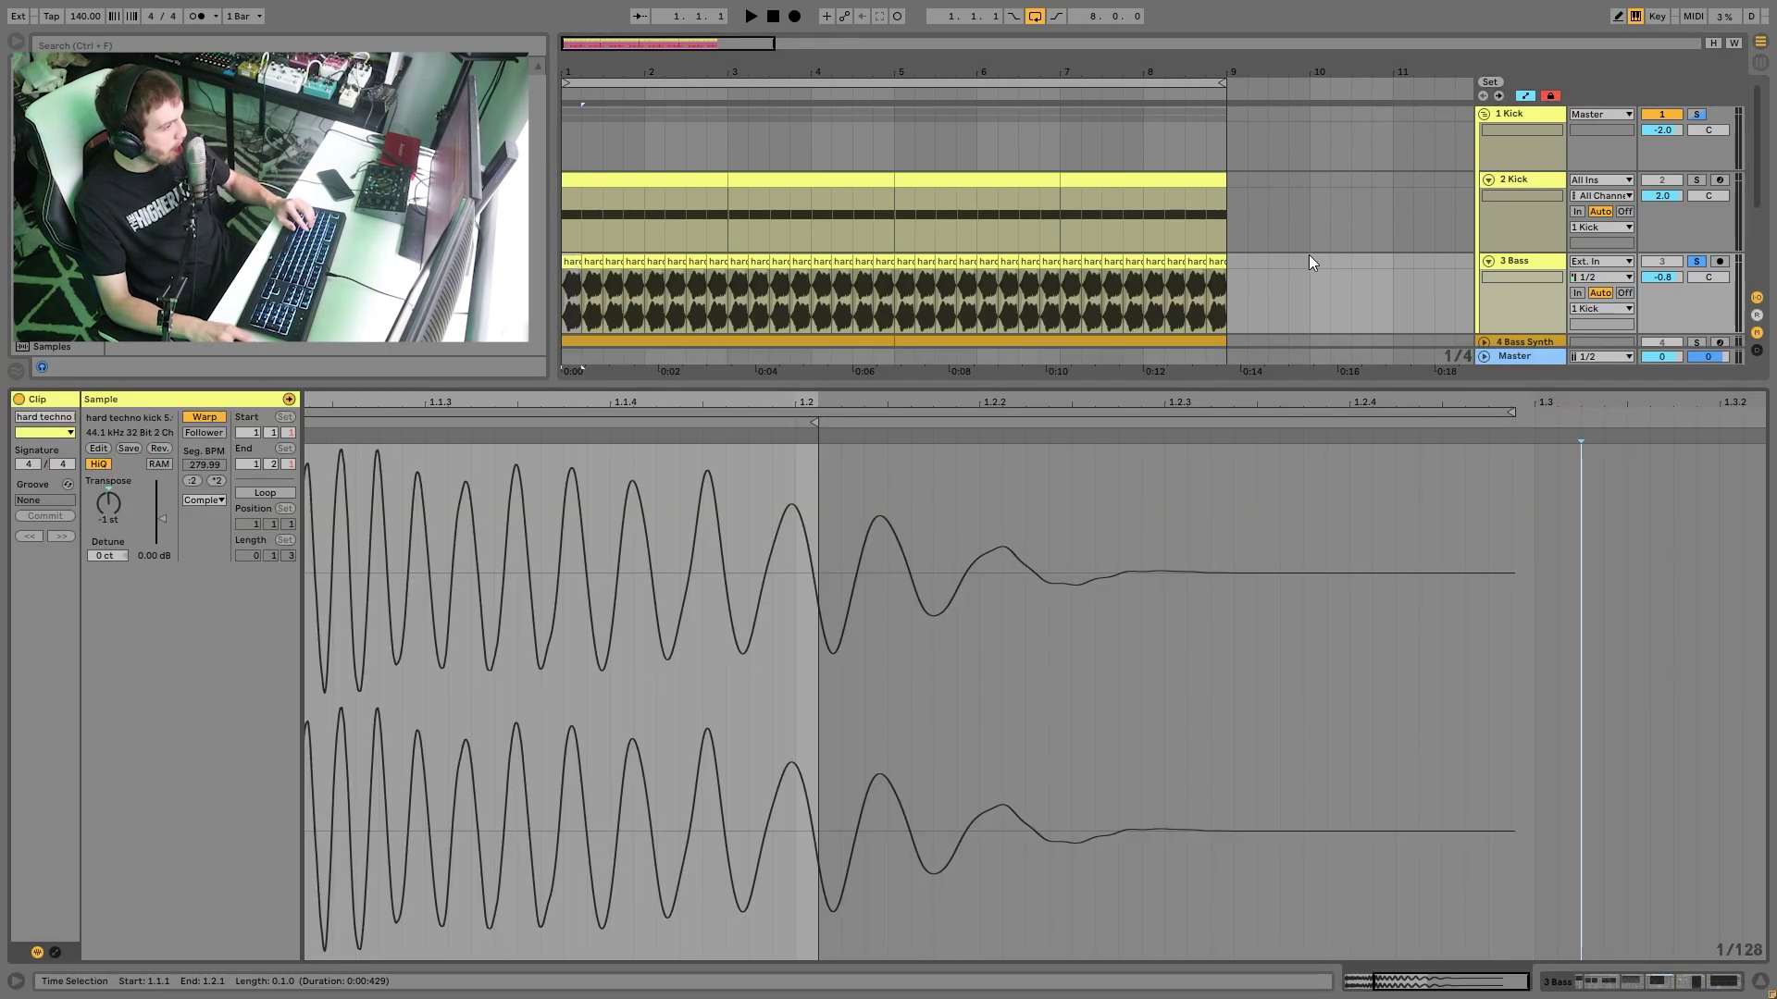
key("shift+Tab")
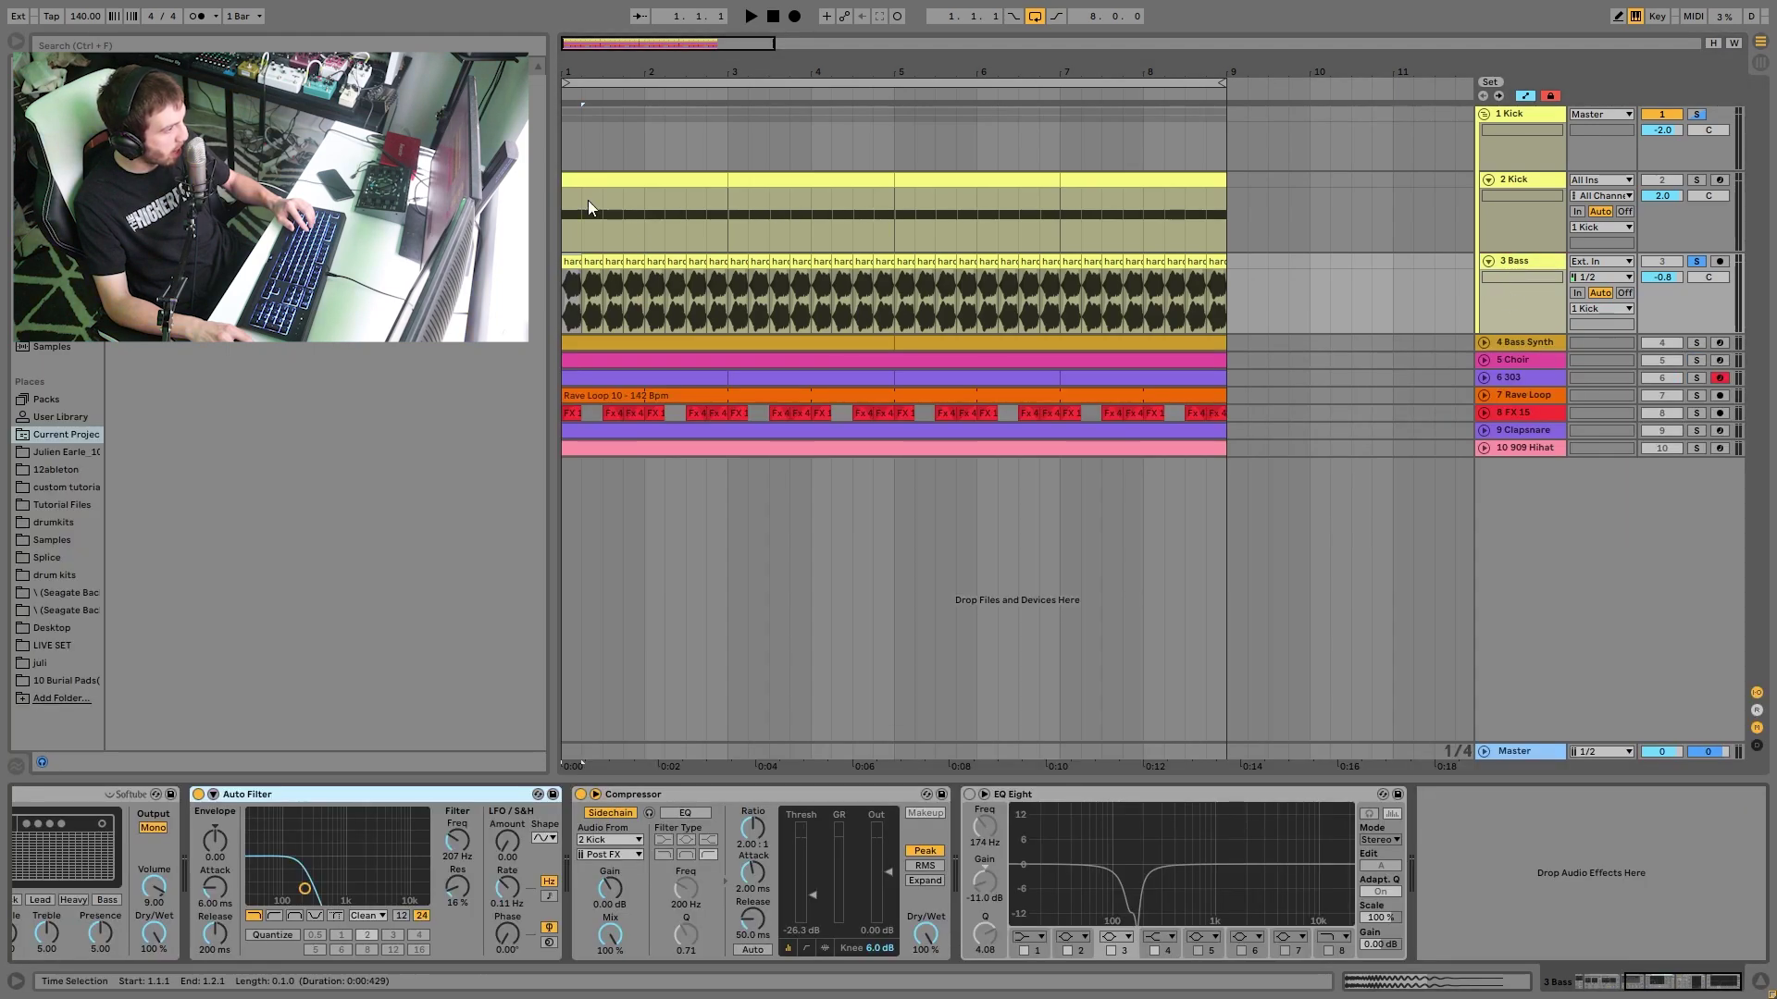
left_click_drag(608, 73, 615, 261)
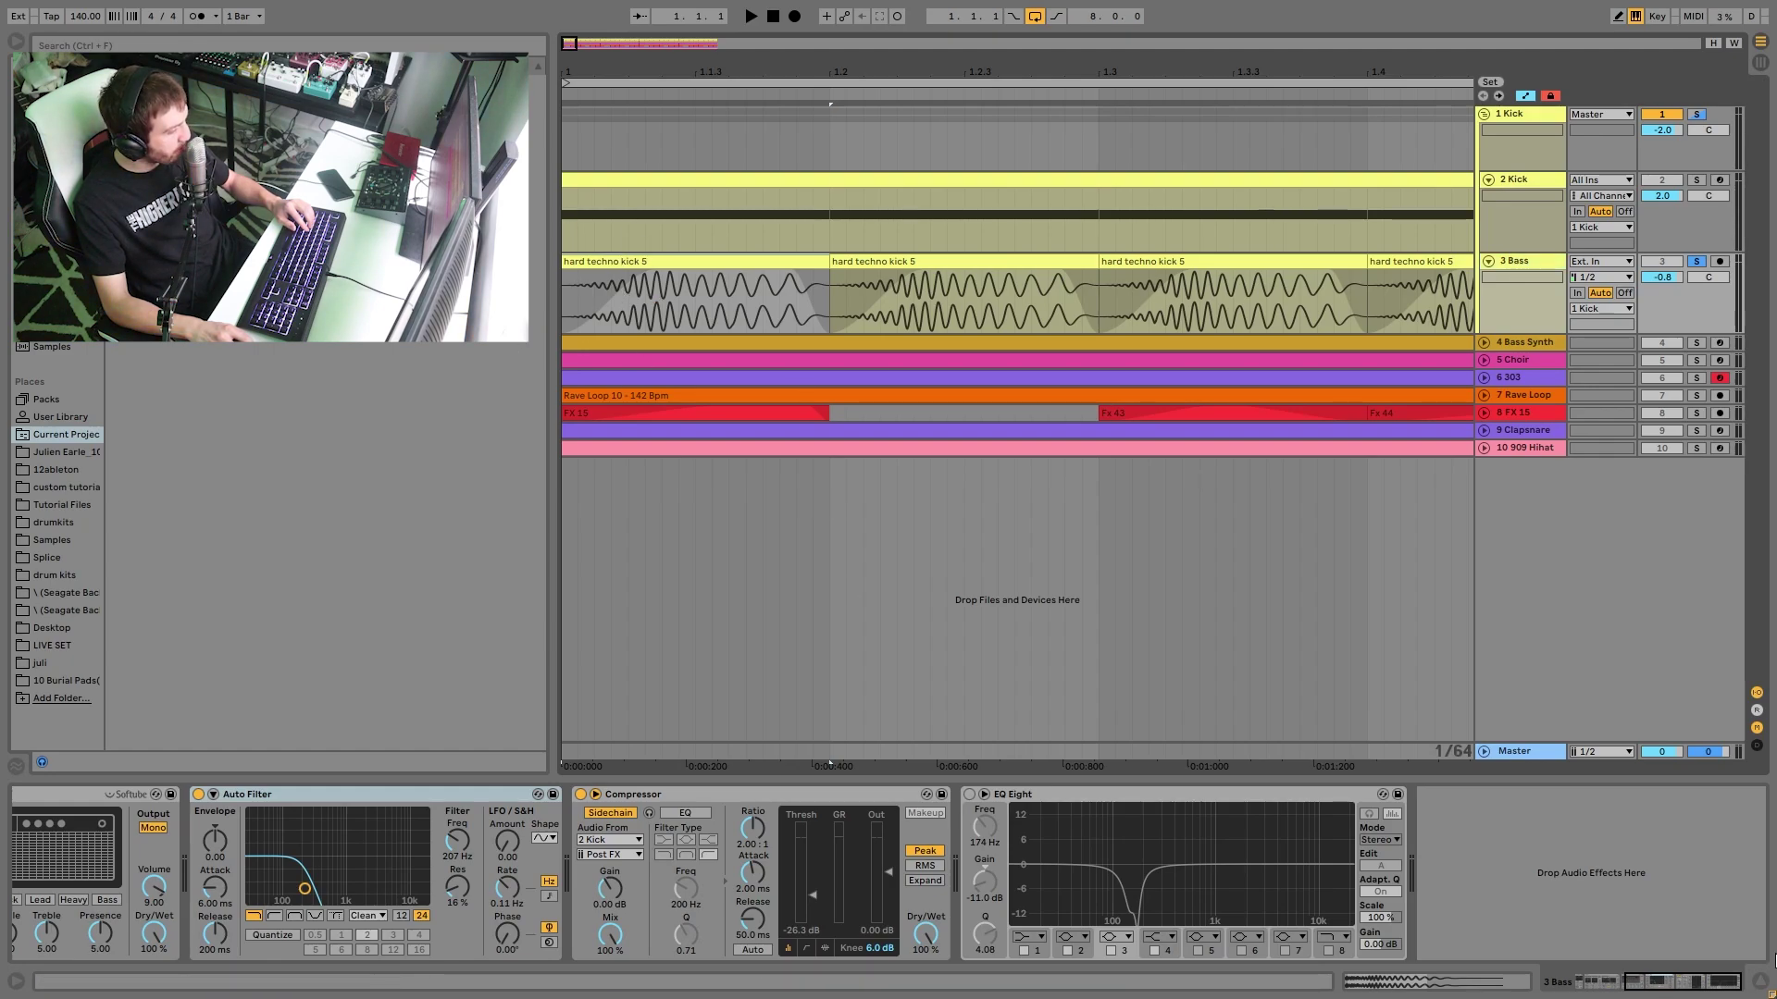
- Group all of the Bass track's devices, from Overdrive to EQ Eight, into one Audio Effect Rack
left_click(1672, 989)
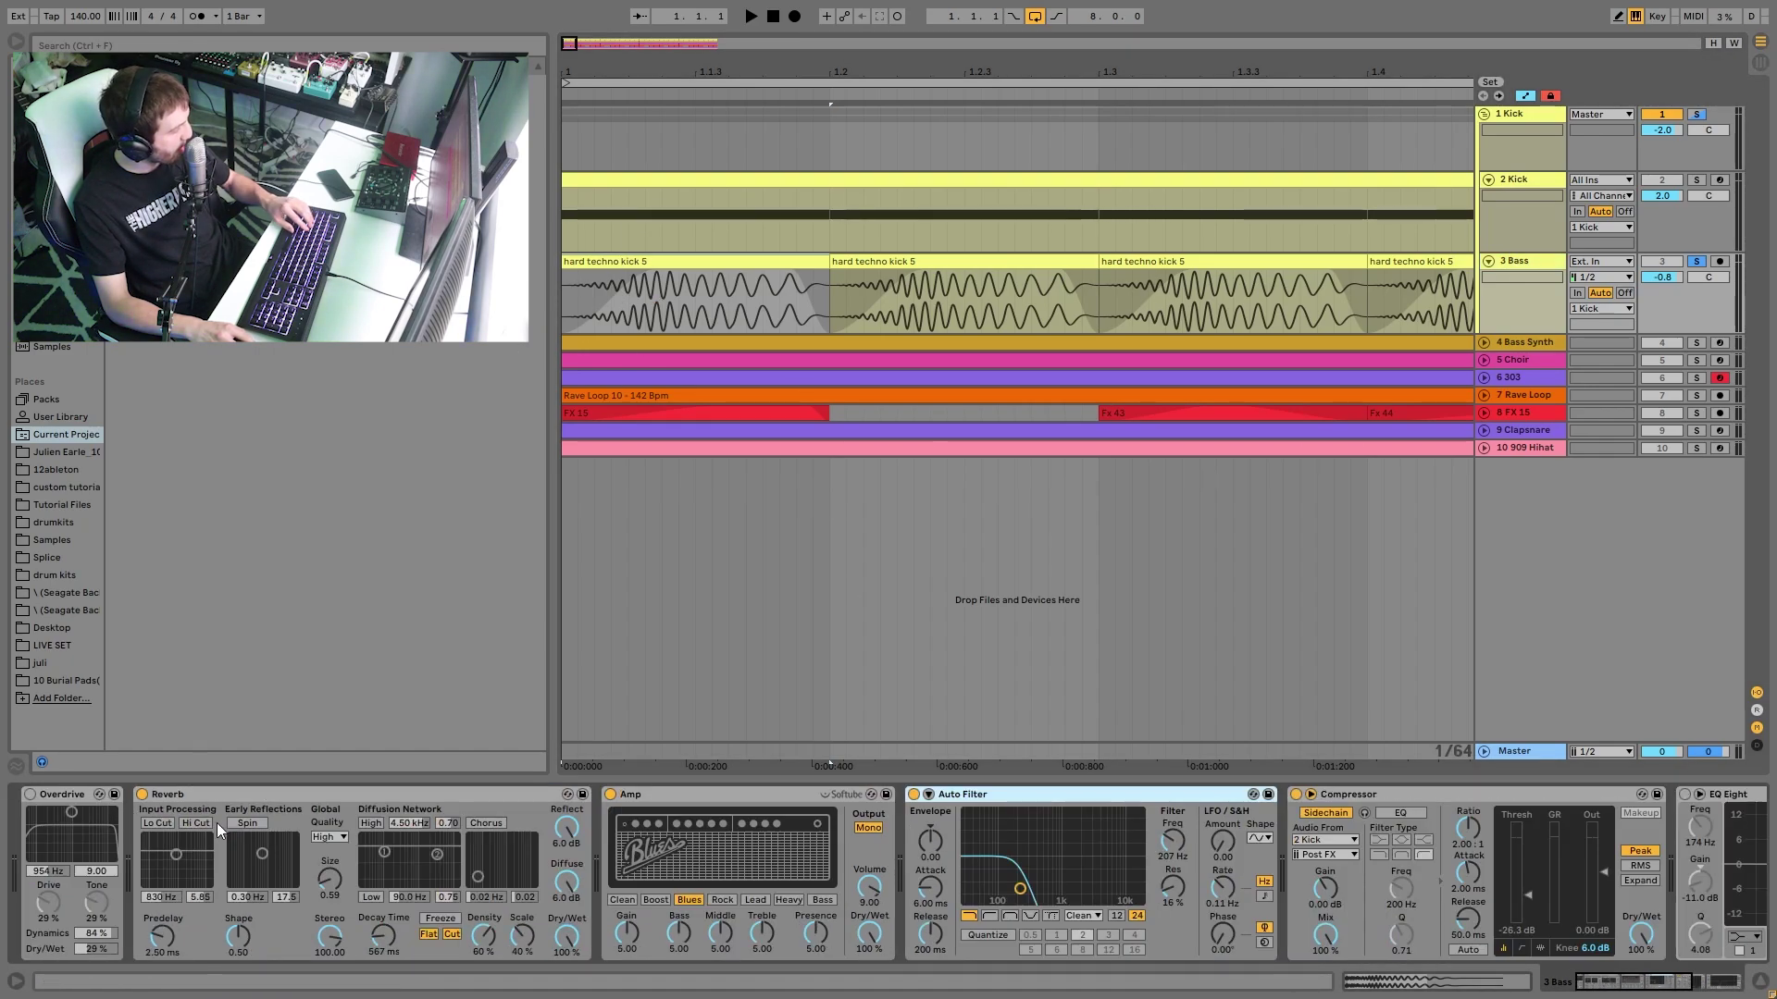
key("ctrl+a")
key("ctrl+g")
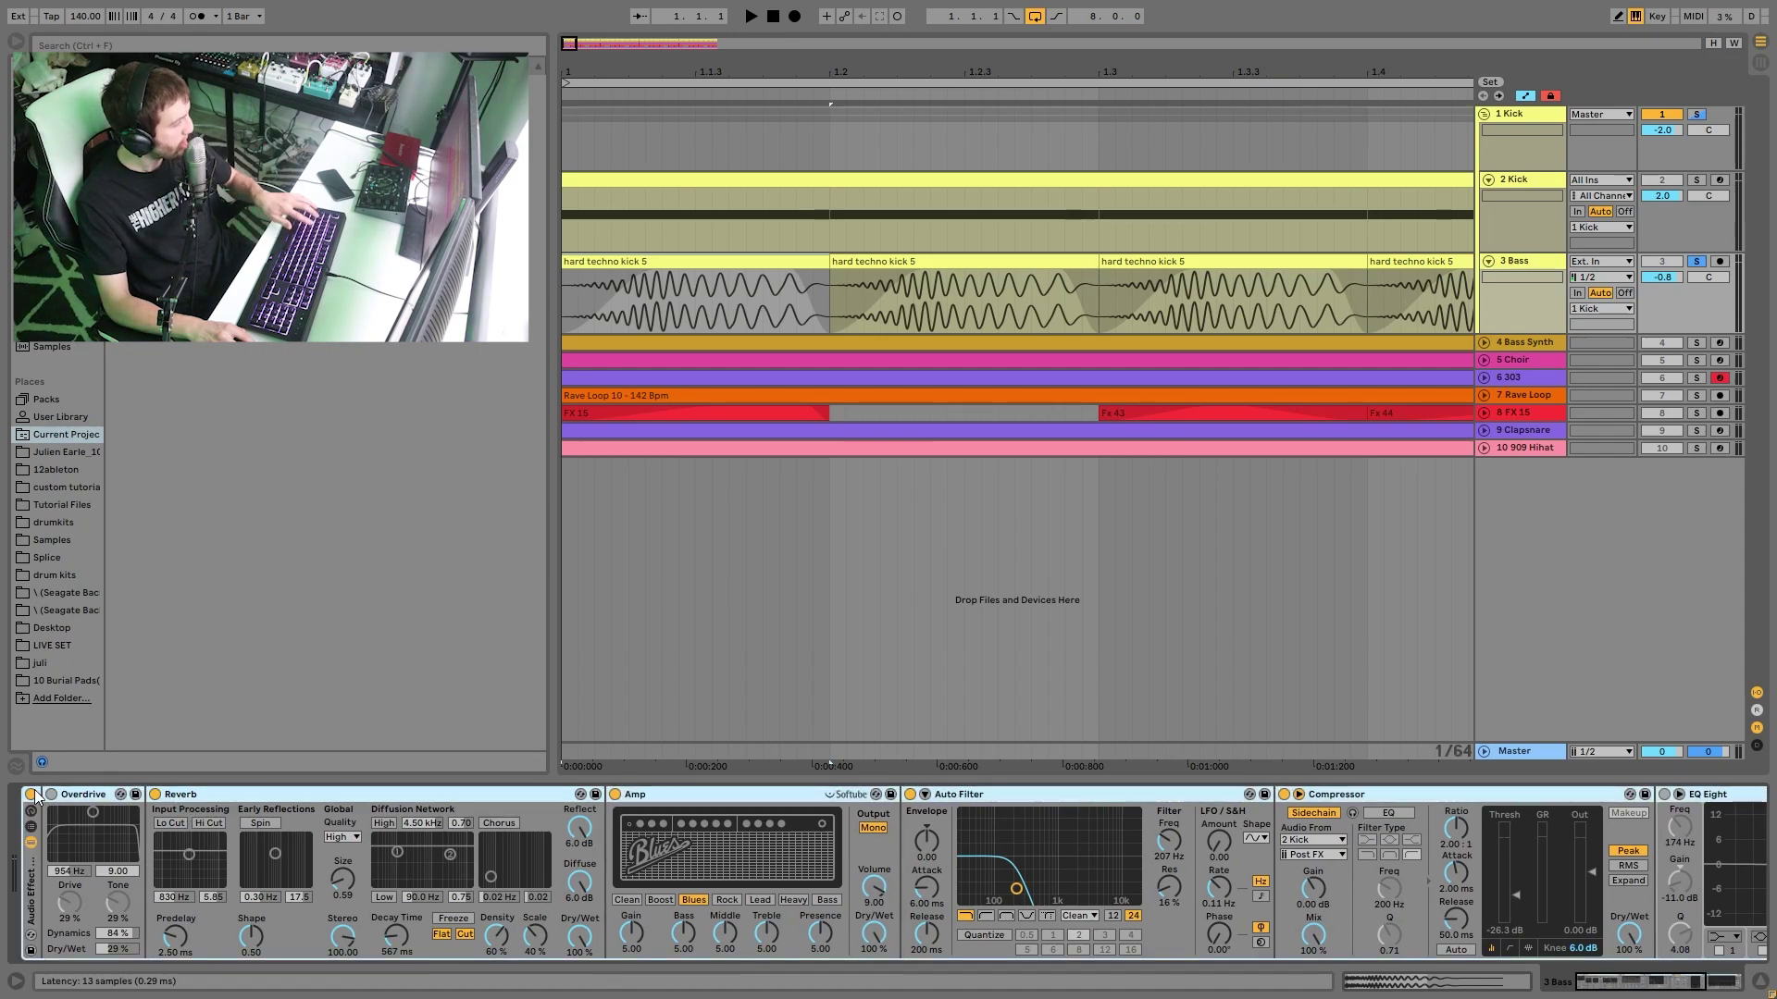
- Bypass the Bass track's effect rack and play the arrangement to hear the bass without effects
key("space")
key("minus")
key("minus")
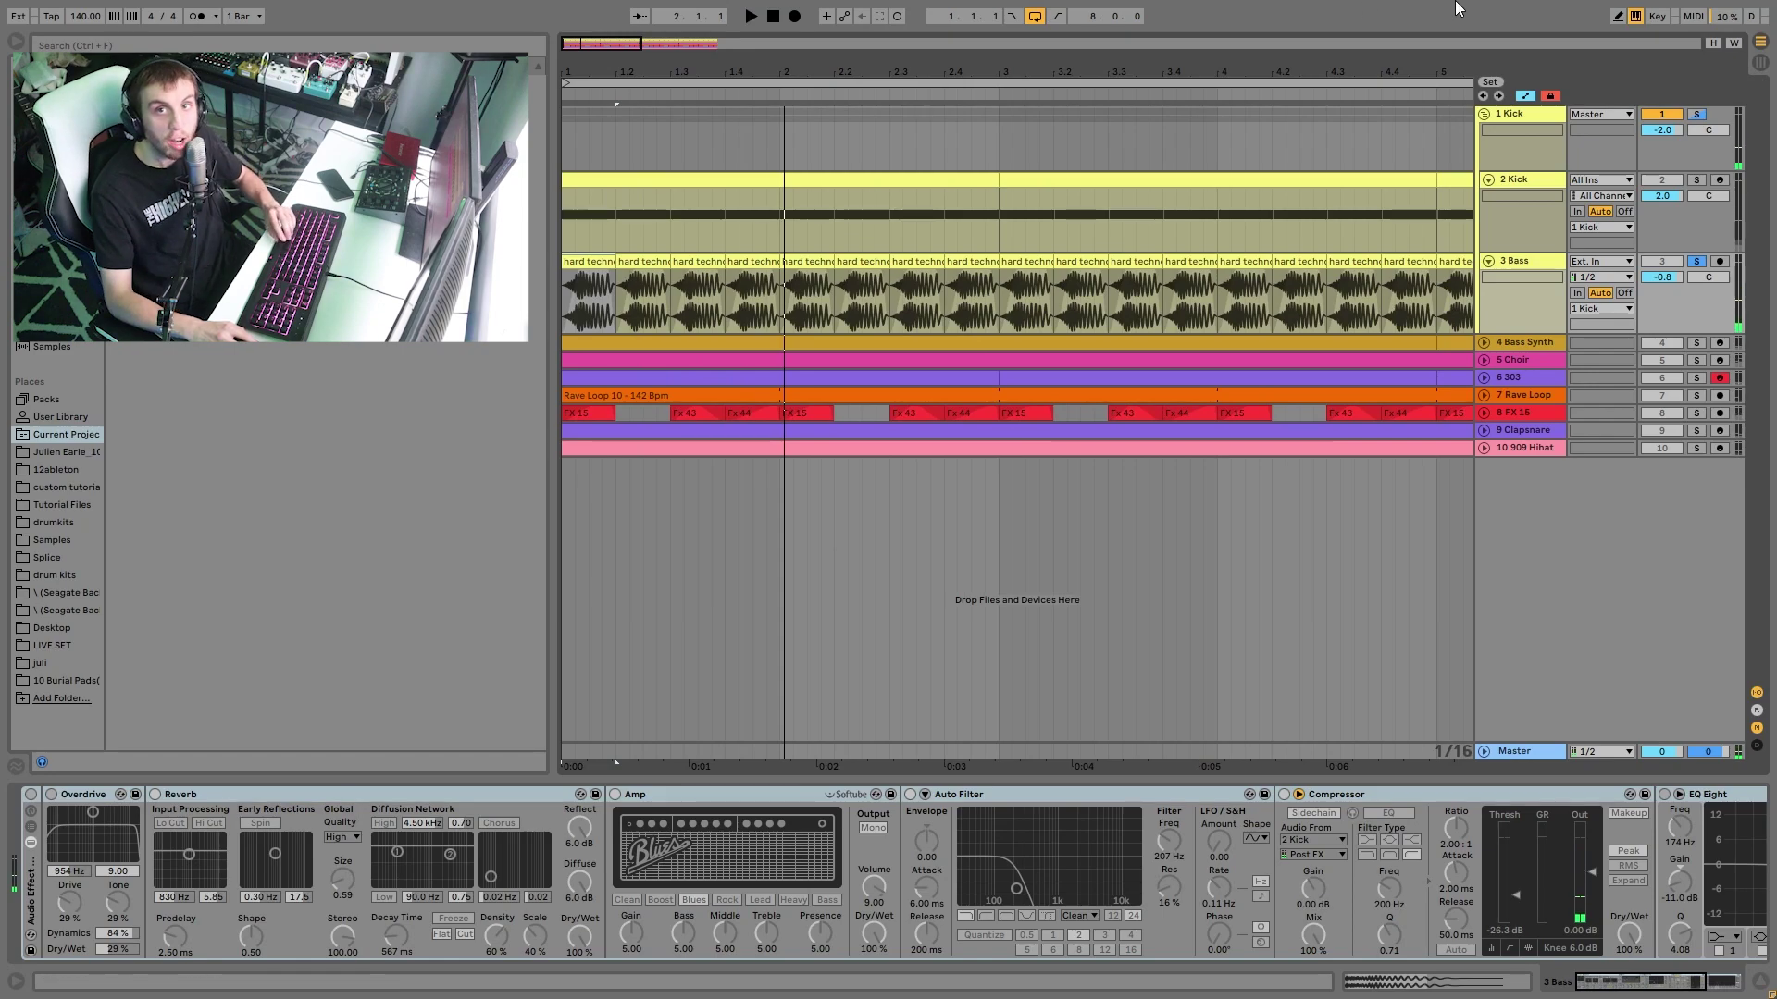
key("space")
key("minus")
key("minus")
key("minus")
key("plus")
key("plus")
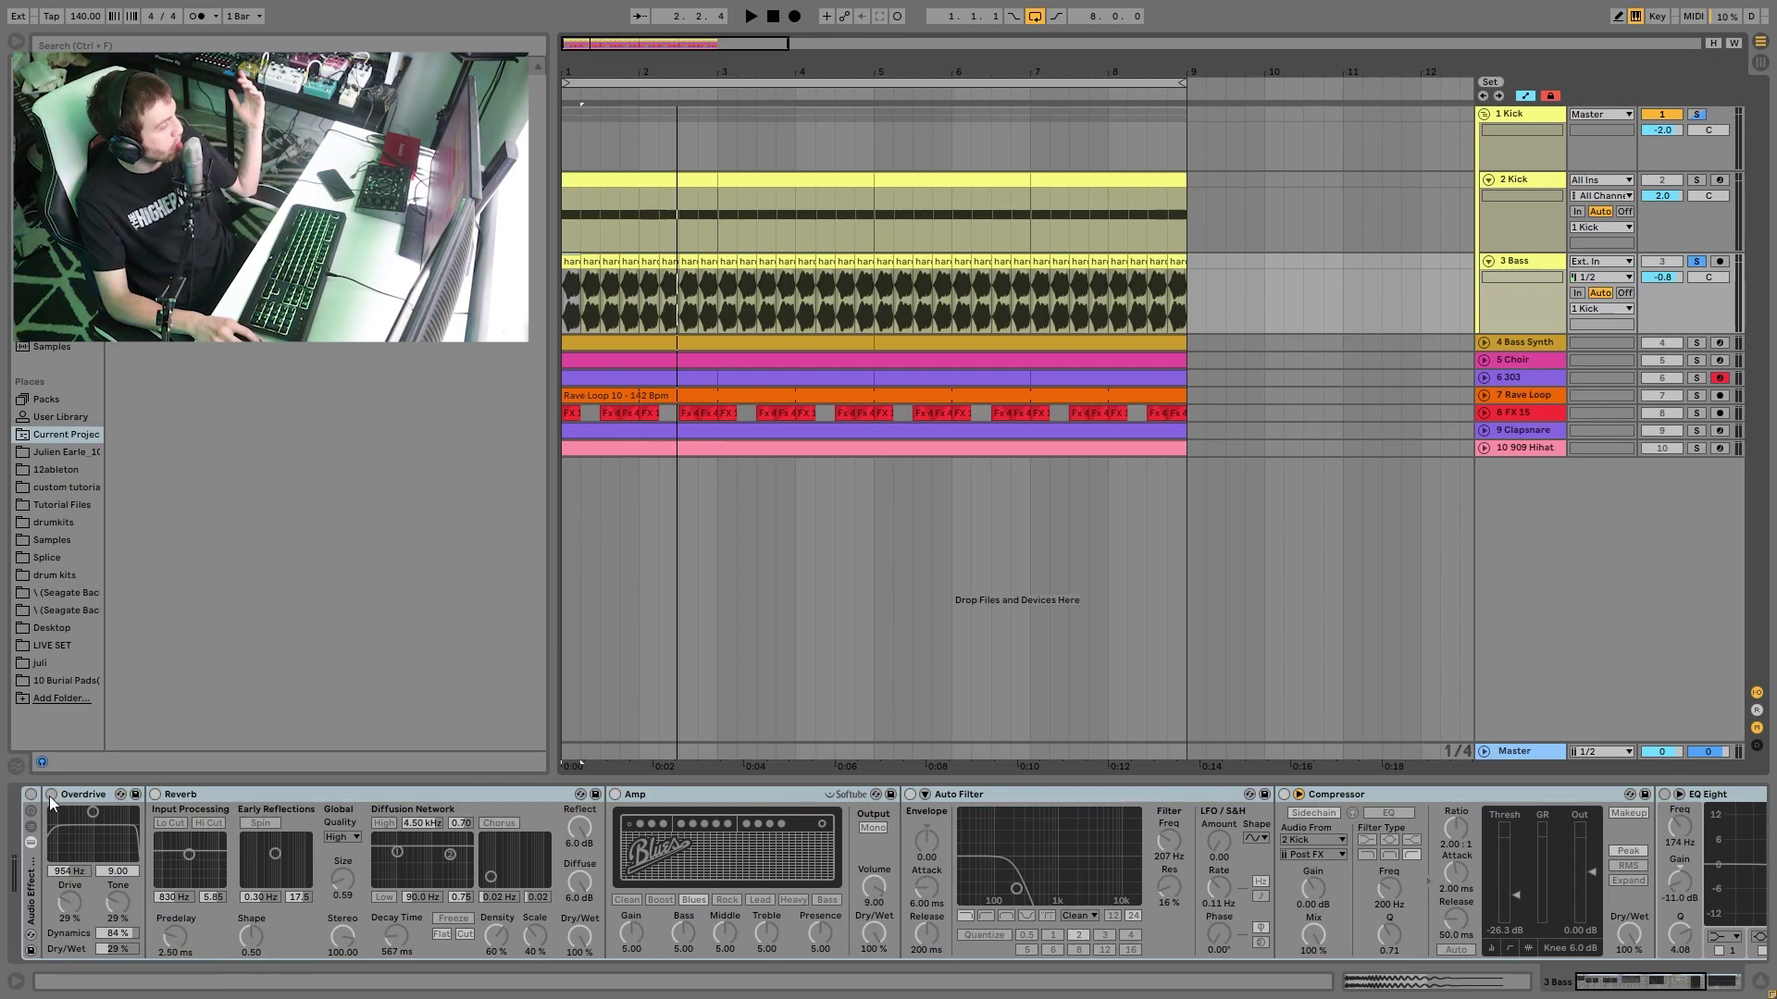
- Delete the Overdrive from the Bass track's rack and switch the rack back on
left_click(96, 794)
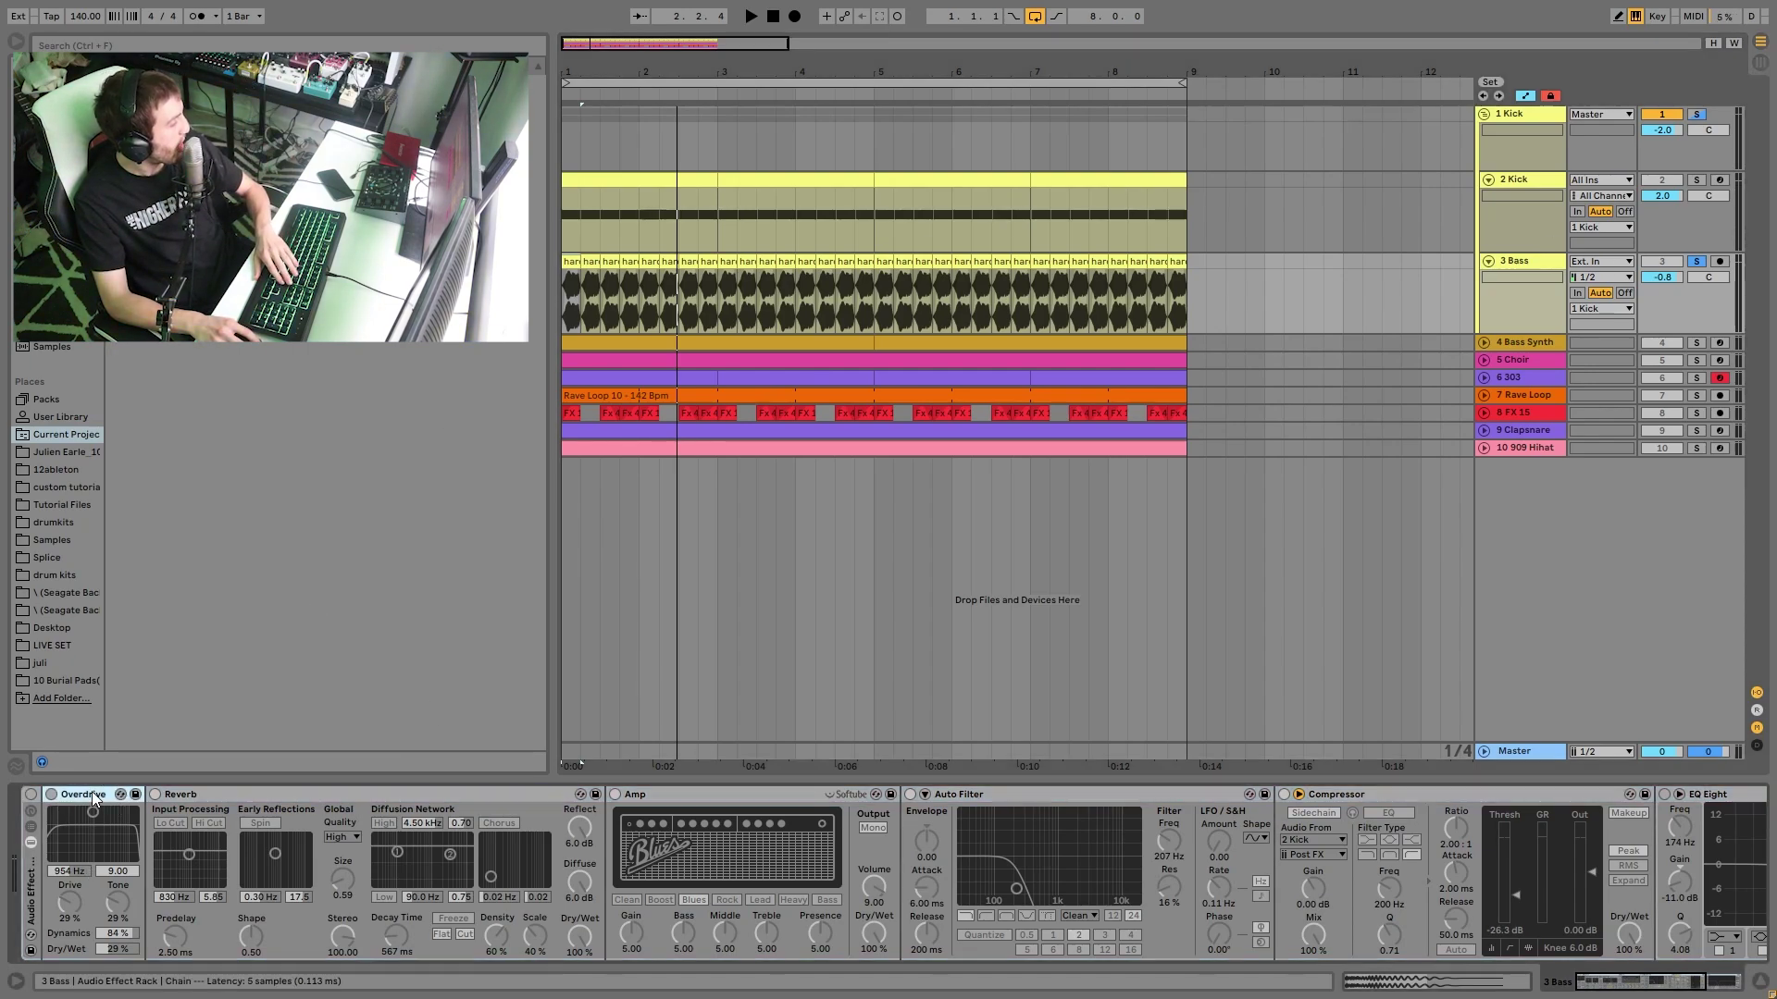
key("Delete")
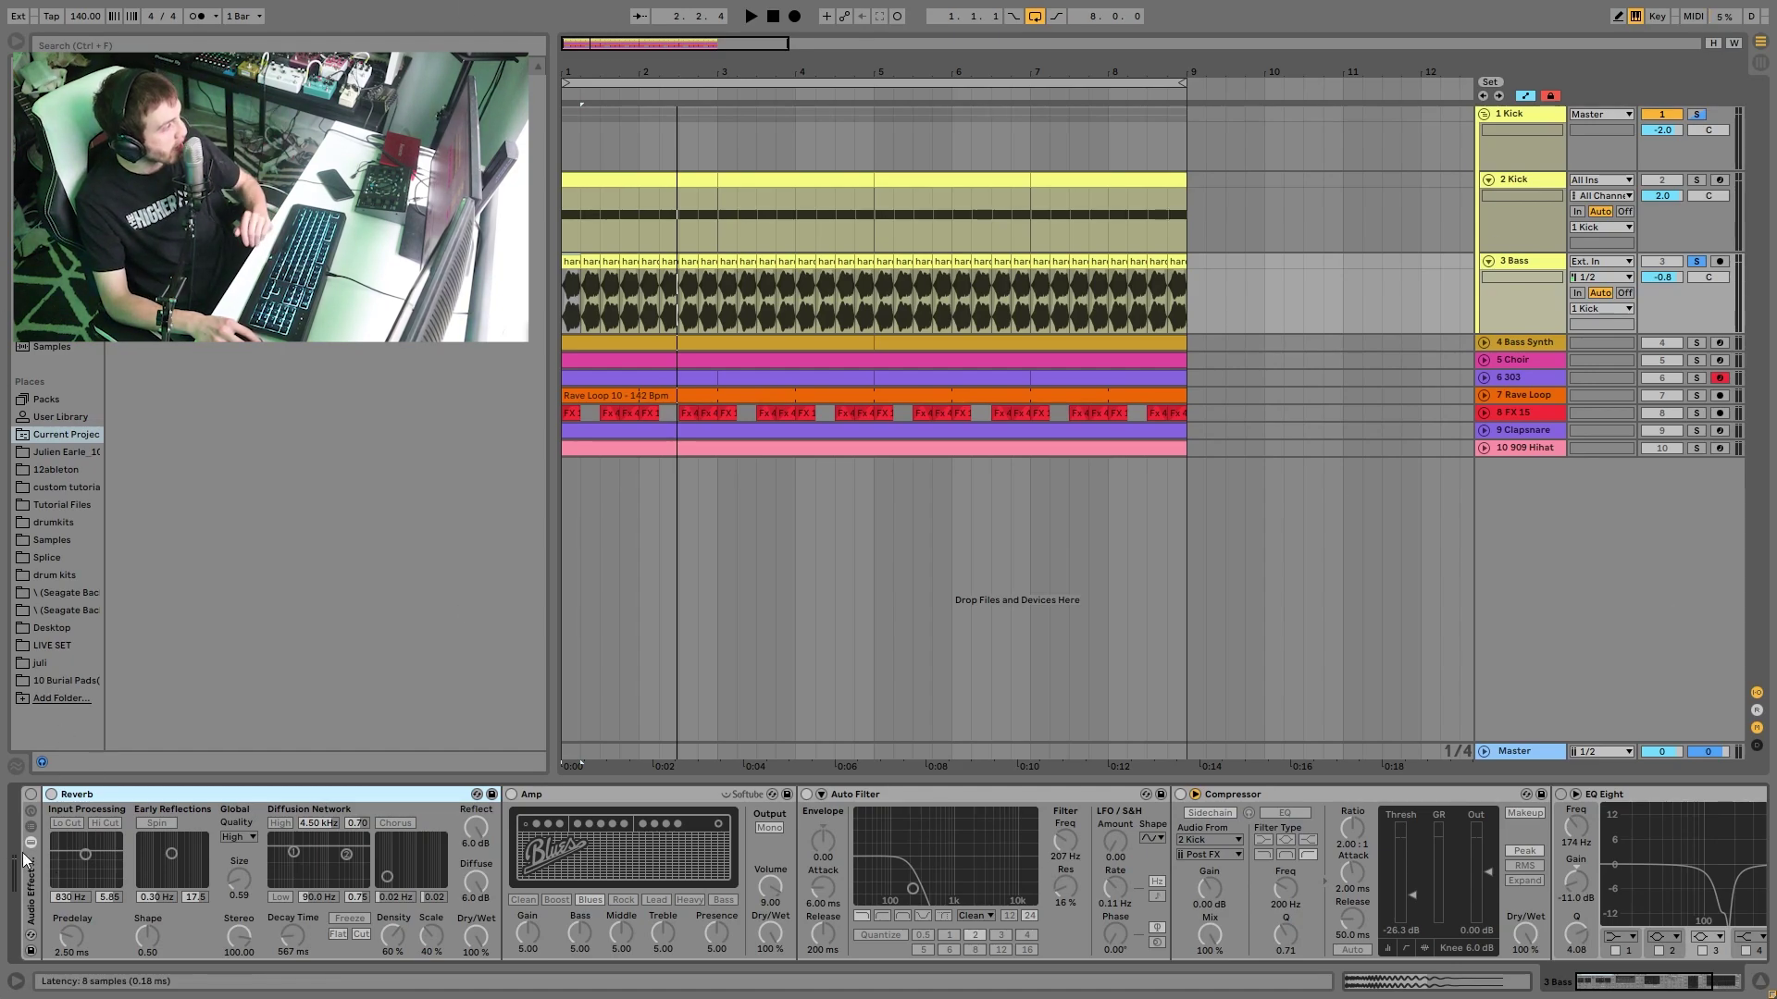
left_click(31, 794)
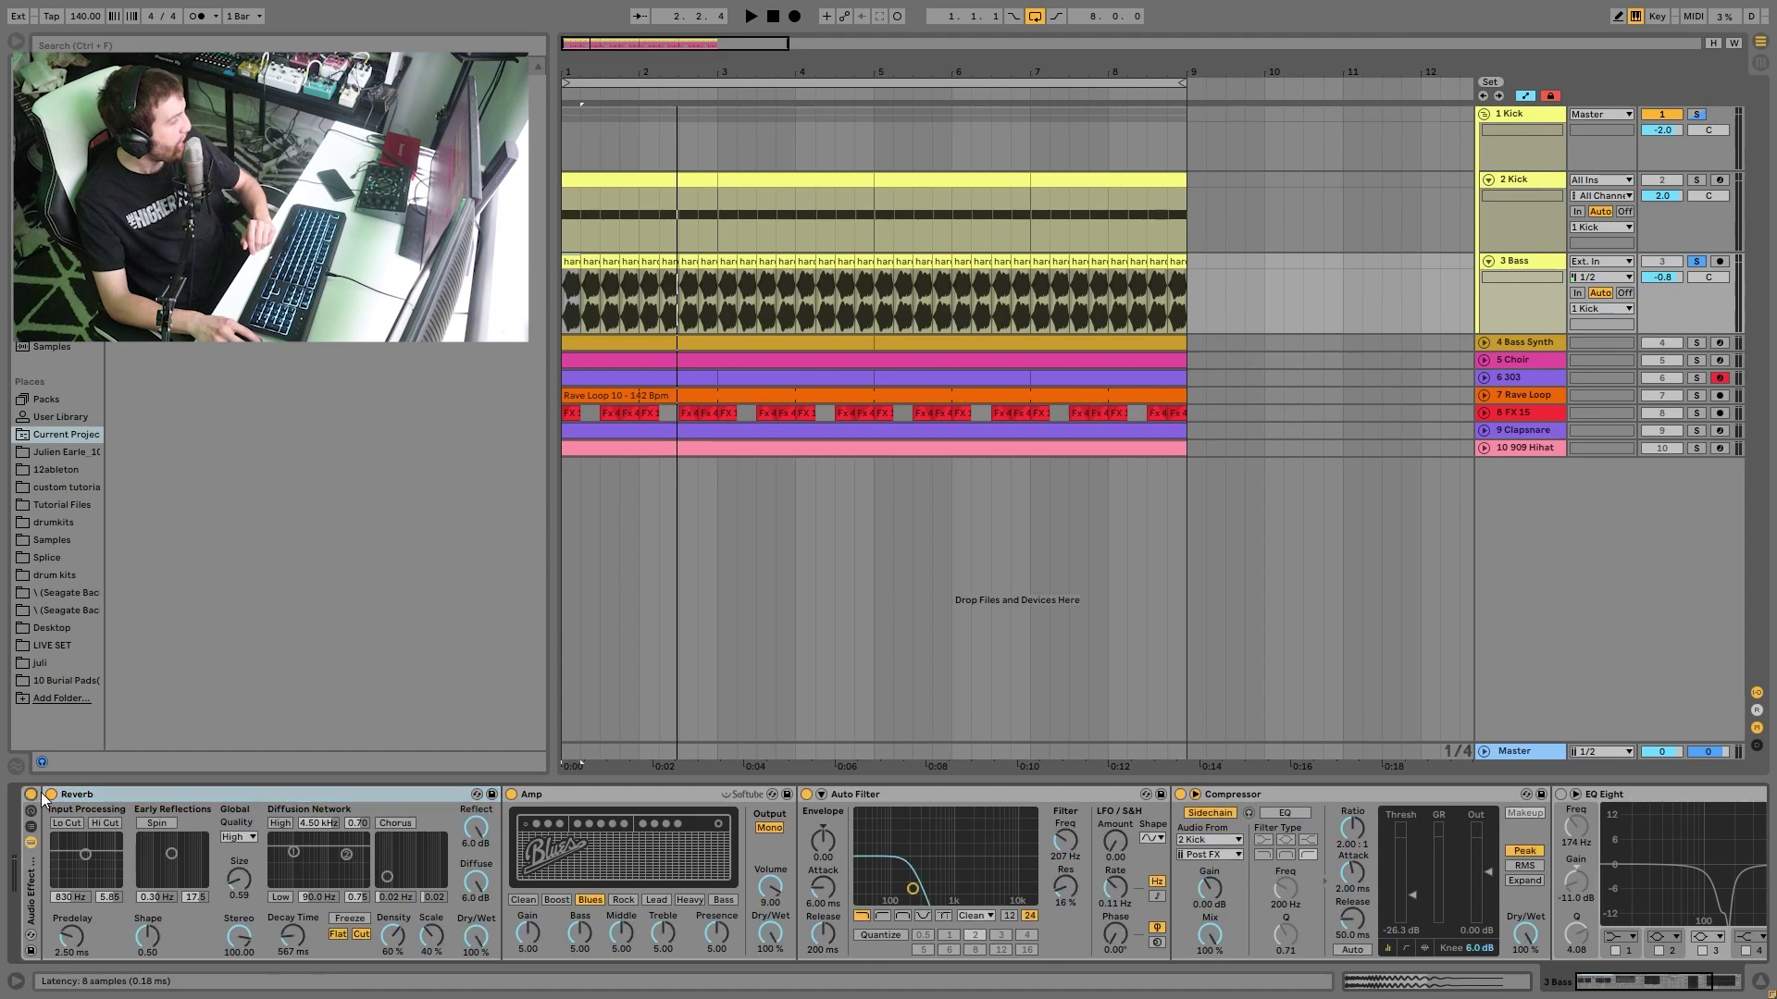
- Play the arrangement and solo the whole Kick group so that kick and bass are heard together
key("space")
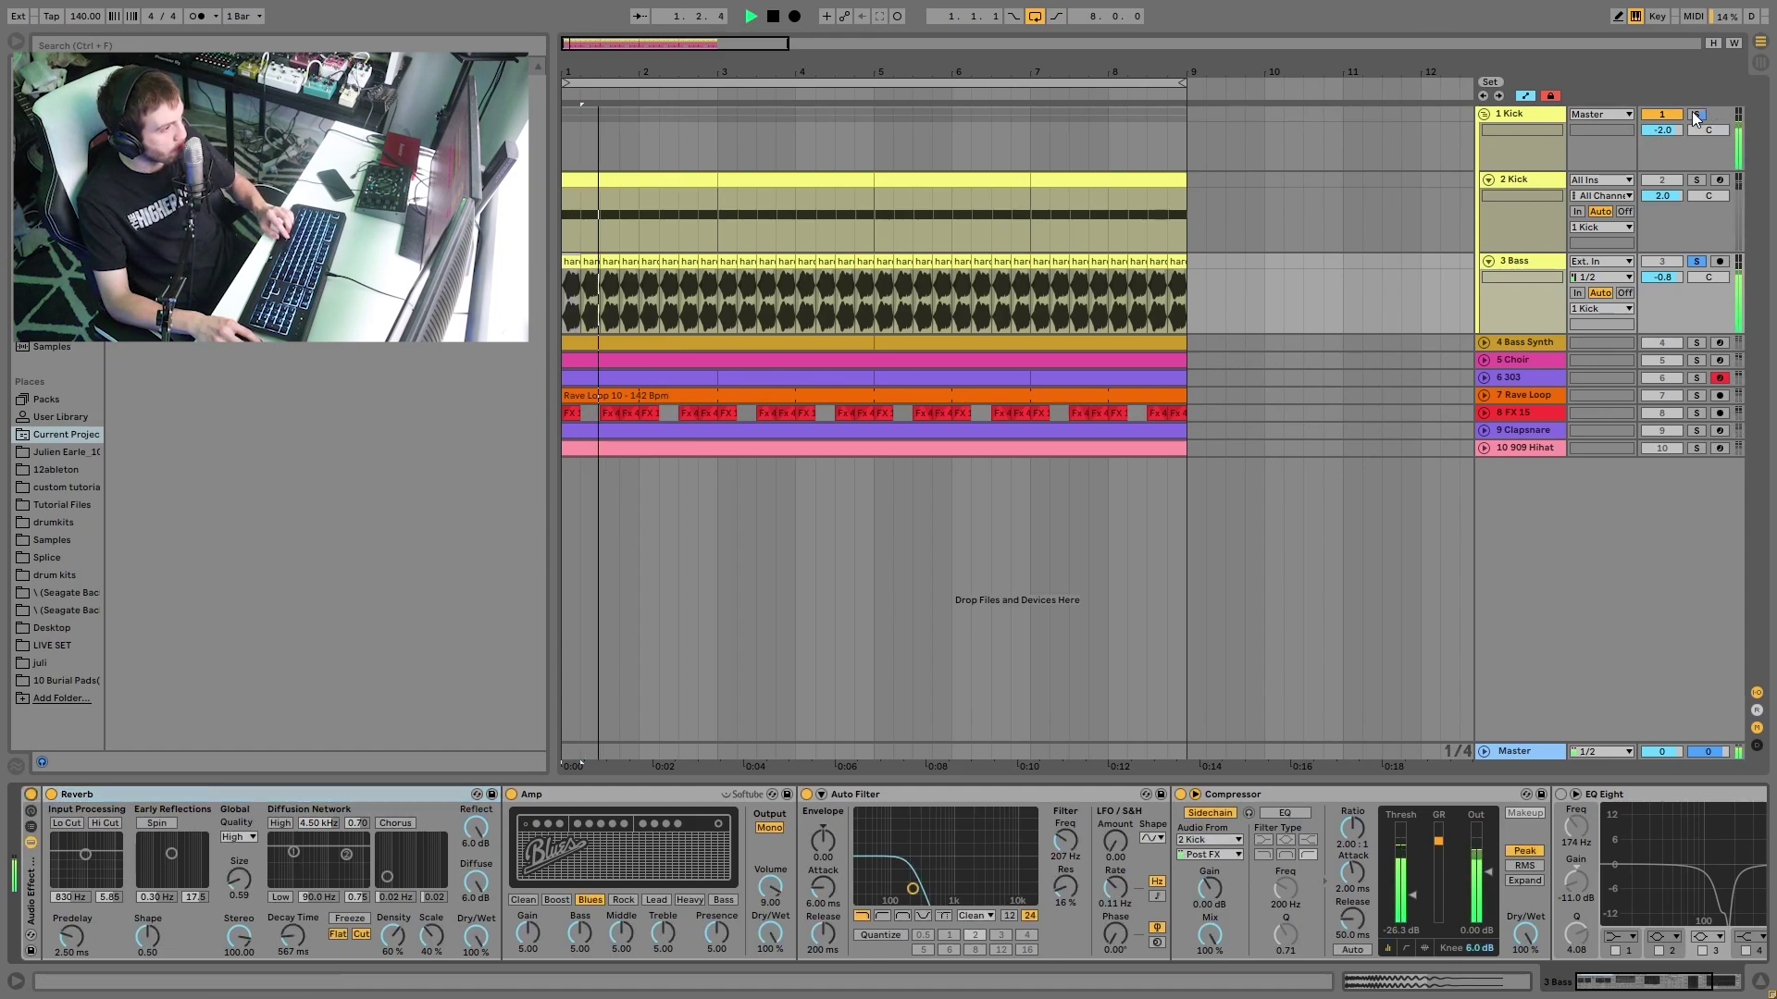
left_click(1695, 113)
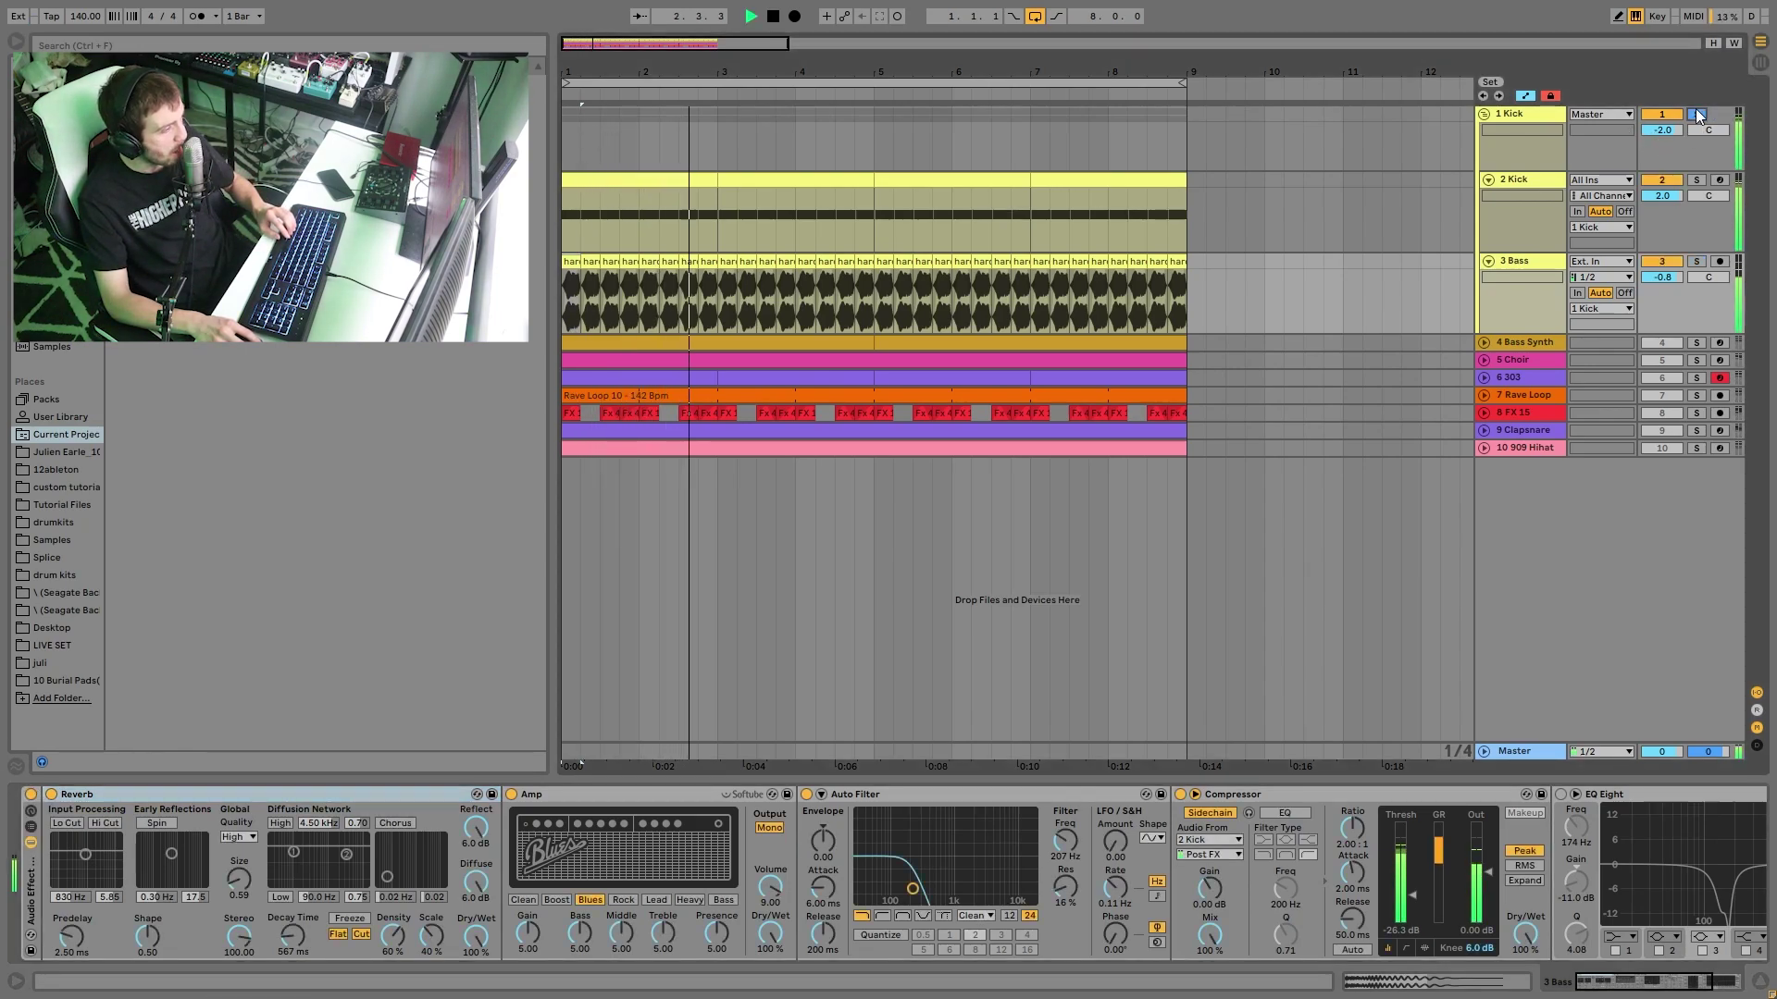
left_click(1696, 113)
left_click(1696, 113)
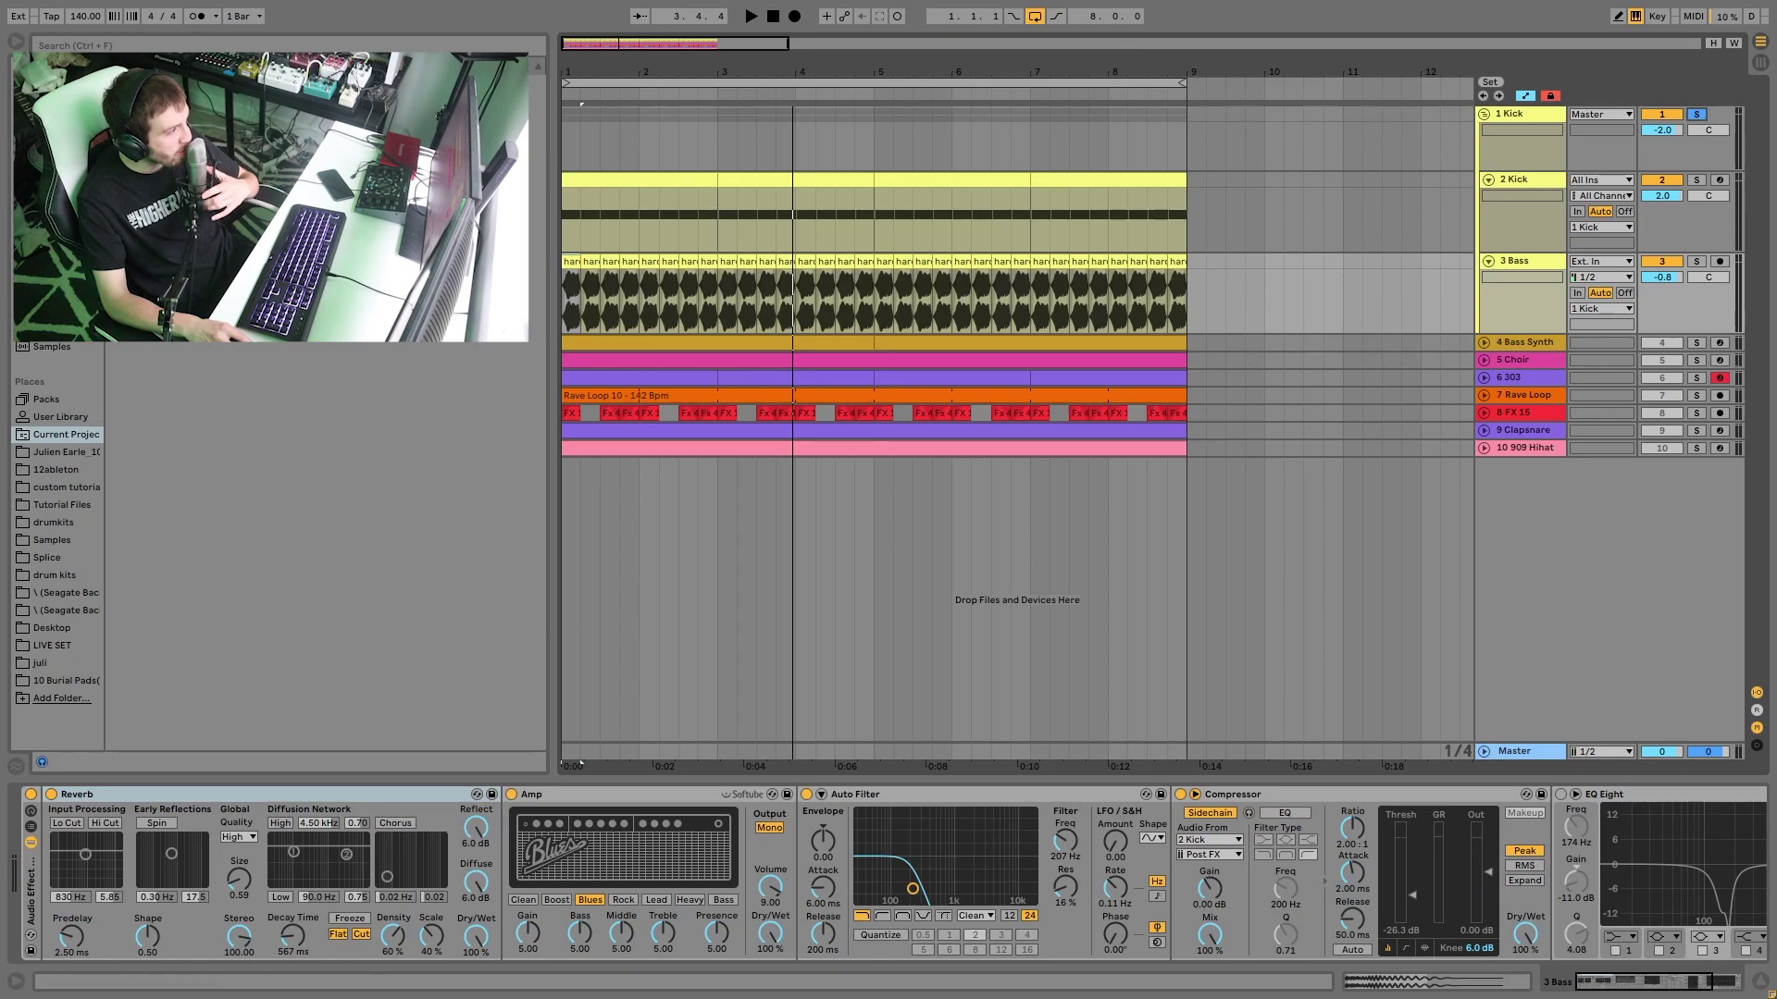
- Compare the kick and bass playback with the Bass track's effect rack bypassed and active
left_click(30, 796)
key("space")
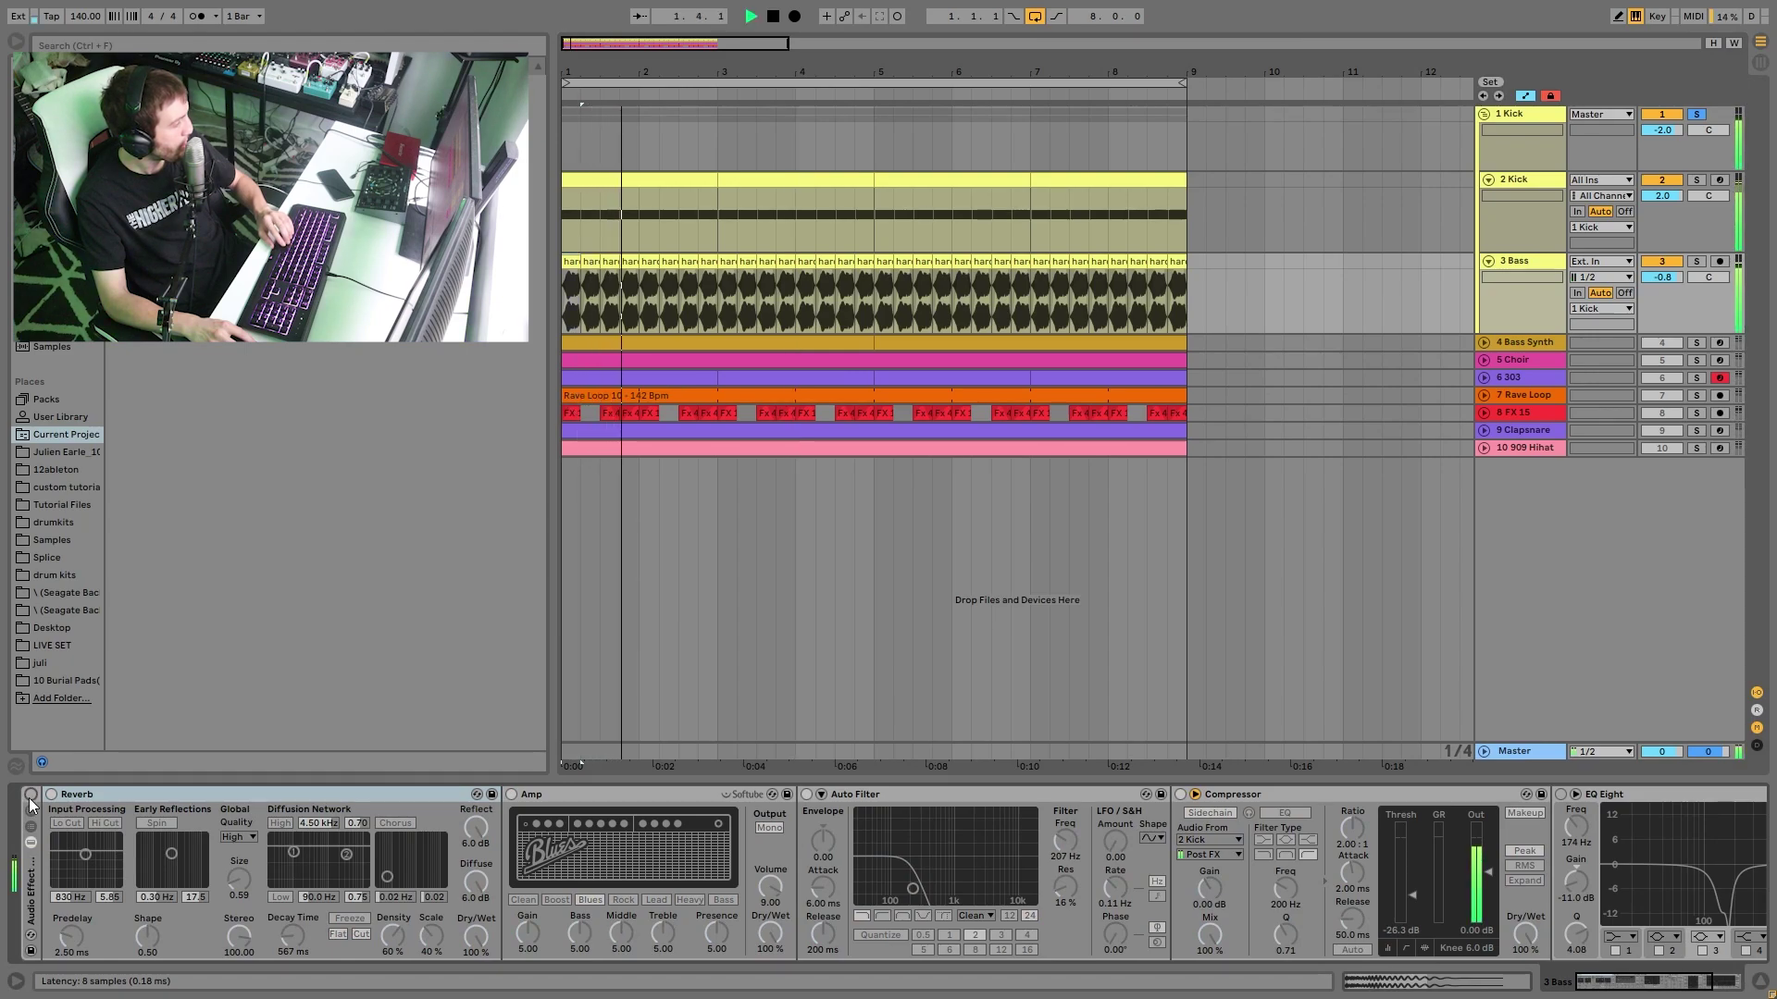
left_click(30, 795)
key("space")
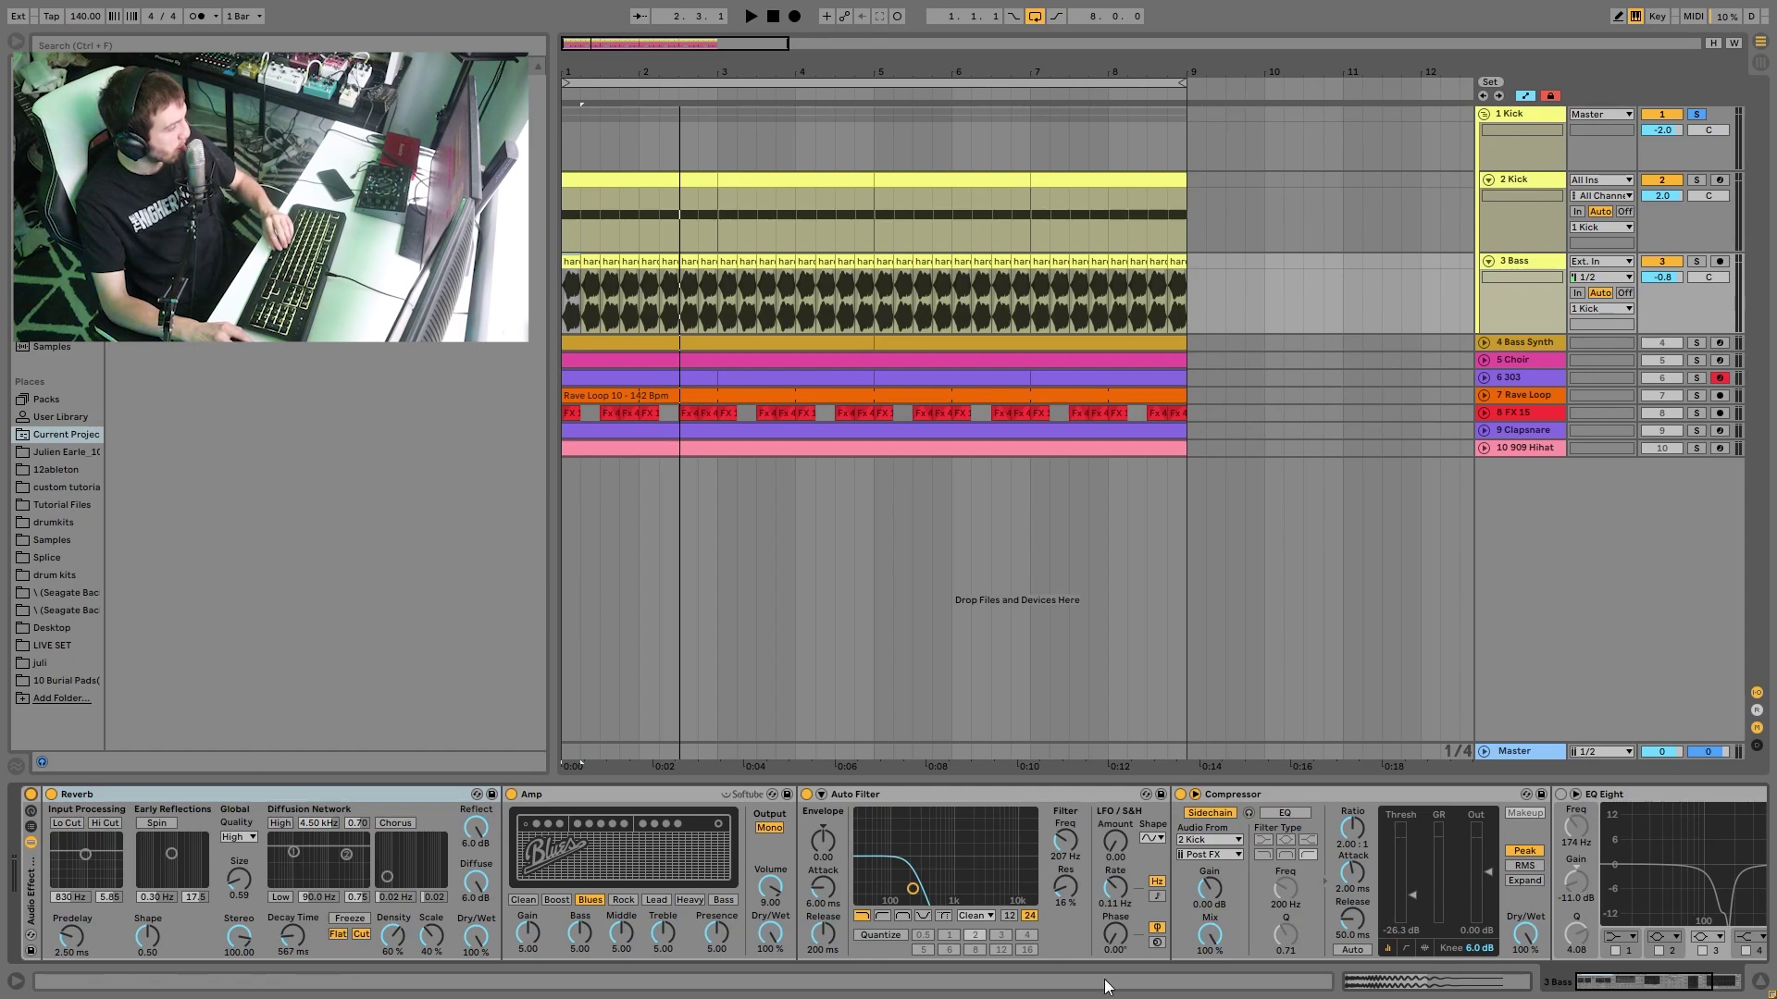
- Play the kick and bass once more, and delete the EQ Eight at the end of the Bass track's rack
key("space")
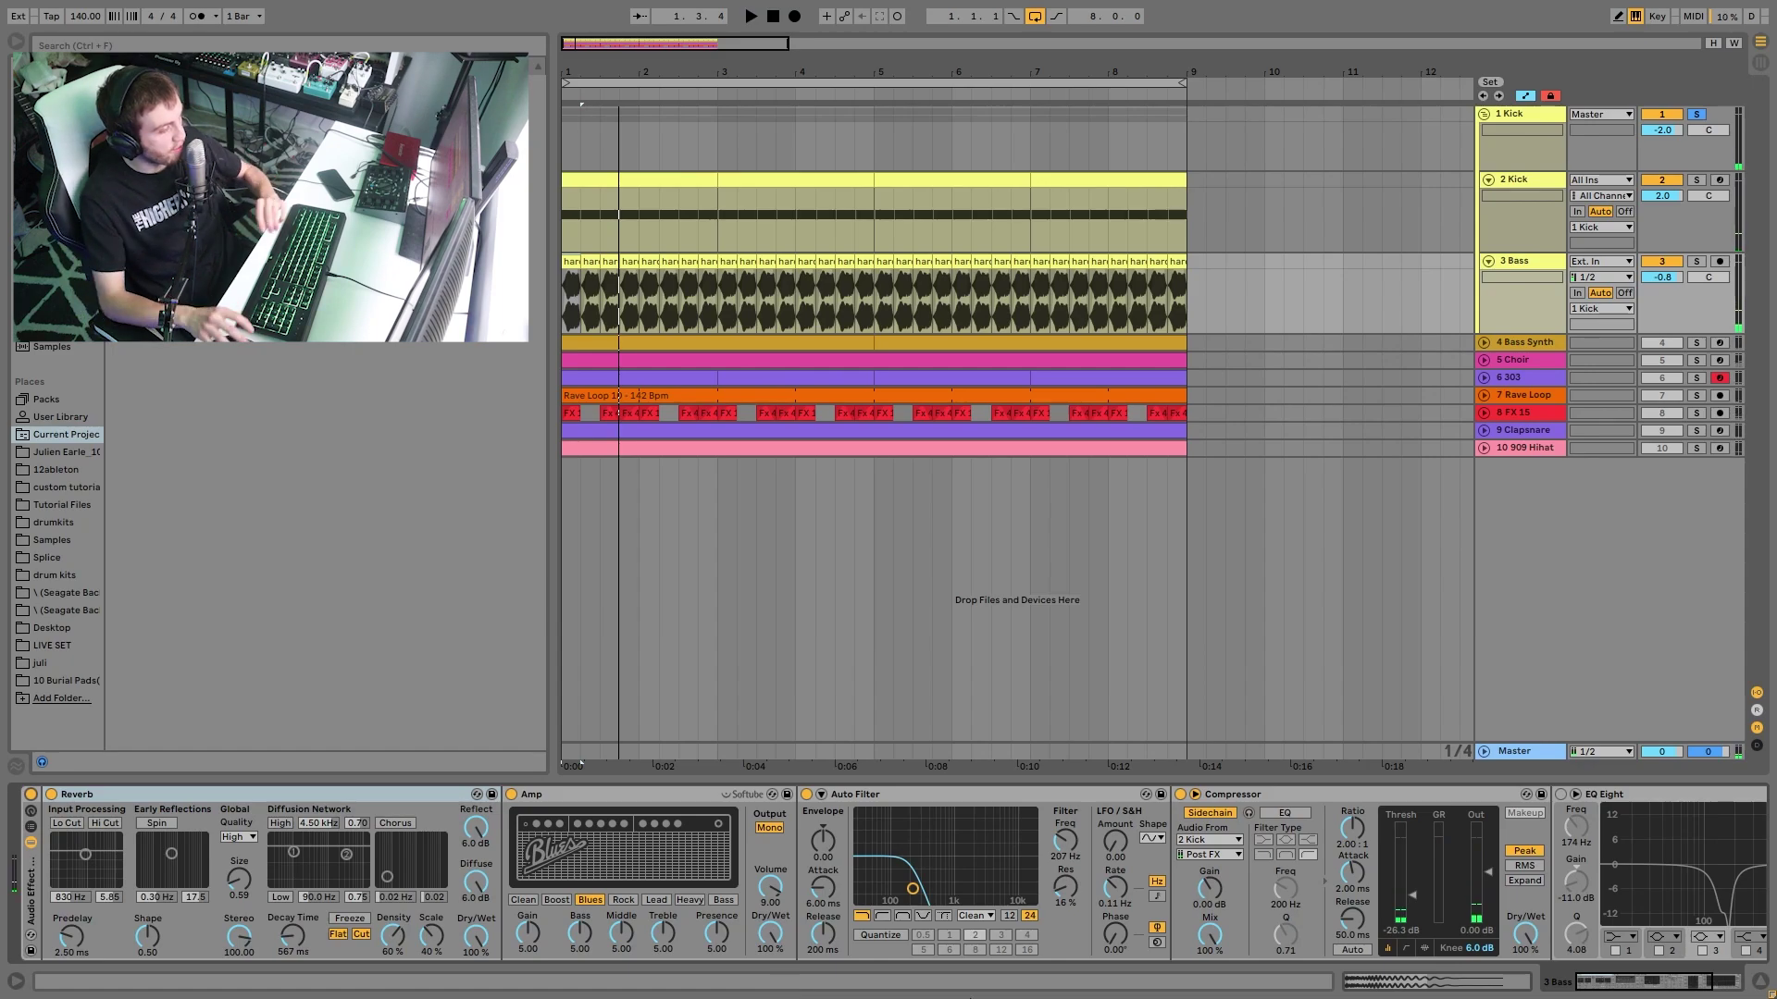
left_click(1591, 792)
key("Delete")
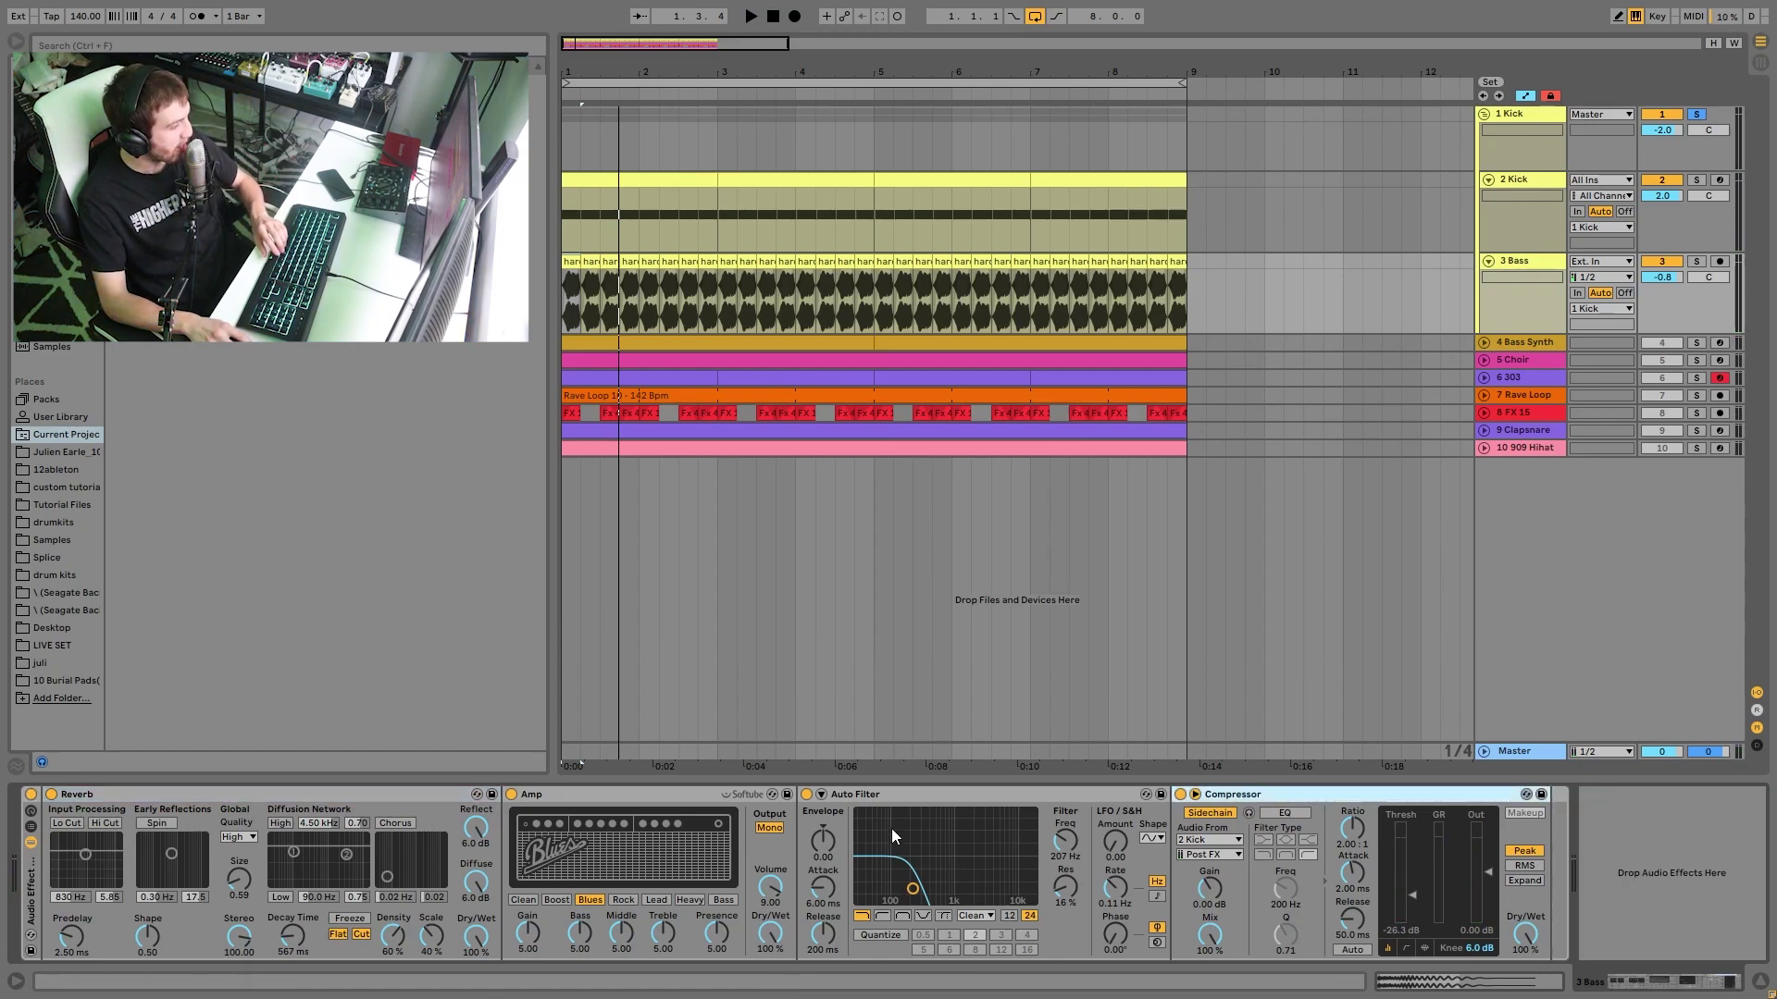
- Listen to the kick and bass with the rack's Auto Filter bypassed, and switch the filter back on
left_click(812, 792)
key("space")
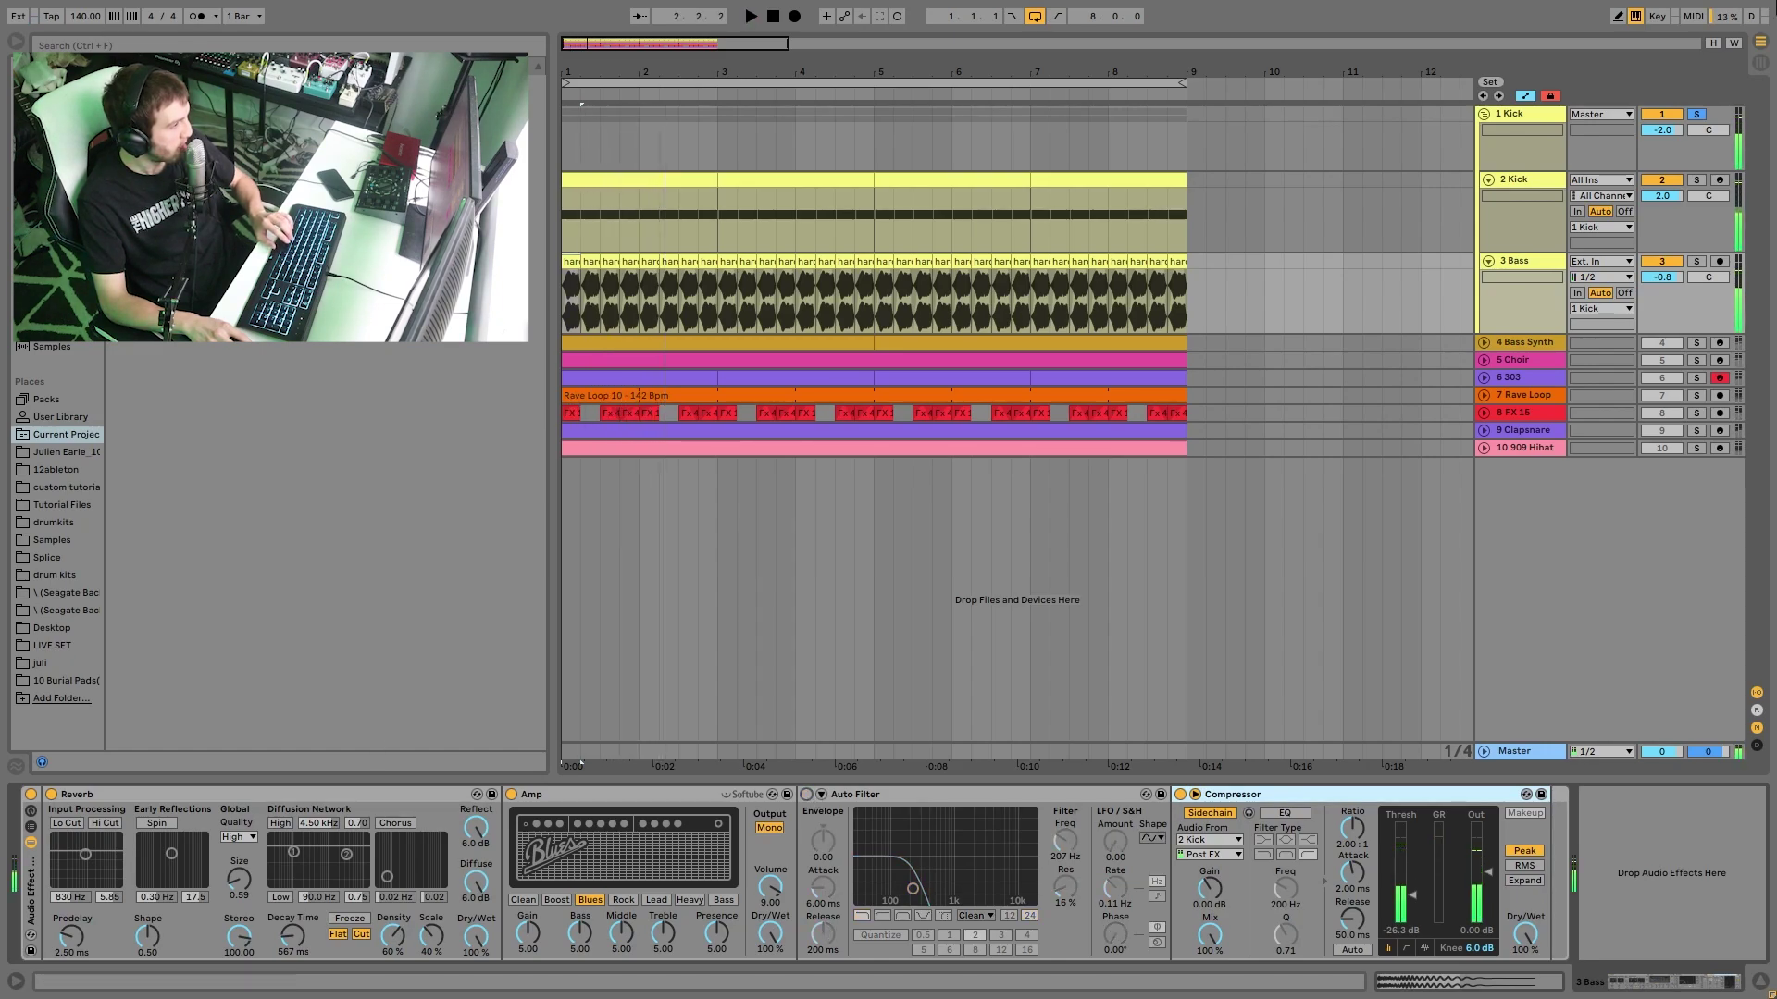
key("space")
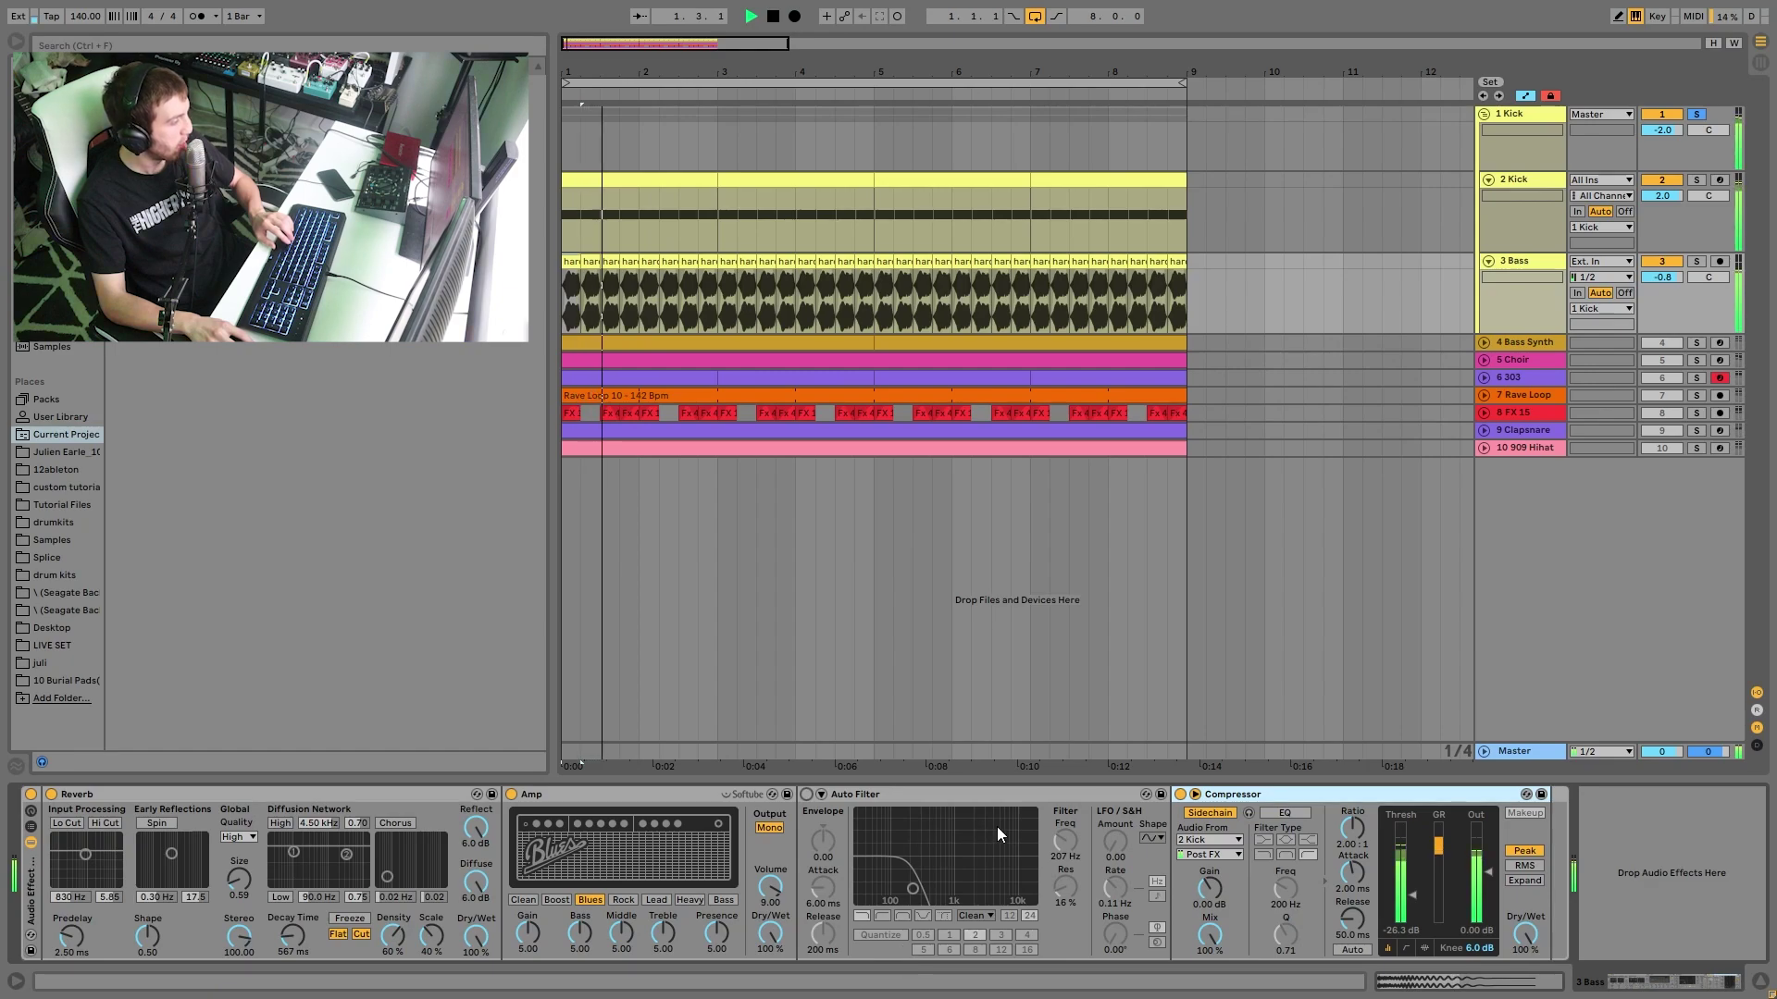
left_click(806, 794)
- Try an Auto Filter cutoff of 2.63 kHz with 39% resonance on the bass, undo the change and stop playback
left_click_drag(912, 888, 979, 872)
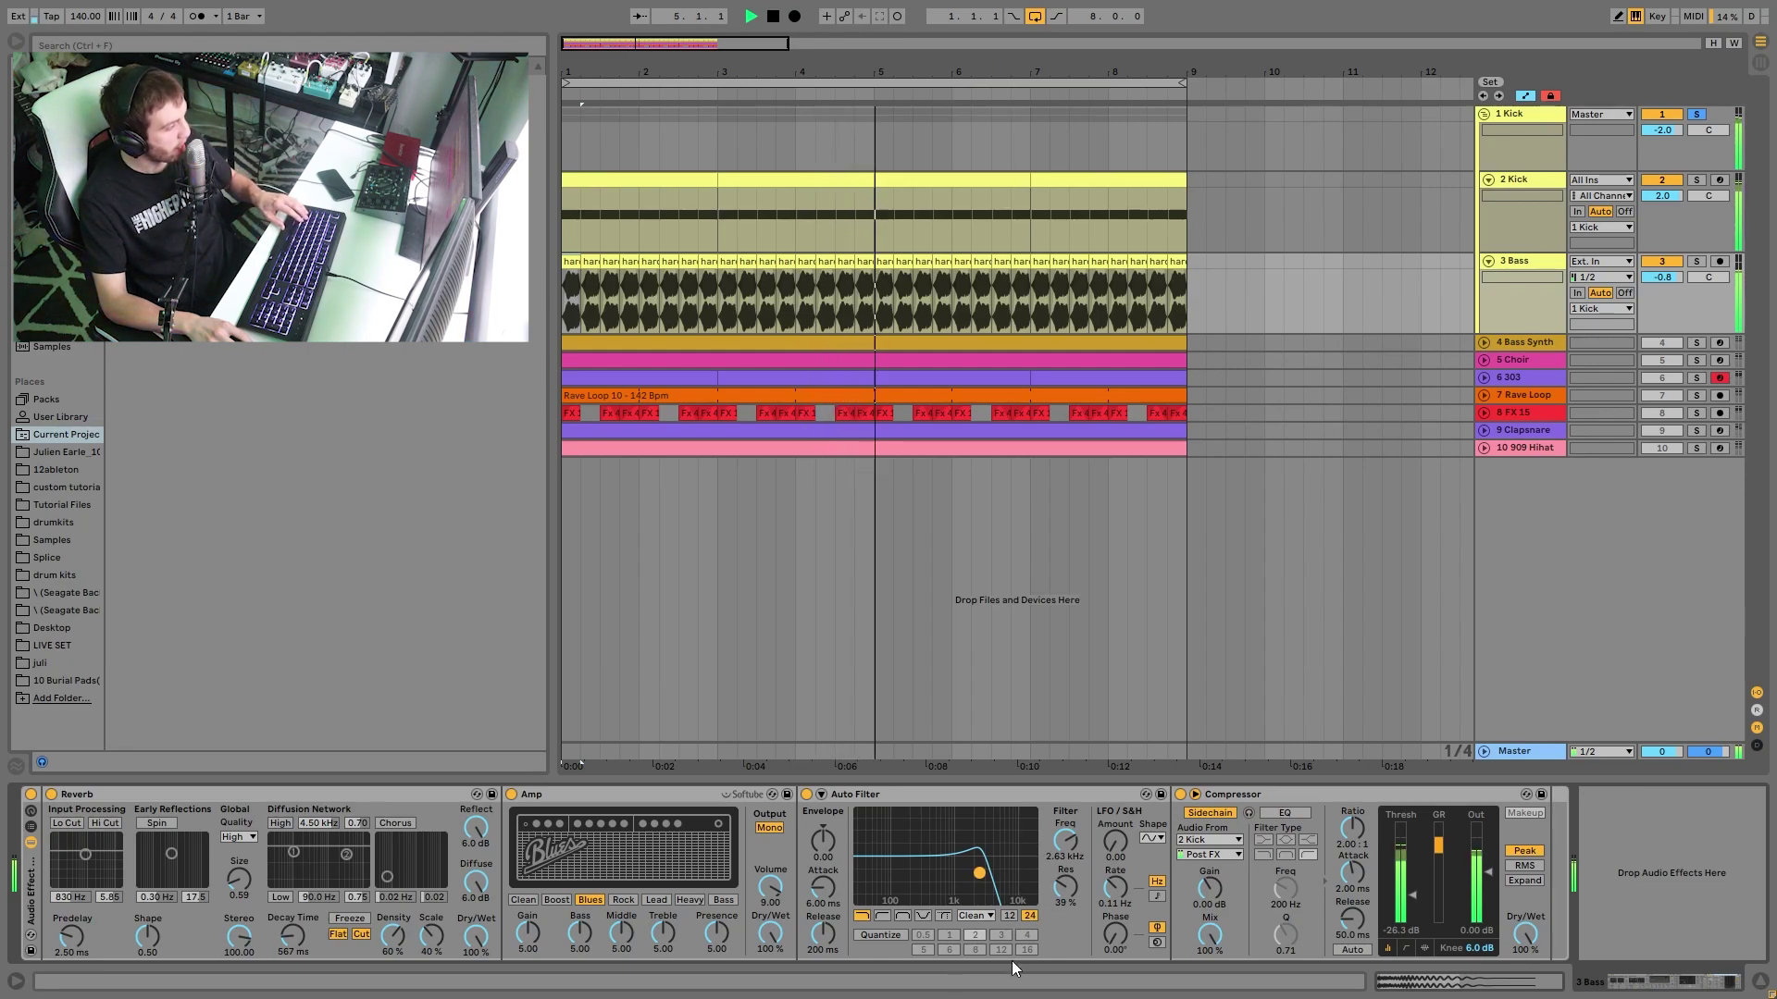
key("ctrl+z")
key("space")
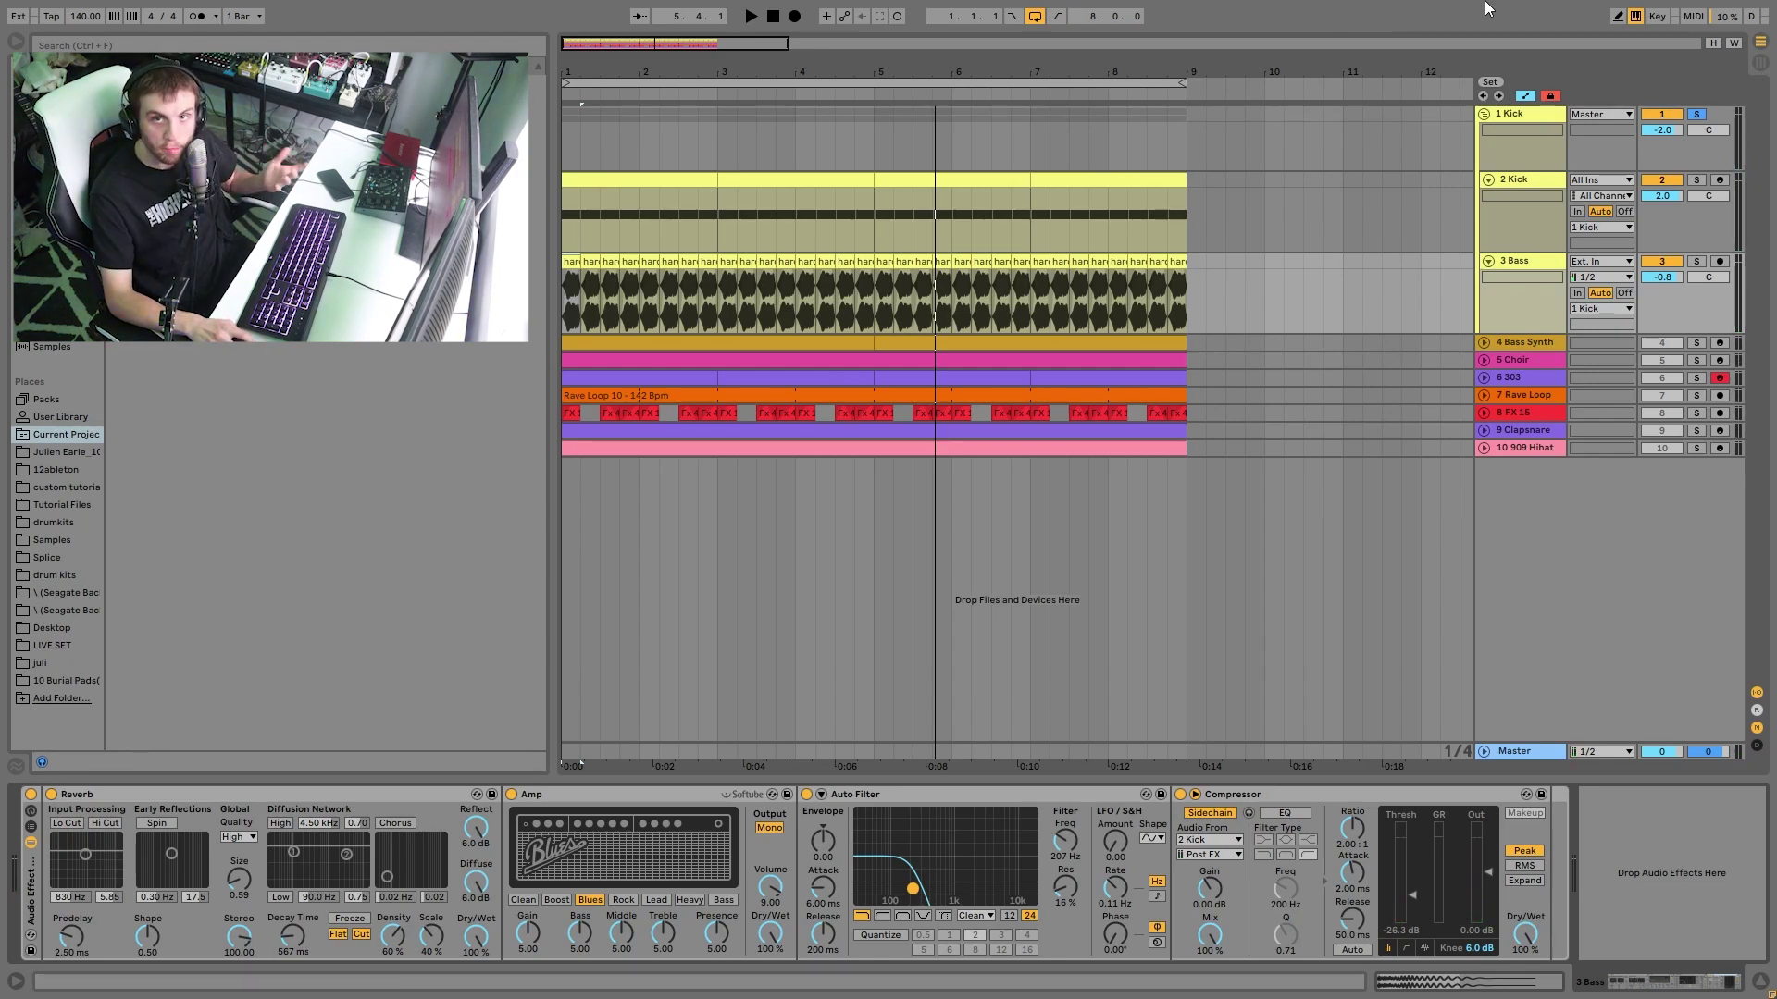
- Unsolo the Kick group and compare the full mix with the group's EQ Eight bypassed and enabled
left_click(1519, 119)
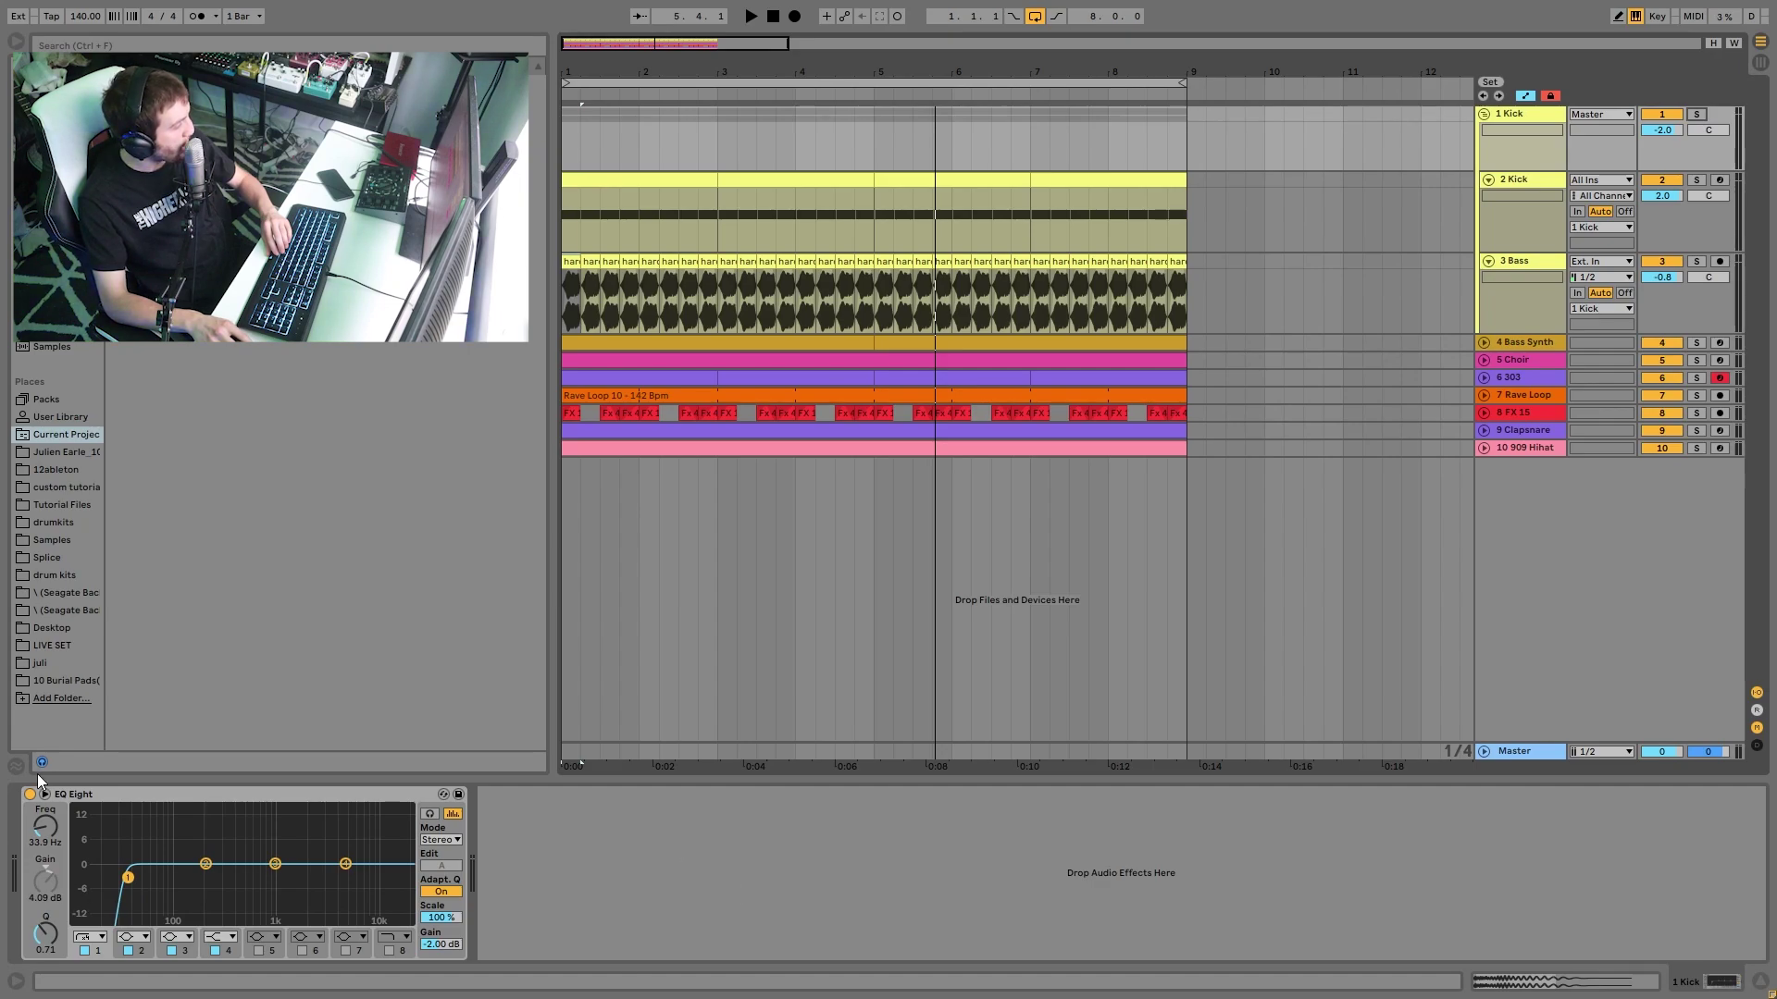
left_click(29, 794)
key("space")
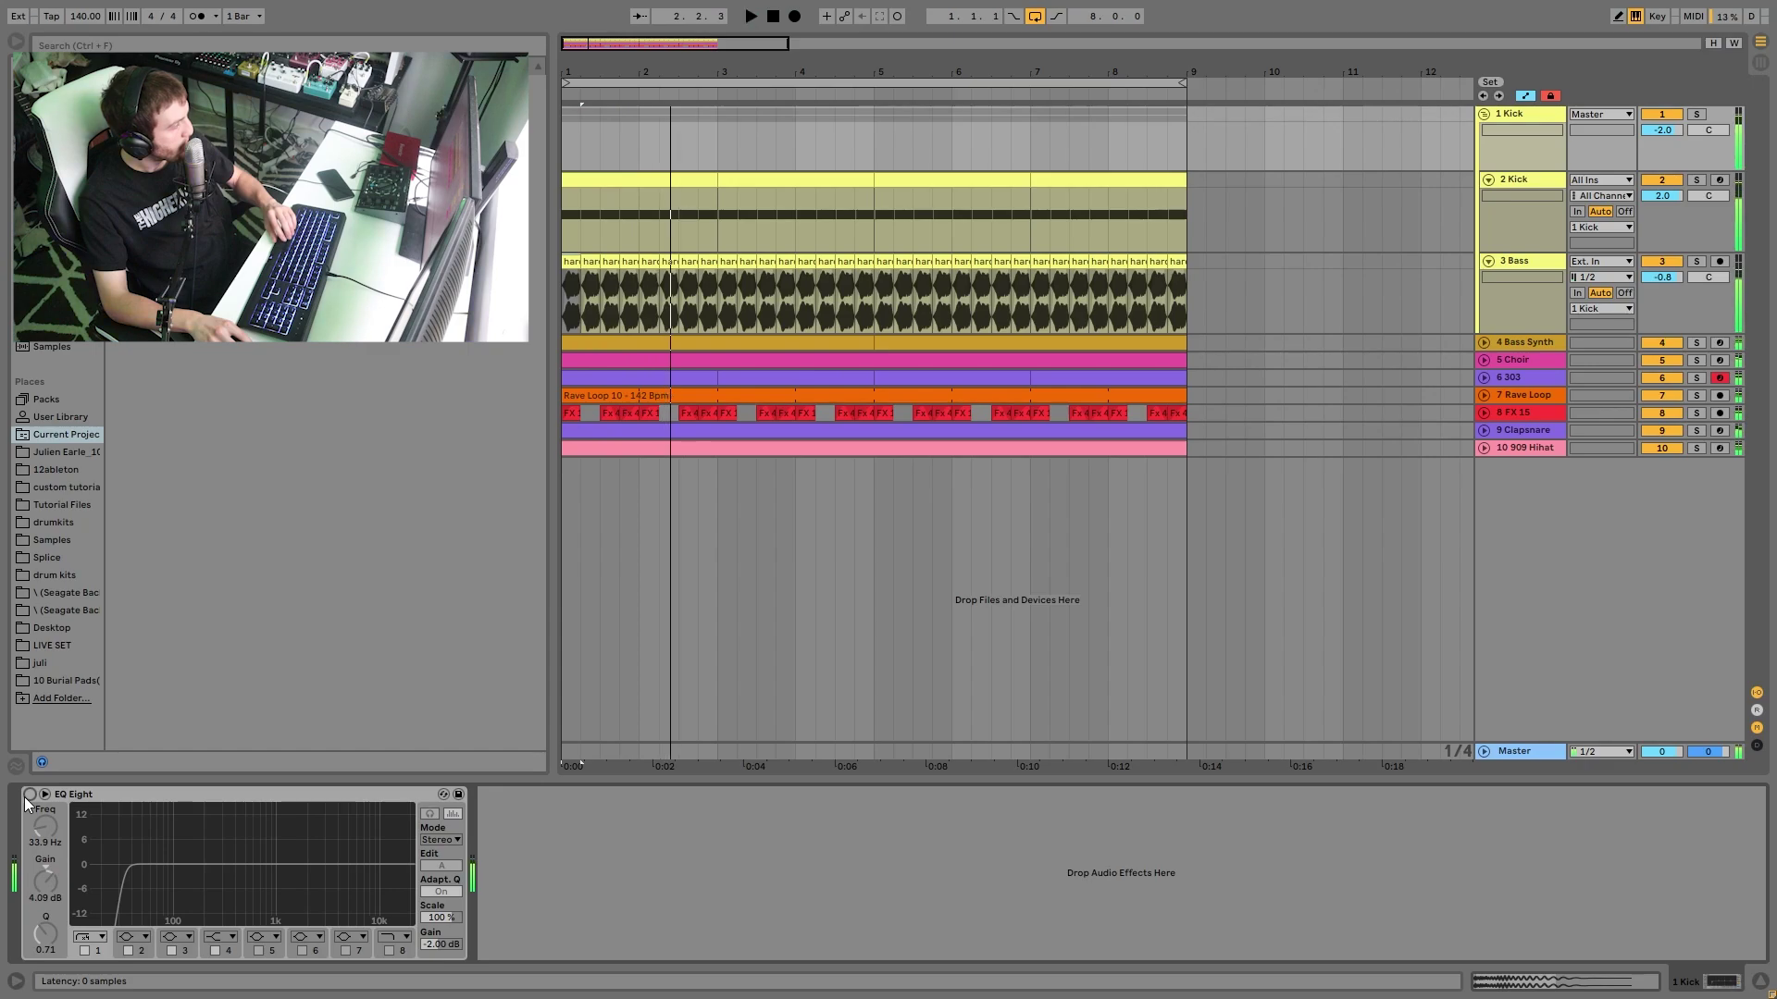
left_click(24, 796)
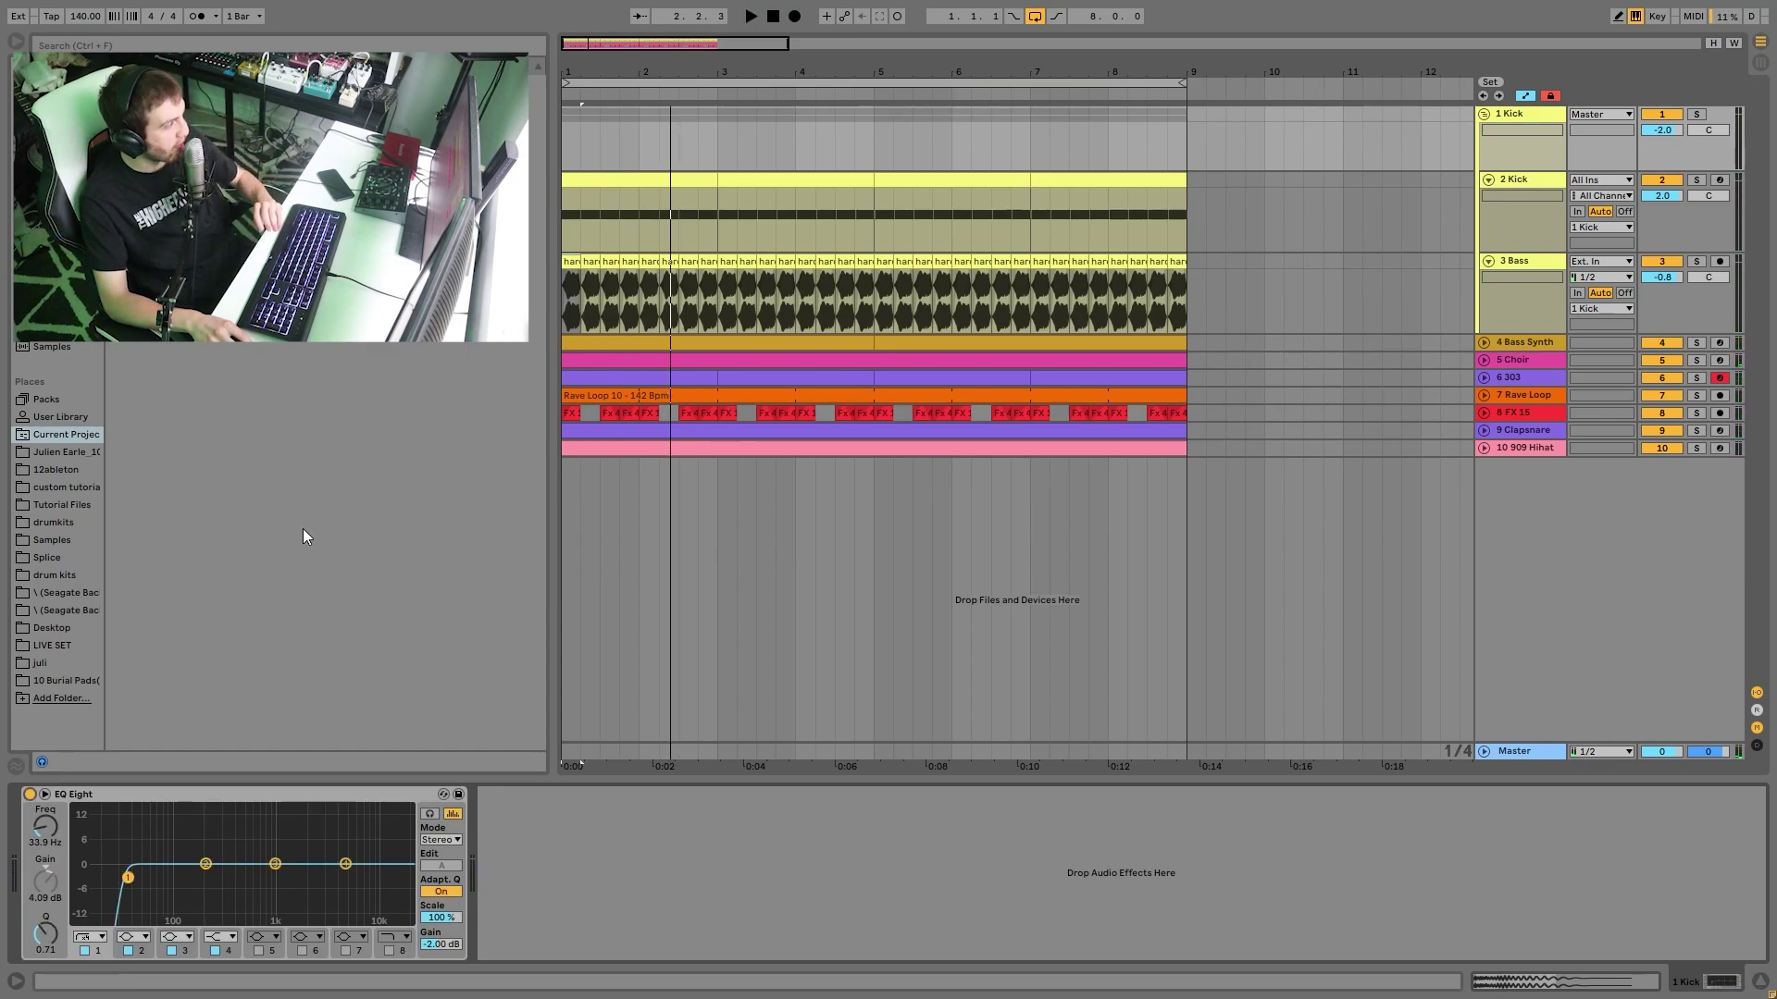
key("space")
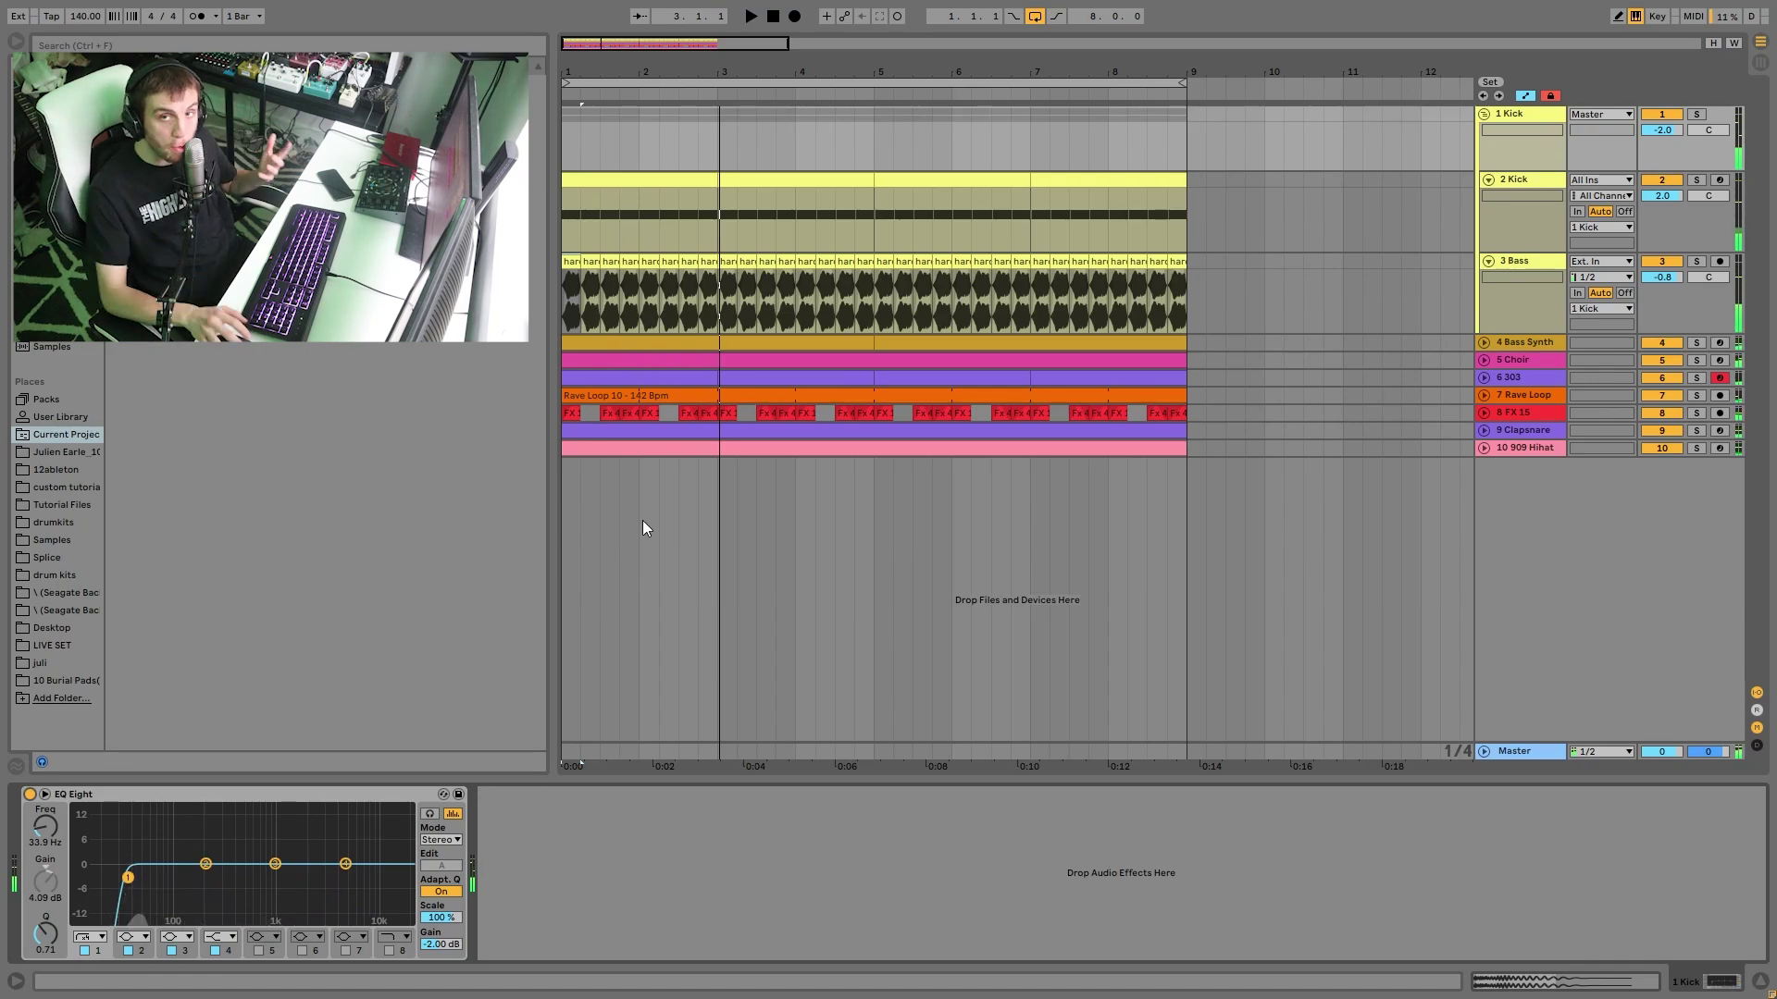
- Look at the devices on the Bass track and the Kick group, and play the full mix briefly
left_click(592, 361)
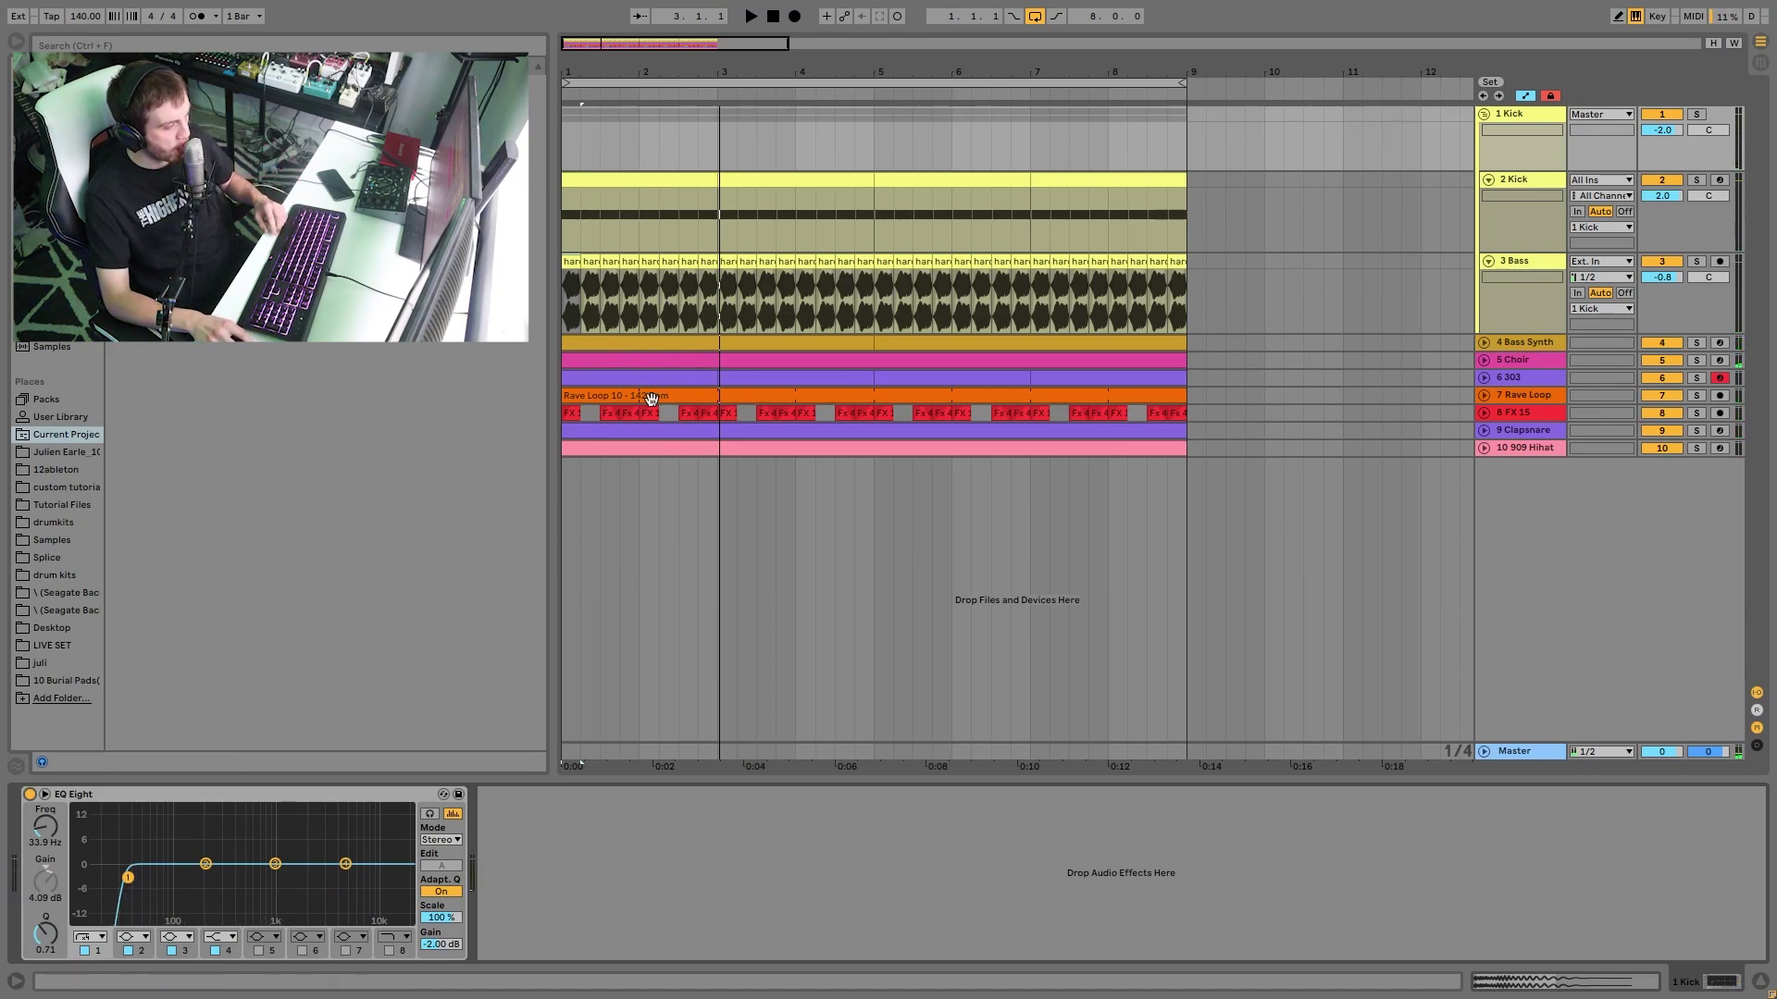
left_click(1529, 263)
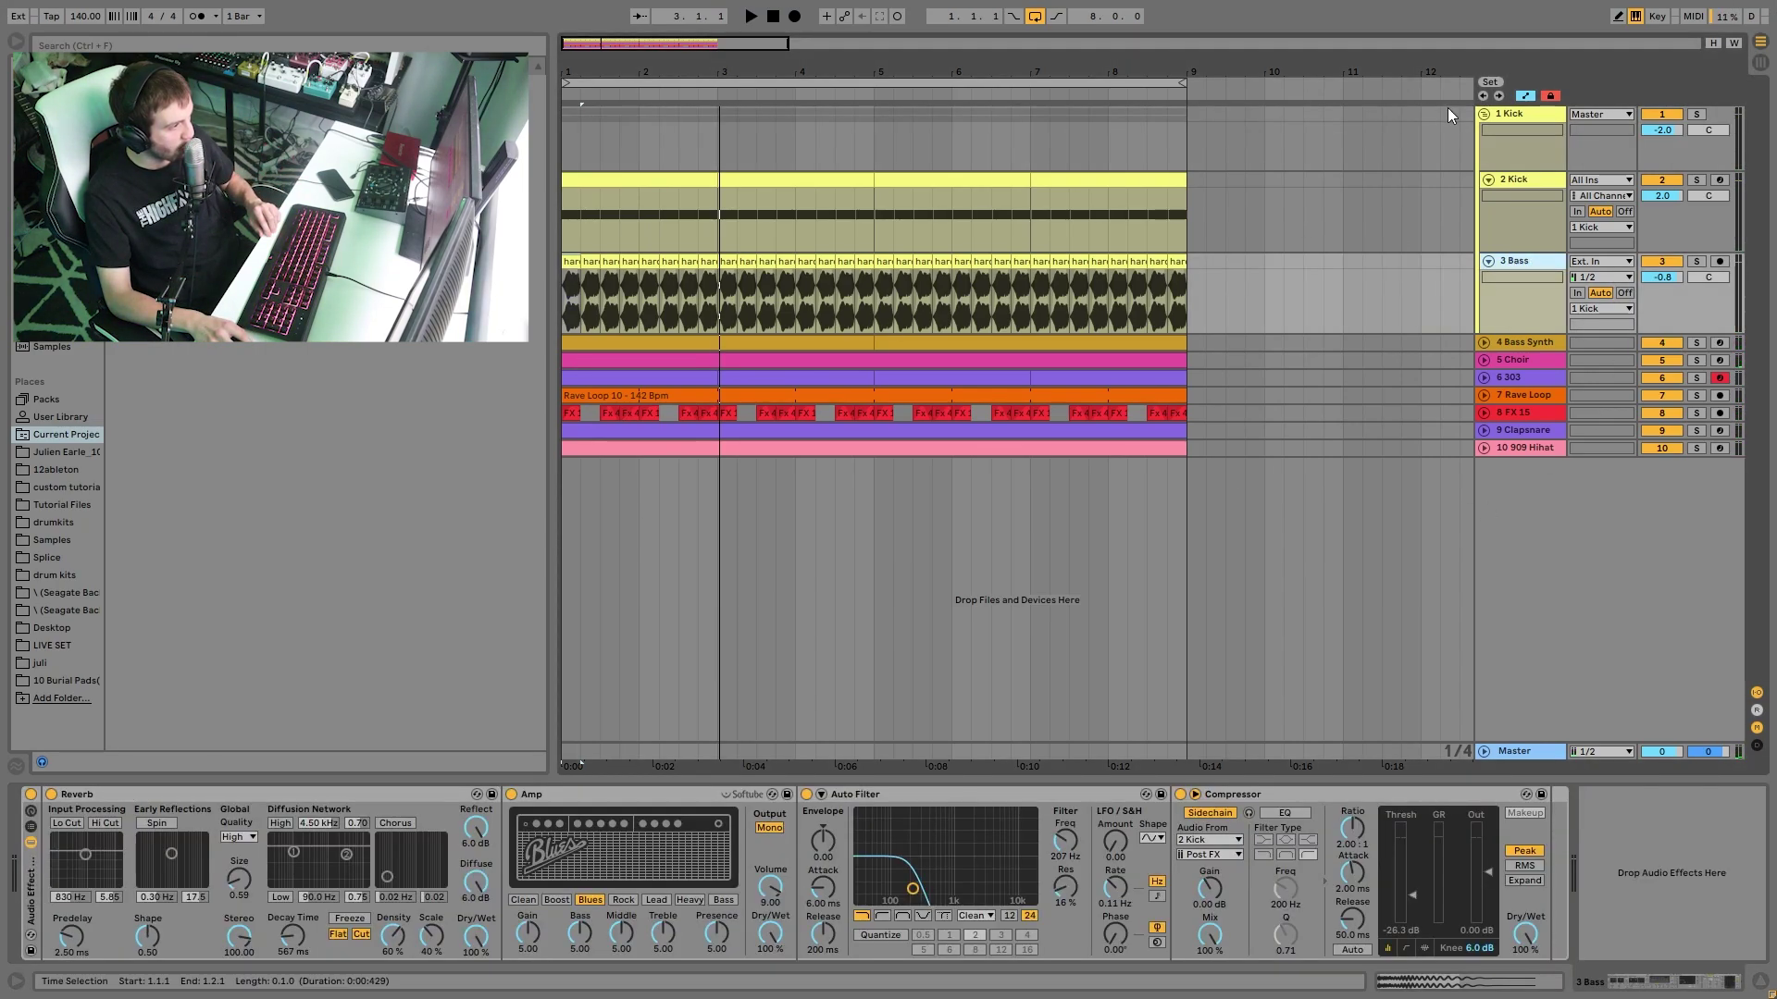
left_click(1516, 113)
key("space")
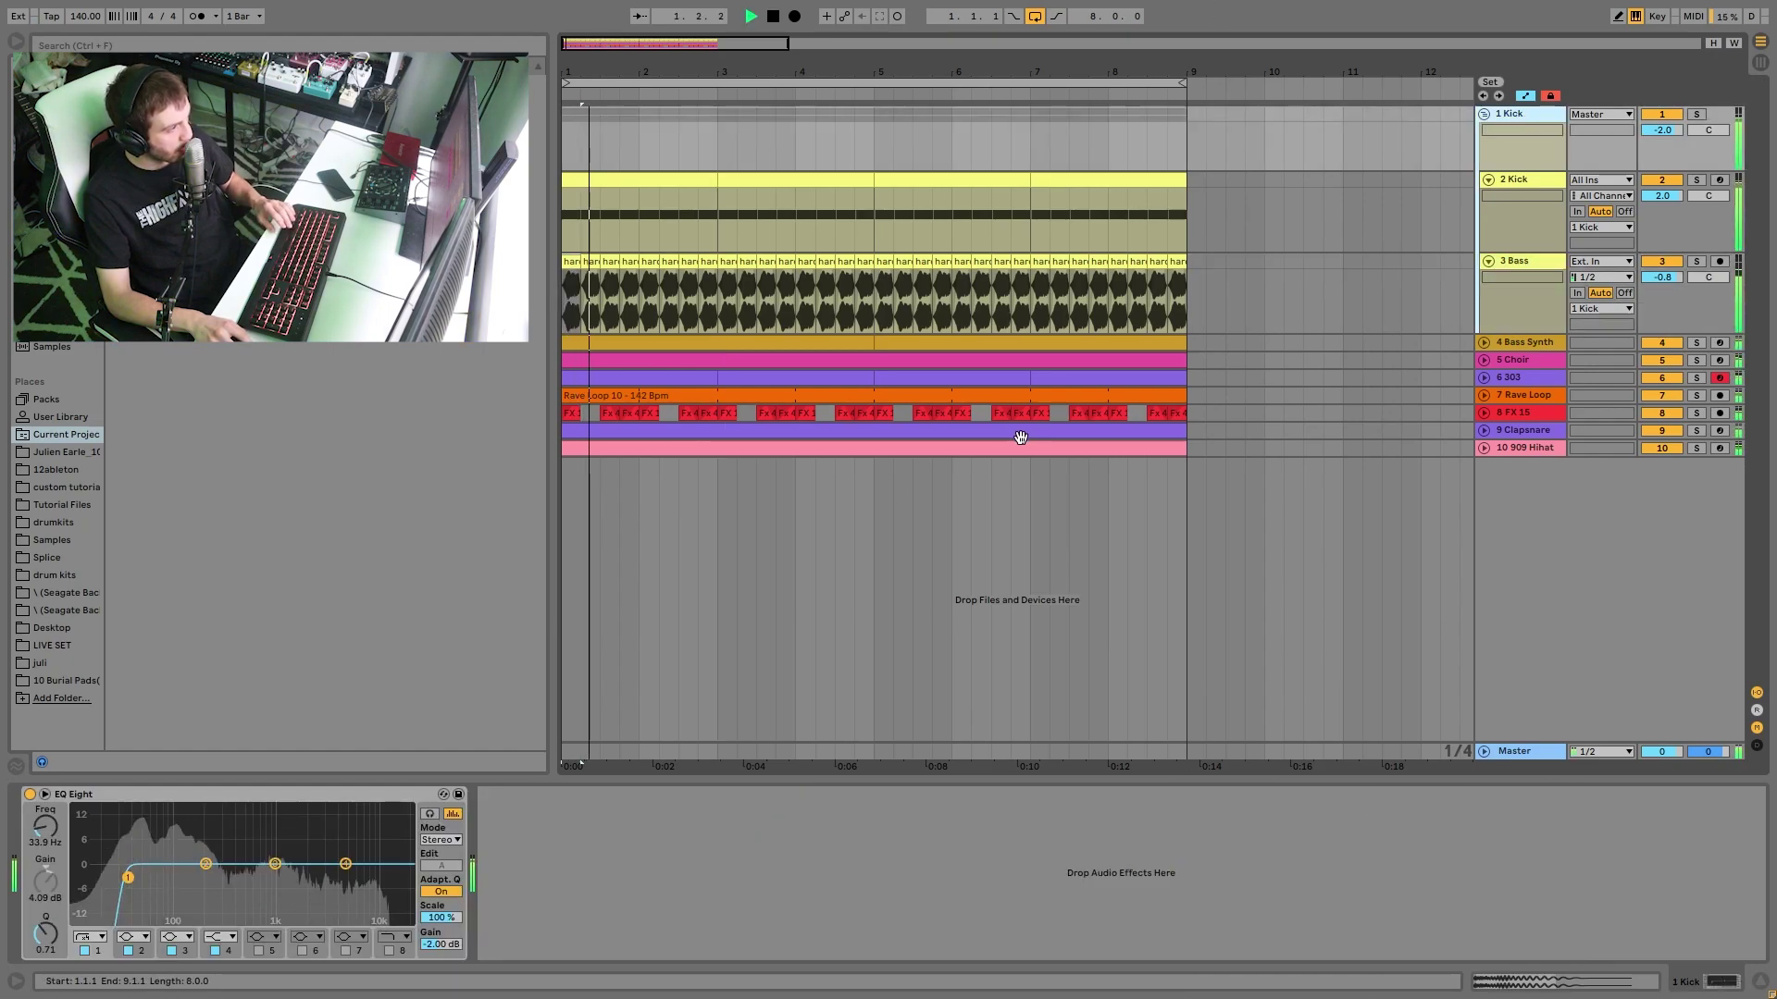
key("space")
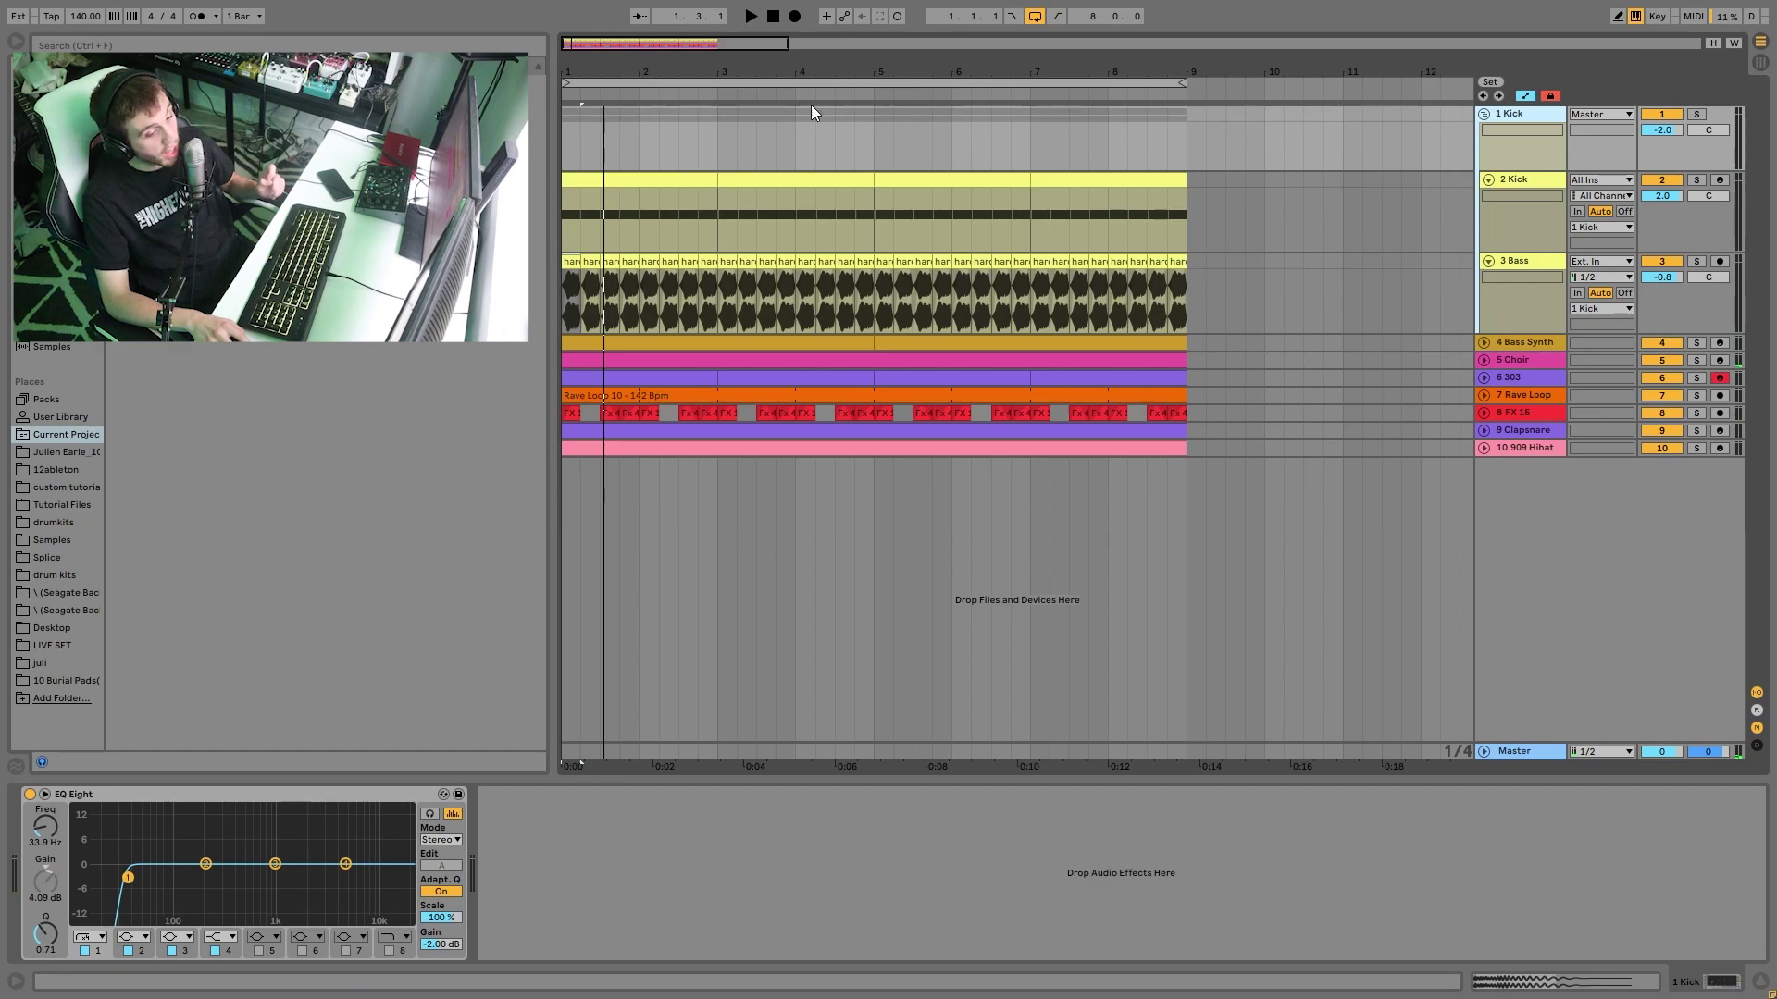
- Solo and unfold the Bass Synth track, and open its first MIDI clip while listening to it
left_click(1696, 342)
key("space")
left_click(1485, 341)
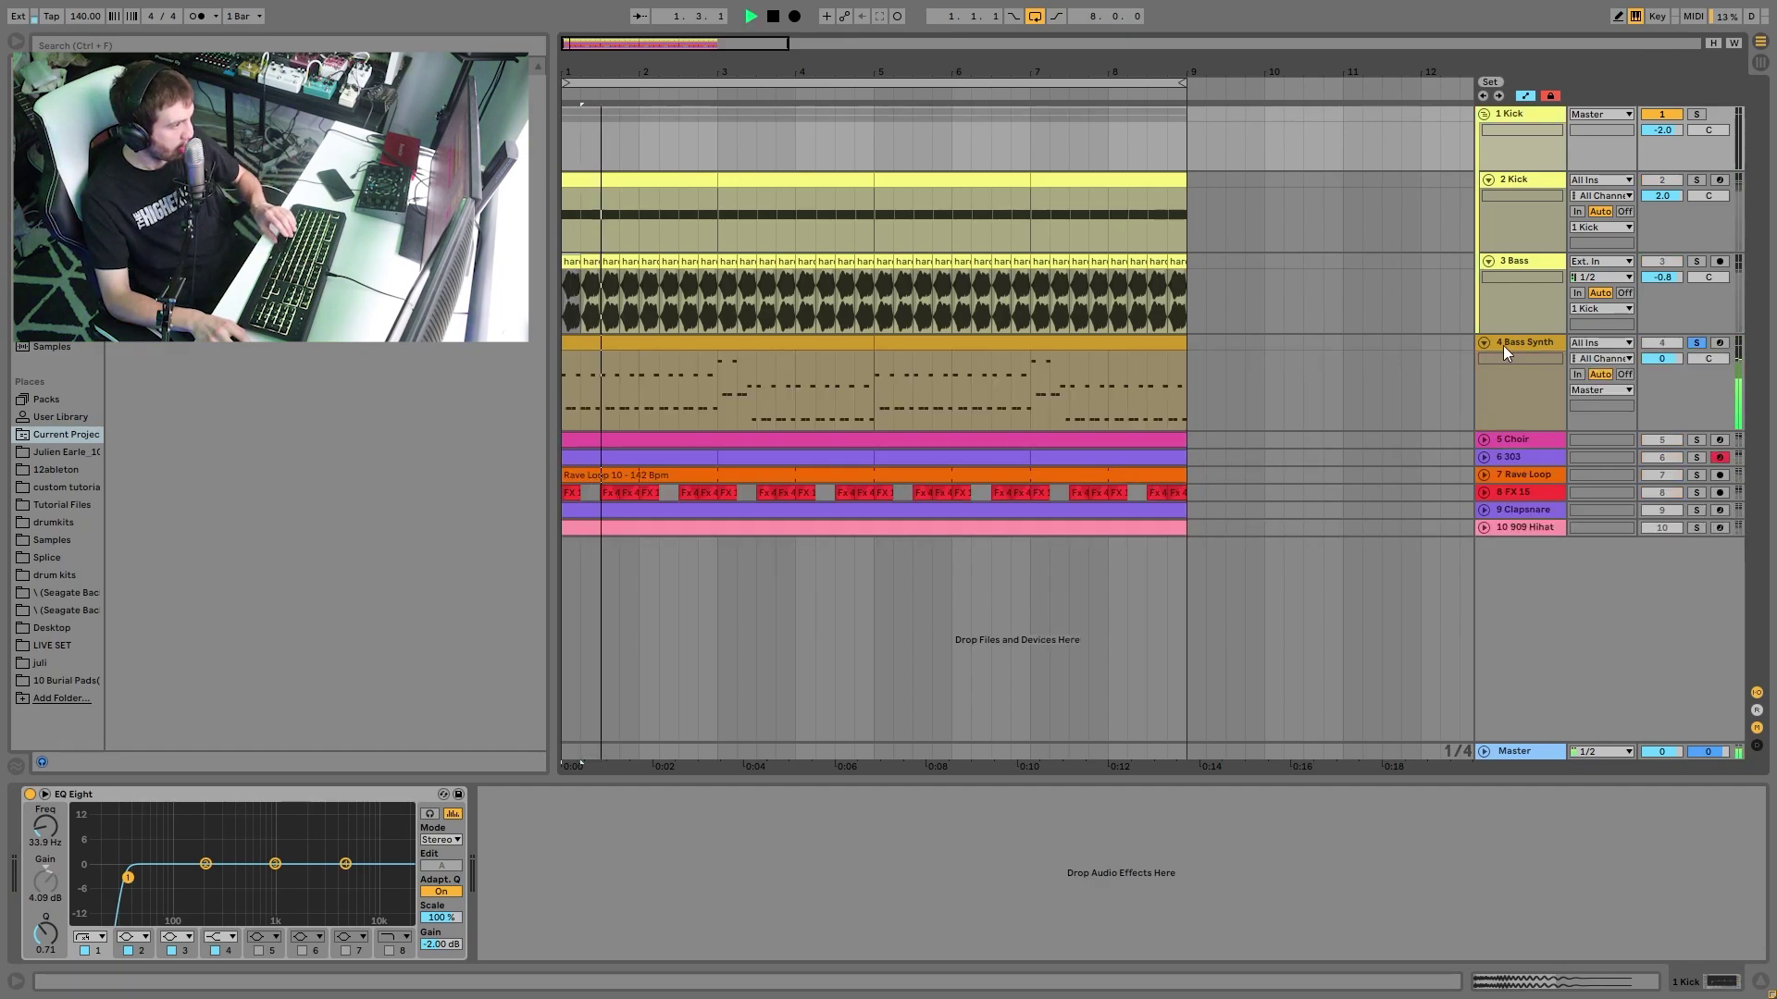
left_click(1508, 343)
double_click(781, 352)
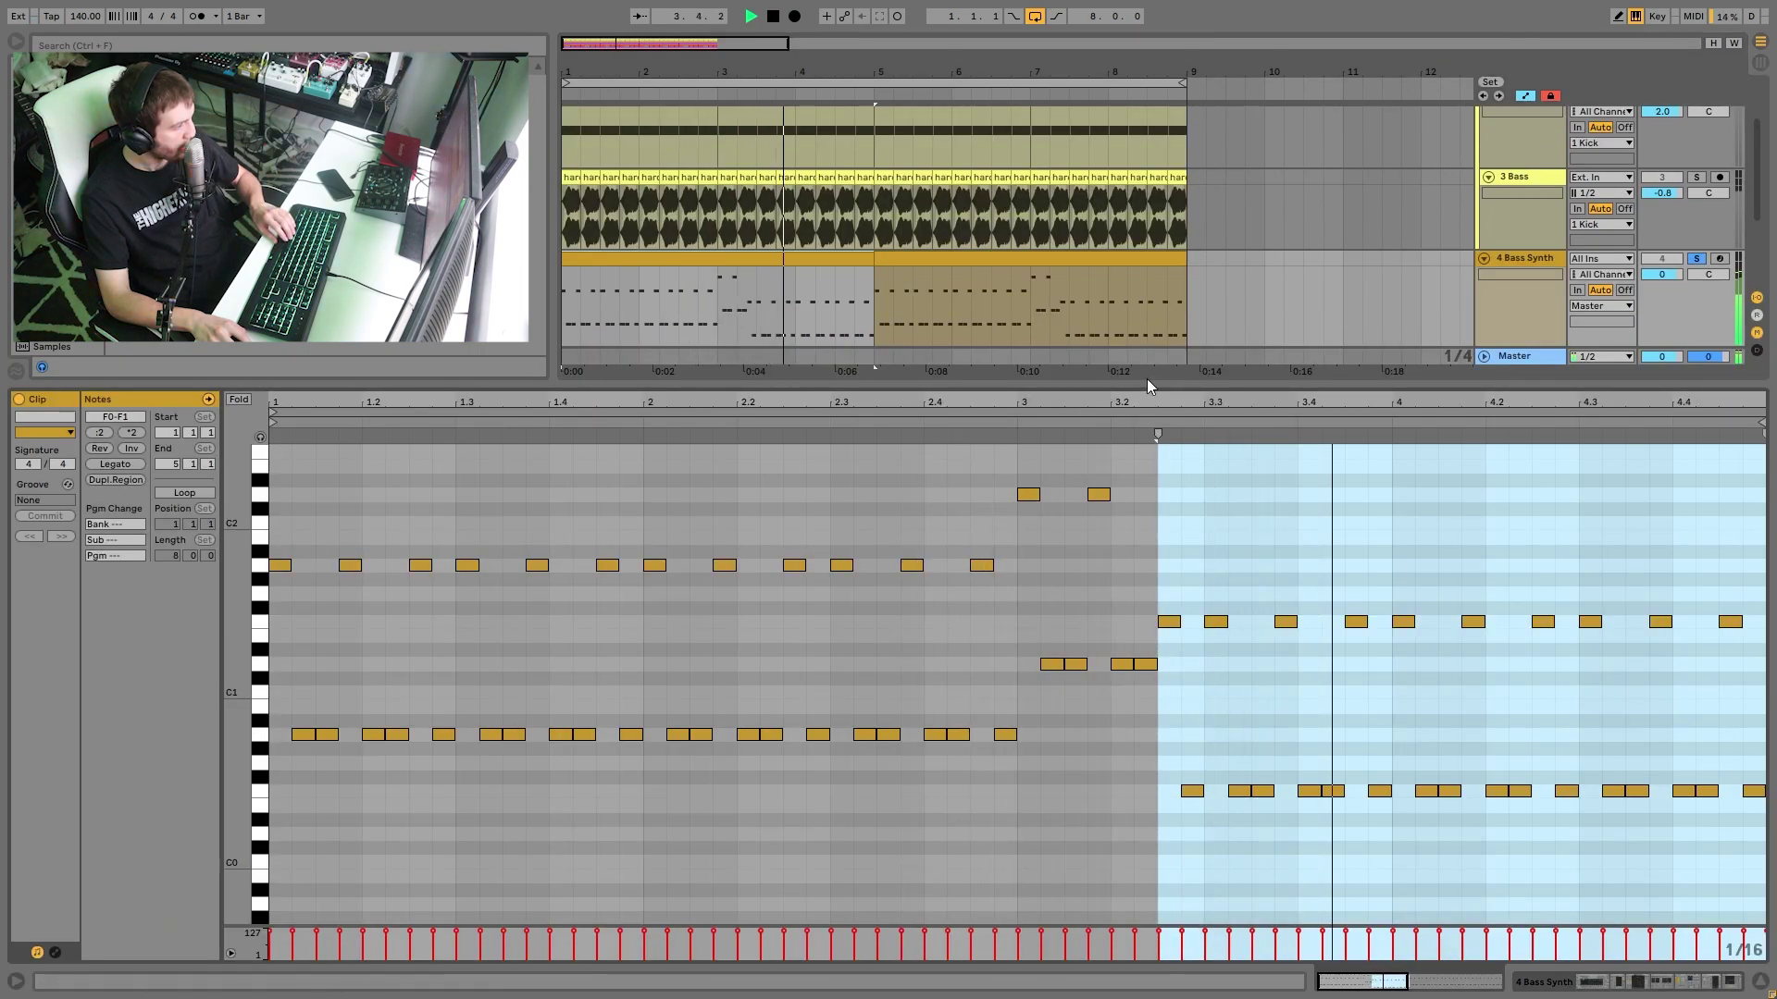
key("space")
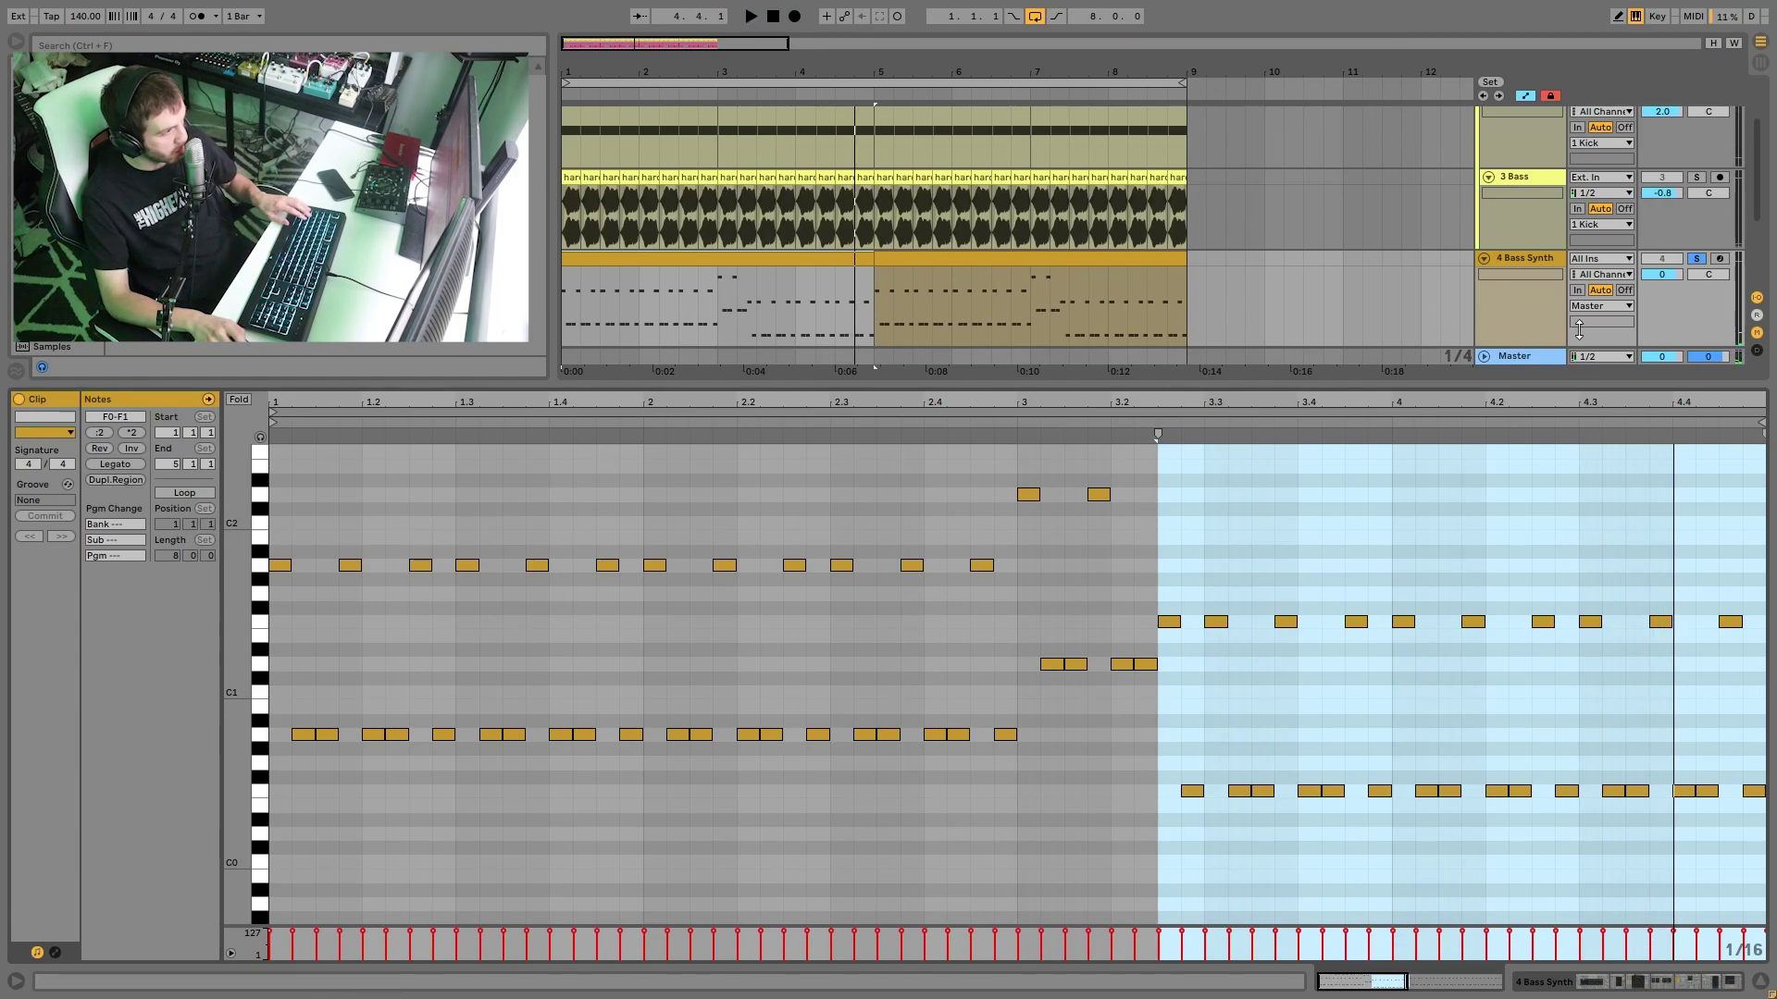
- Solo the Bass track alongside the Bass Synth, play them together and show the Bass Synth's devices
scroll(1481, 314, "up", 2)
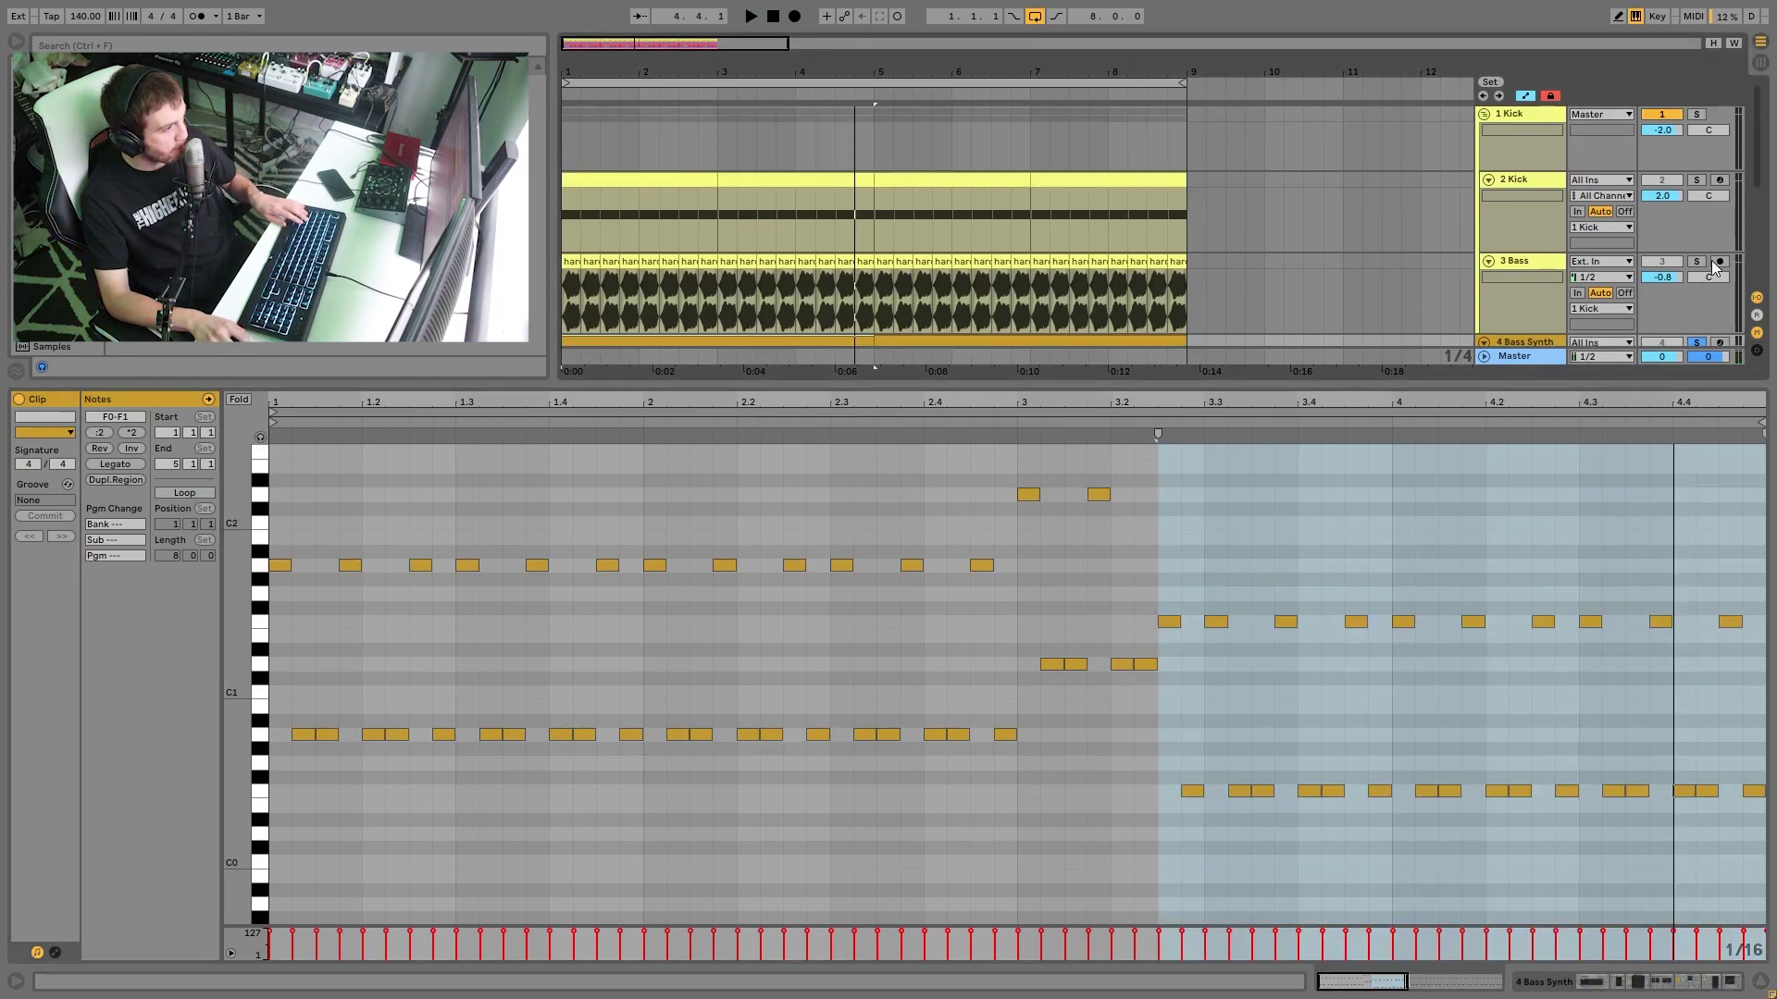
key("space")
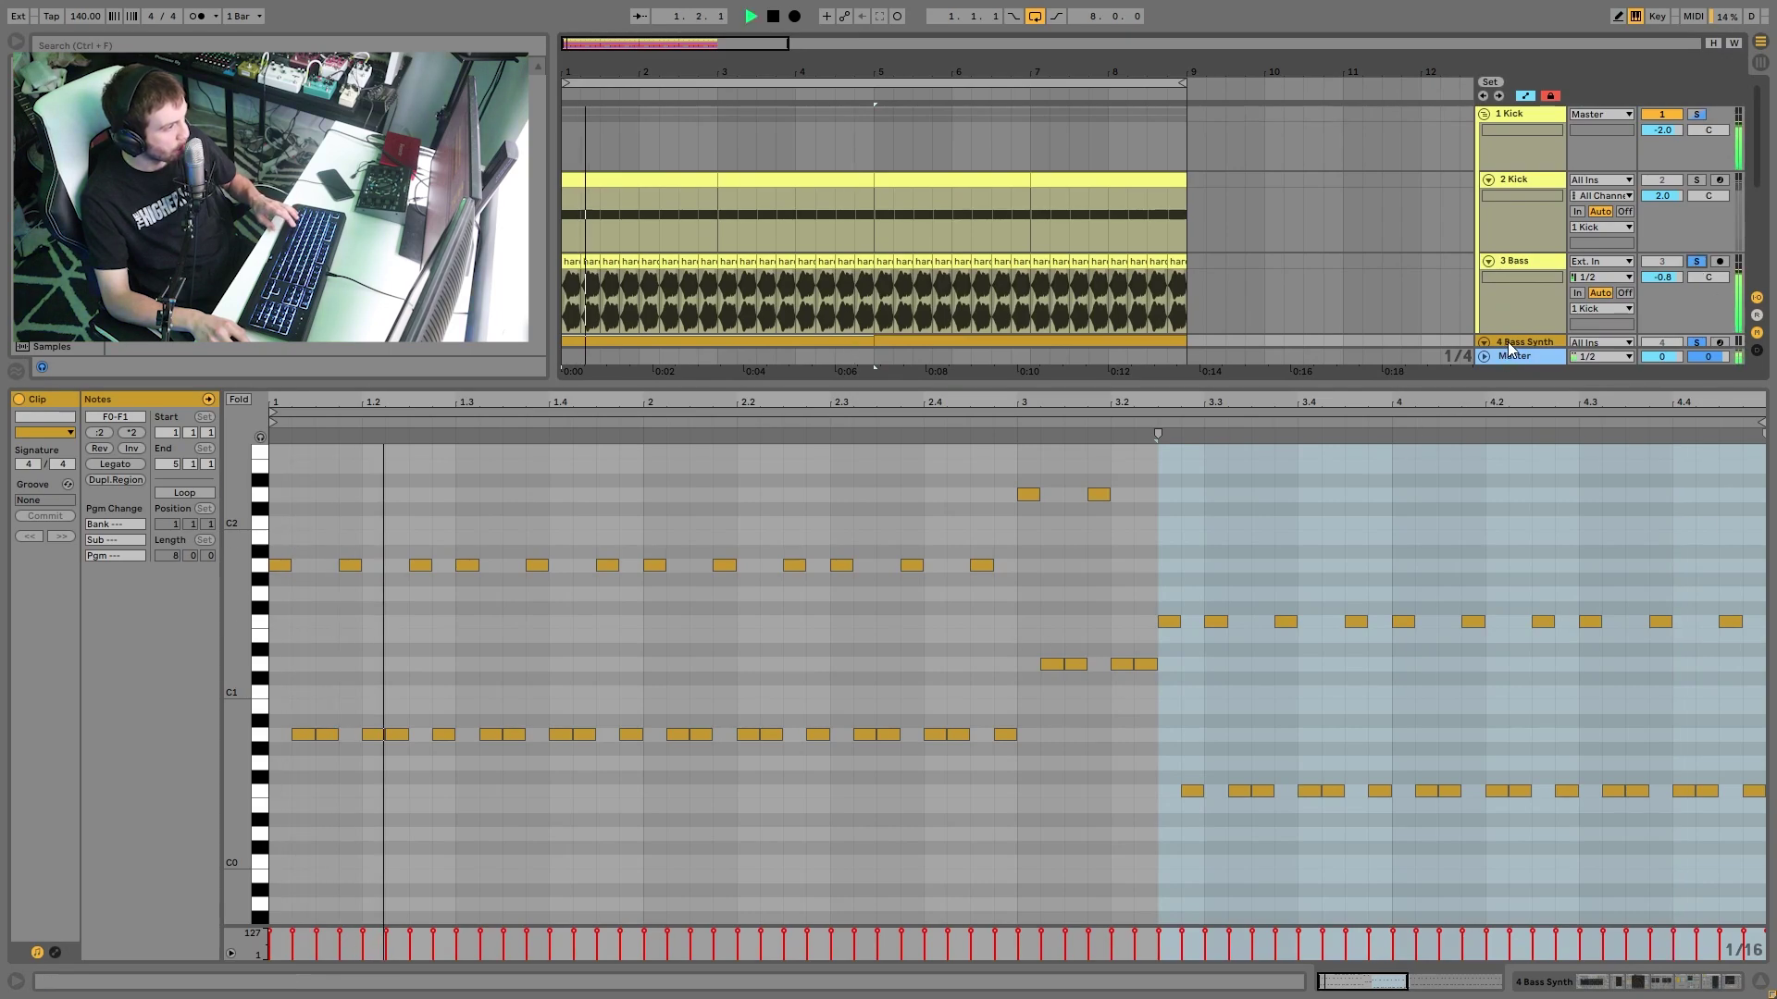
left_click(1508, 343)
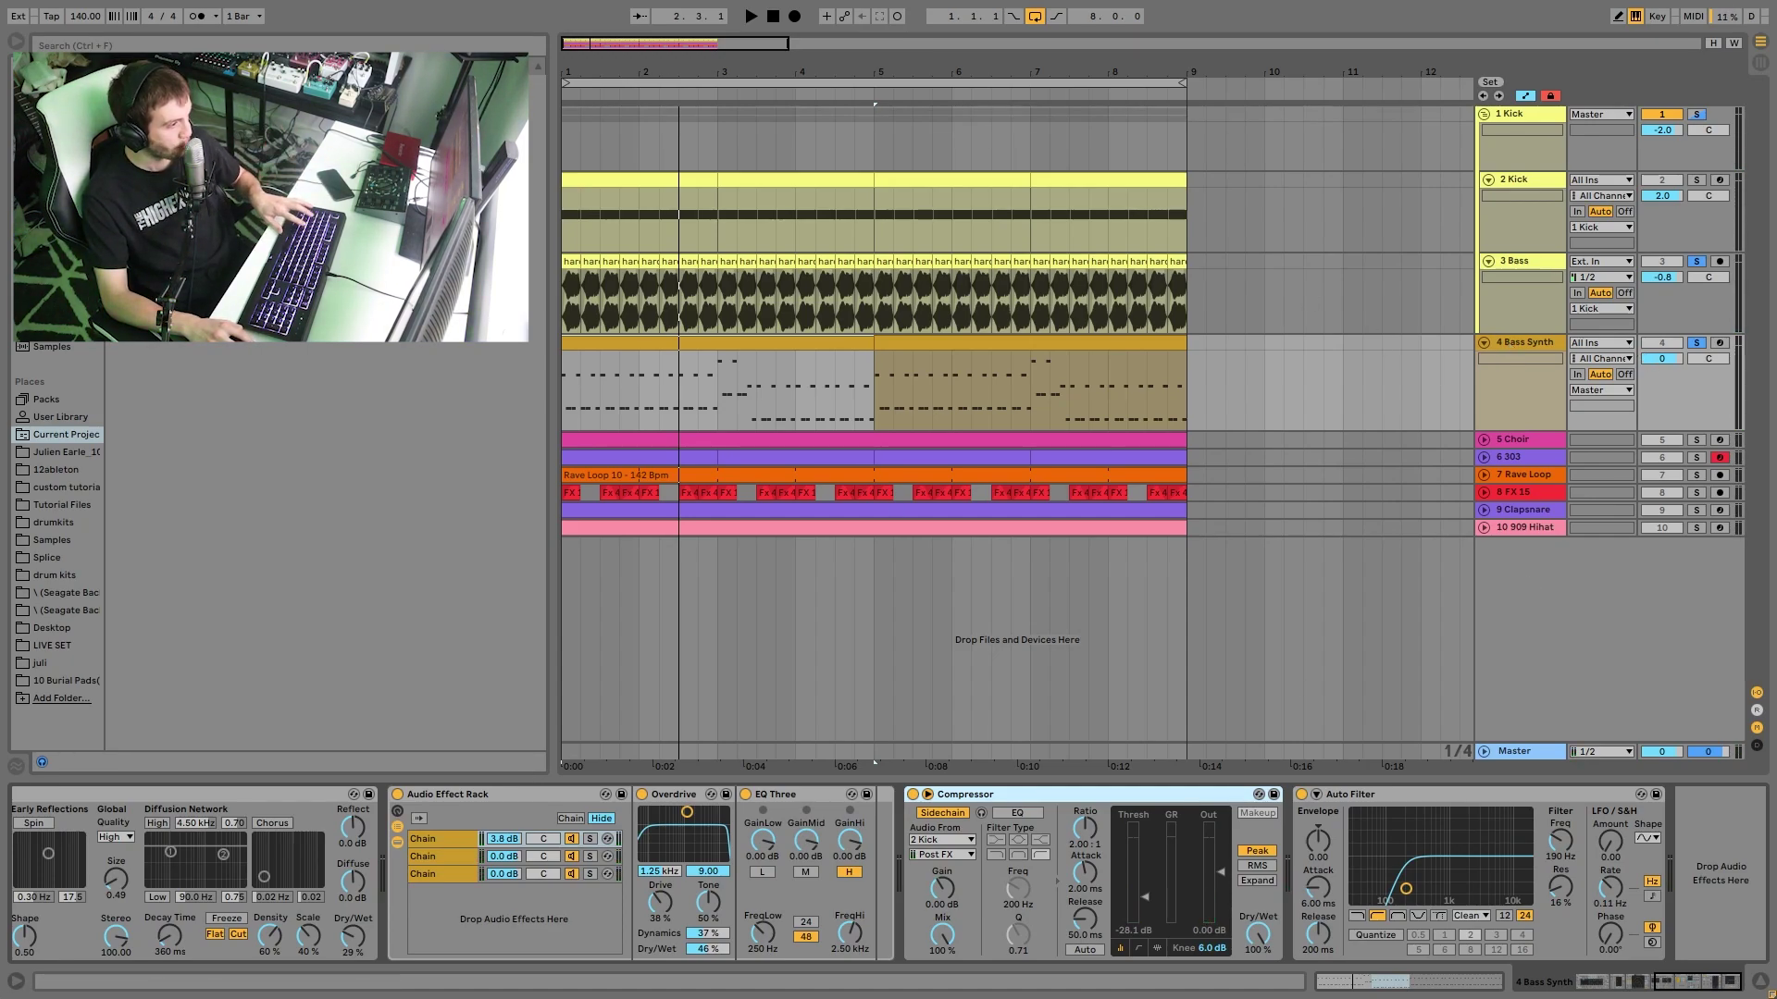
- Unsolo the Bass Synth and listen to the whole Kick group soloed
left_click(1697, 343)
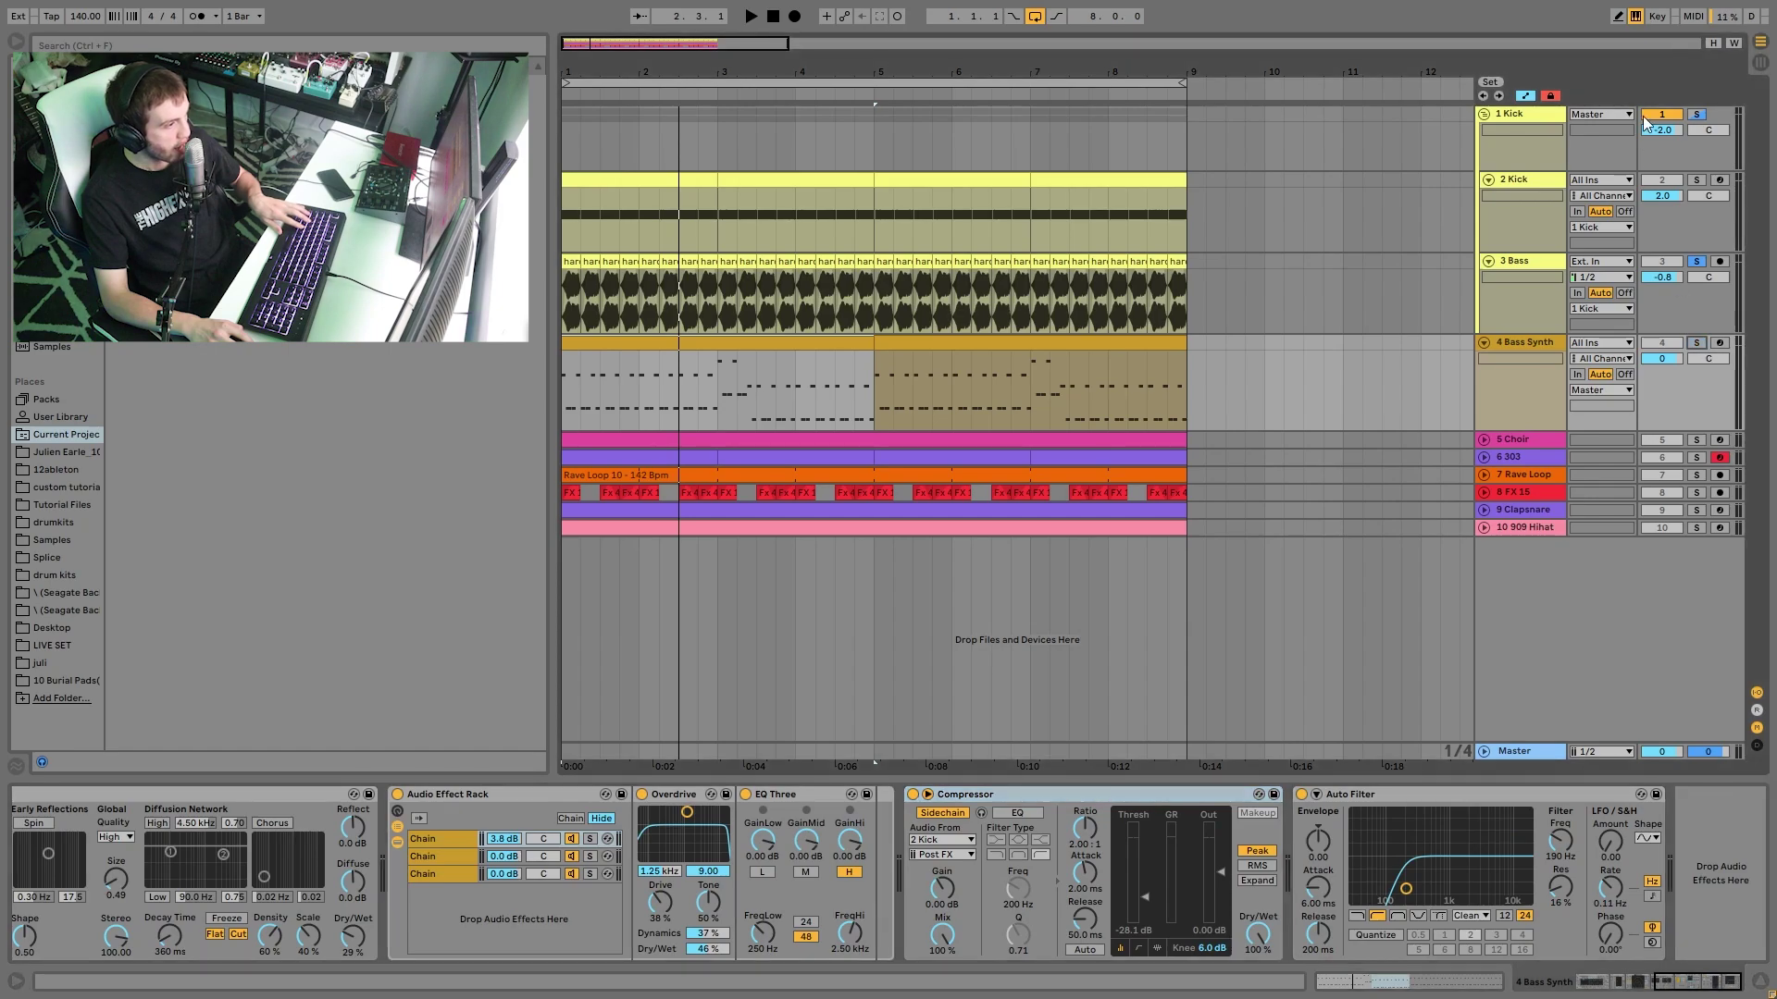
left_click(1696, 114)
key("space")
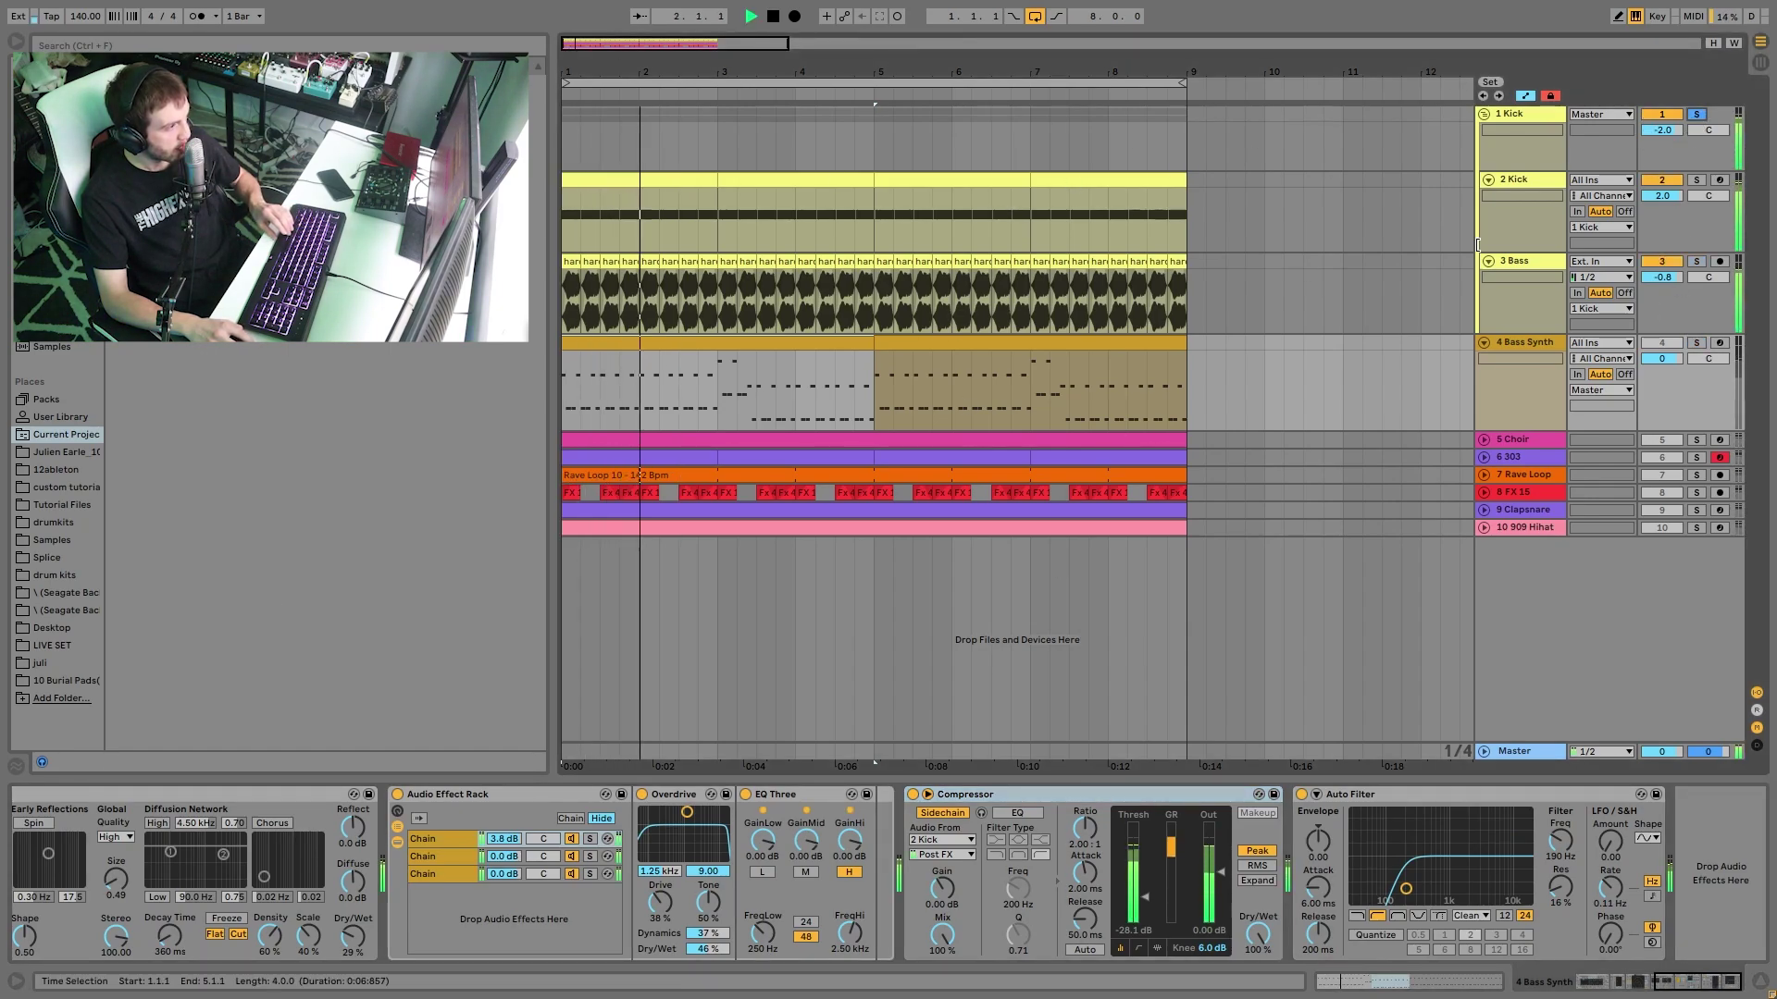
key("space")
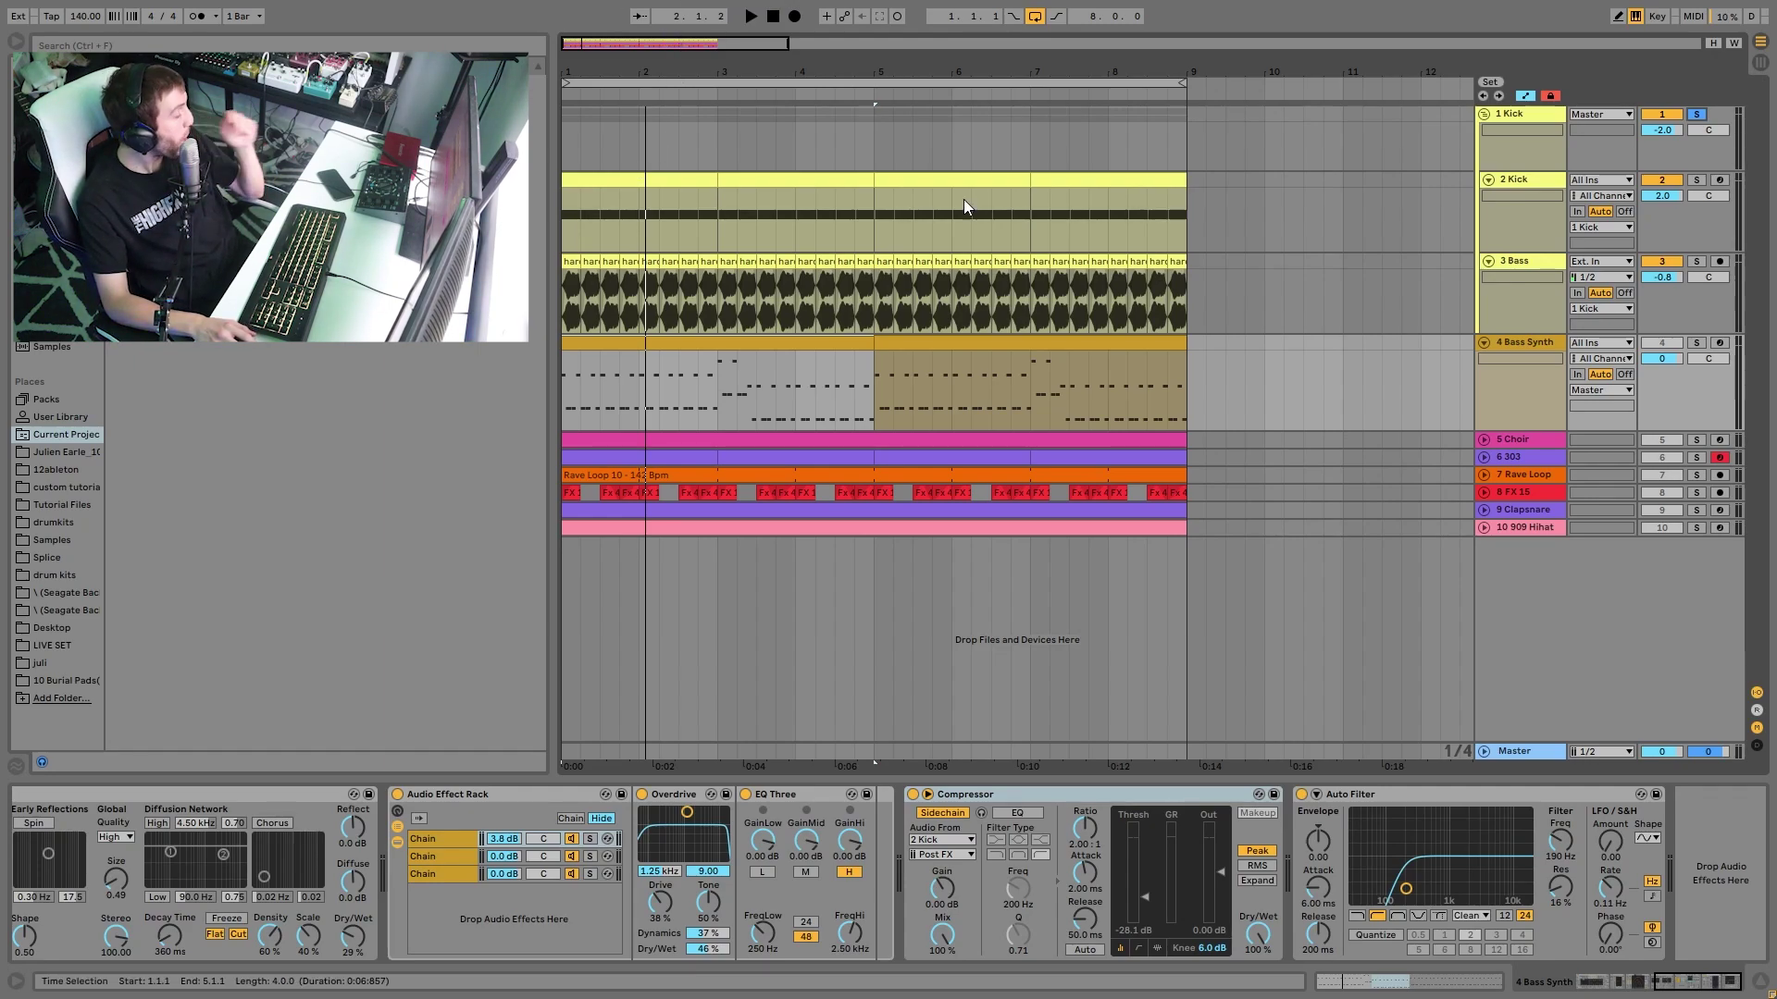
- Solo the Bass Synth together with the Kick group, listen to both and show the Bass Synth's devices
left_click(1696, 315)
left_click(1696, 344)
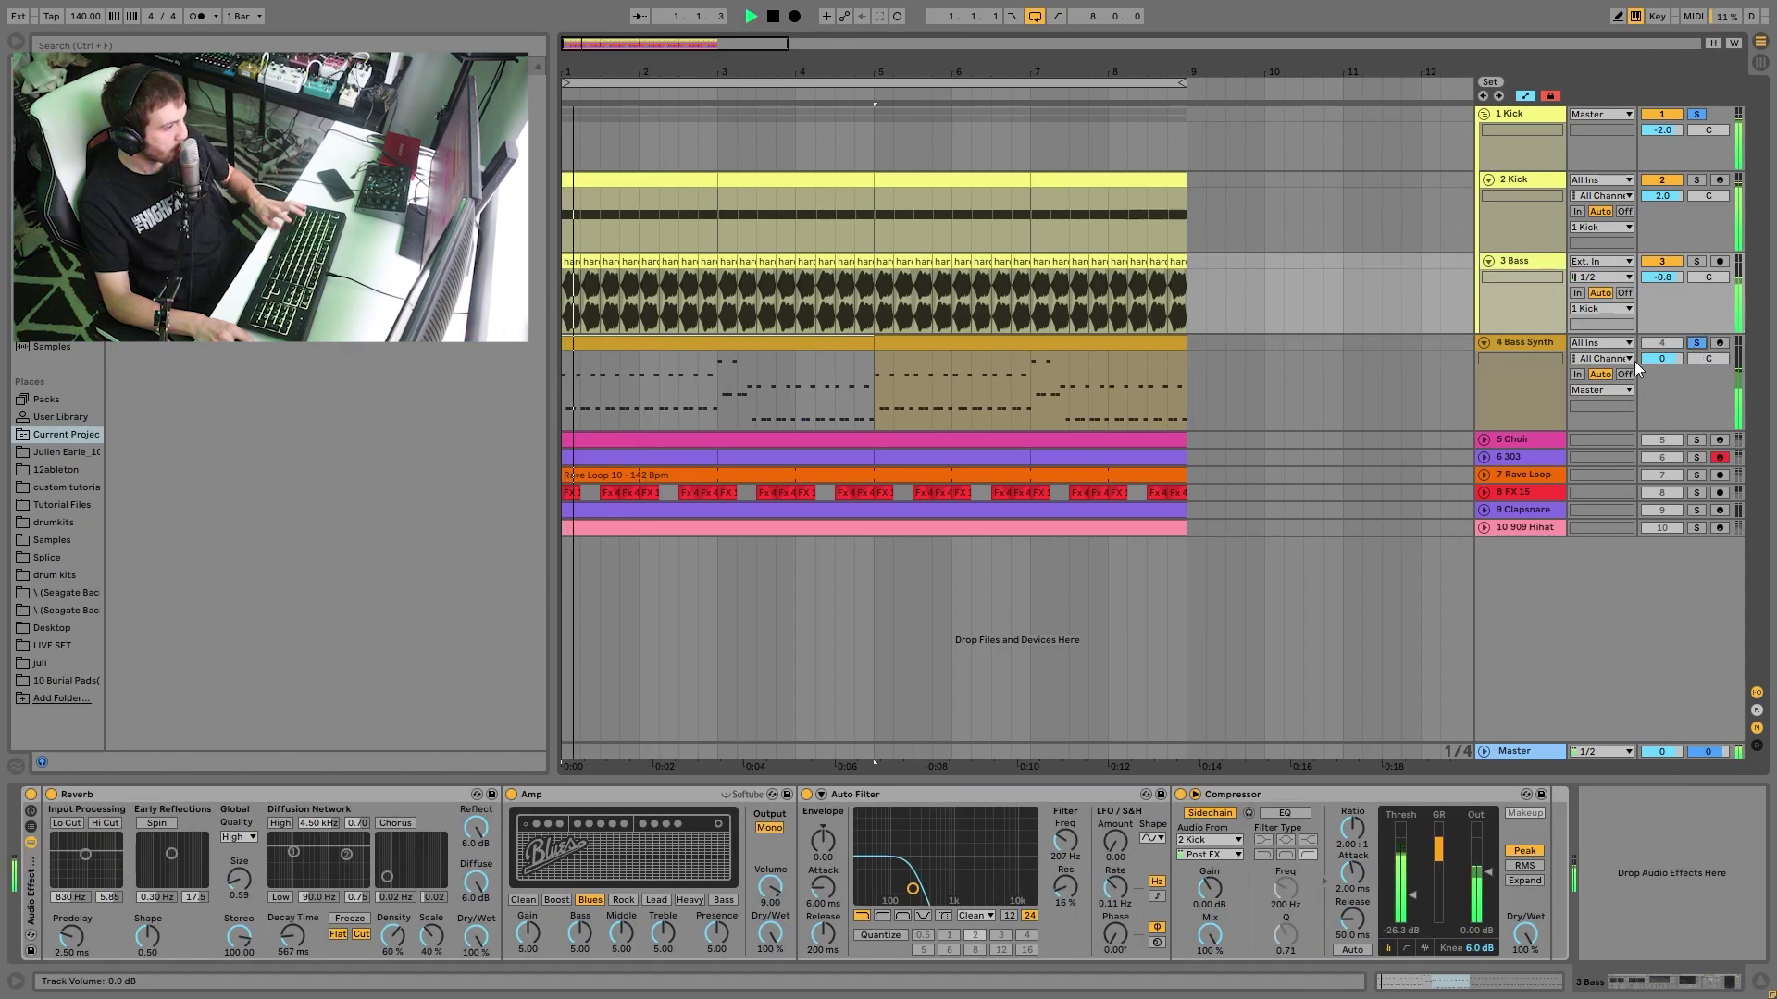
left_click(1531, 341)
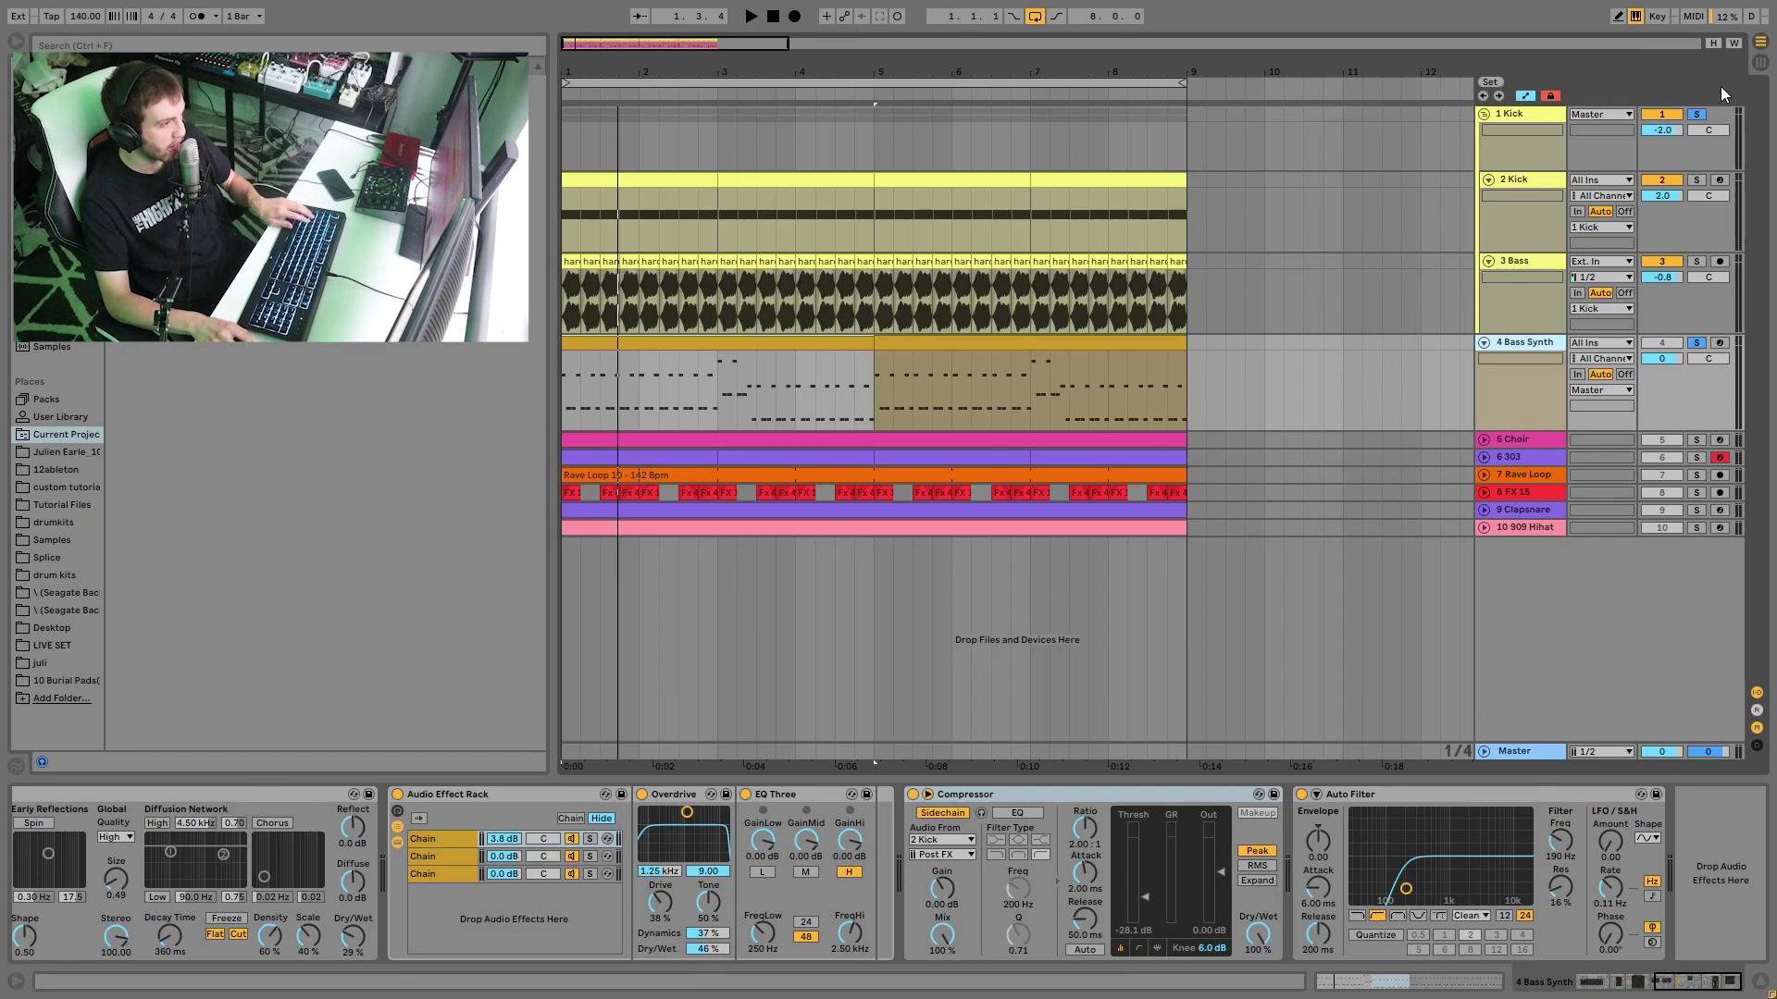
- Unsolo the Kick group and play the Bass Synth on its own
left_click(1696, 114)
key("space")
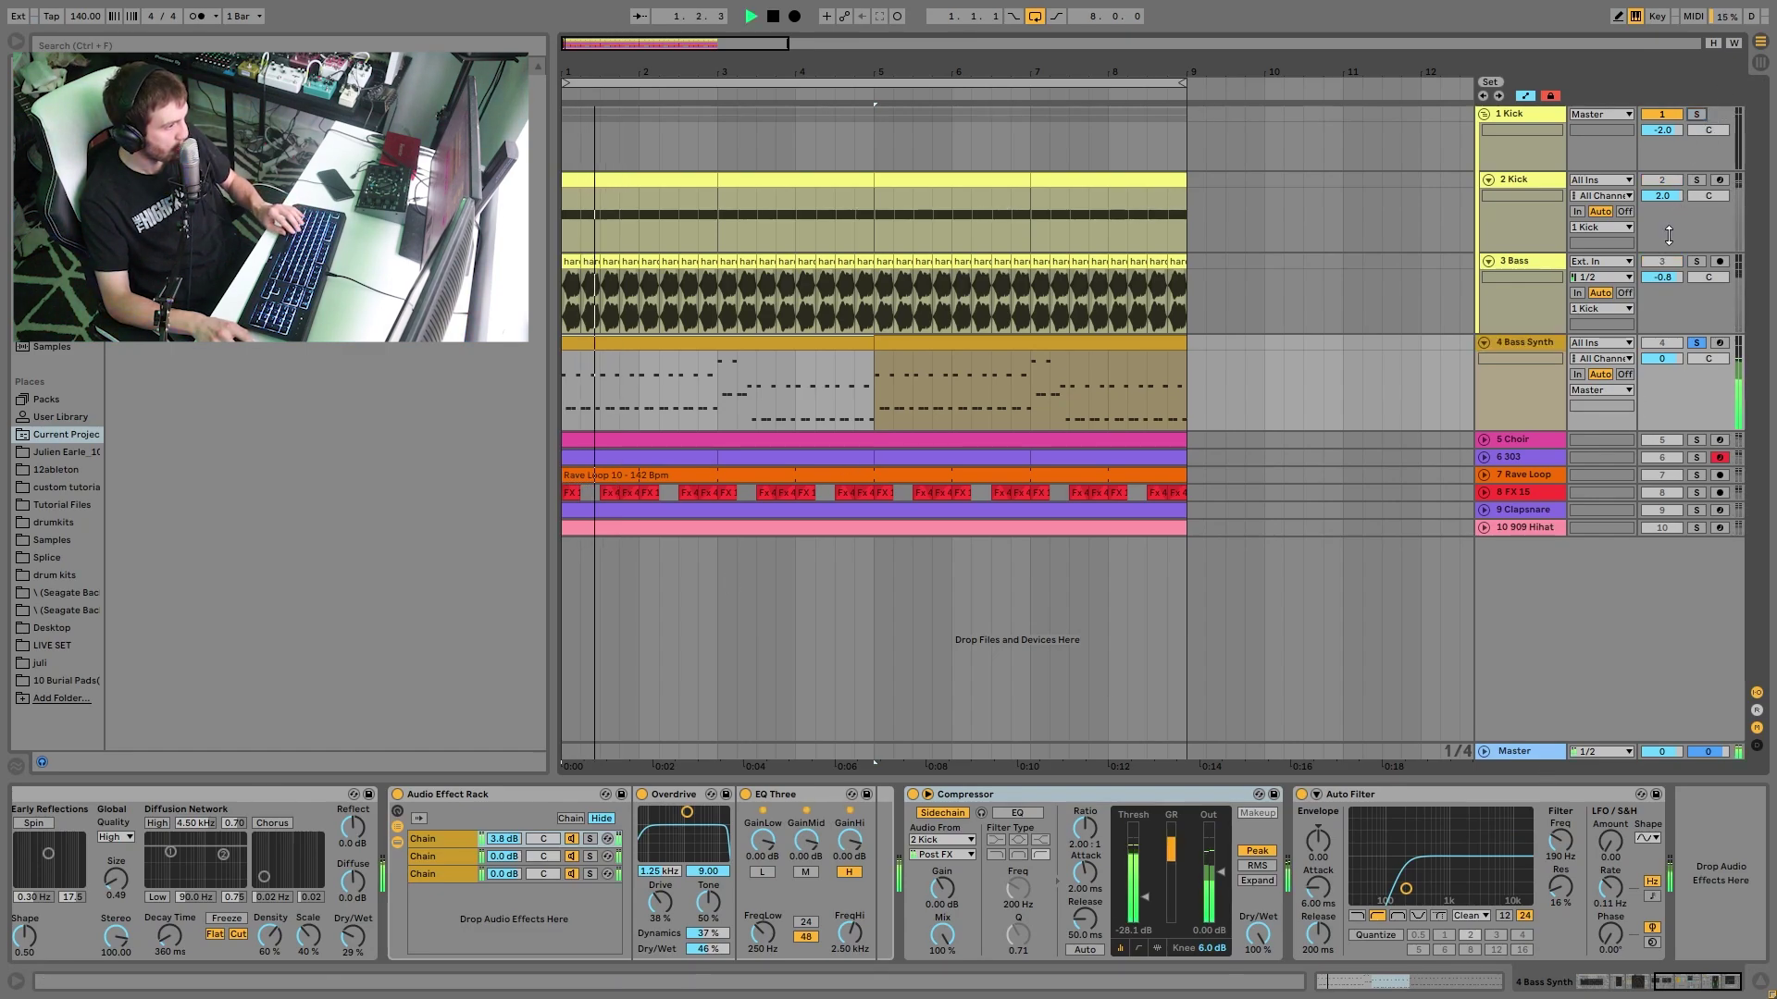
key("space")
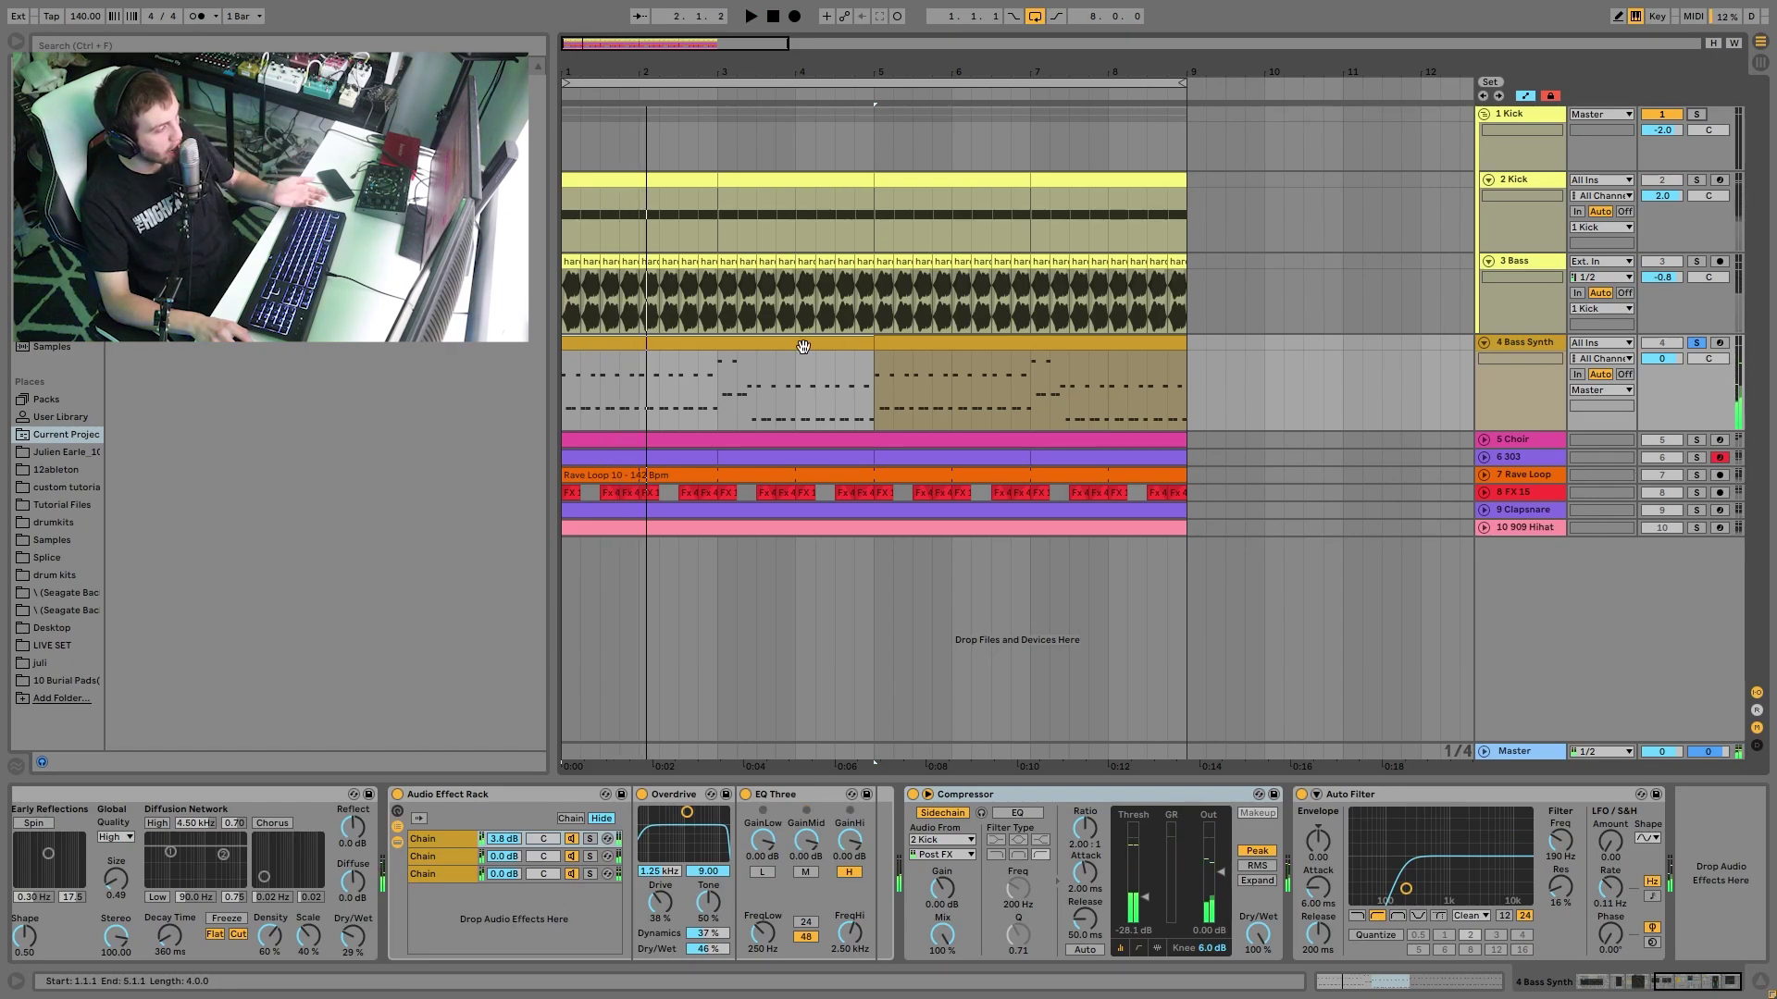
- Open the Bass Synth's MIDI clip, select the low F0 notes from 3.2.3 to 5.1.1 and play the pattern
double_click(803, 346)
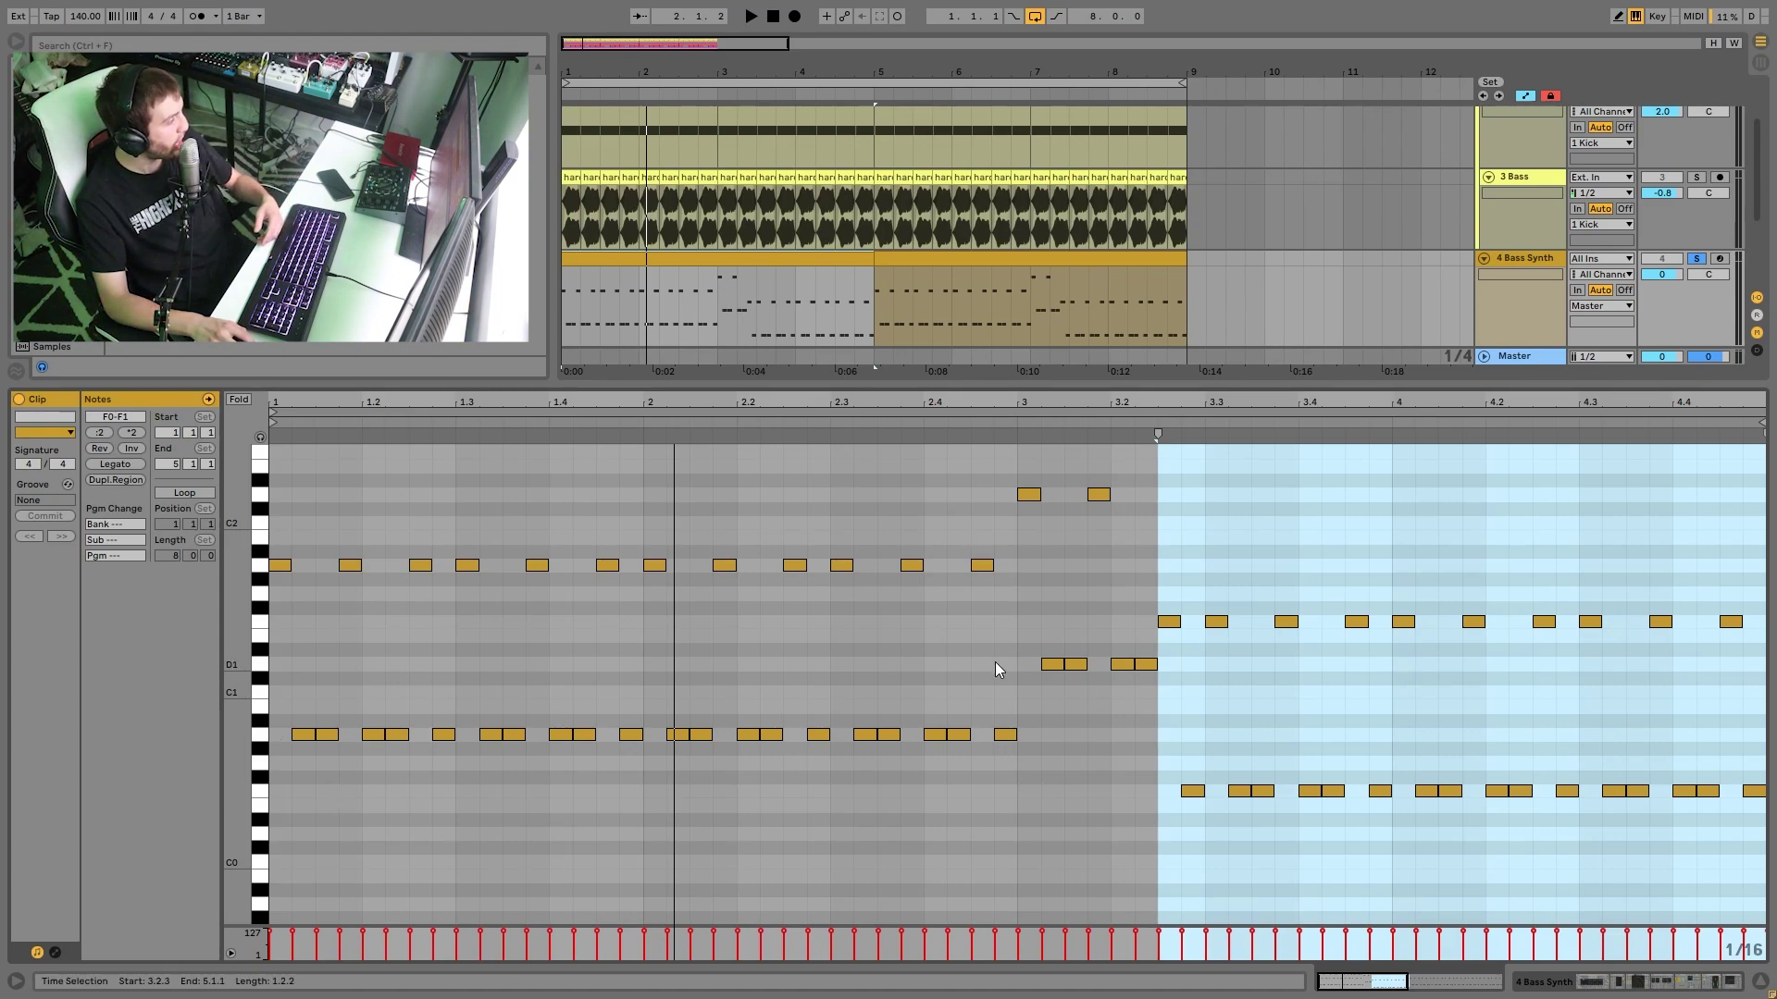
left_click_drag(1163, 773, 1762, 905)
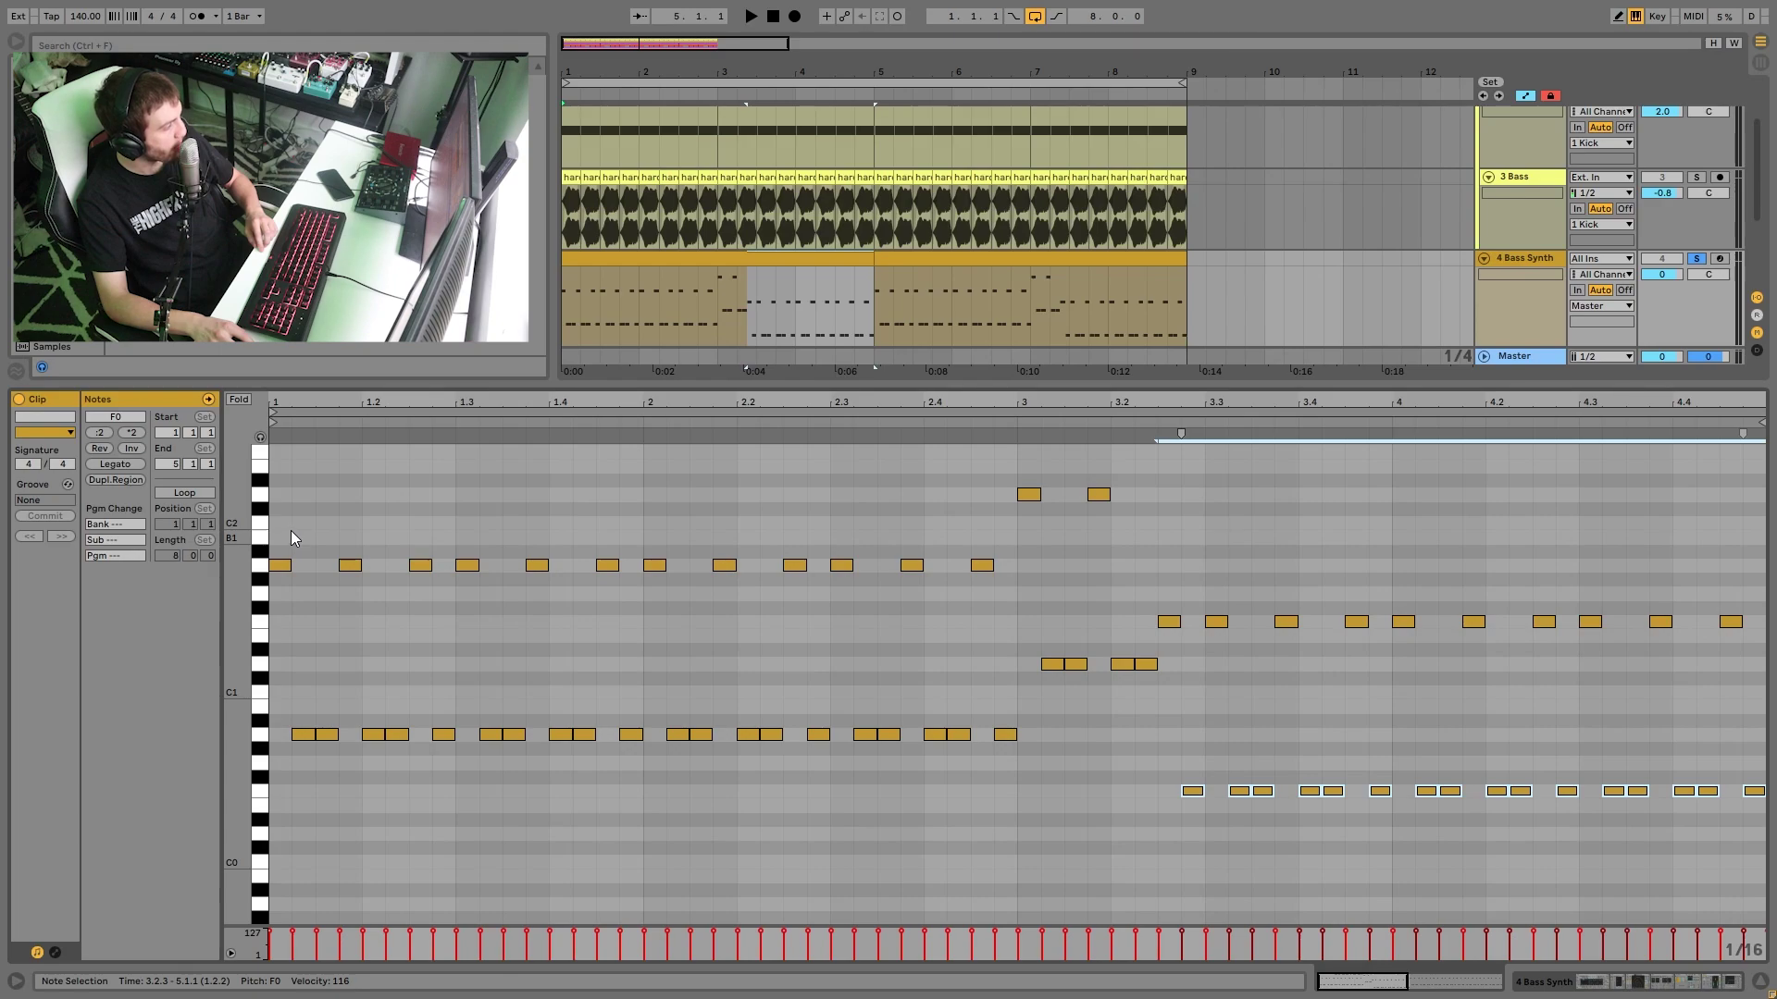
key("space")
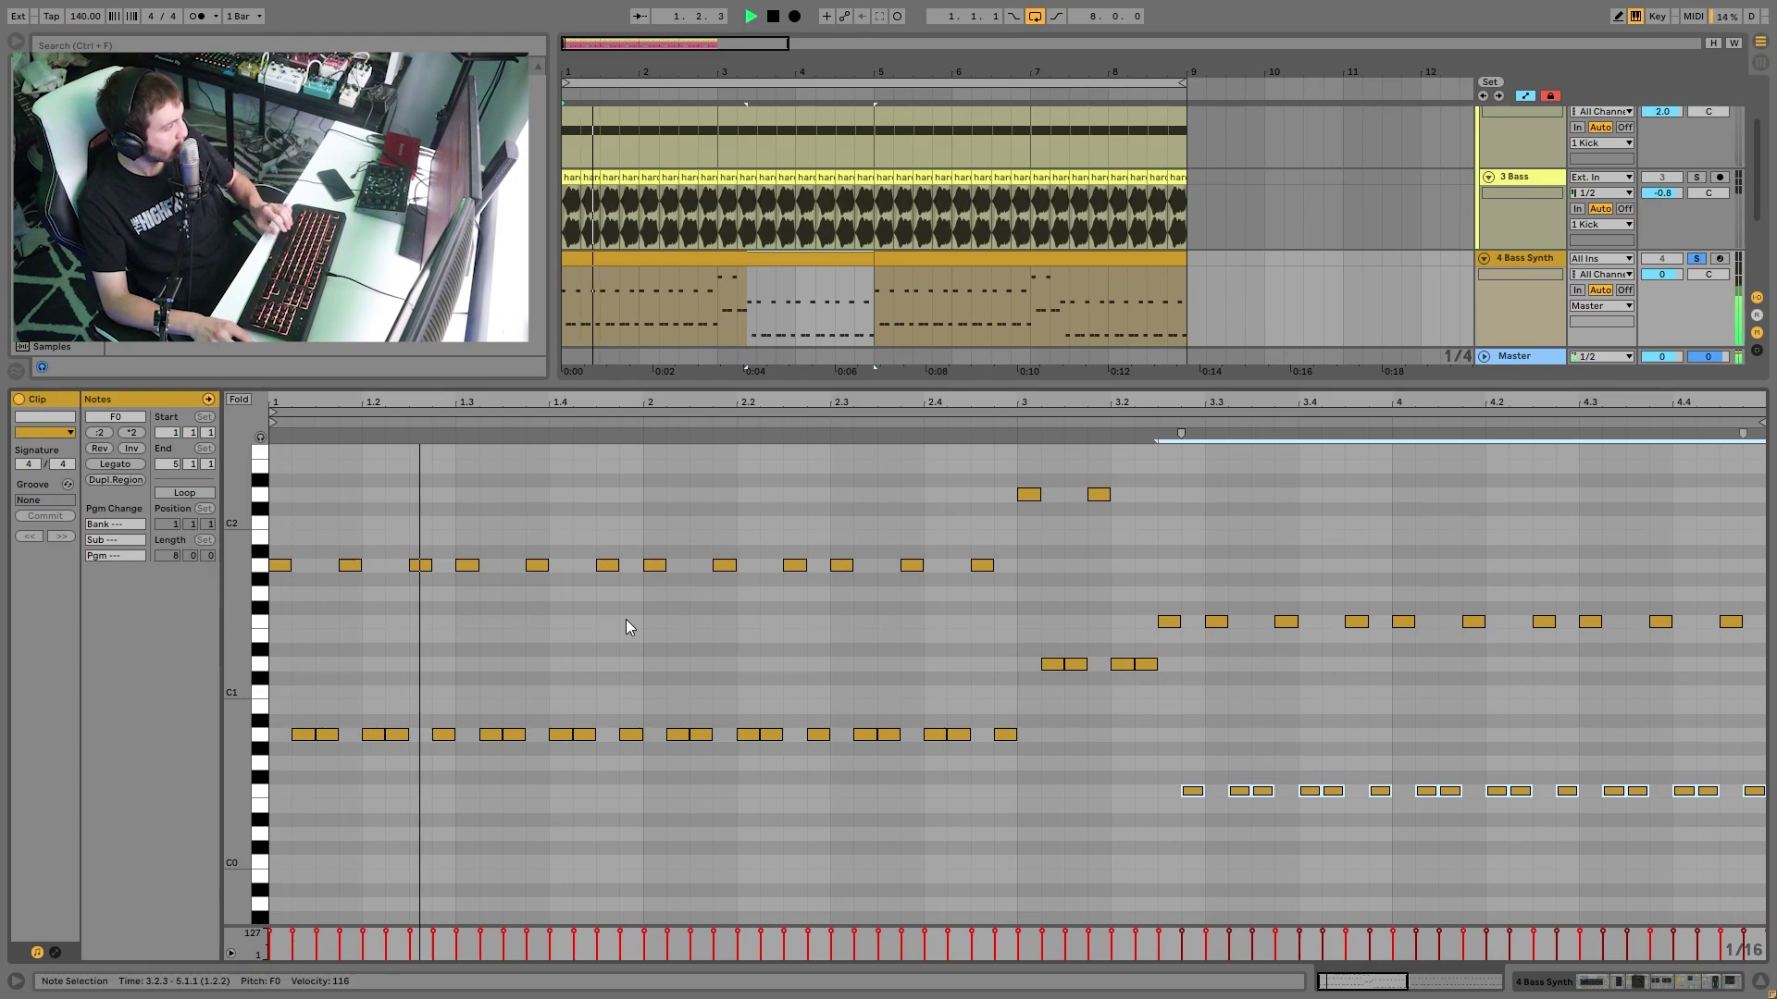
key("space")
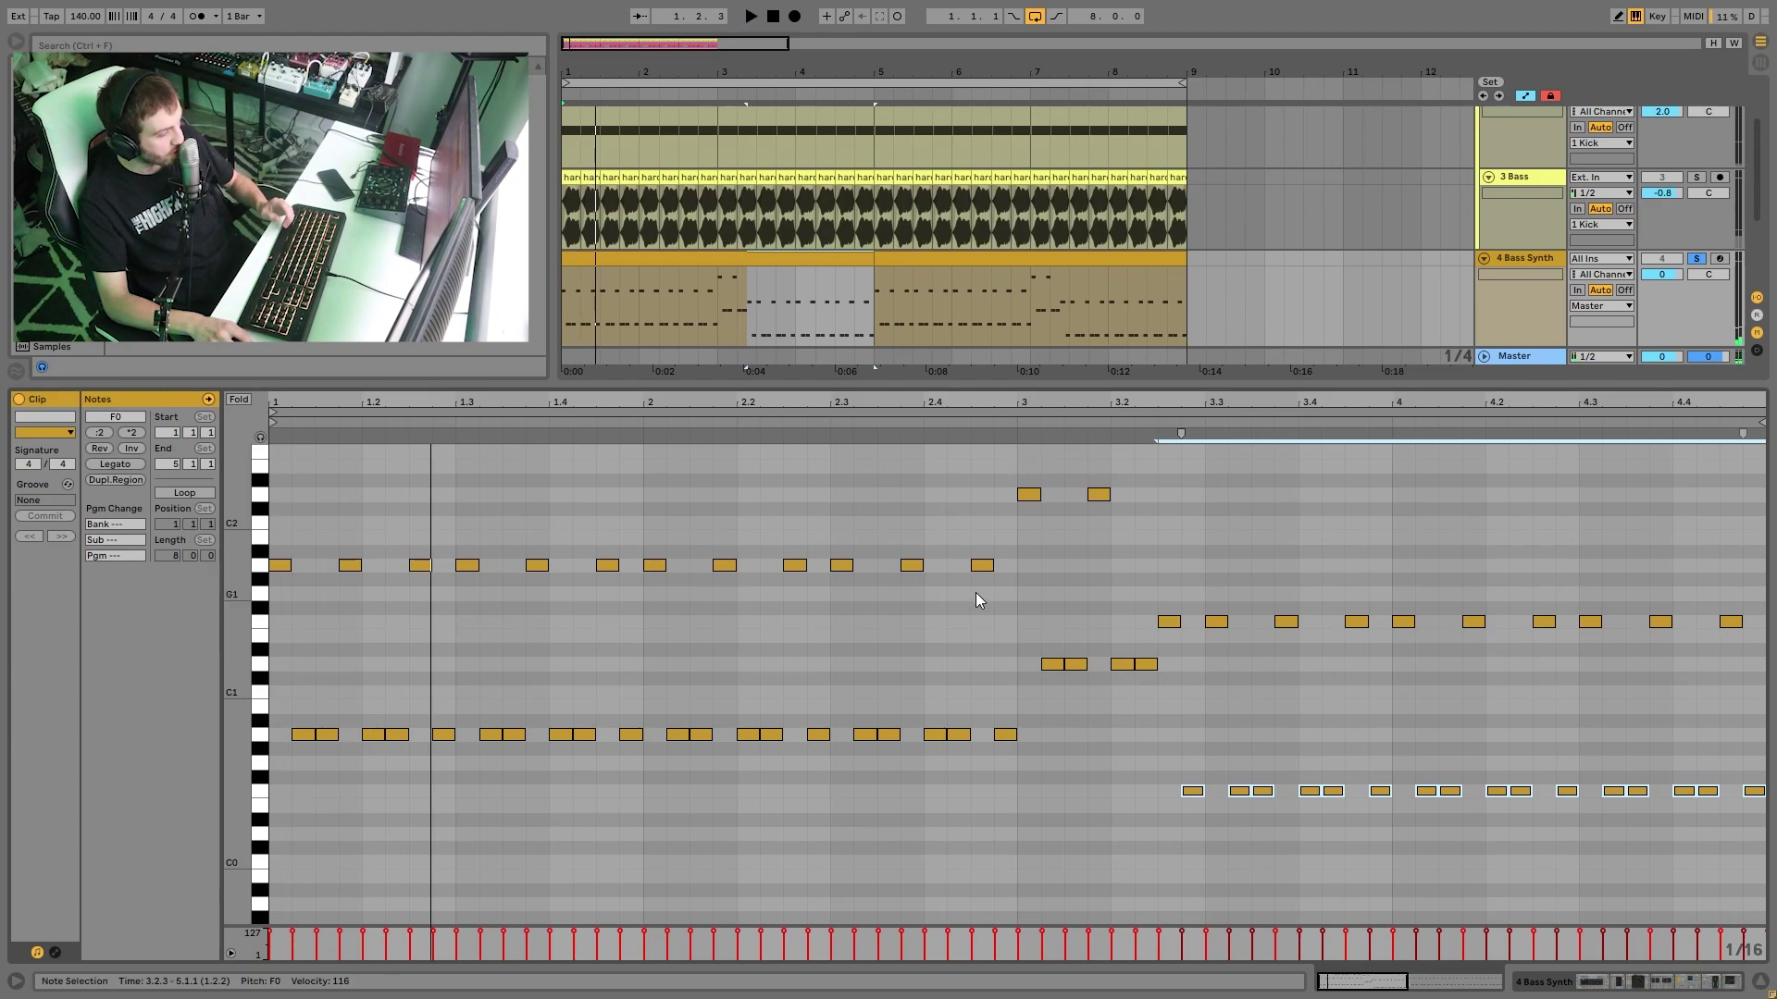
key("space")
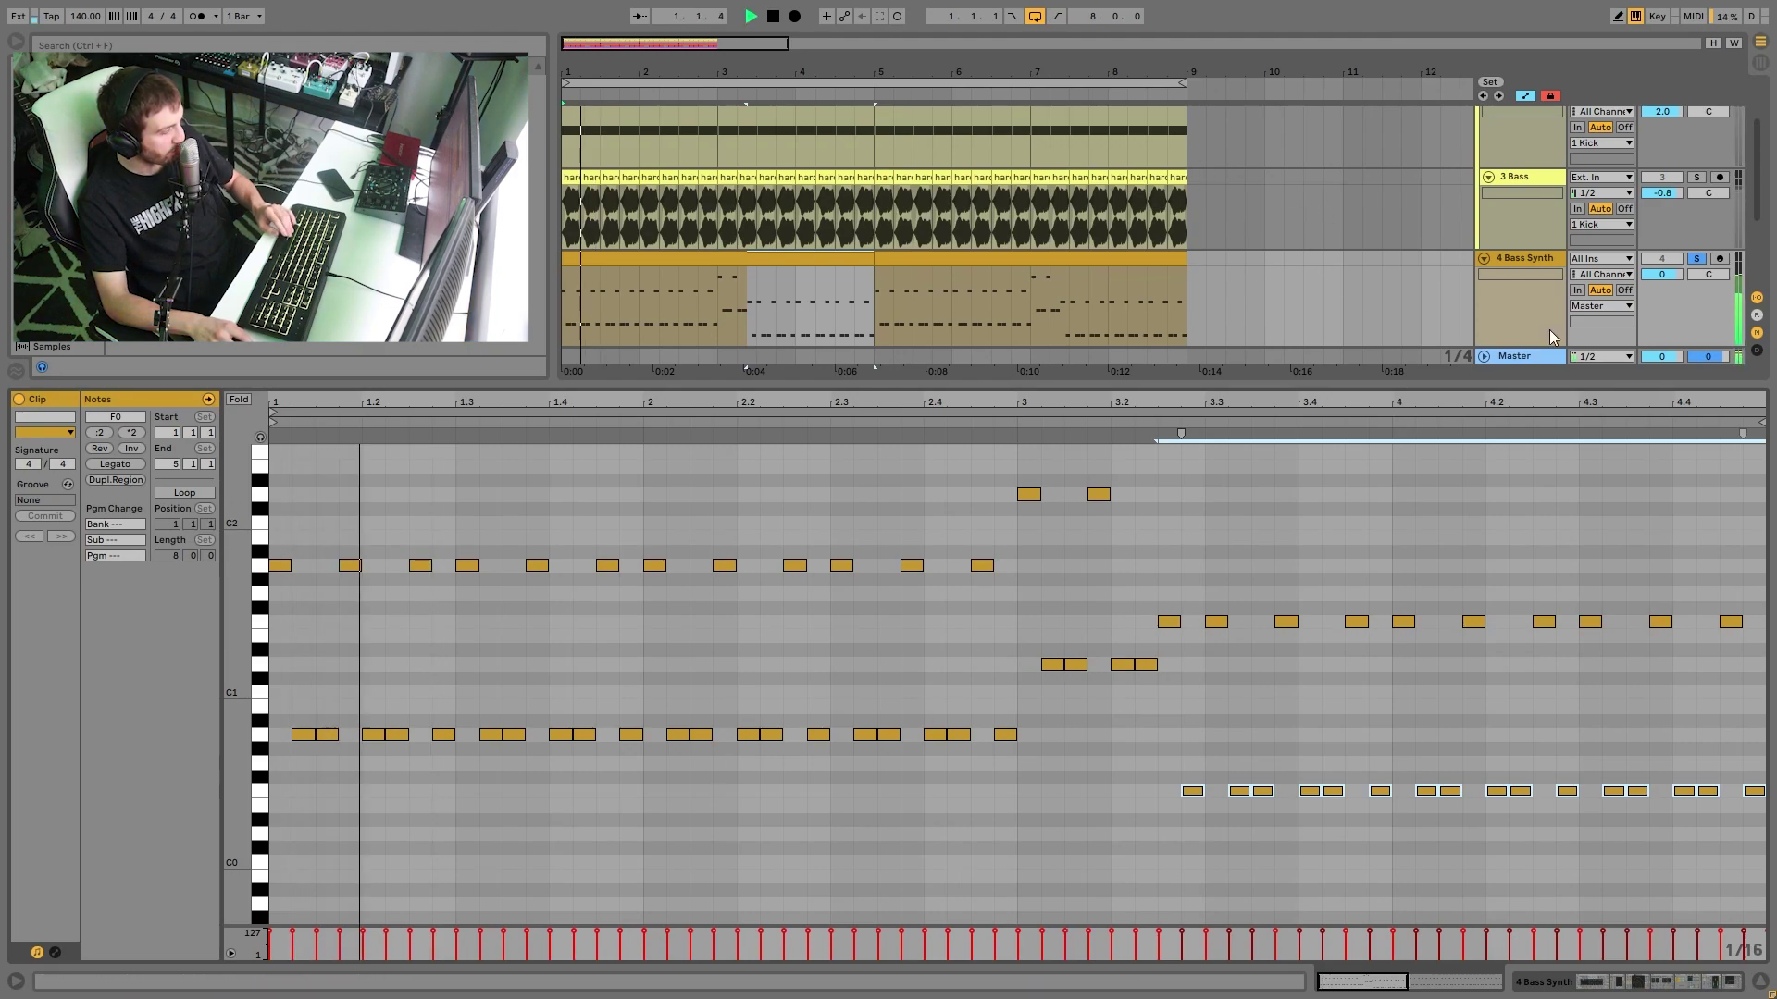
- Stop playback and examine the second oscillator, filter, amp and global settings of the Bass Synth's Analog instrument
left_click(1525, 264)
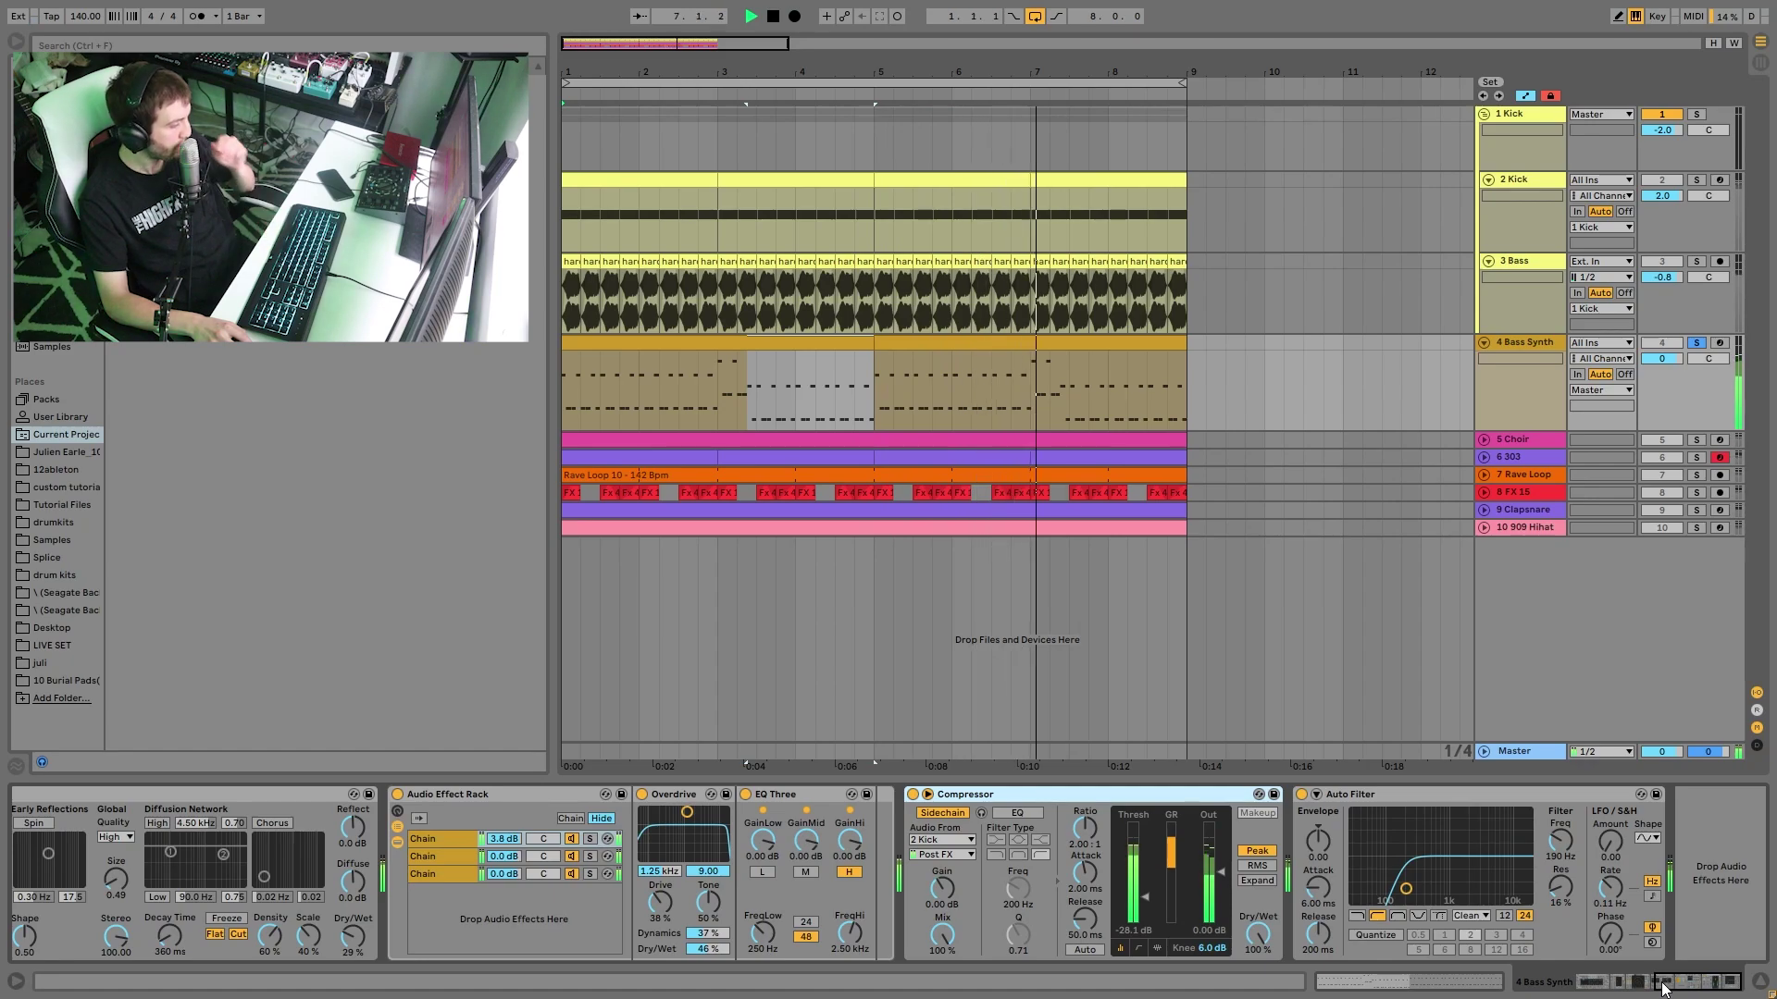
key("space")
scroll(1480, 880, "left", 10)
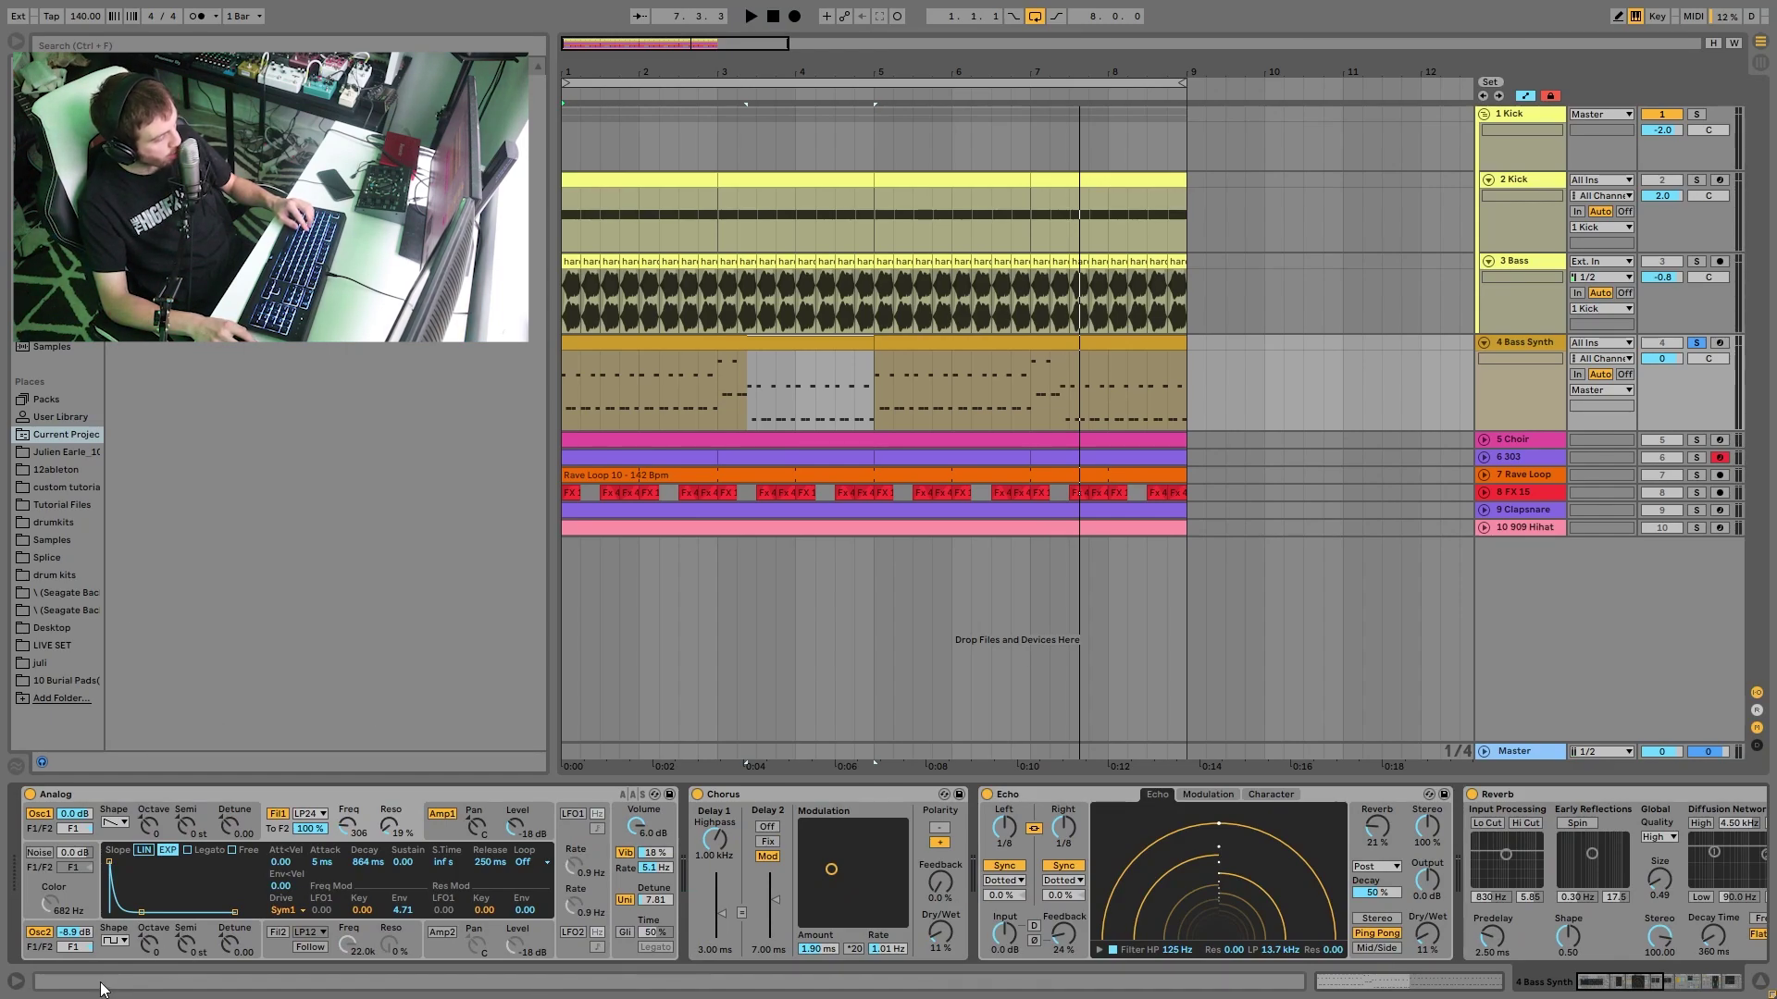
left_click(70, 957)
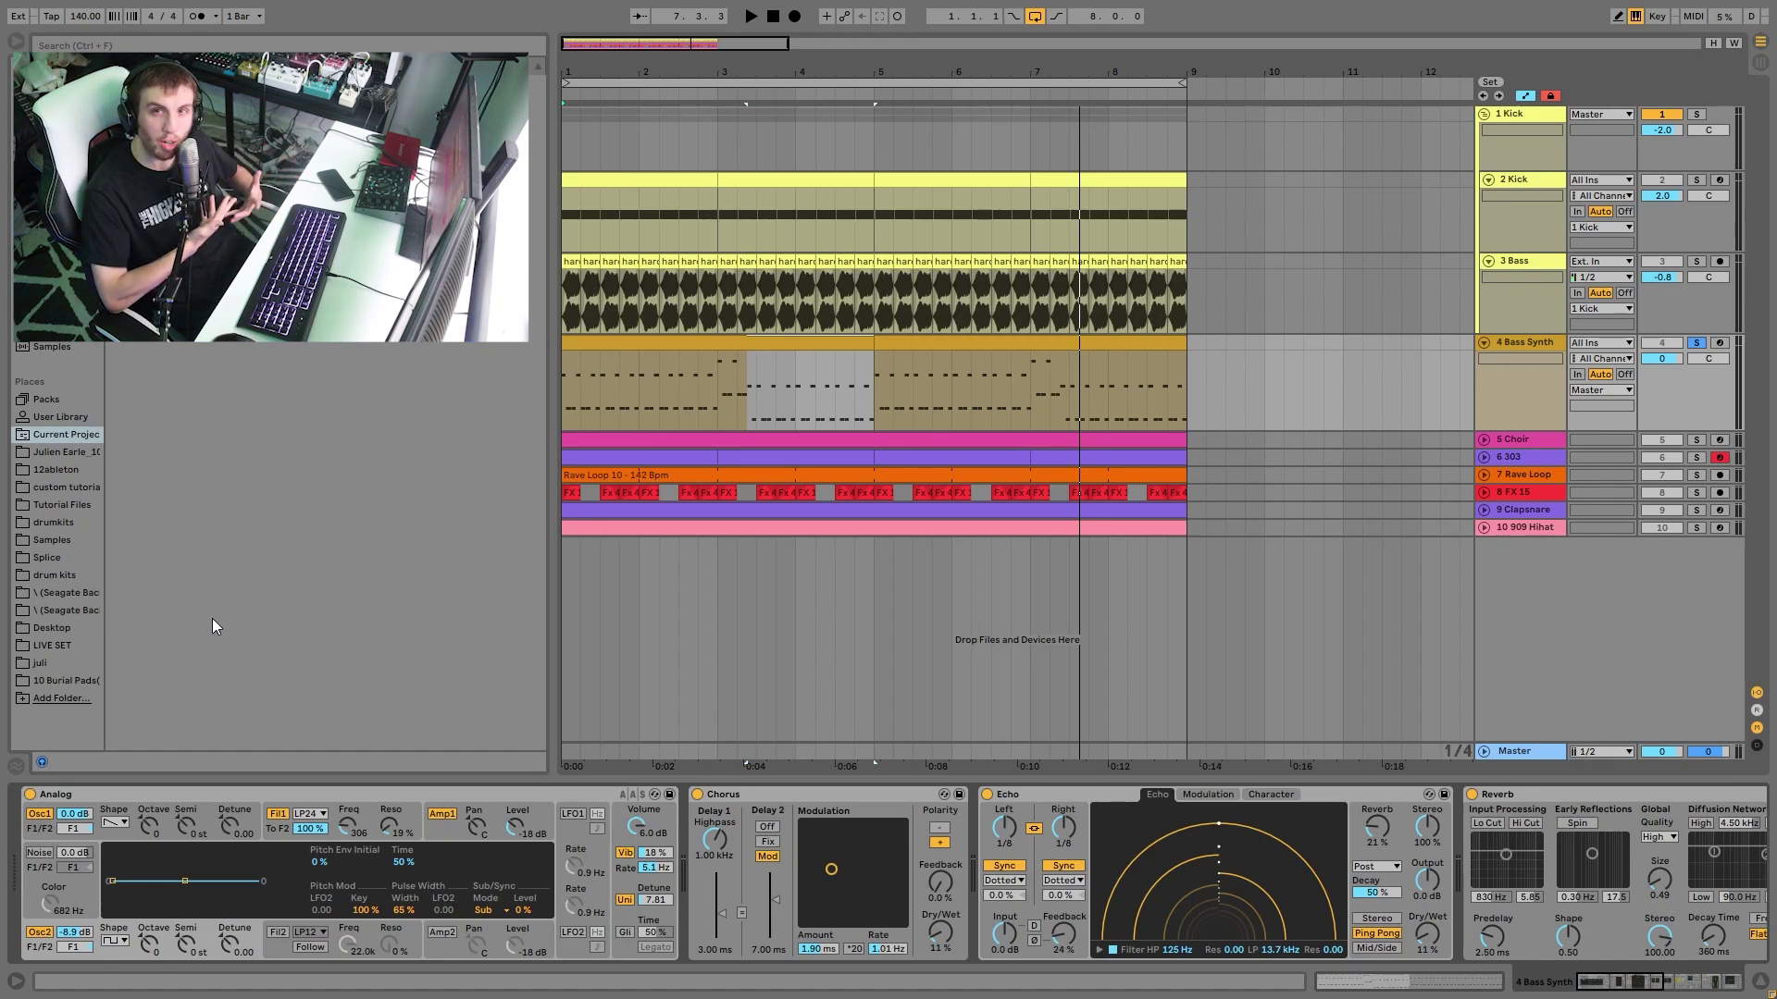
left_click(275, 836)
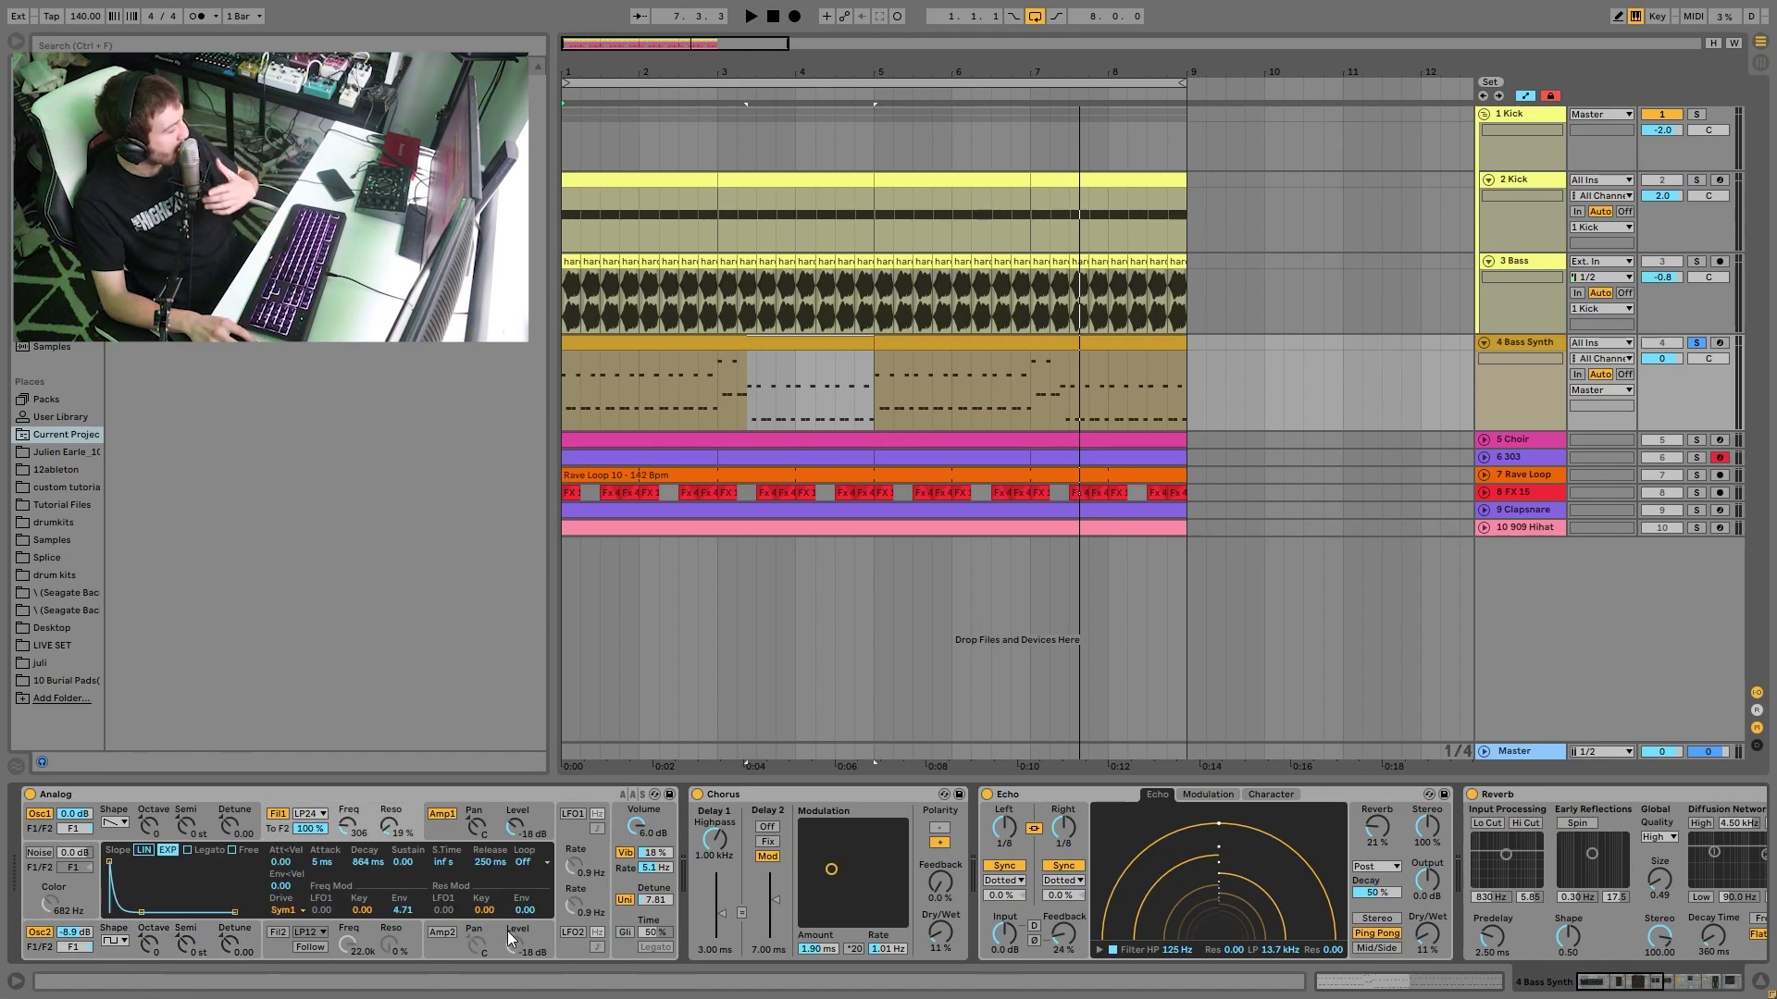
left_click(436, 823)
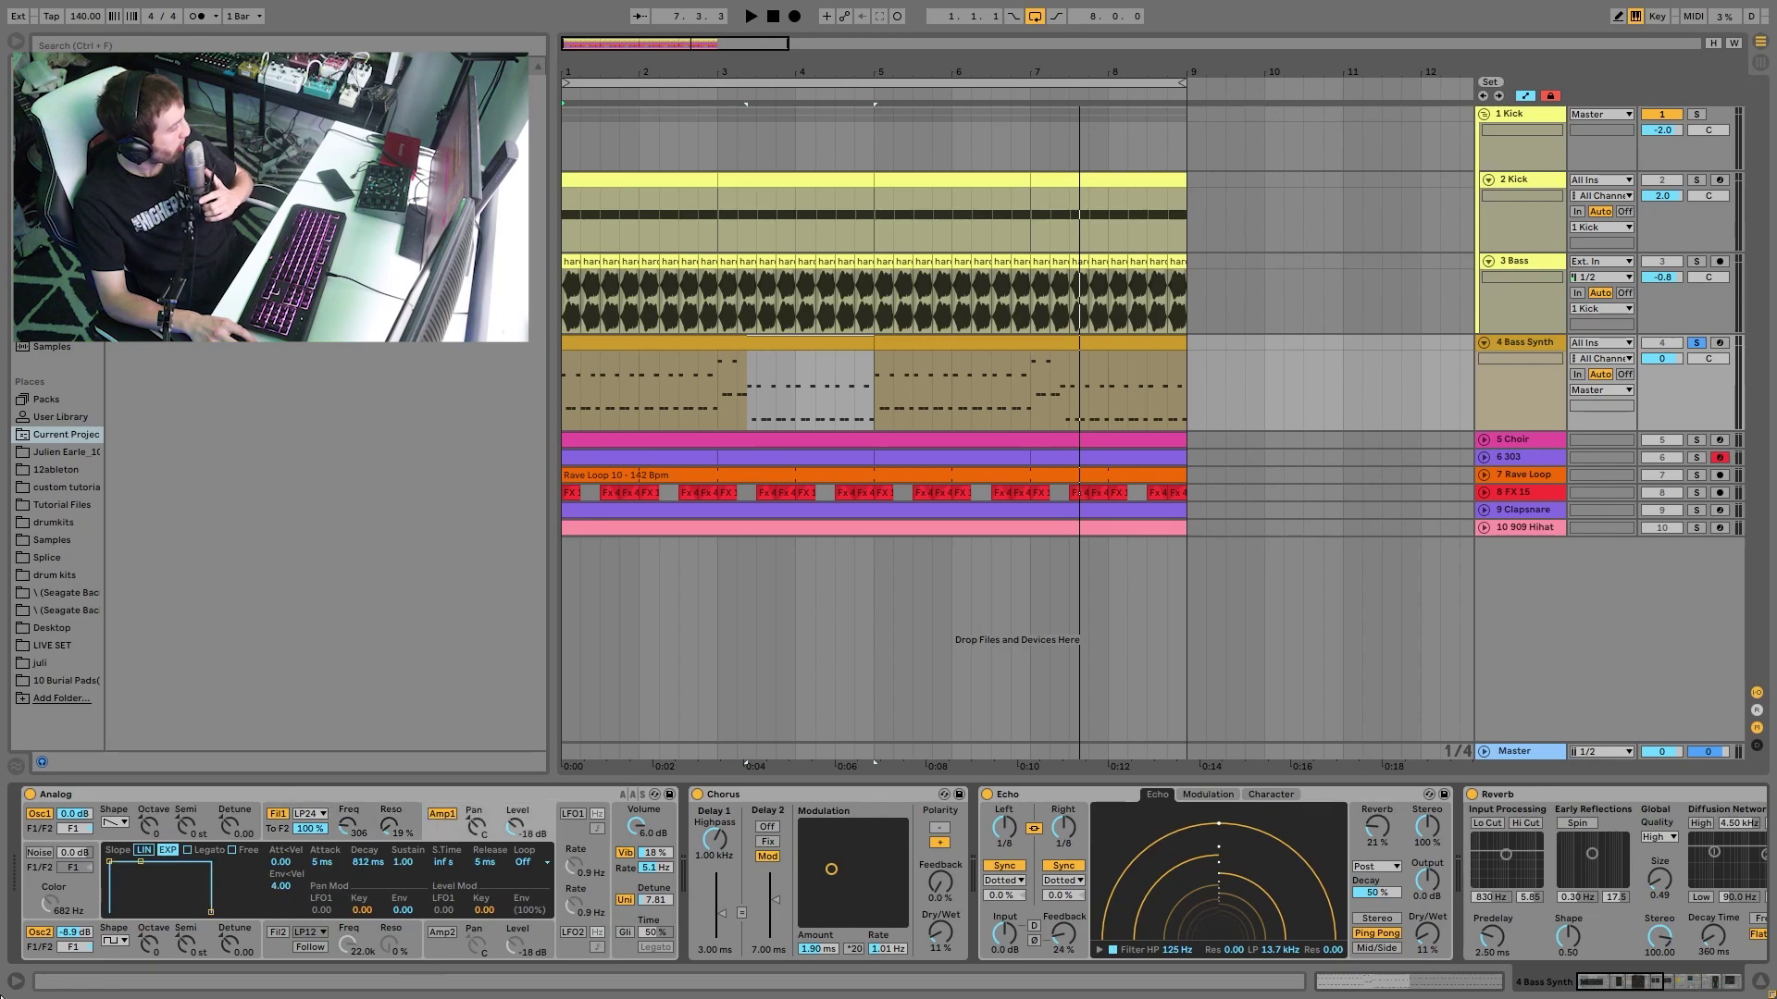
left_click(646, 877)
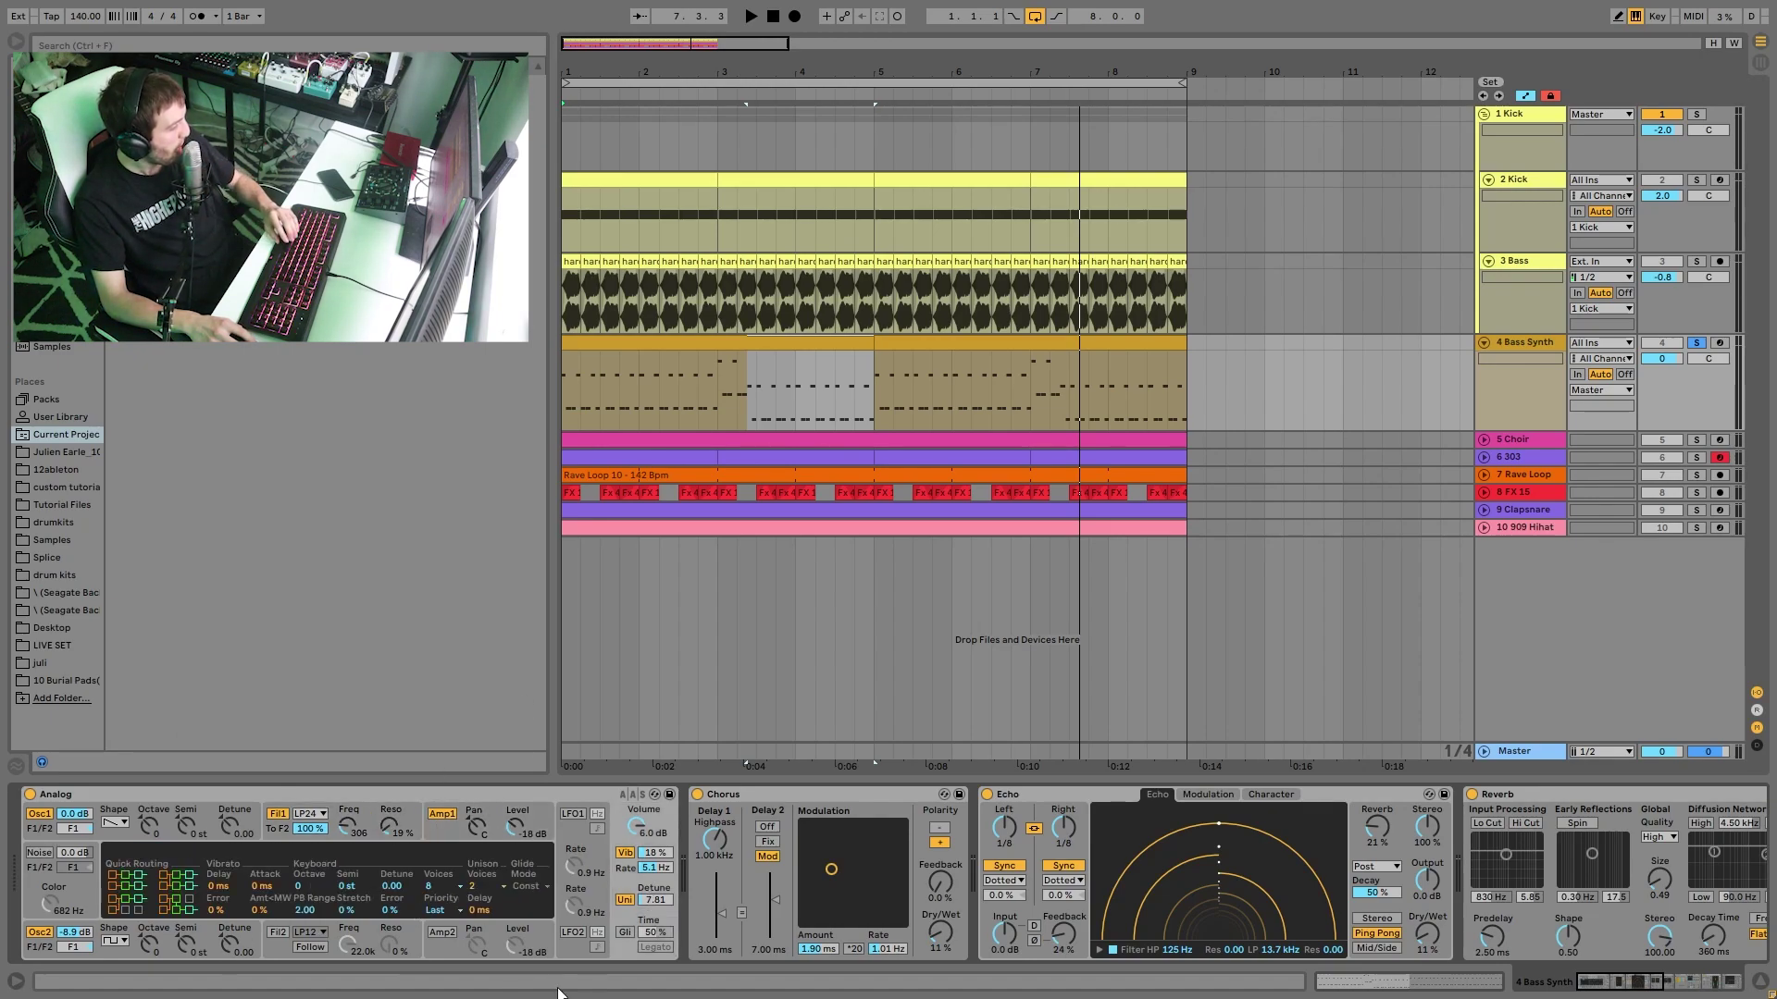
- Review the Bass Synth's effects chain, and compare its sound with the Audio Effect Rack bypassed and enabled
scroll(740, 824, "down", 4)
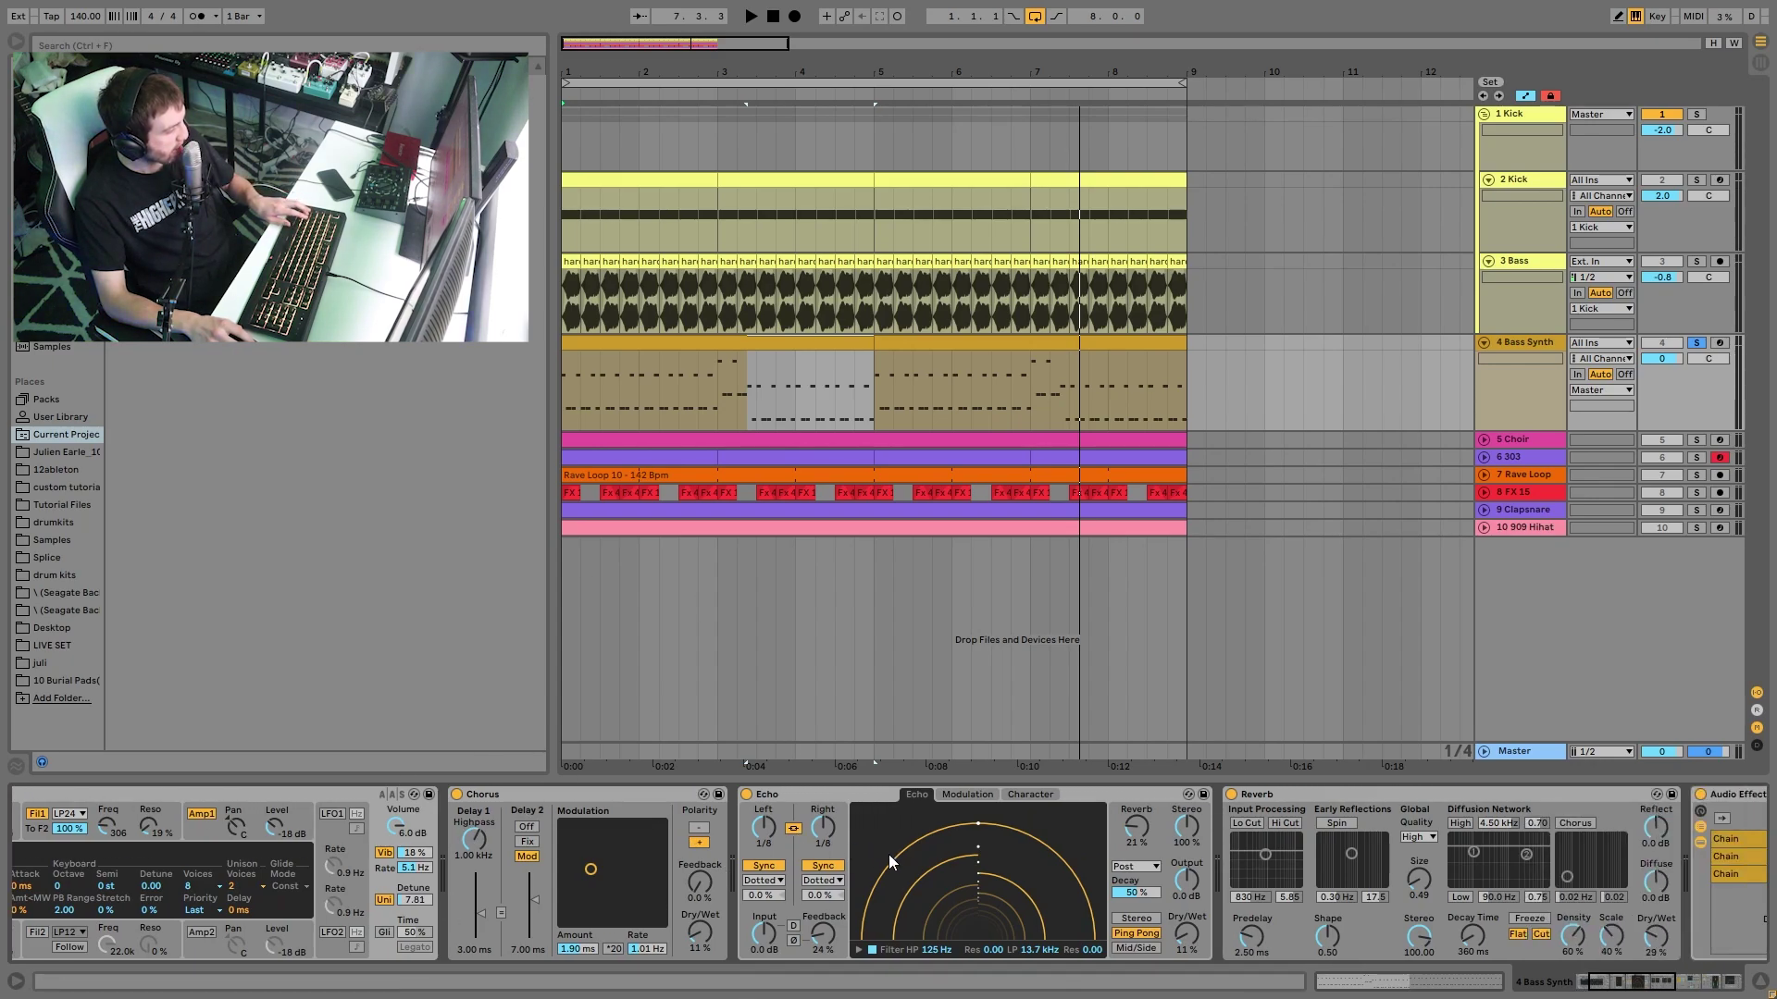
scroll(888, 853, "down", 4)
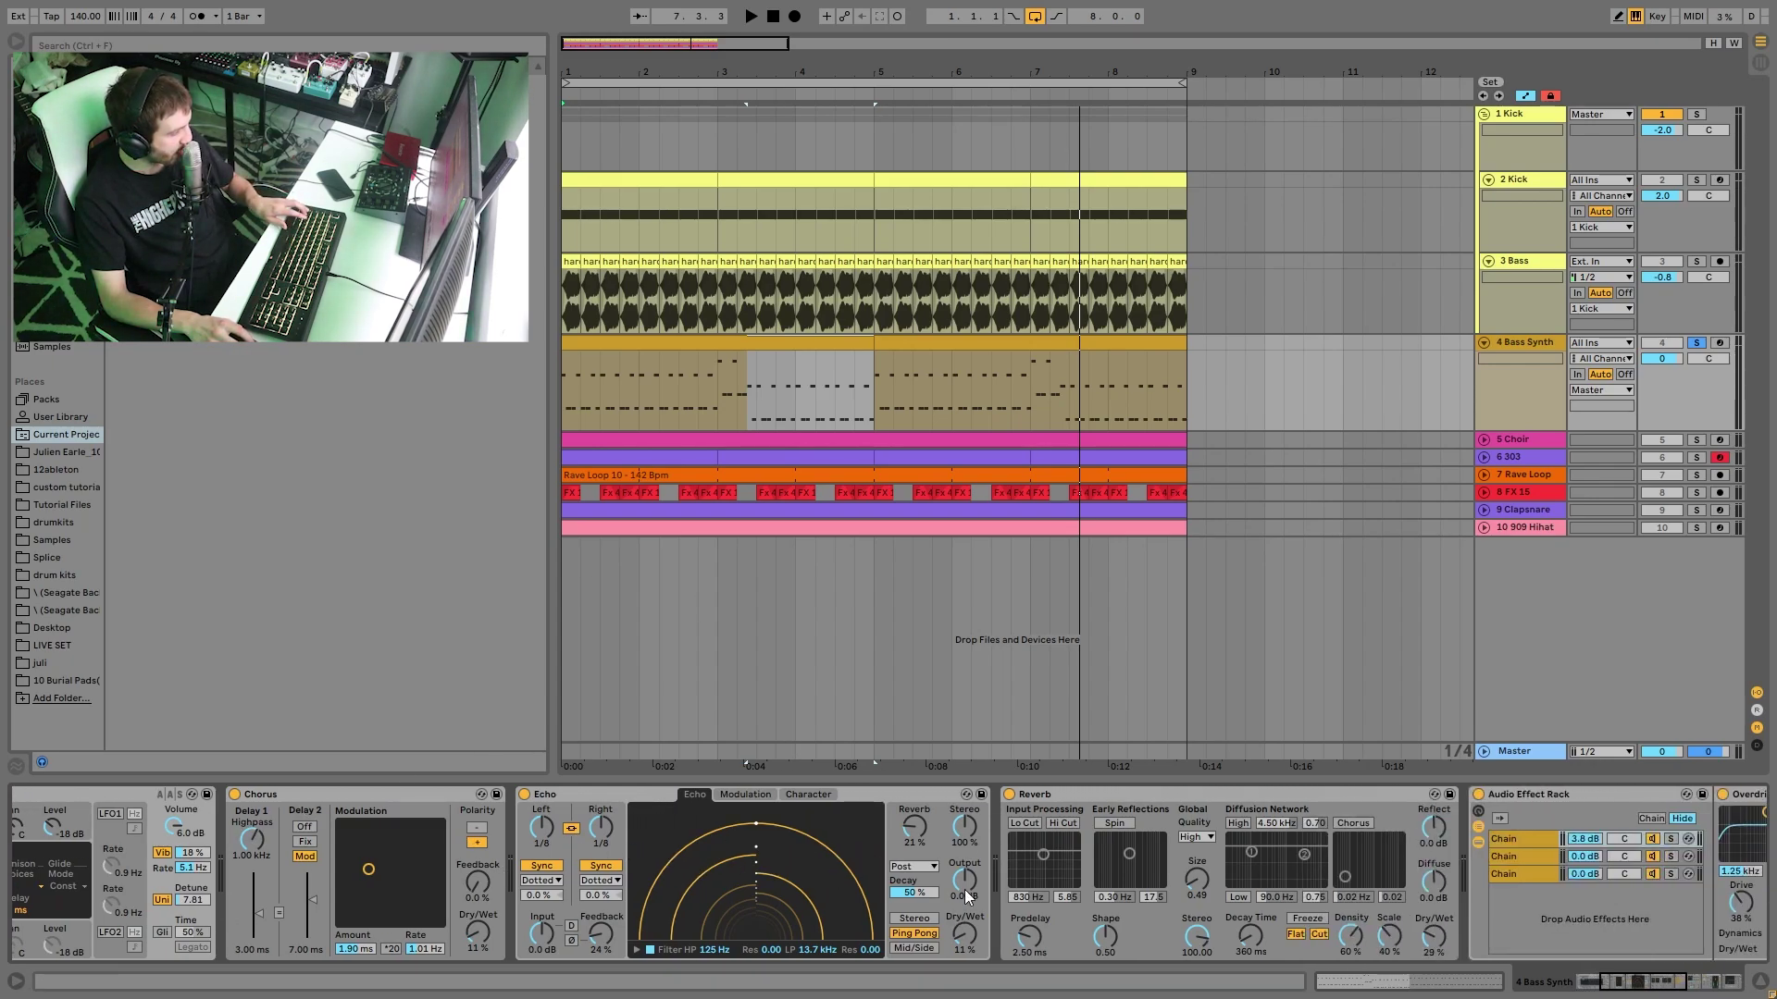
scroll(963, 889, "down", 8)
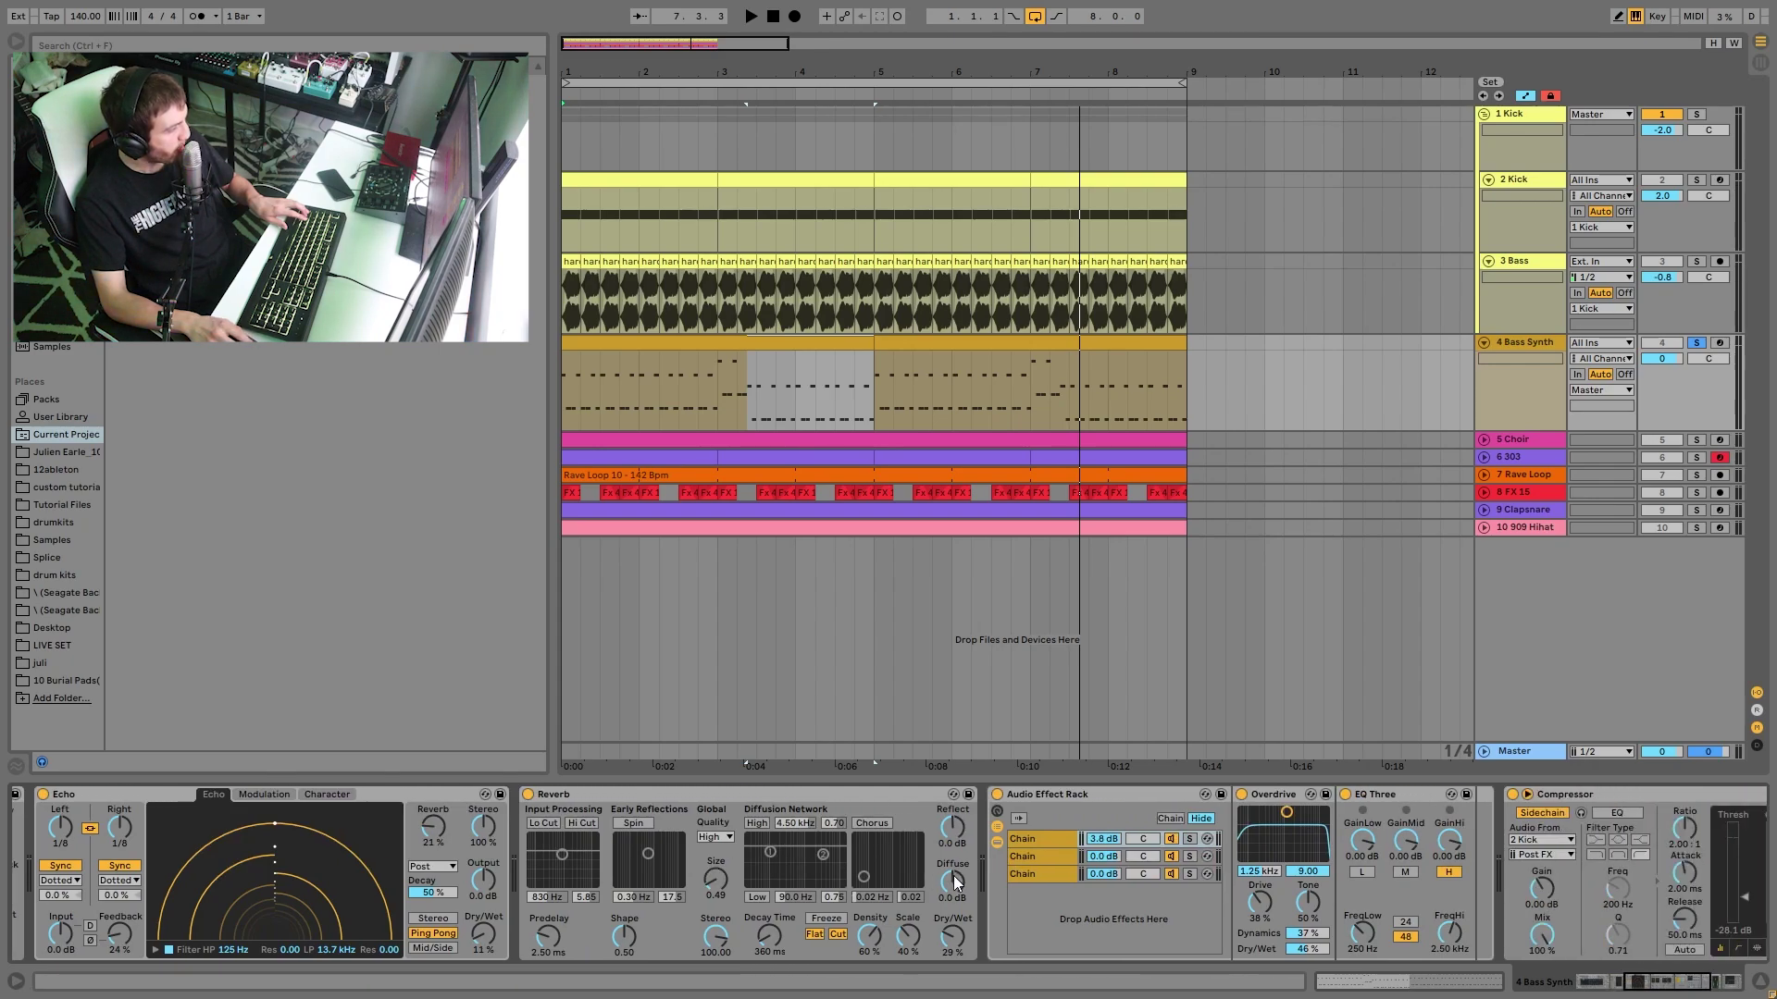
scroll(955, 879, "down", 4)
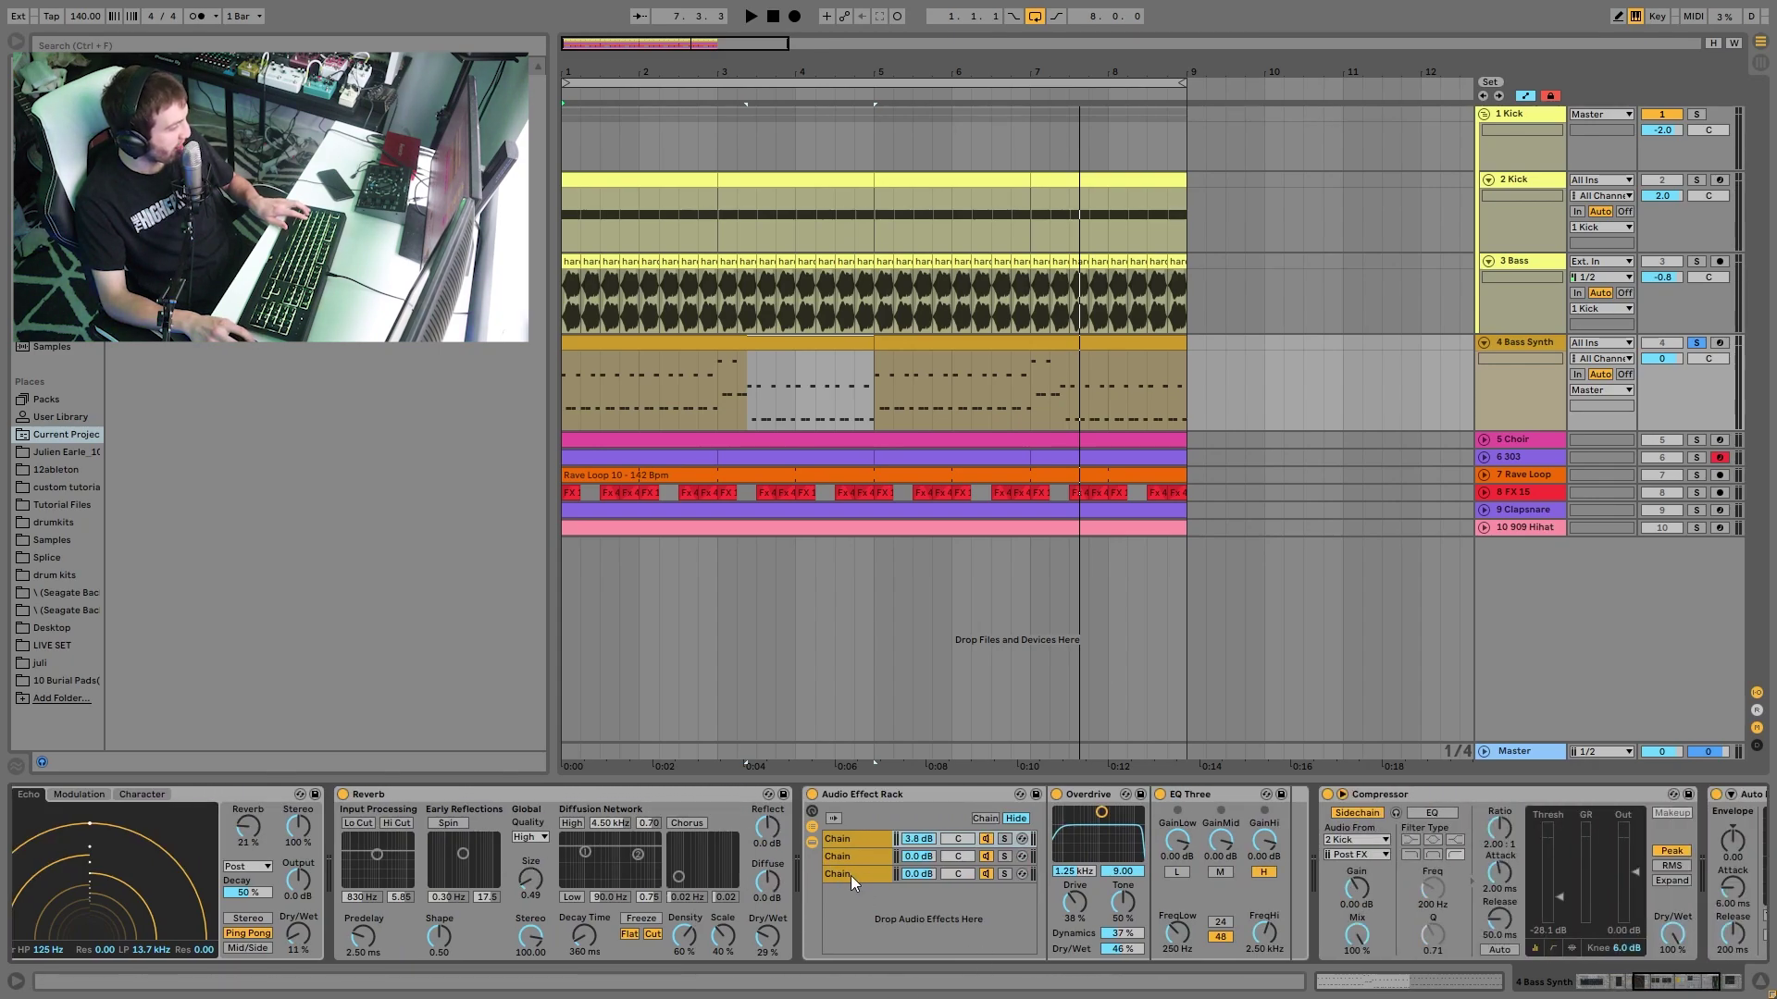
scroll(852, 882, "down", 4)
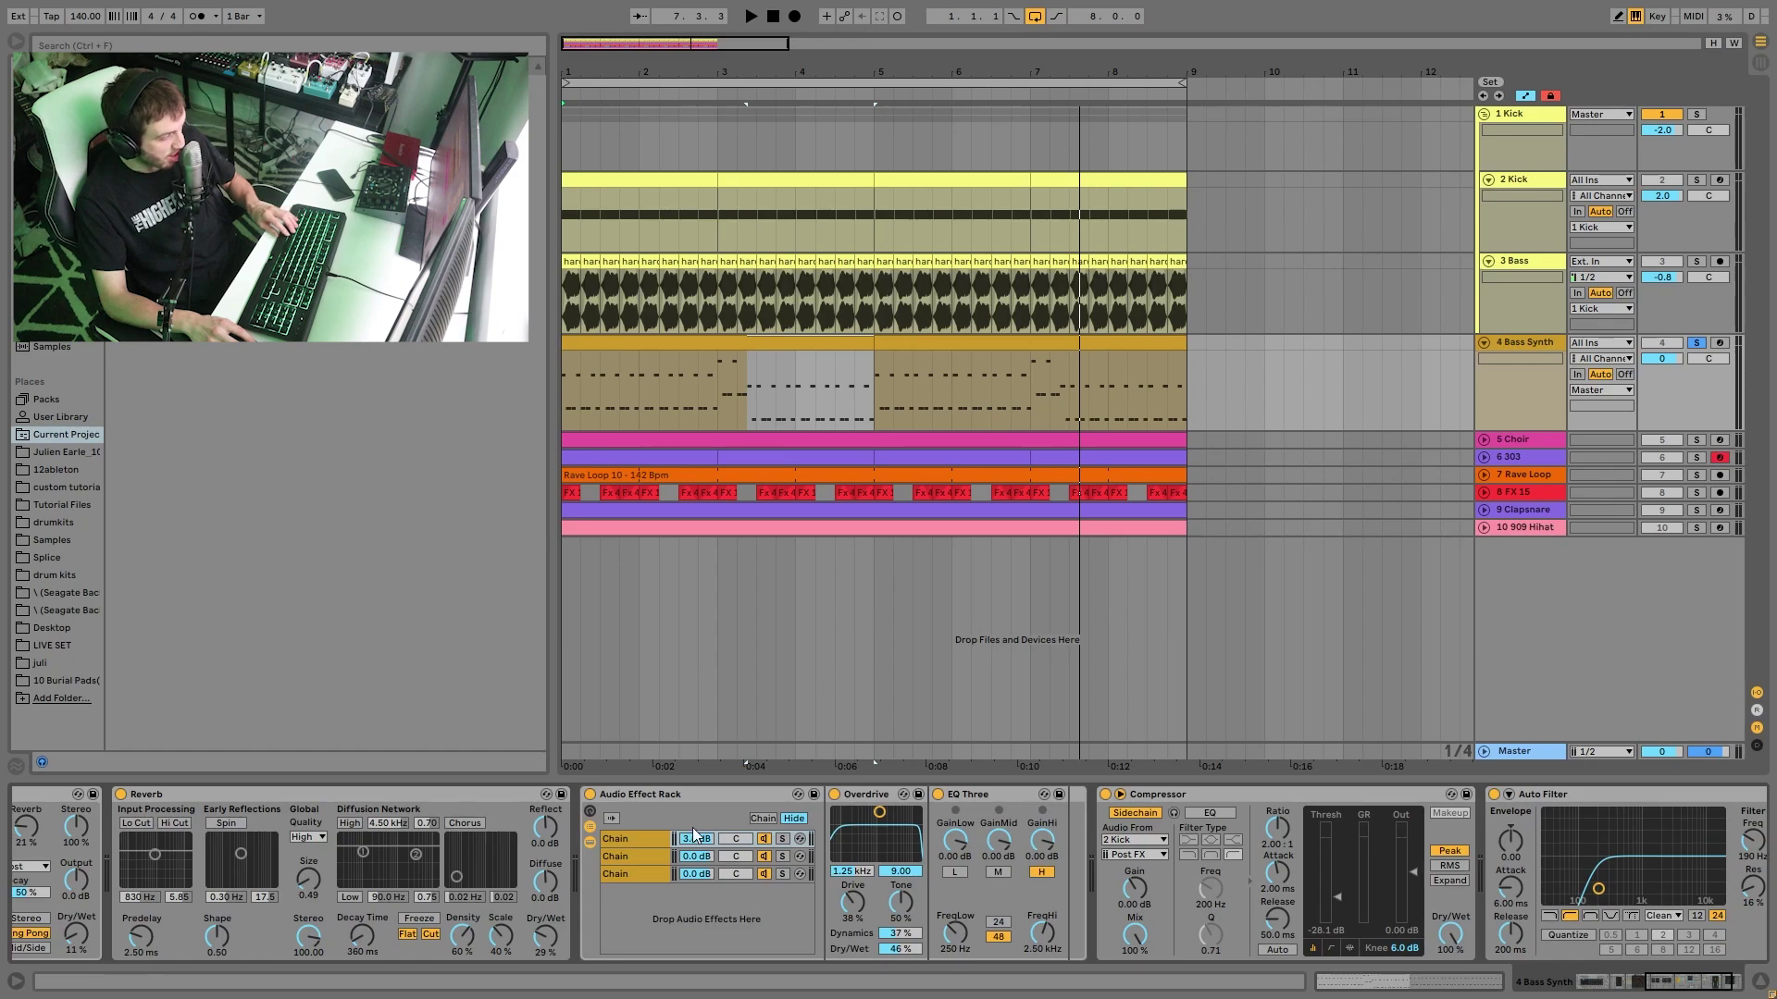
left_click(590, 794)
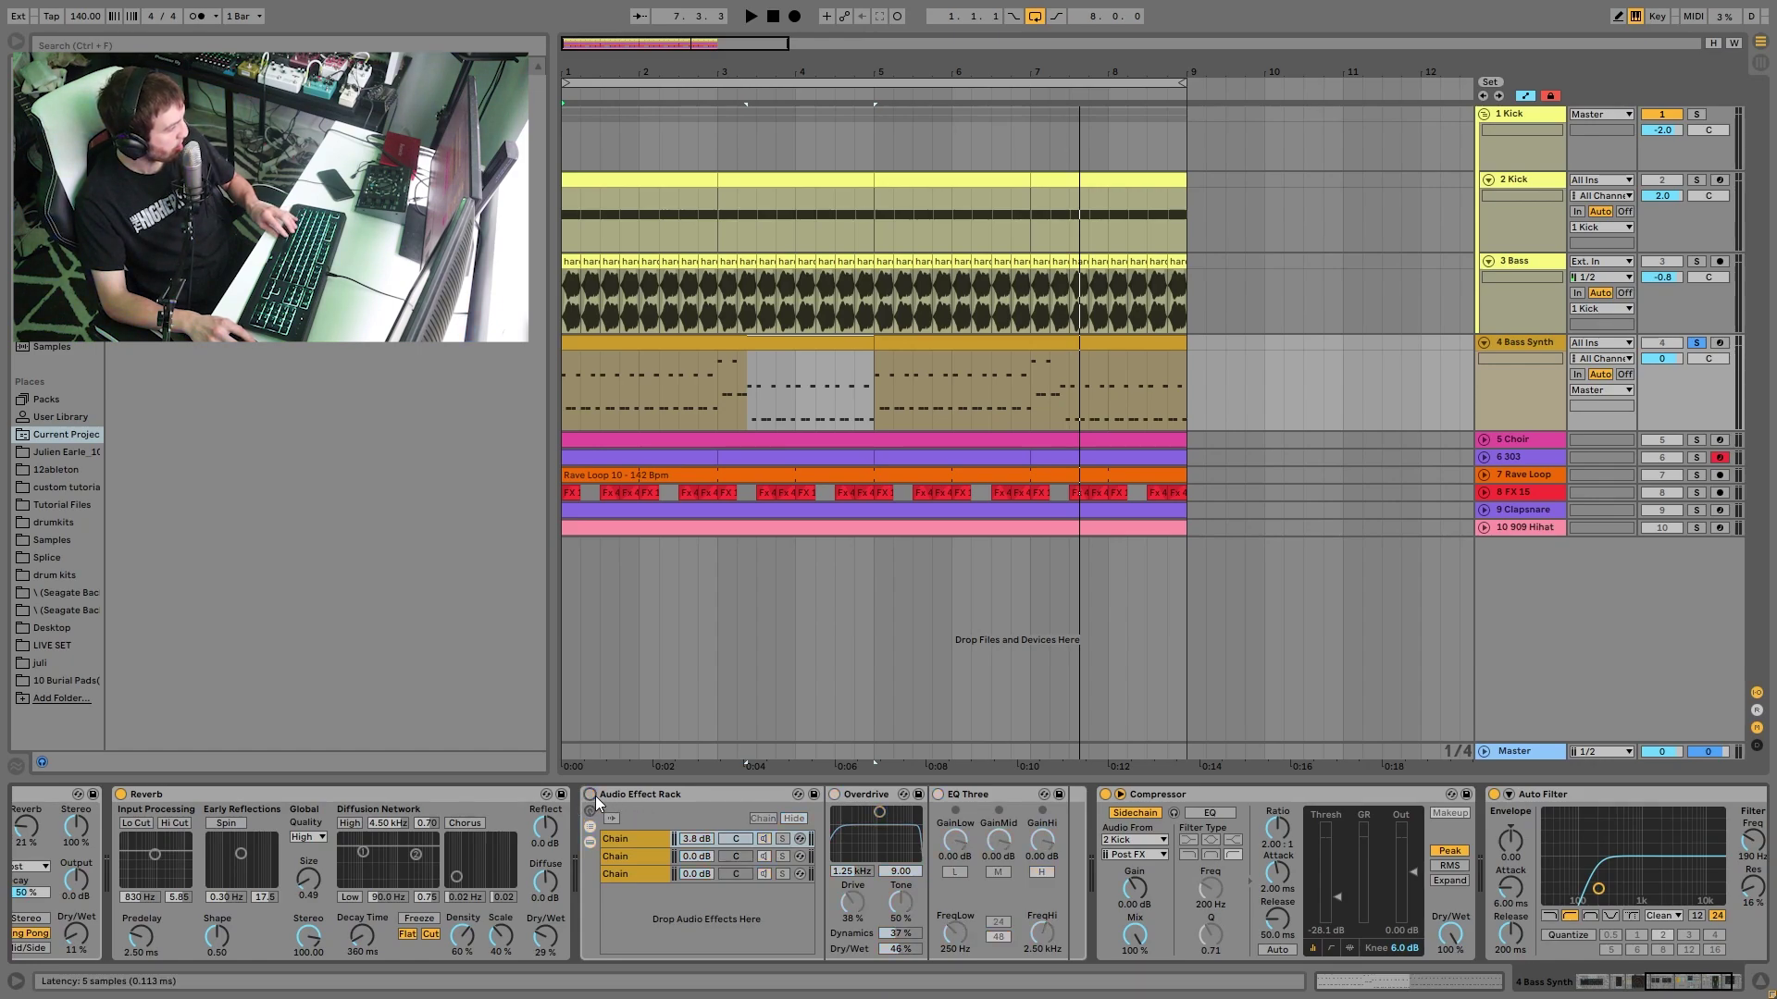
key("space")
left_click(590, 794)
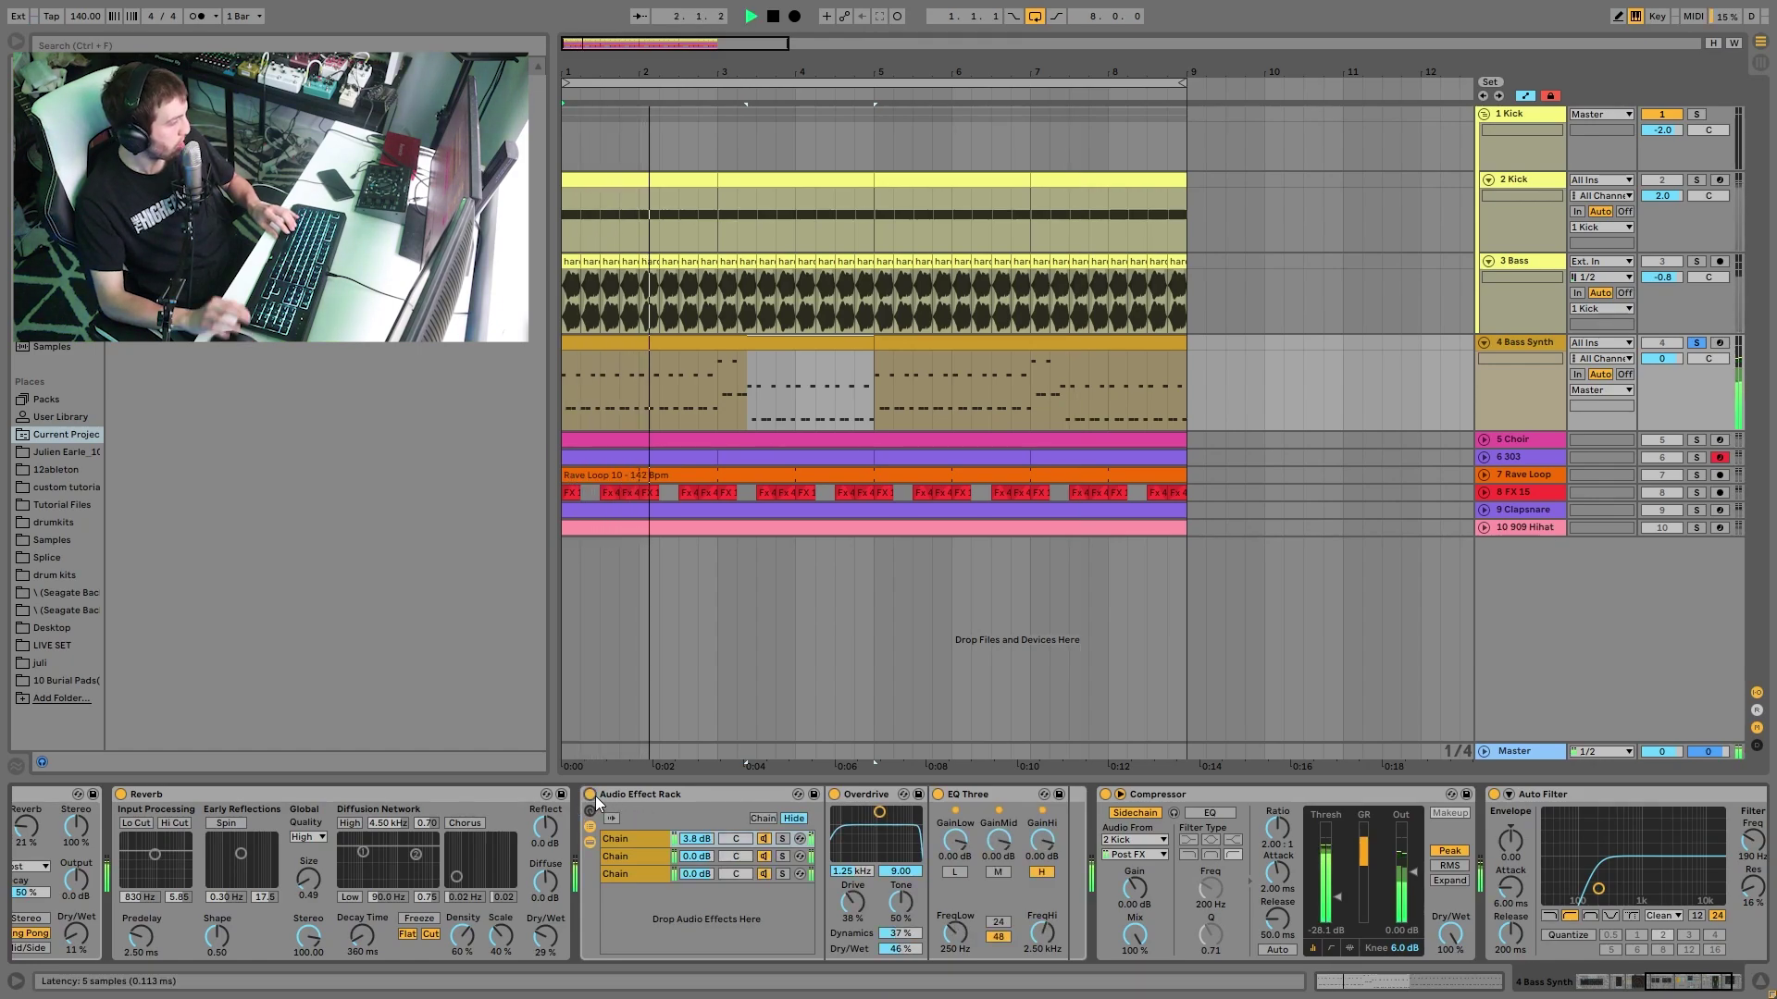
- Stop playback and inspect the devices inside each of the three chains of the Bass Synth's Audio Effect Rack
key("space")
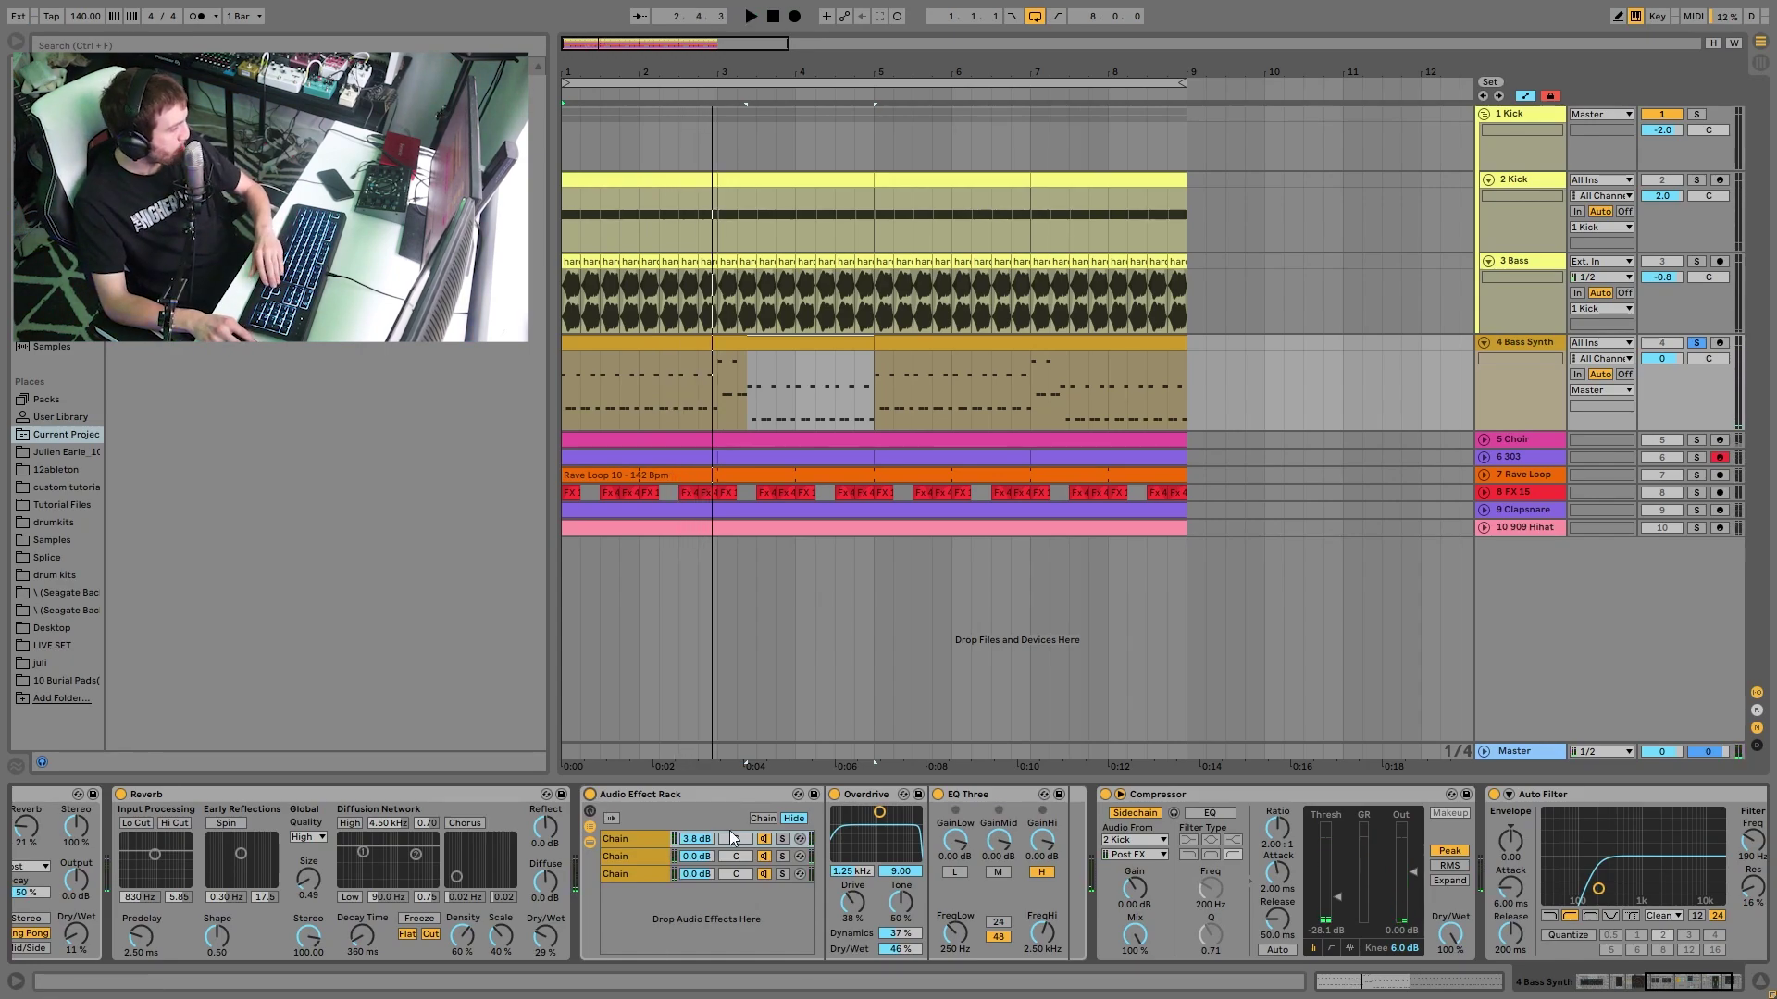
left_click(607, 857)
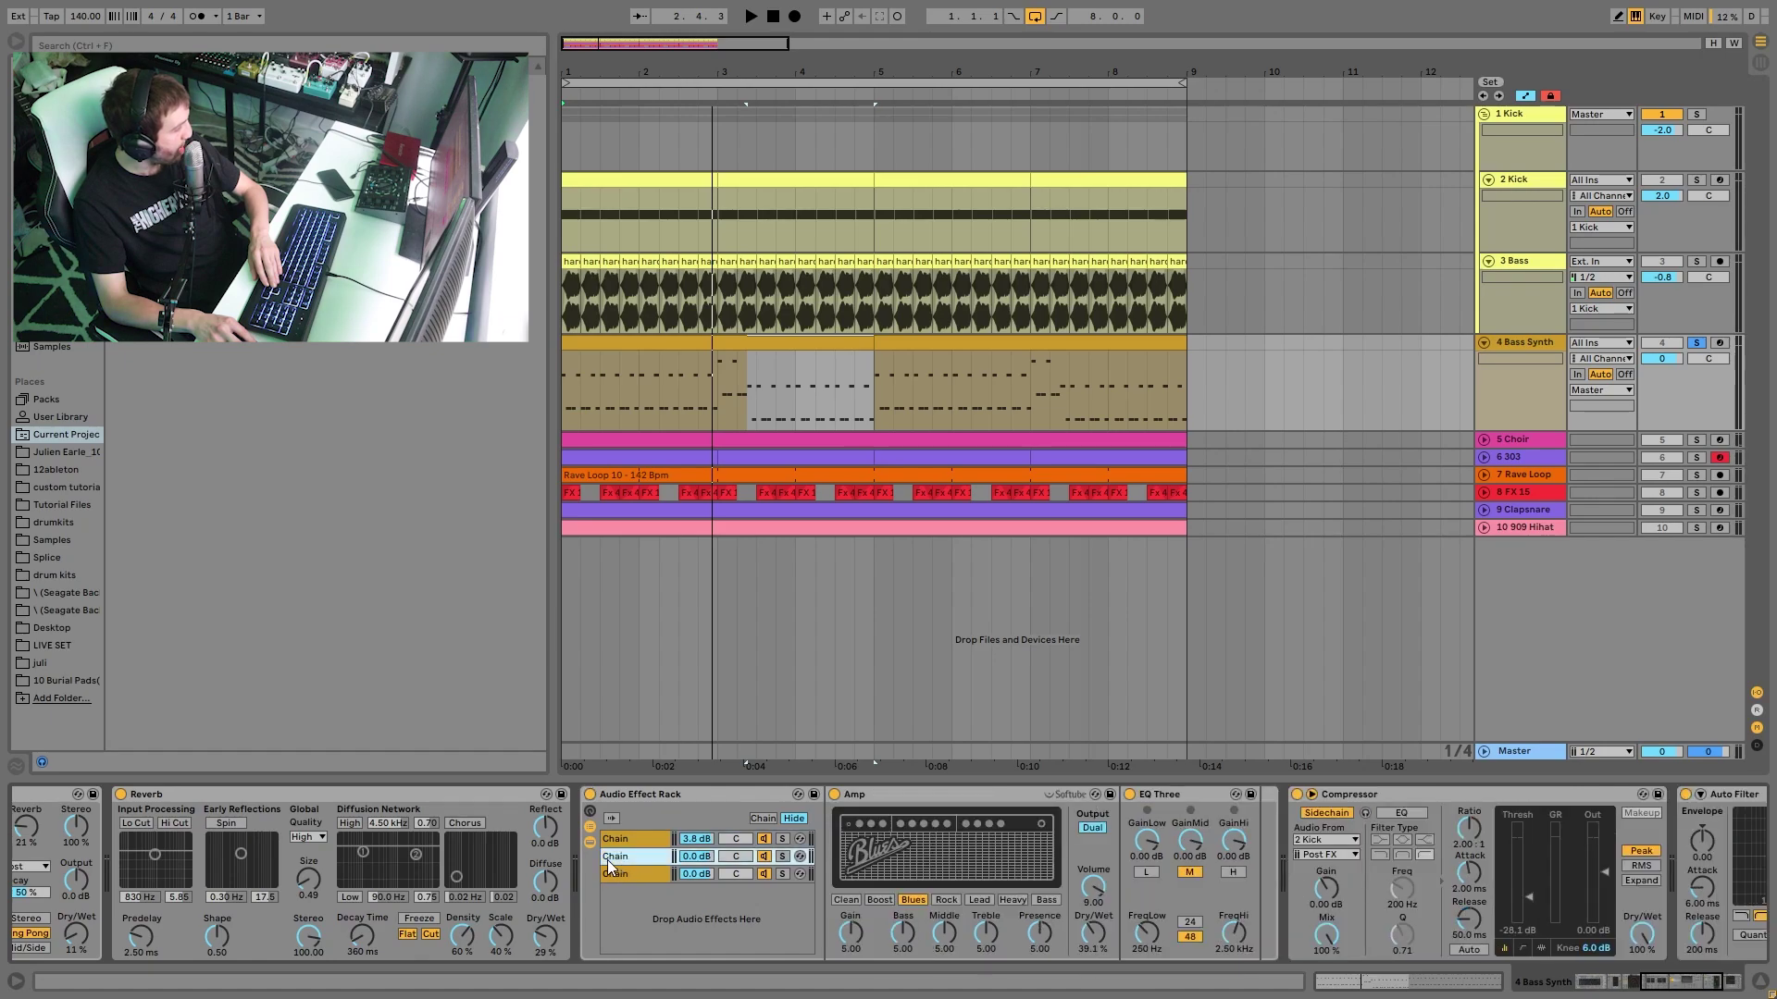
left_click(639, 875)
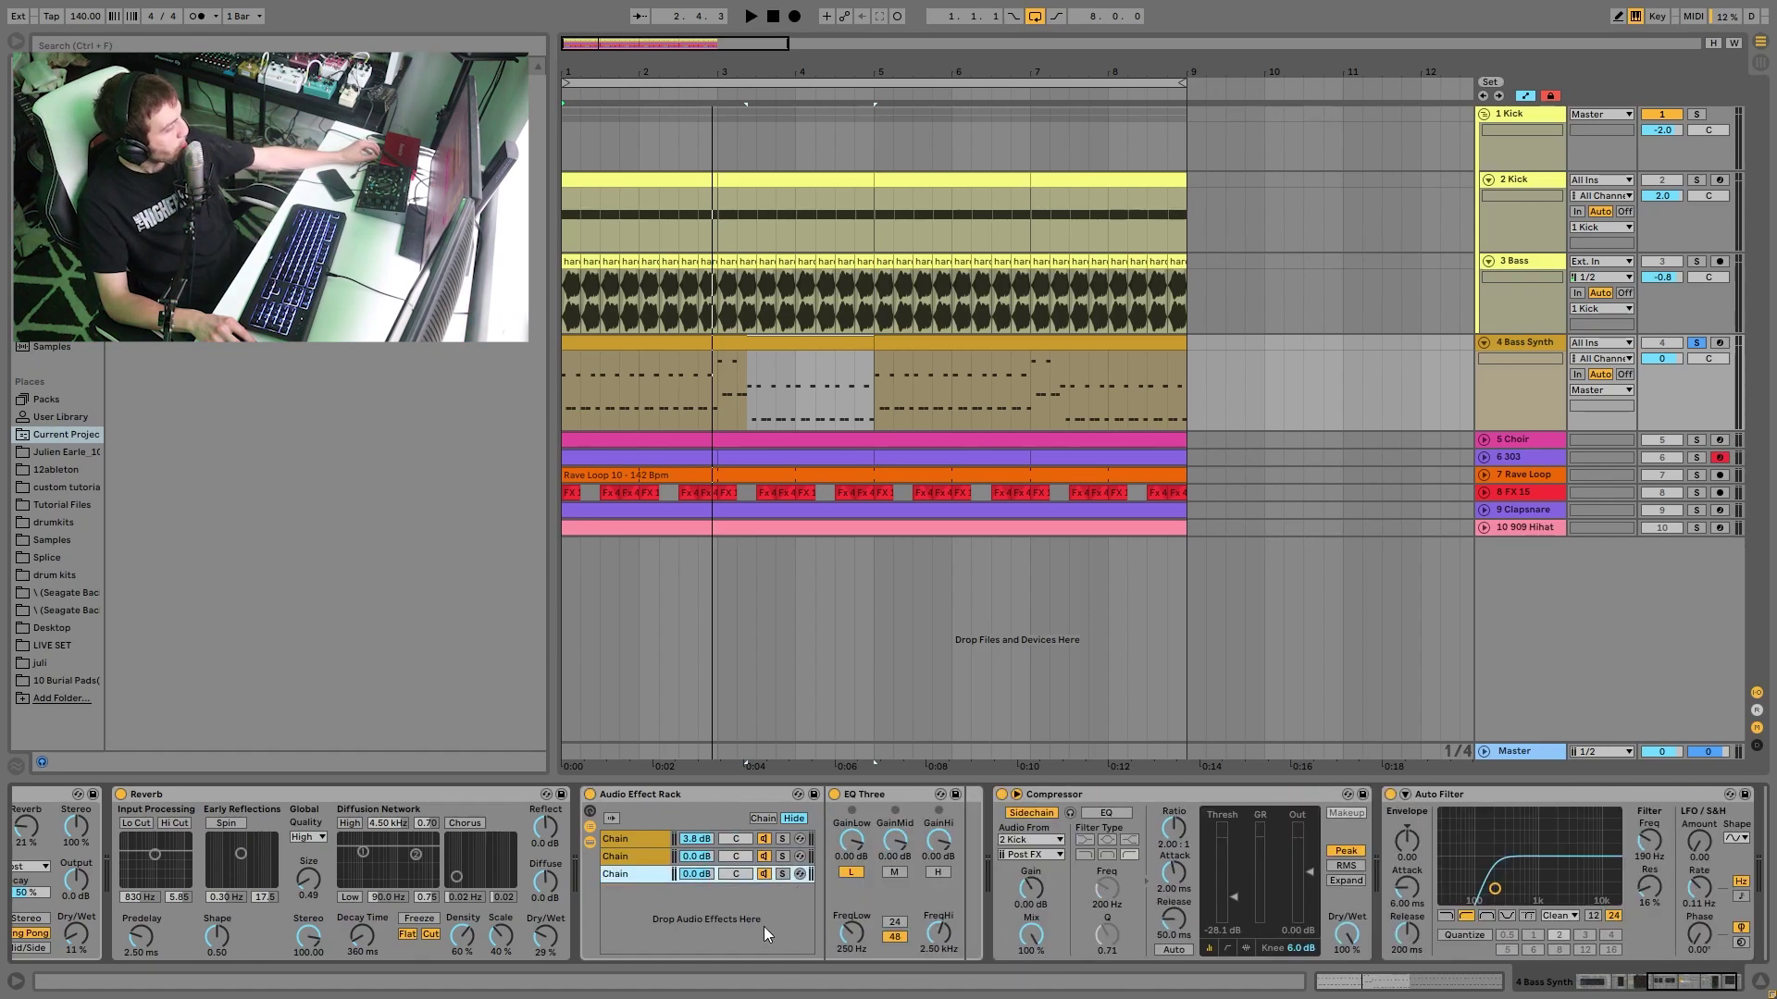
left_click(625, 863)
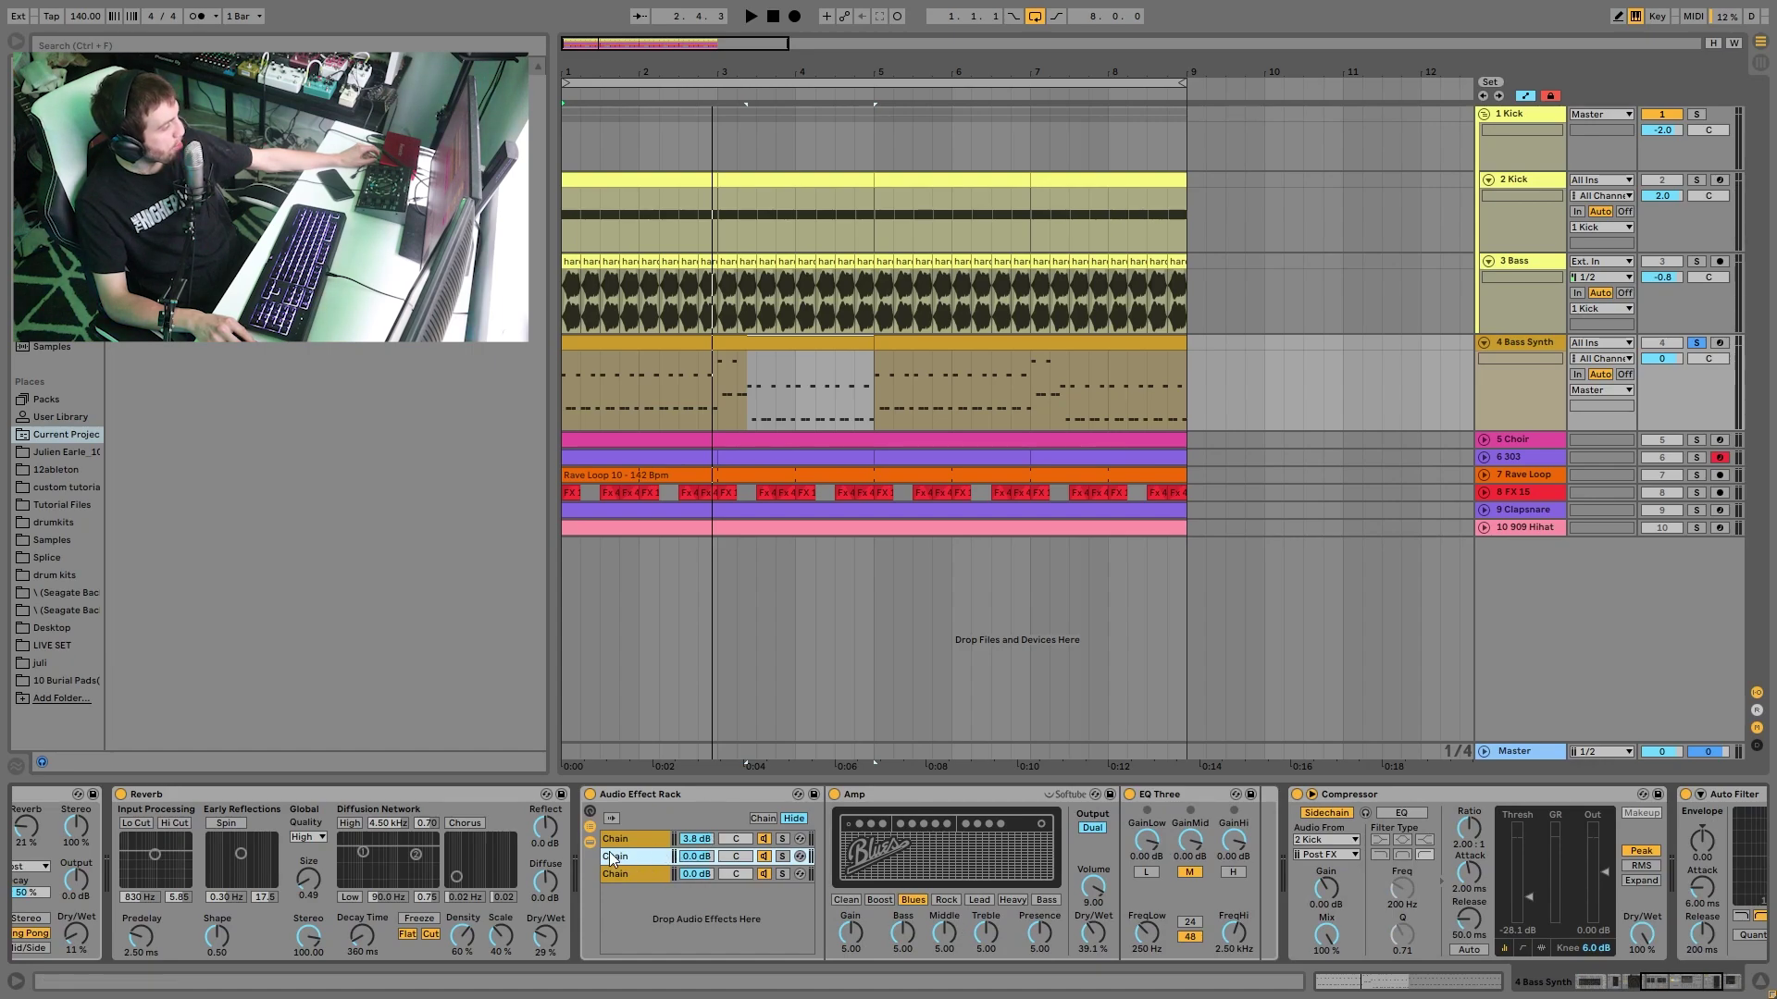
key("Up")
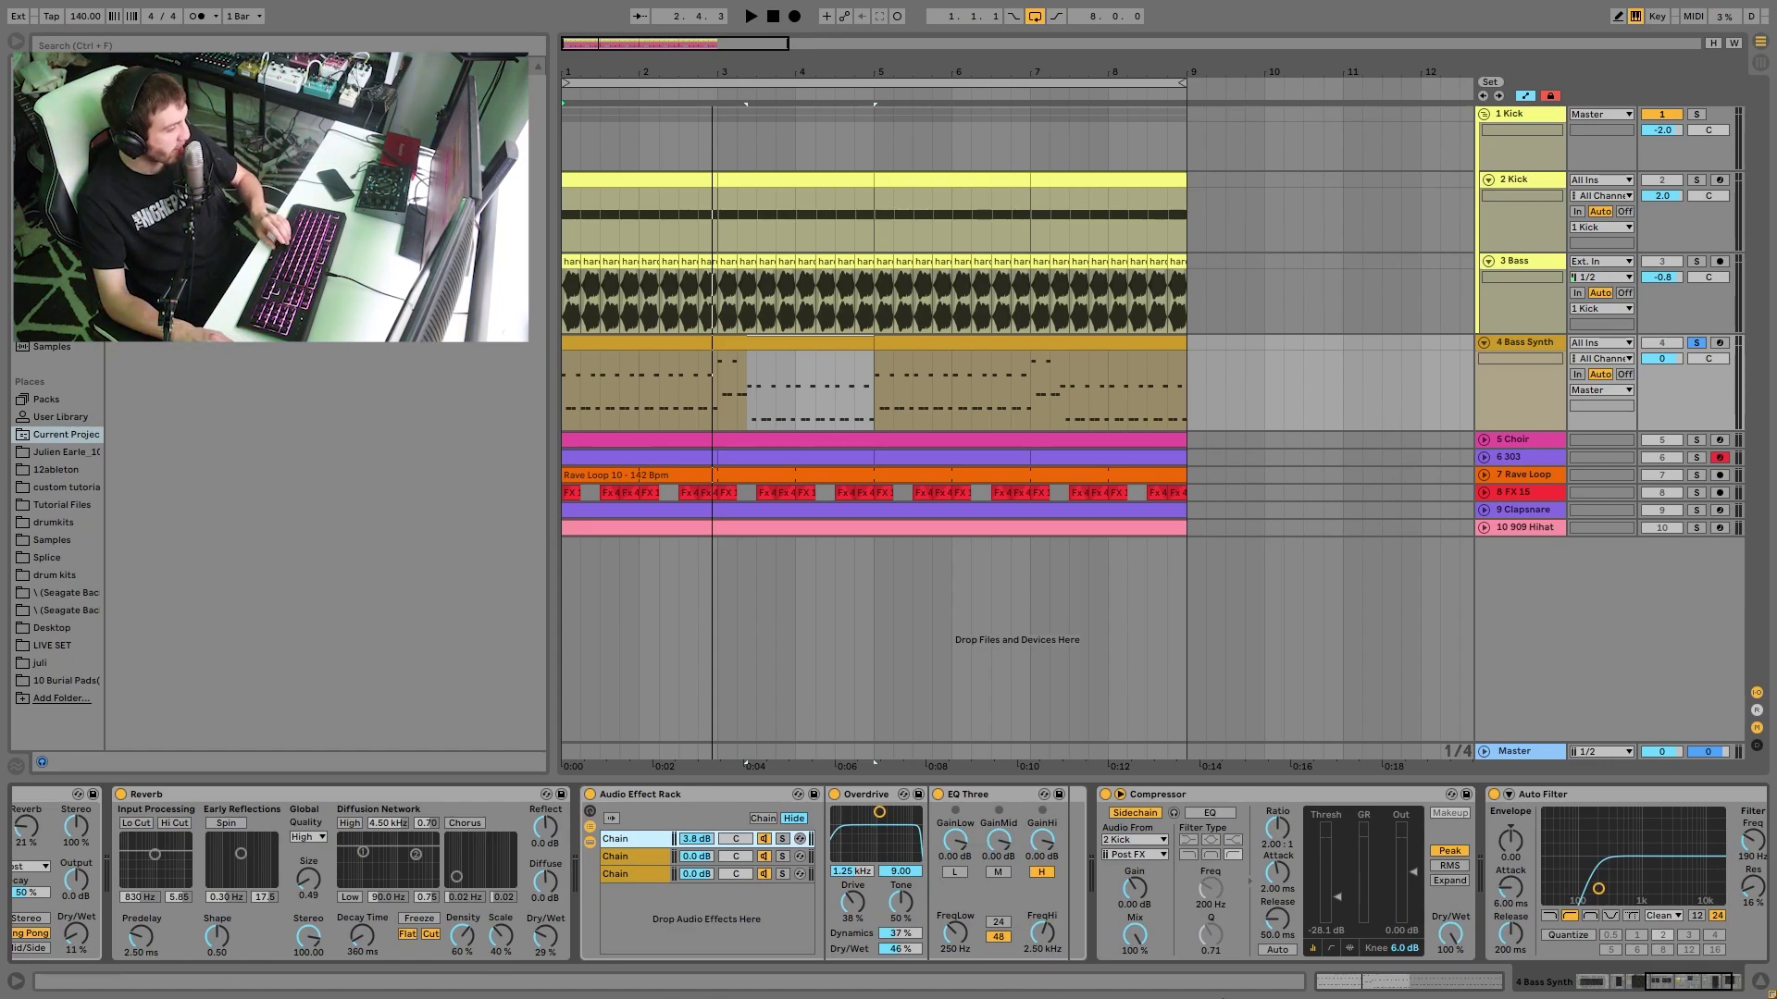
- Compare the Bass Synth with the Audio Effect Rack bypassed and enabled, and review the surrounding Reverb, Compressor and Auto Filter
left_click(589, 794)
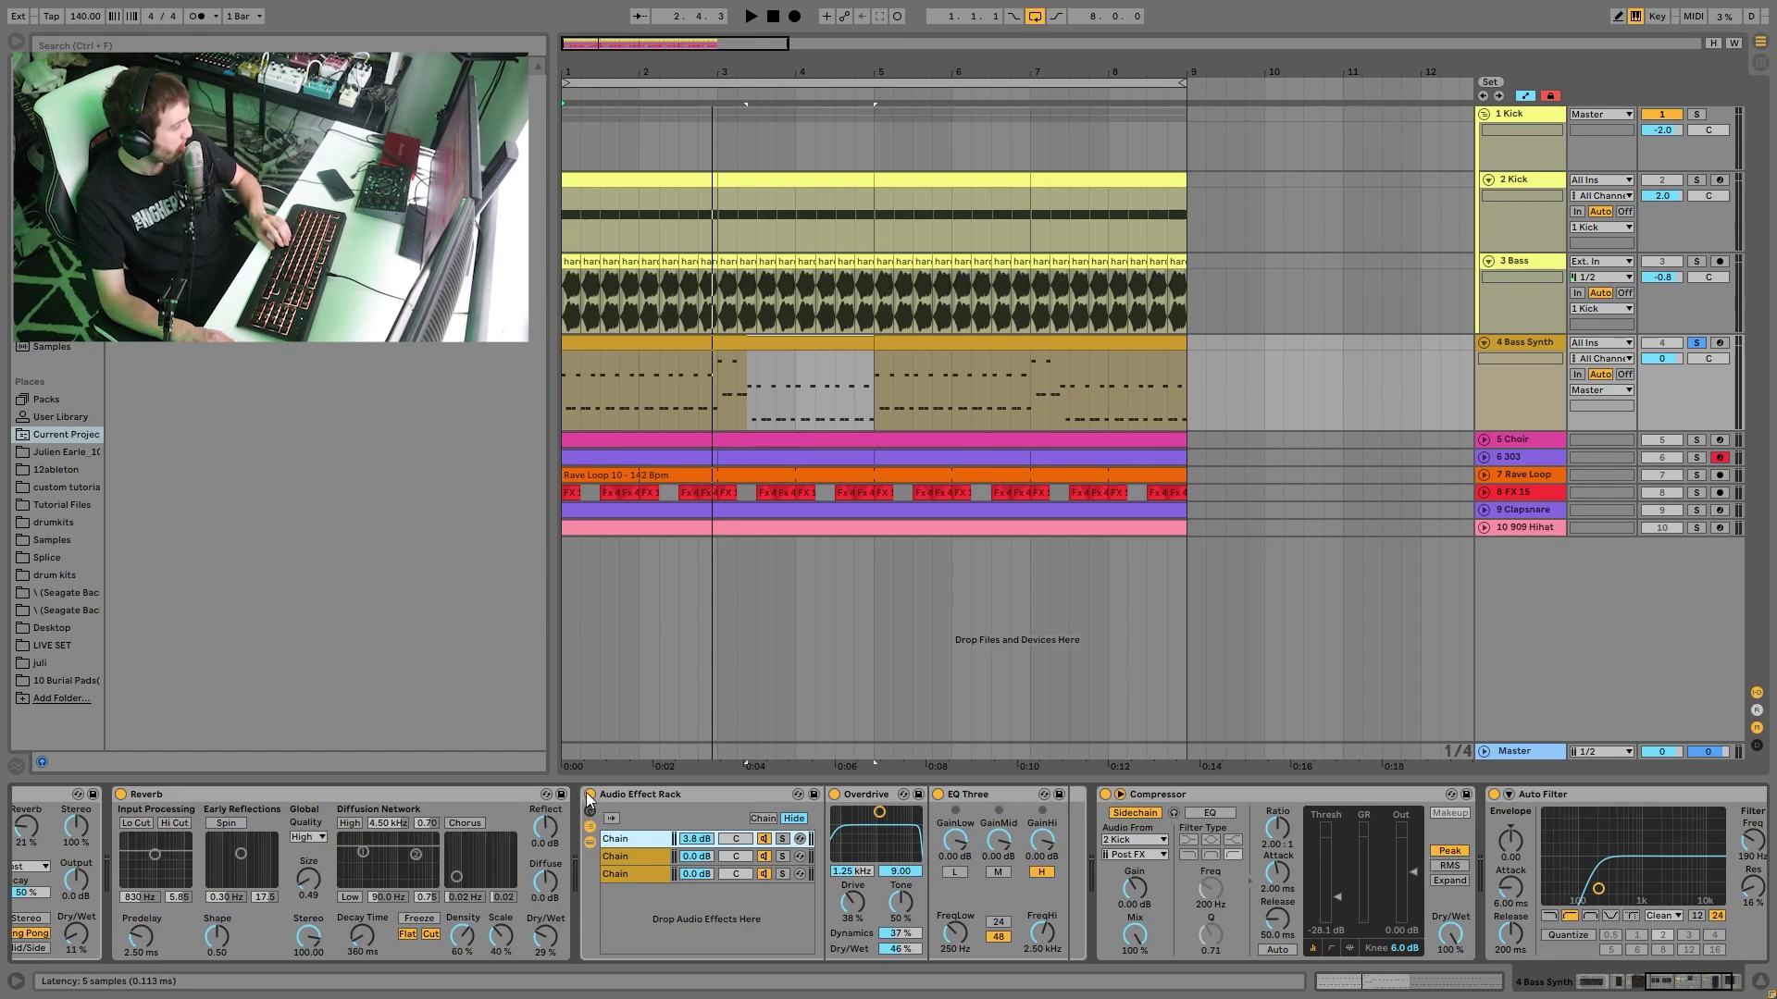
key("space")
left_click(590, 794)
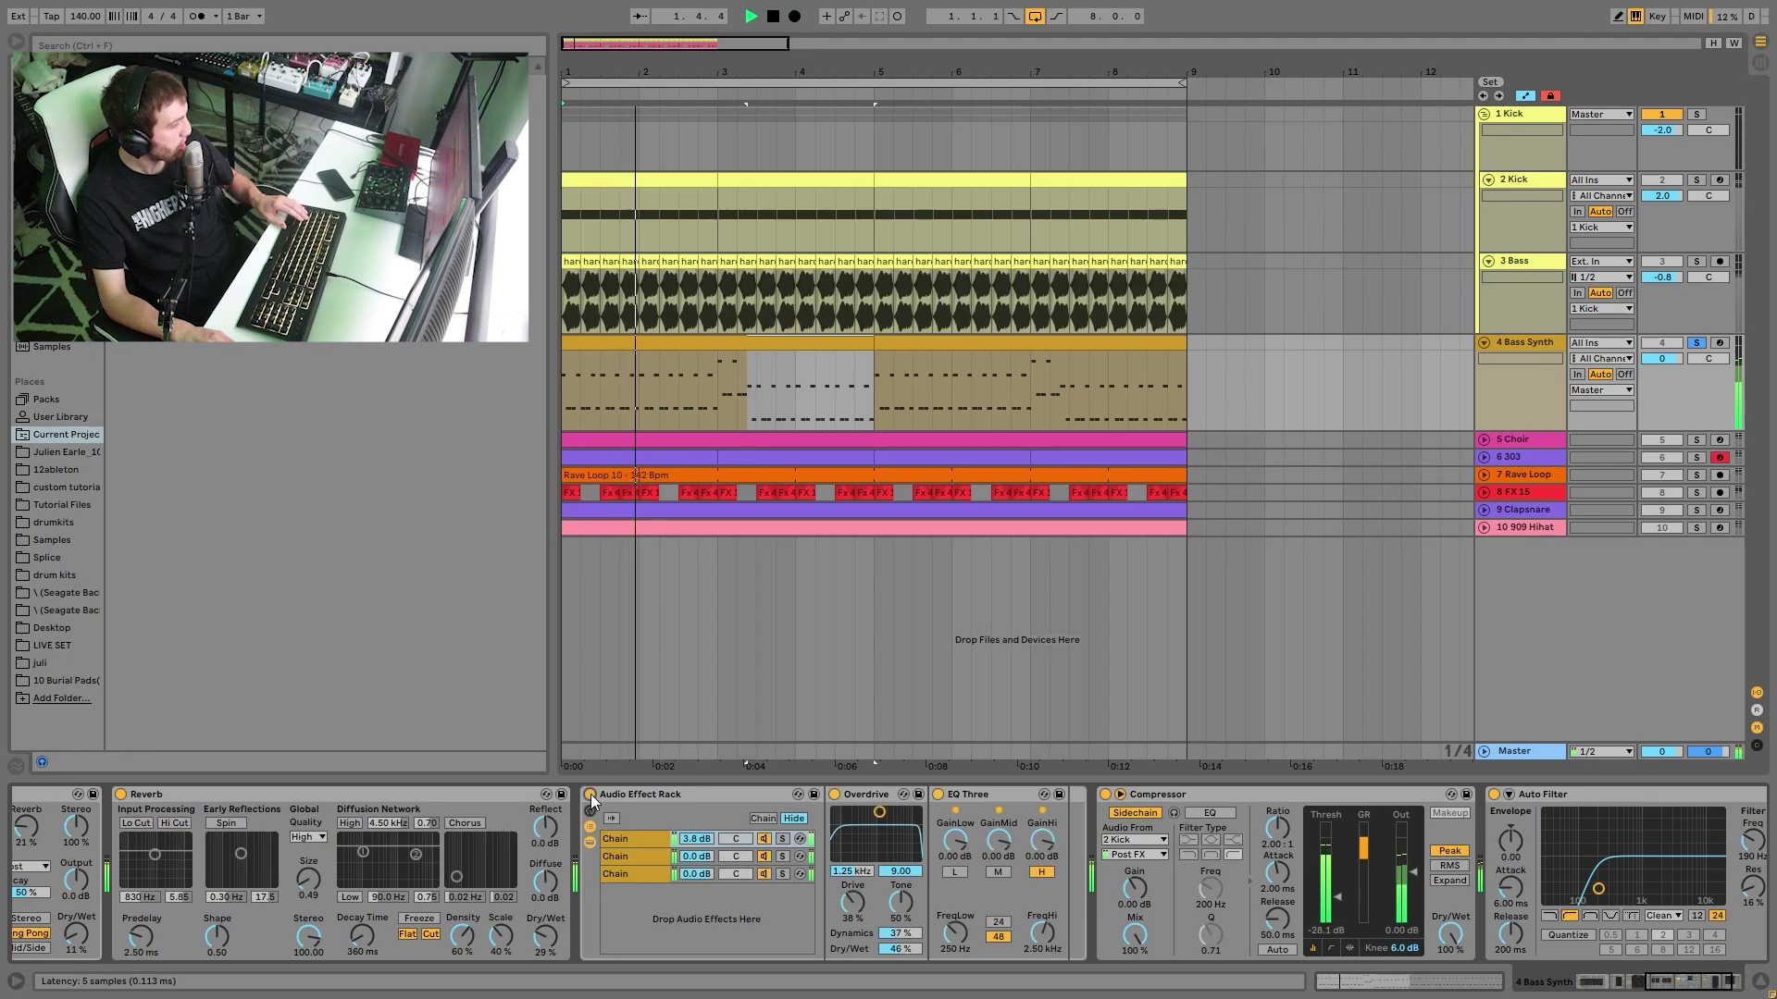
key("space")
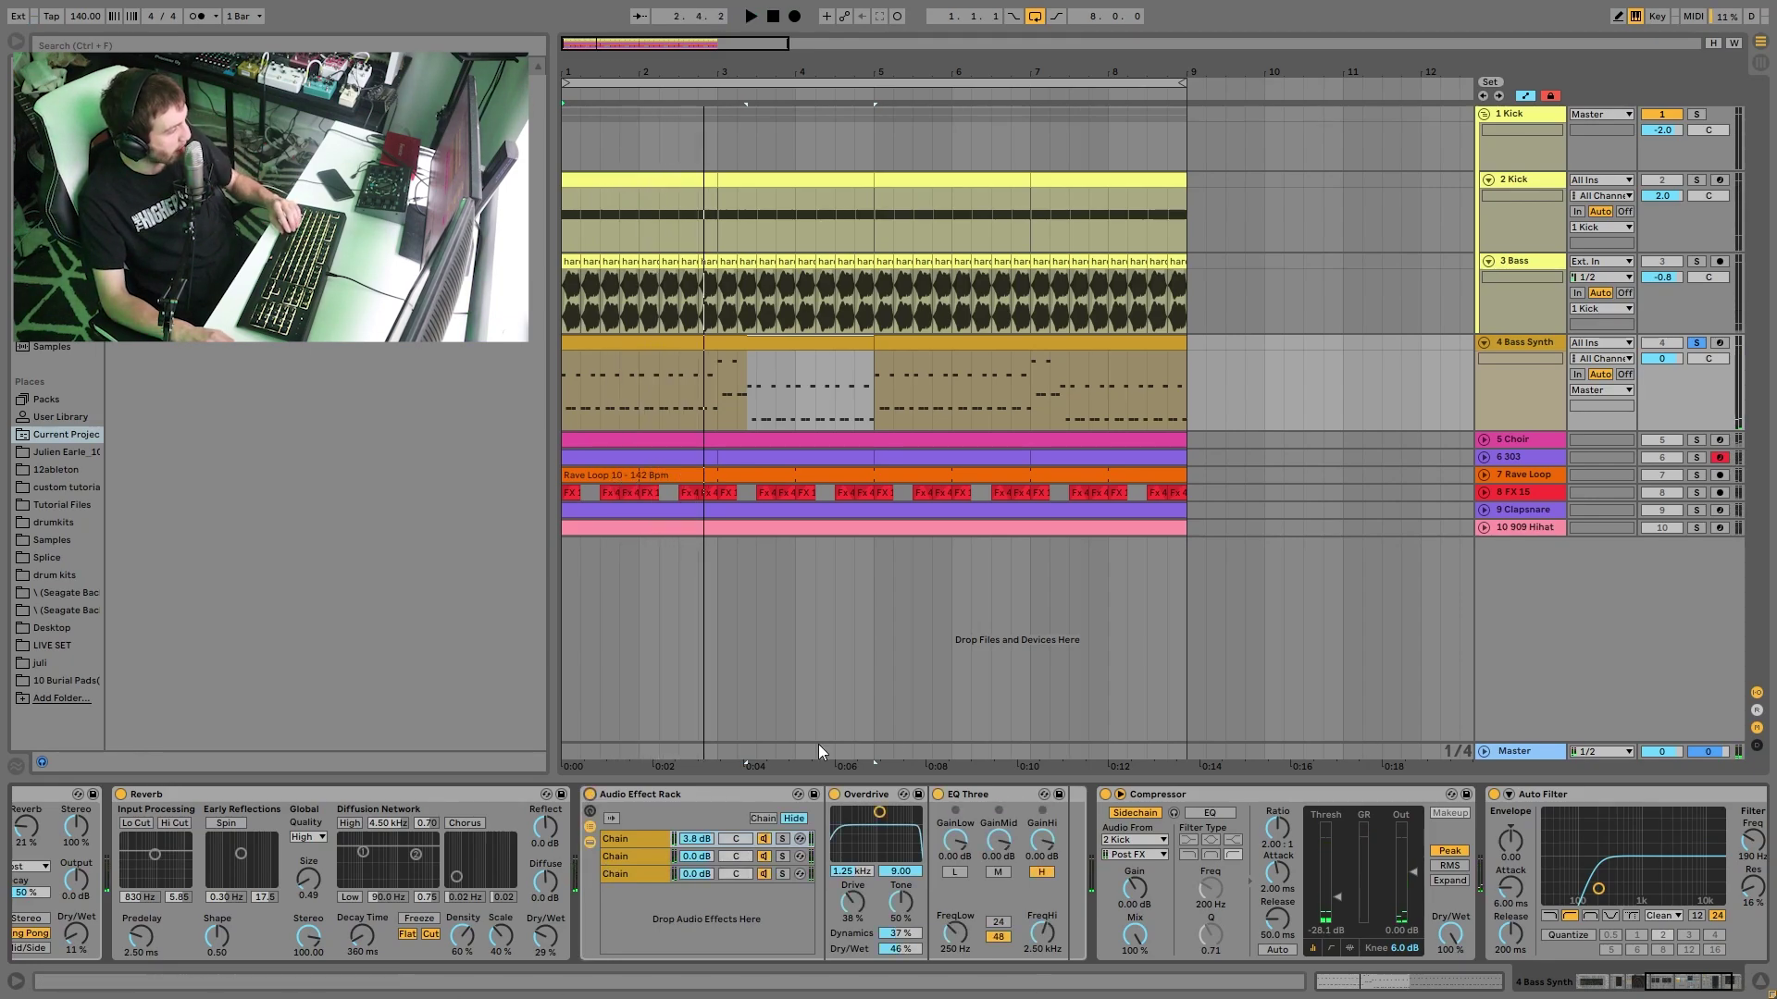
scroll(427, 883, "left", 3)
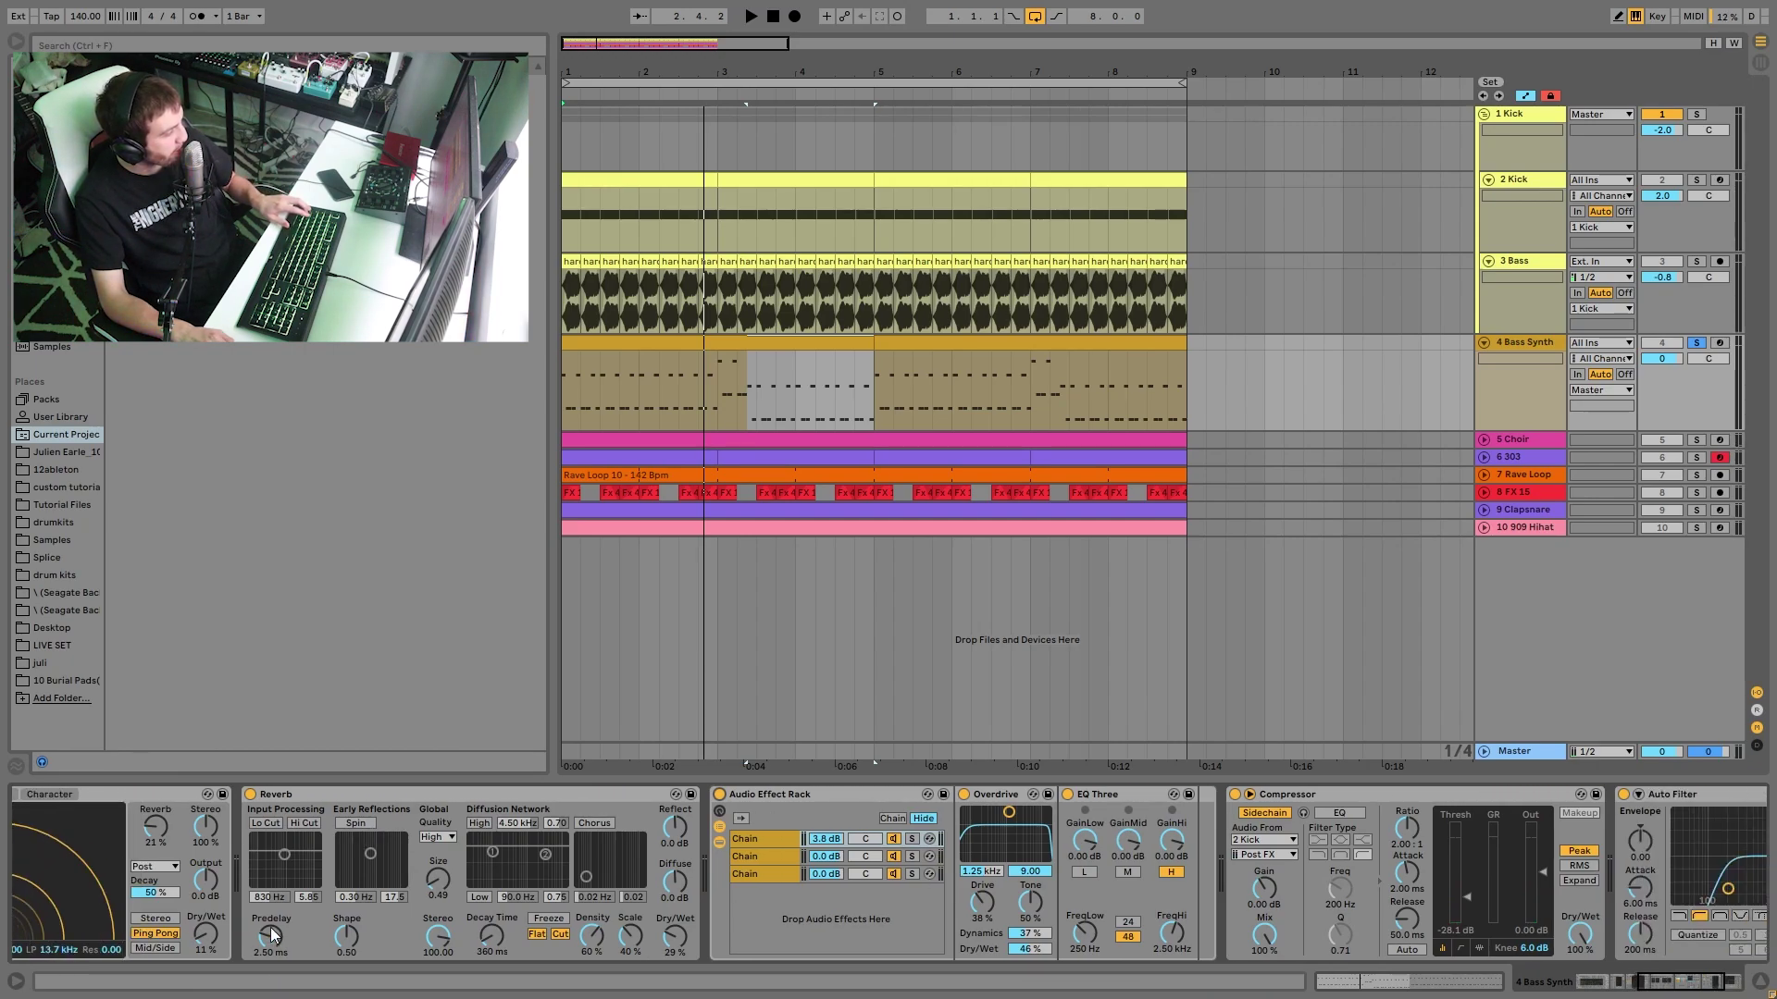
scroll(586, 831, "right", 5)
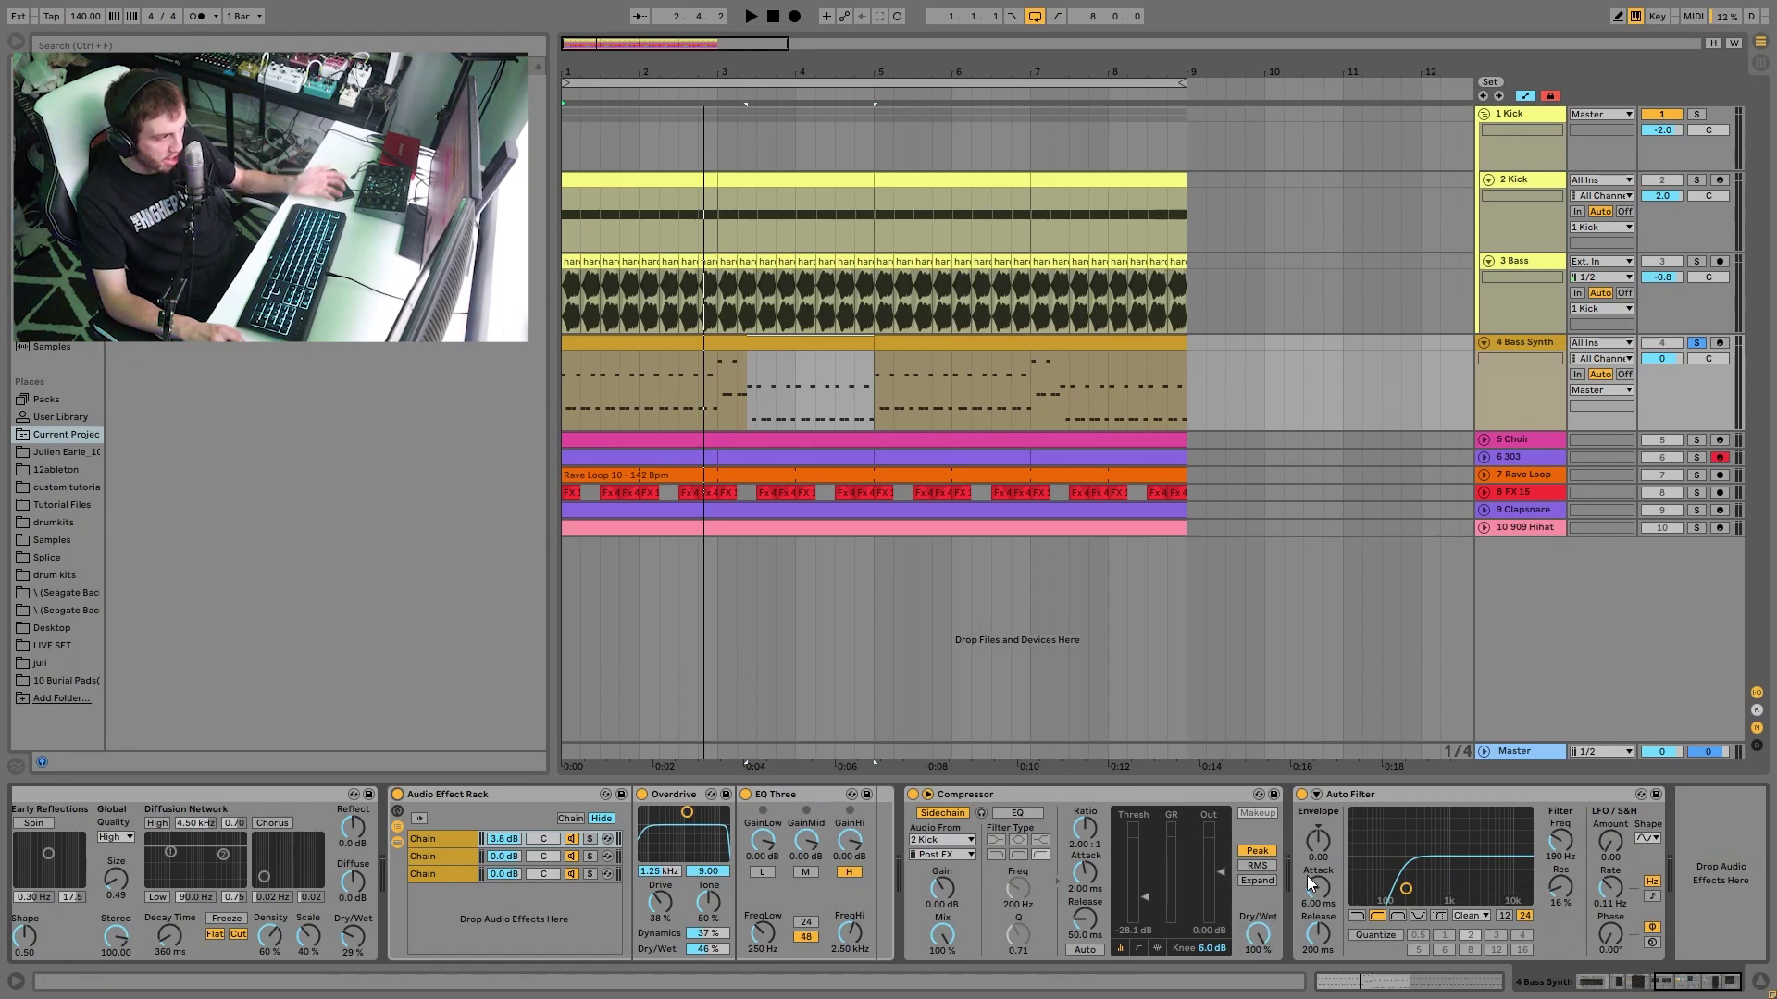
- Solo the Choir track, play it and open its MIDI clip to view the notes
left_click(1696, 441)
key("space")
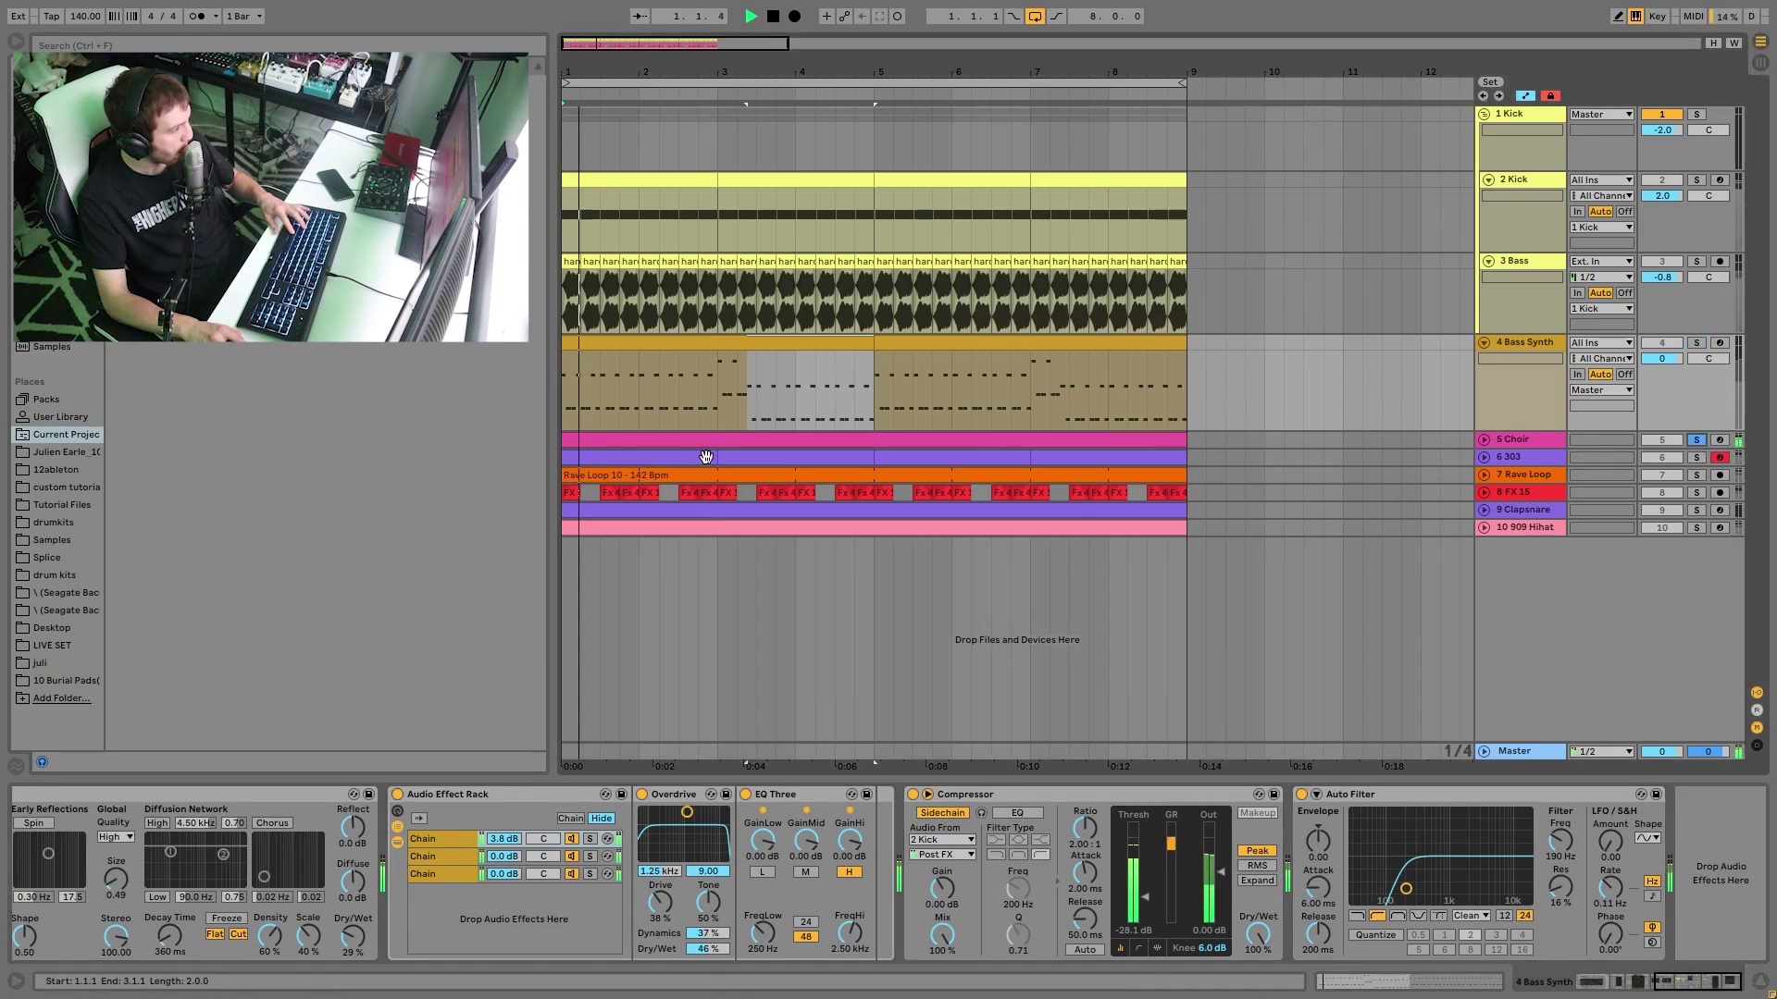
double_click(707, 441)
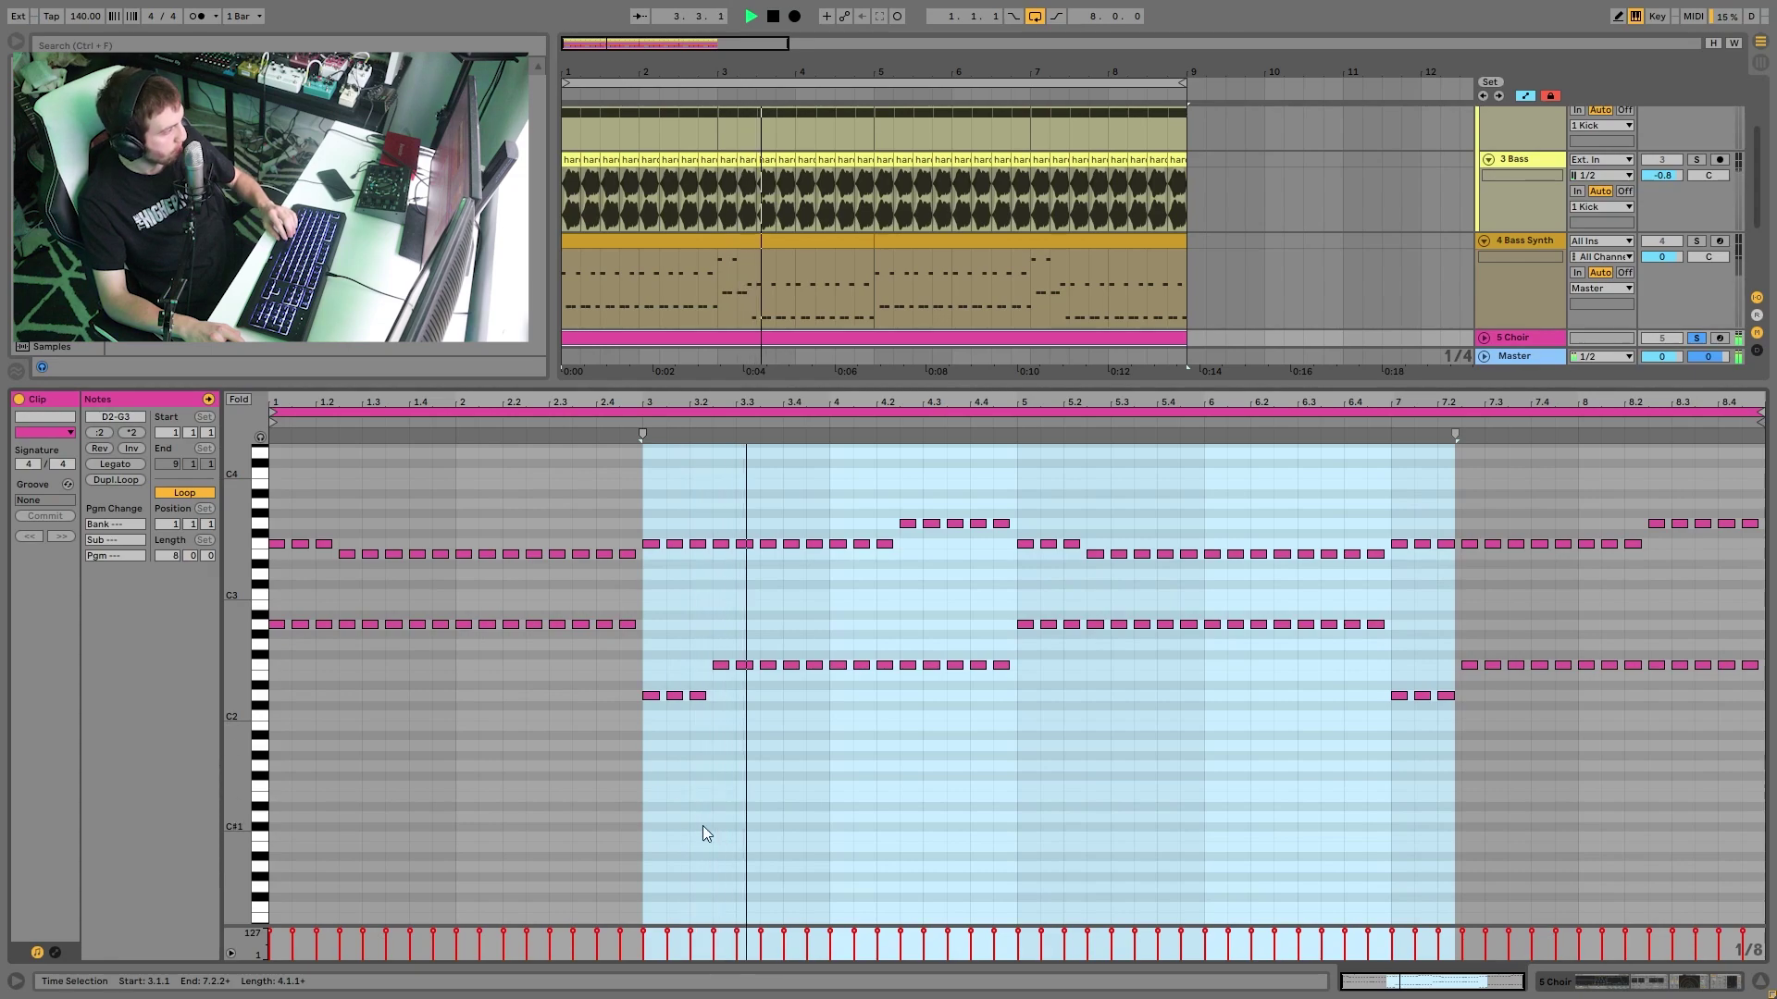
key("space")
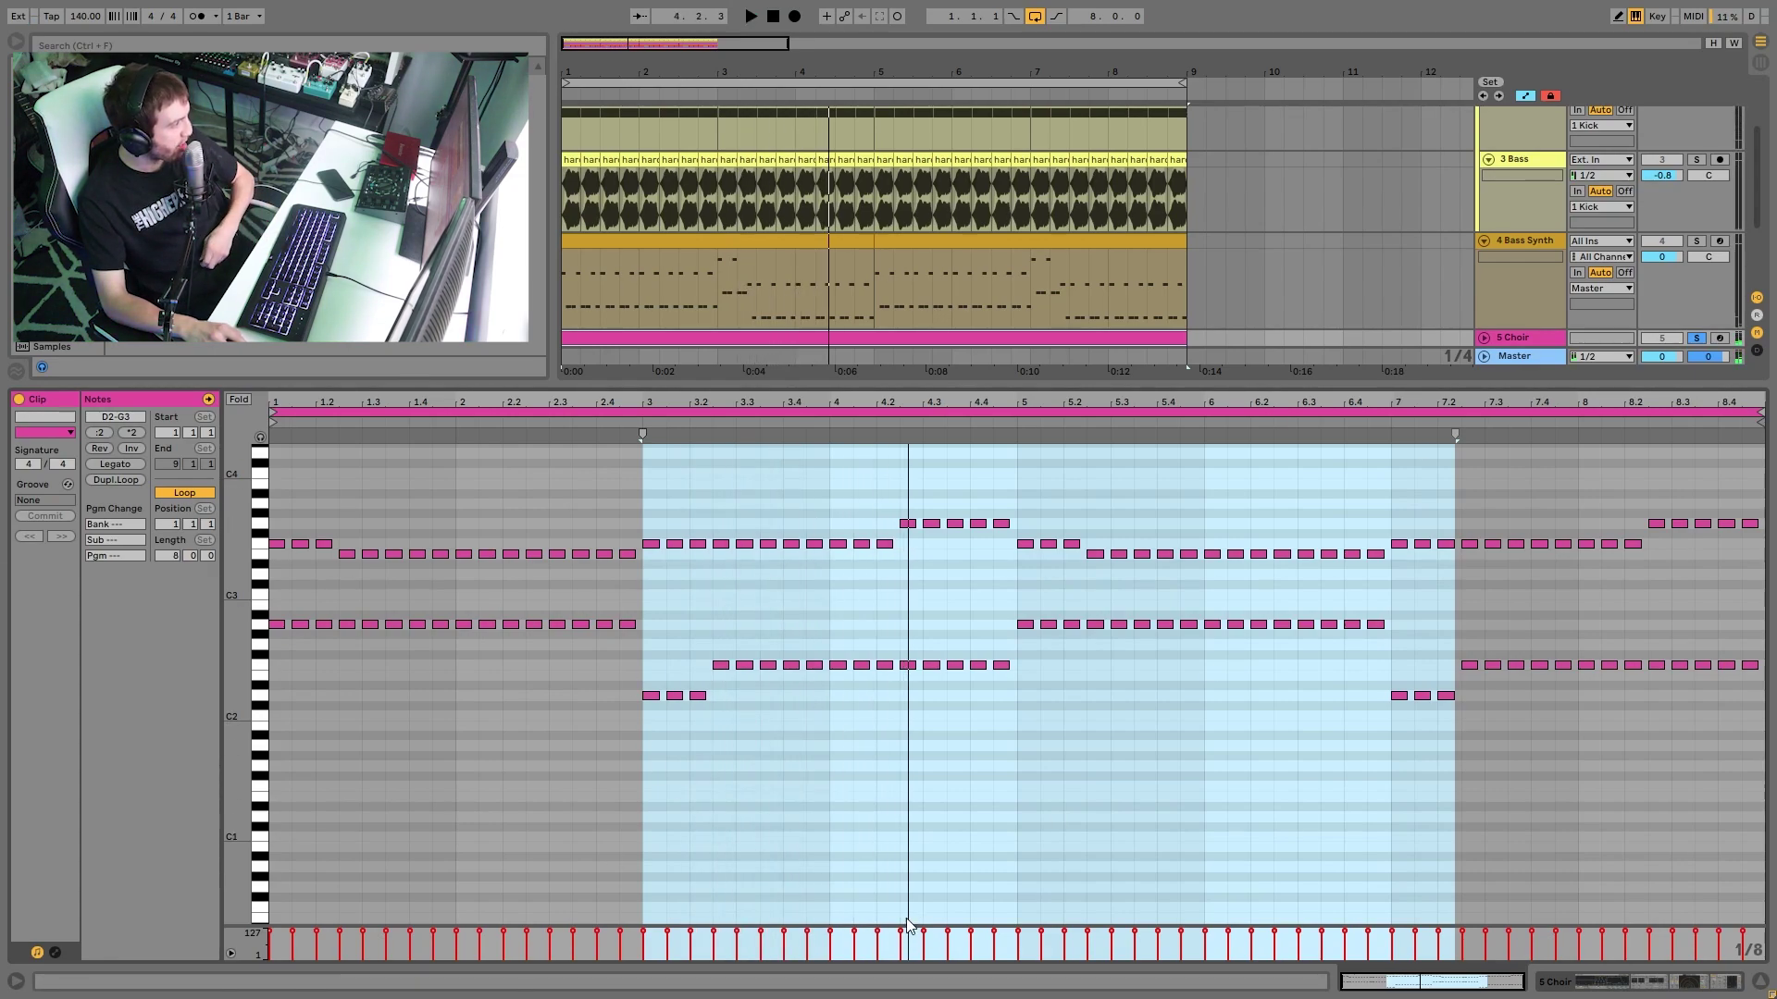
- Select groups of Choir notes in turn to examine the lower A2 line and the upper line up to the G3 notes from 4.2.3
left_click_drag(627, 678, 504, 613)
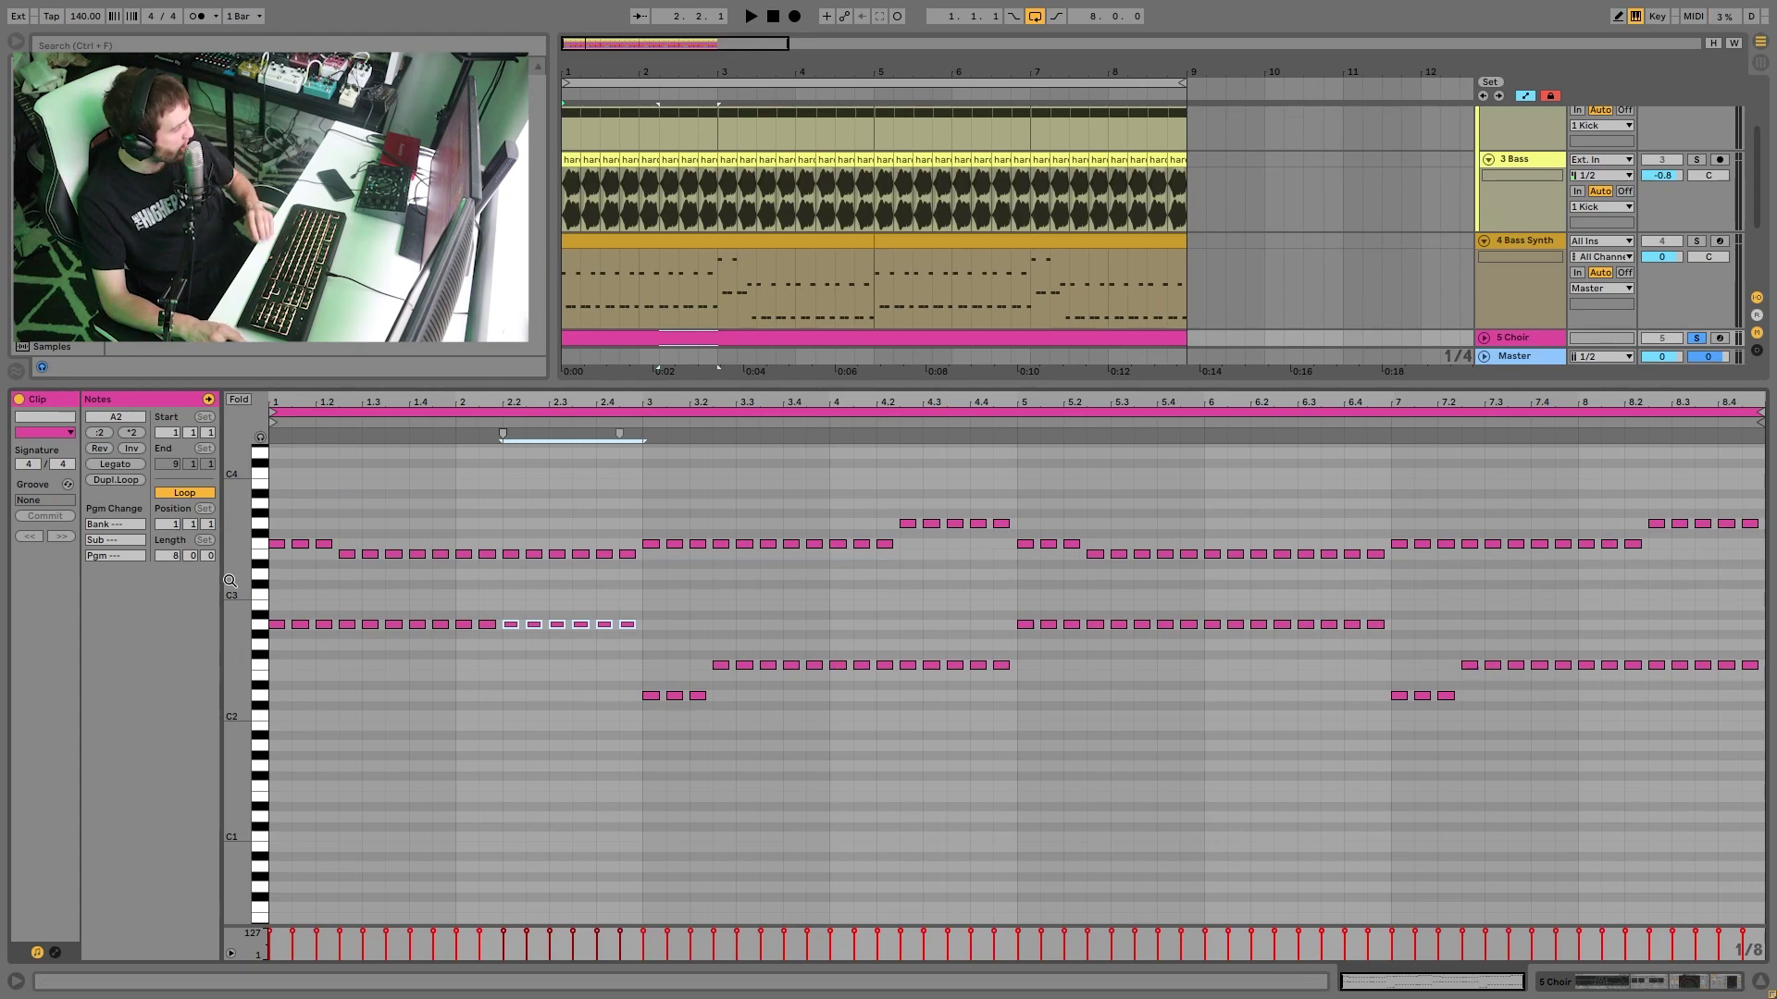
left_click_drag(313, 508, 308, 586)
left_click_drag(419, 513, 552, 568)
left_click_drag(676, 535, 756, 631)
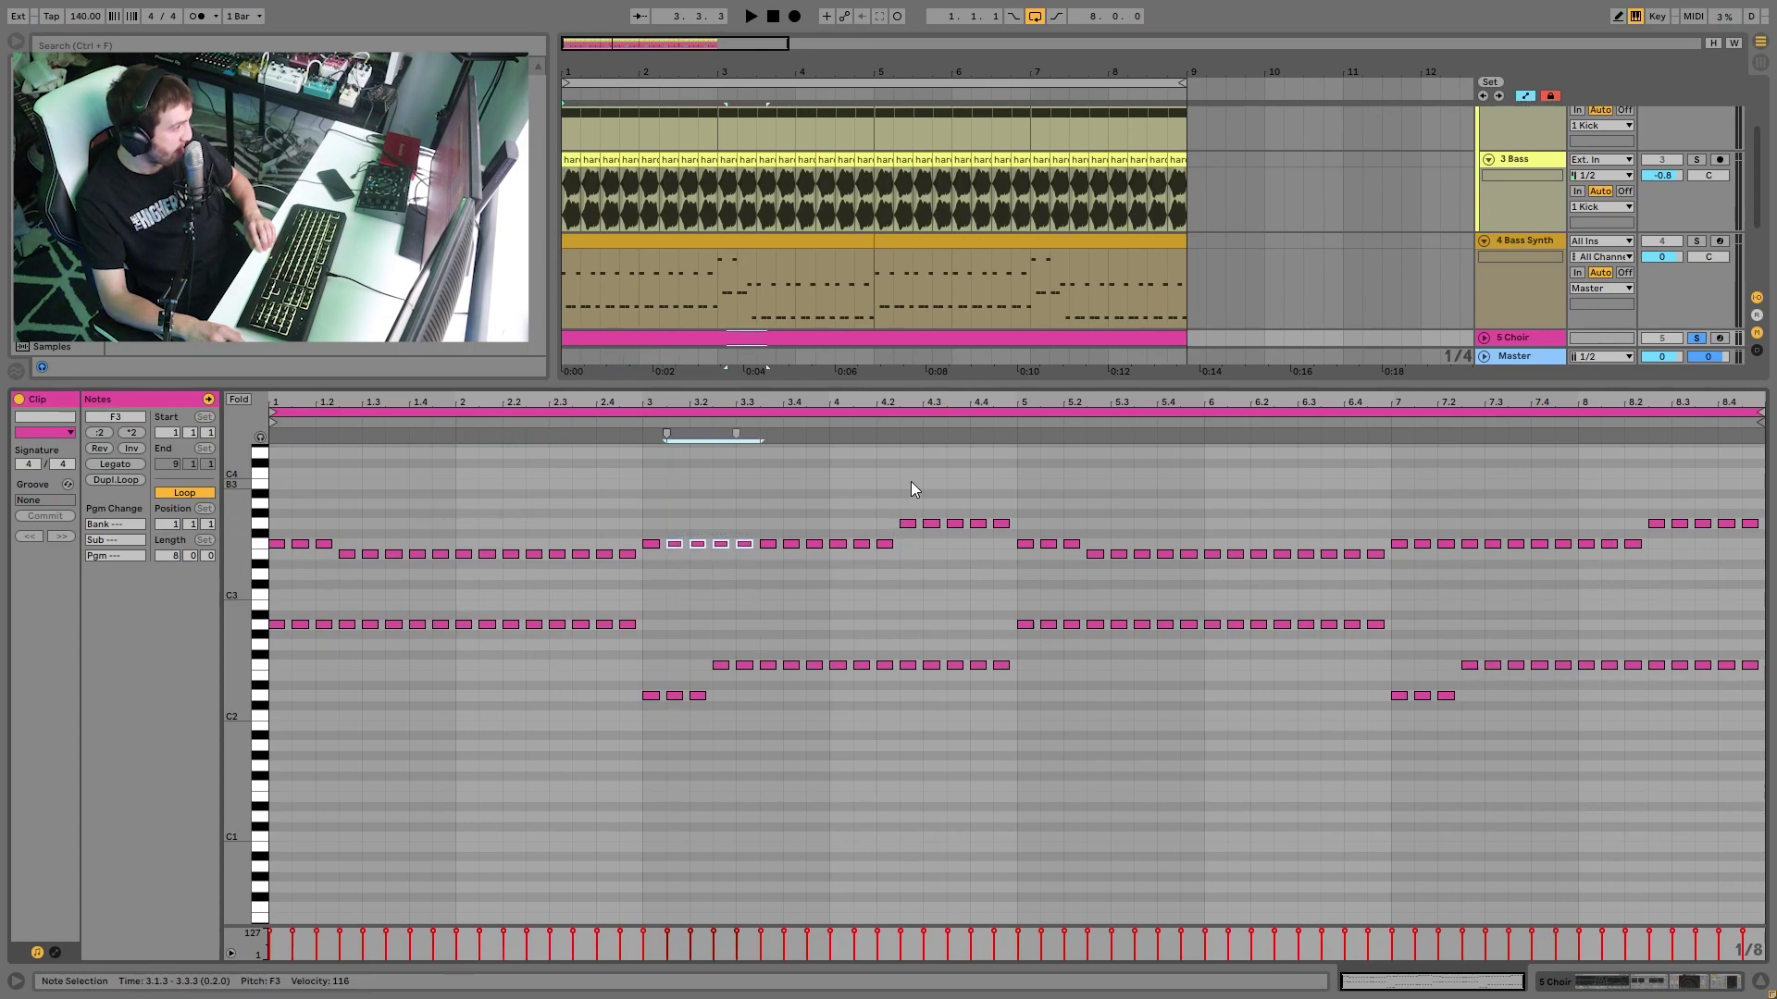
left_click_drag(911, 481, 996, 587)
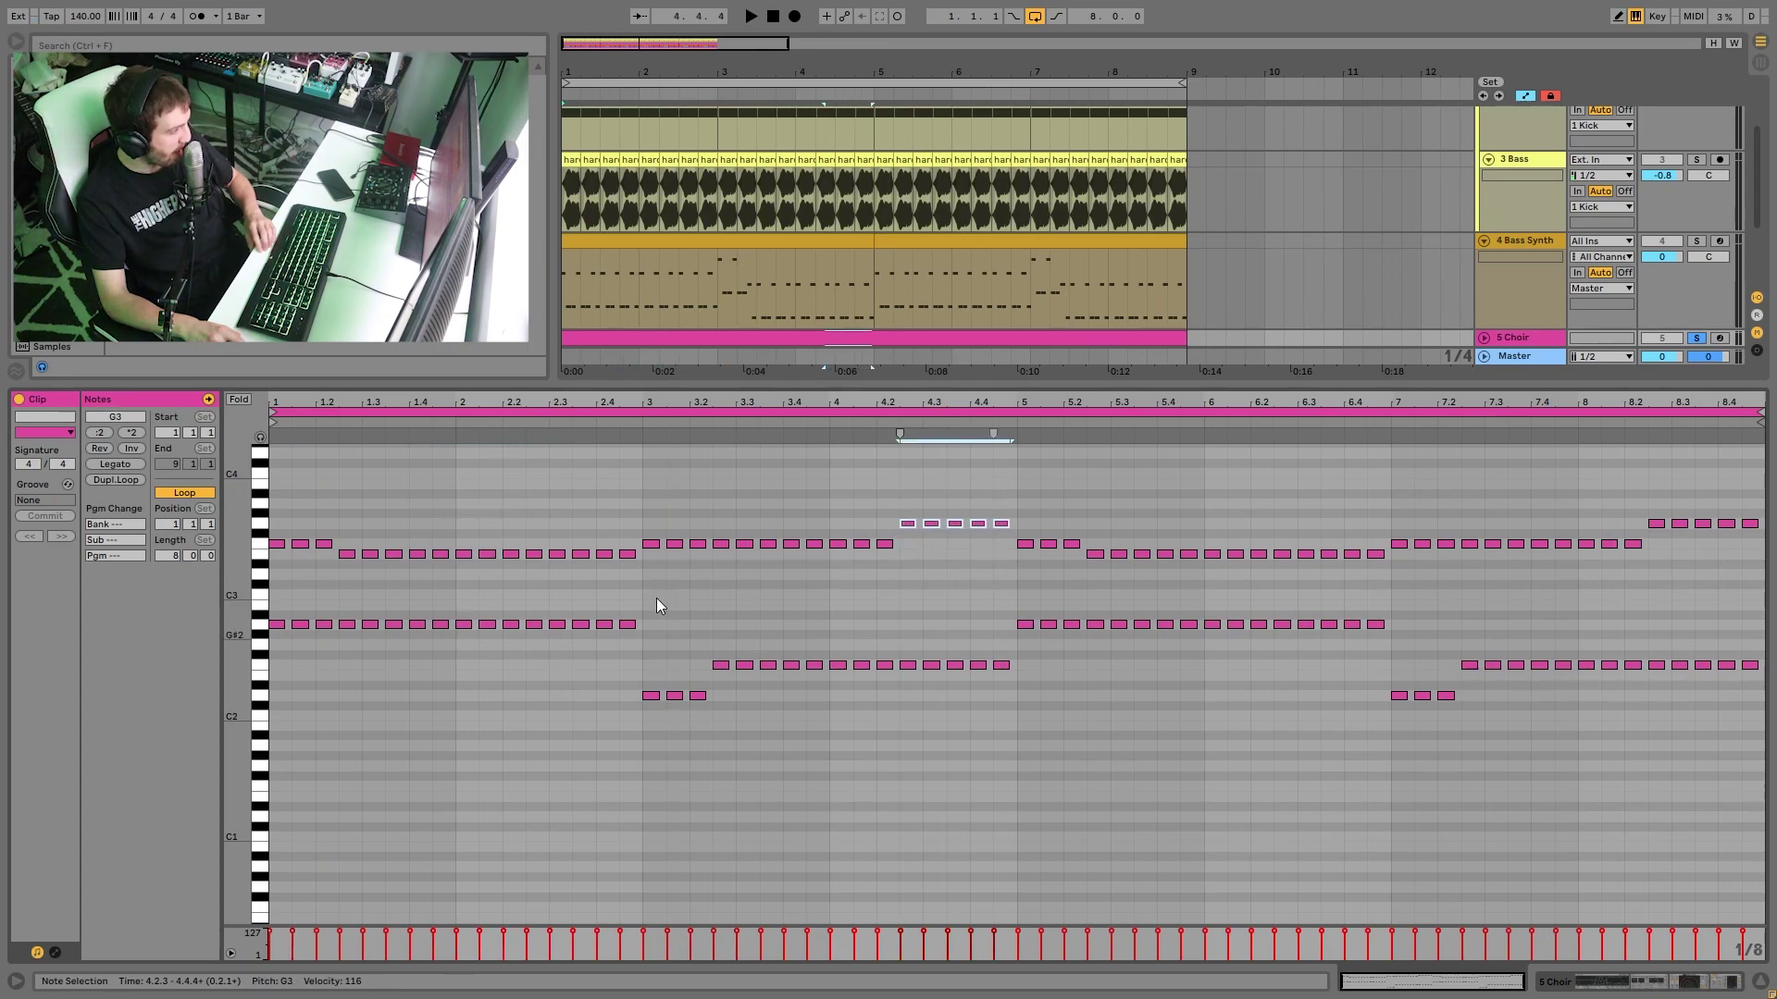
- Play the Choir pattern again and show the track's device chain, starting at the Choir Sample instrument
key("space")
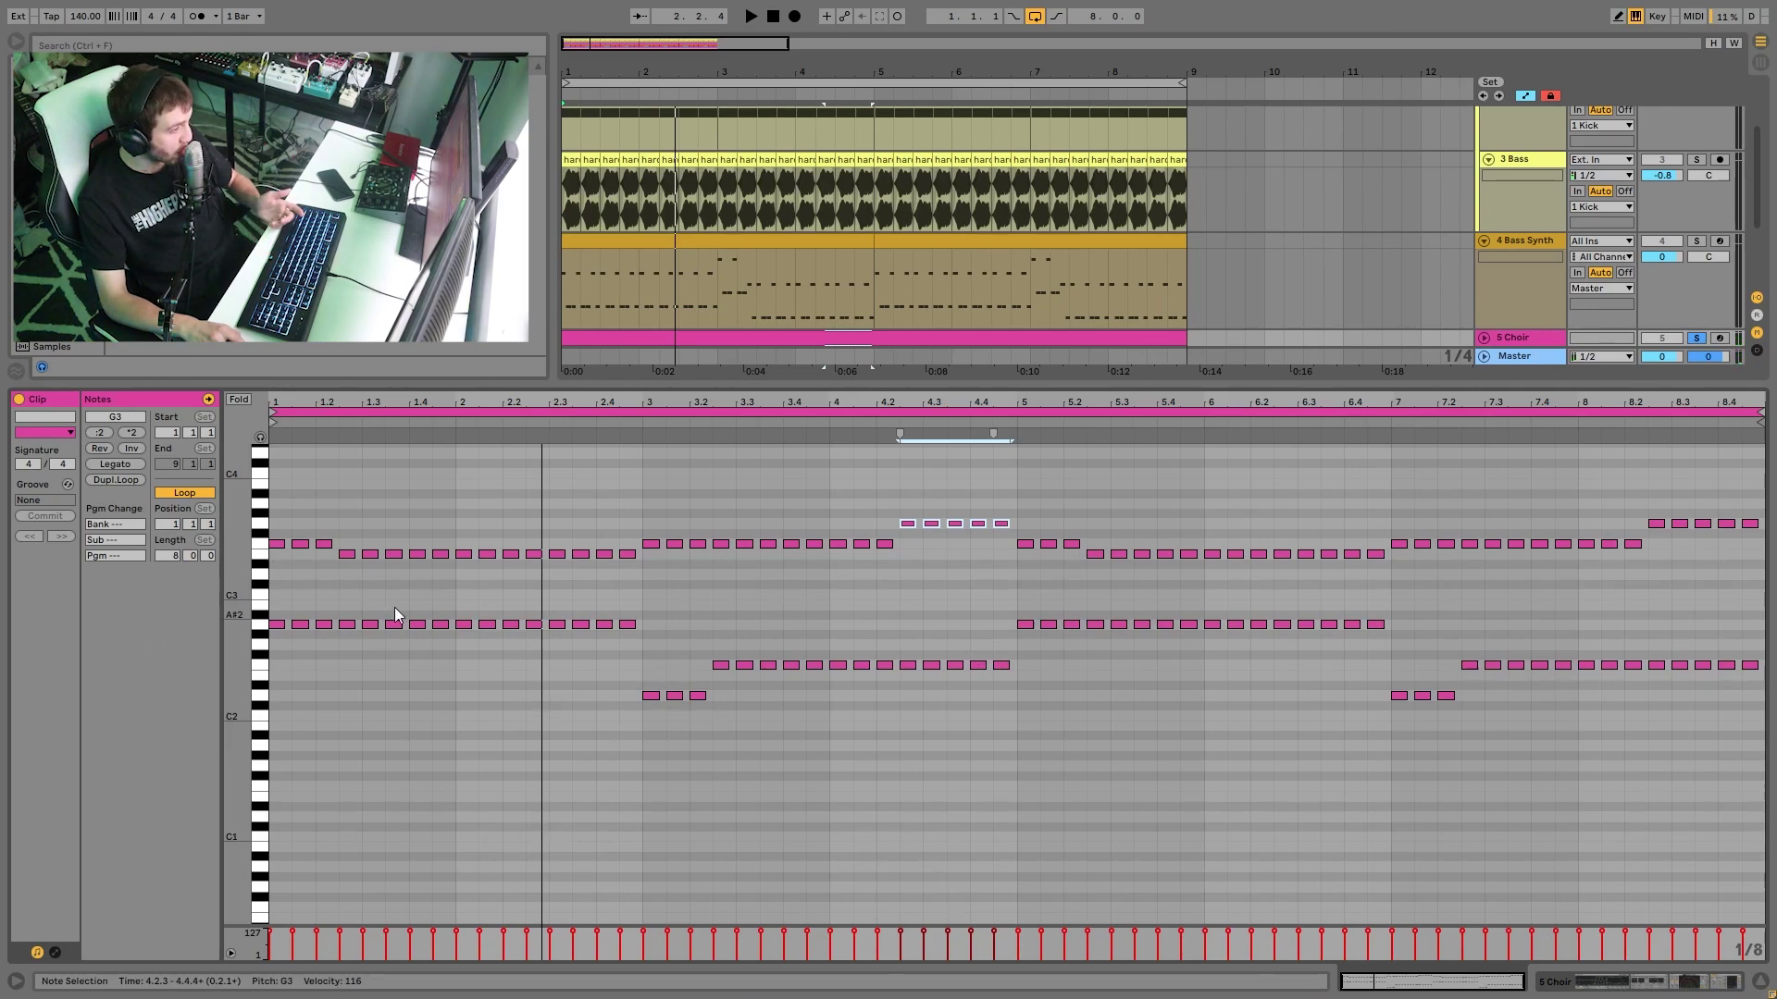
key("space")
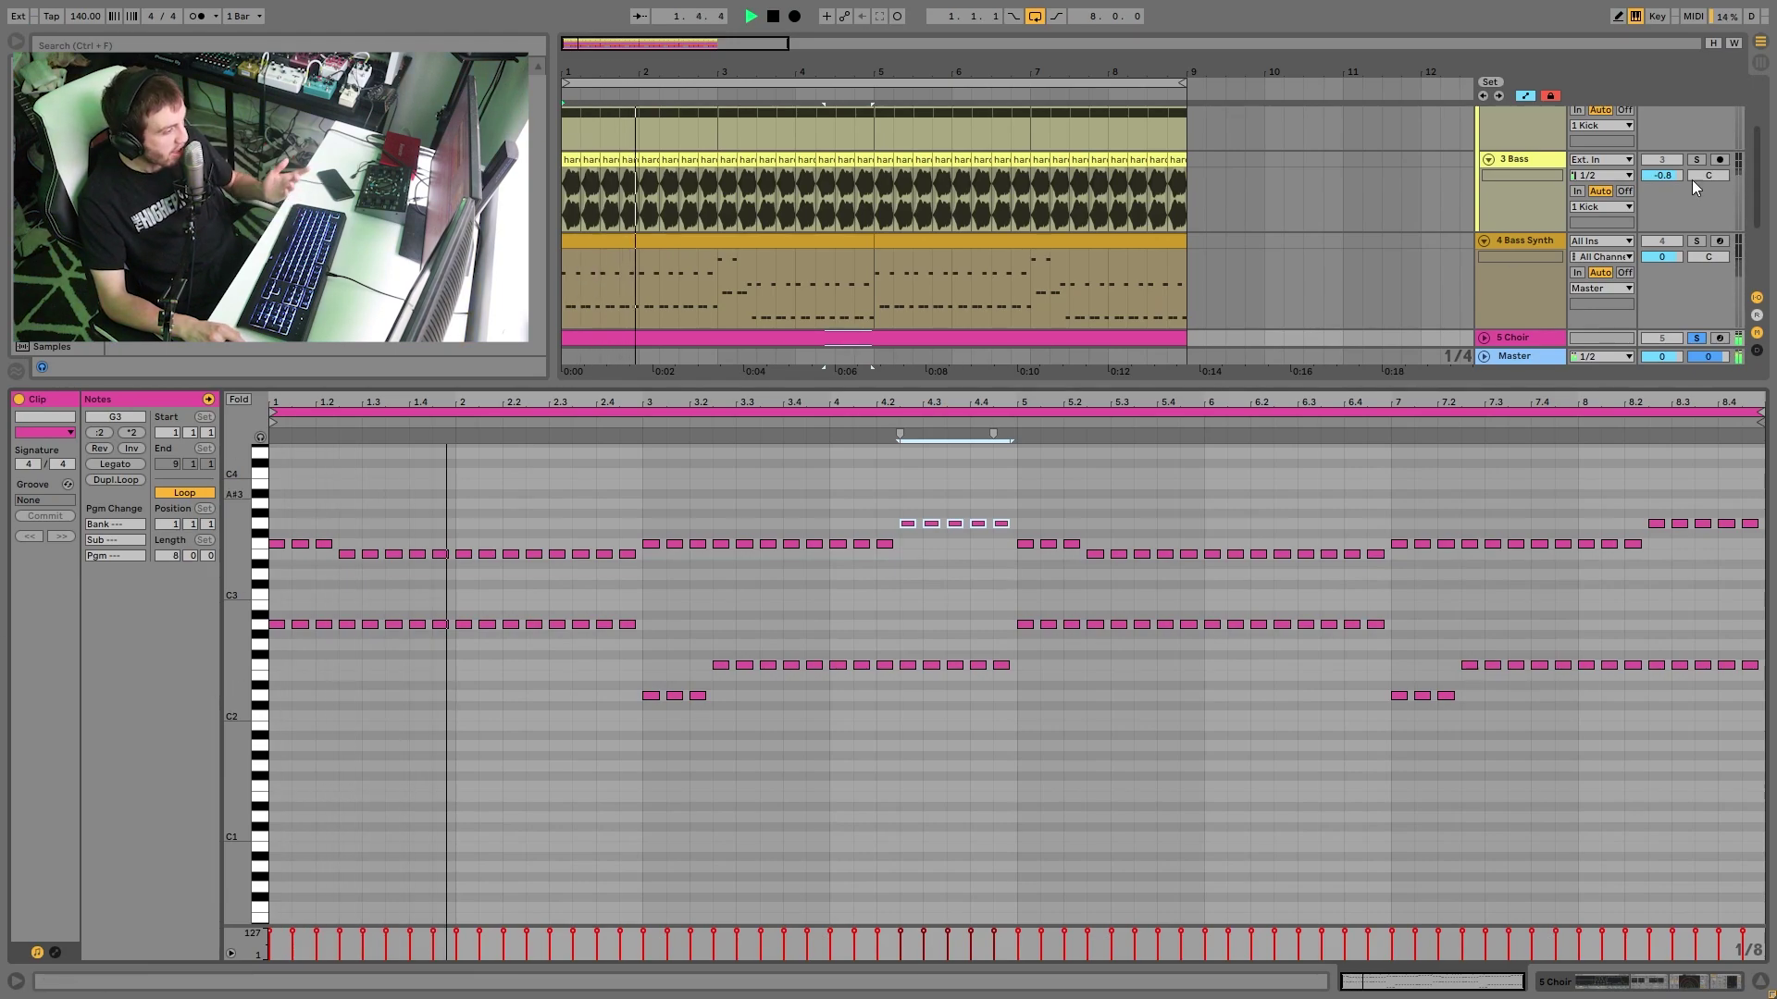
left_click(1540, 333)
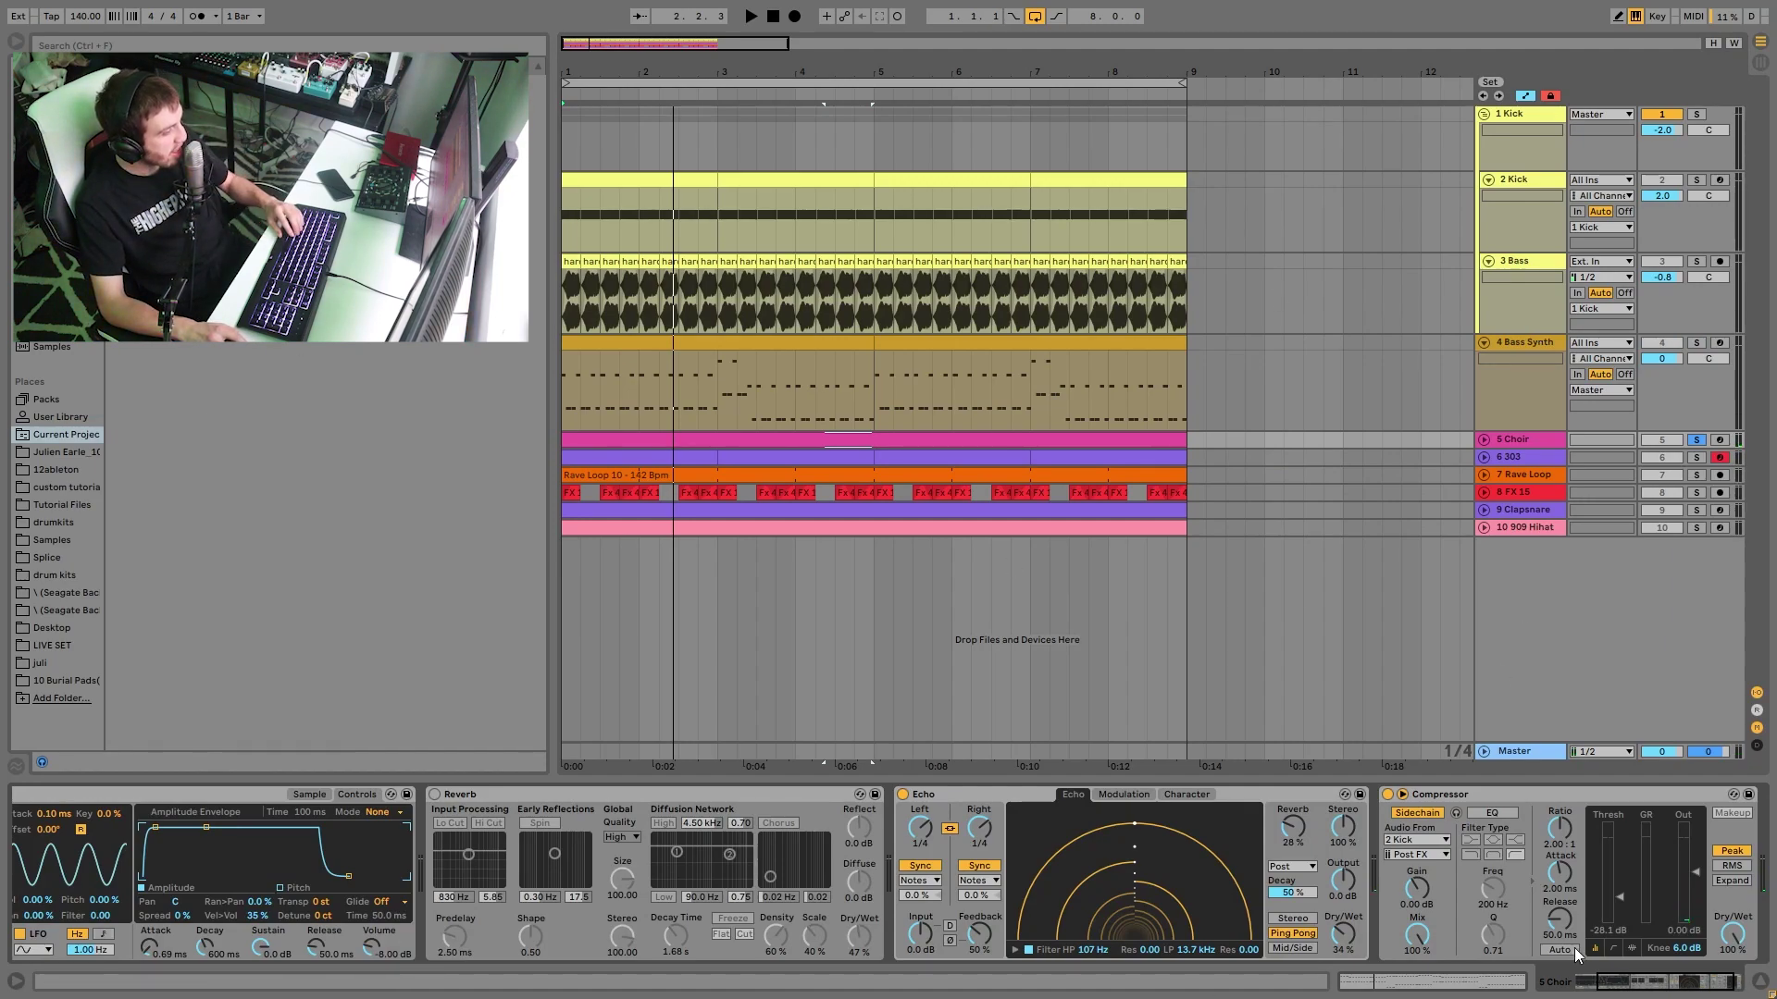
left_click(1593, 974)
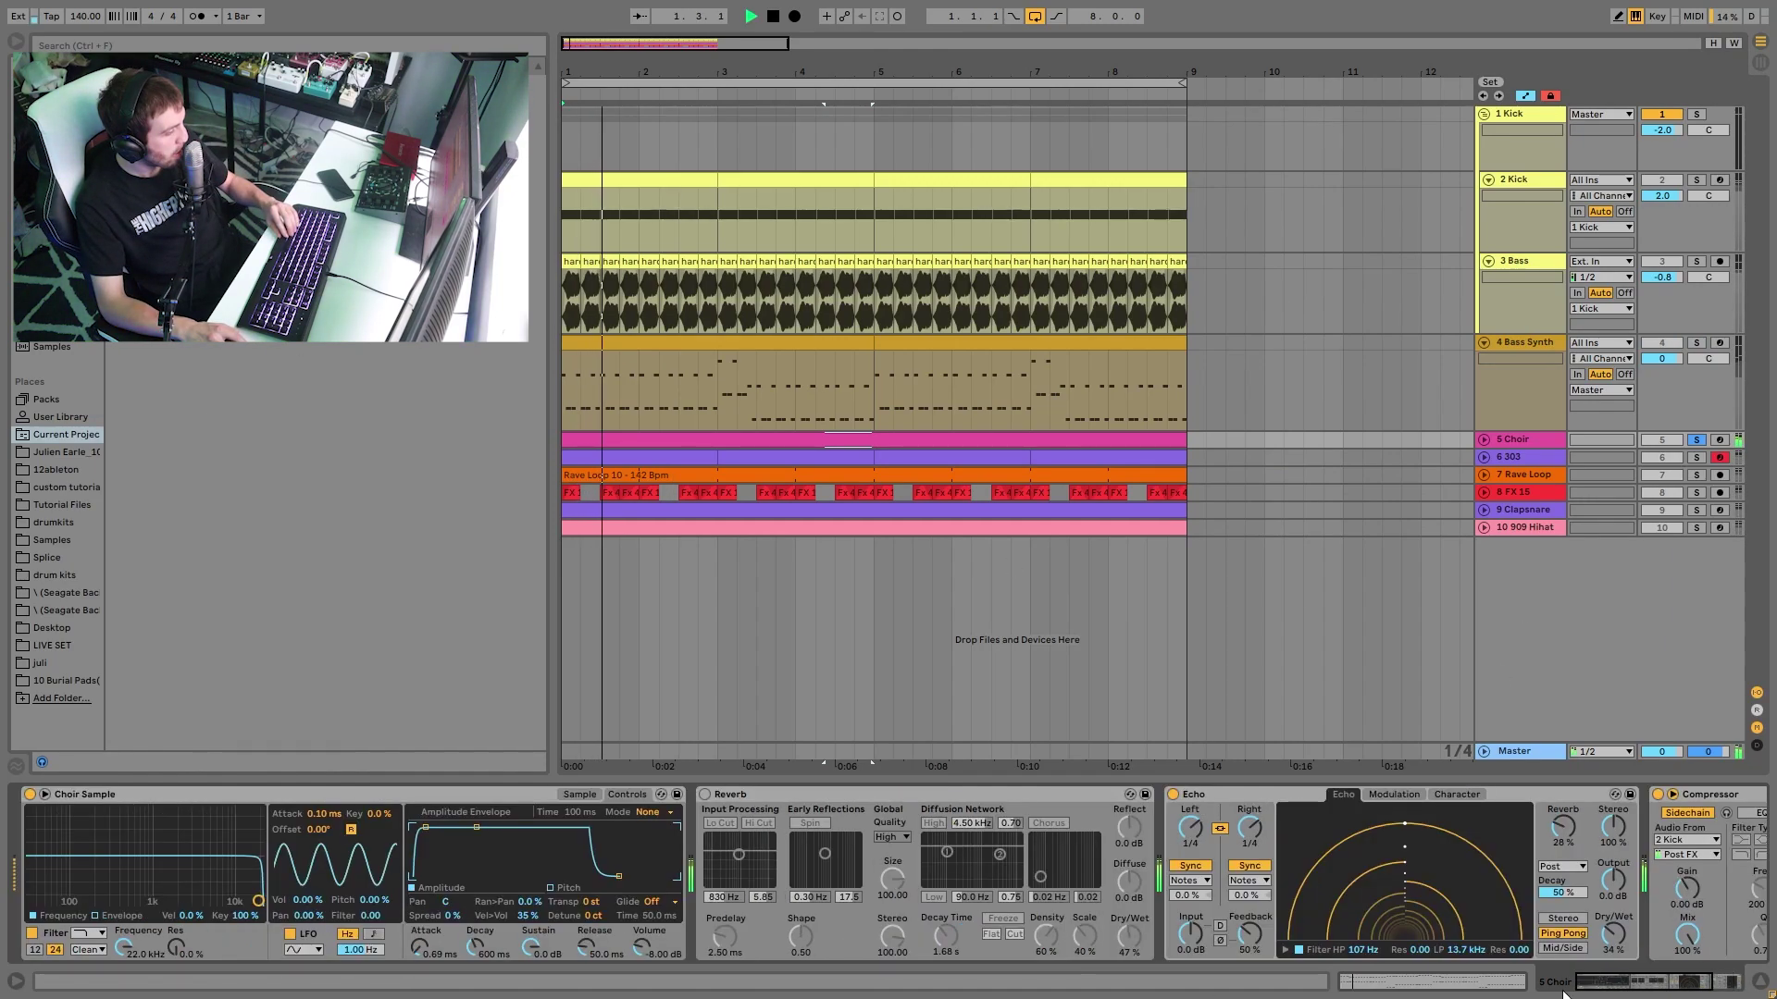
- Examine the Choir Sample's waveform and its filter, LFO and envelope controls while auditioning the track
left_click(585, 799)
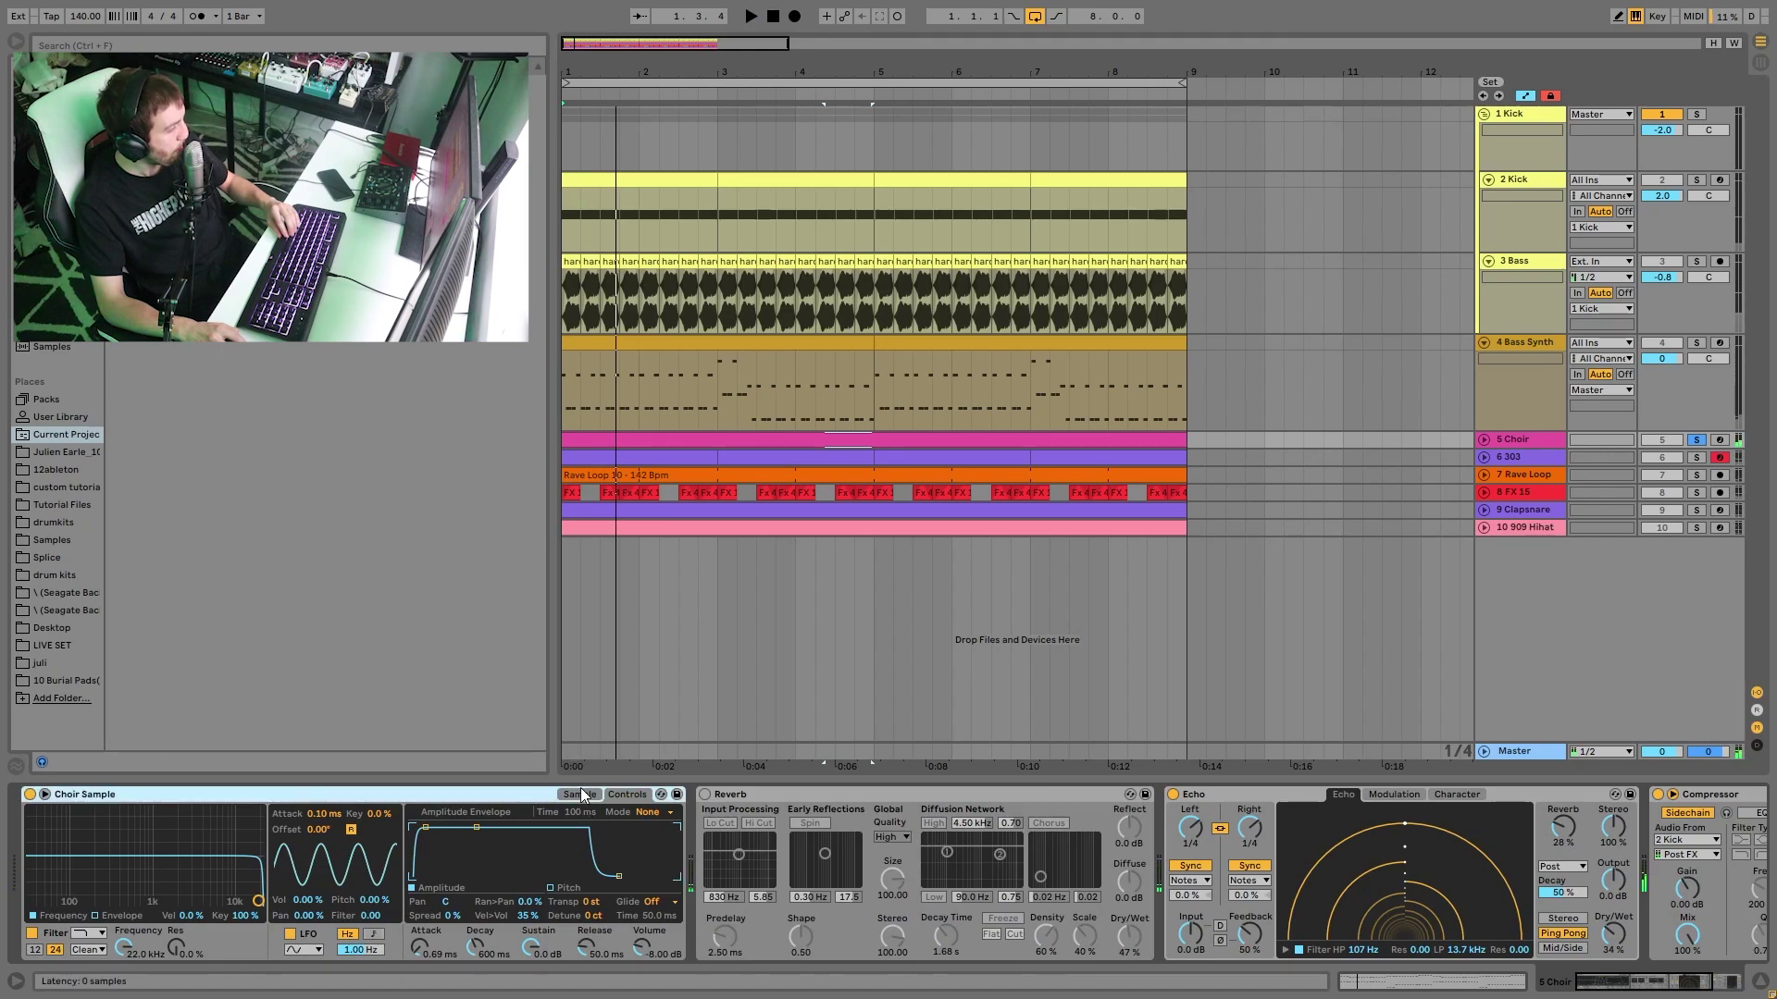
left_click(580, 794)
key("space")
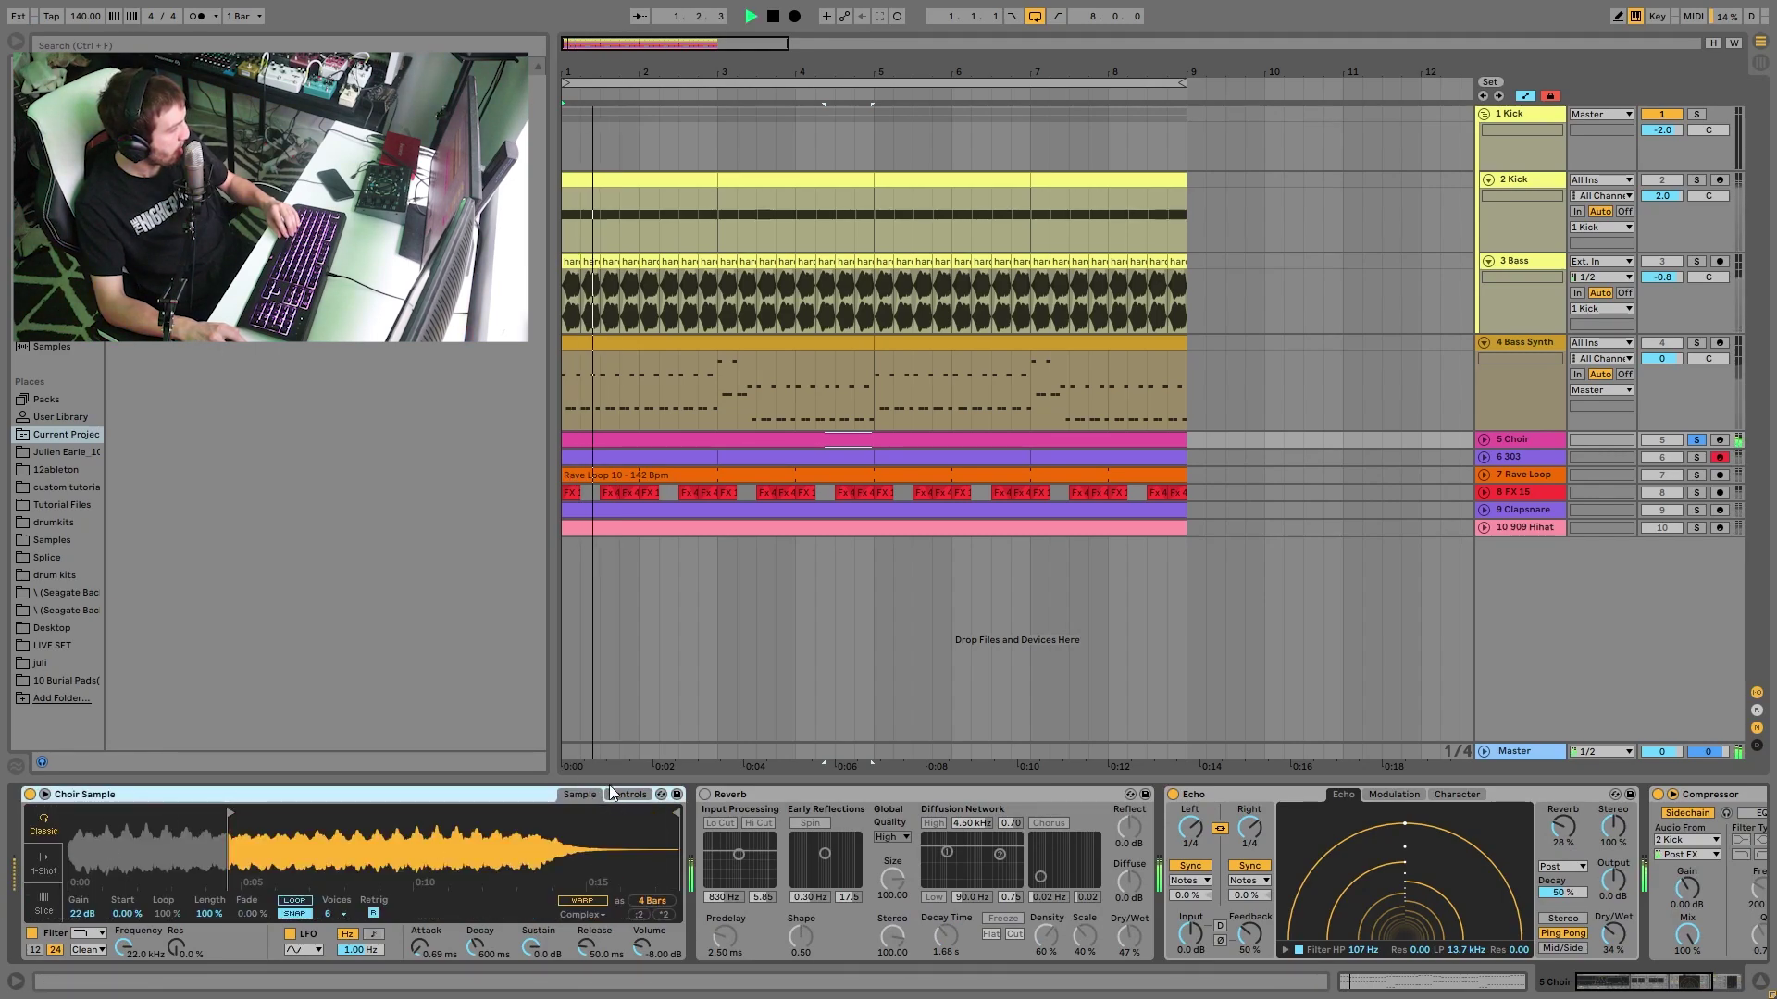
left_click(626, 794)
key("space")
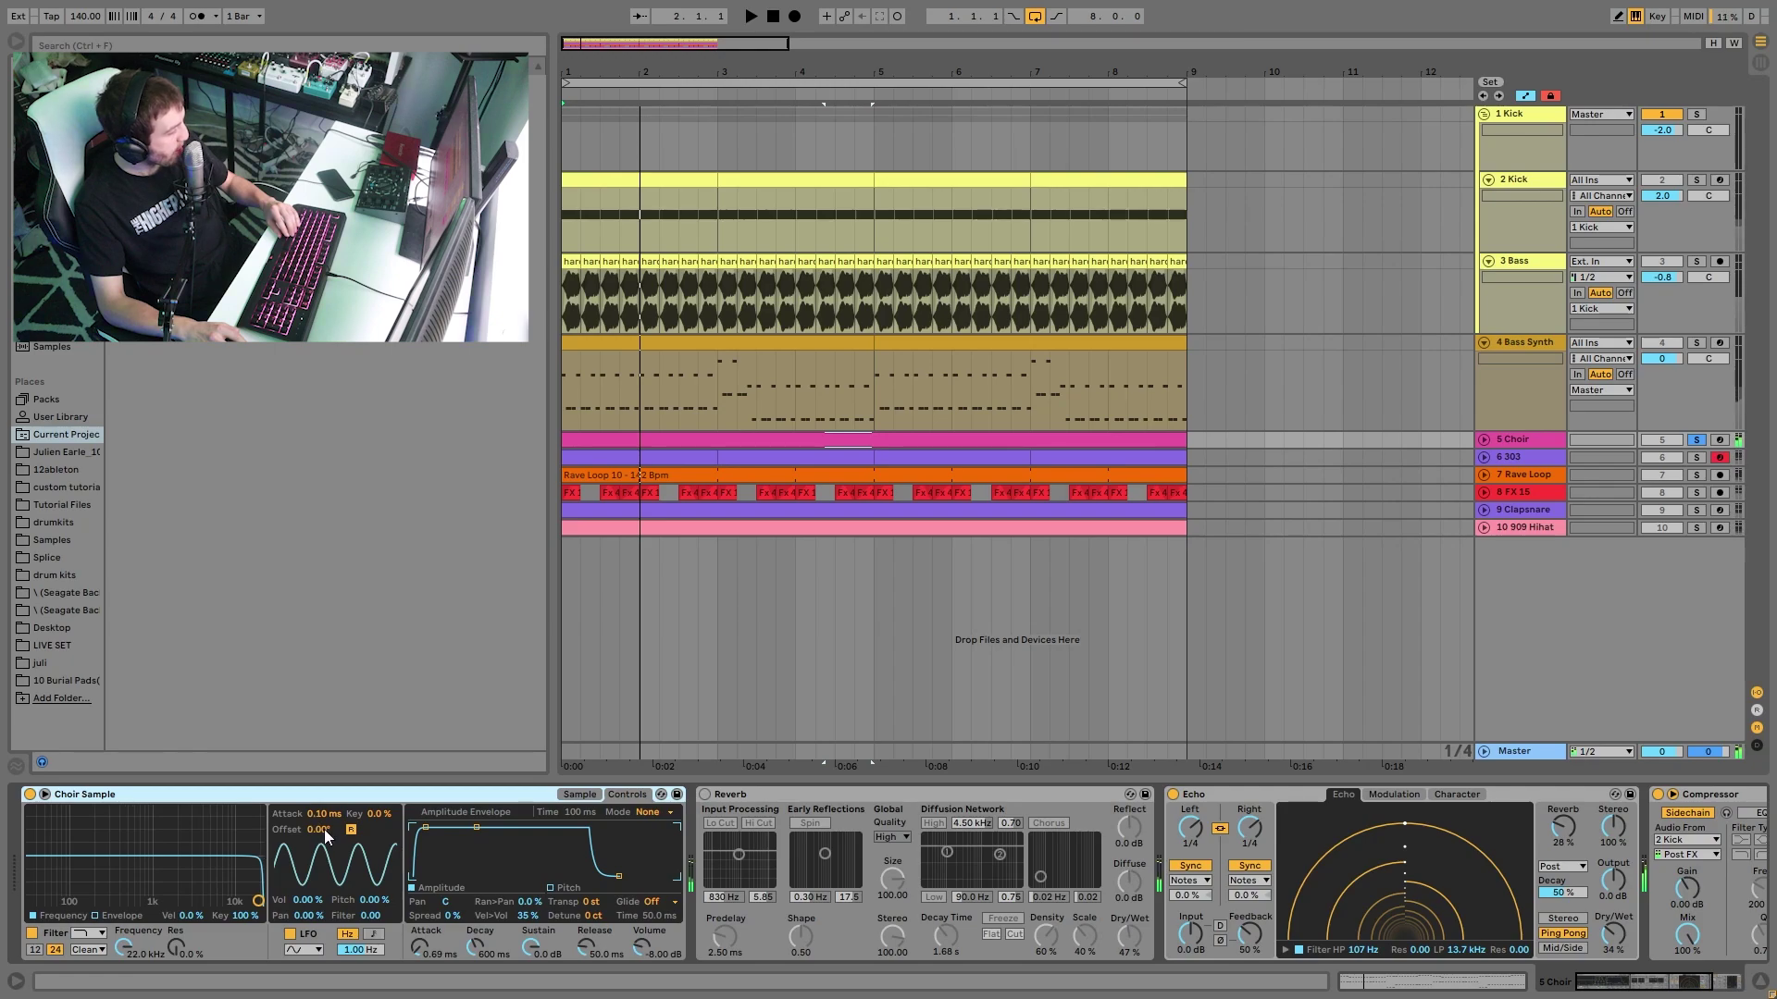
- Try adjusting the Attack of the Choir Sample's amplitude envelope during playback, including undoing a change
key("space")
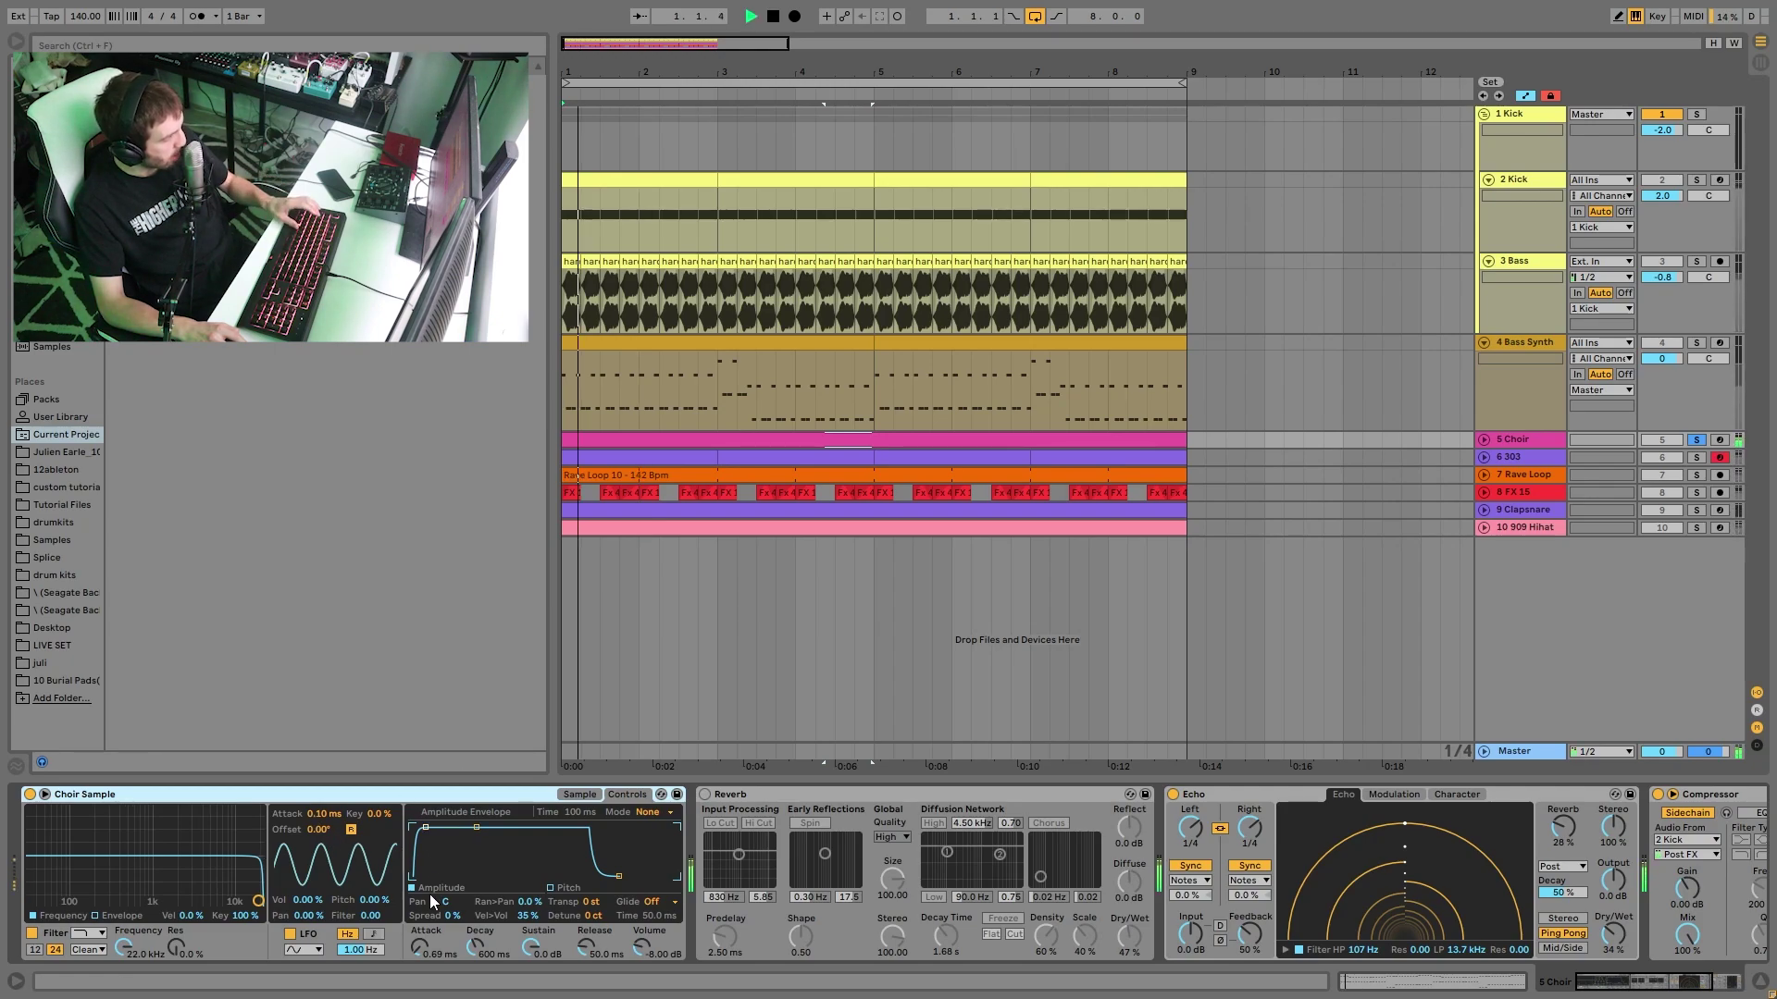
left_click_drag(424, 947, 425, 951)
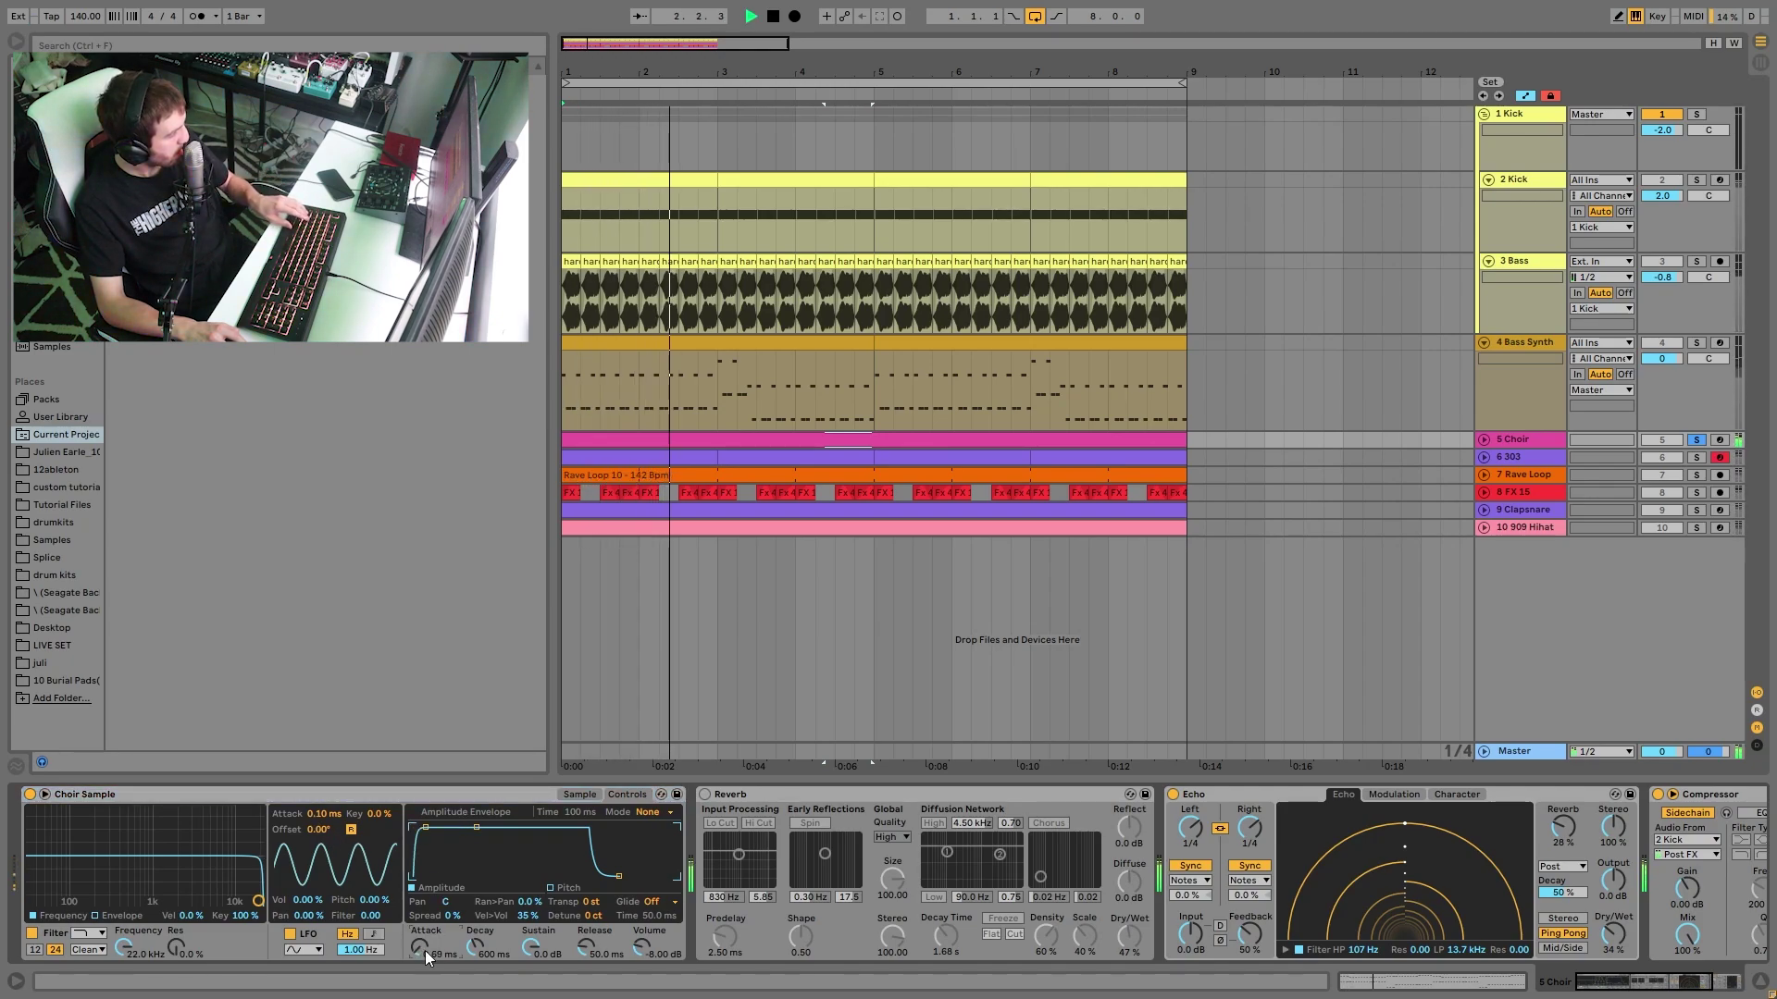
key("ctrl+z")
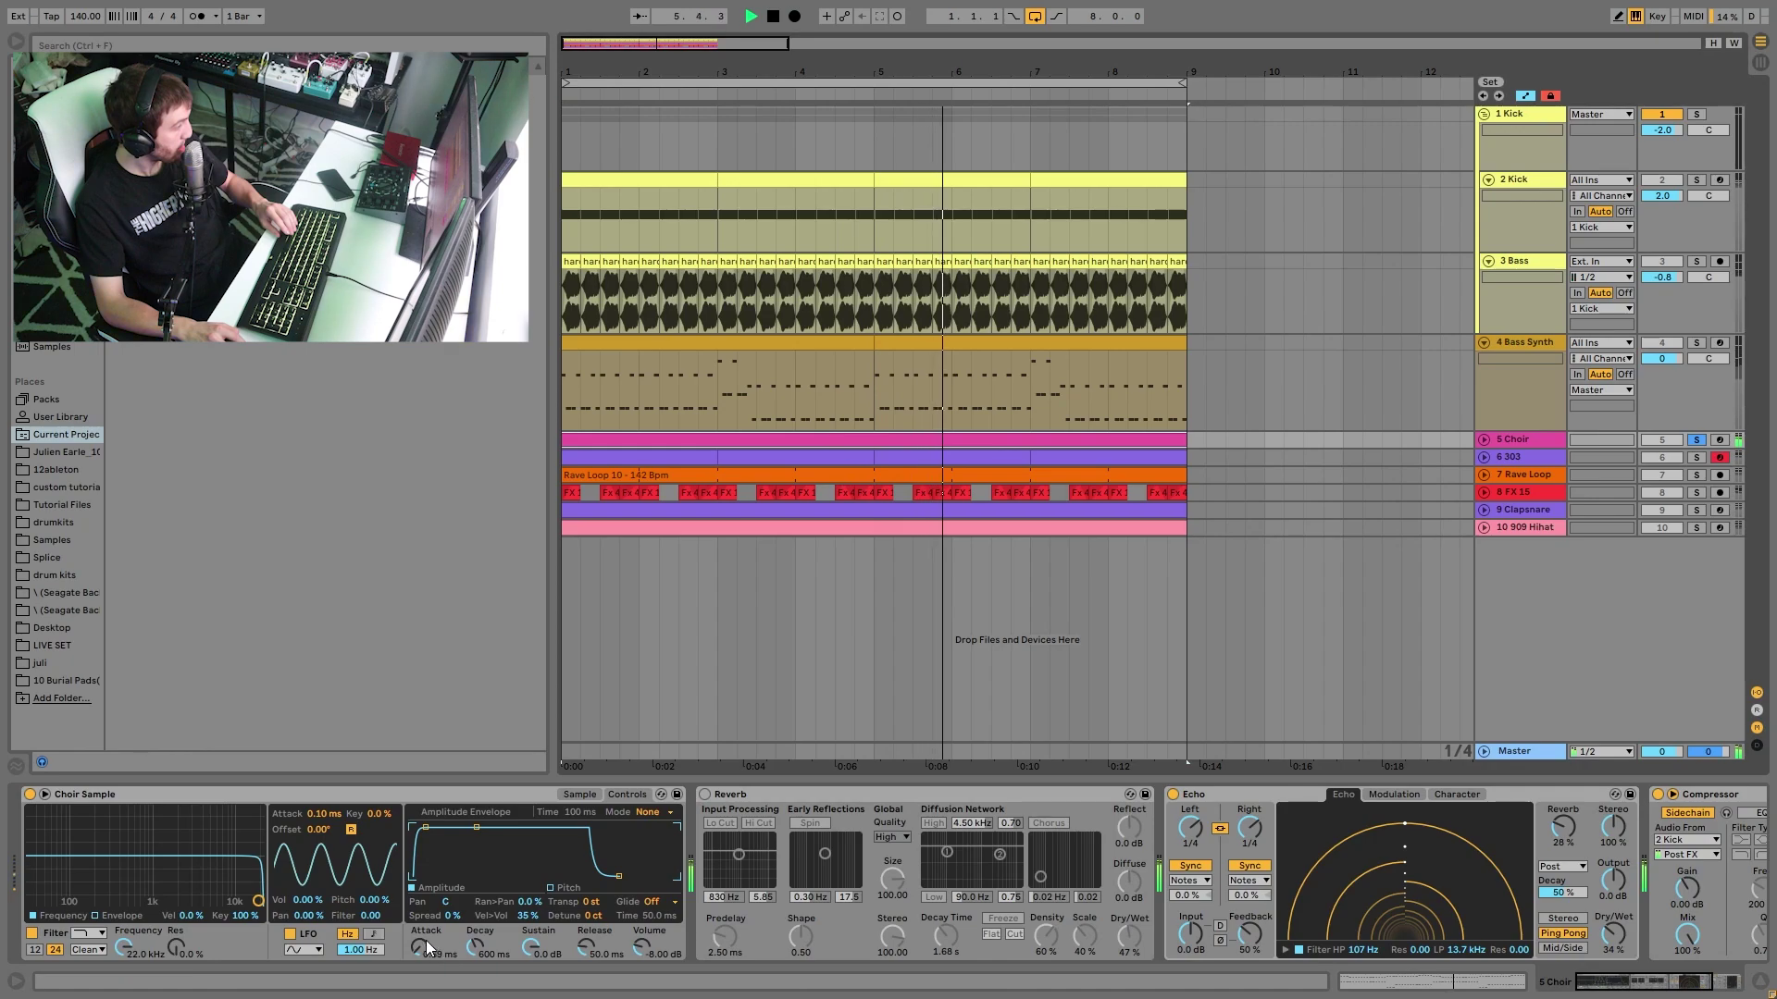
mouse_move(425, 940)
left_mouse_down()
mouse_move(425, 981)
mouse_move(425, 916)
left_mouse_up()
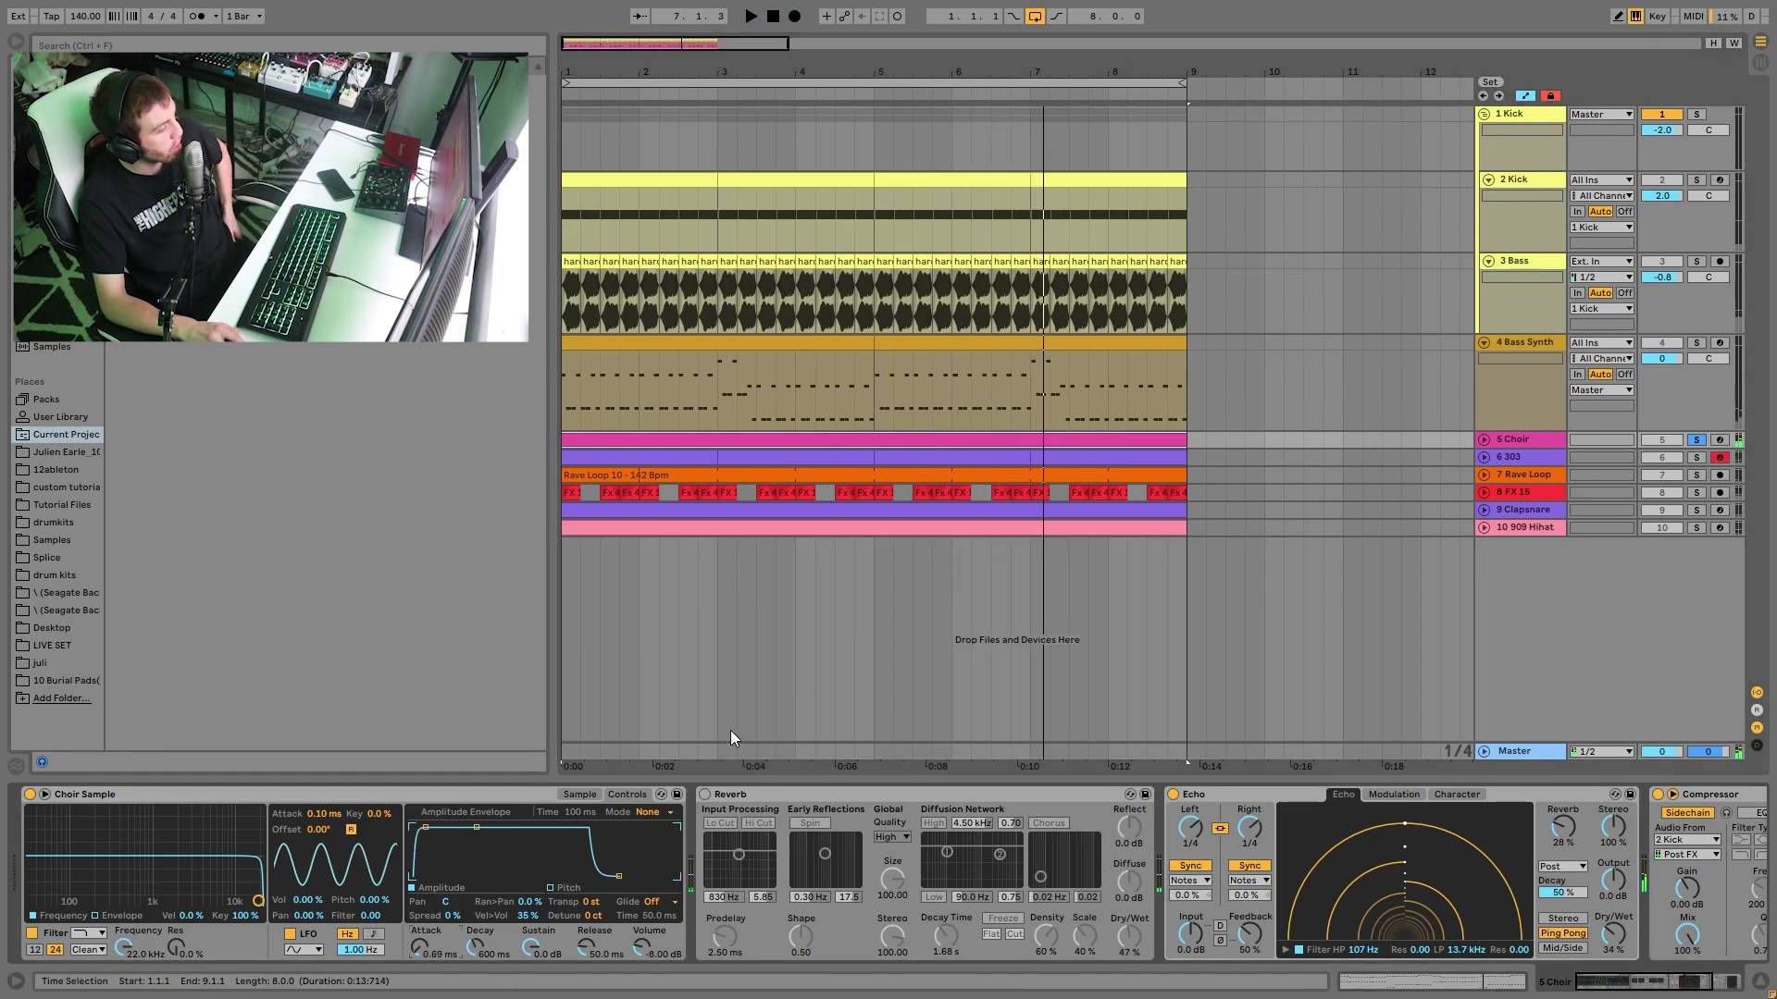
- Delete the disabled Reverb from the Choir track and play the track
left_click(758, 795)
key("Delete")
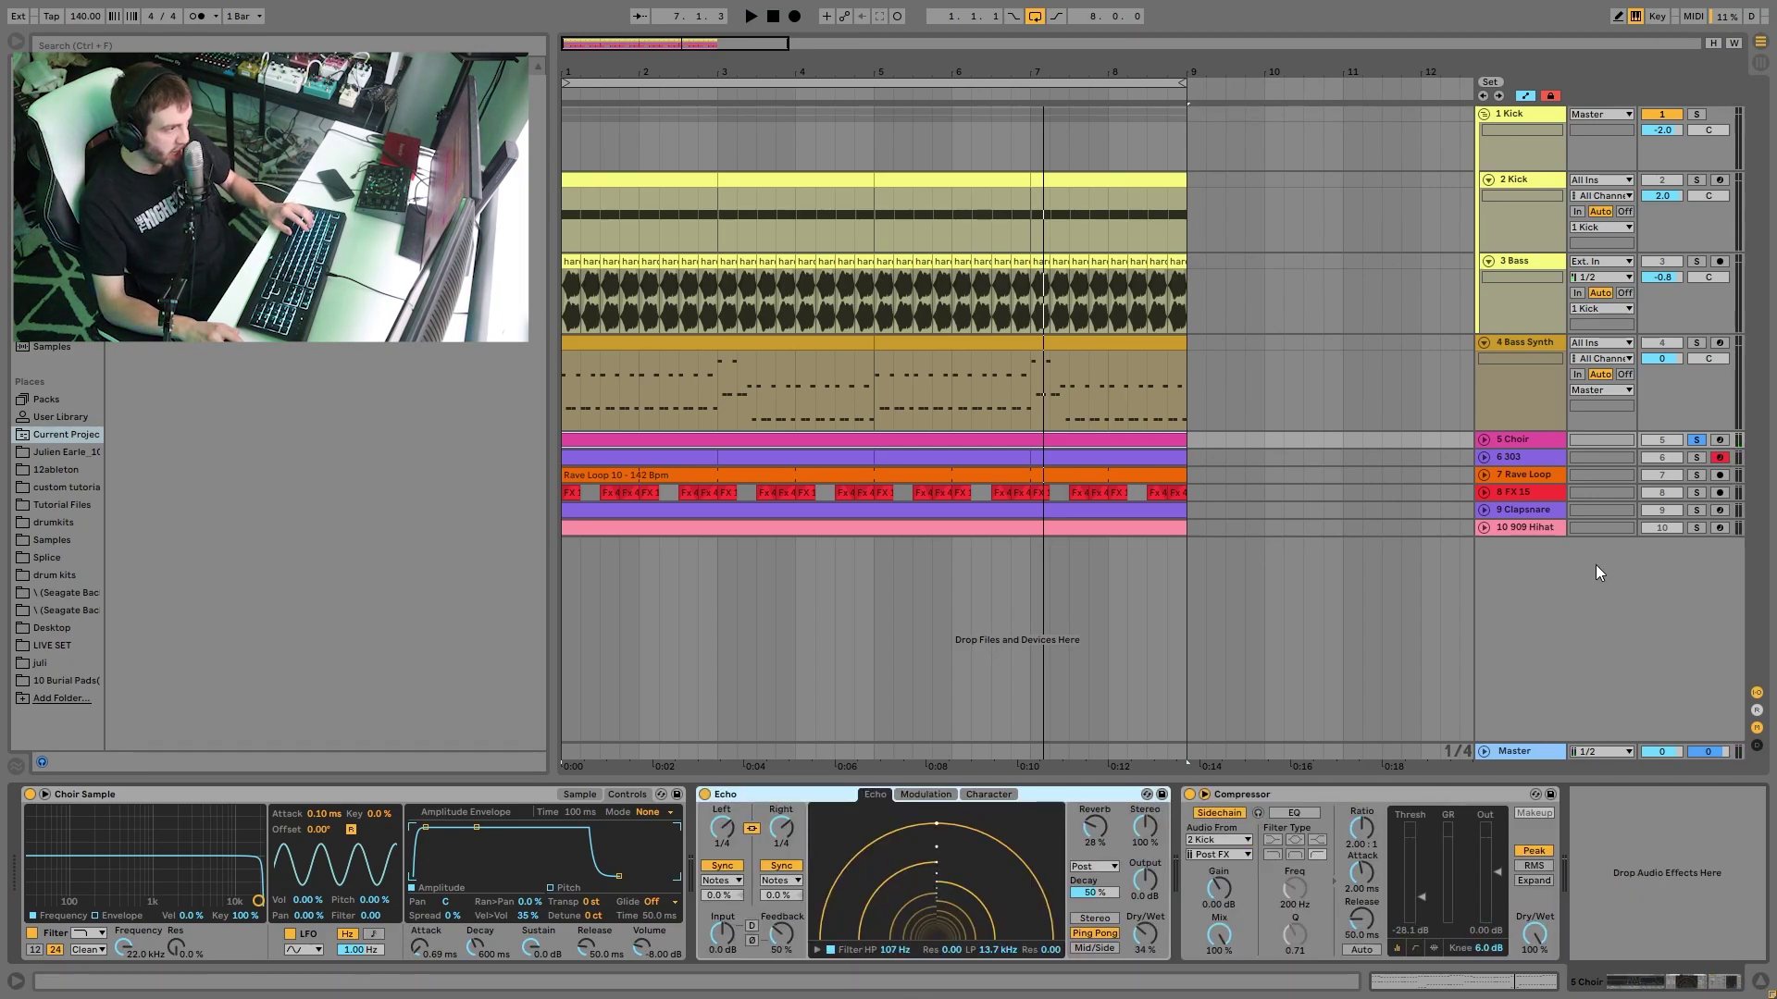
key("space")
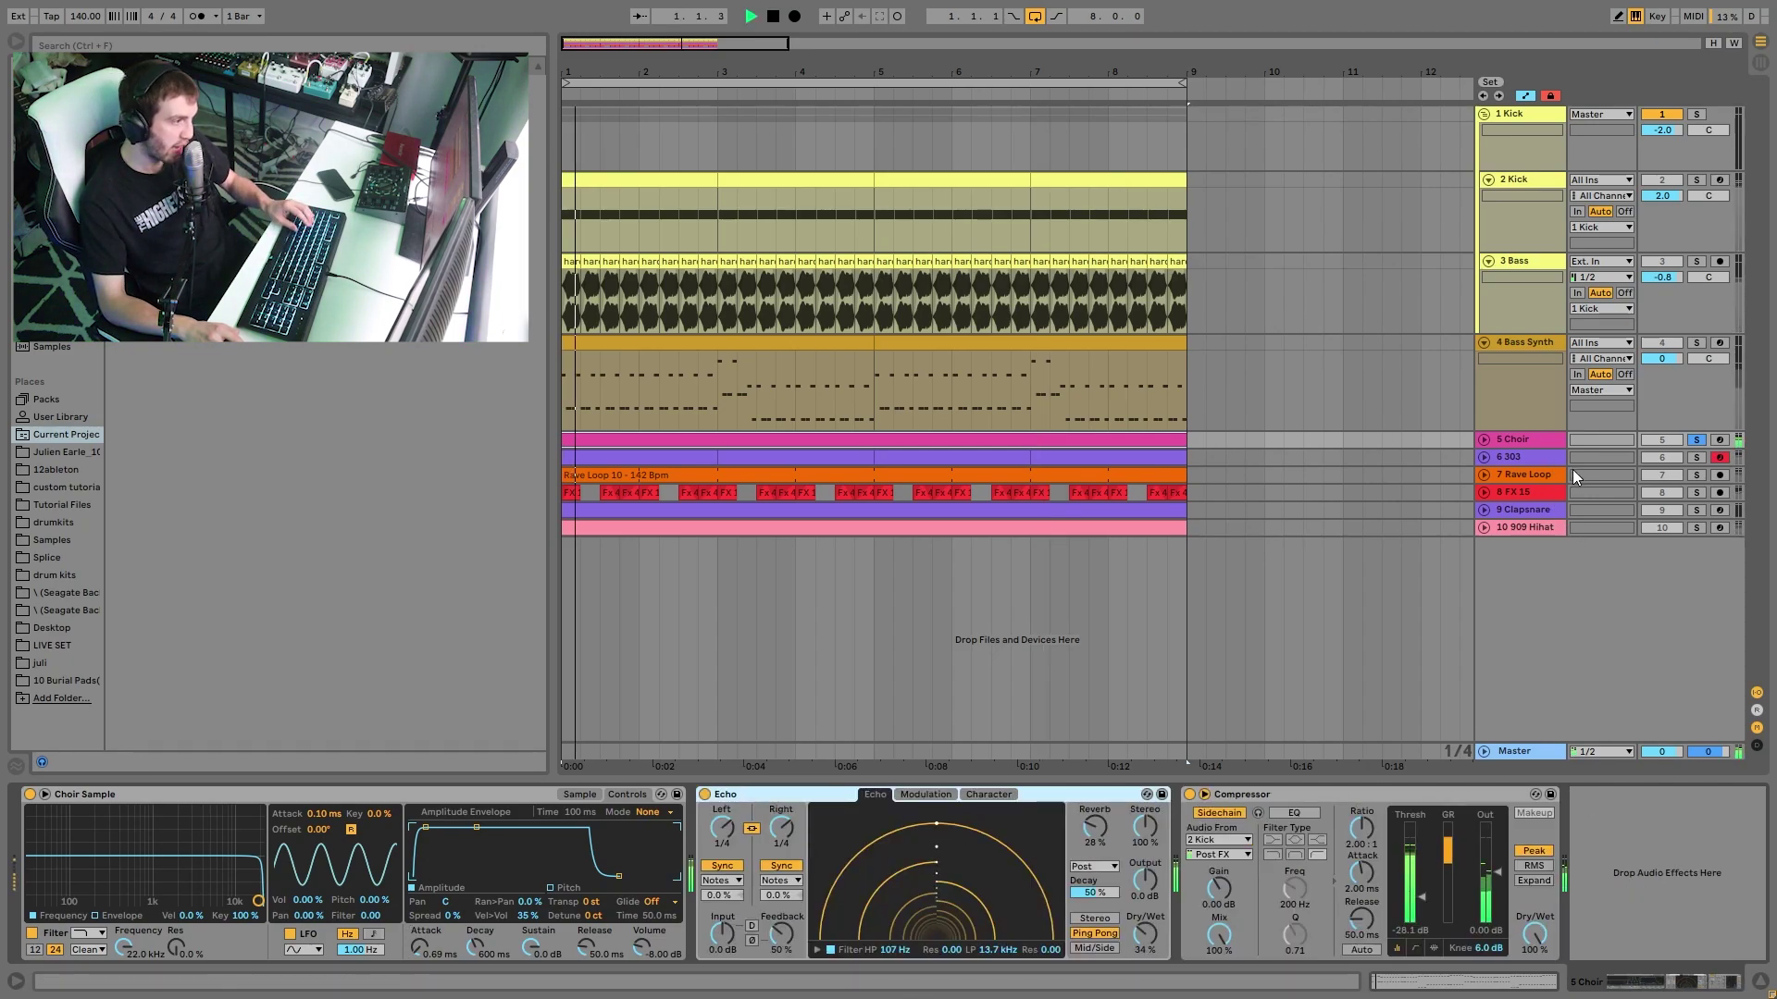
- Unsolo the Choir track to hear the full mix, and play the 303 track on its own
left_click(1696, 442)
key("space")
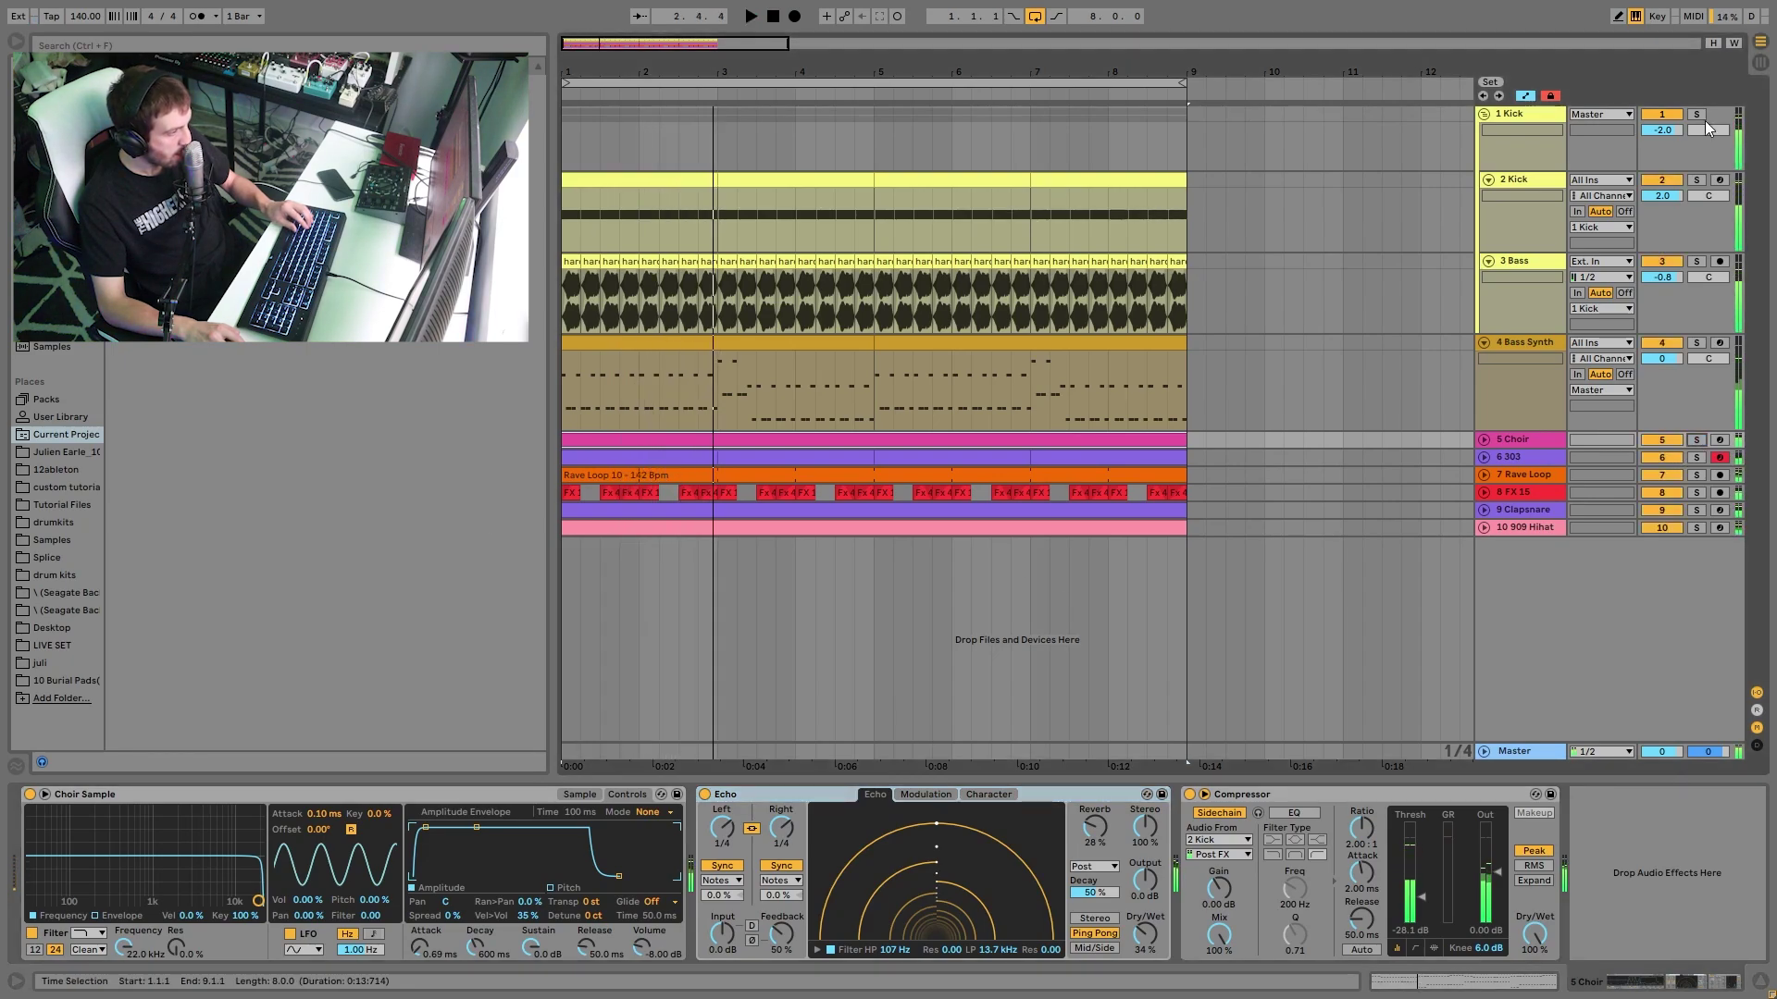
left_click(1696, 457)
key("space")
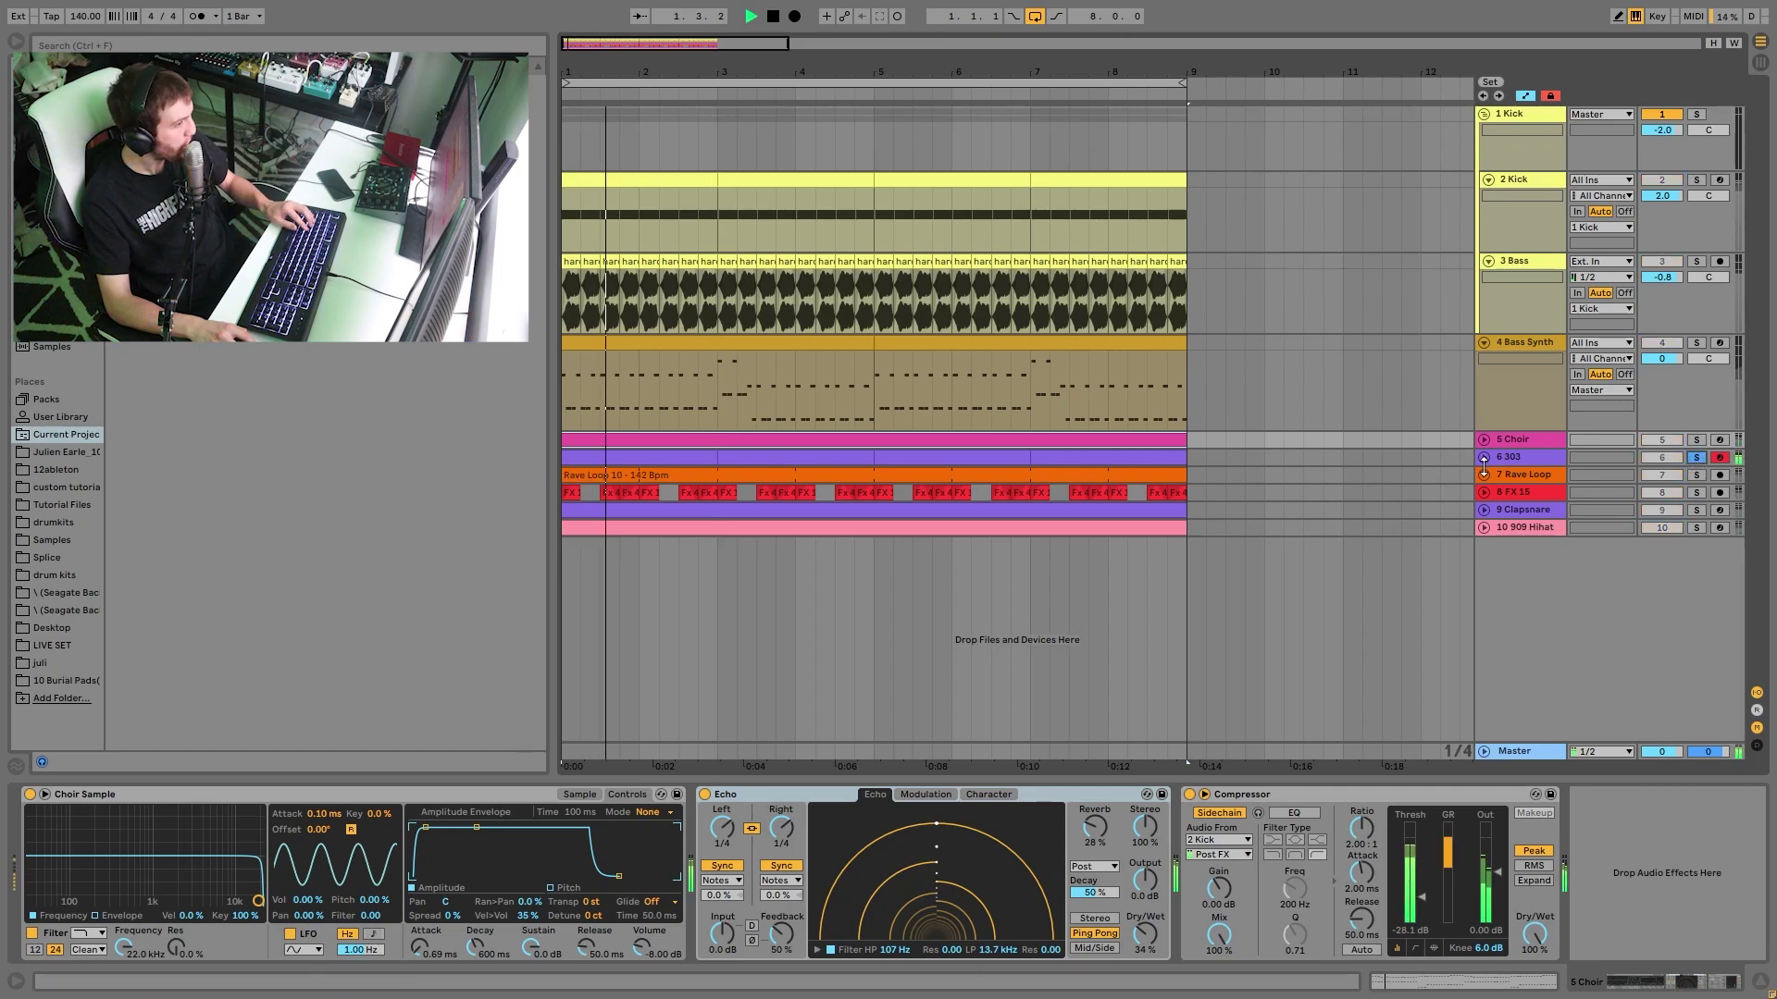
- Unfold the 303 track and expand its collapsed Echo, Reverb, Overdrive and Saturator devices during playback
left_click(1517, 459)
left_click(1484, 457)
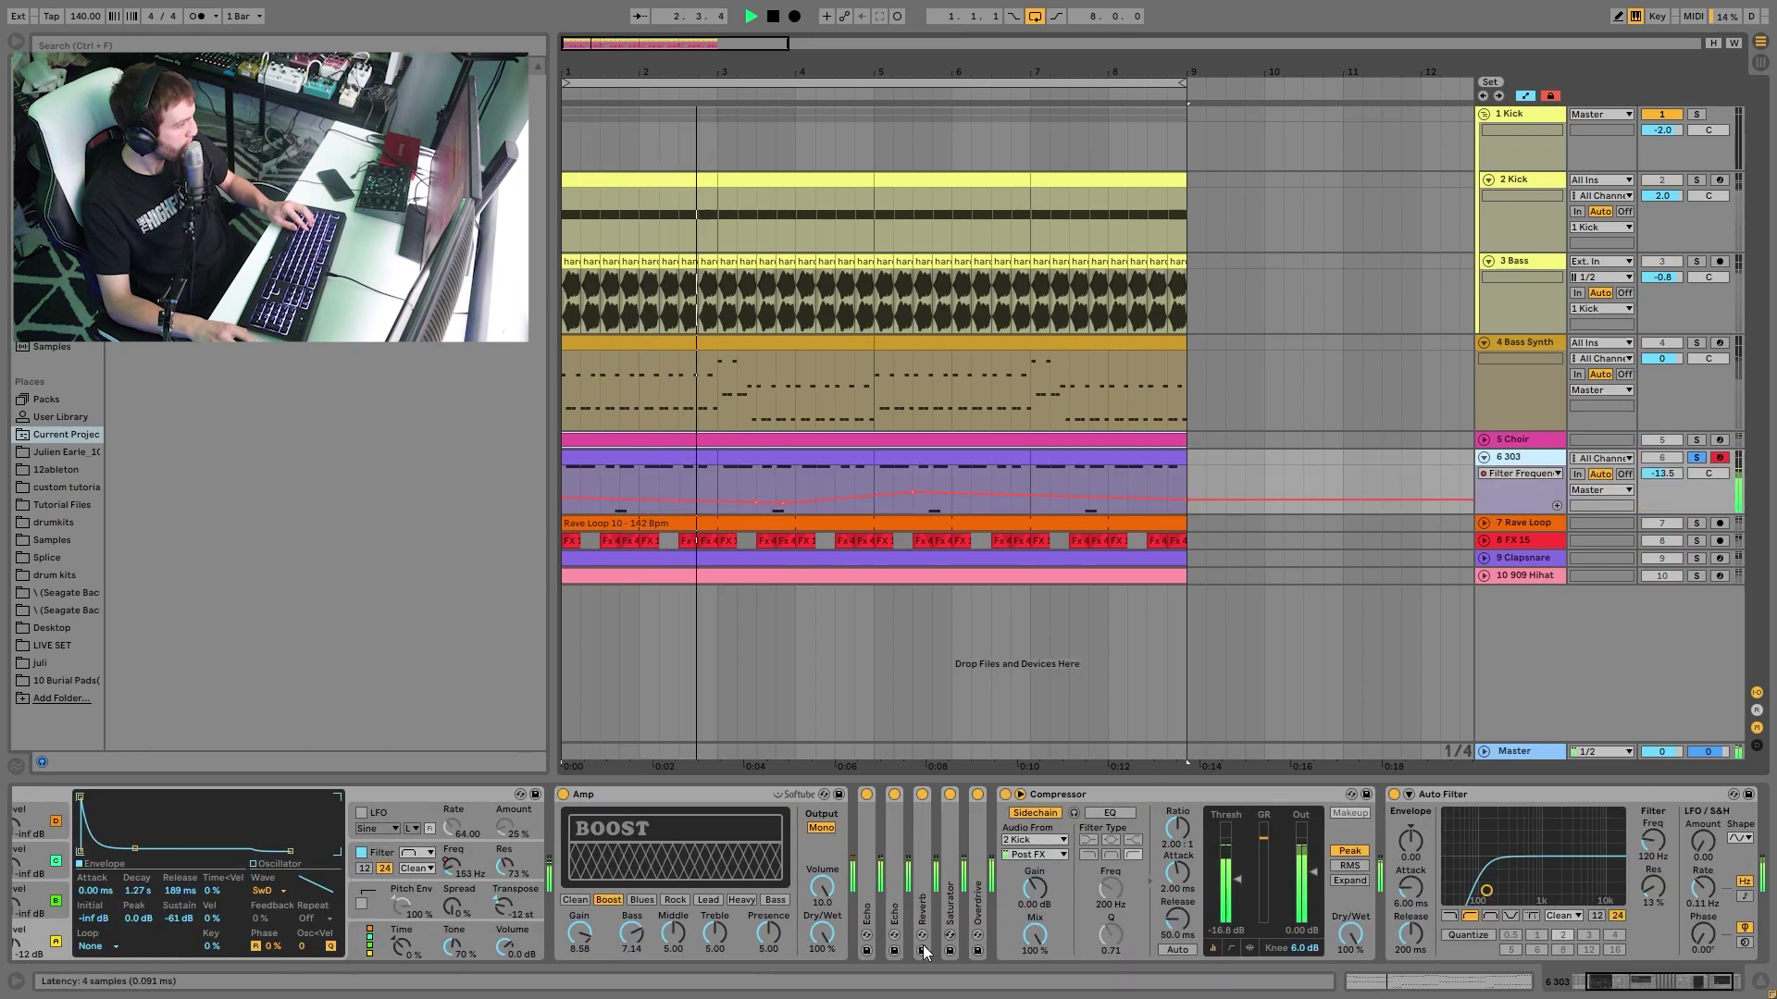
double_click(863, 898)
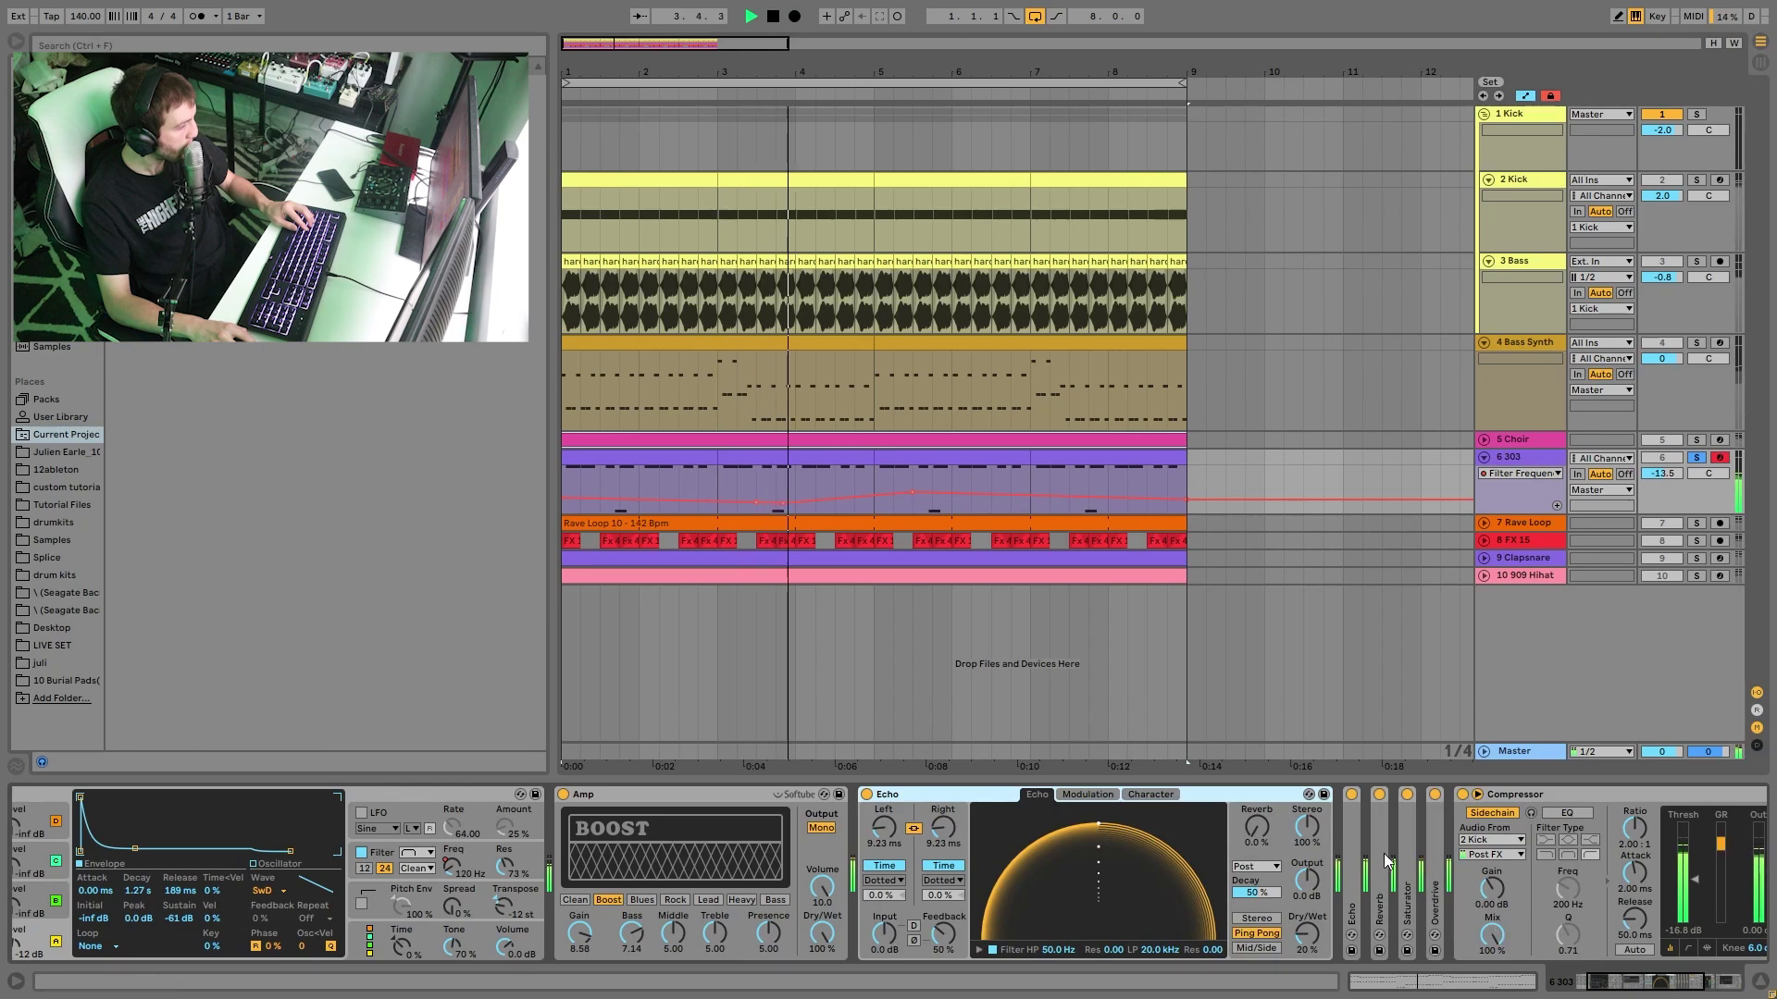
double_click(1349, 842)
scroll(1573, 888, "right", 5)
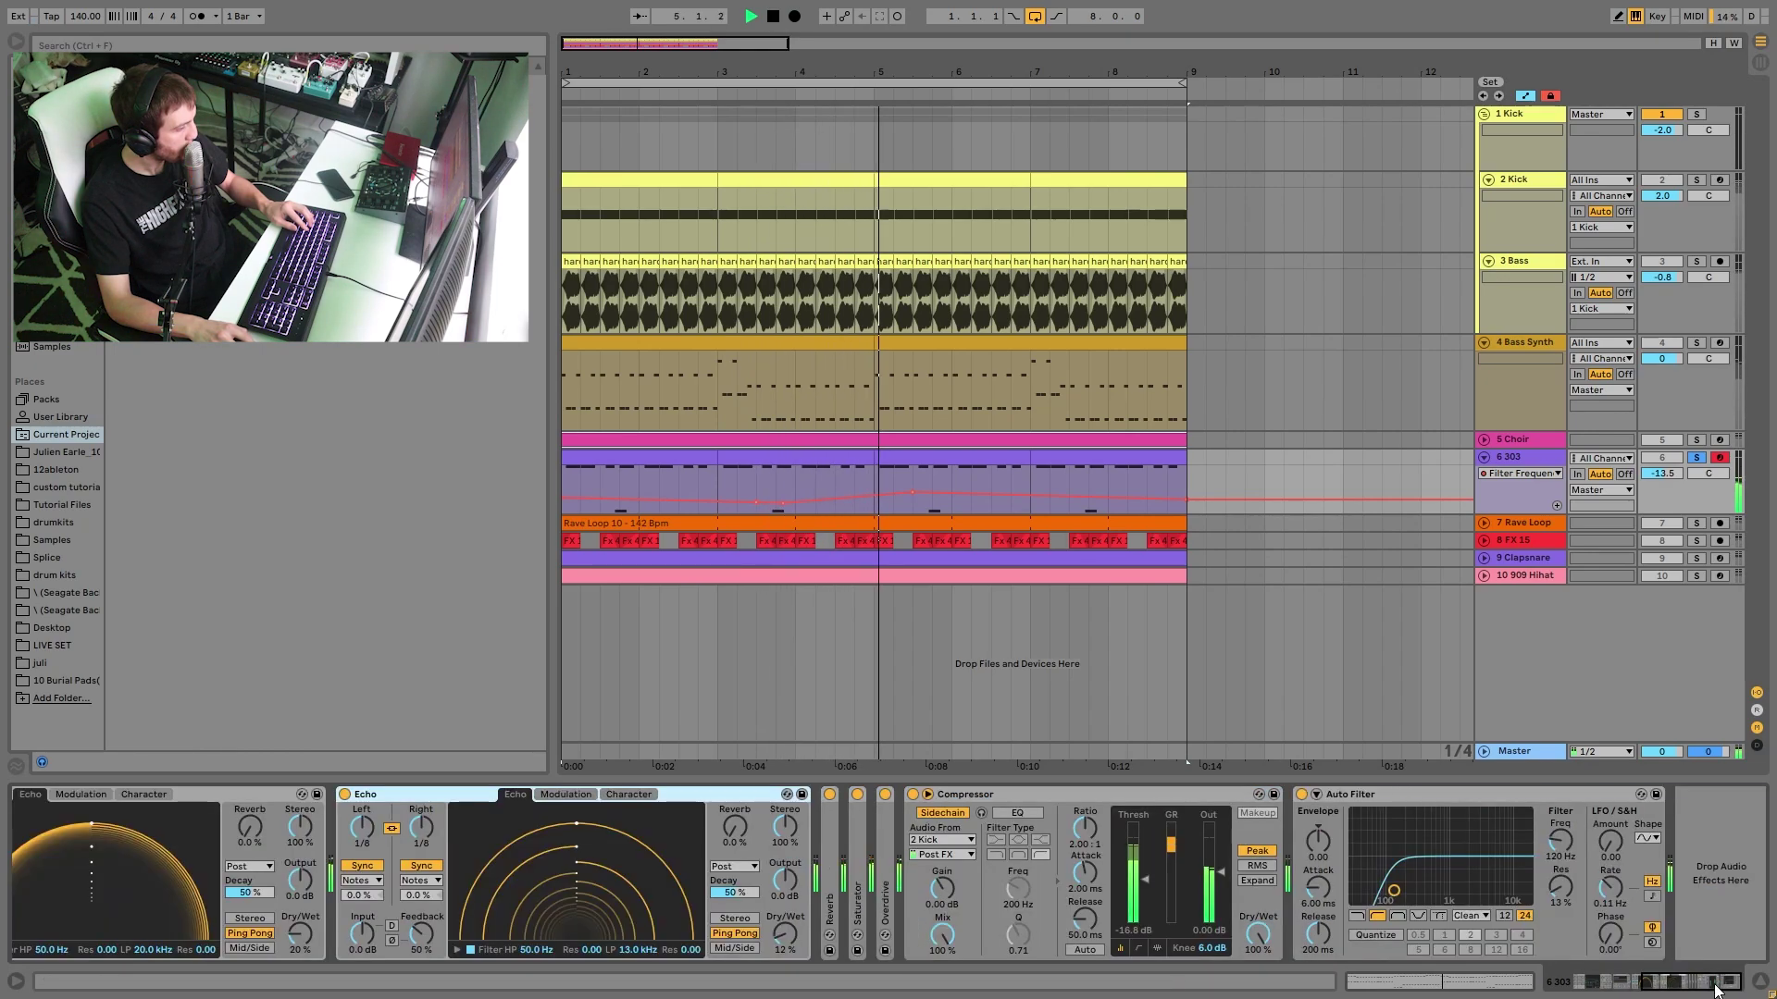
double_click(830, 888)
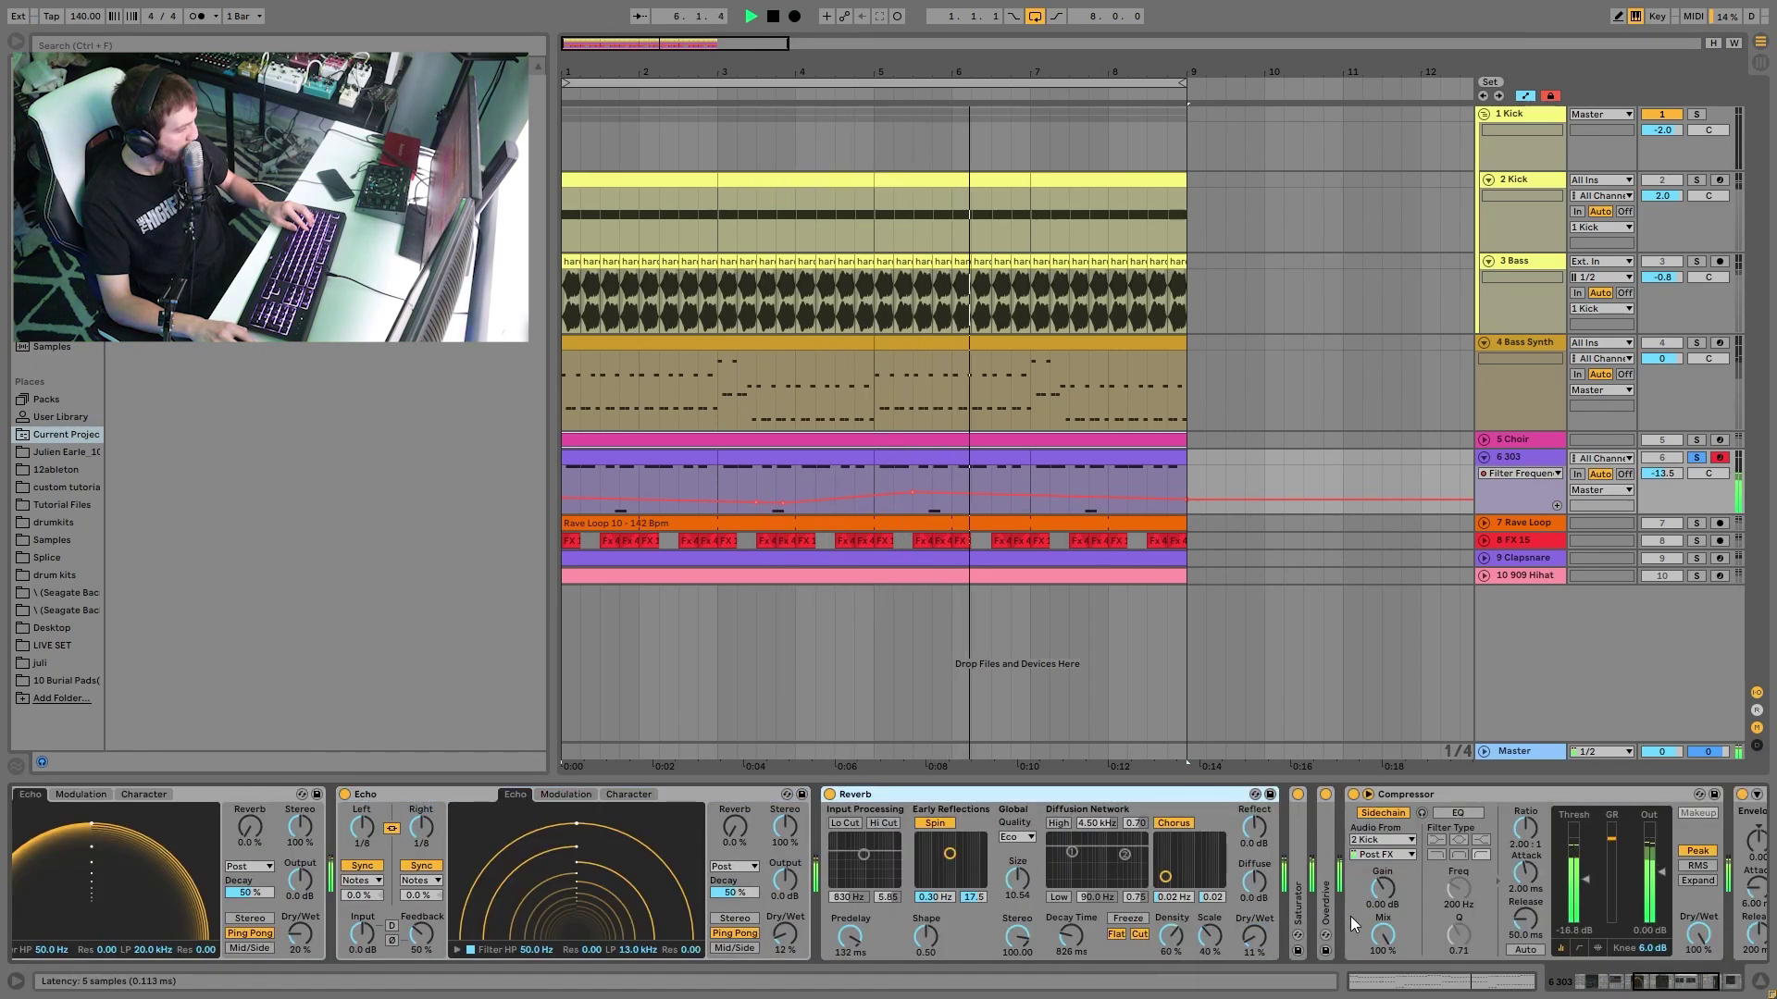
double_click(1329, 881)
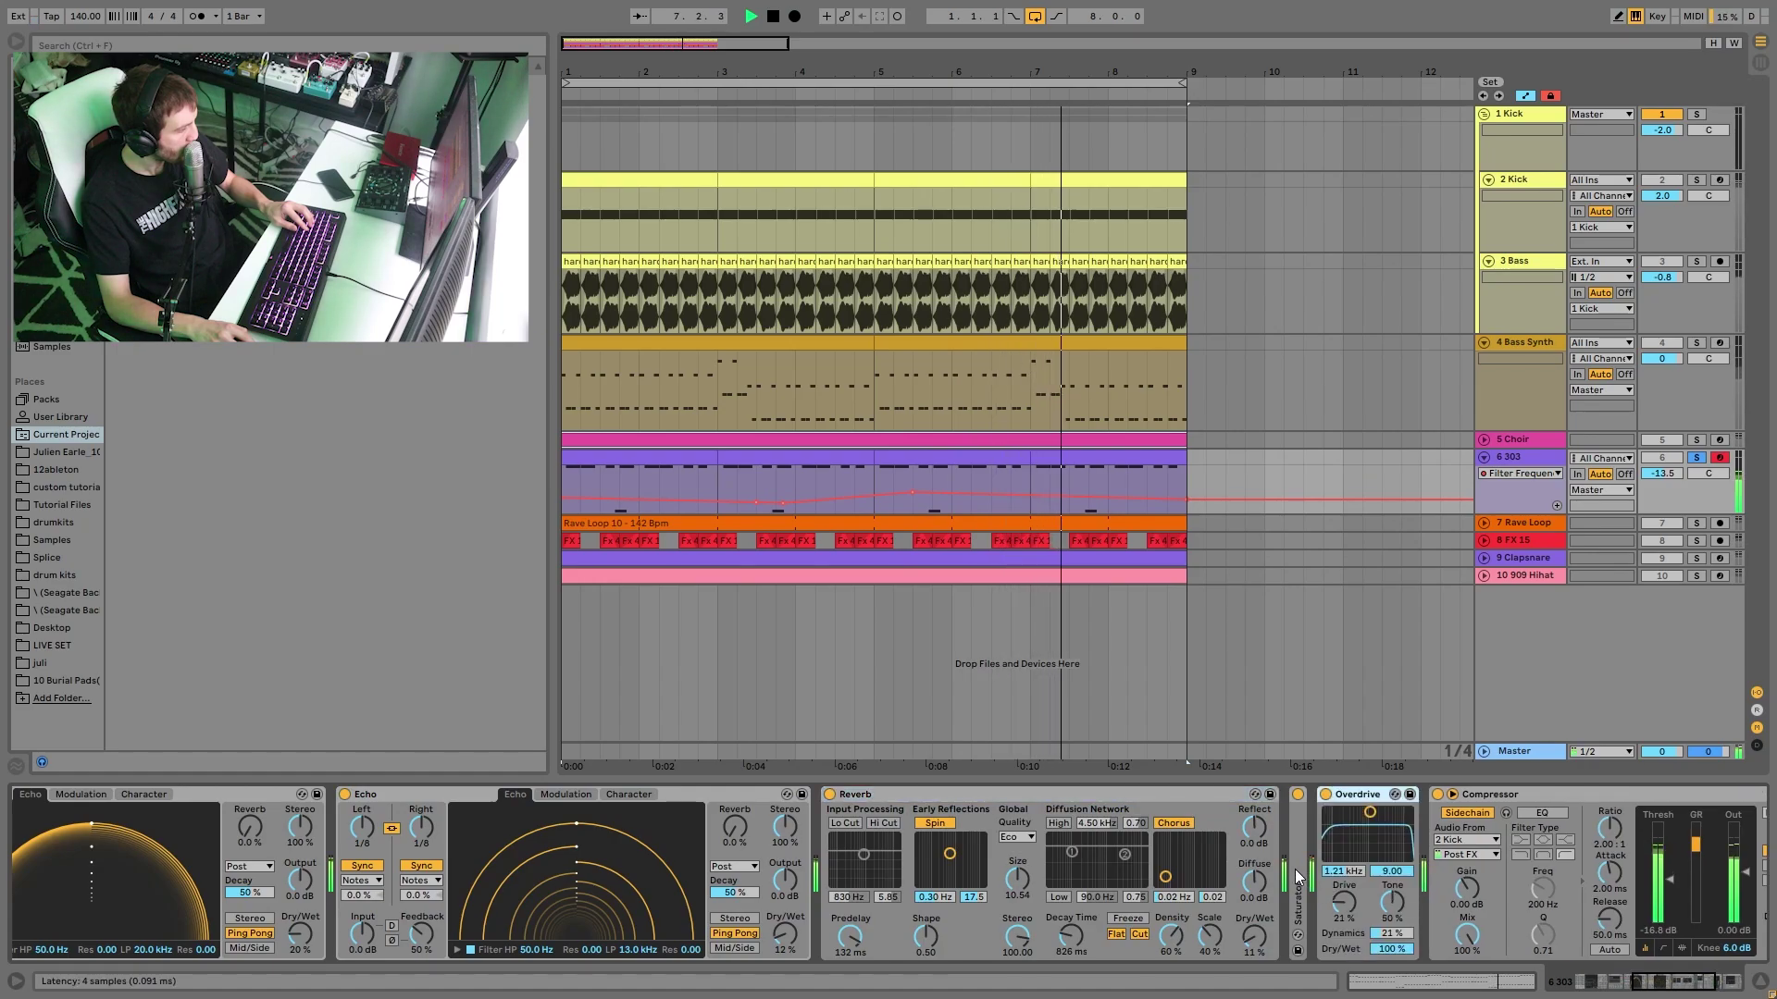
double_click(1299, 881)
scroll(1277, 906, "left", 10)
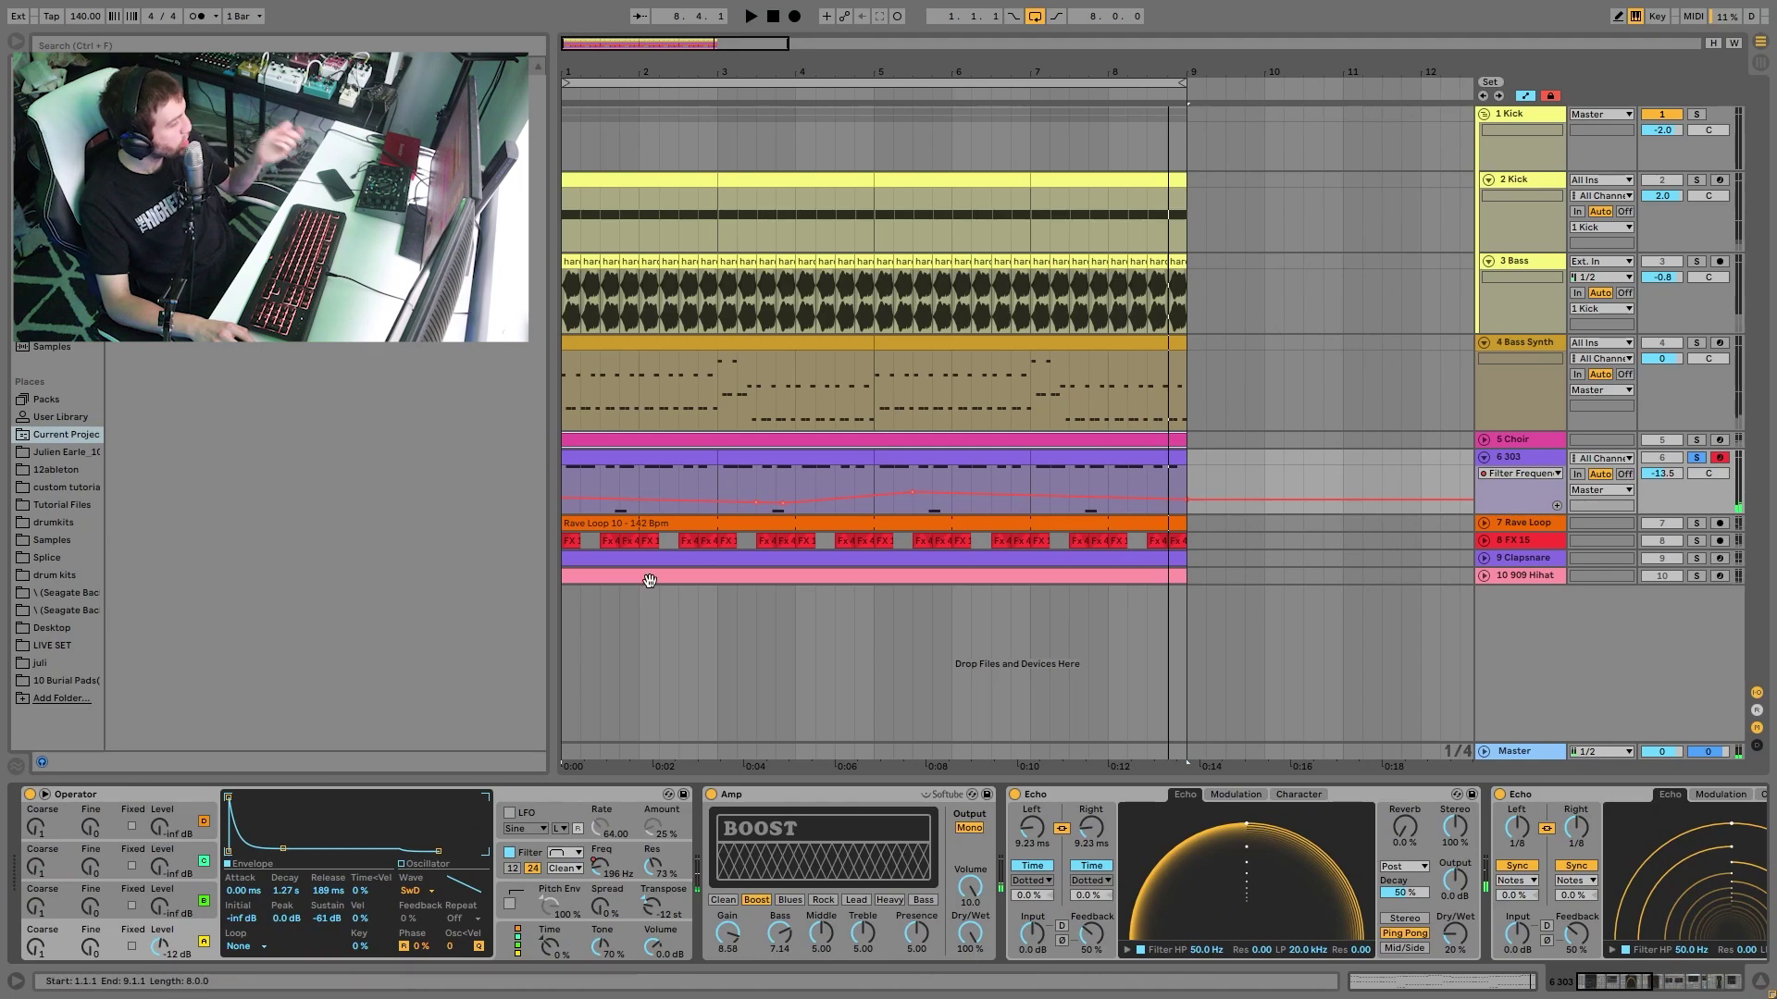
- Check the notes of the first 303 clip, and play the Choir and Bass Synth soloed together
double_click(620, 458)
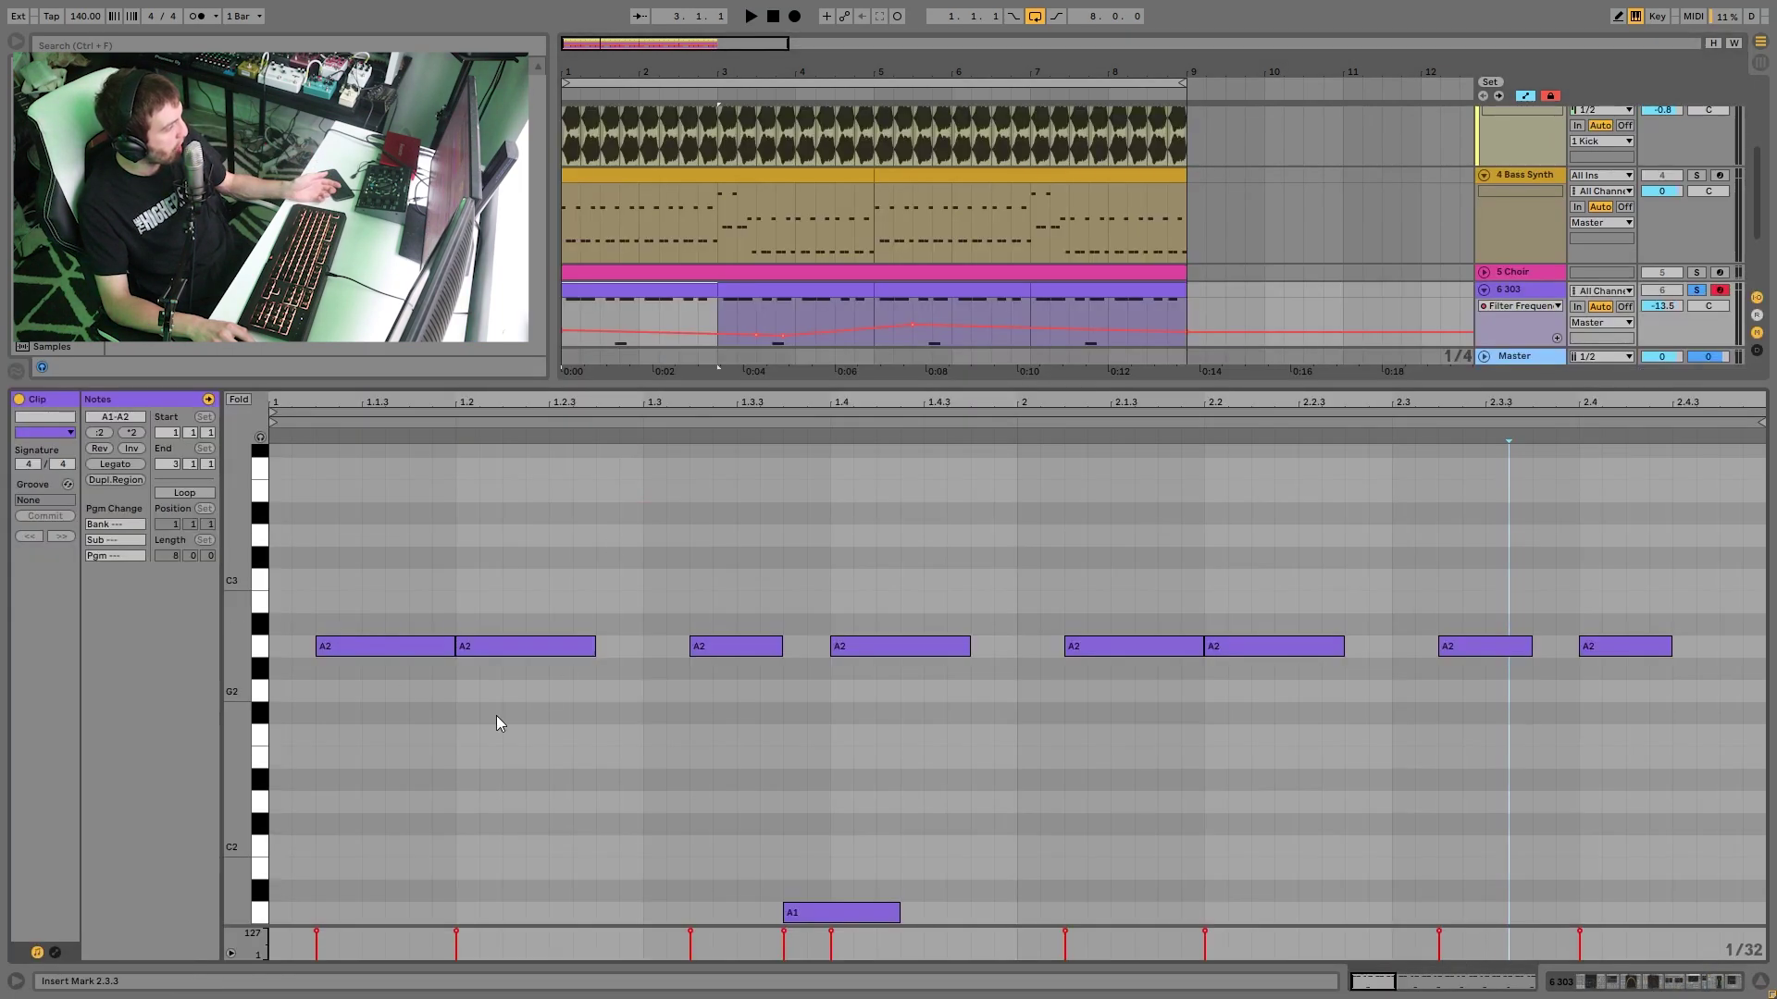
double_click(1519, 287)
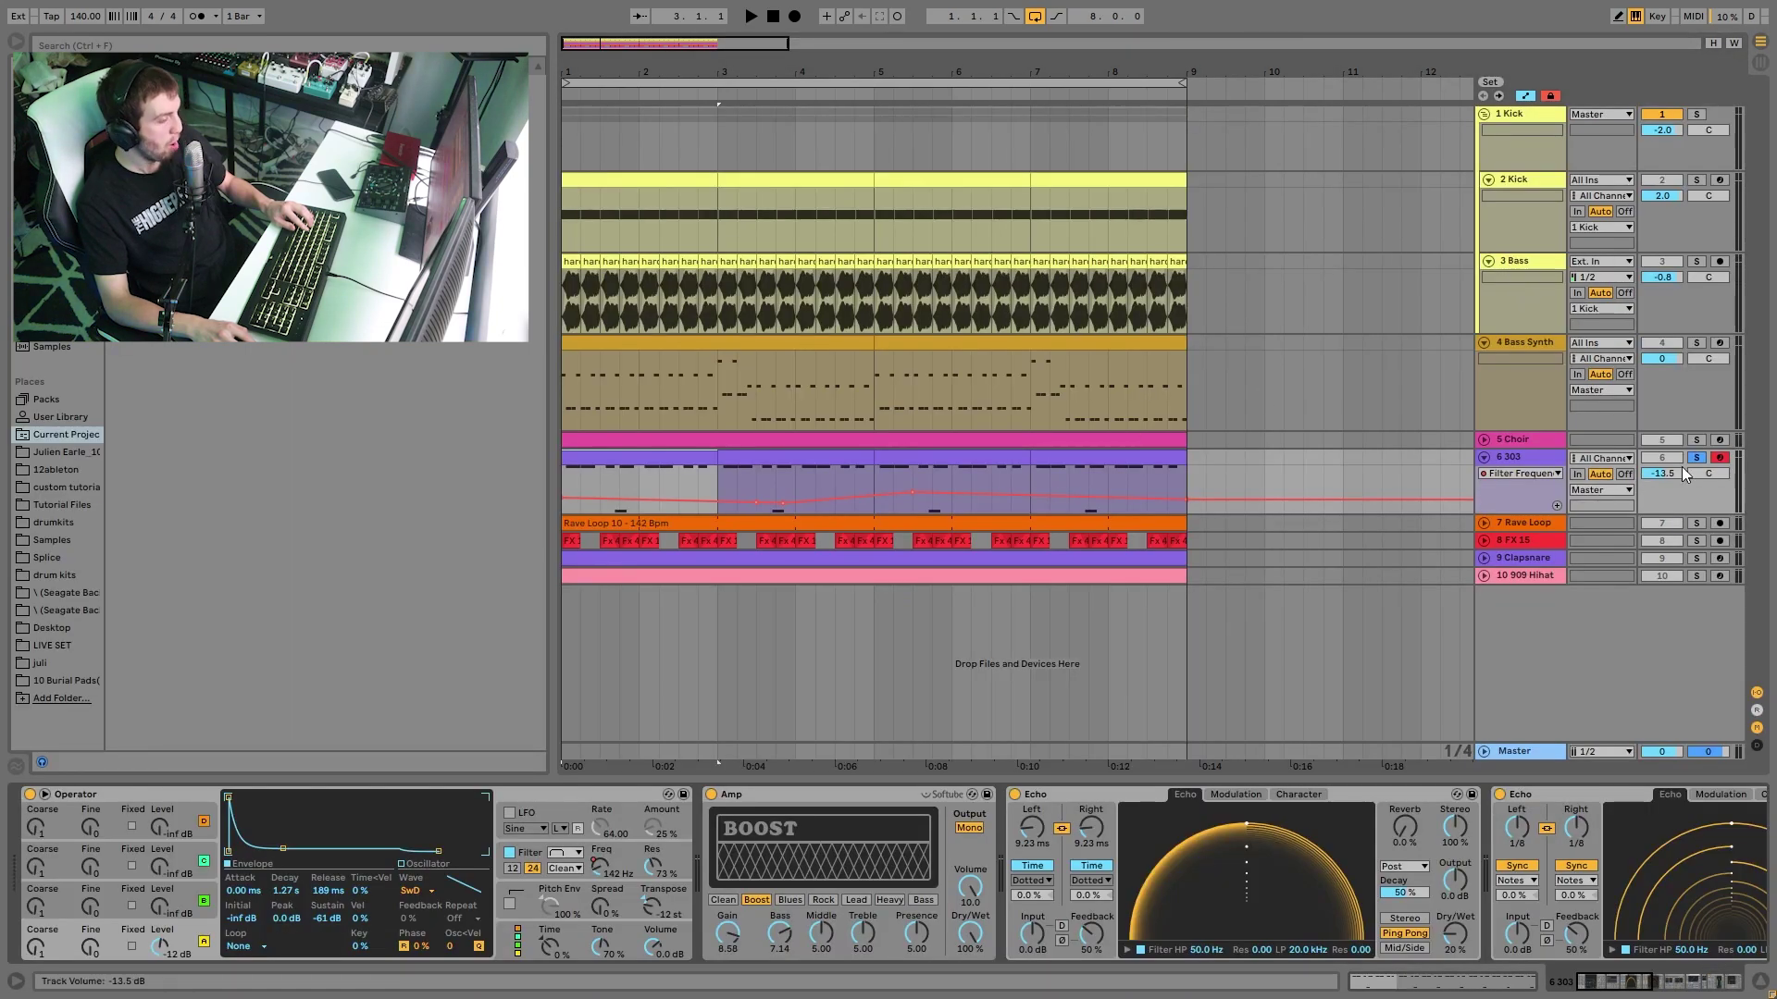
left_click(1699, 441)
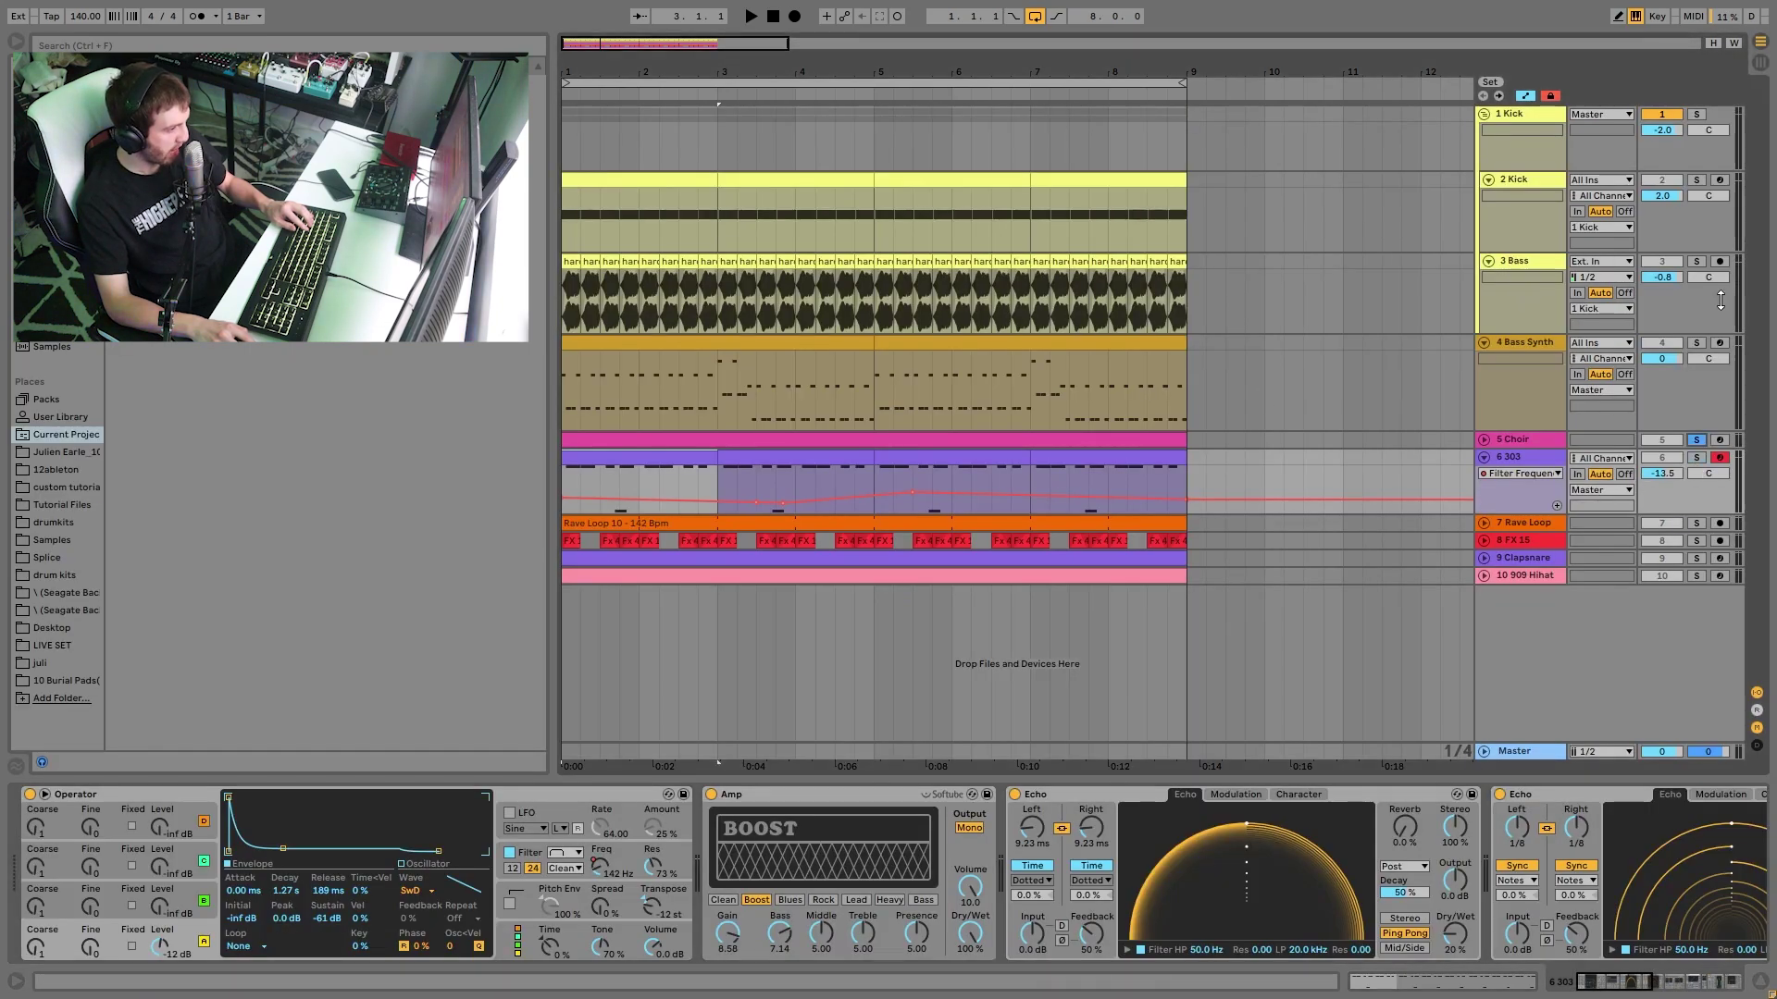
left_click(1706, 355)
left_click(1697, 343, "ctrl")
key("space")
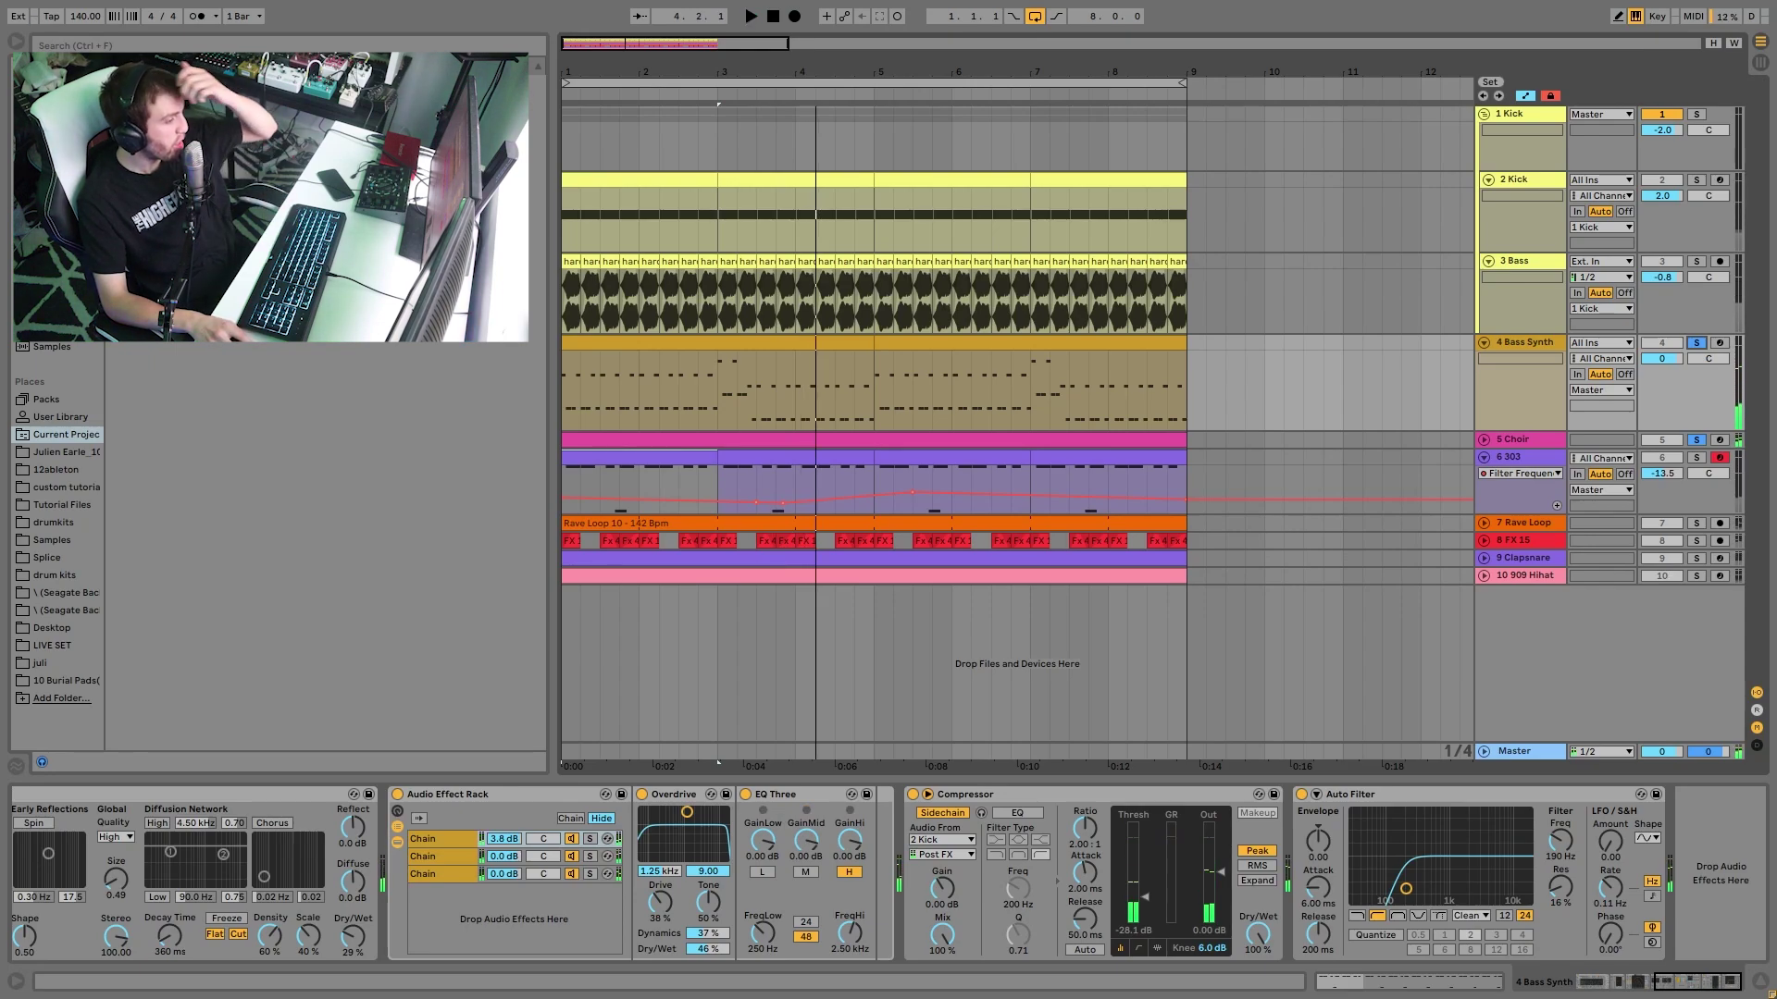
- Add the 303 to the soloed Bass Synth and Choir, and play them while viewing the first 303 clip's notes
left_click(1697, 458)
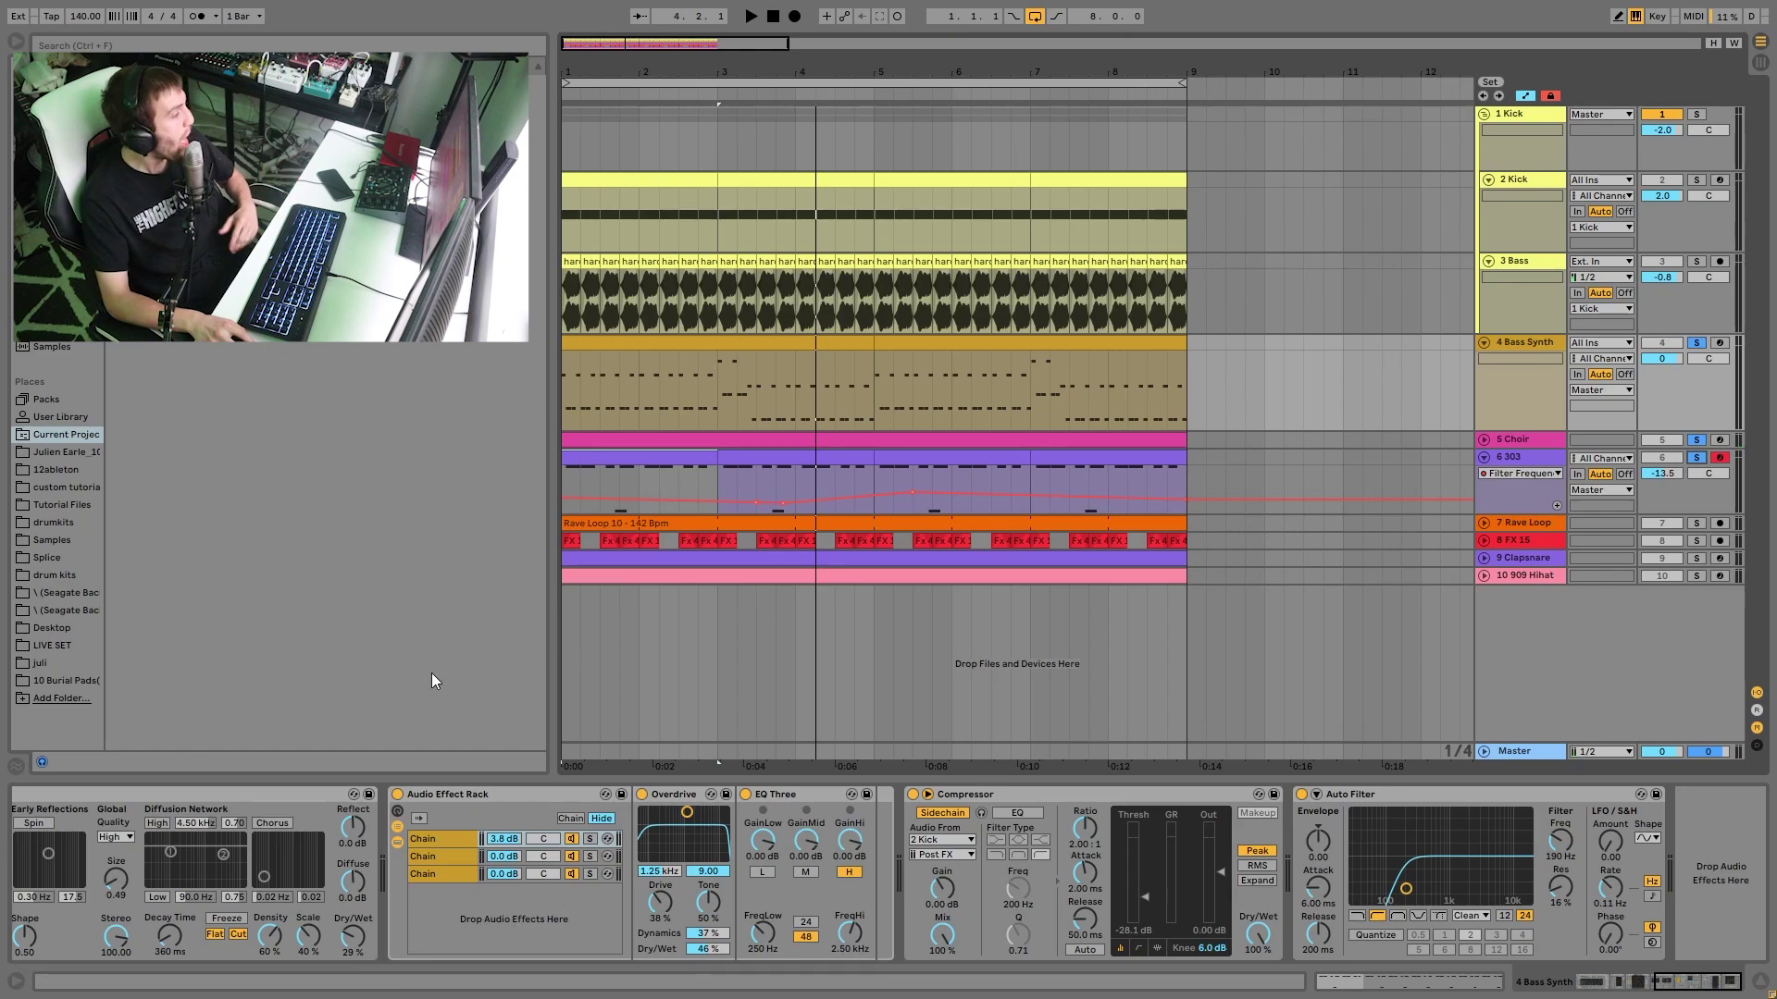
left_click(600, 440)
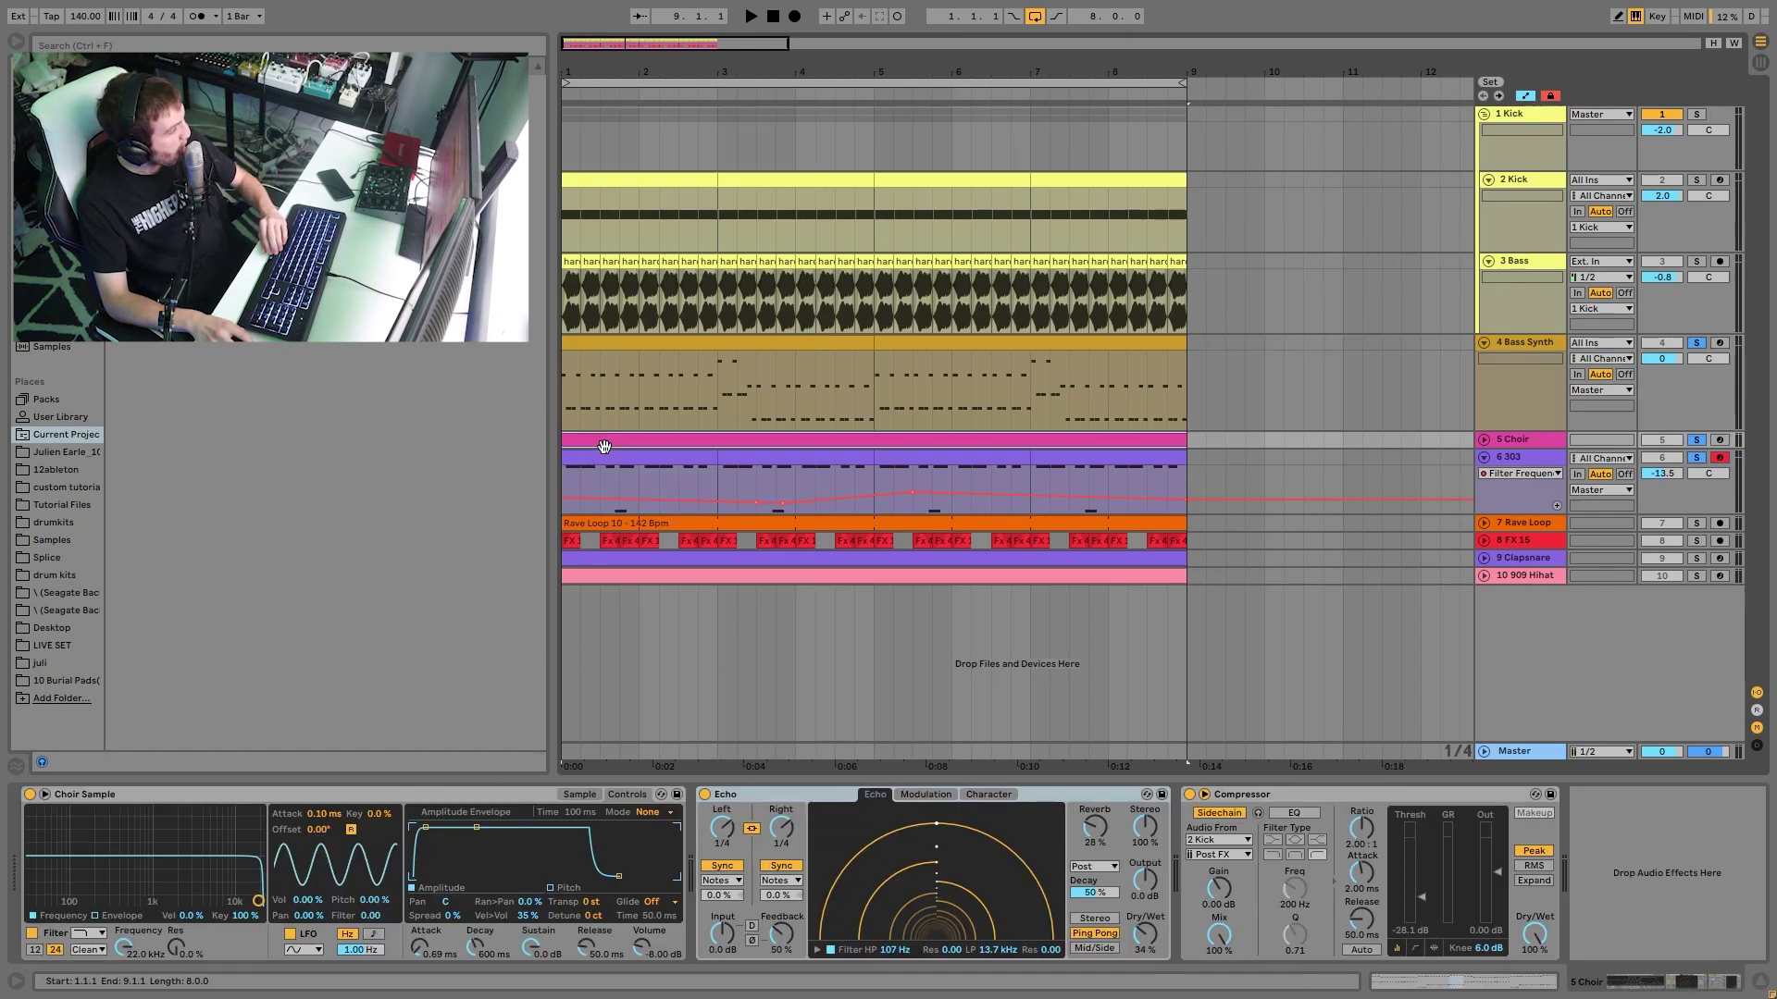
double_click(623, 455)
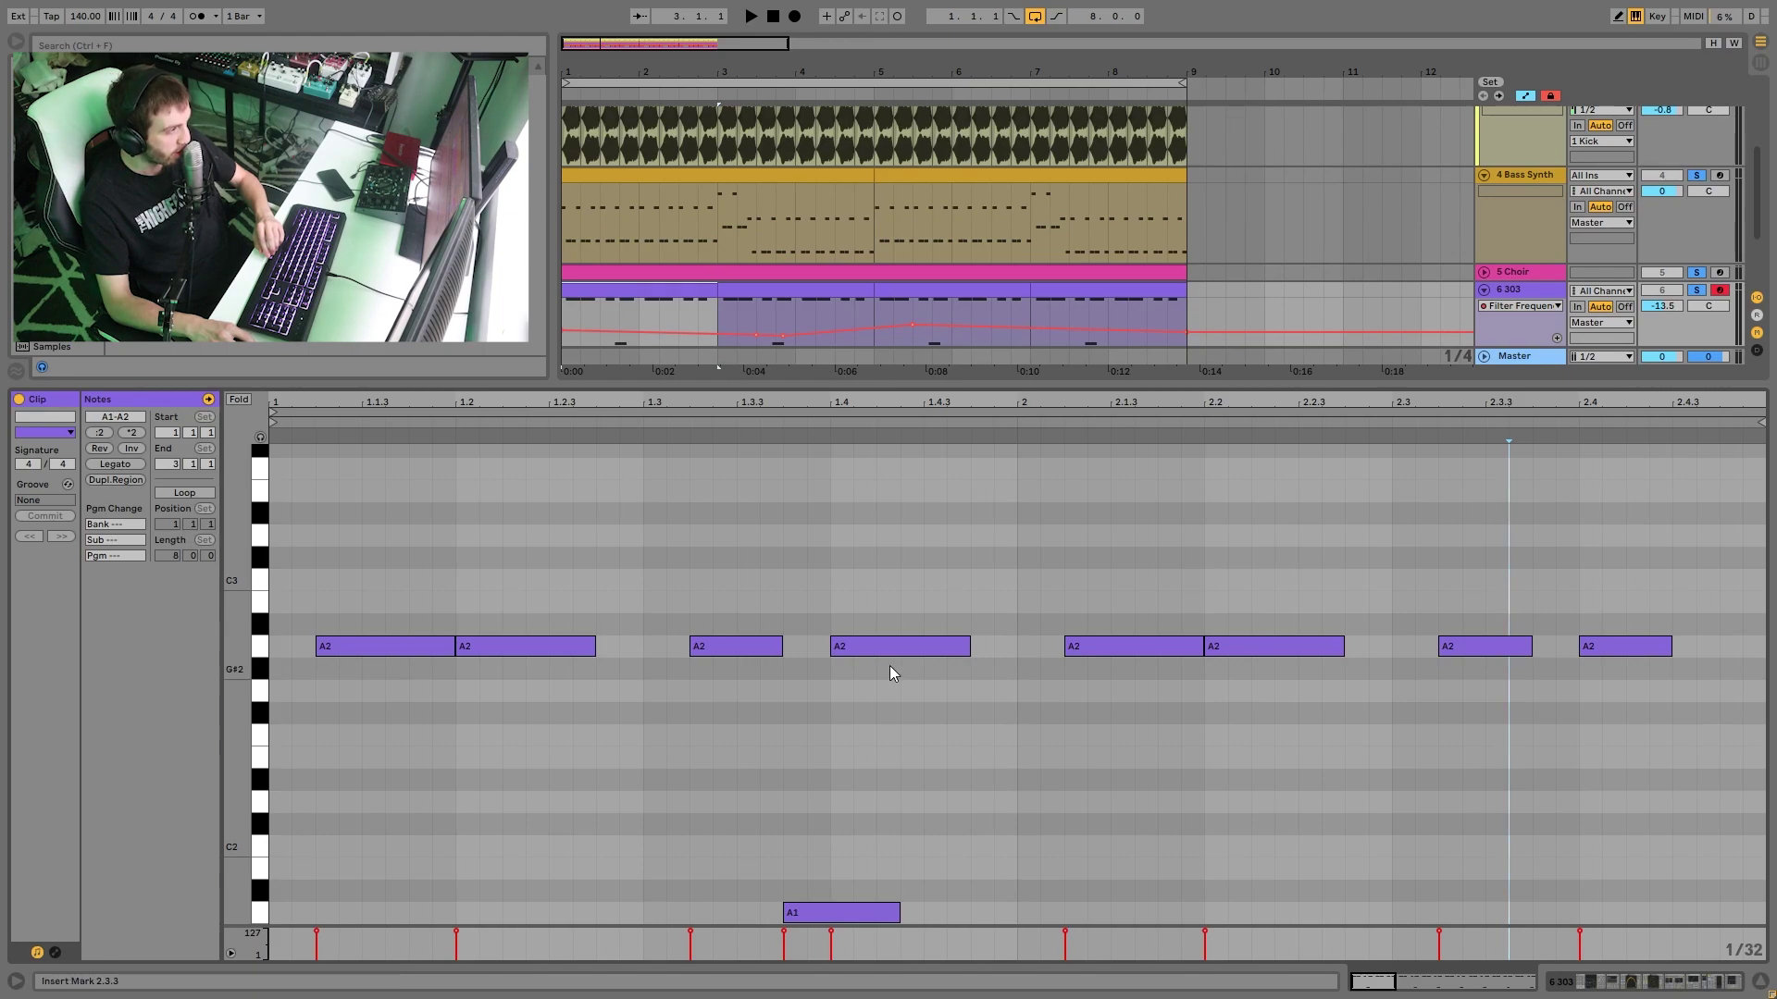
key("space")
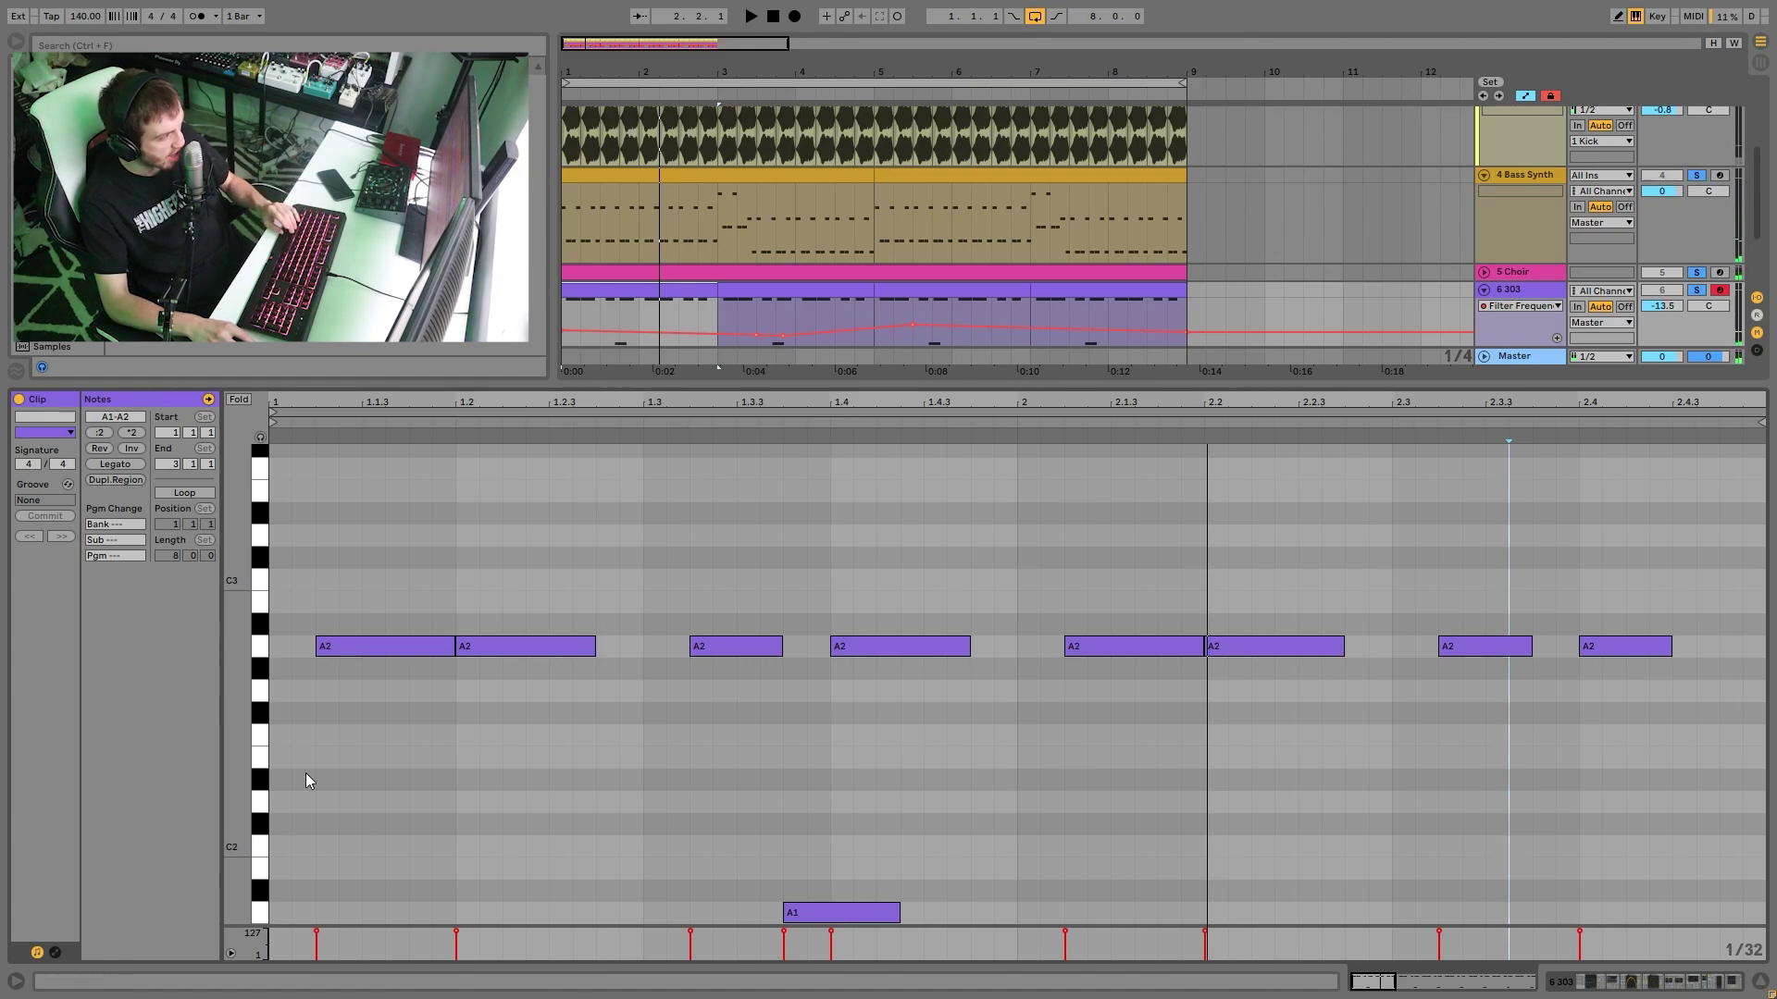
key("space")
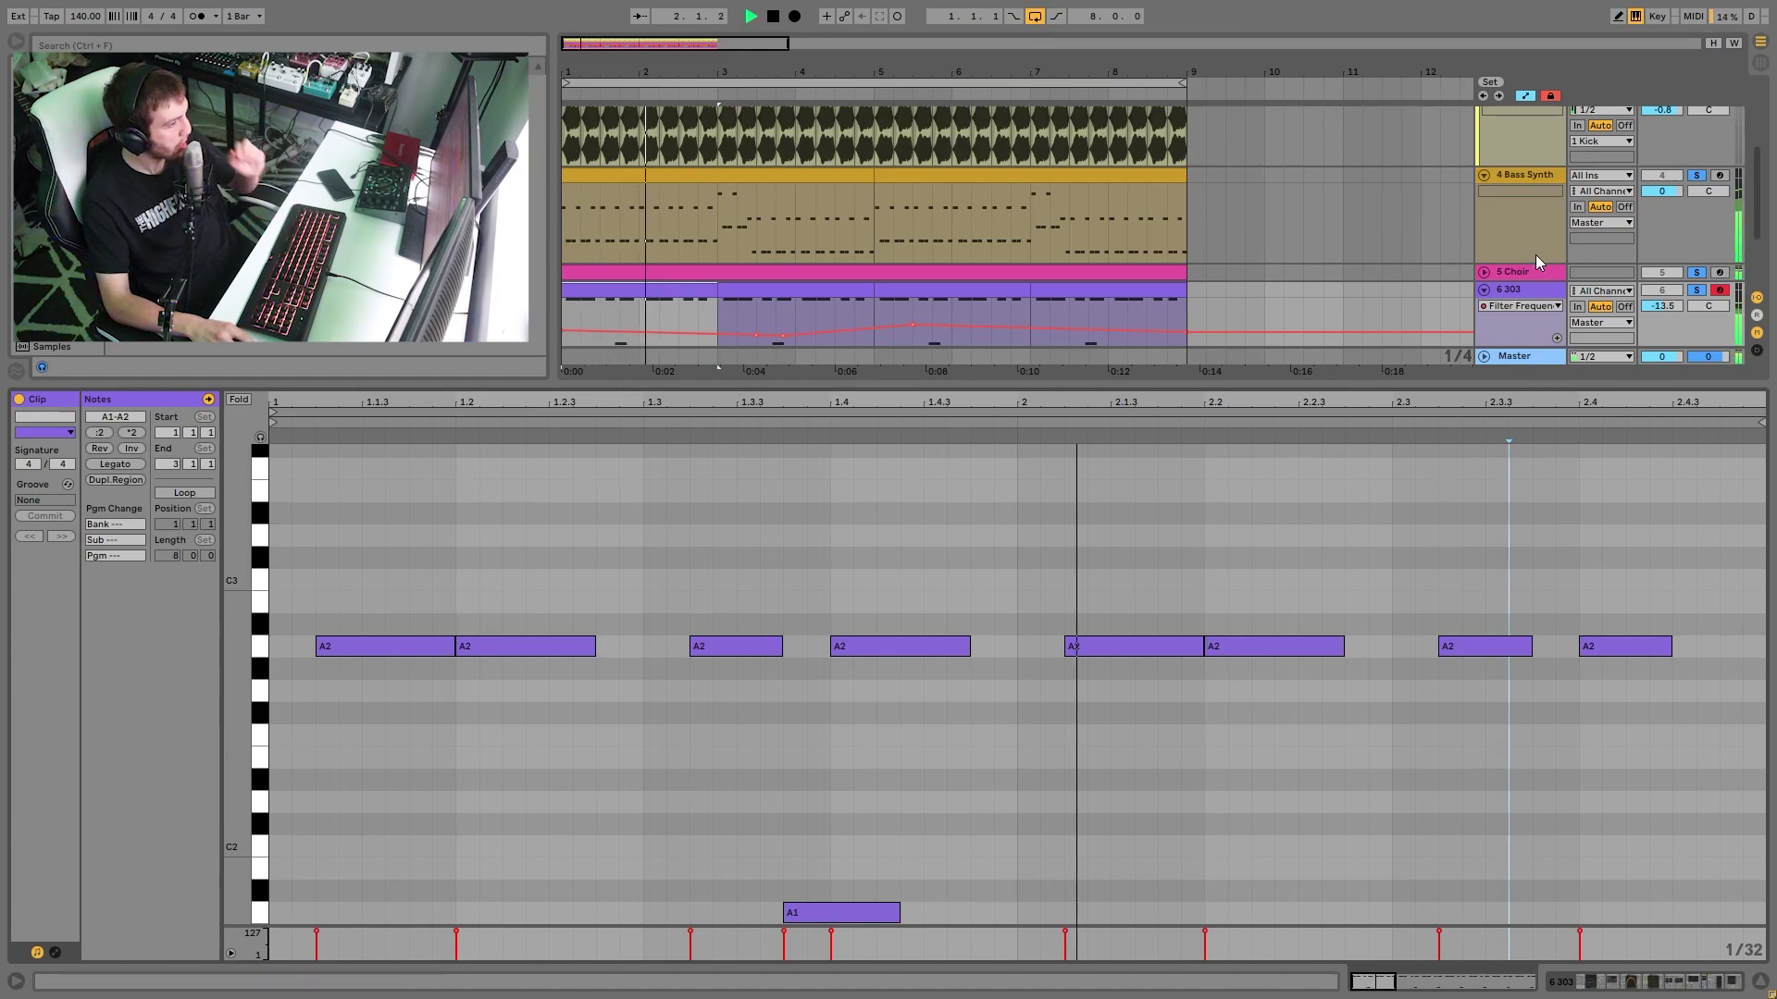
left_click(1537, 291)
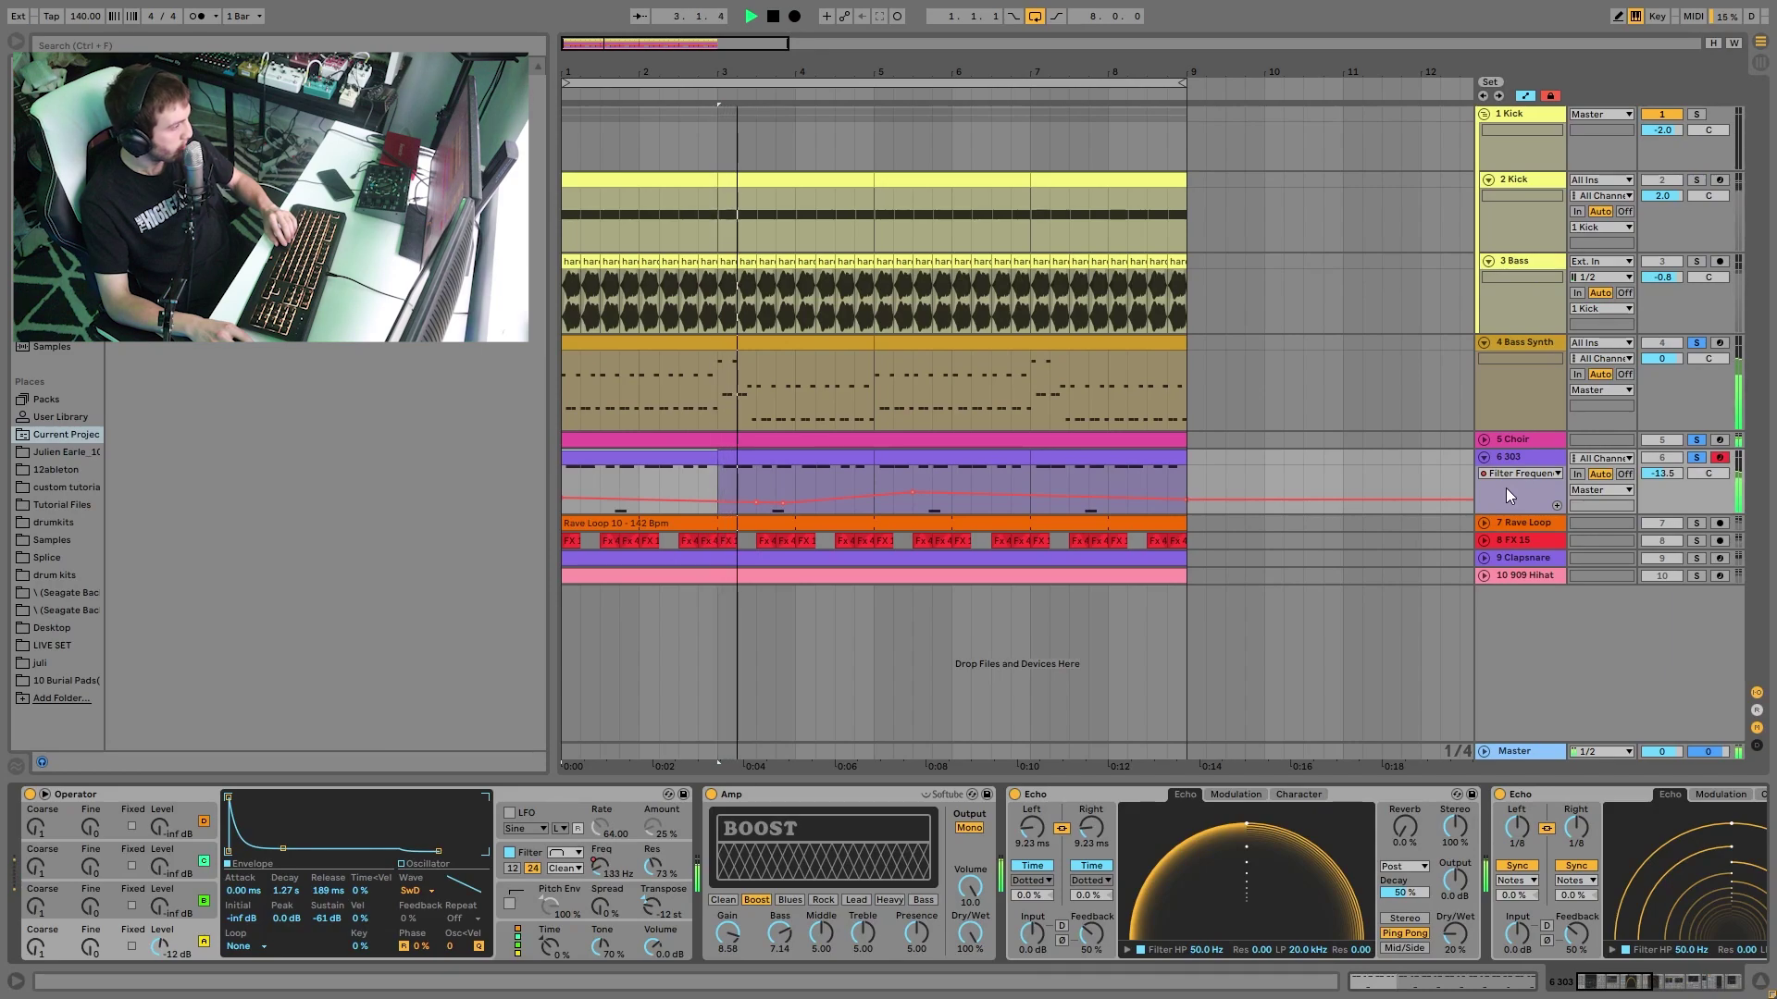
key("space")
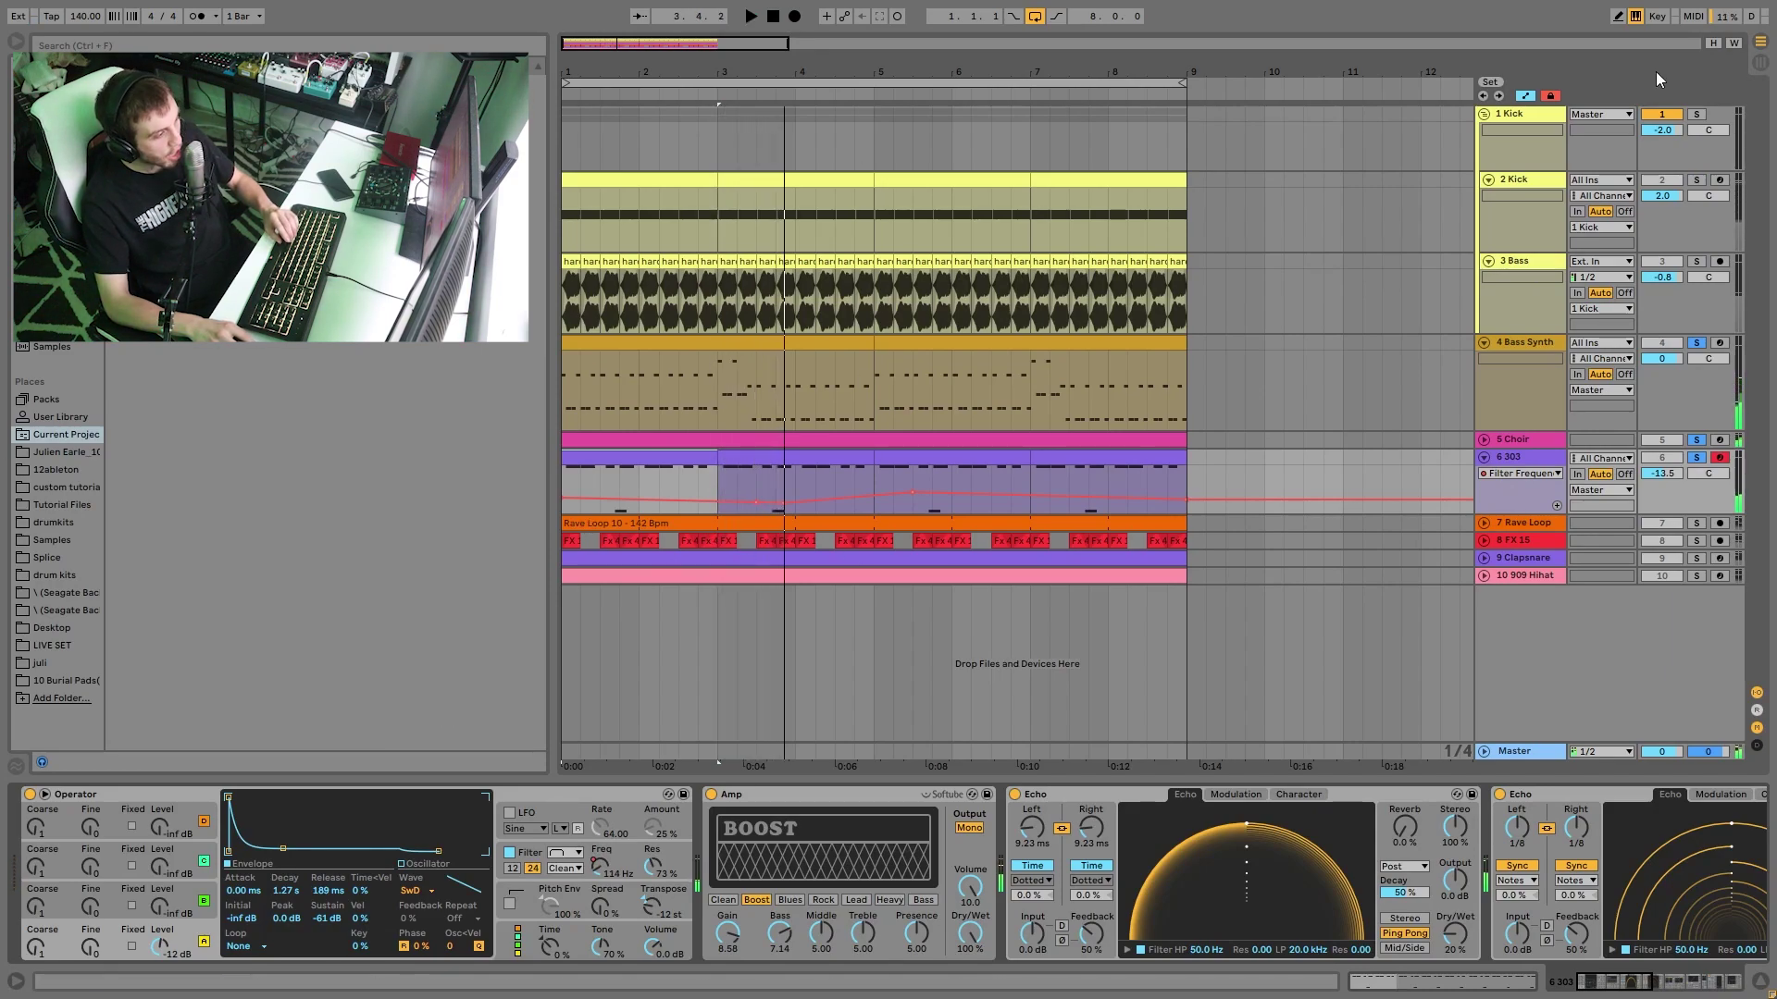
- Solo only the 303 track and play it from the beginning
left_click(1699, 457)
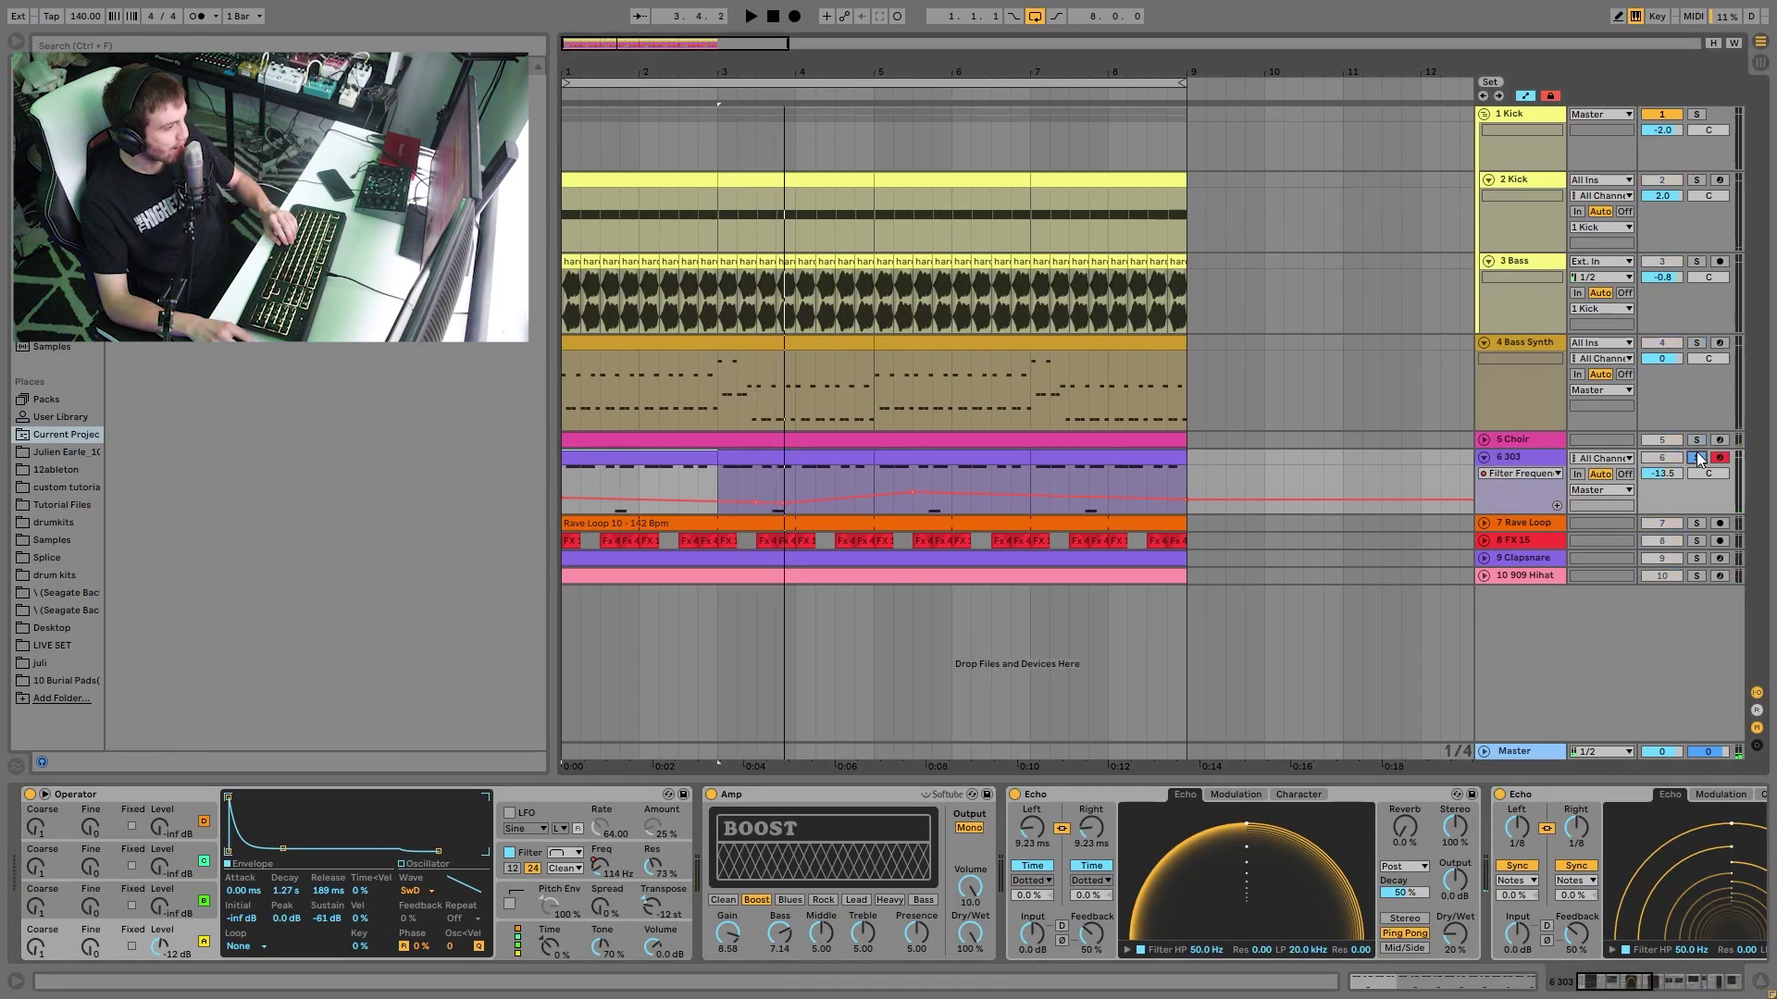
key("space")
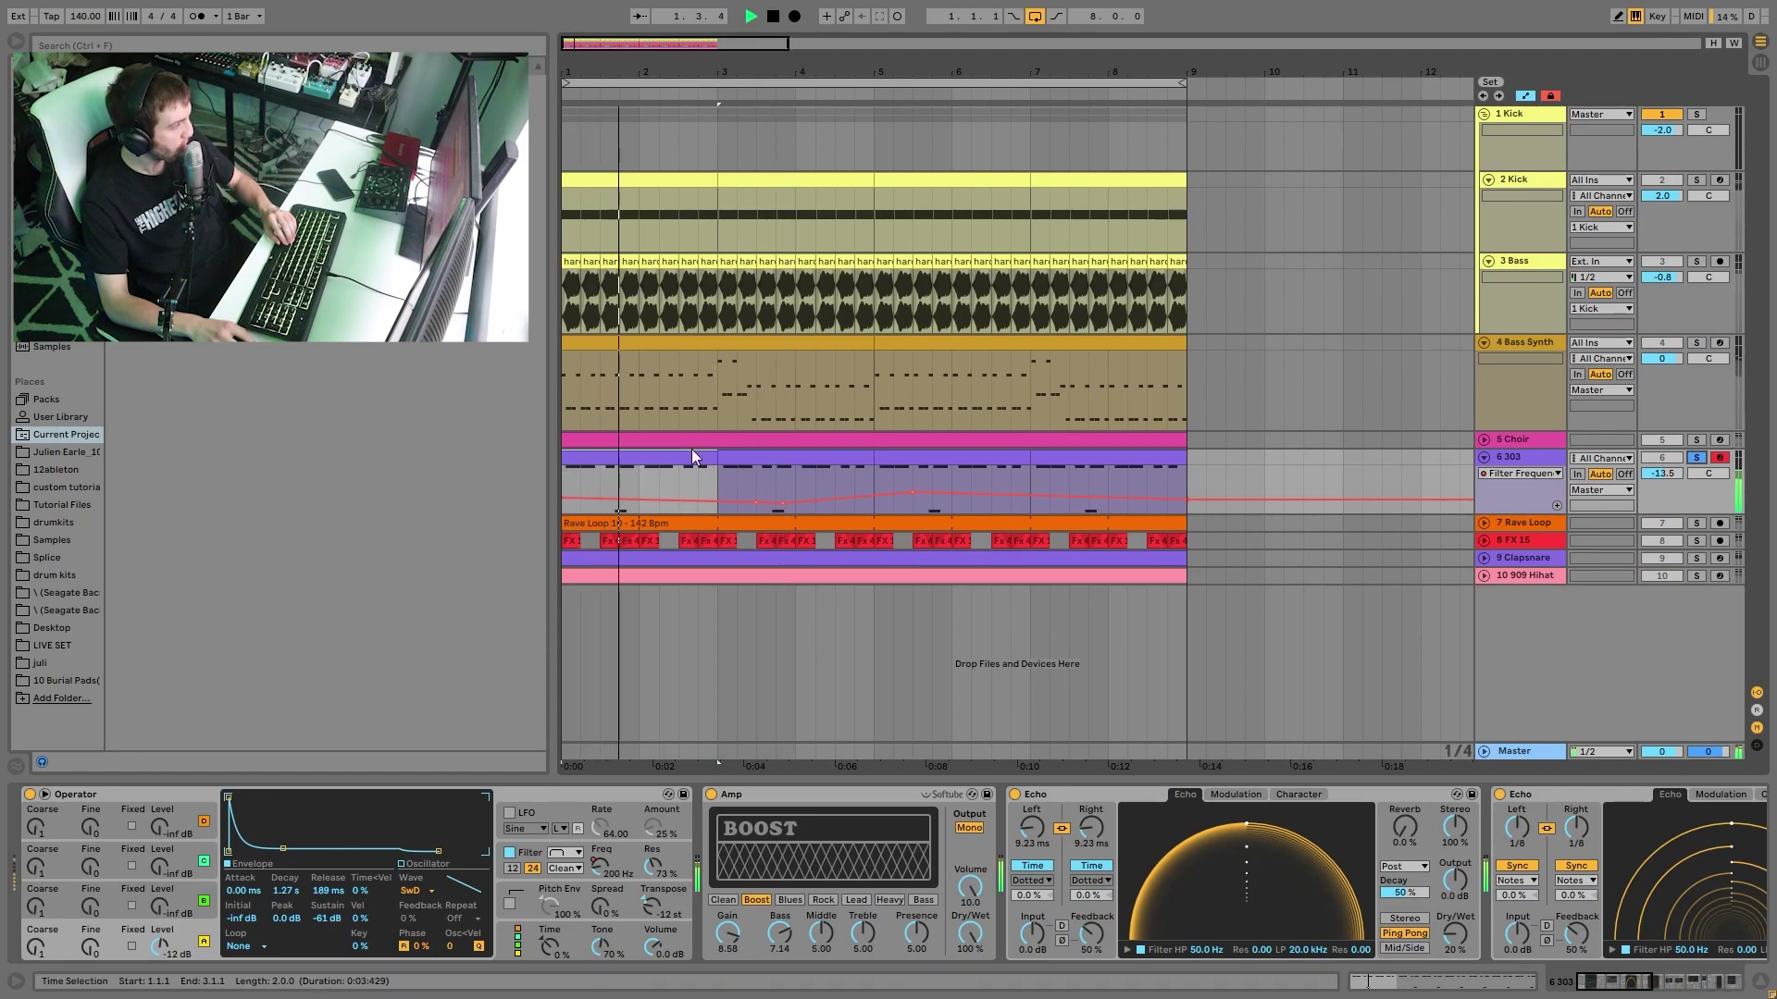
key("space")
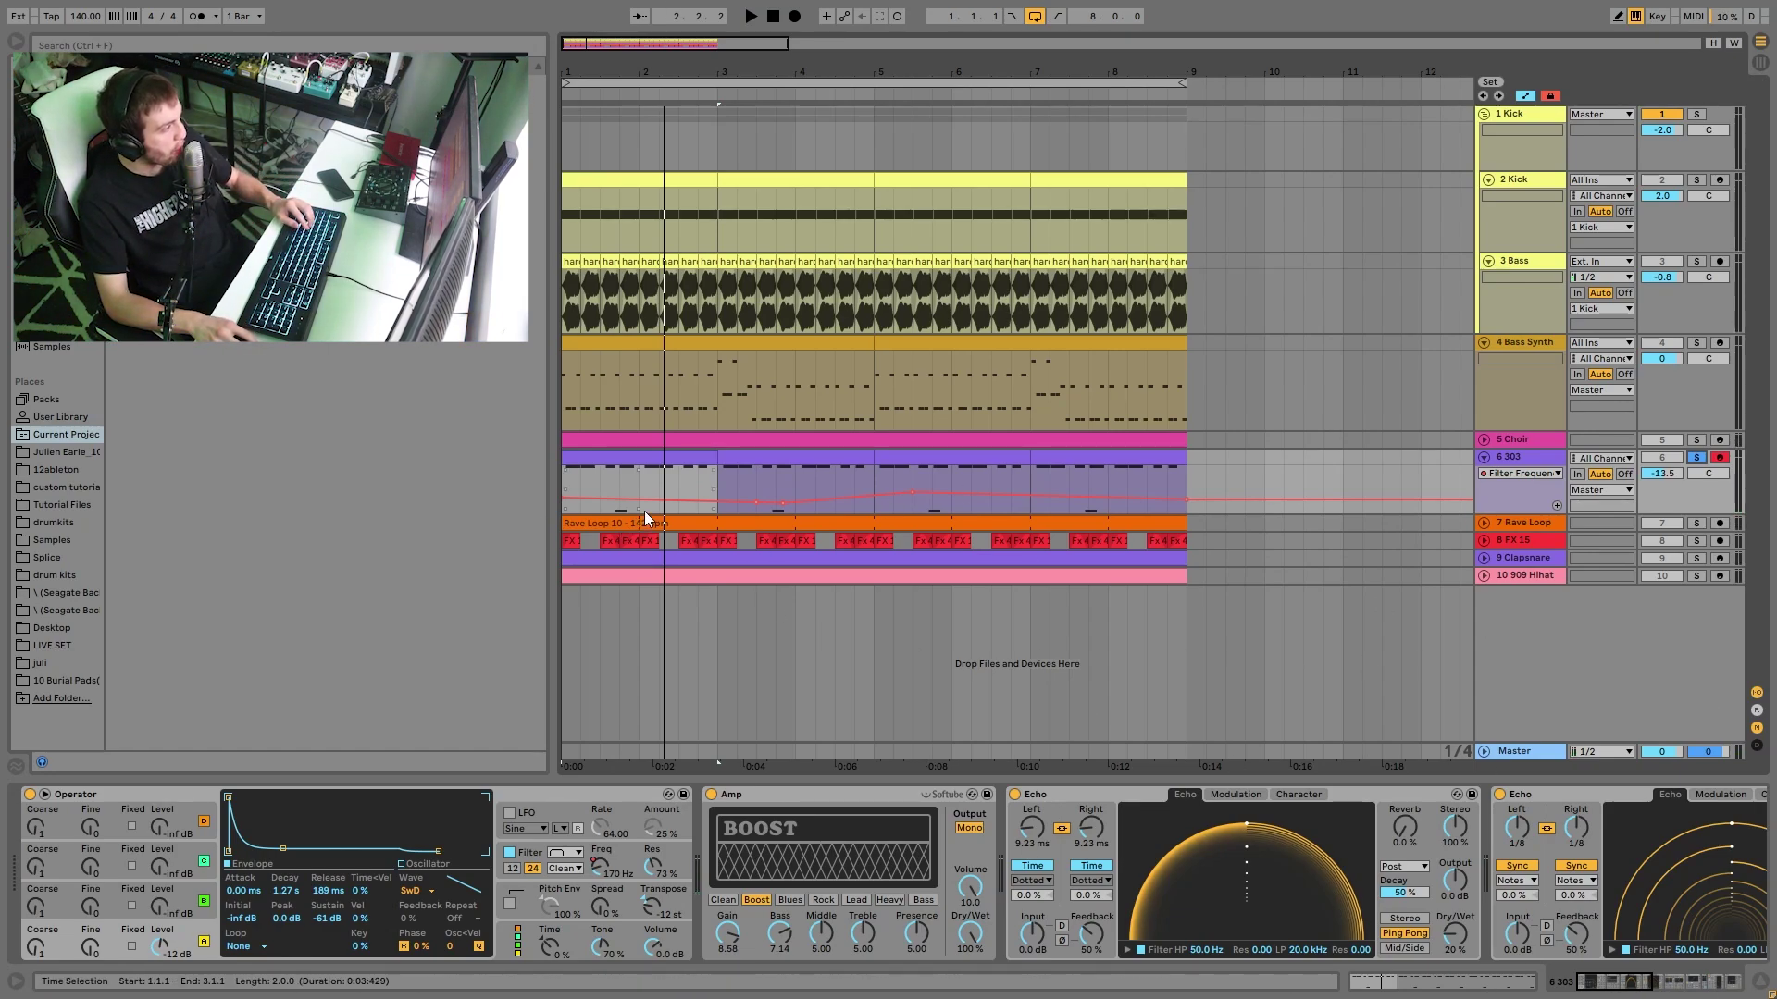
- Examine the notes of the first 303 clip while playing the track alone, and return to its devices
double_click(606, 454)
key("space")
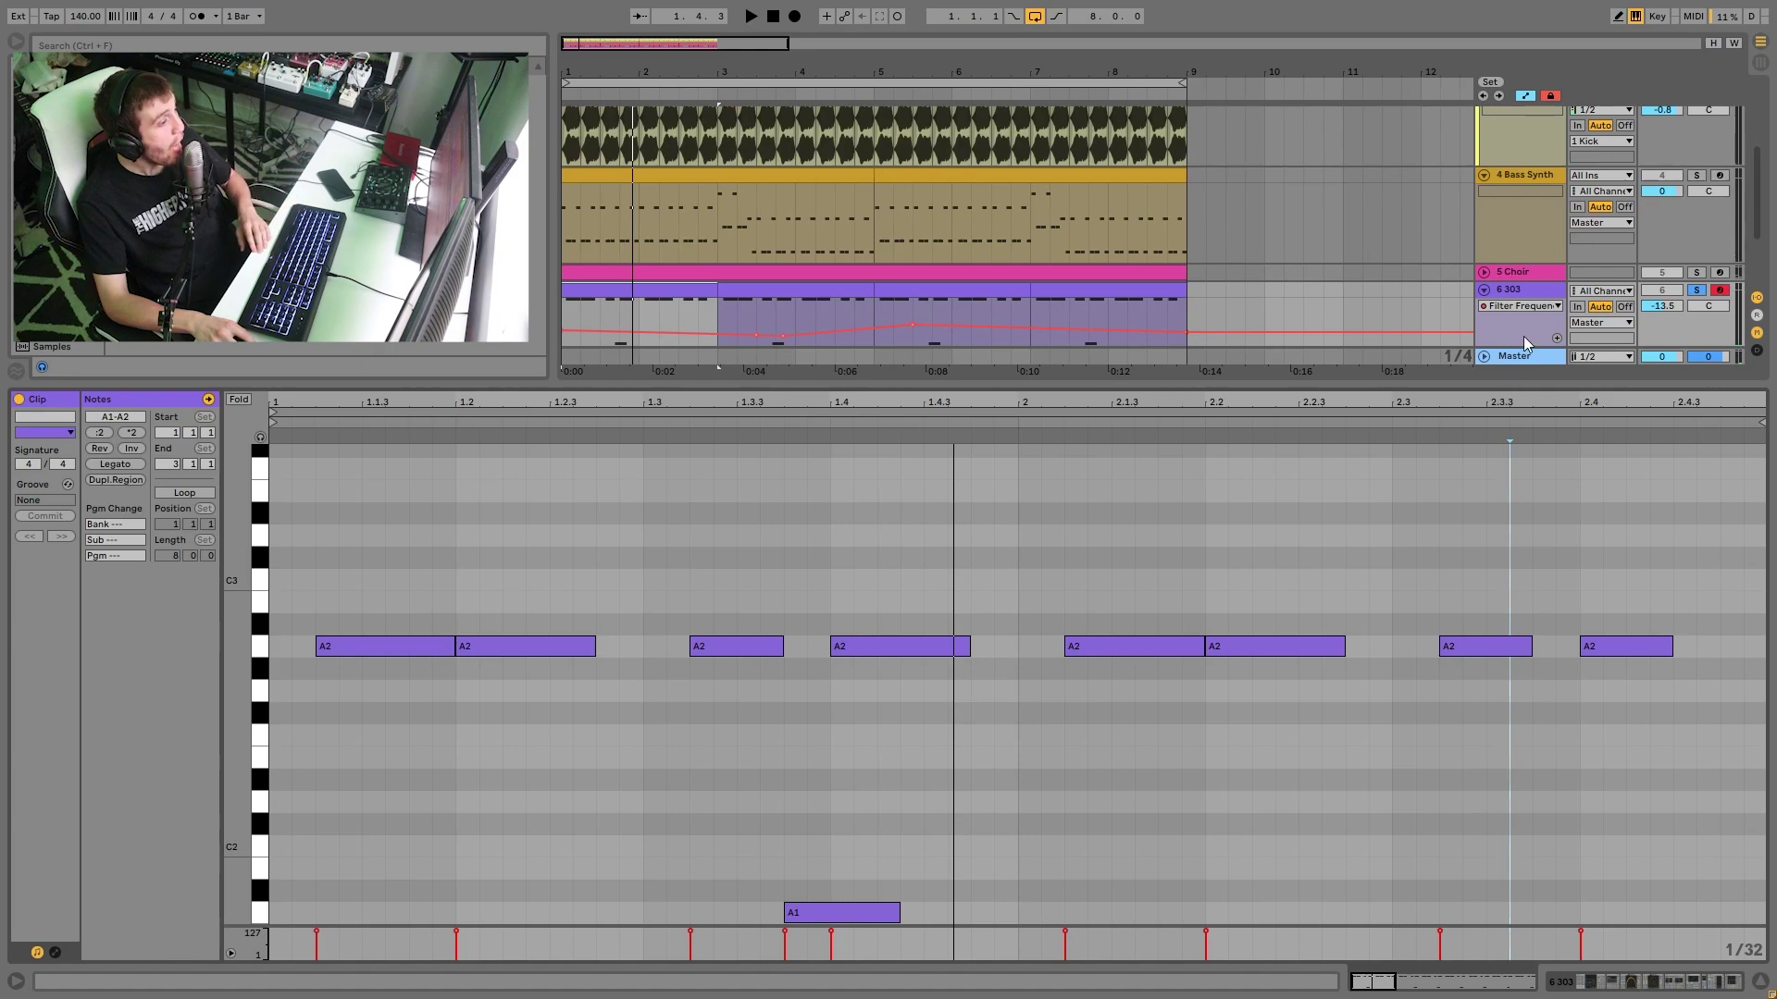
left_click(1547, 294)
left_click(1547, 295)
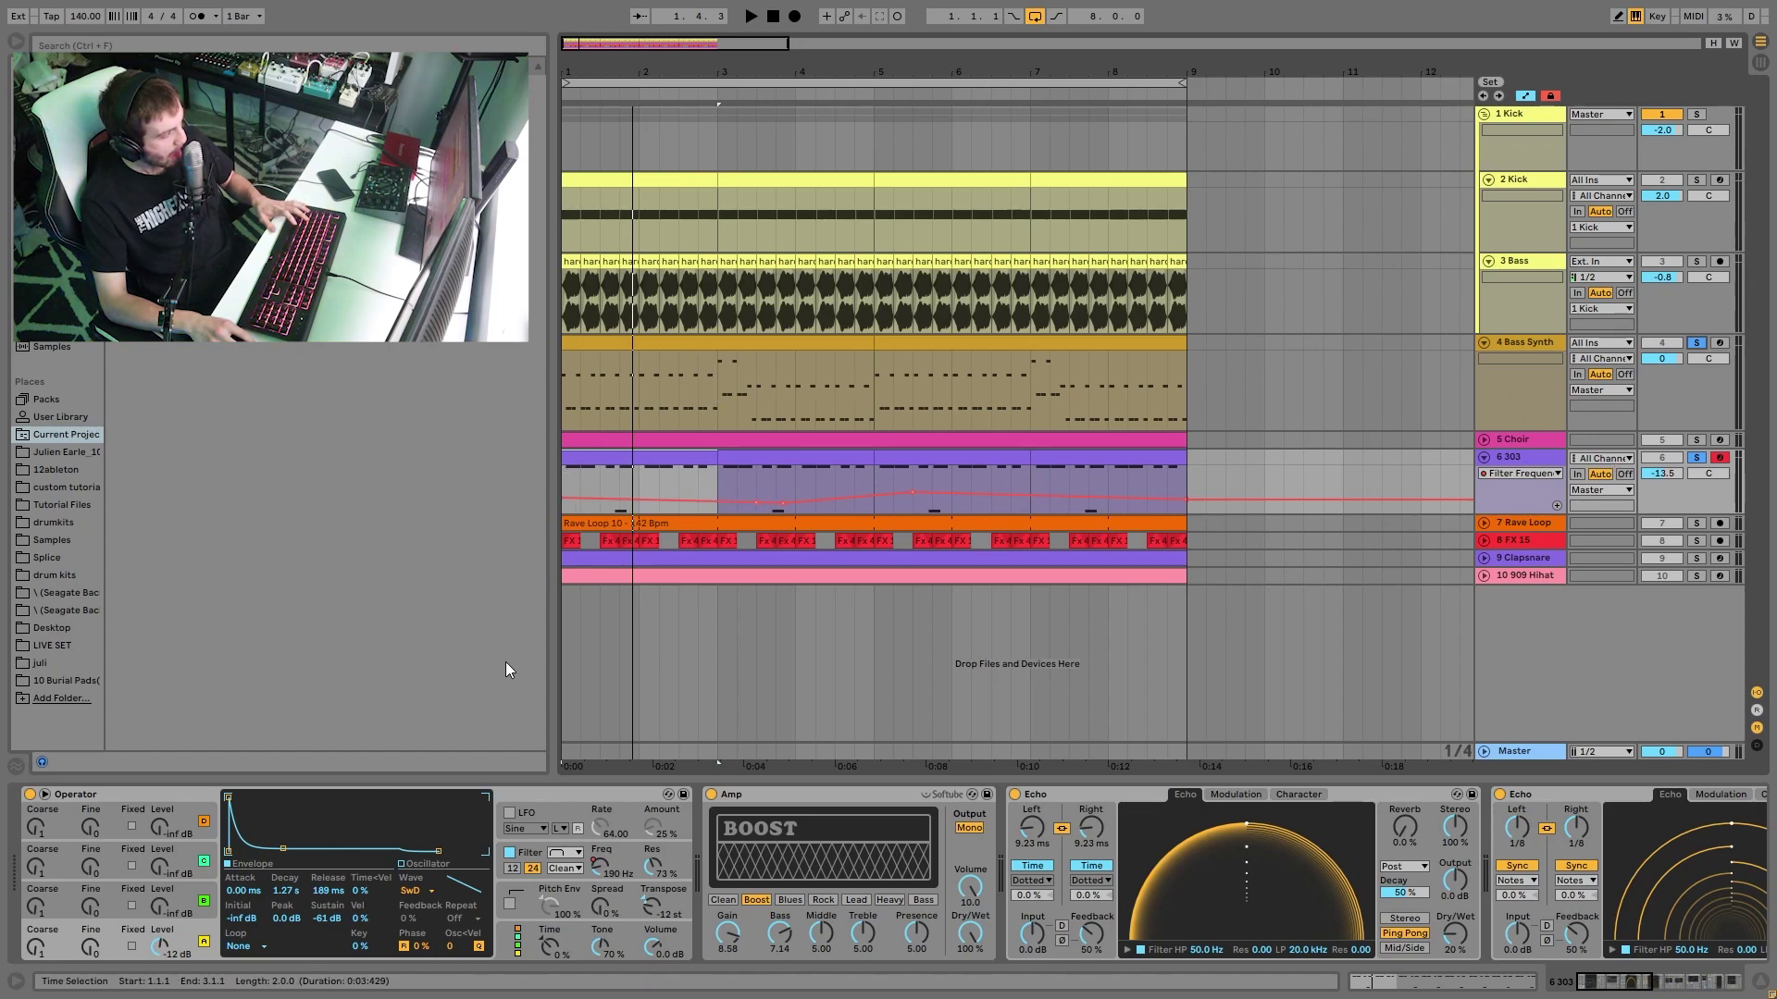
- Replay the opening beats several times with the Bass Synth and 303 soloed together
key("space")
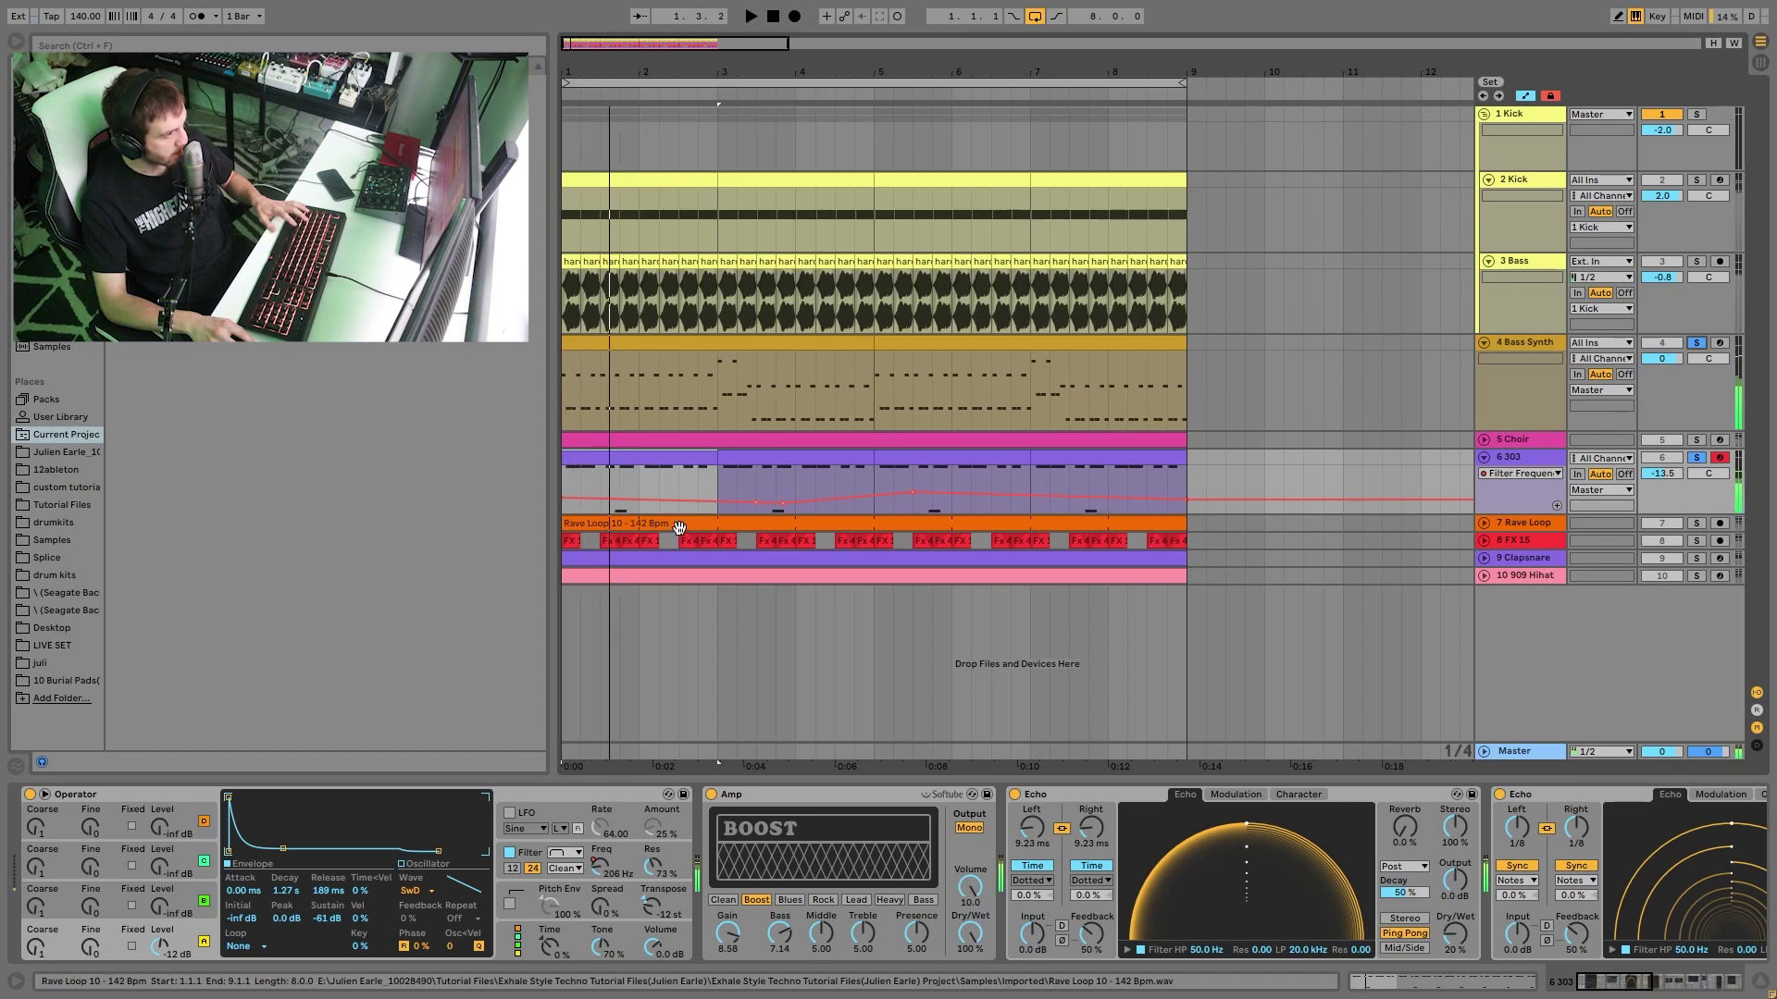
key("space")
key("space")
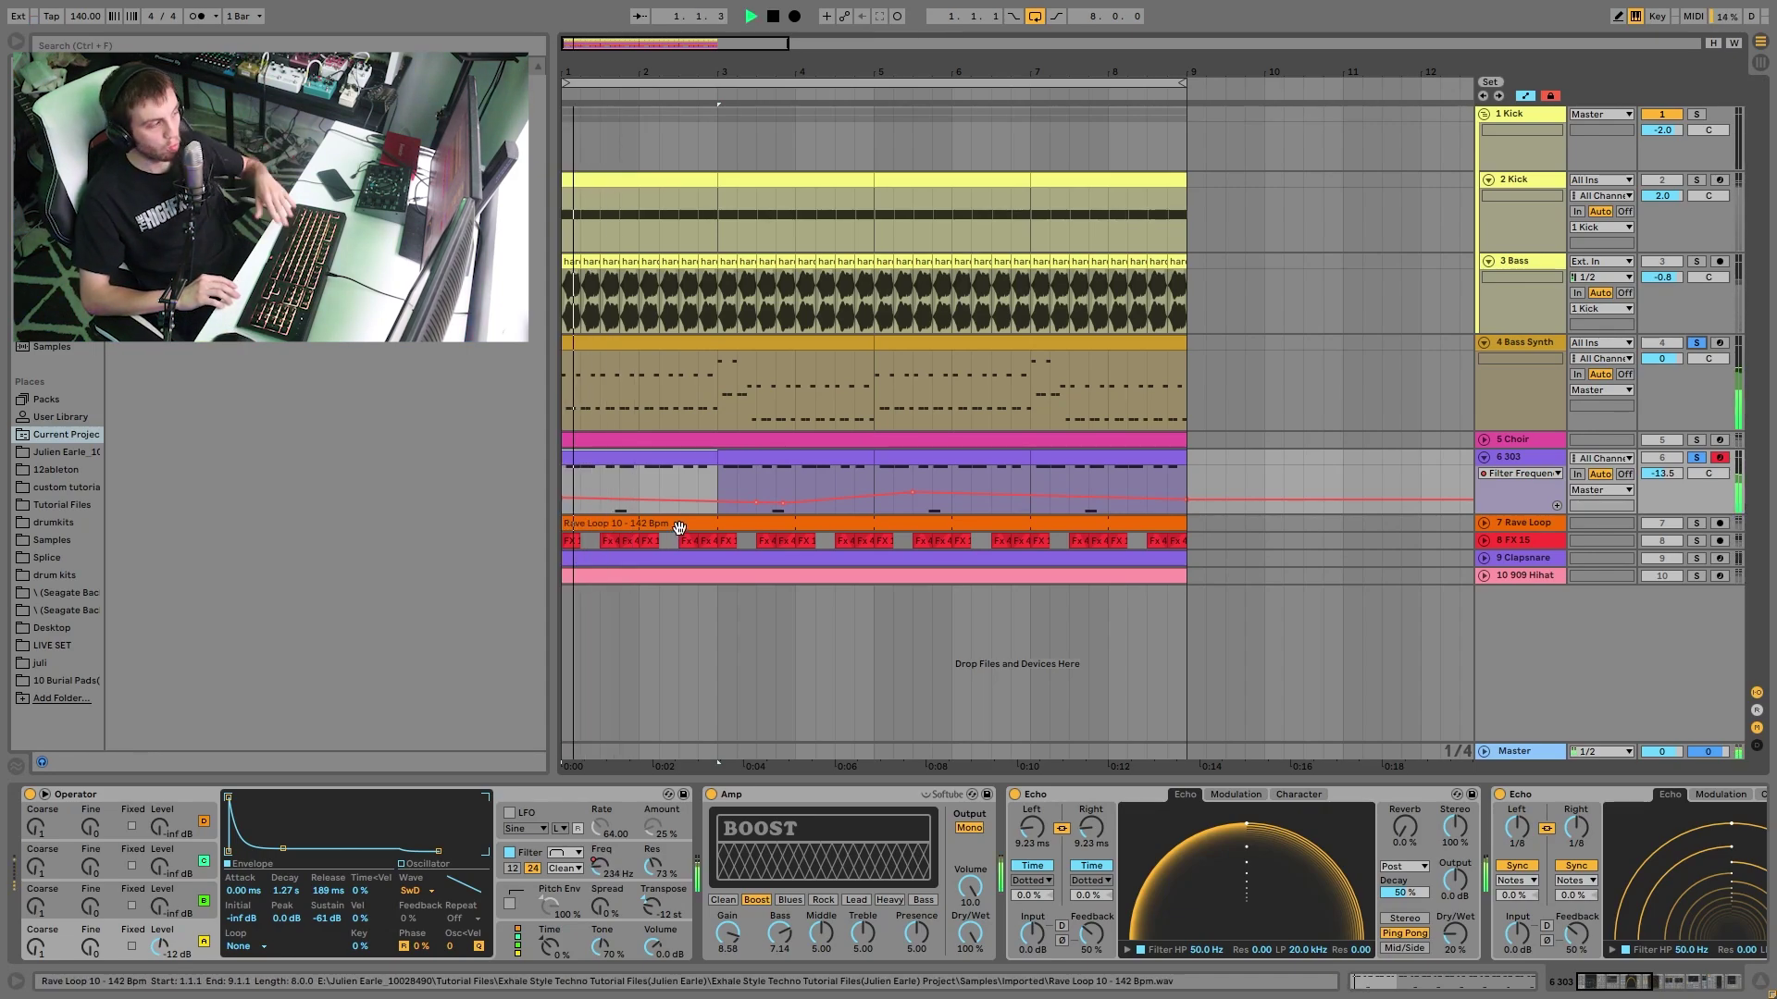
key("space")
key("space")
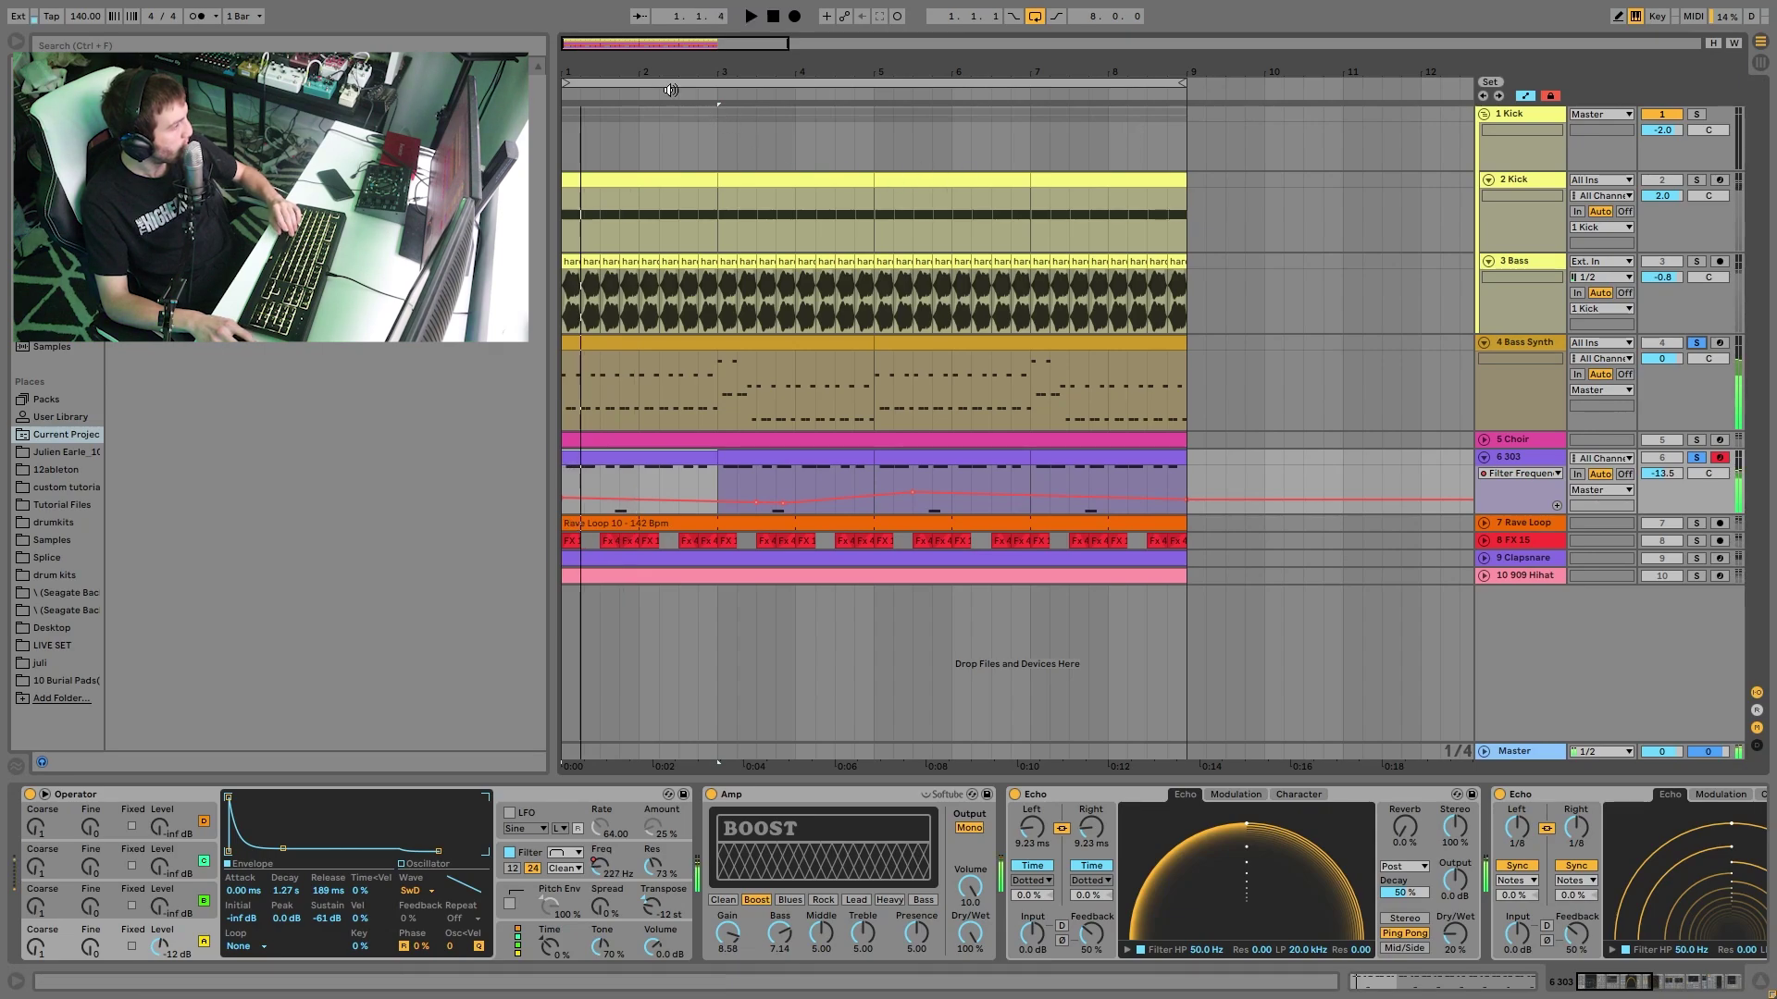
- Compare the Bass Synth and 303 note placement in the first bar up close, and play both tracks
left_click_drag(573, 62, 581, 376)
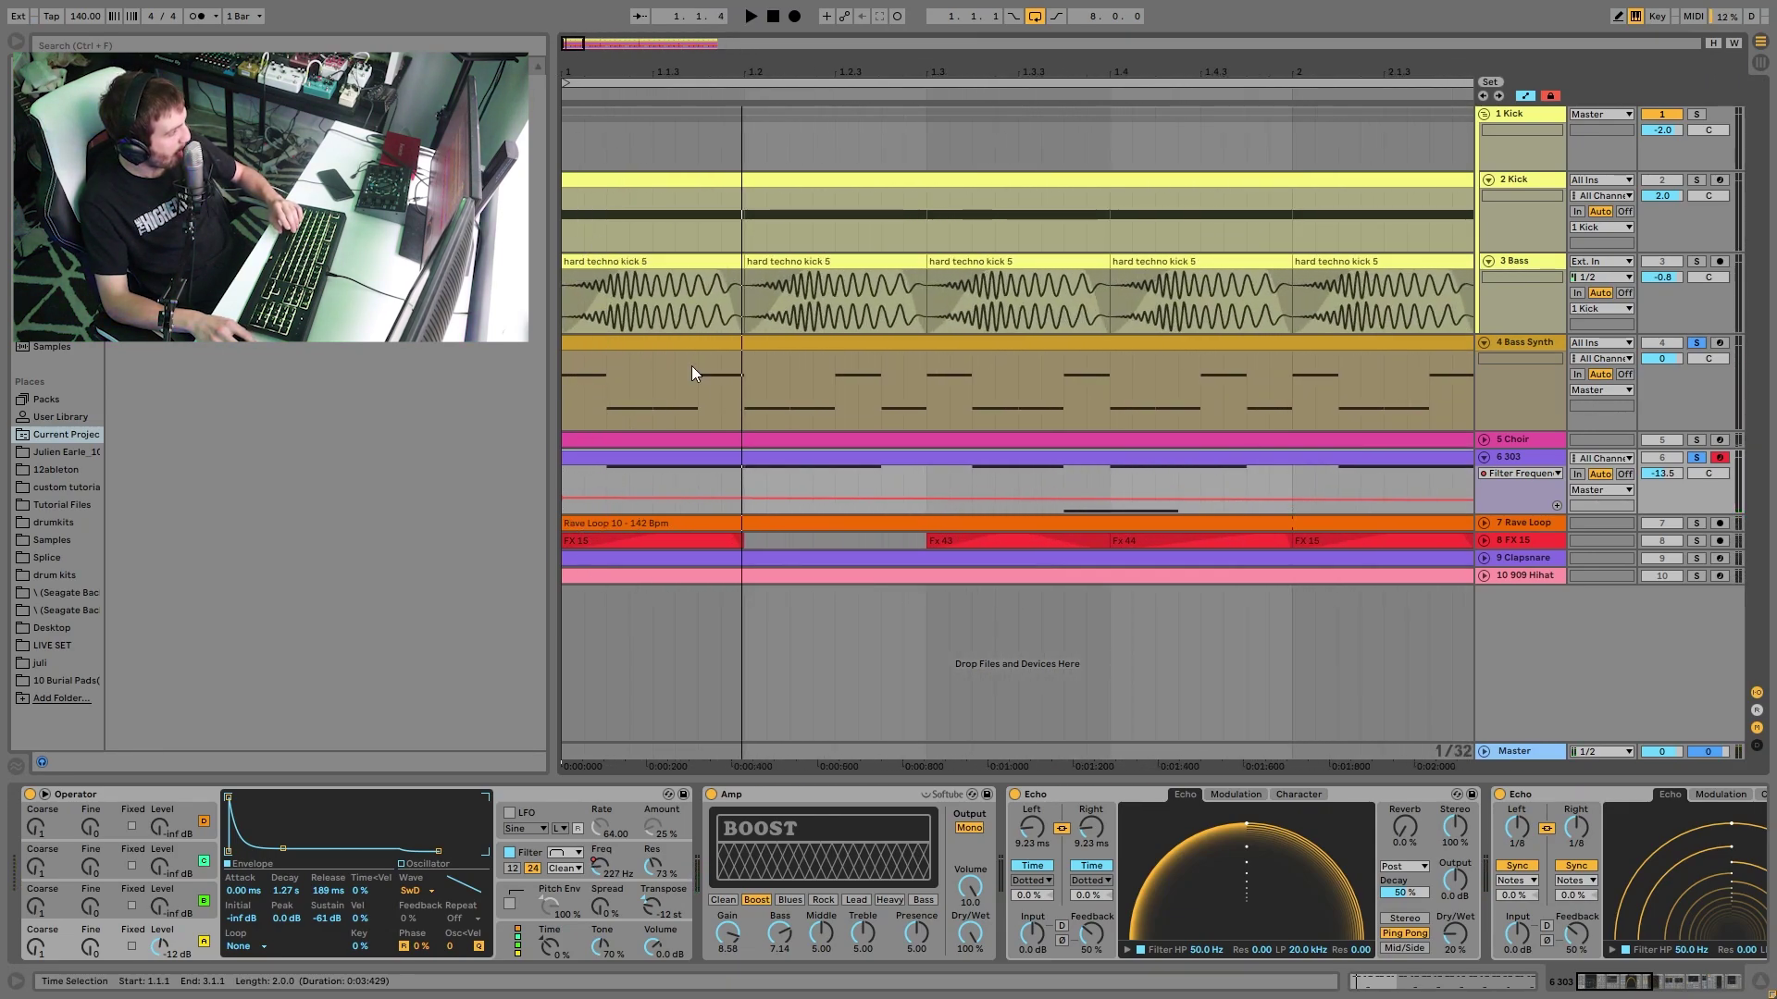
key("space")
left_click_drag(722, 65, 721, 19)
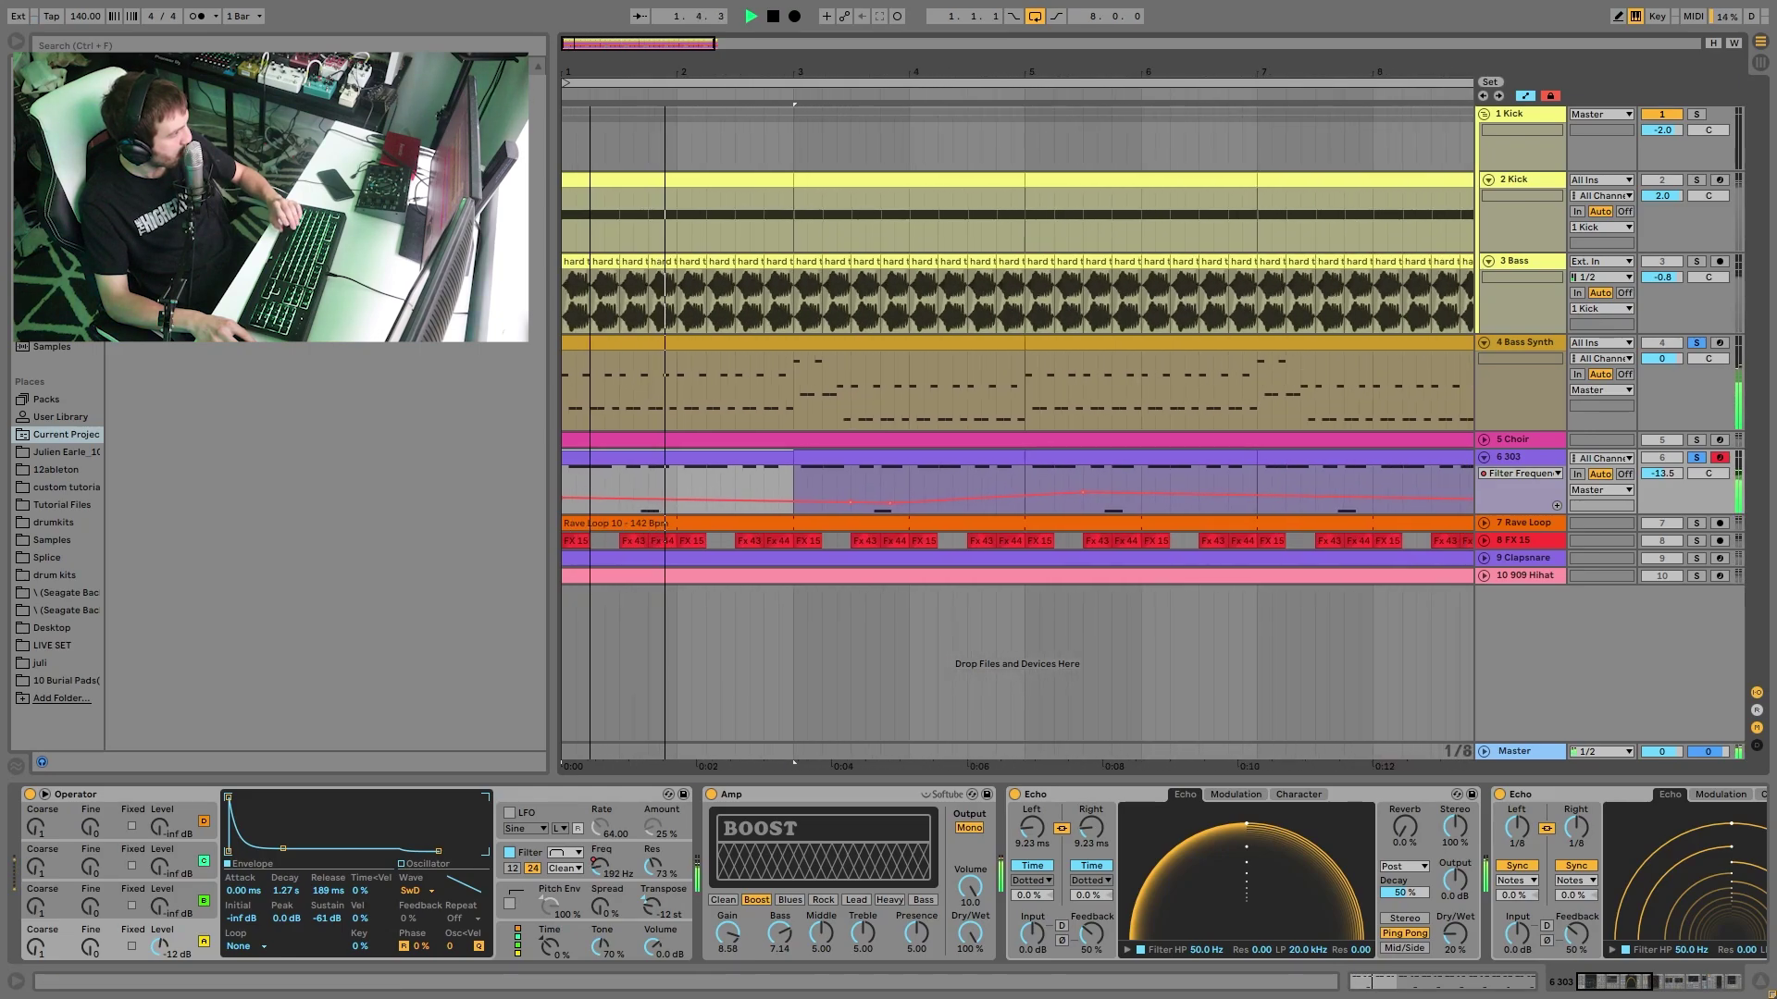
key("space")
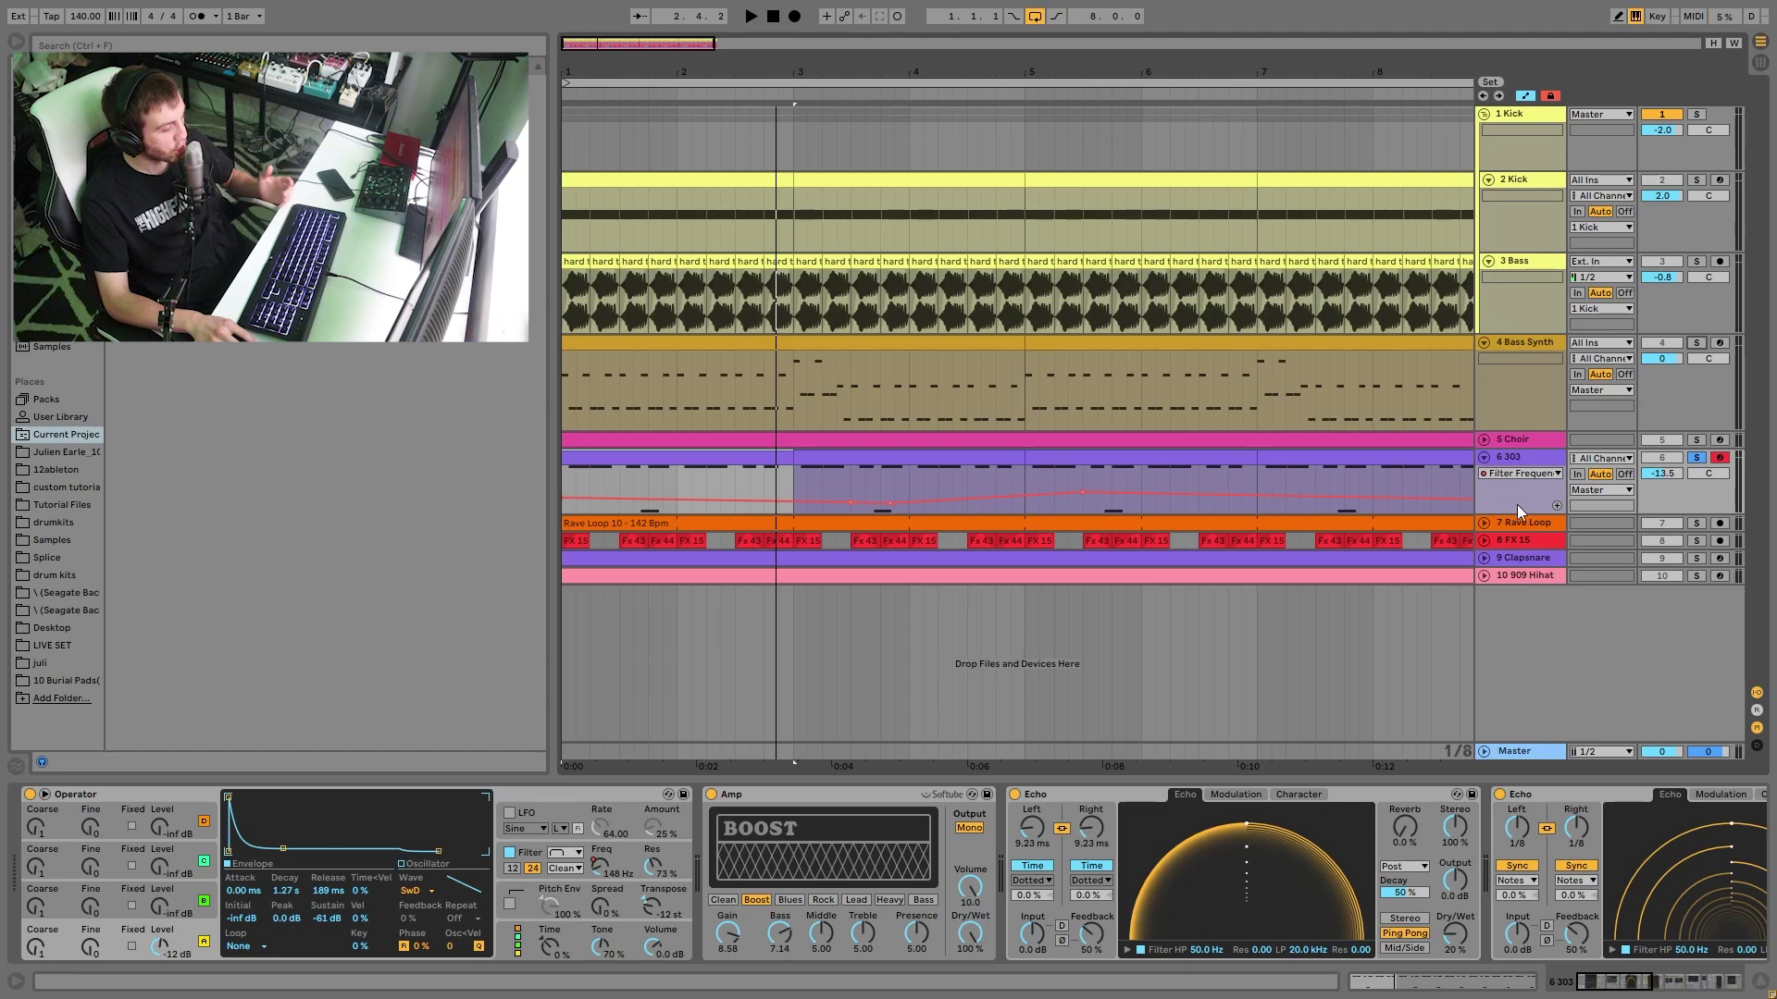
- Enlarge the 303 track's lane to show its filter frequency automation, and play the 303 from the start
left_click_drag(1523, 510, 1569, 551)
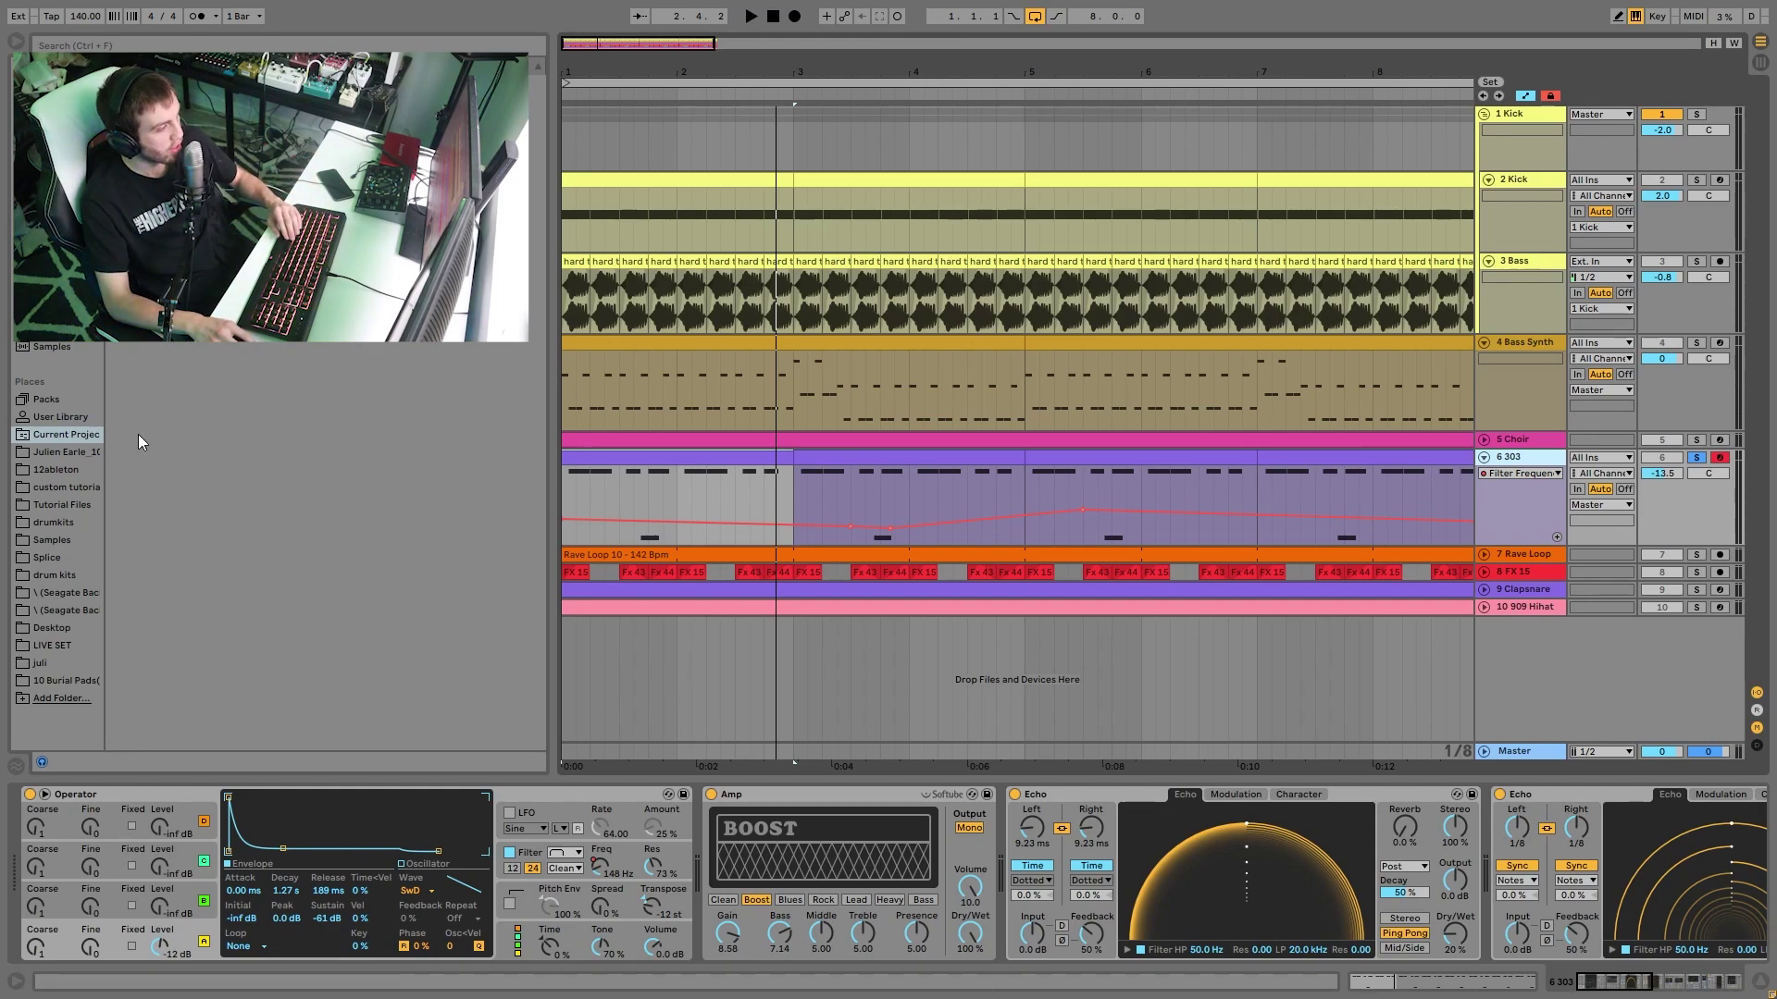
key("space")
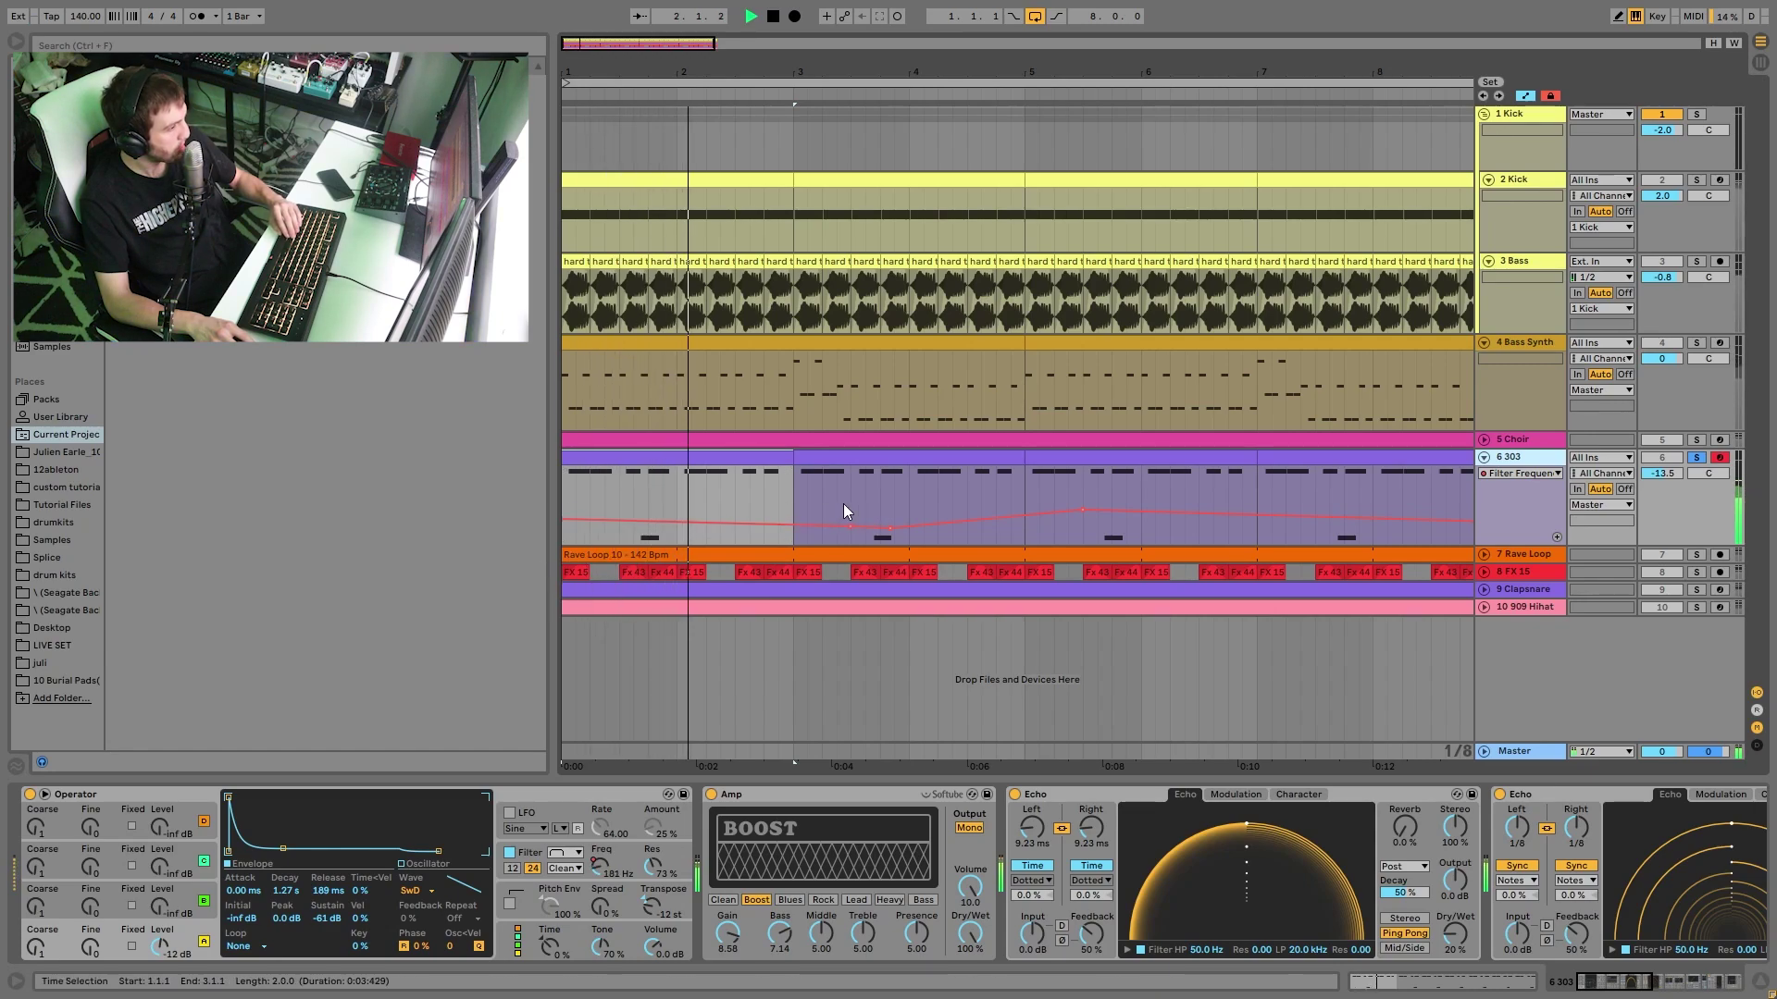
key("space")
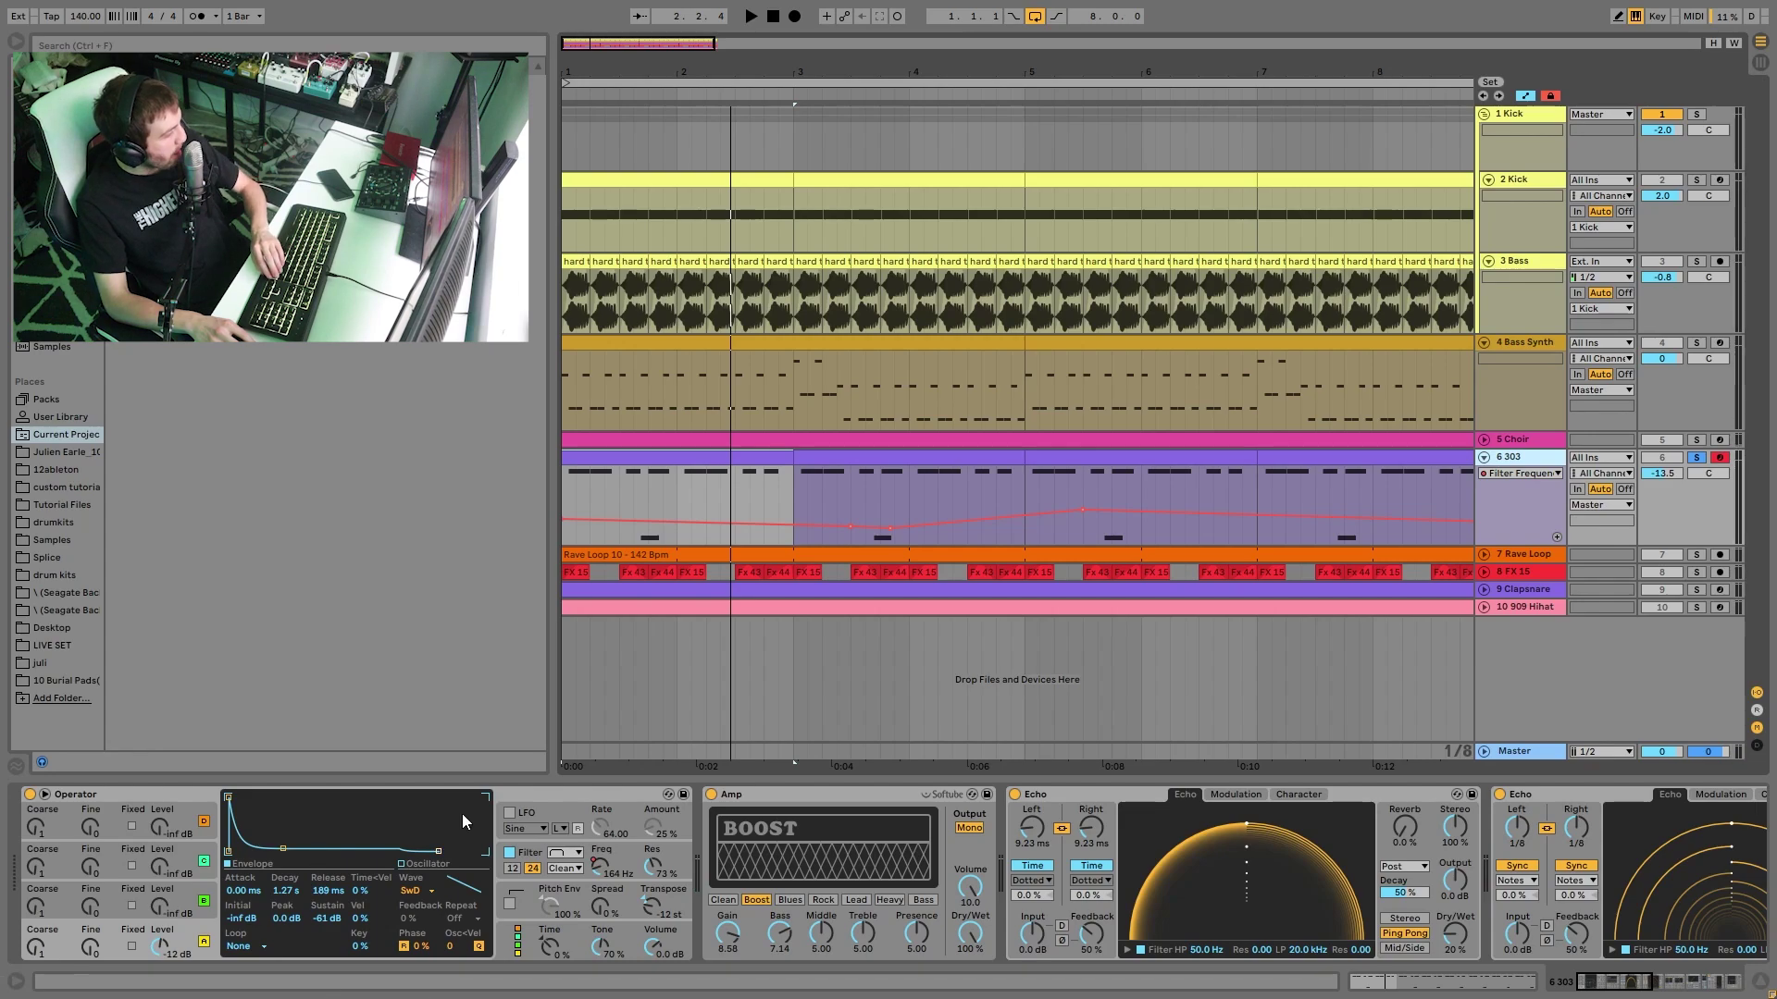
- Show the filter settings of the 303's Operator and view the available Shaper types without changing the selection
left_click(532, 868)
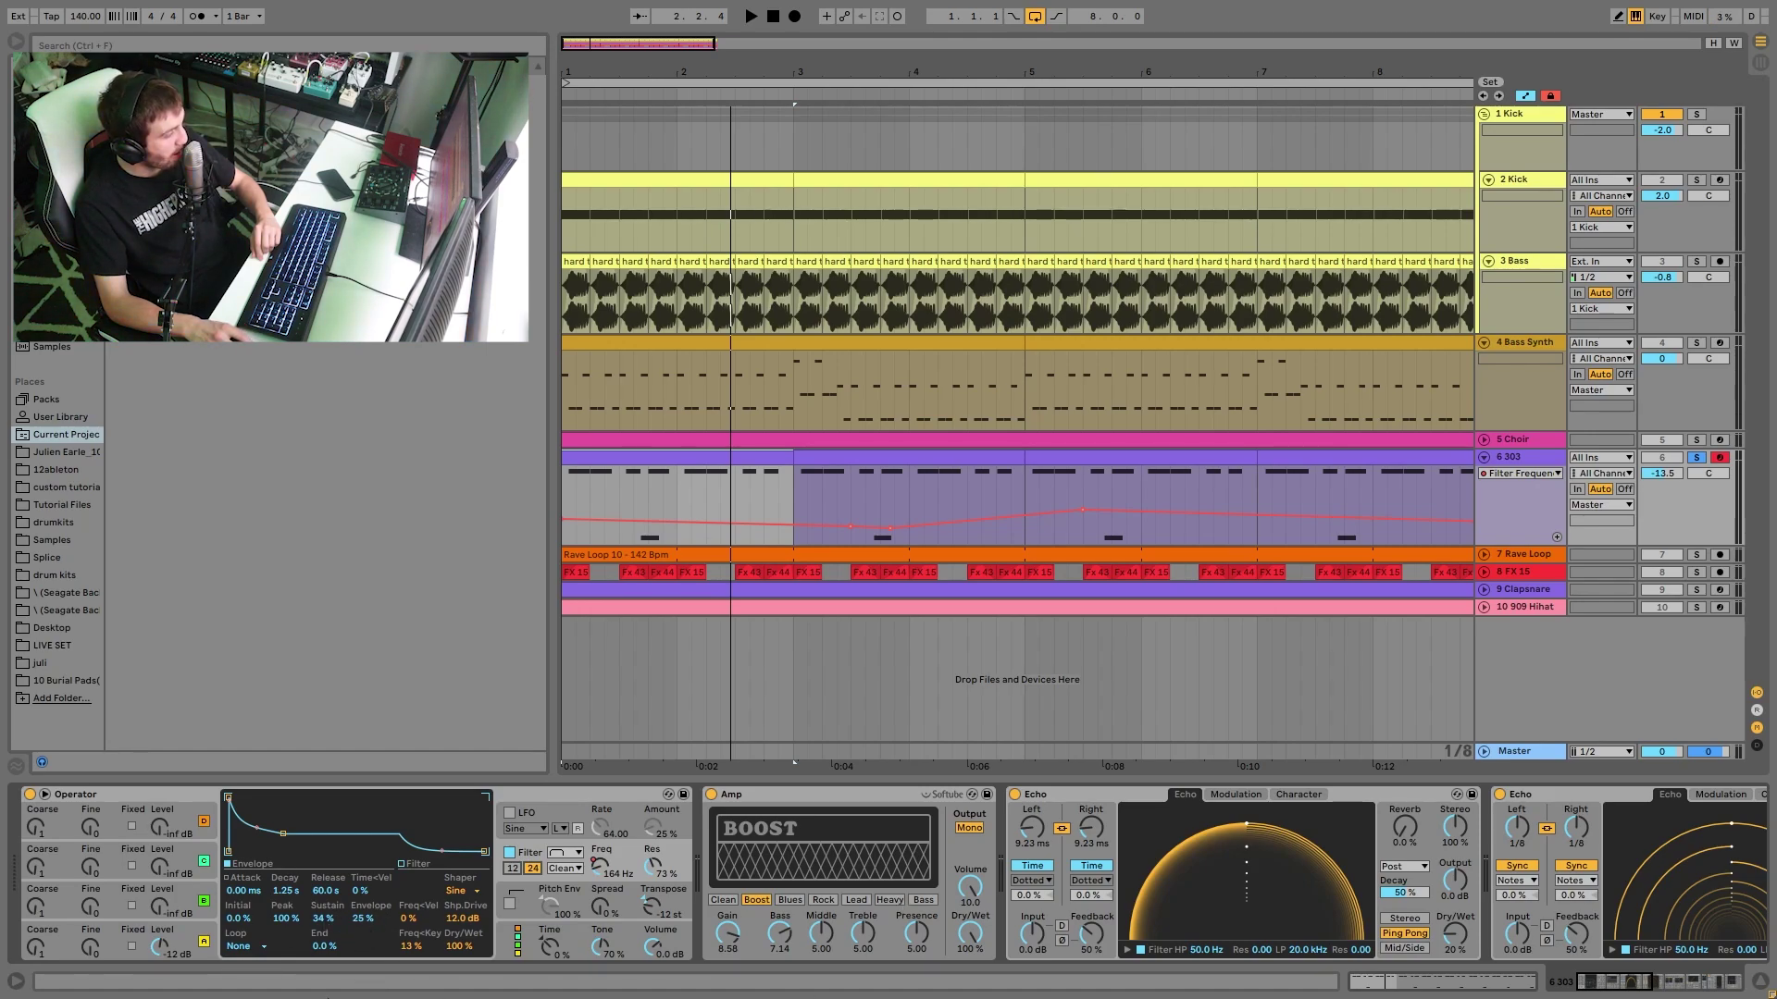
left_click(460, 888)
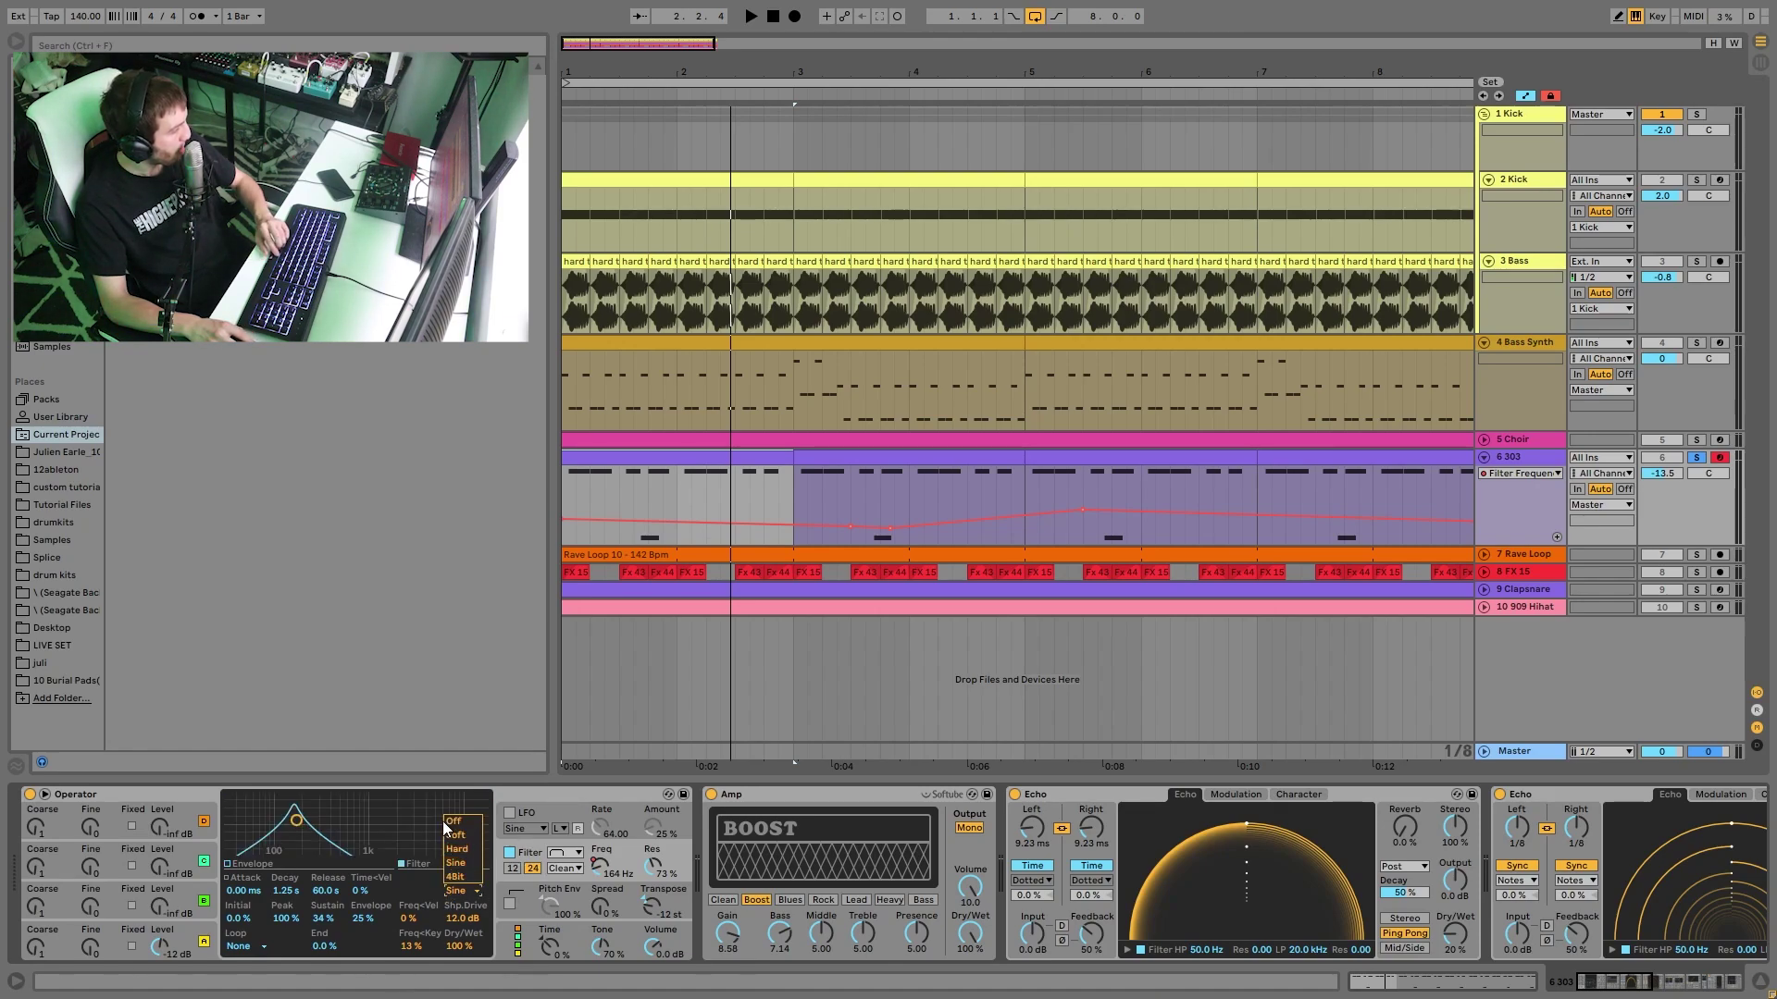
key("Escape")
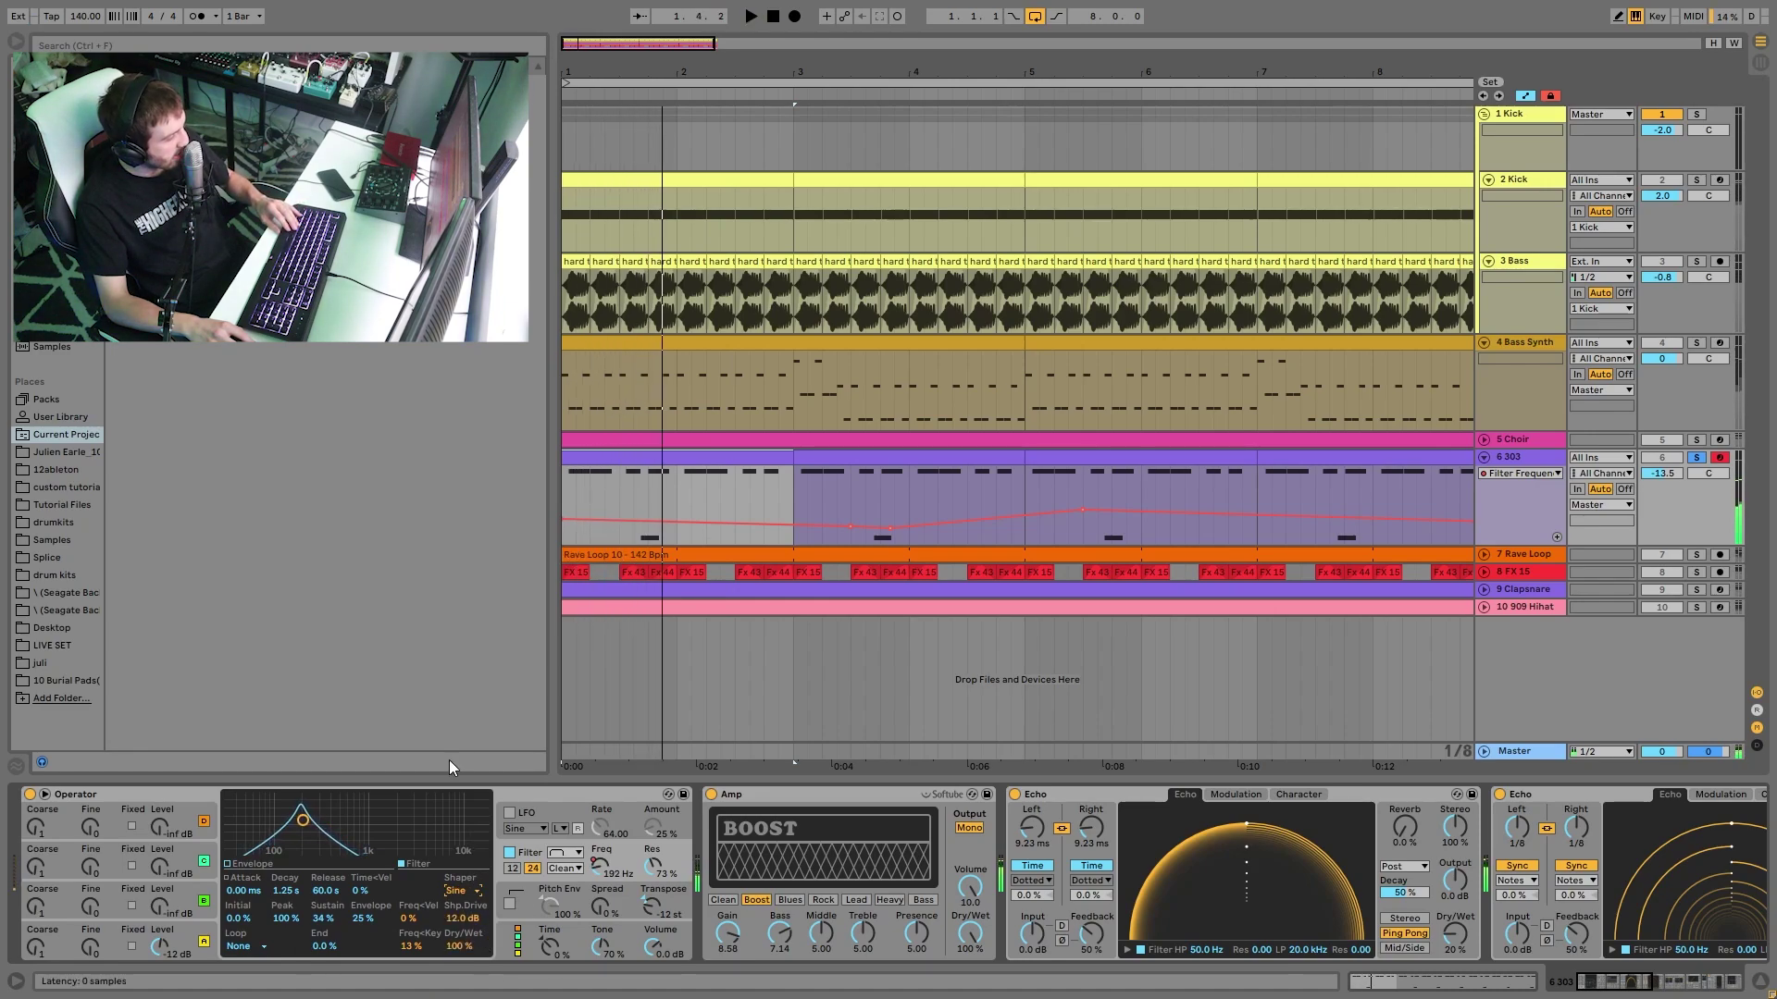
- Bypass the 303 track's Amp and compare the sound with the Operator's Shaper set to Off and back to Sine
left_click(712, 795)
left_click(455, 892)
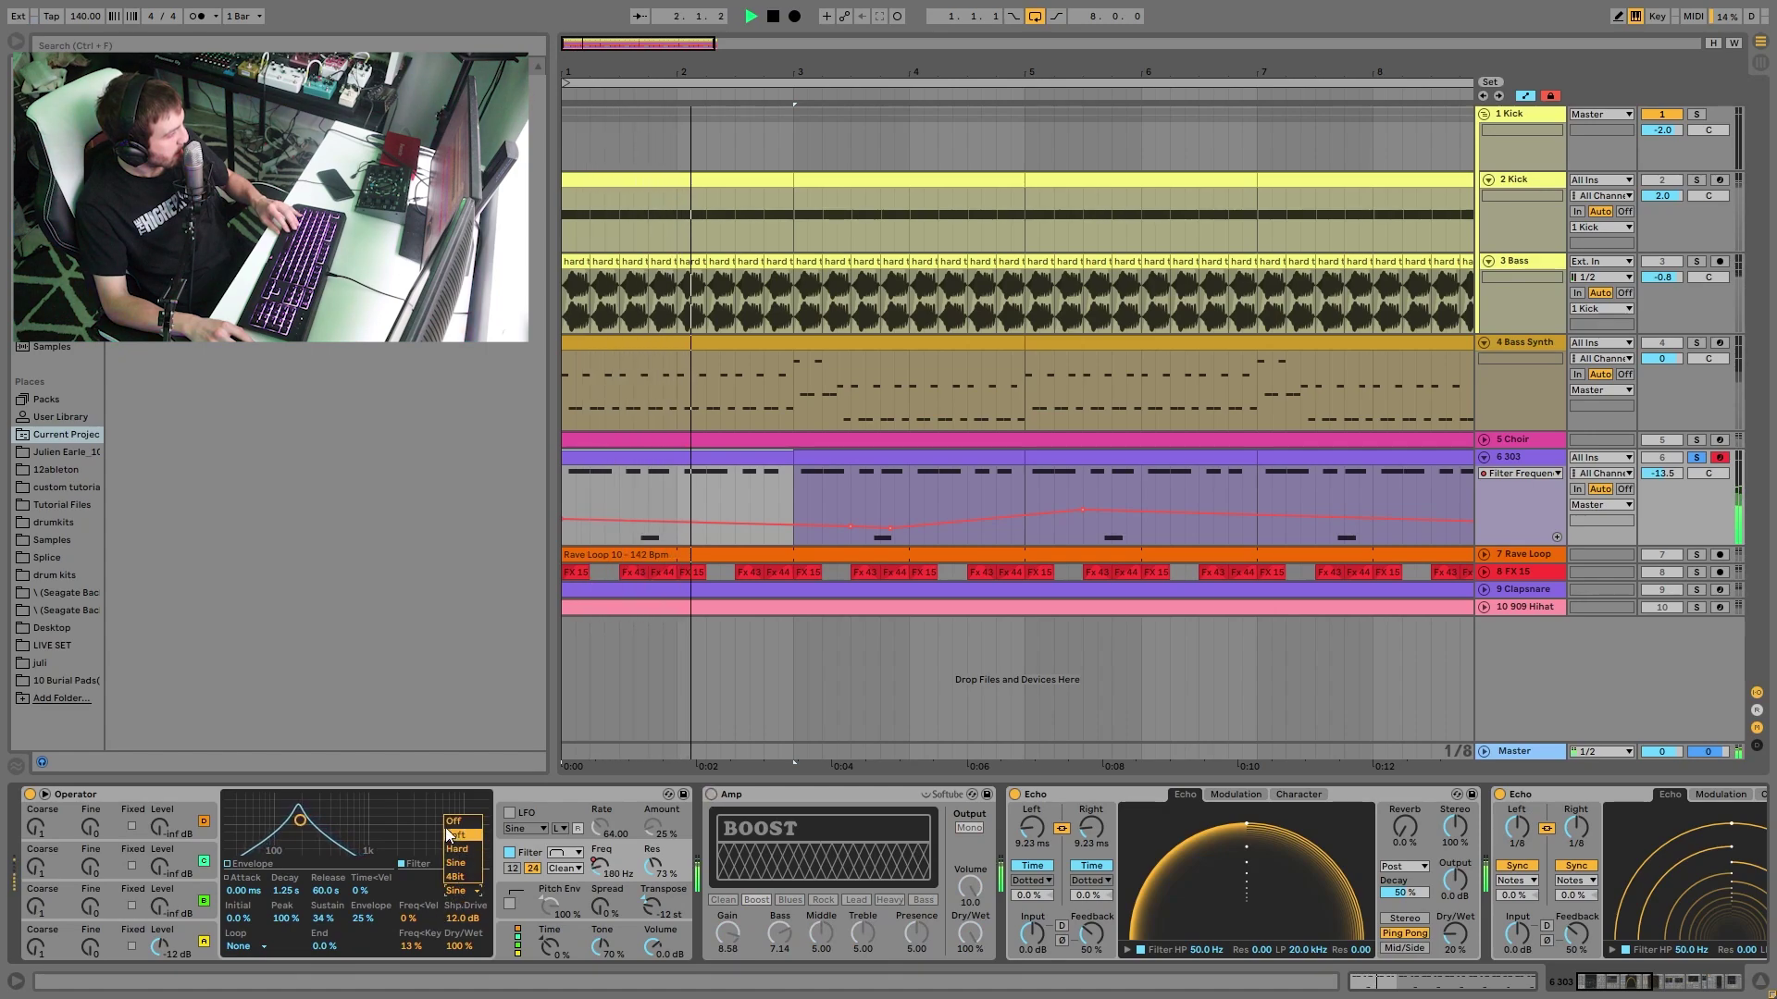
left_click(447, 820)
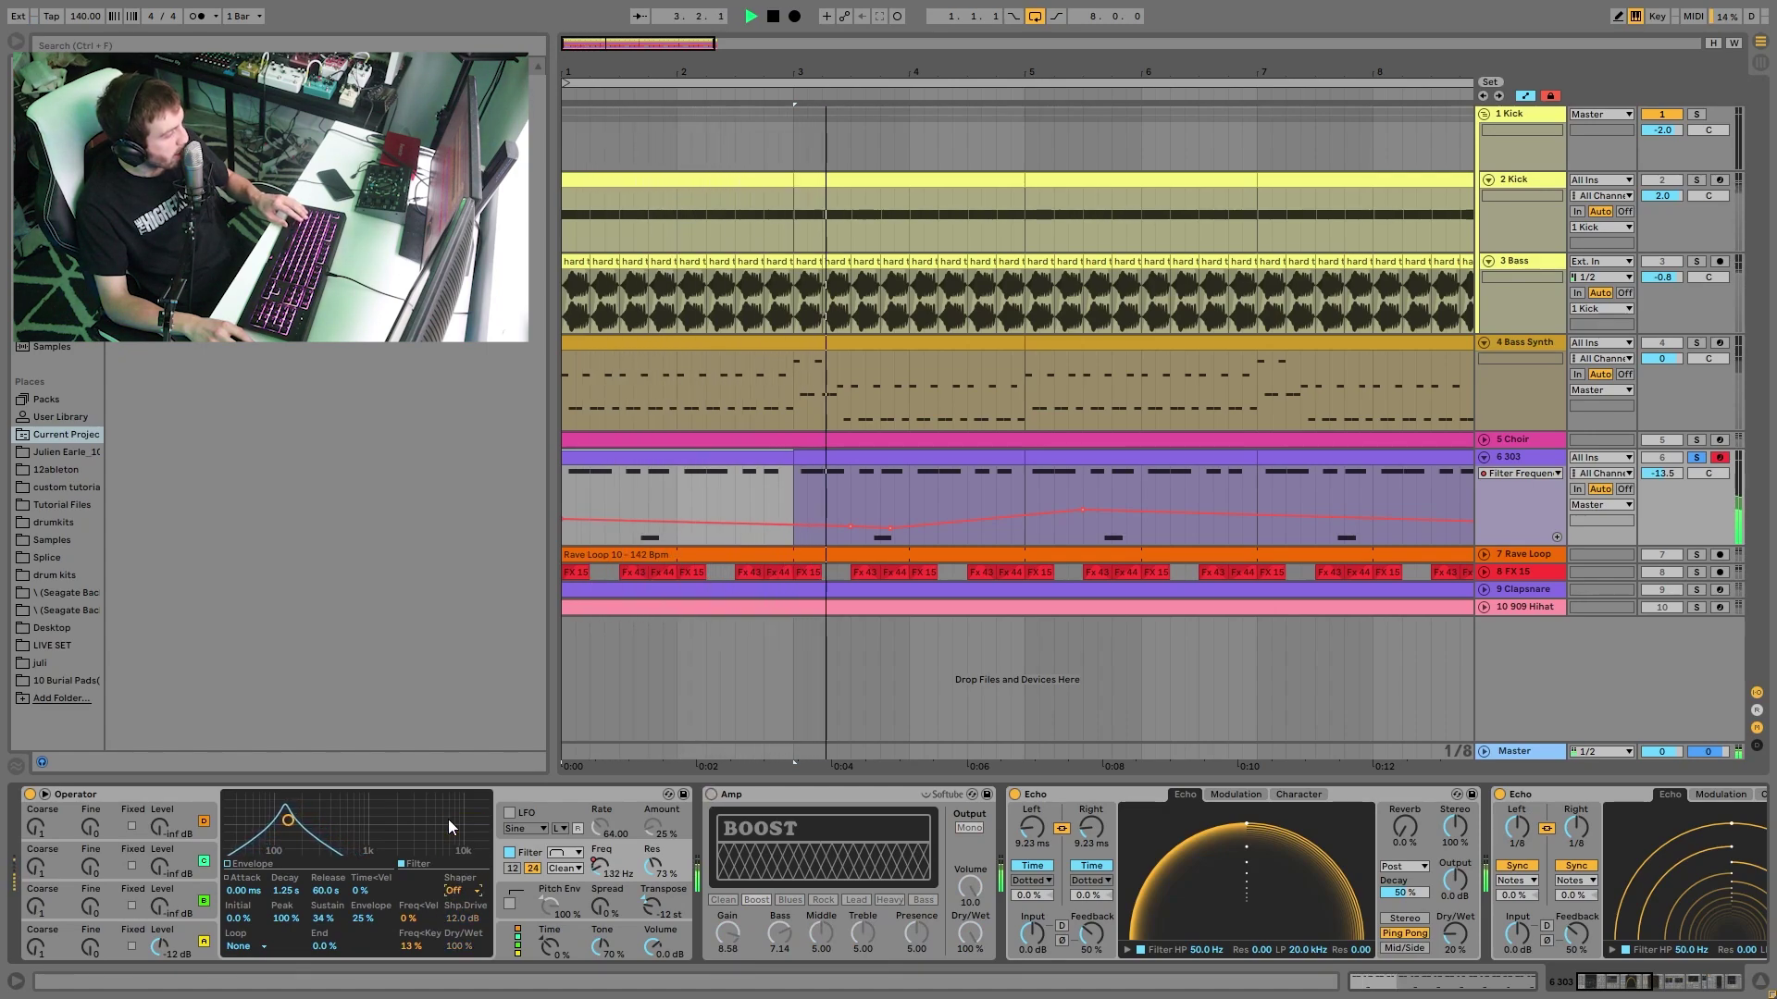
left_click(452, 891)
left_click(453, 944)
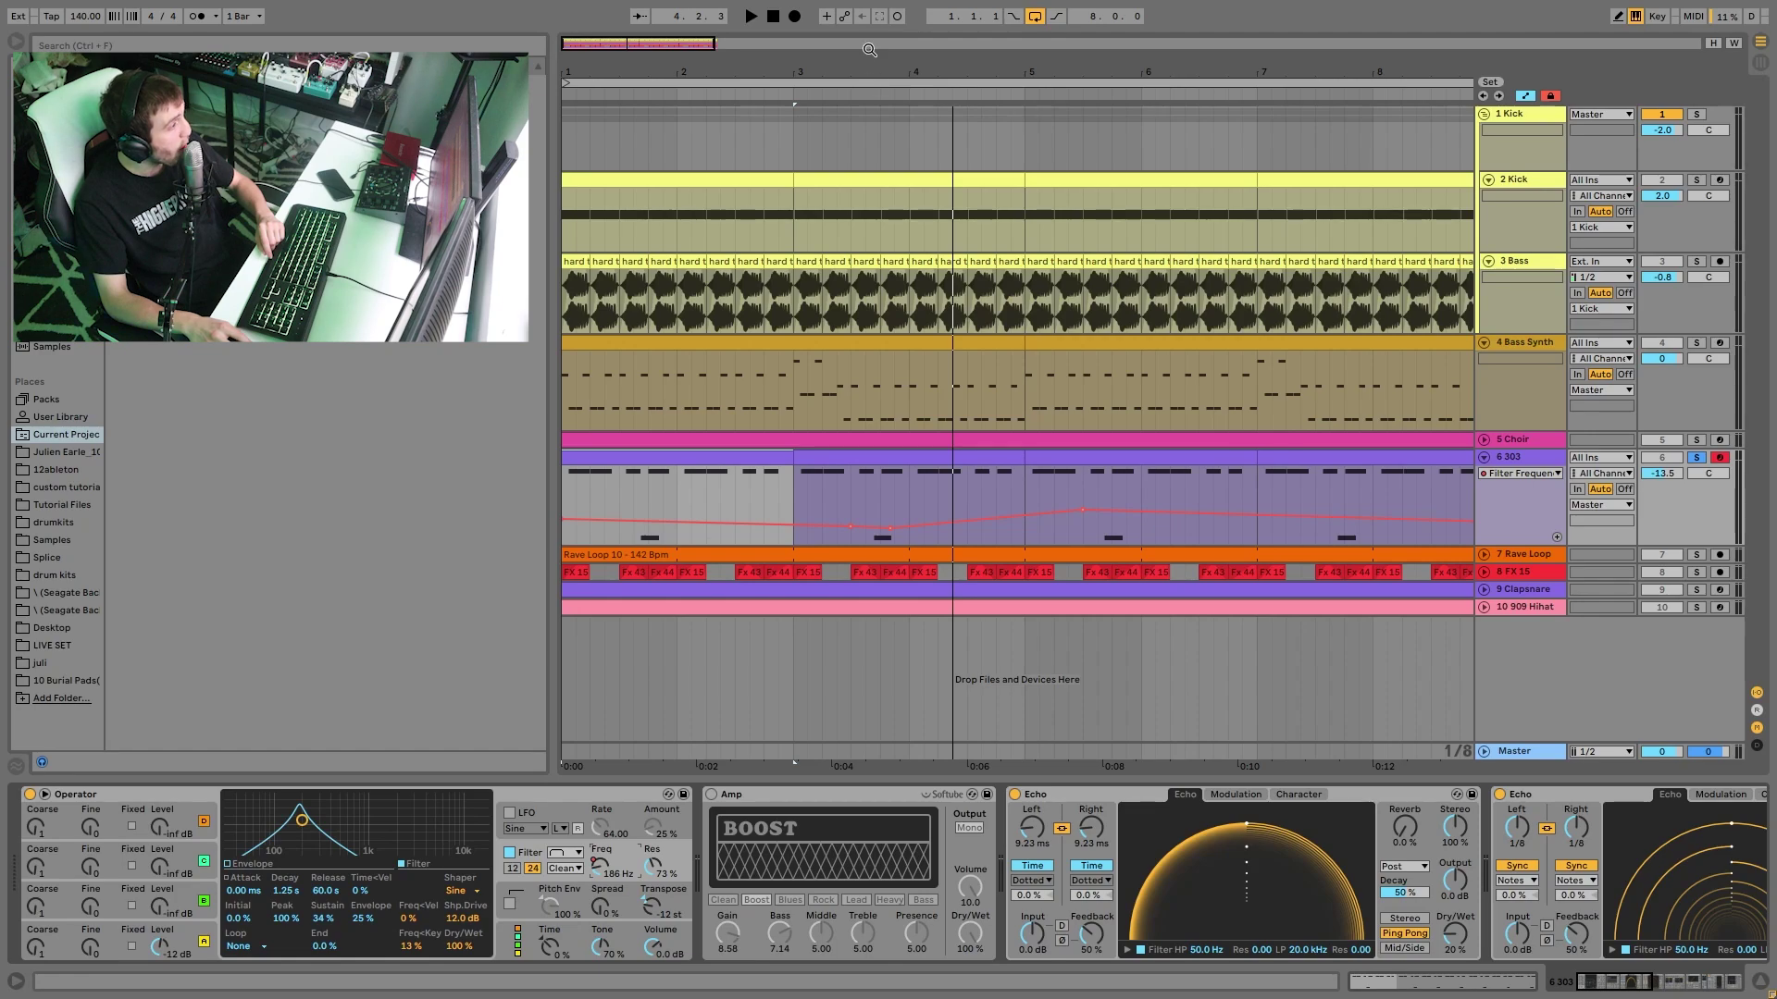
- Try raising the 303's filter frequency automation point in the middle of bar 5, play it, and undo the change
left_click_drag(910, 66, 906, 51)
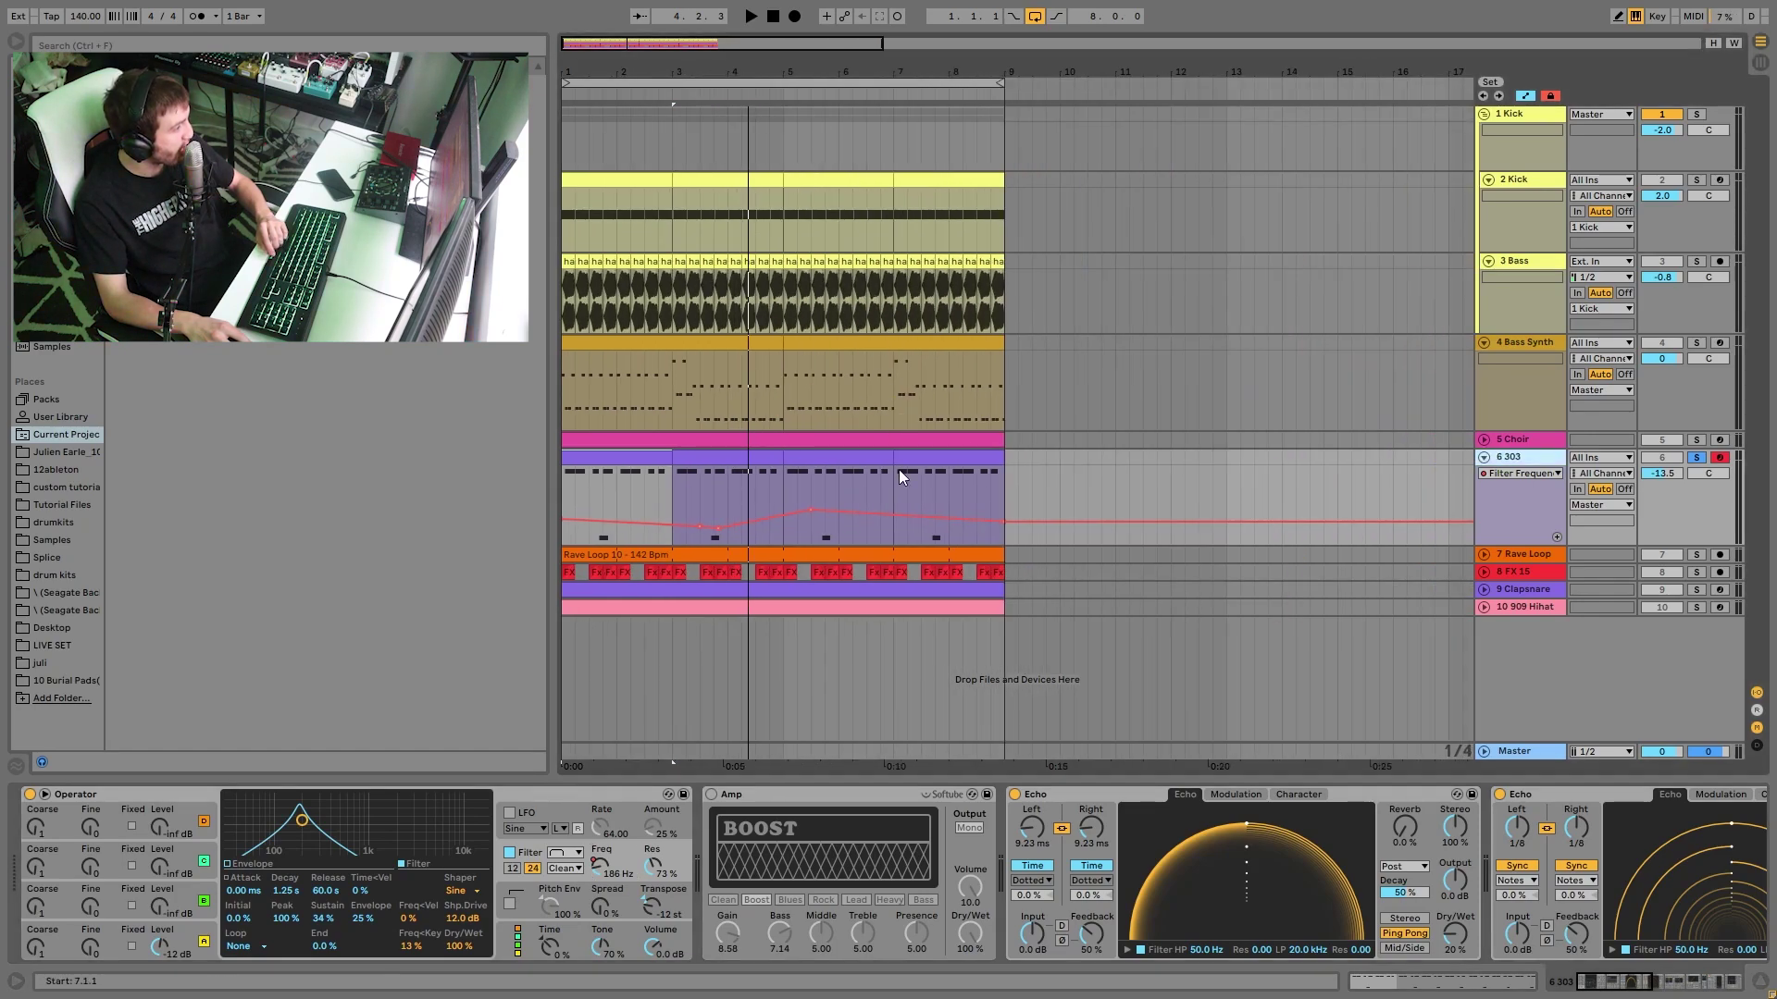
key("space")
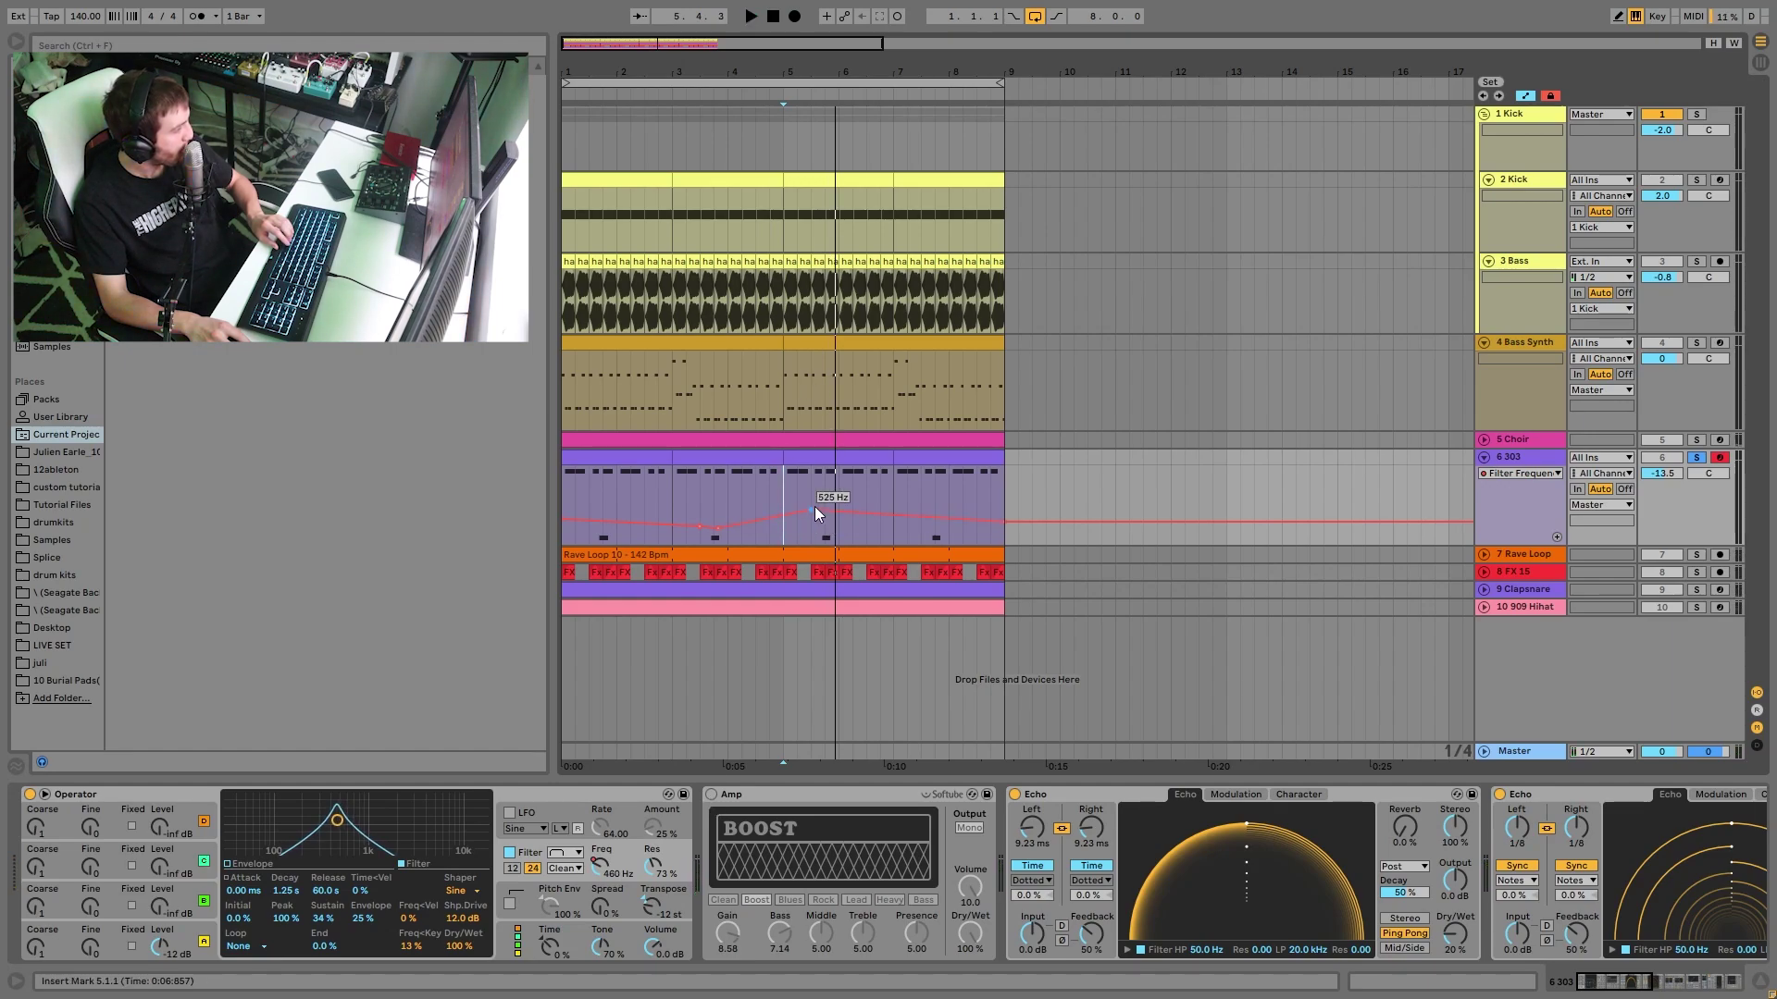
left_click_drag(815, 507, 815, 478)
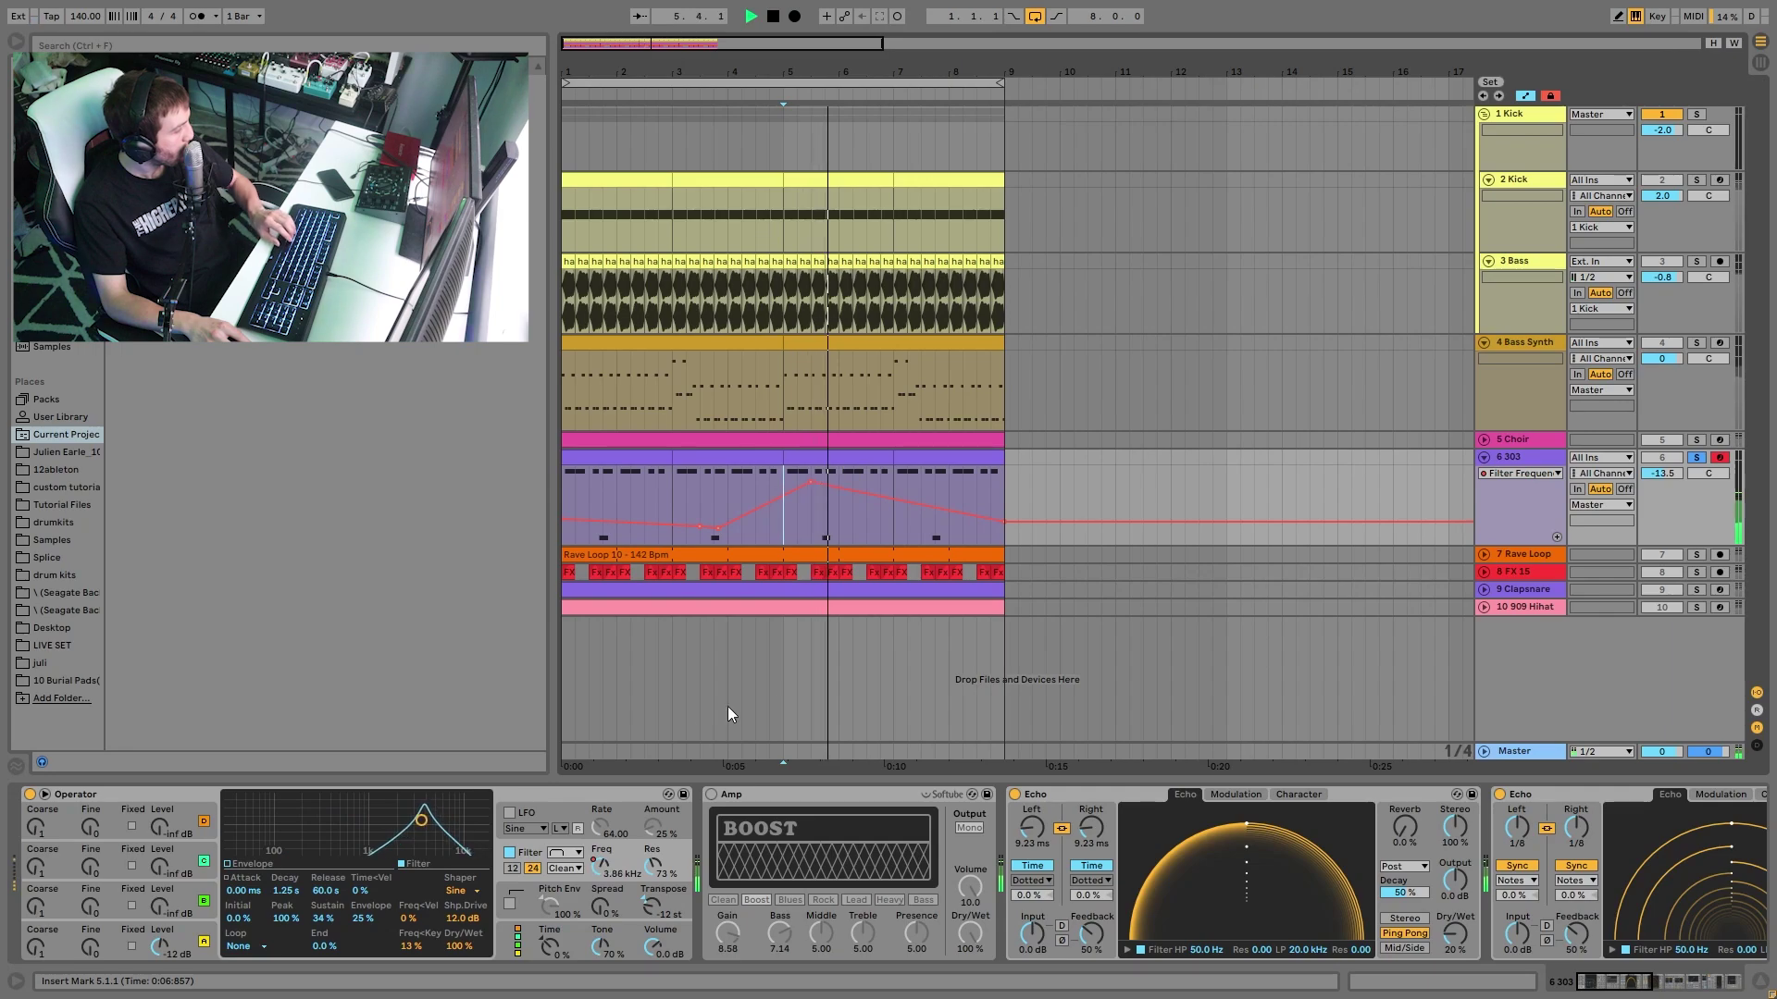
key("space")
key("ctrl+z")
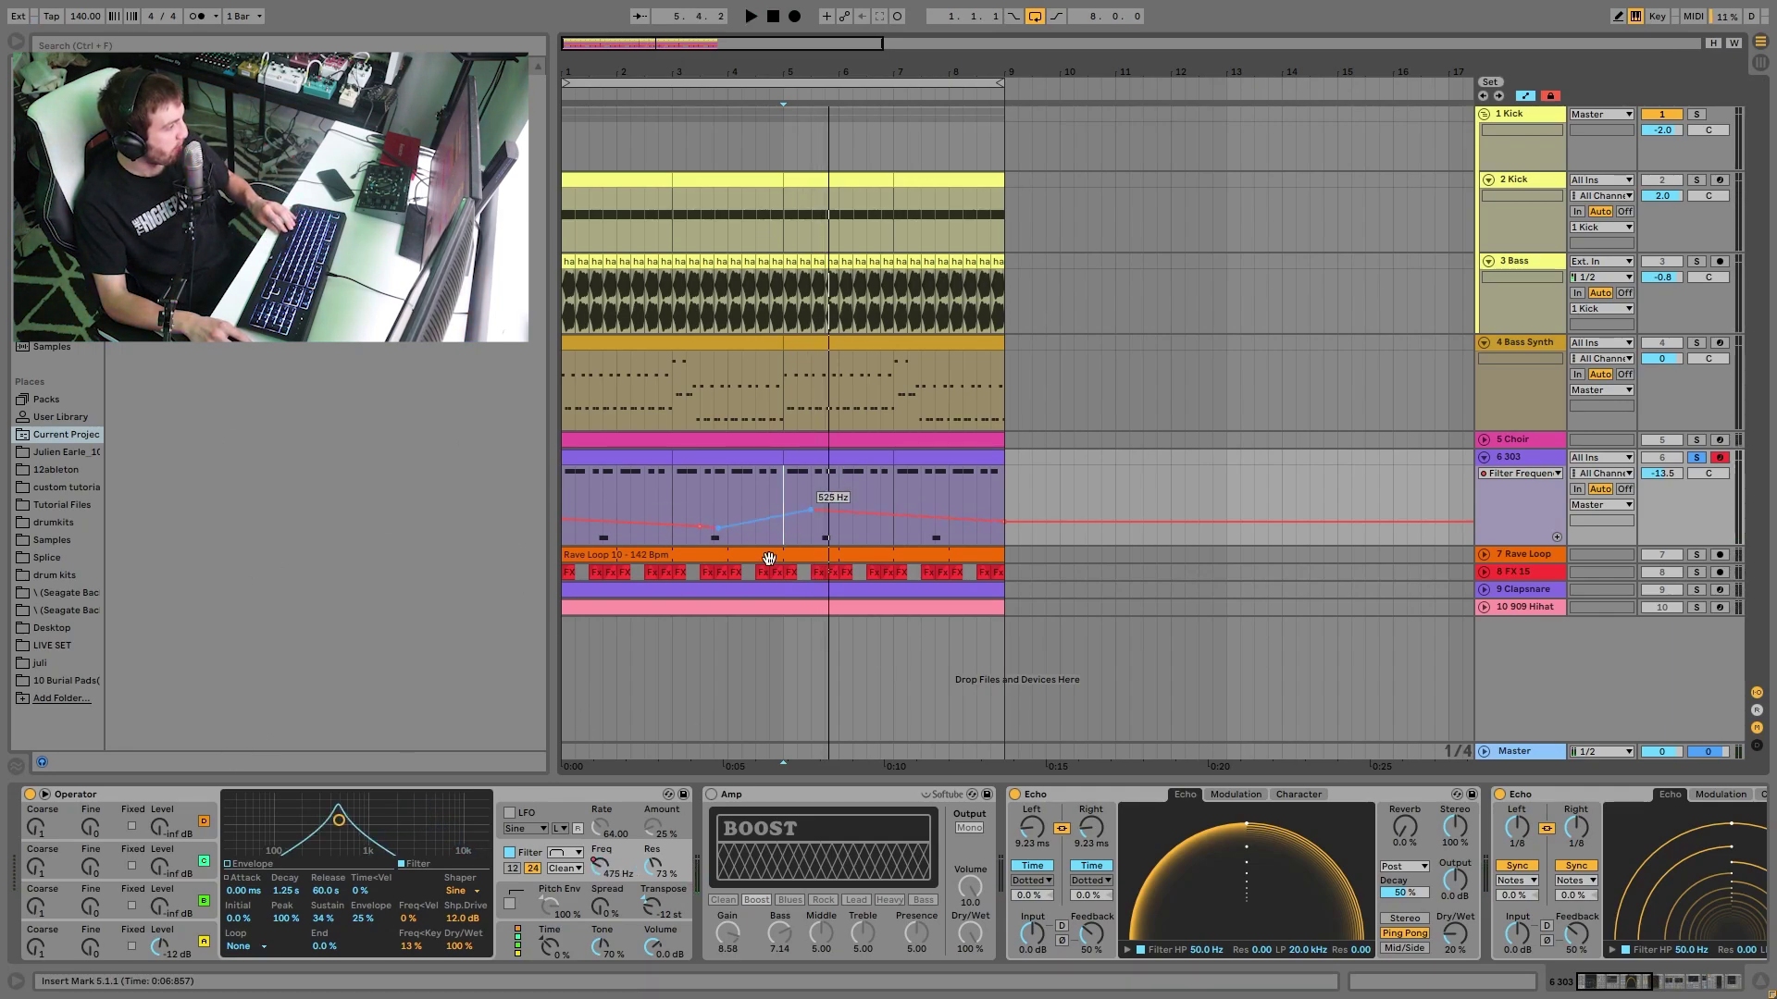
- Re-enable the Amp on the 303 track and play the 303 through its Boost setting
left_click(709, 794)
key("space")
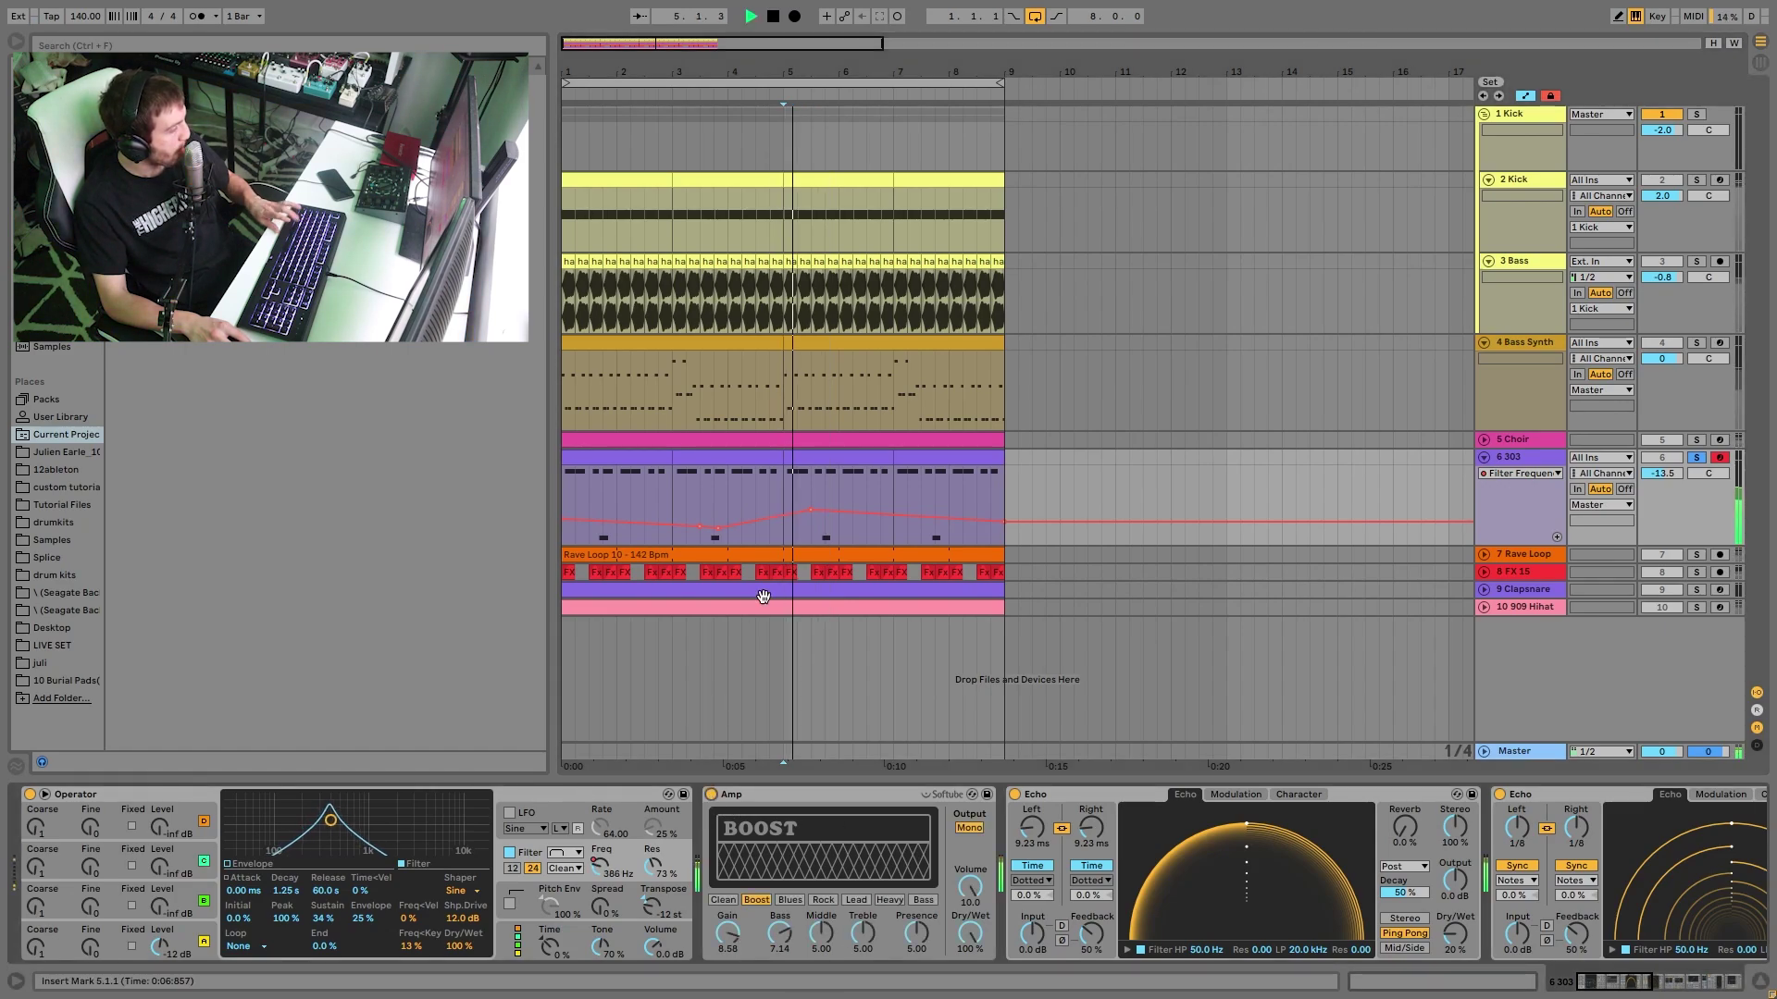
left_click(655, 474)
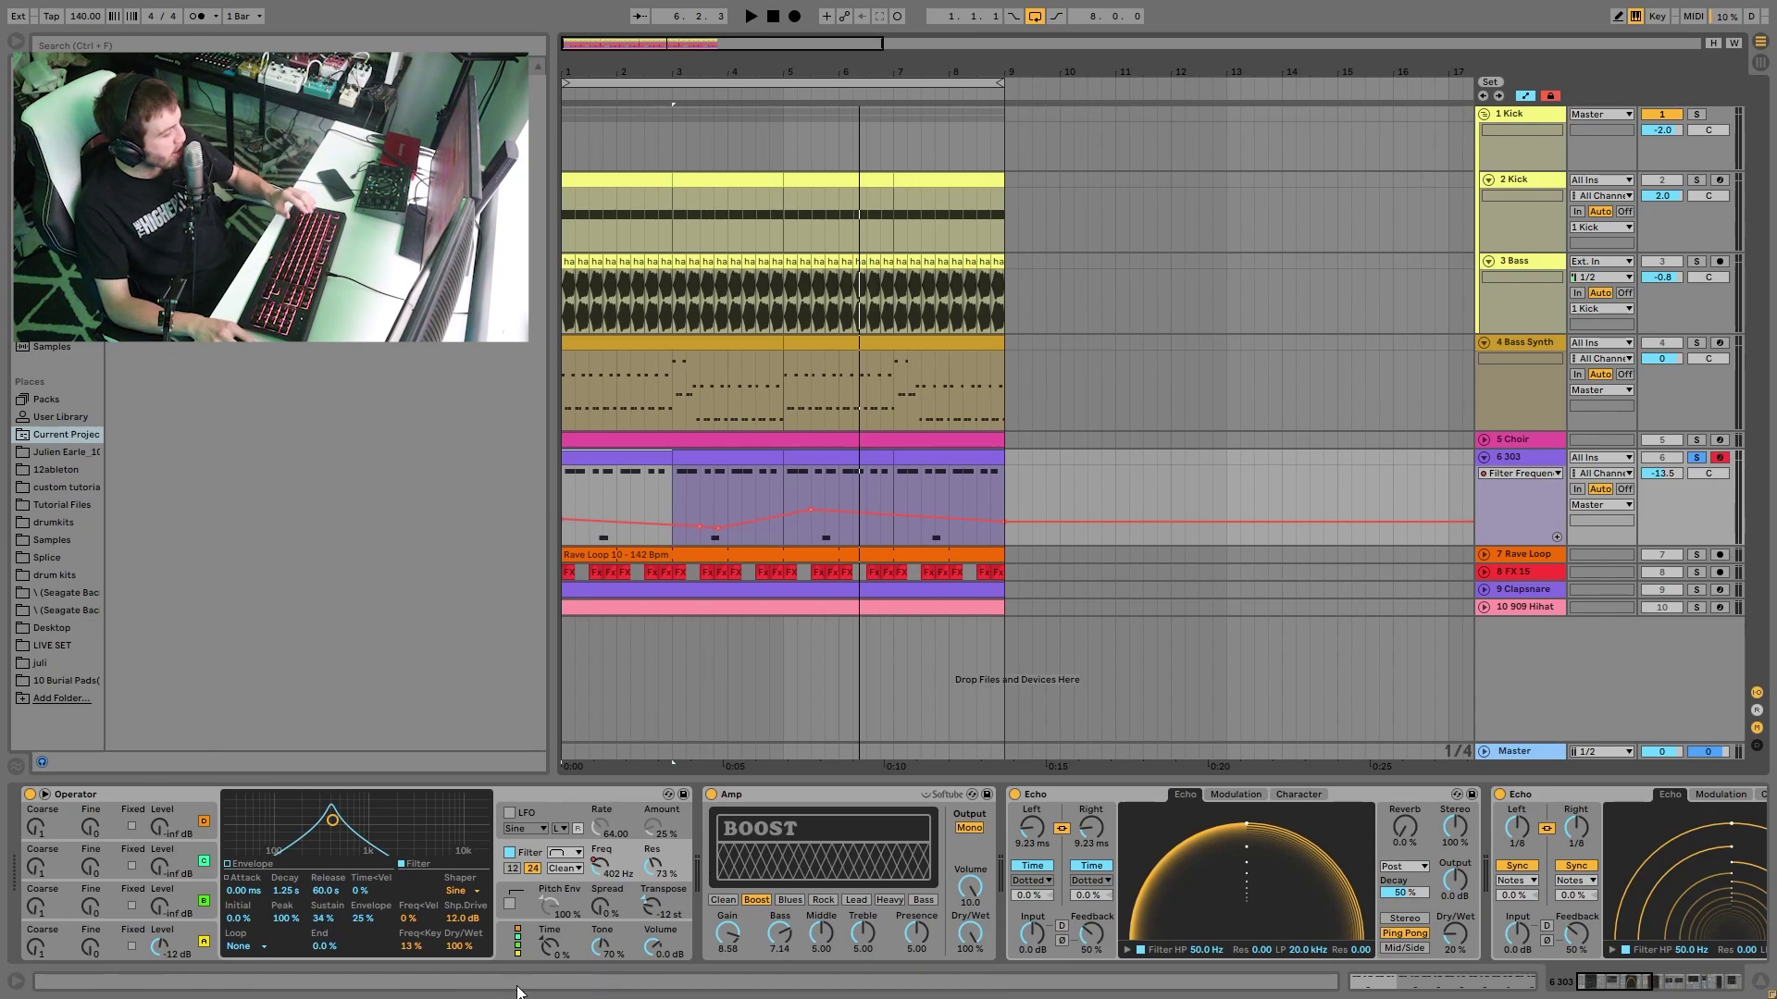
left_click(797, 797)
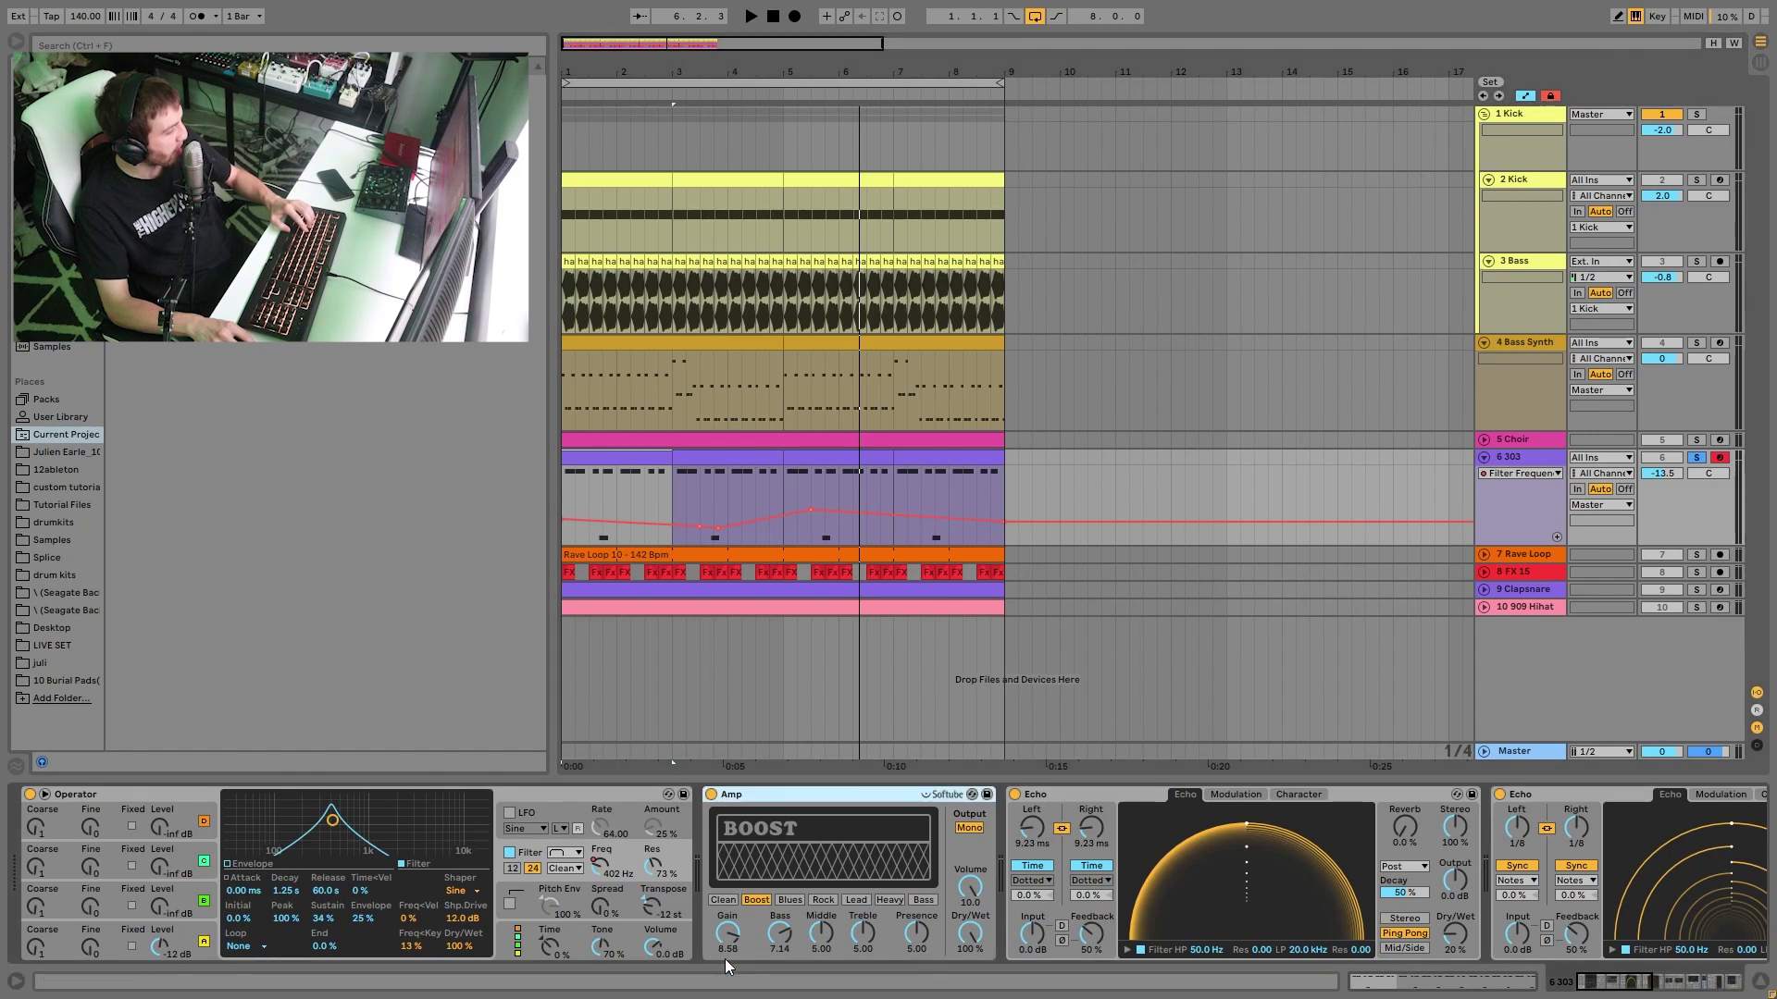
key("space")
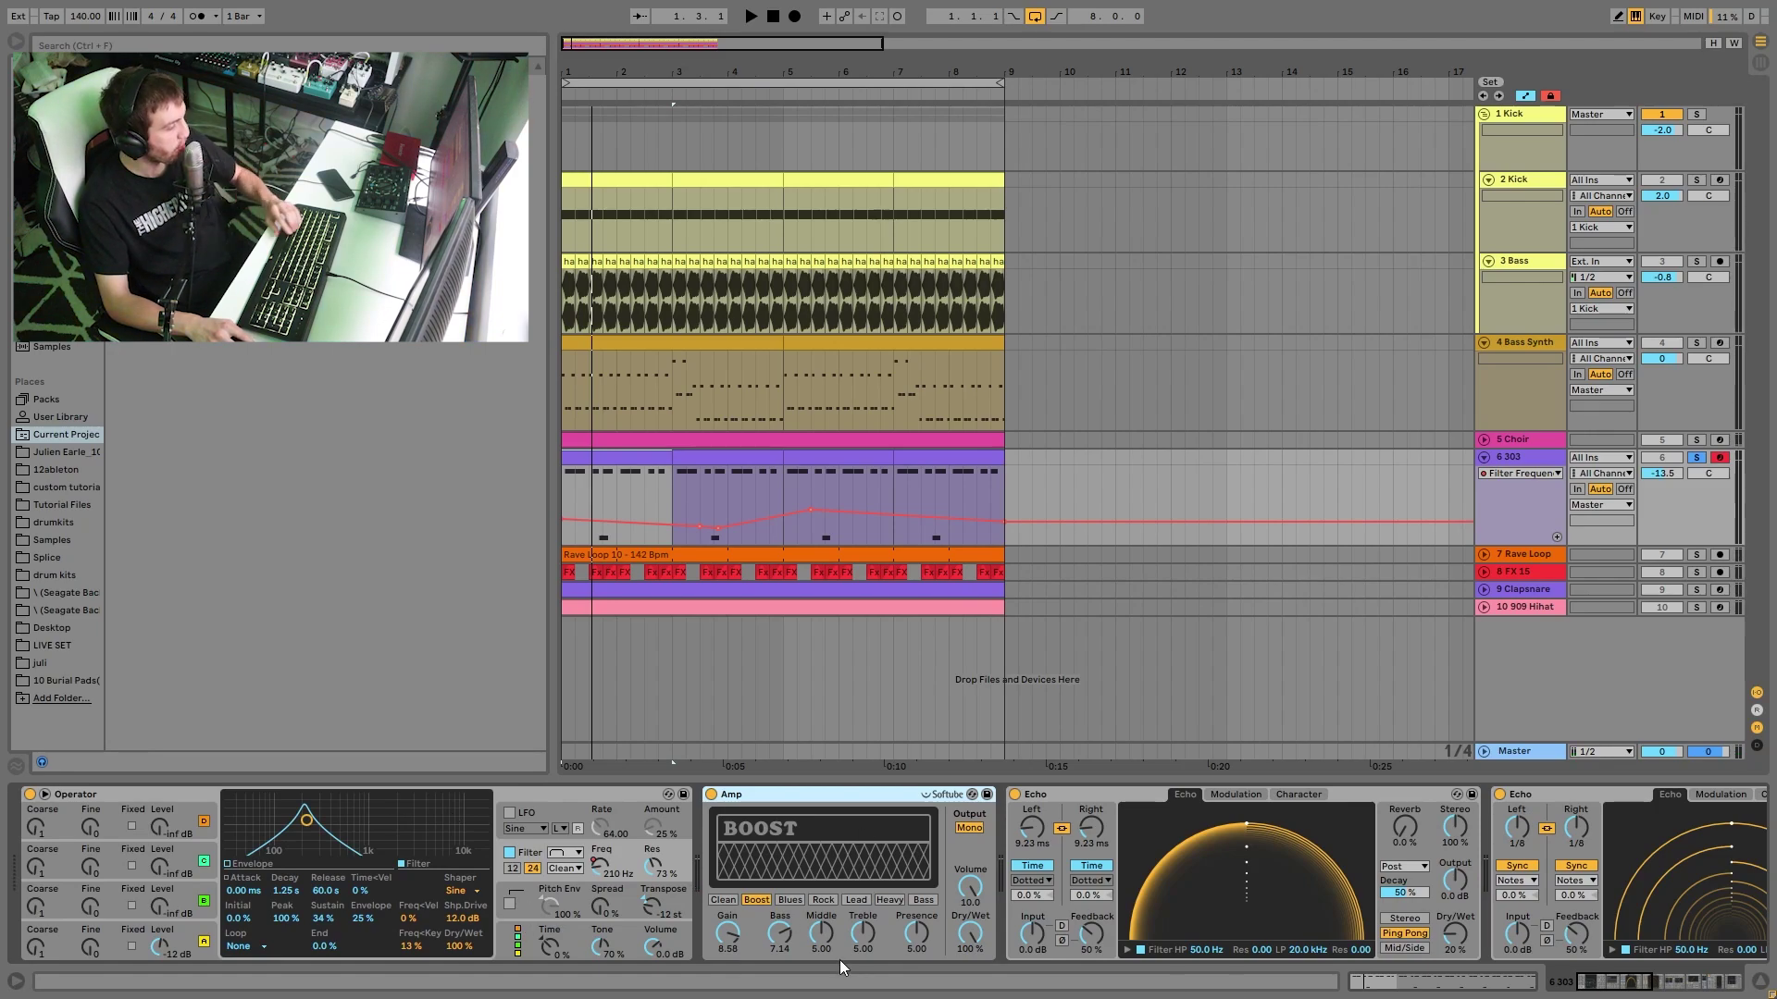
- Compare the 303's sound with the first Echo bypassed and switched back on during playback
scroll(840, 959, "right", 5)
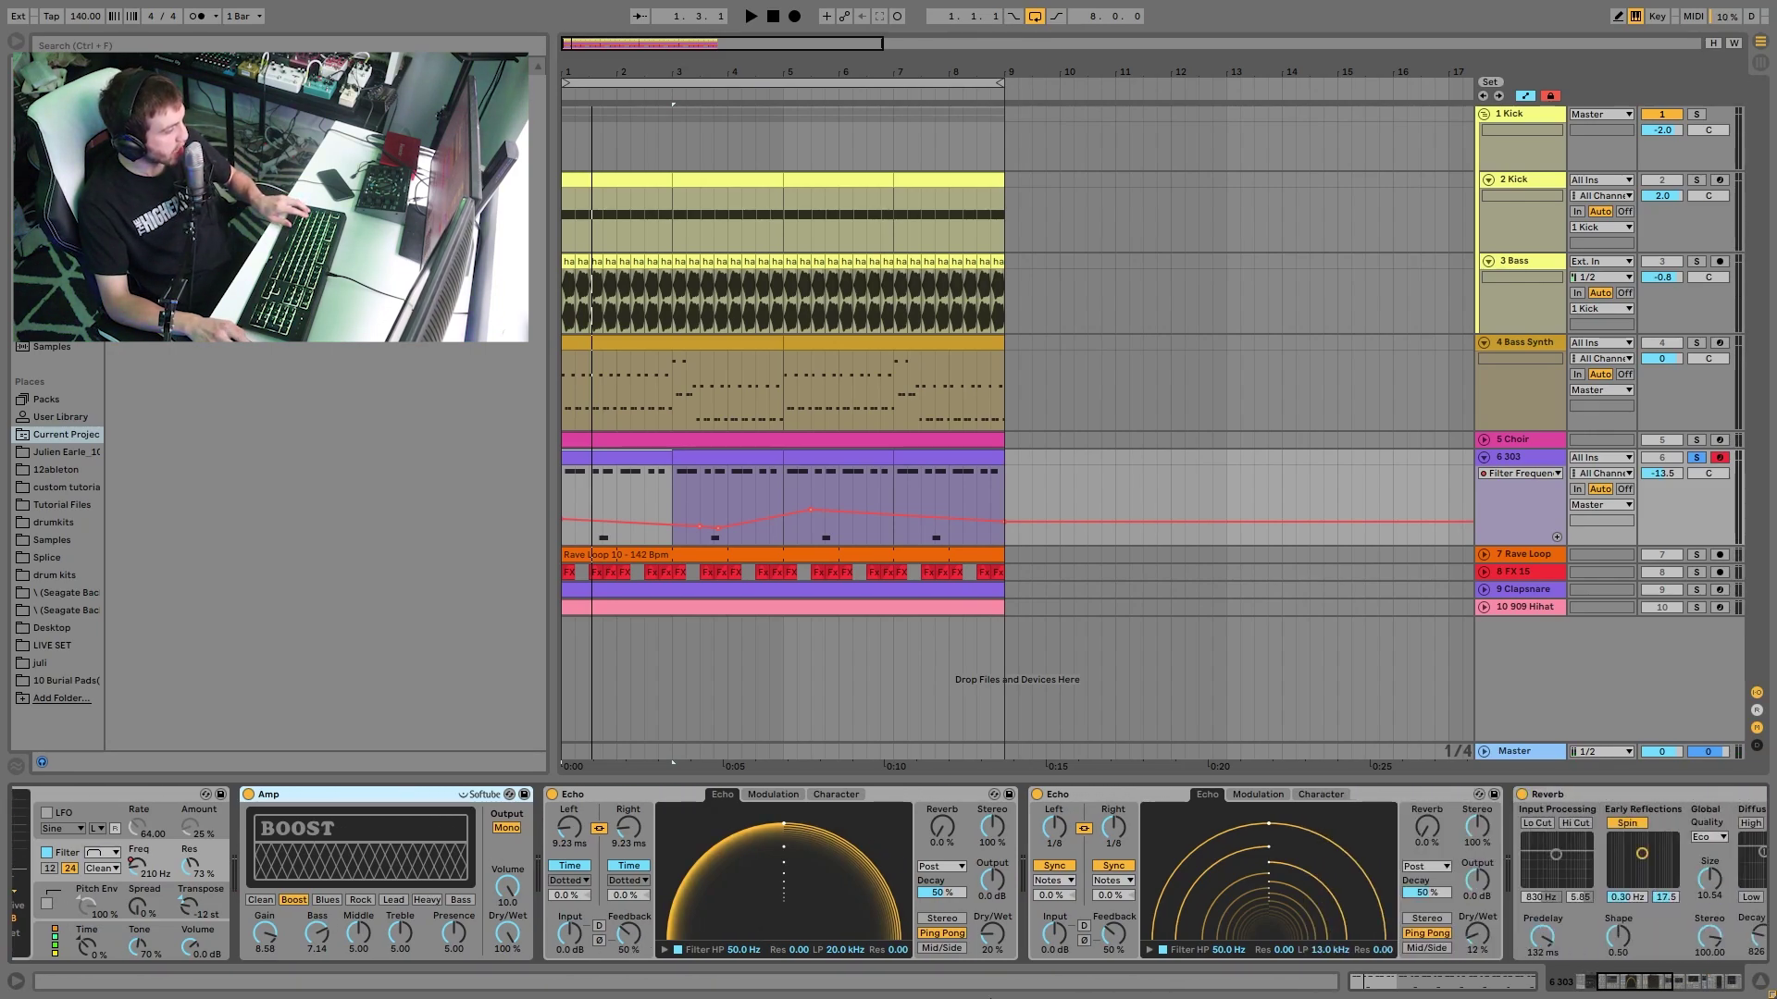
left_click(549, 802)
left_click(553, 795)
key("space")
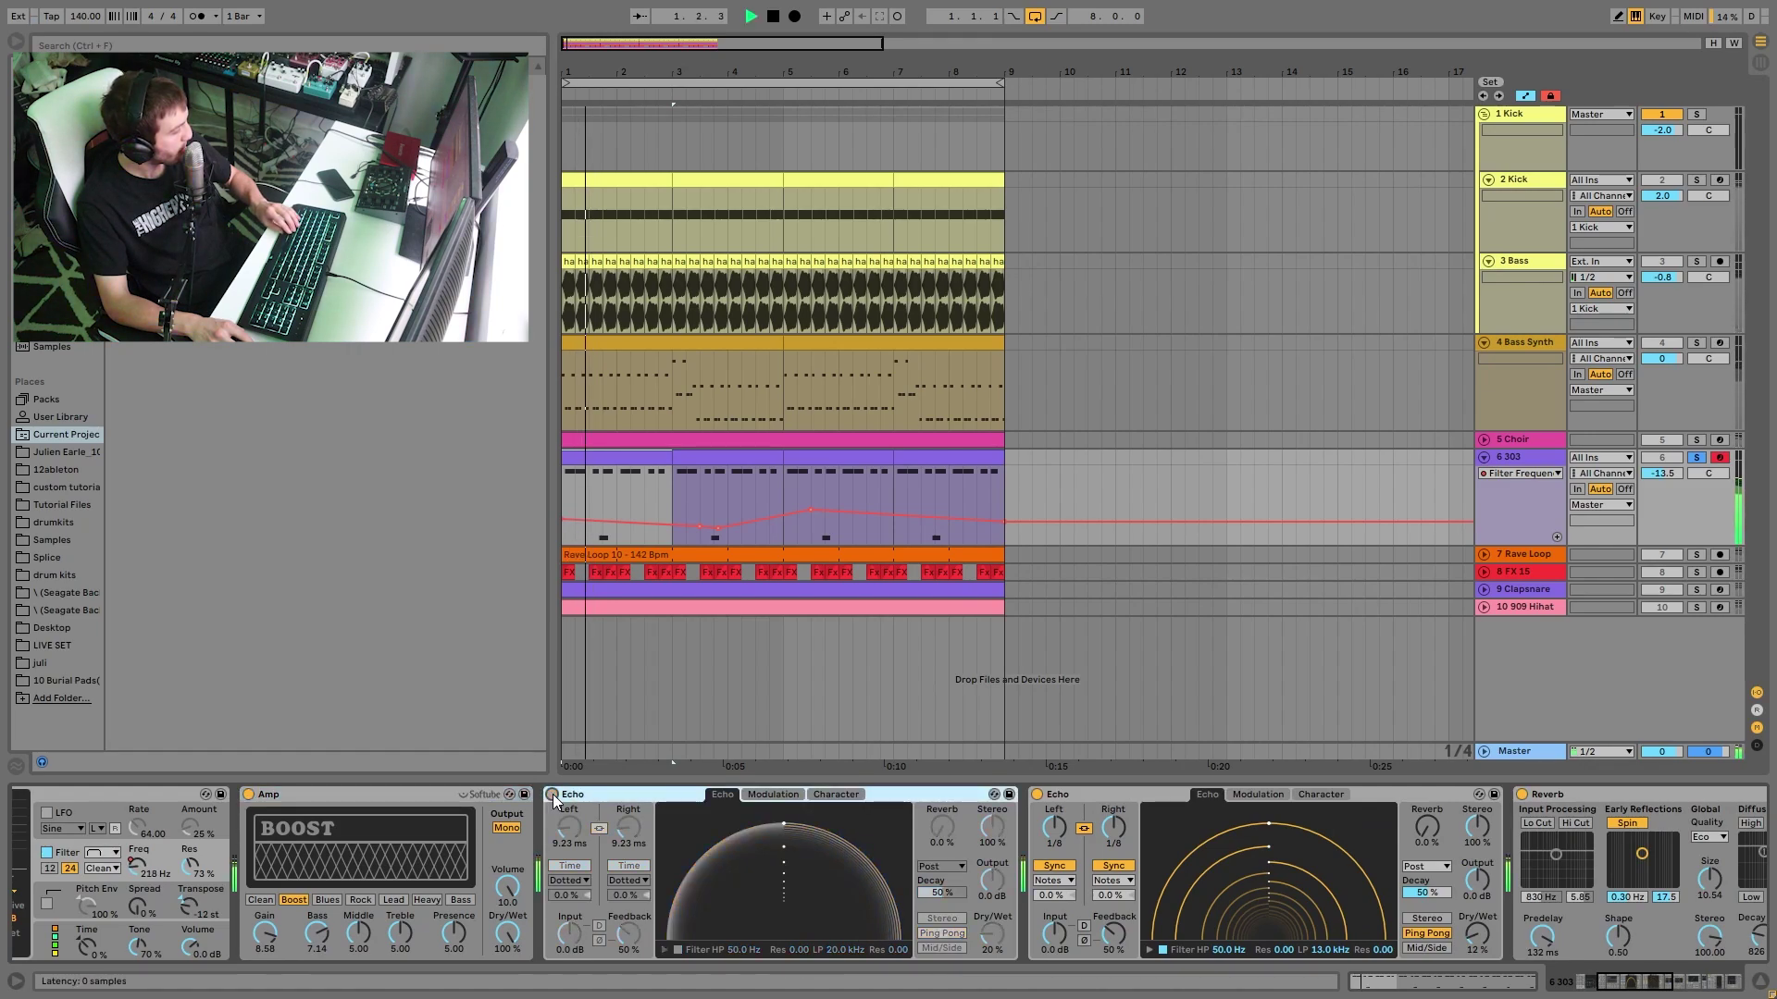
left_click(552, 794)
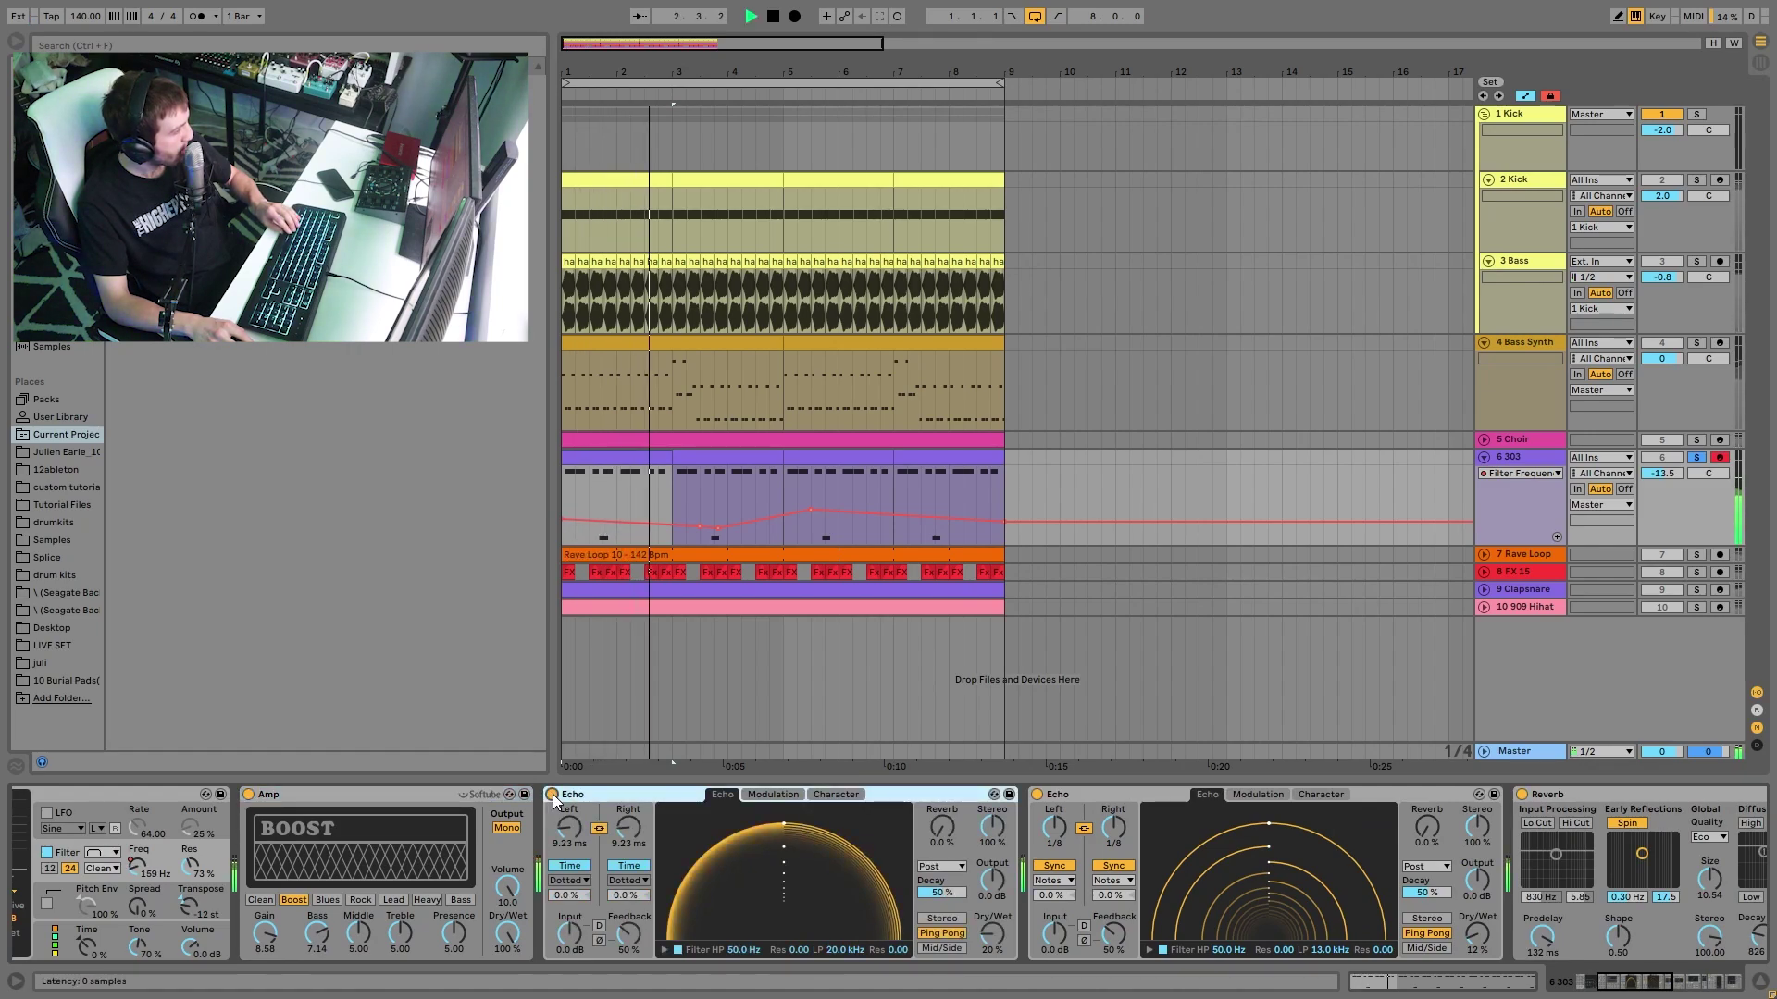
key("space")
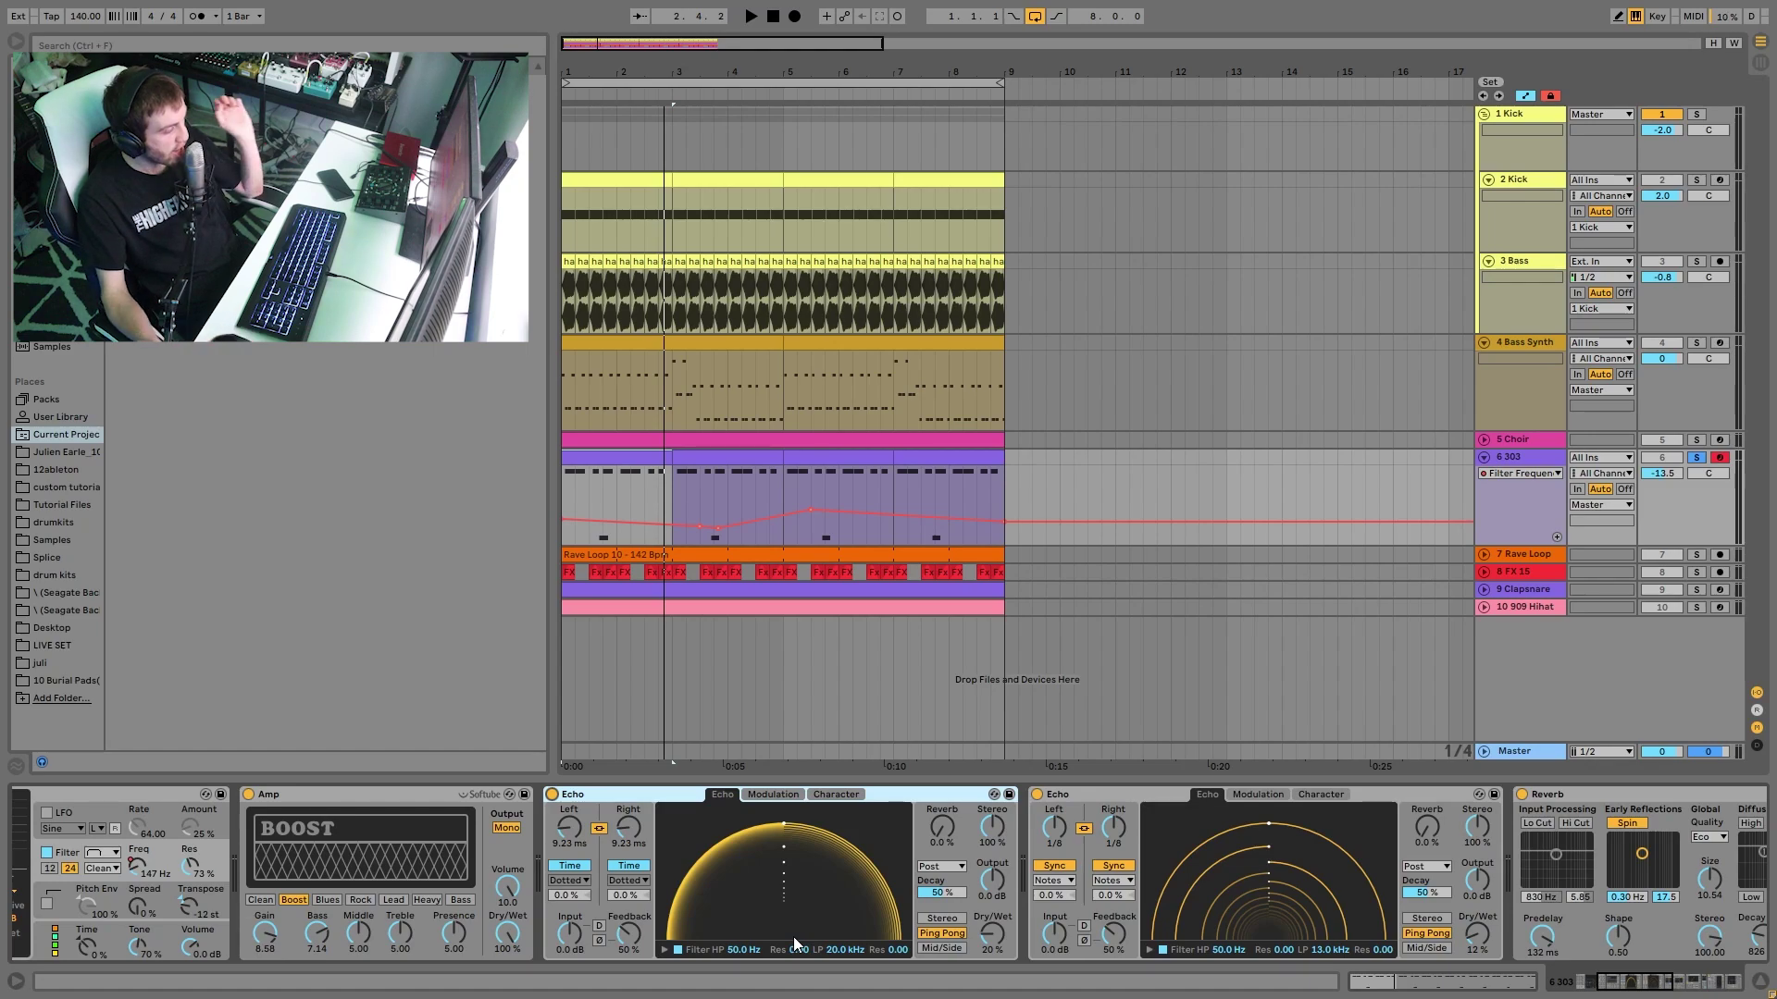
key("space")
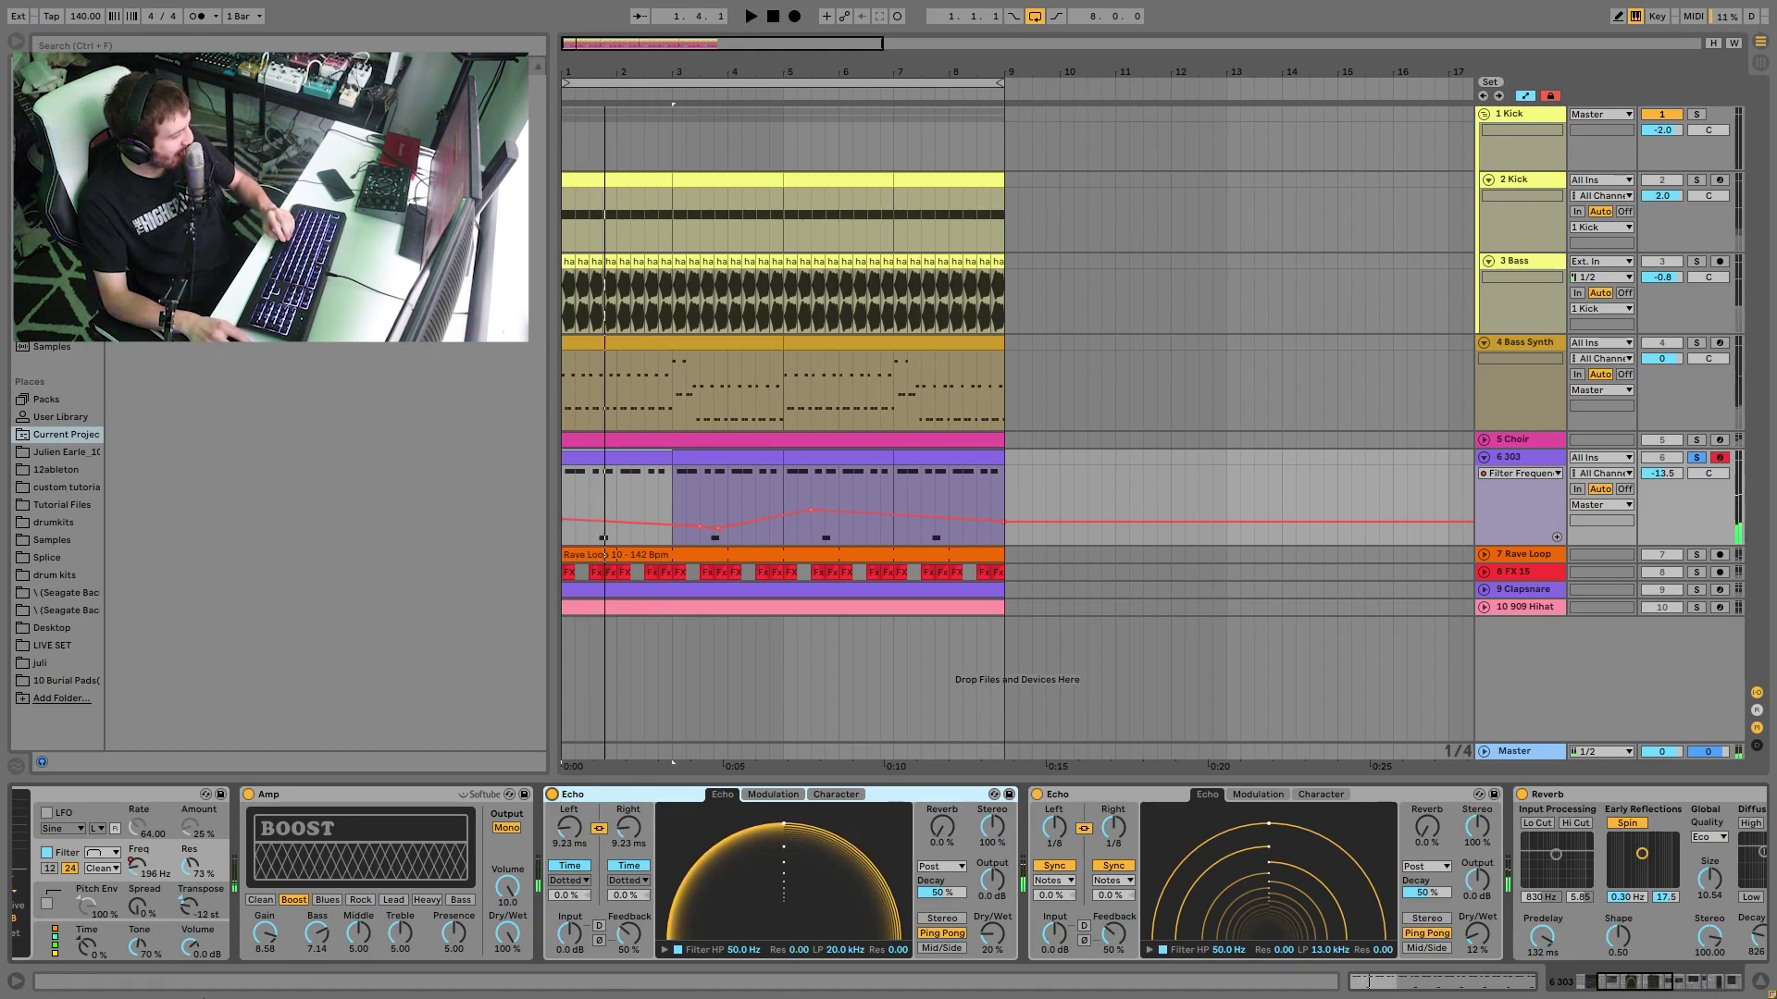
- Examine the second Echo in the 303's effect chain and play the track briefly
scroll(1173, 835, "right", 3)
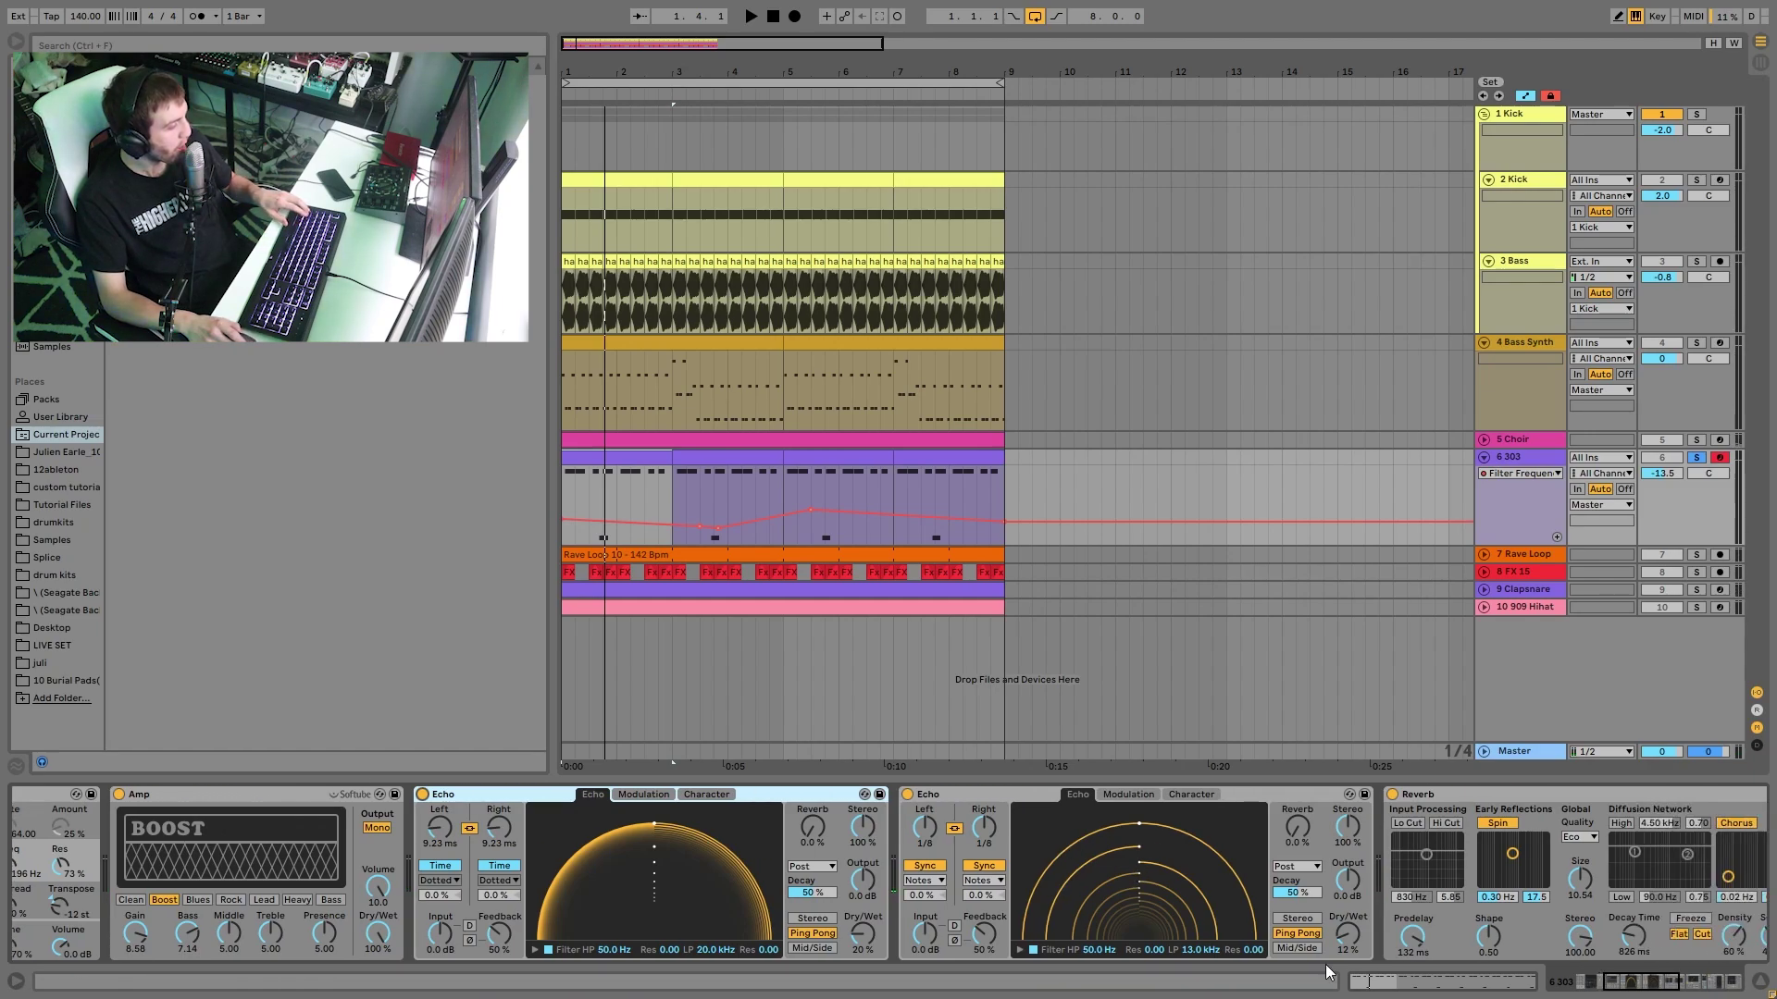
scroll(1018, 847, "right", 2)
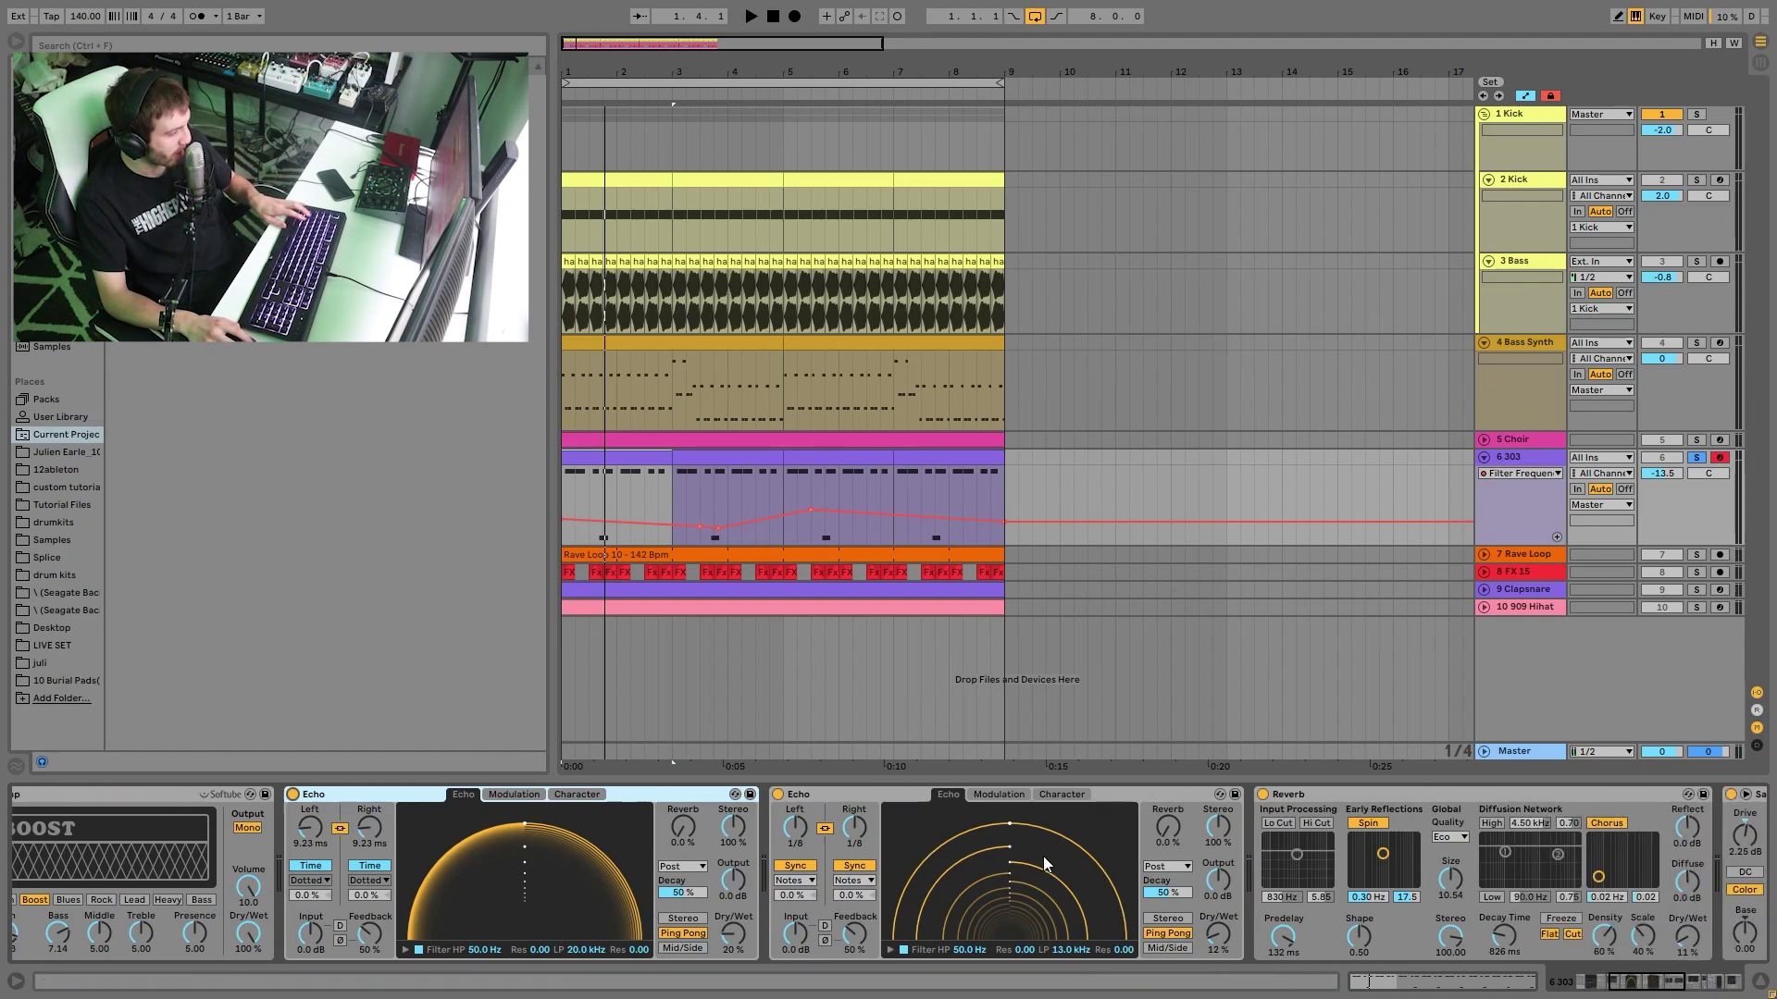
key("space")
key("space")
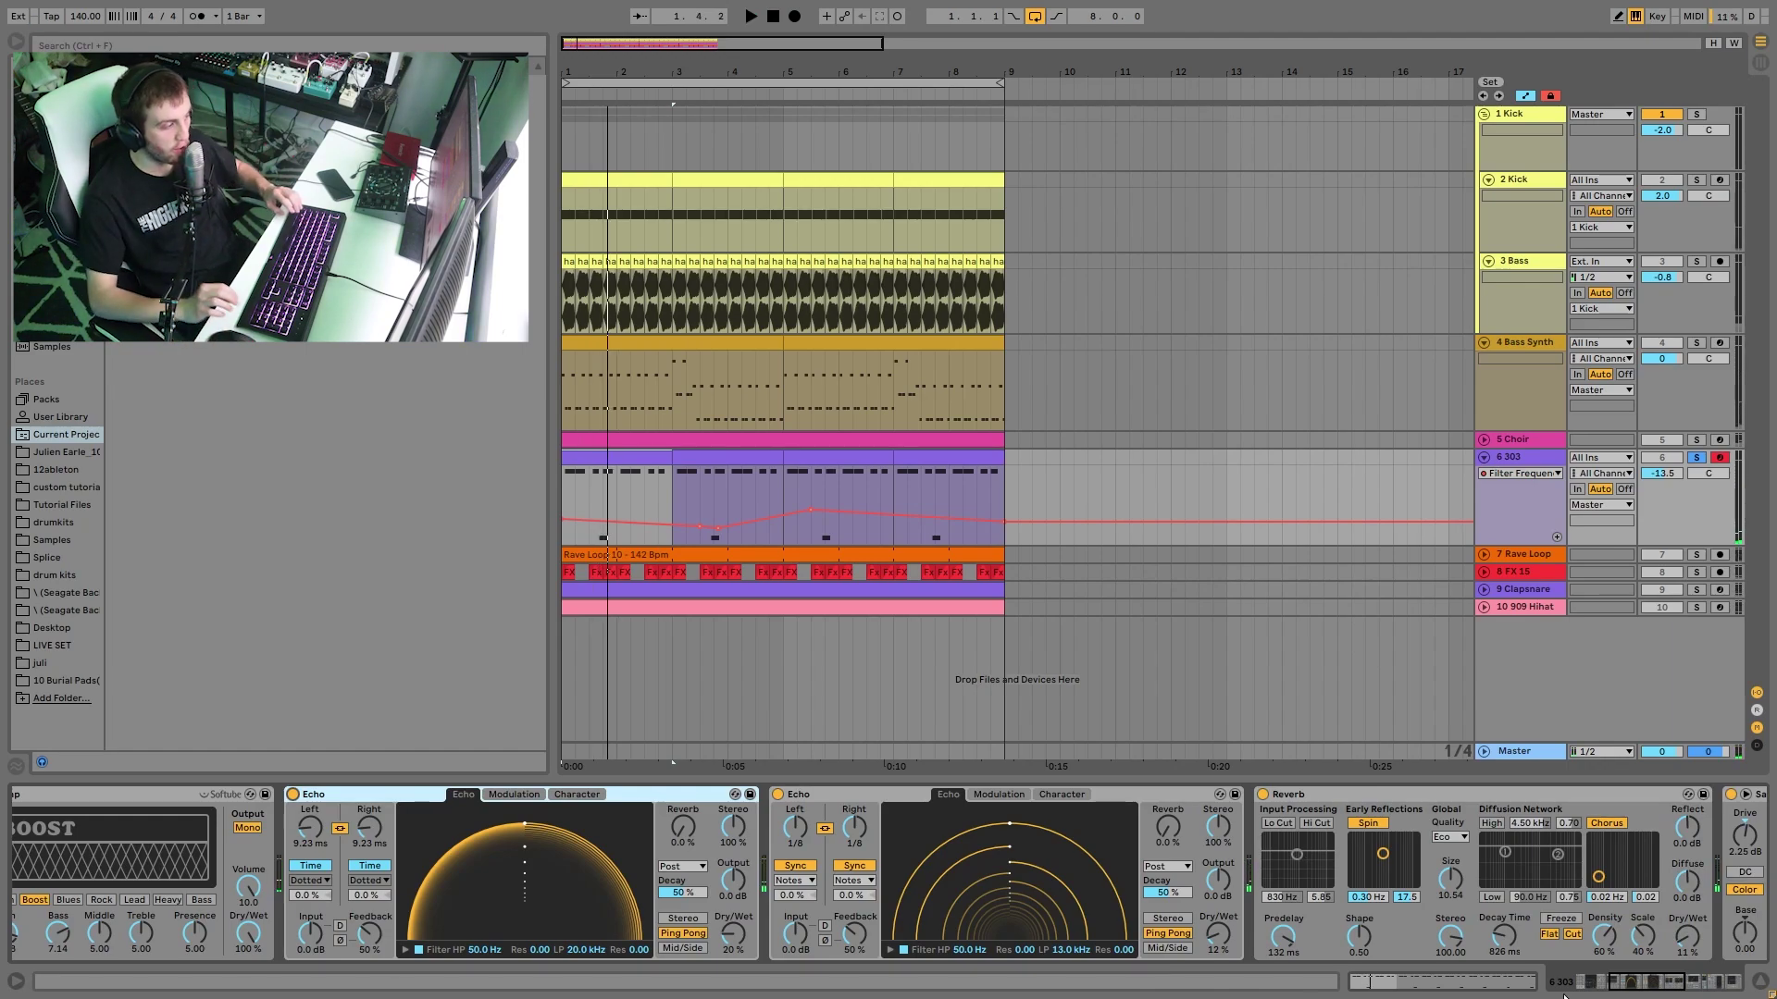
- Examine the 303's Reverb and Saturator settings while playing the track from the start
scroll(1412, 836, "right", 2)
scroll(1412, 837, "right", 3)
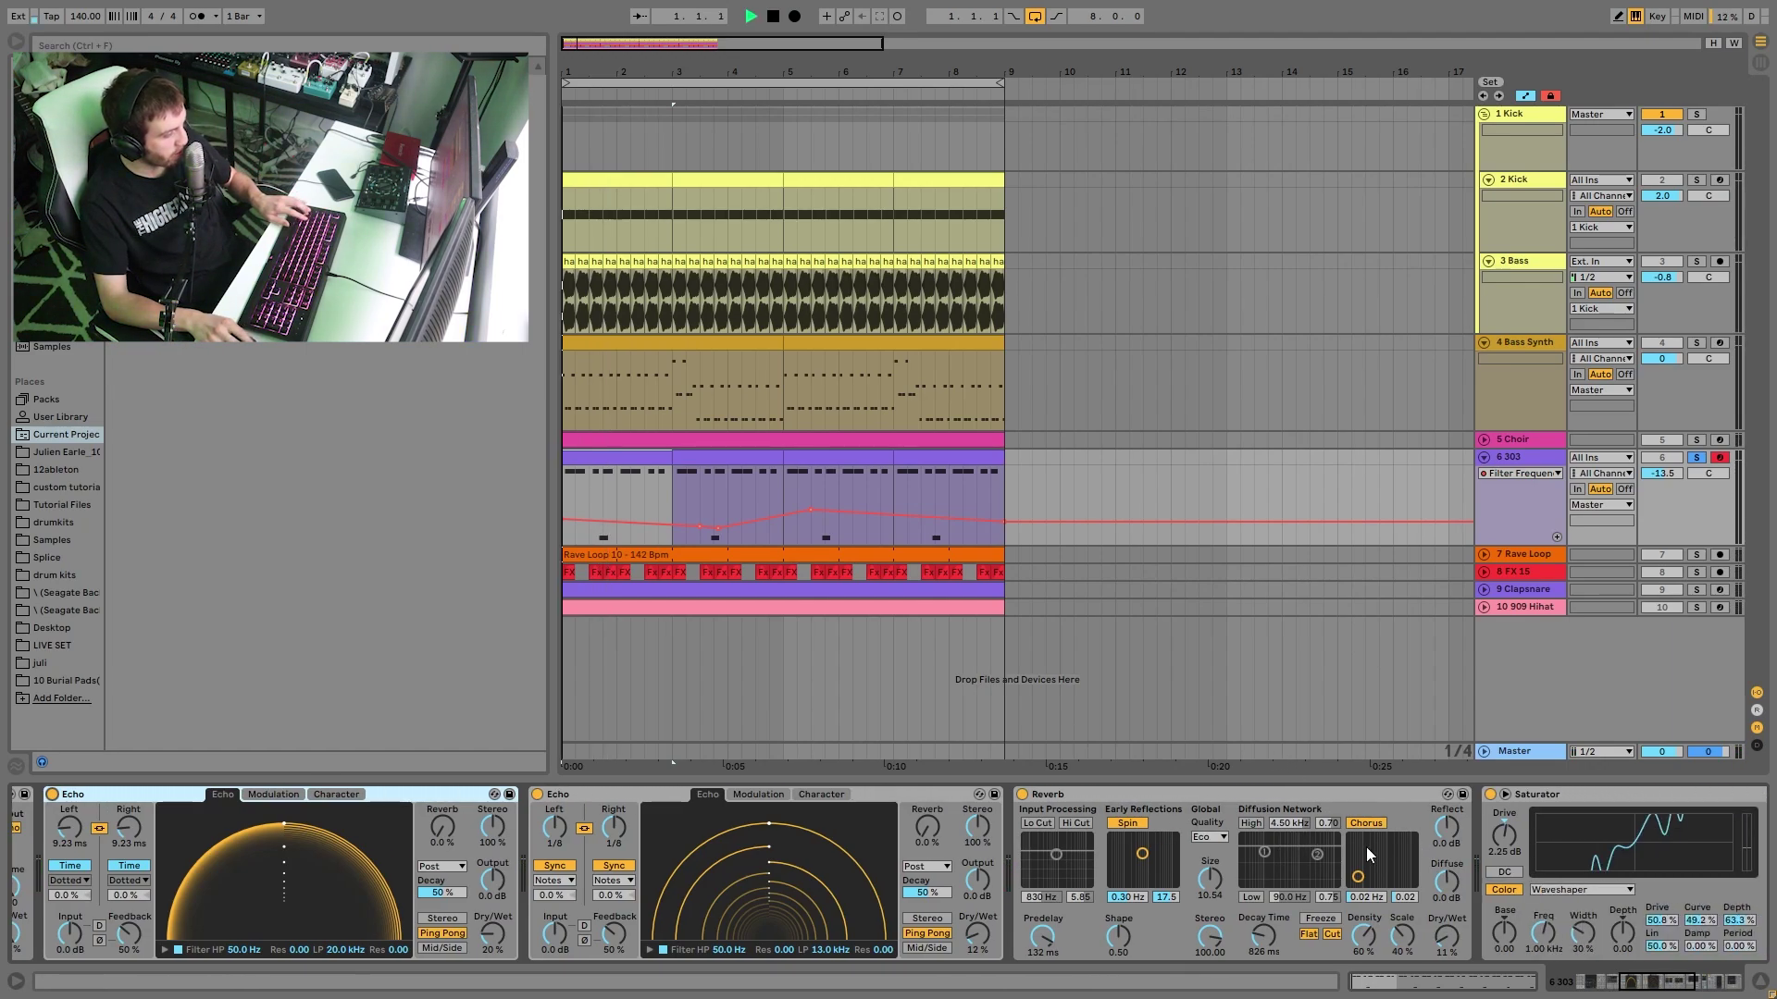
key("space")
scroll(1368, 860, "right", 4)
scroll(1369, 868, "right", 3)
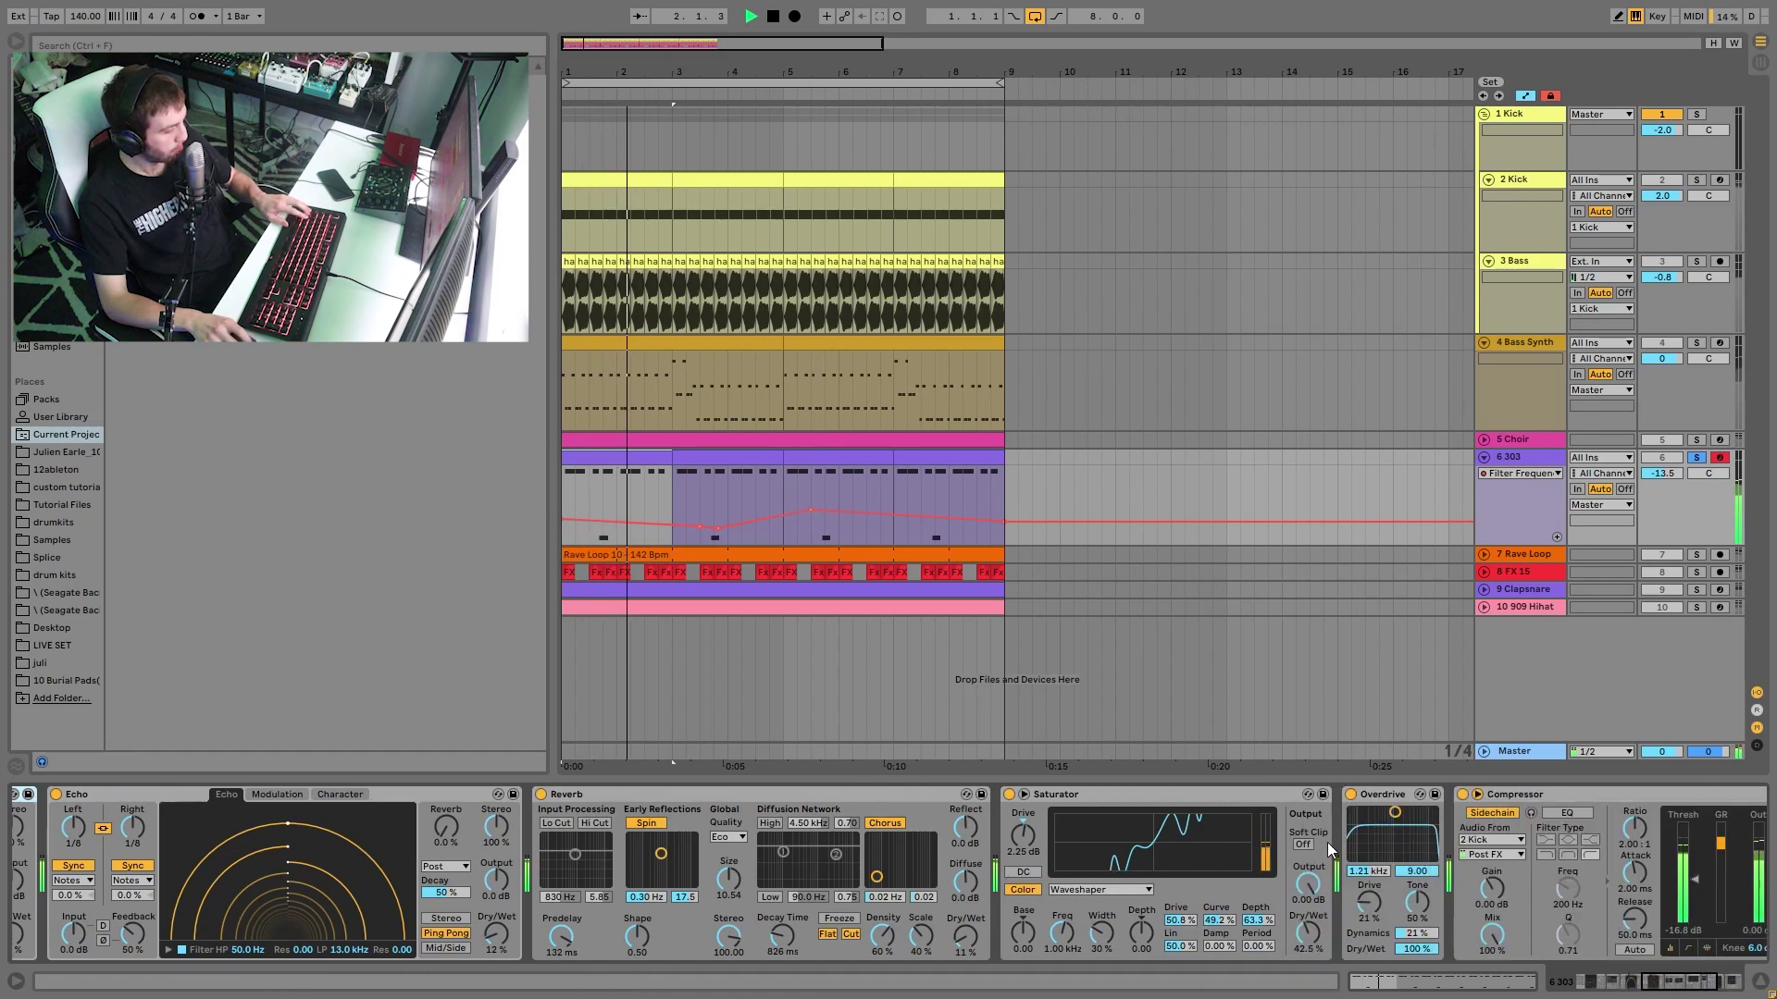
key("space")
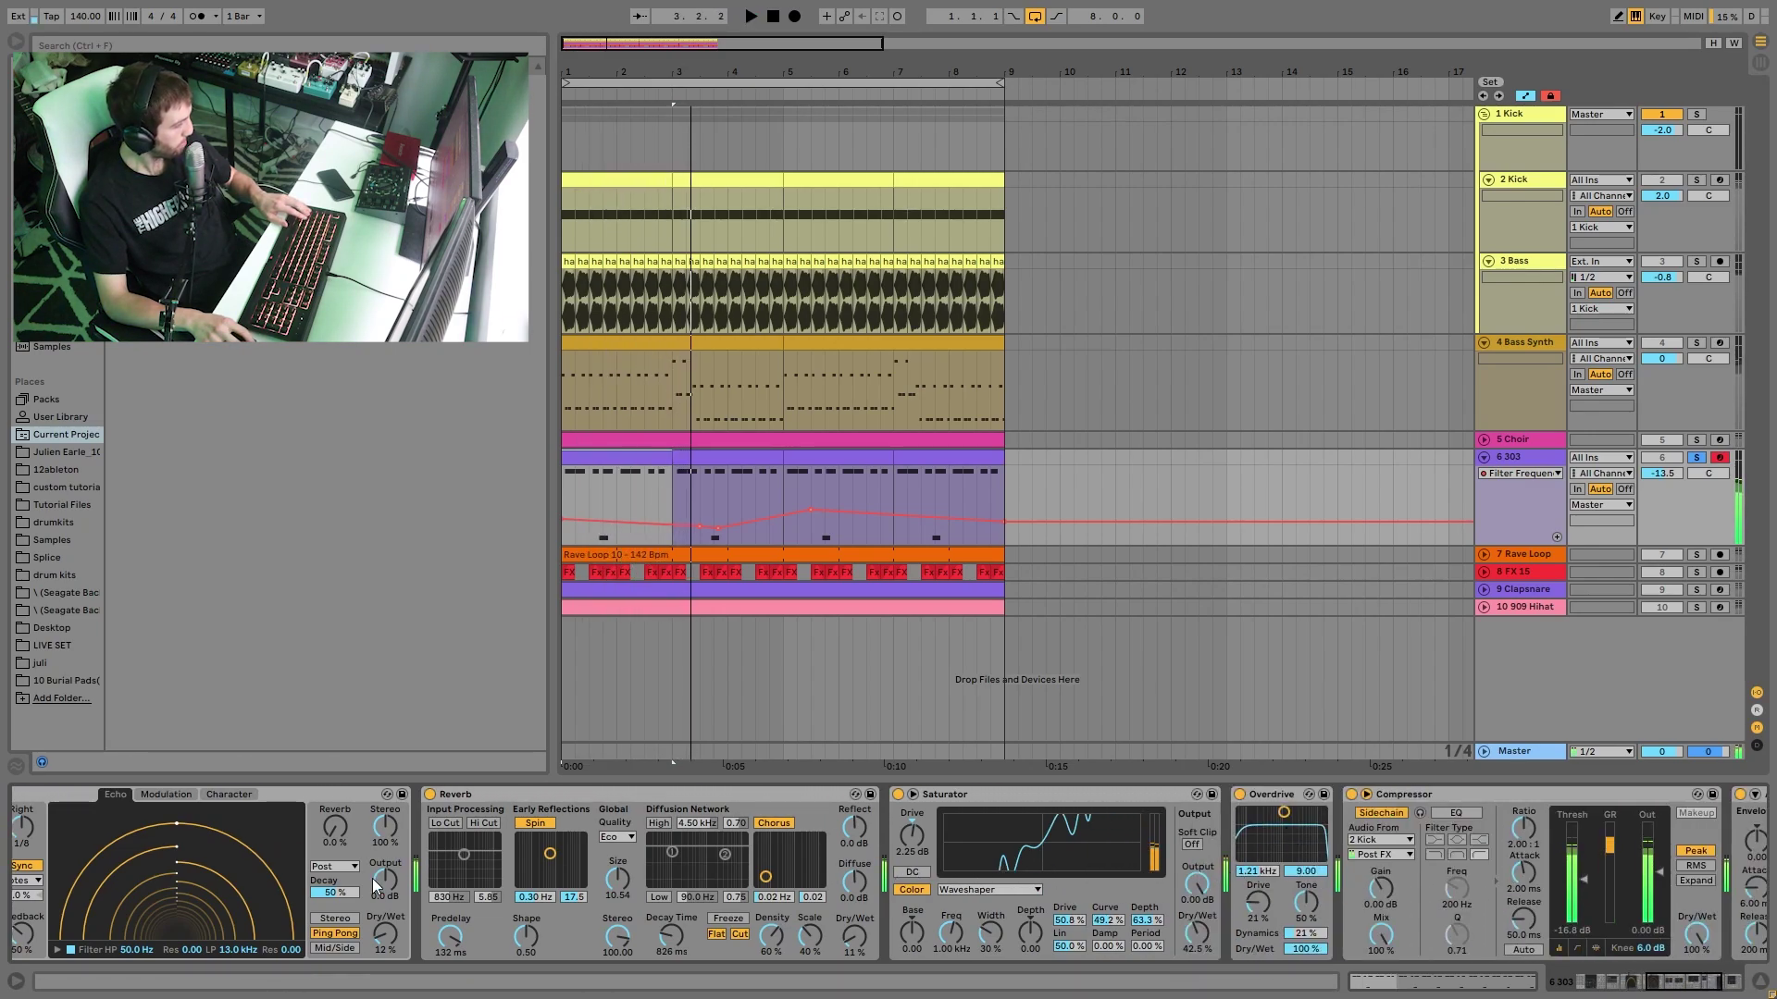
- Compare the 303 with its Overdrive bypassed and re-enabled, and view the Compressor and Auto Filter that follow
left_click(1240, 794)
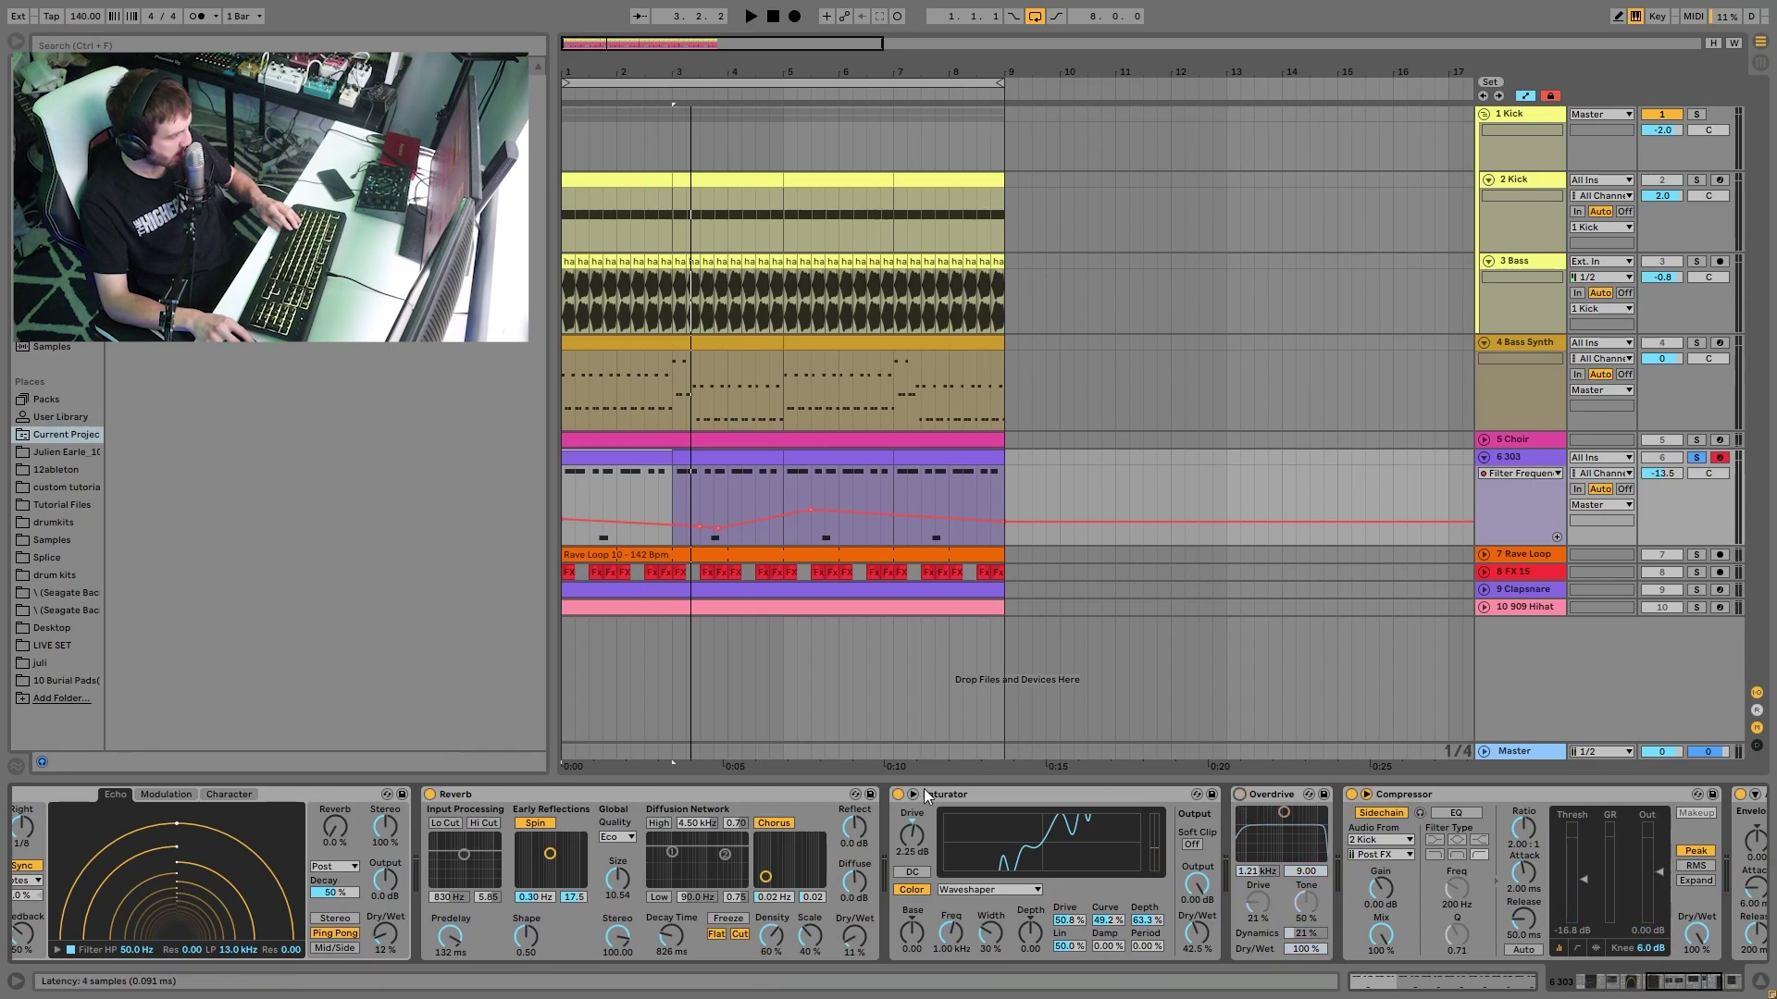
key("space")
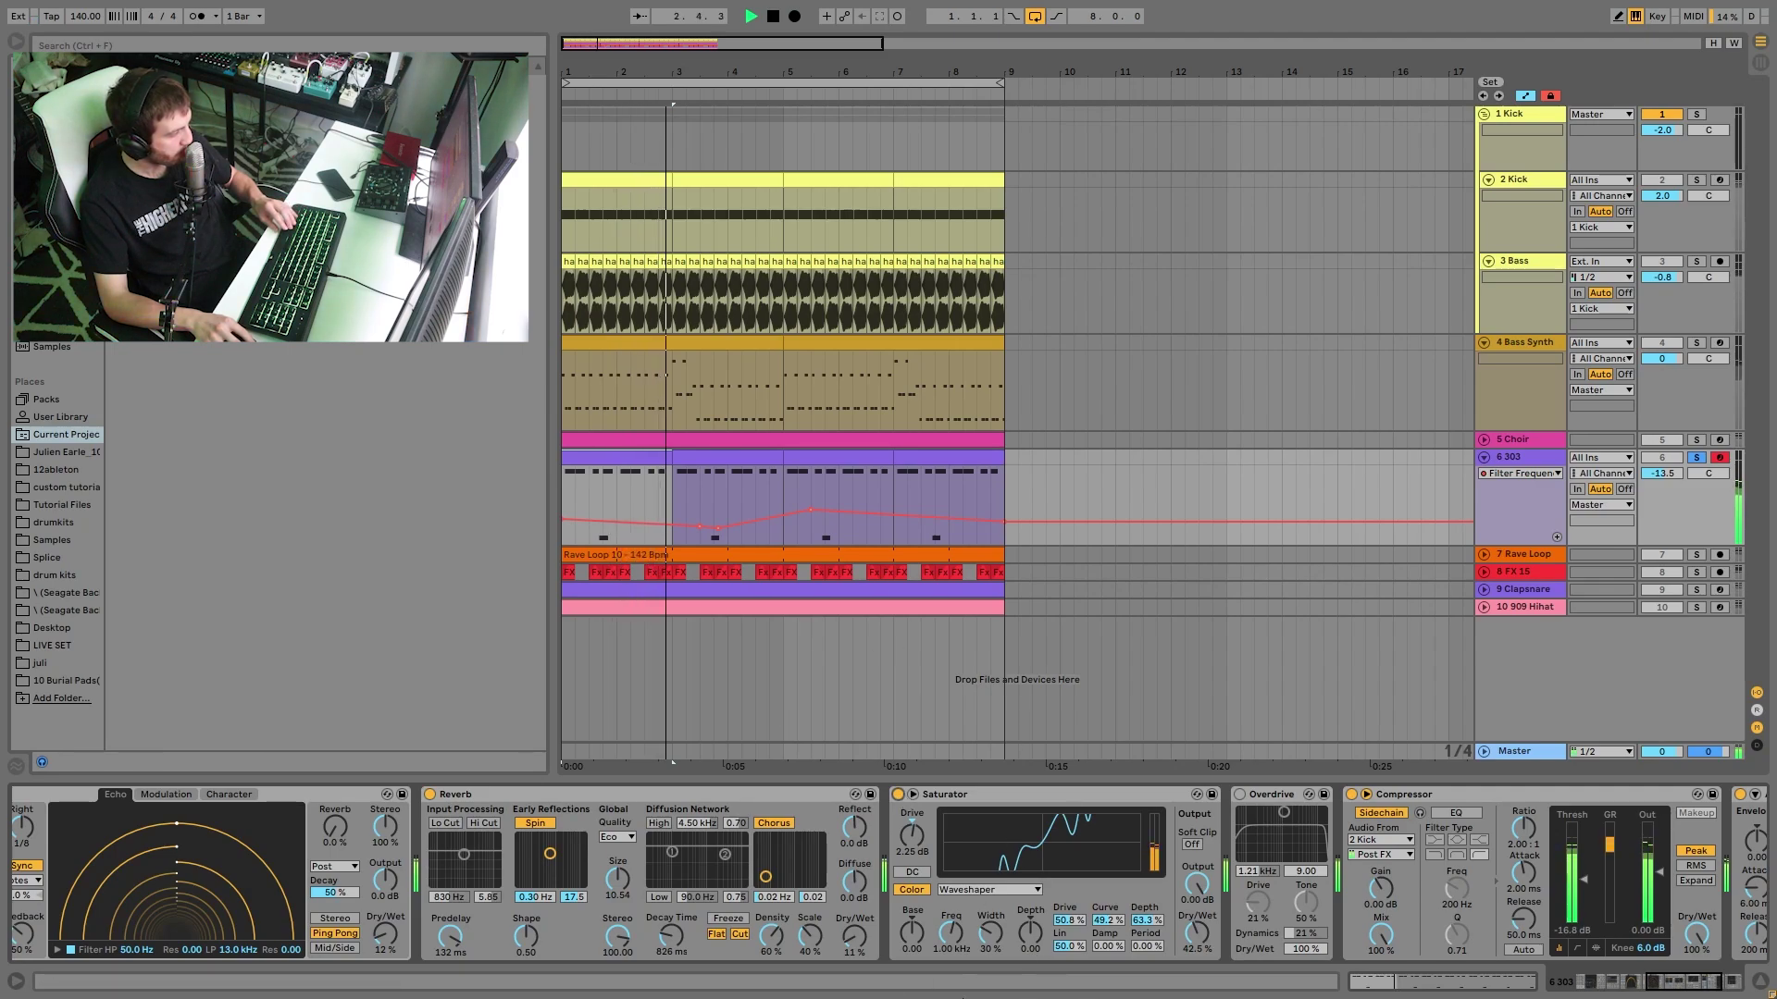
left_click(1238, 795)
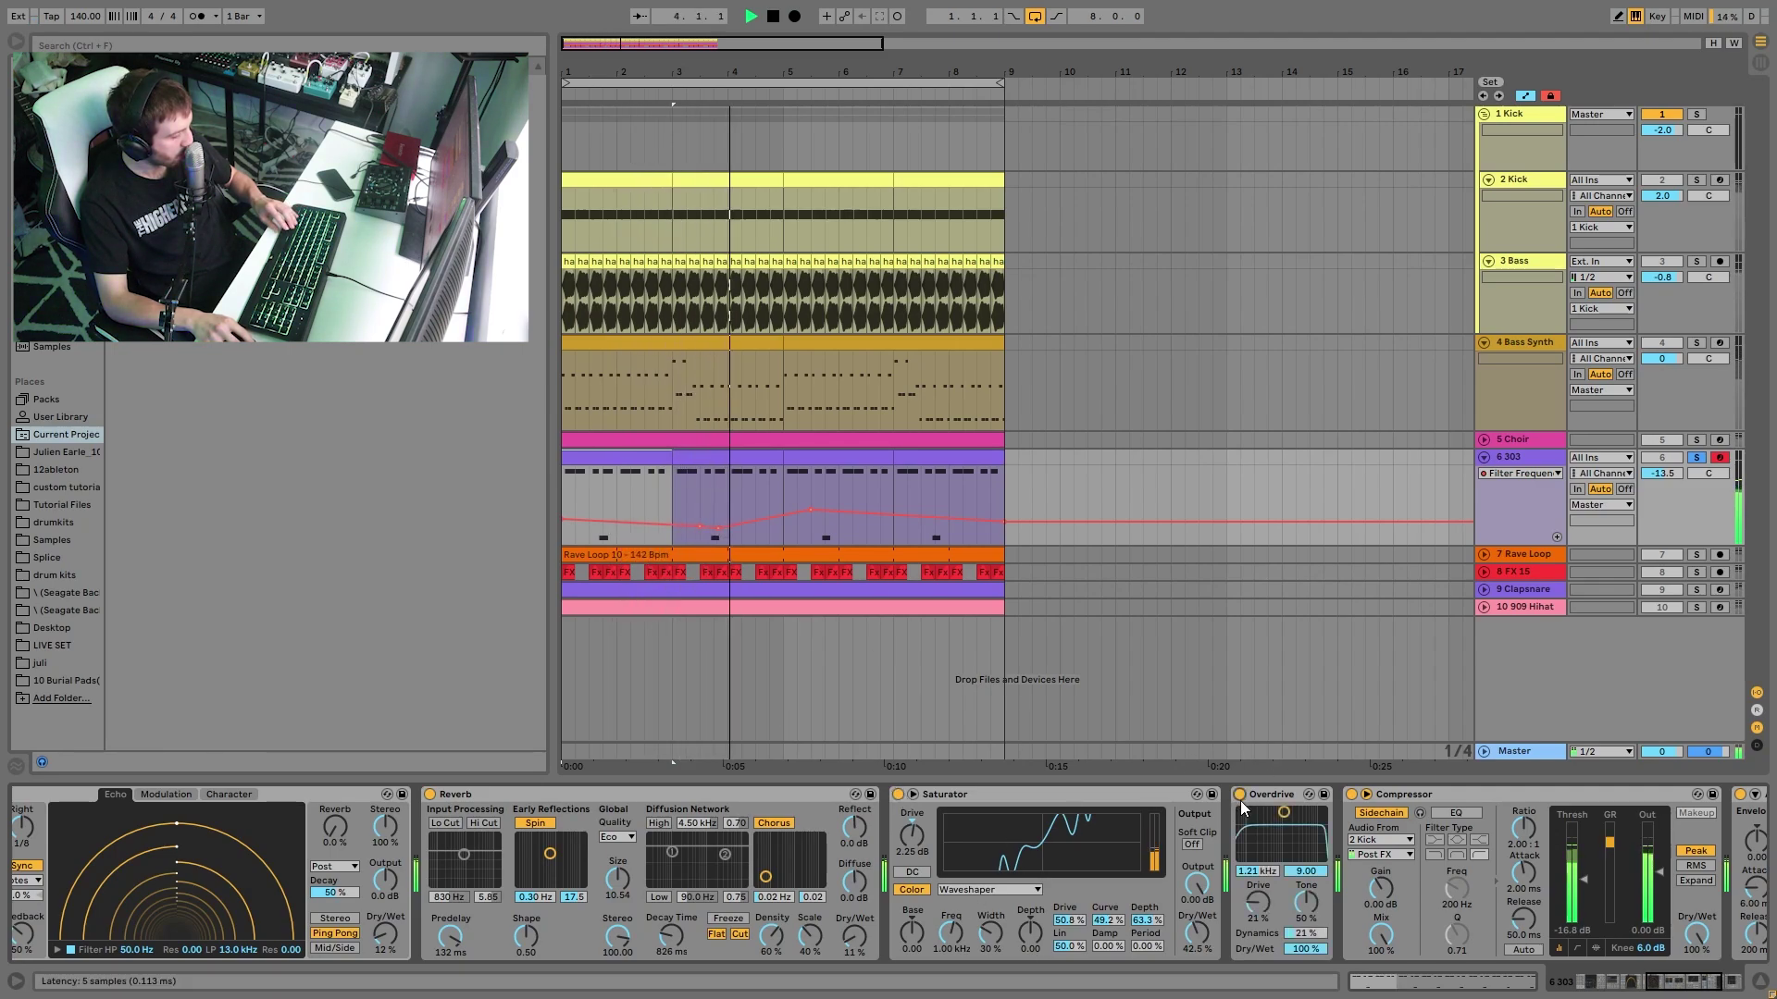
key("space")
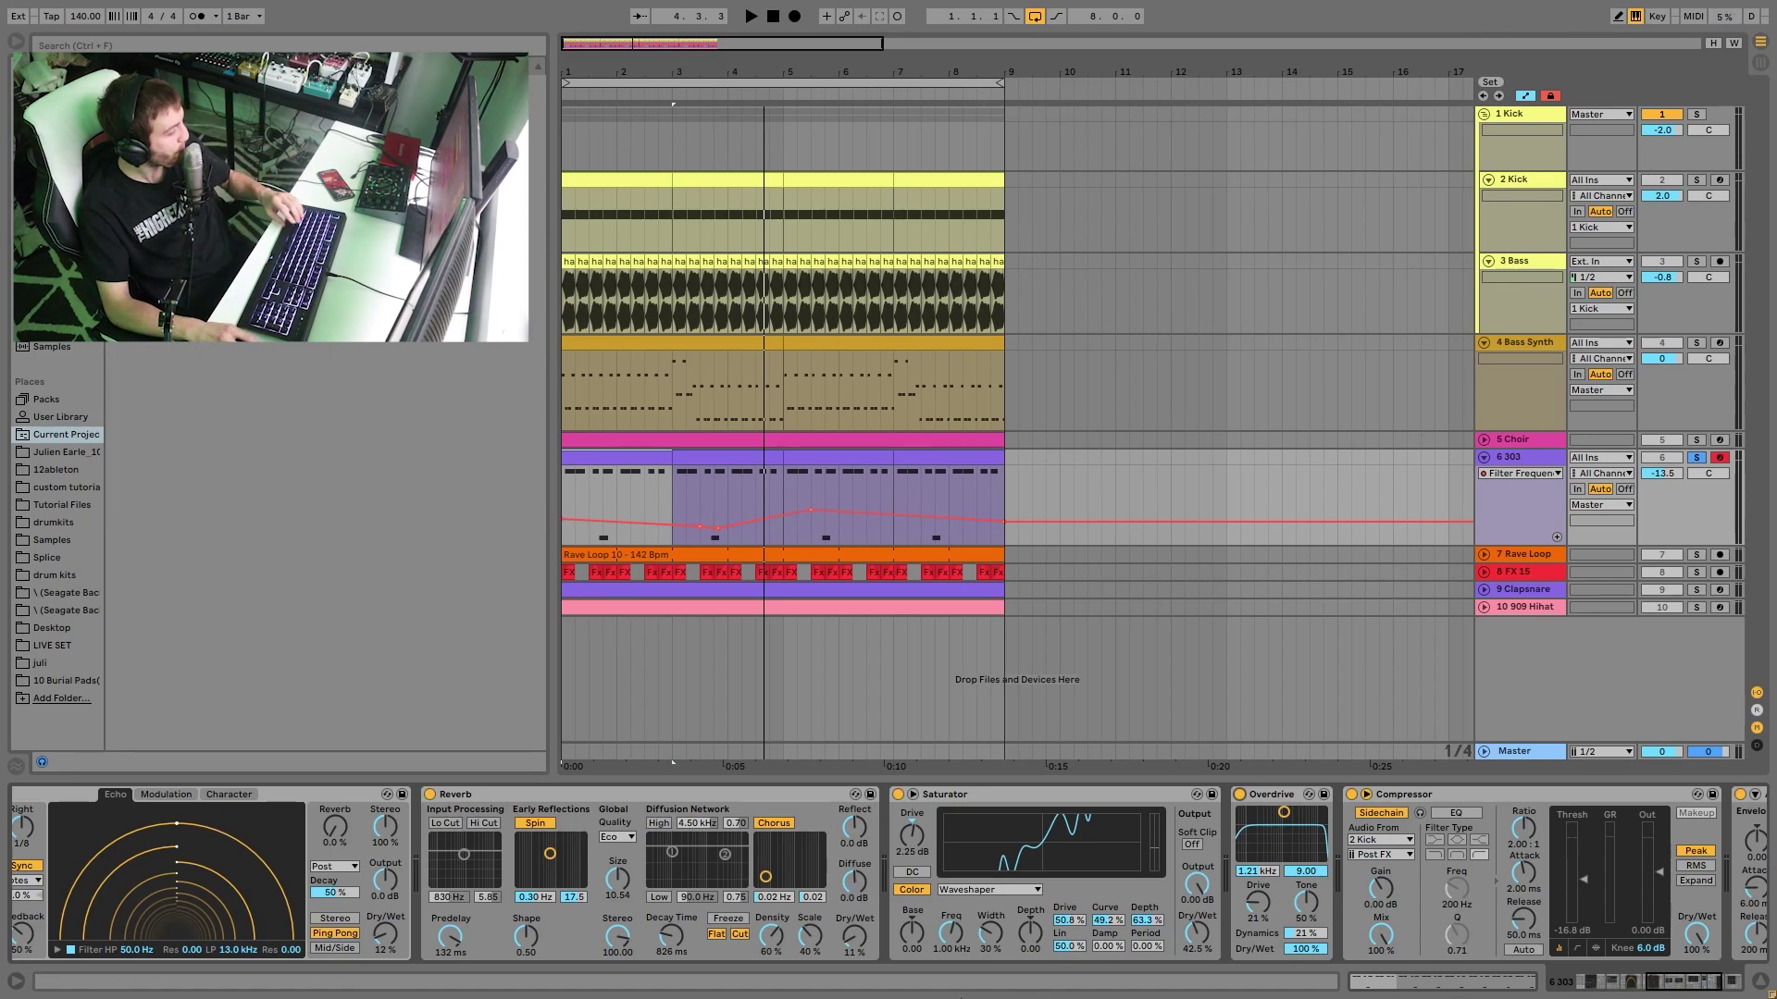
scroll(1296, 860, "right", 5)
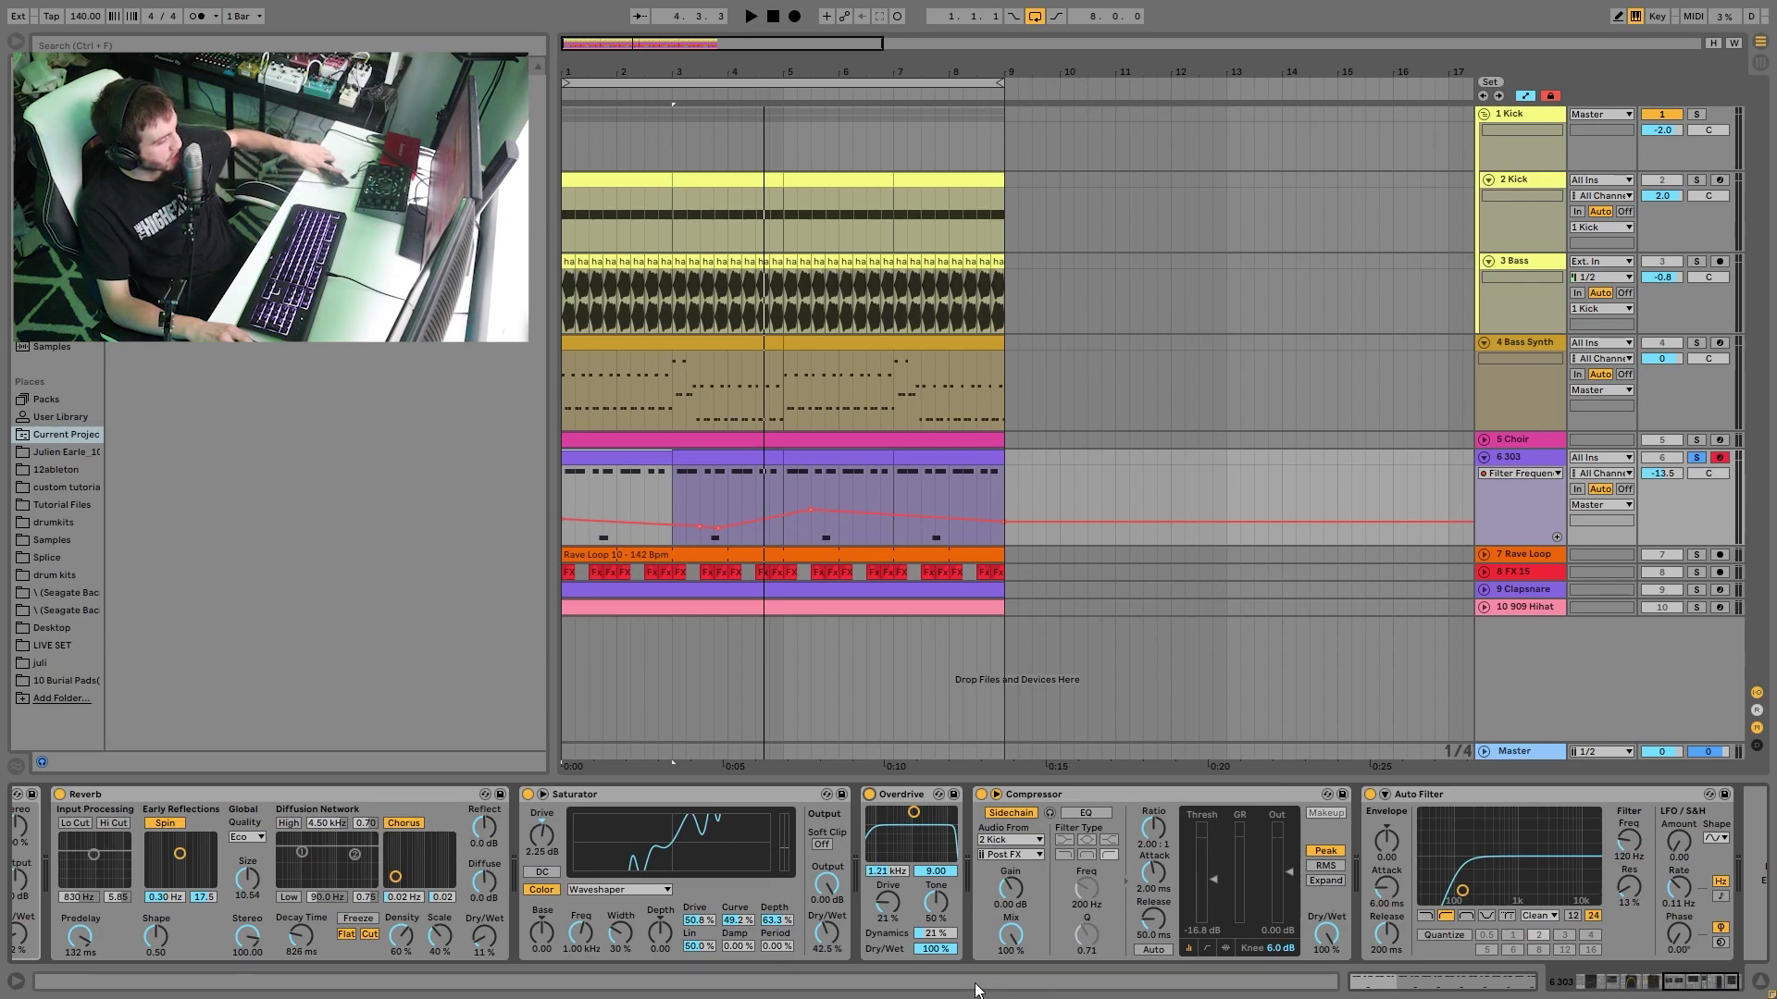
scroll(1393, 954, "right", 2)
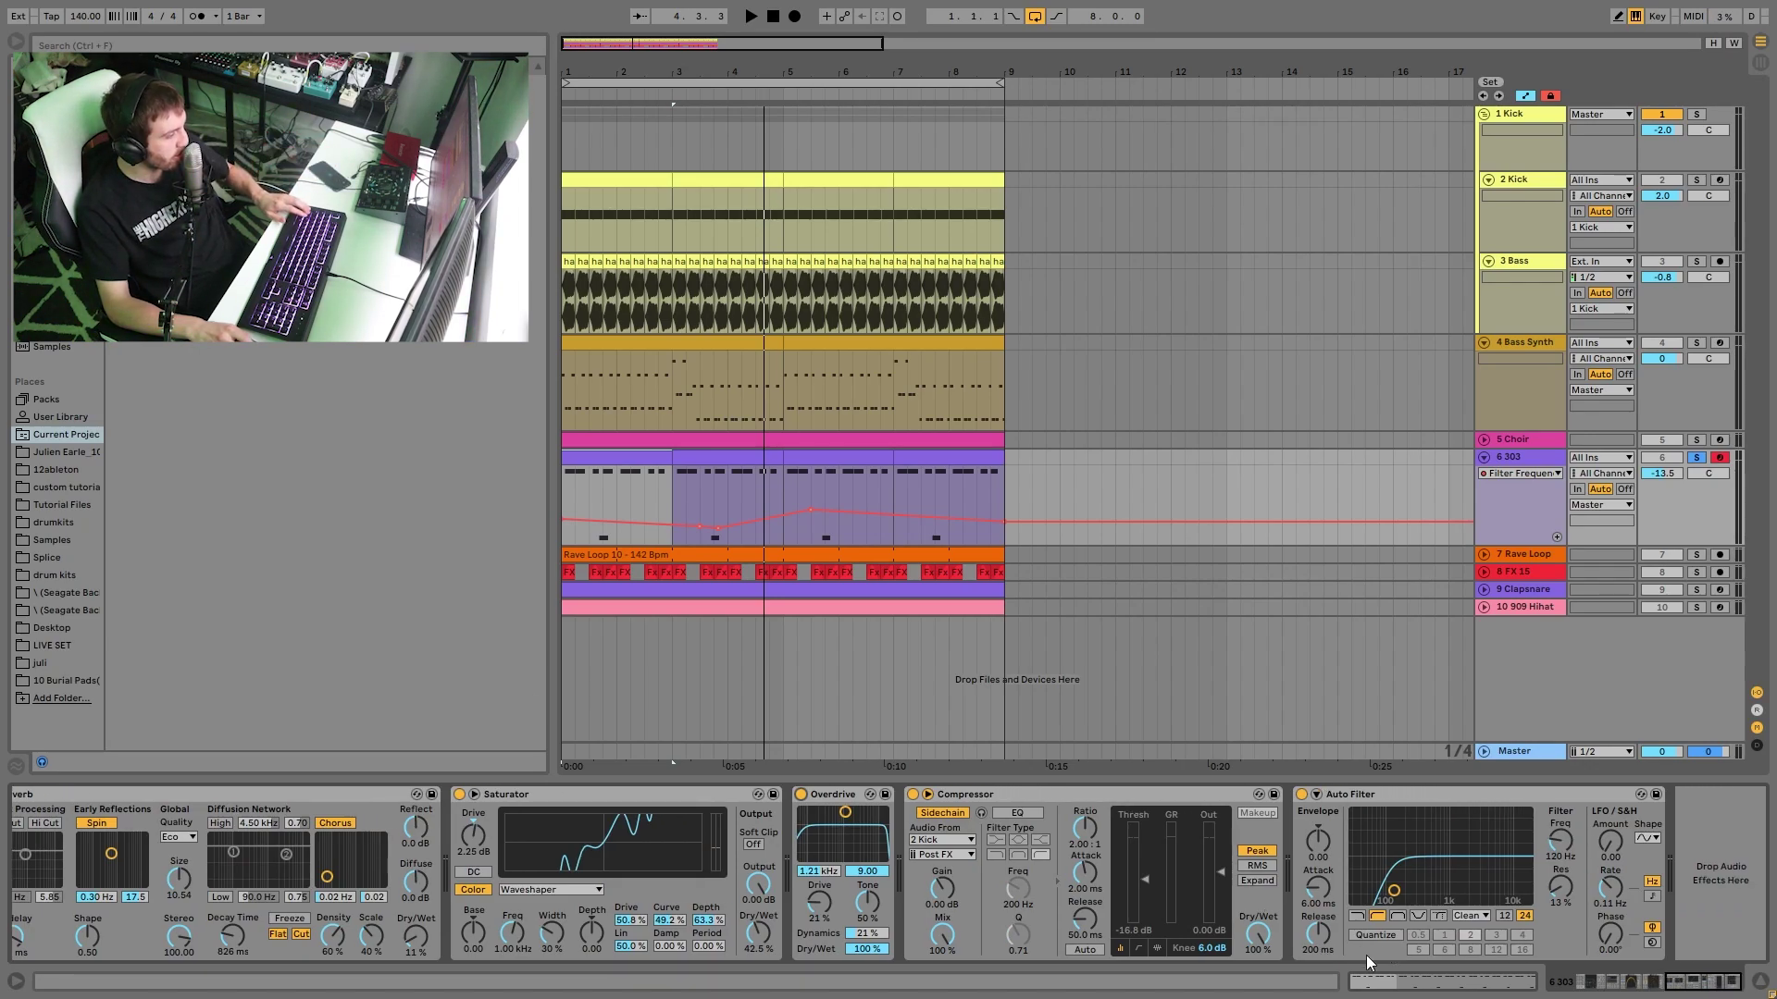
- Solo the Rave Loop track, play it, and unfold its lane to show the audio waveform
left_click(1697, 555)
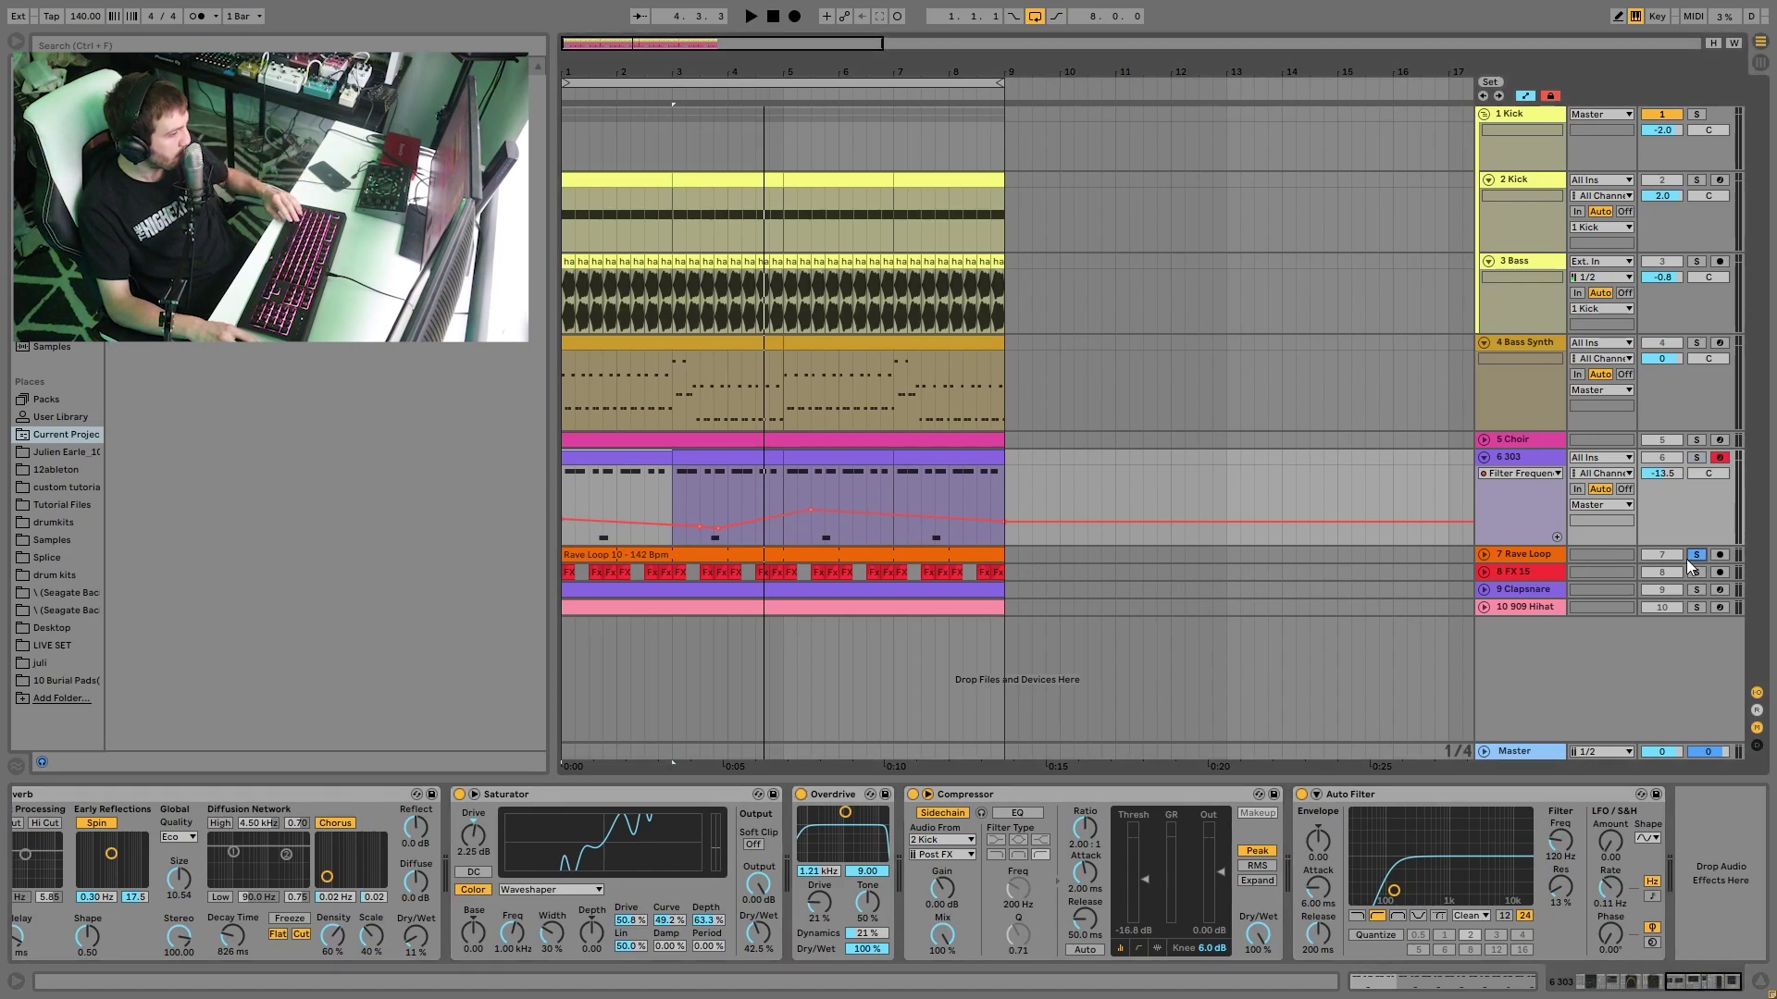
key("space")
left_click(1513, 552)
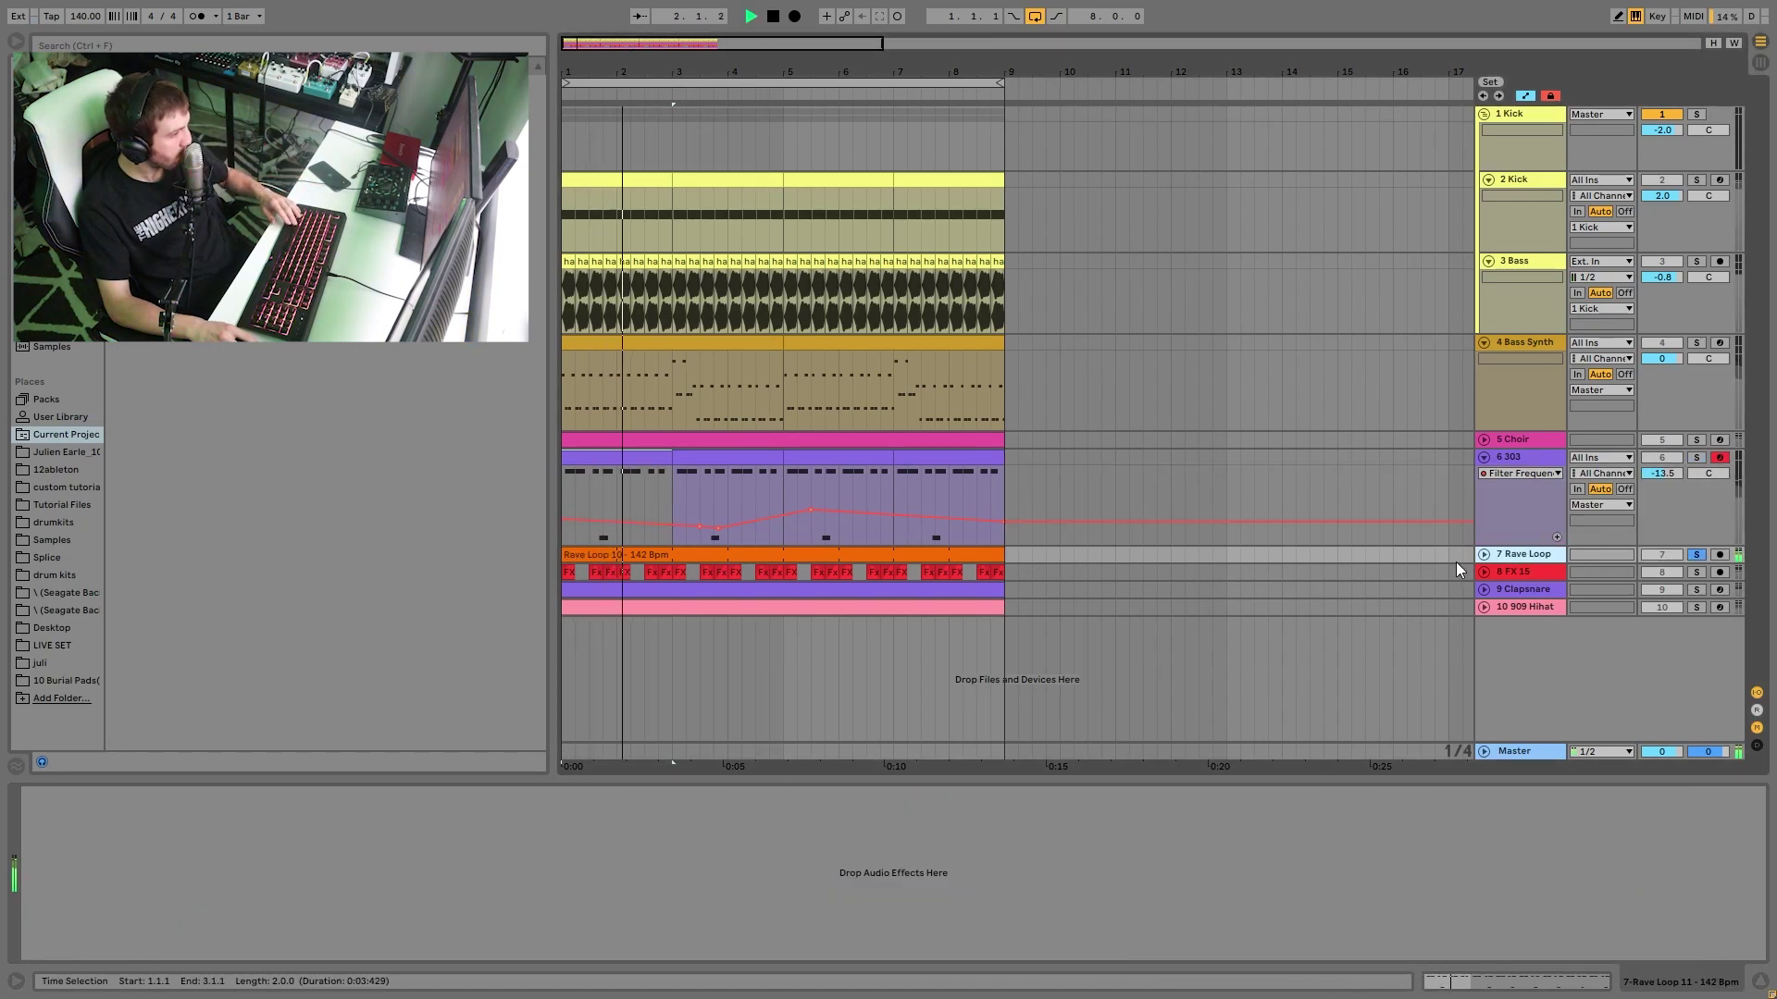
left_click(1482, 554)
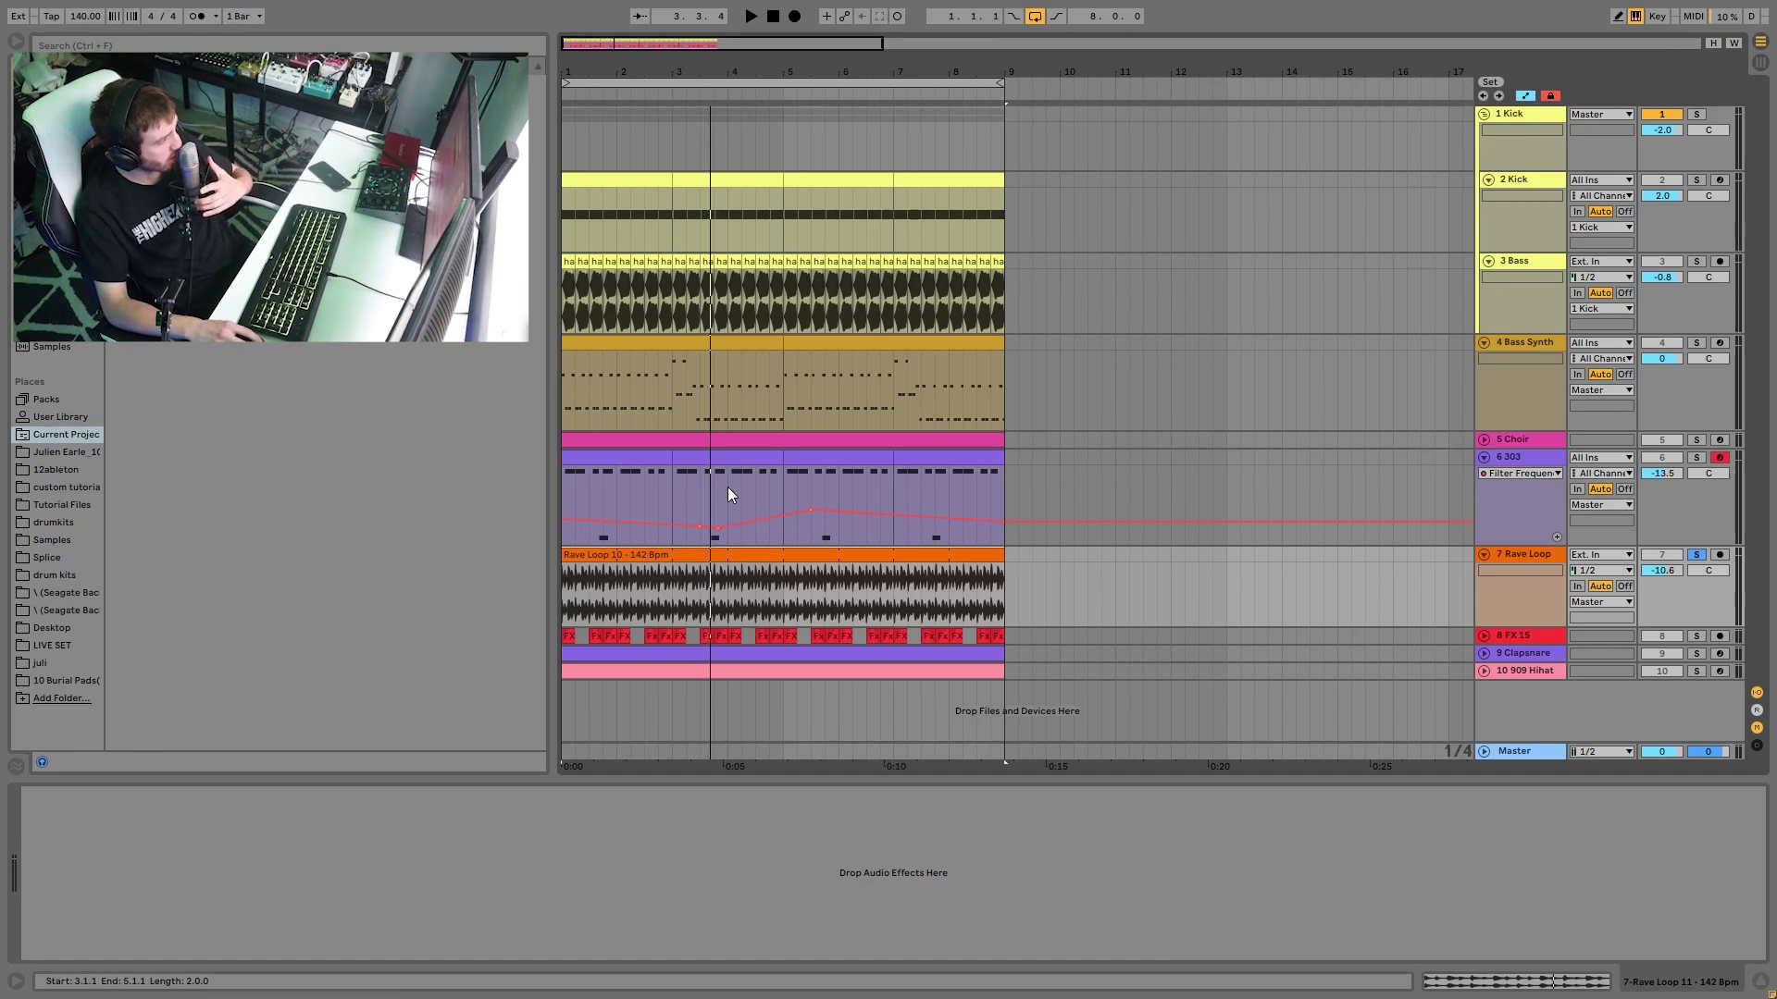
- Replay the opening beats of the soloed Rave Loop several times
key("space")
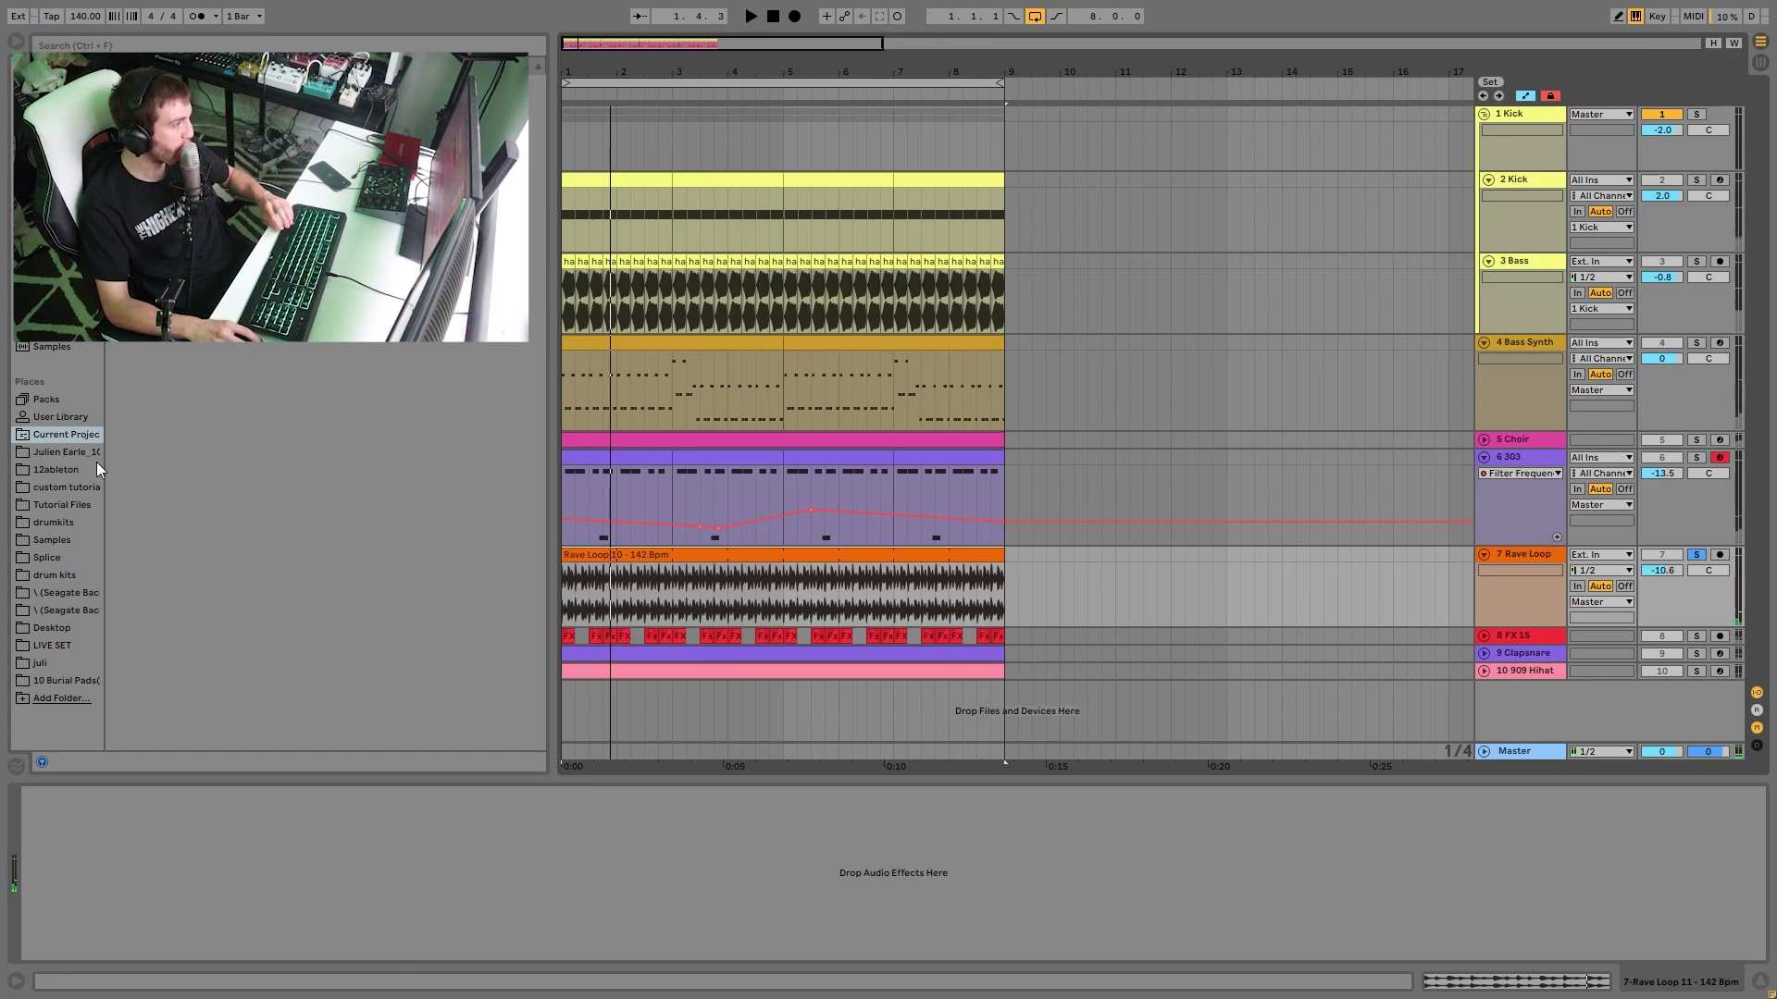
key("space")
key("space")
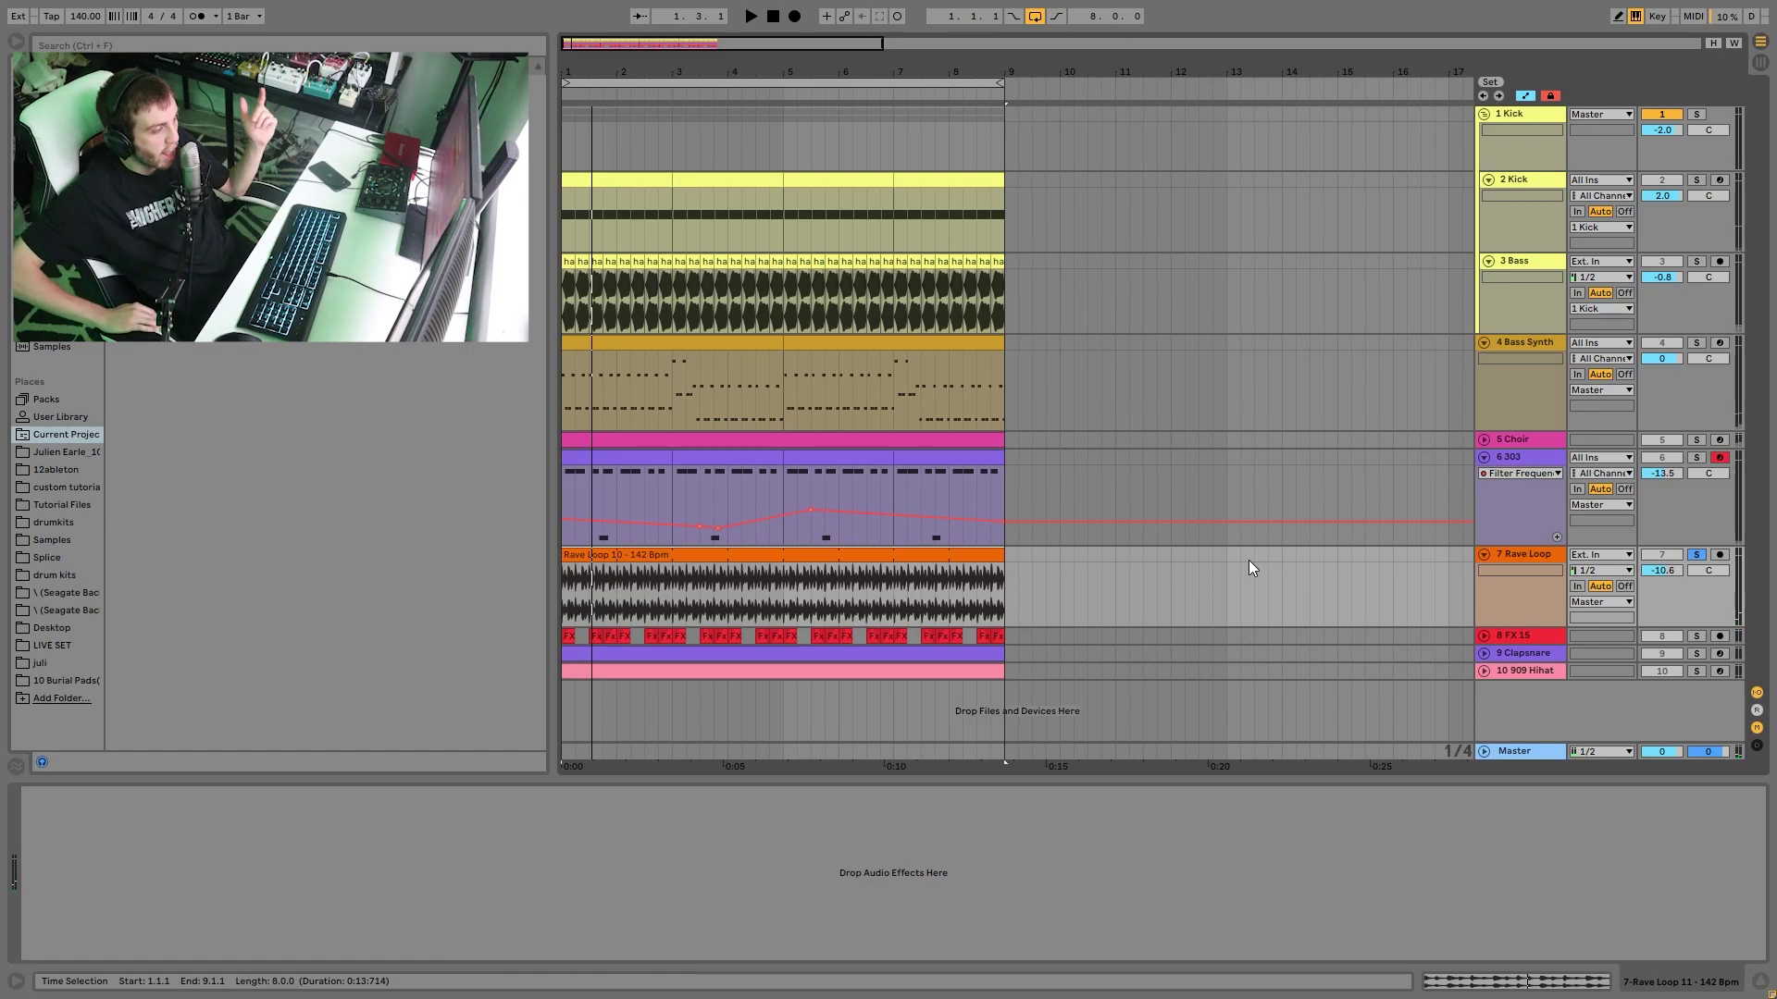
key("space")
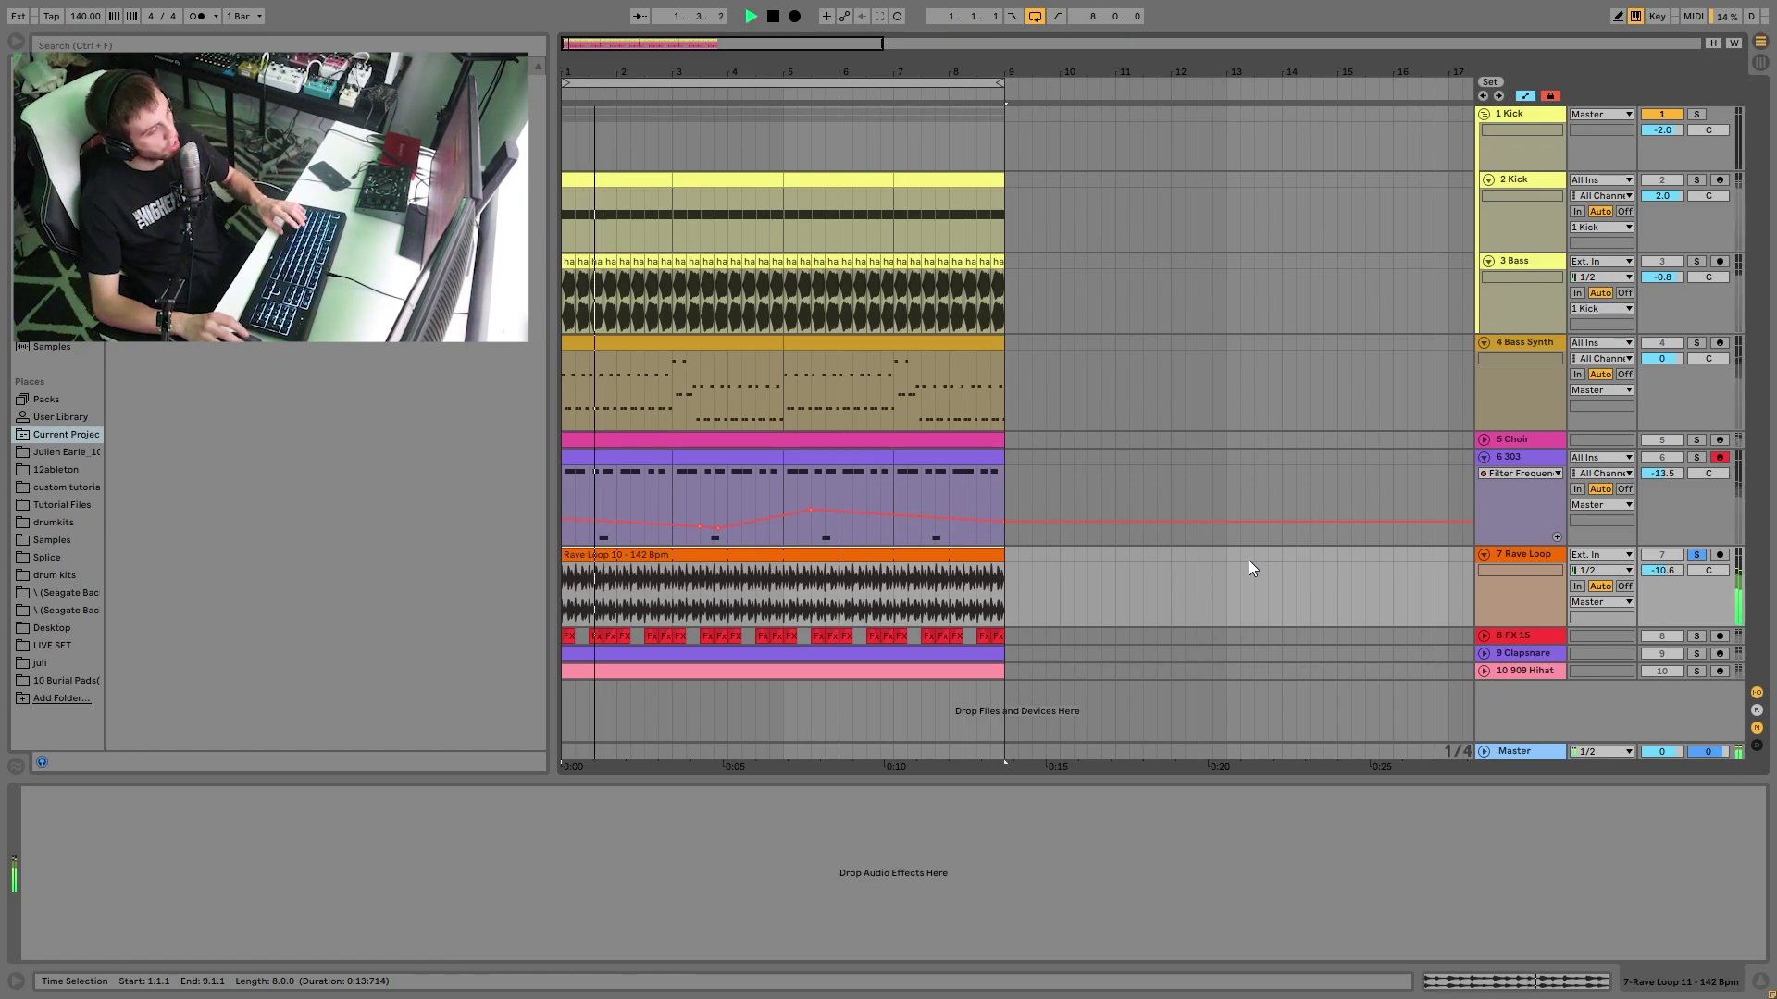
key("space")
key("space")
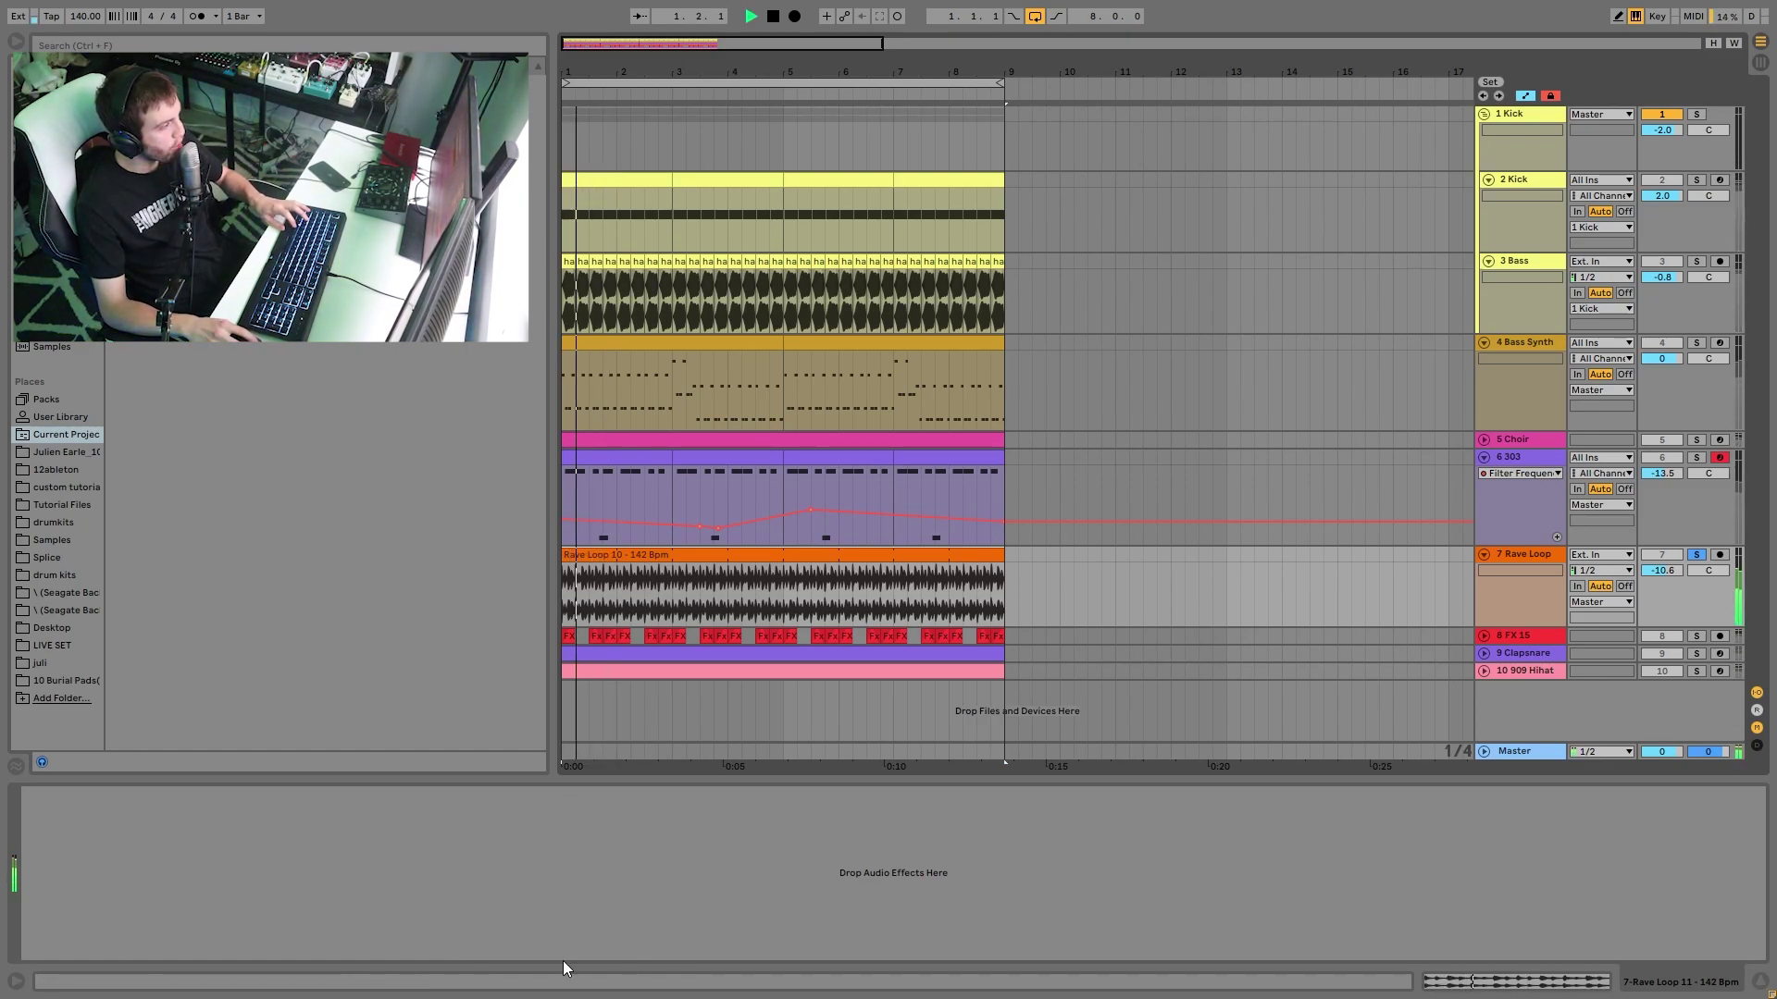
- Solo the Kick group together with the Rave Loop and play both from the start
left_click(1697, 114)
key("space")
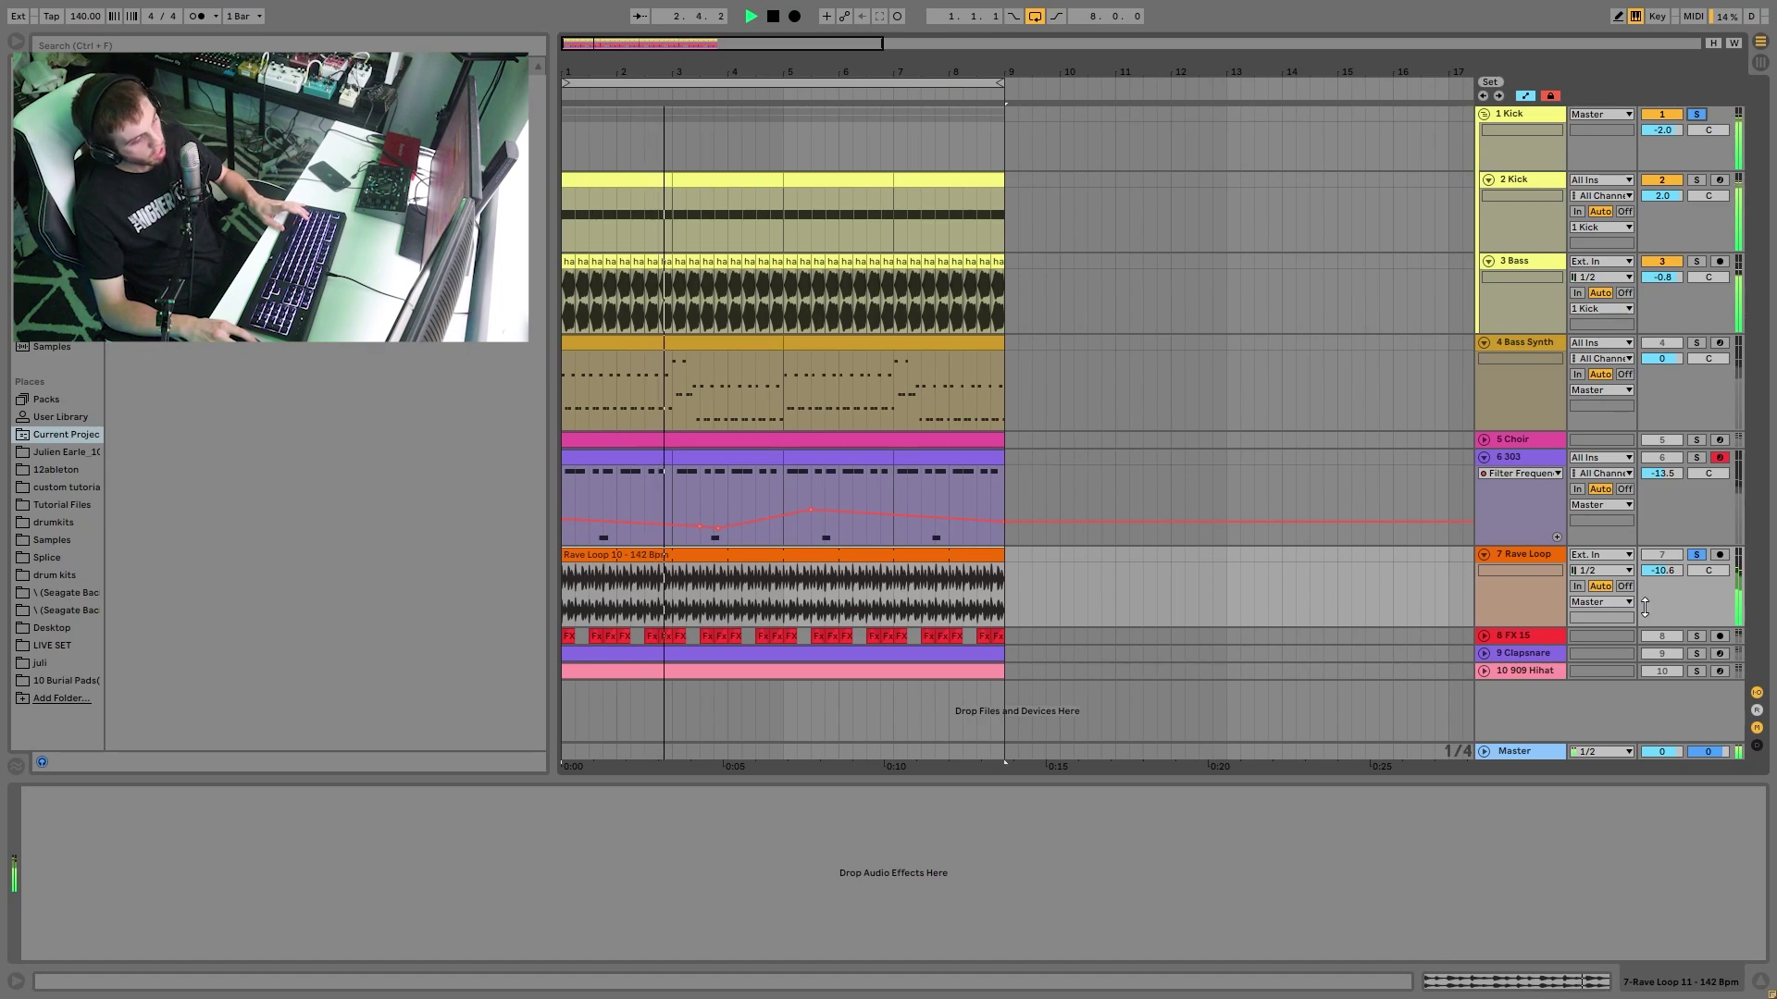
key("space")
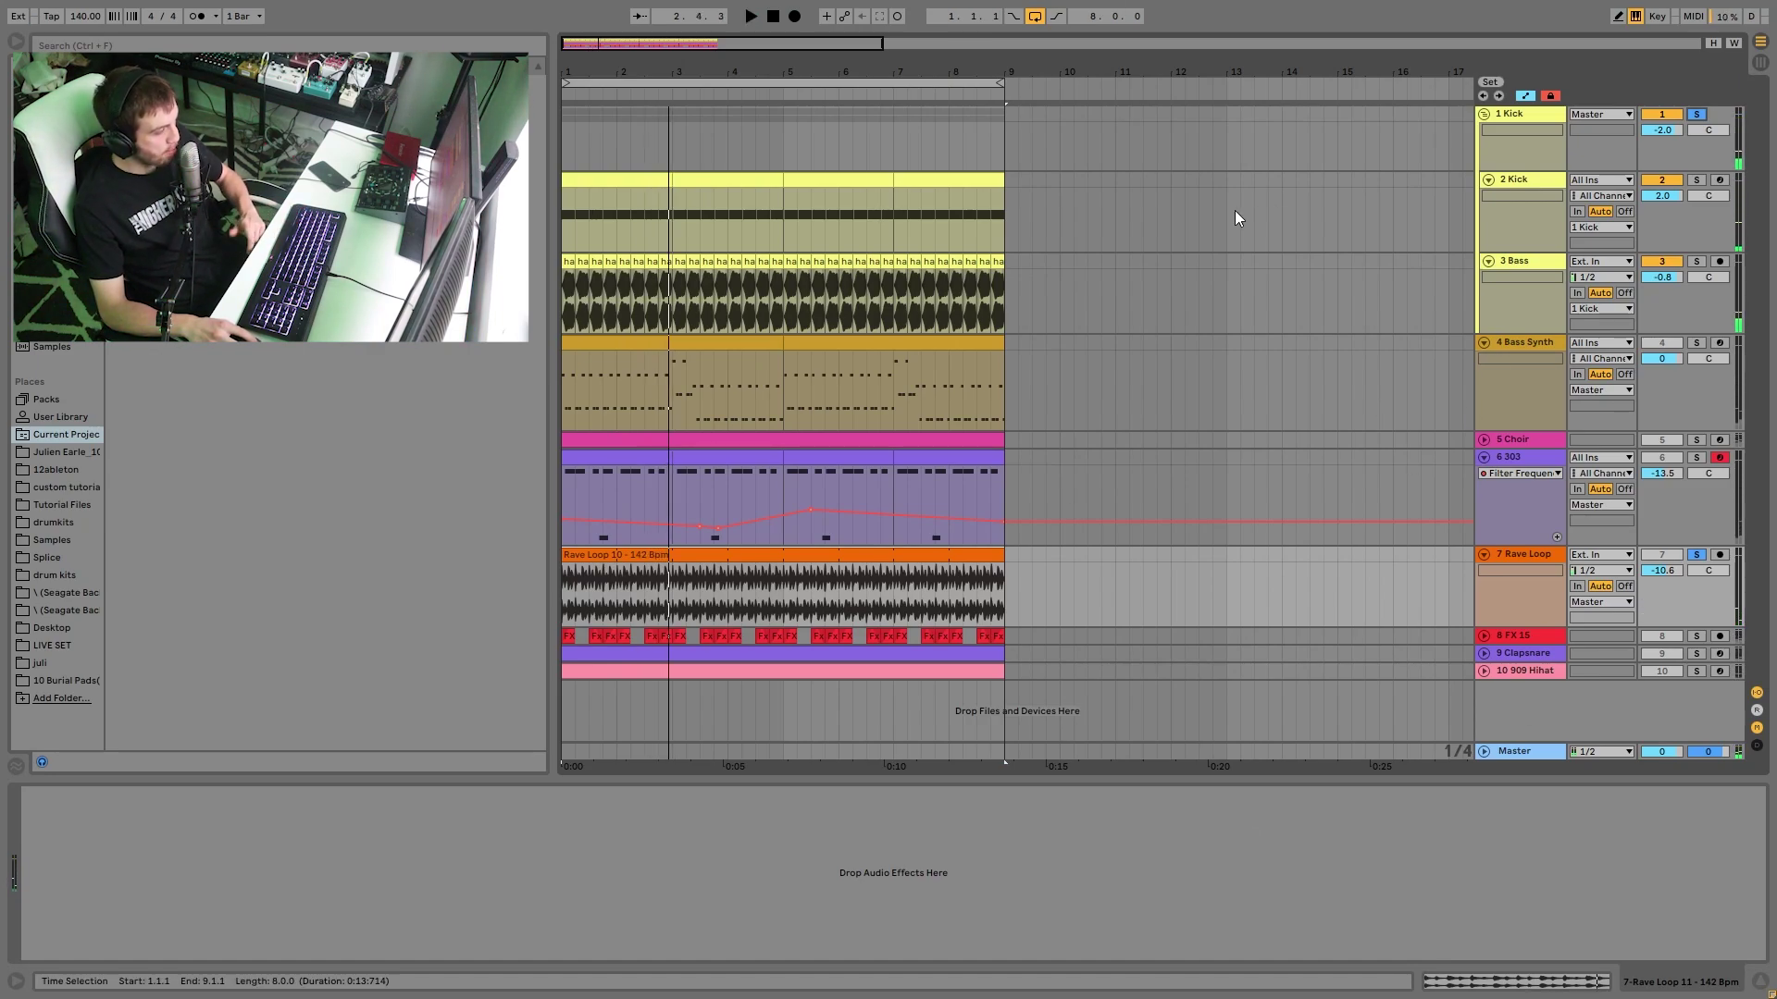
- Audition the soloed Kick group and Rave Loop with the Clapsnare and 909 Hihat soloed as well
key("space")
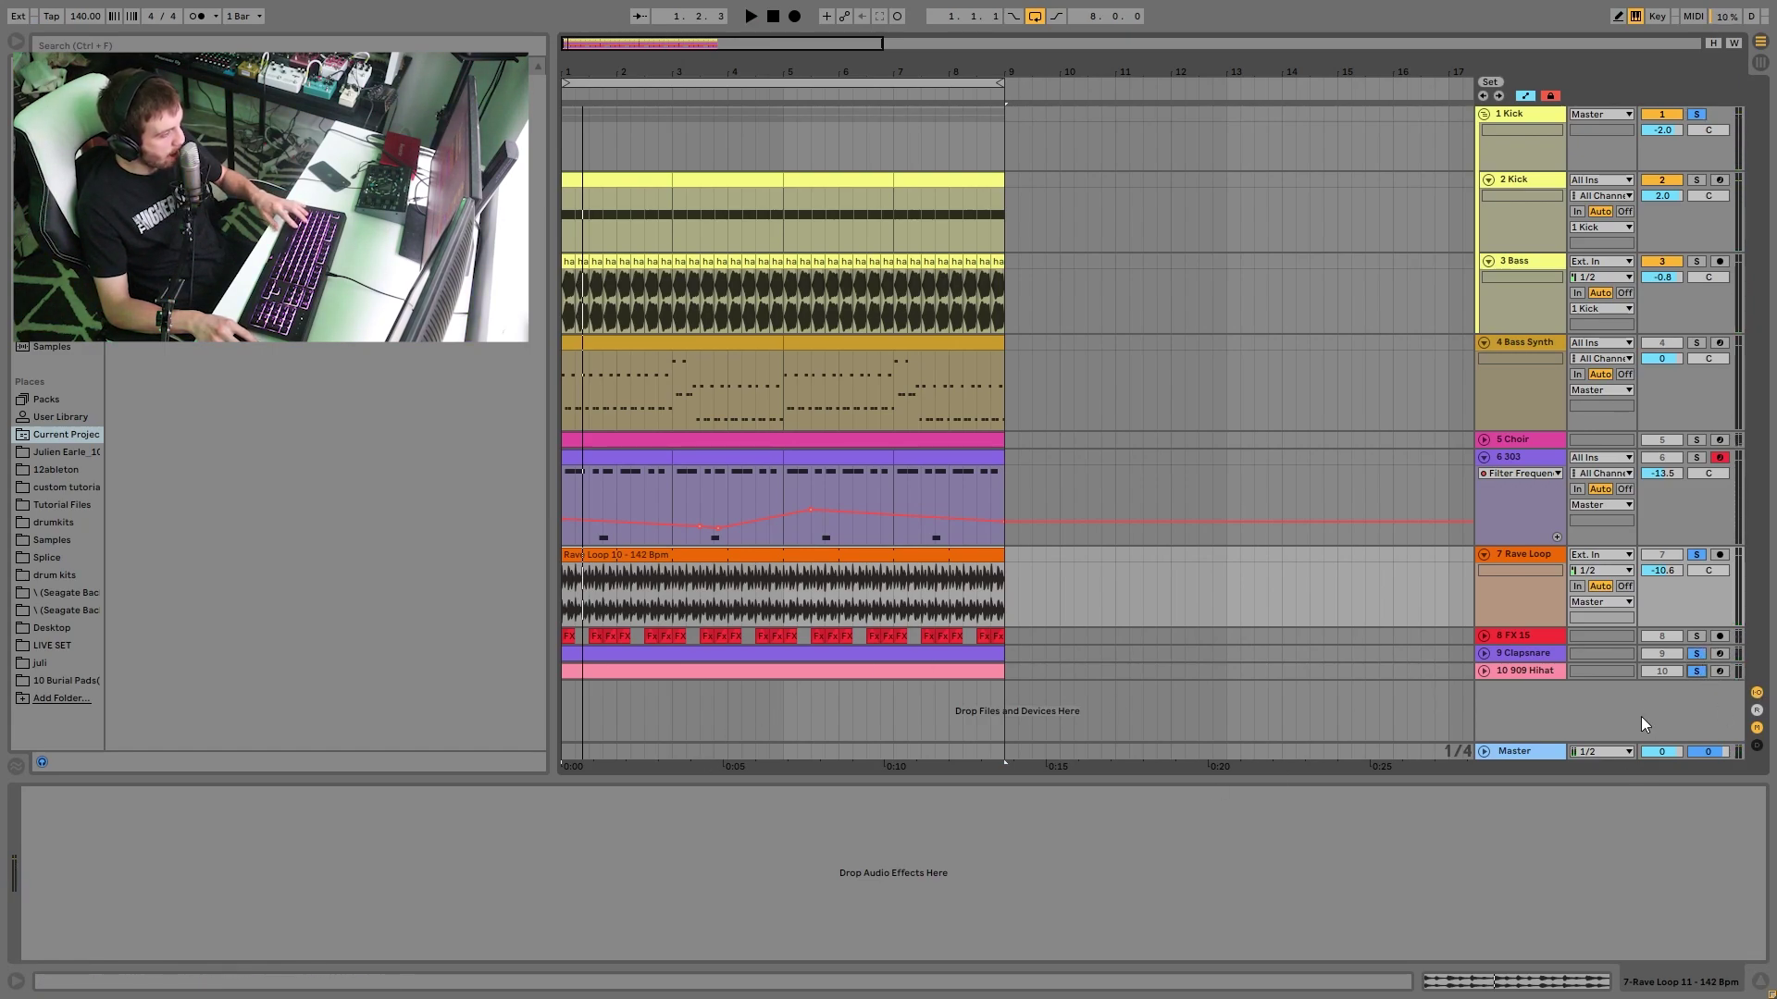
key("space")
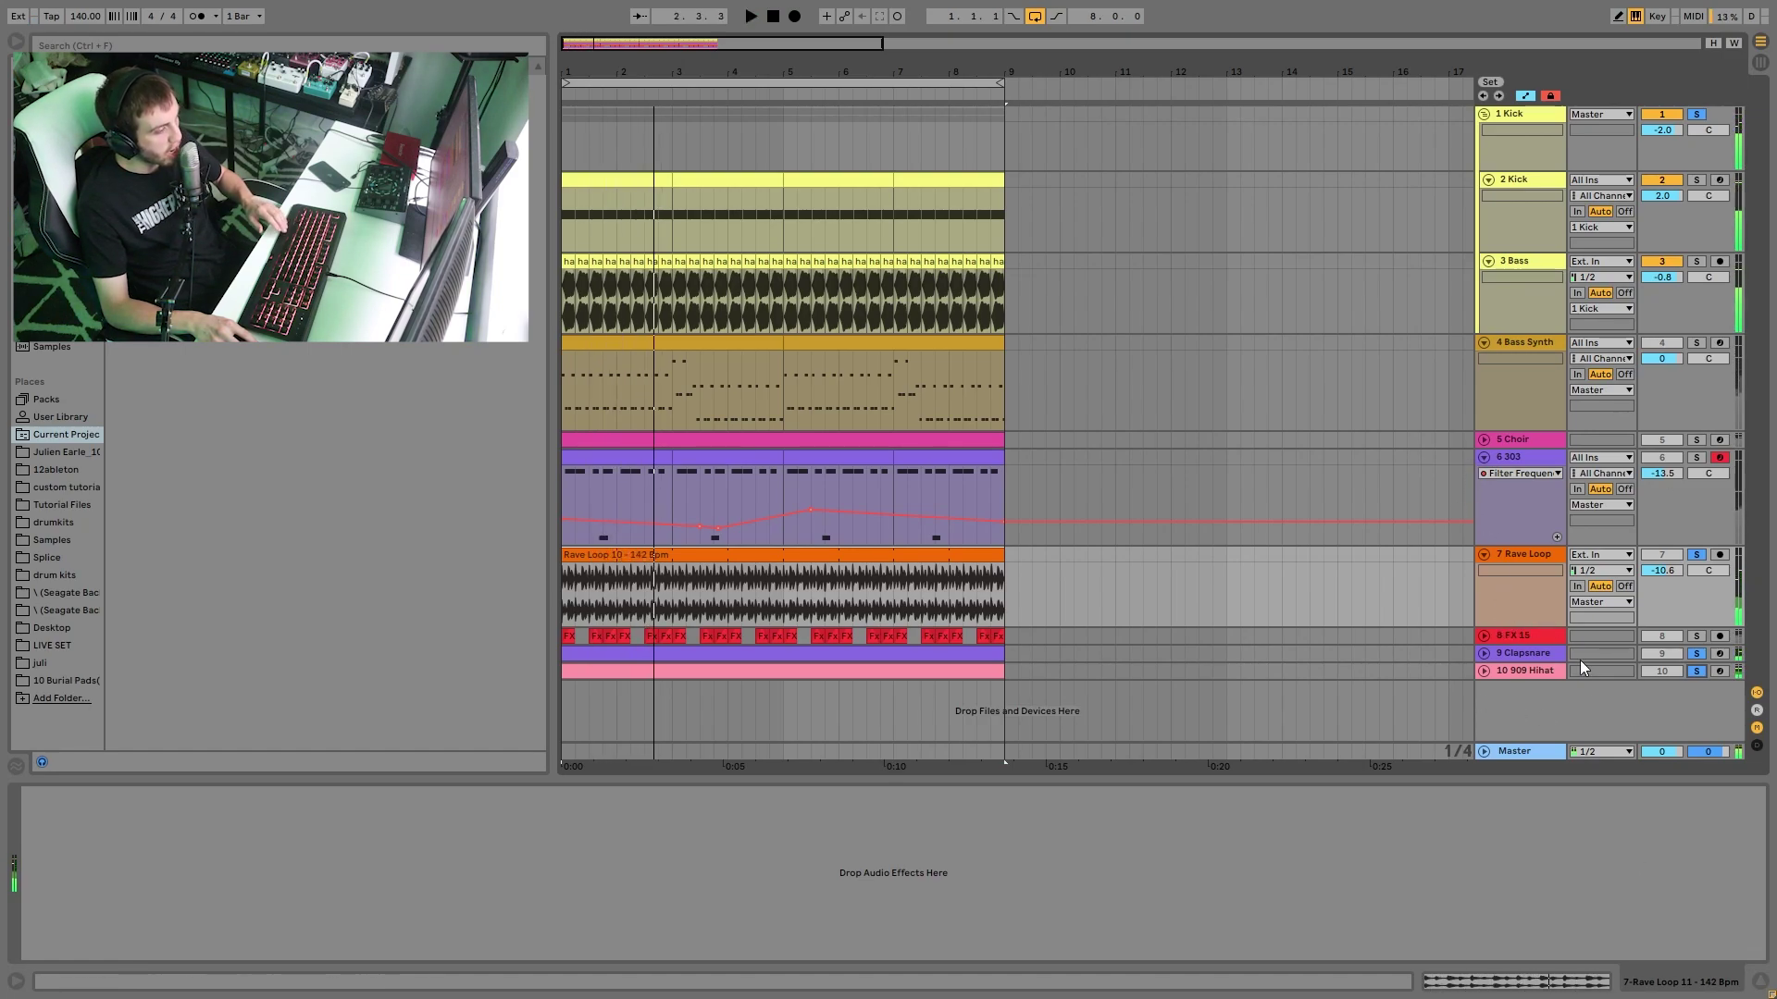
key("space")
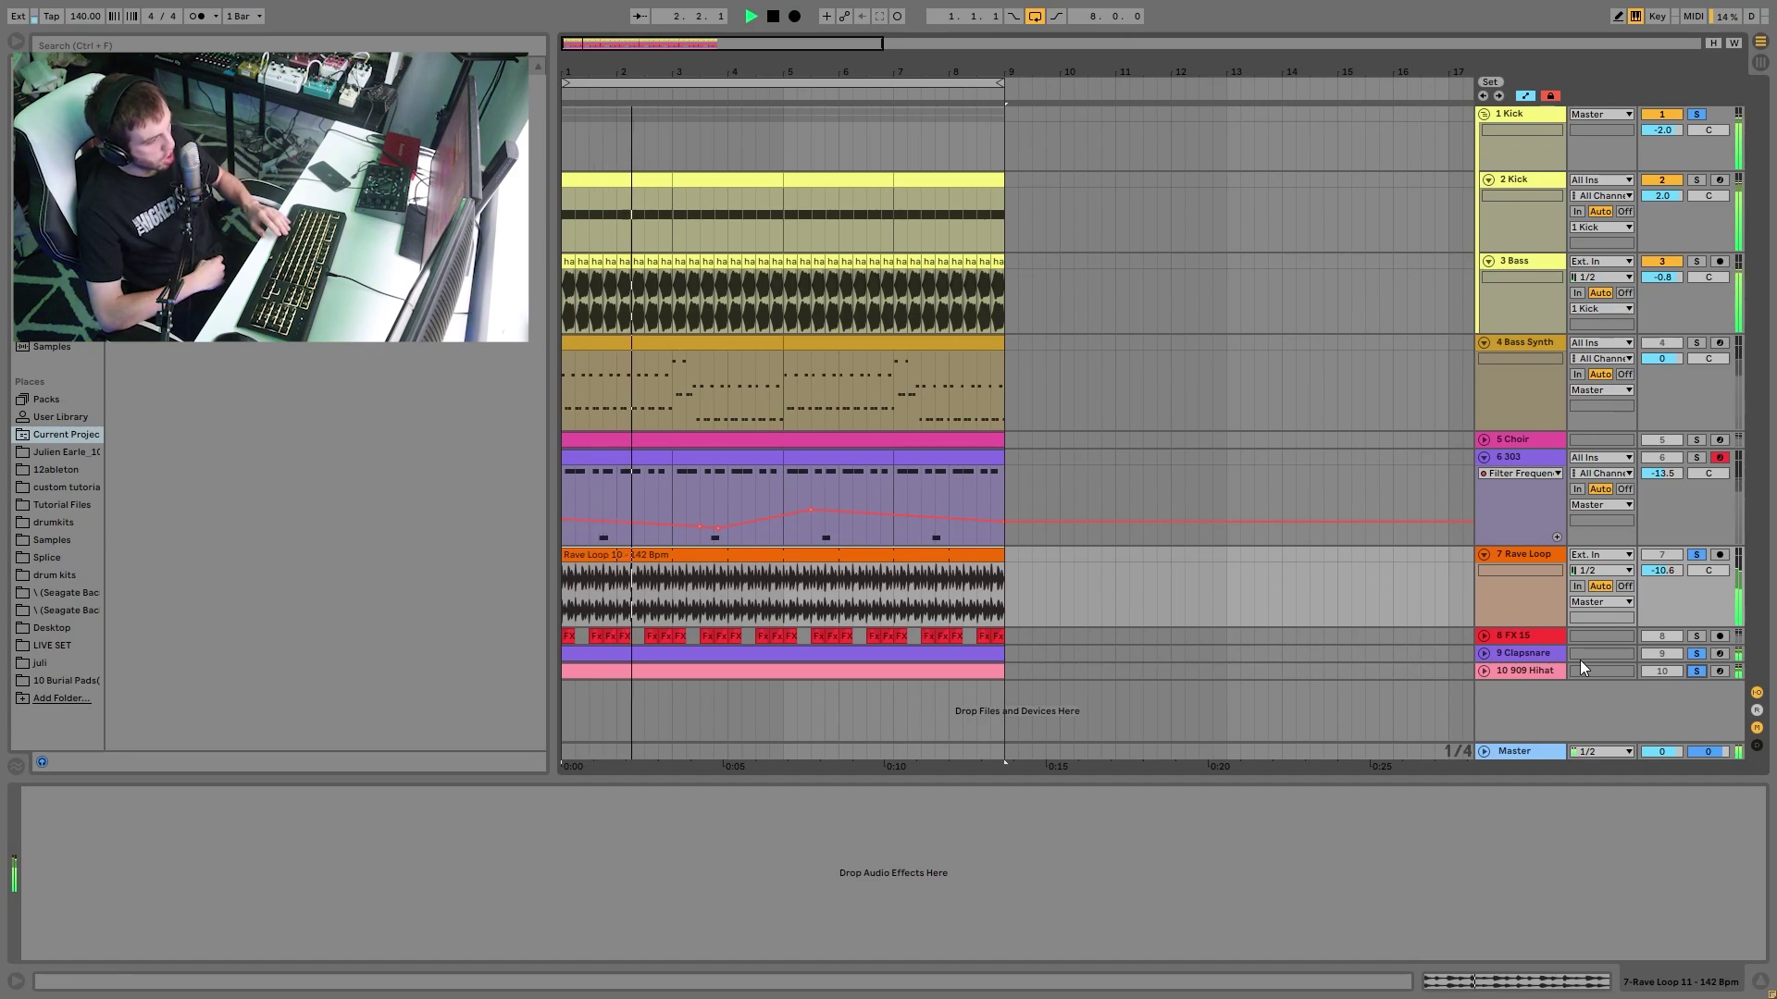
key("space")
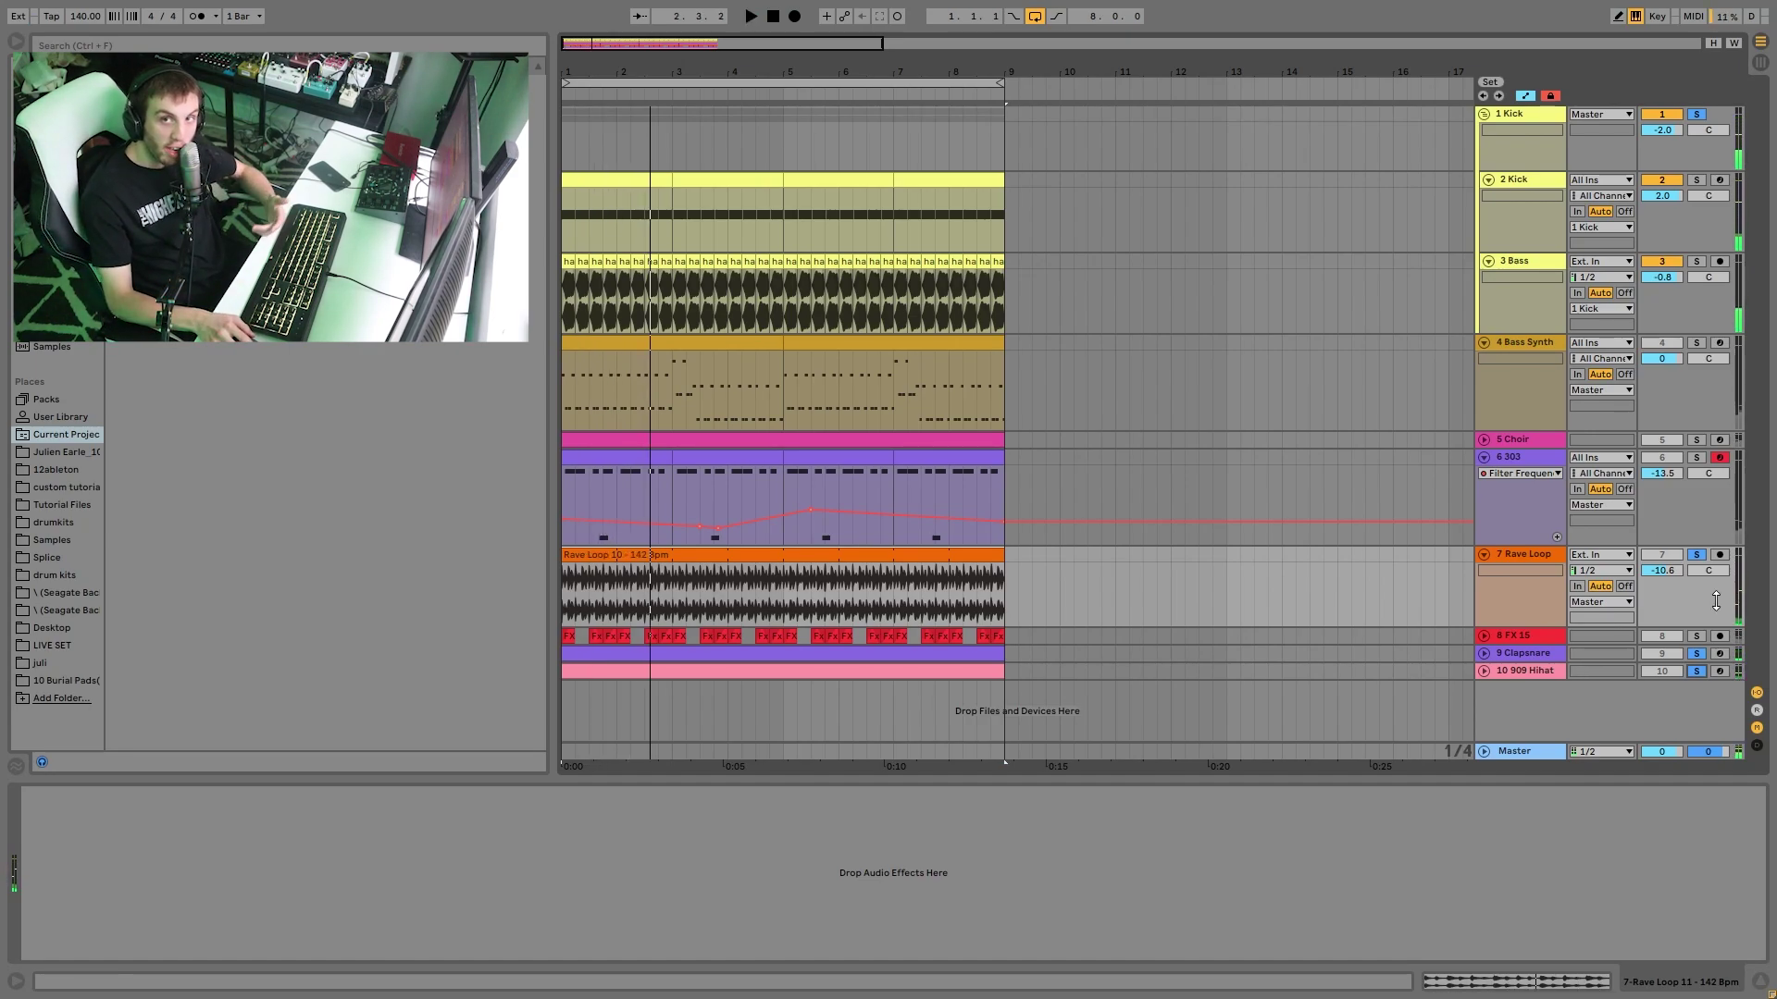
- Take the Clapsnare and 909 Hihat out of solo and play the Kick group with the Rave Loop
left_click(1696, 653)
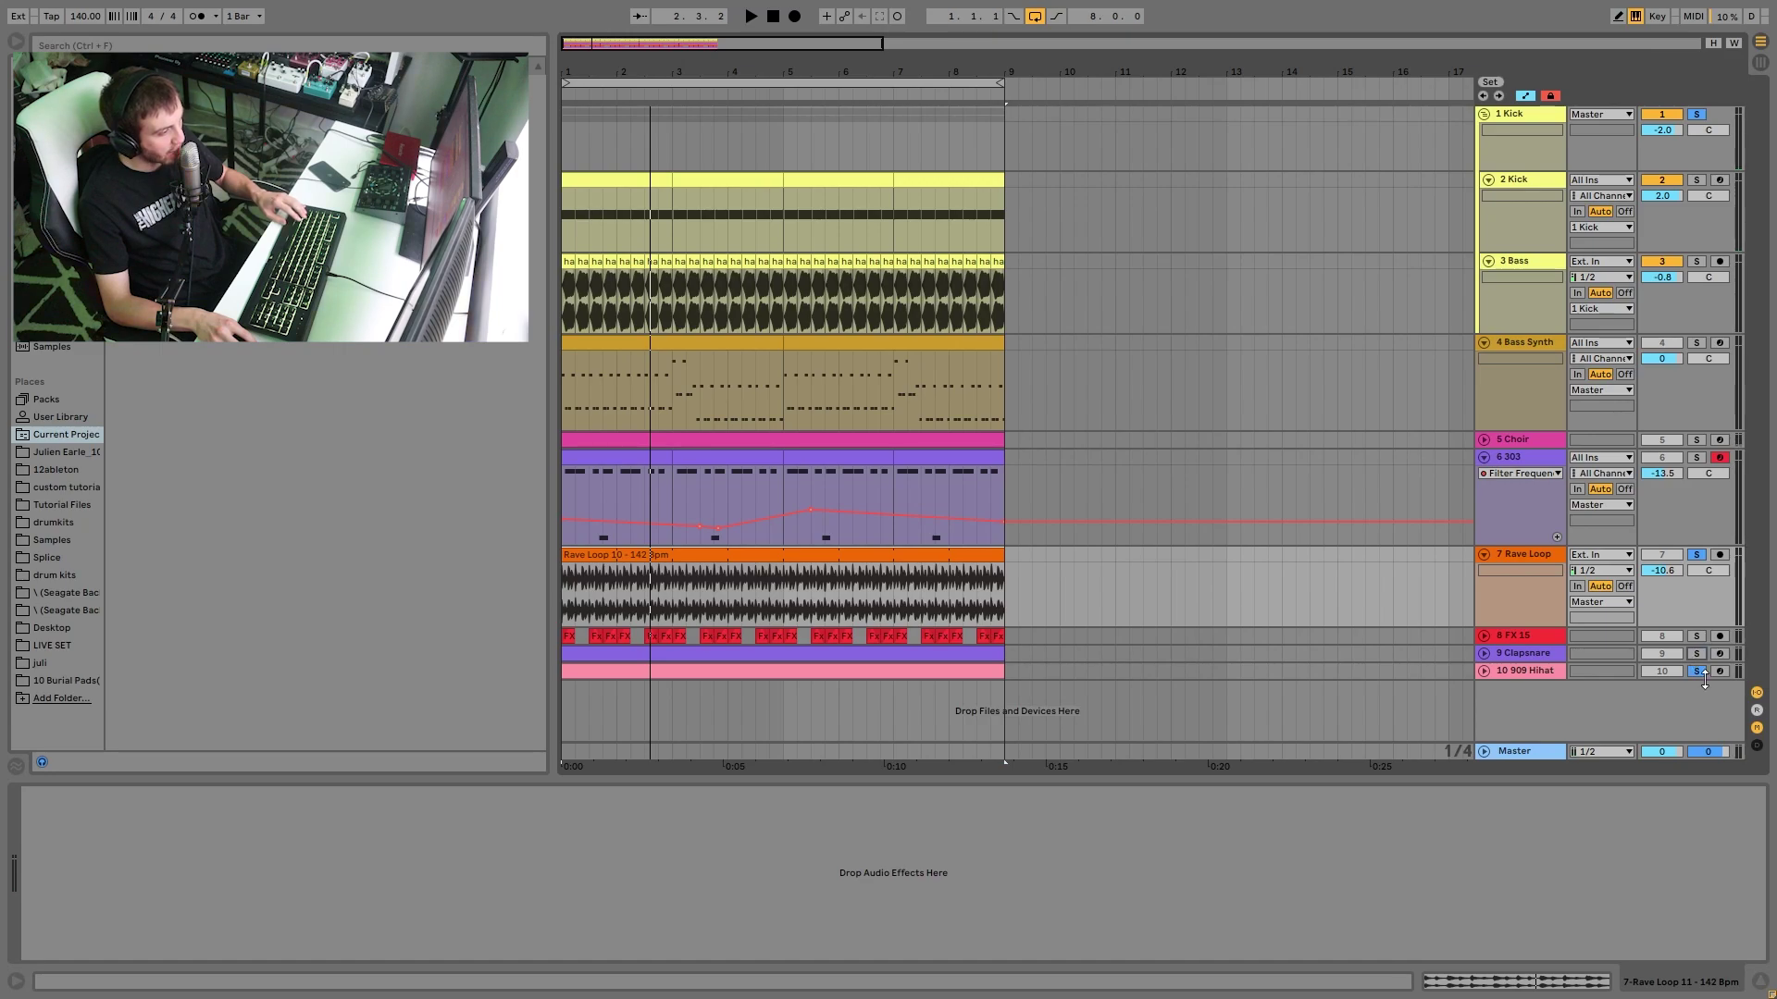
left_click(1696, 672)
key("space")
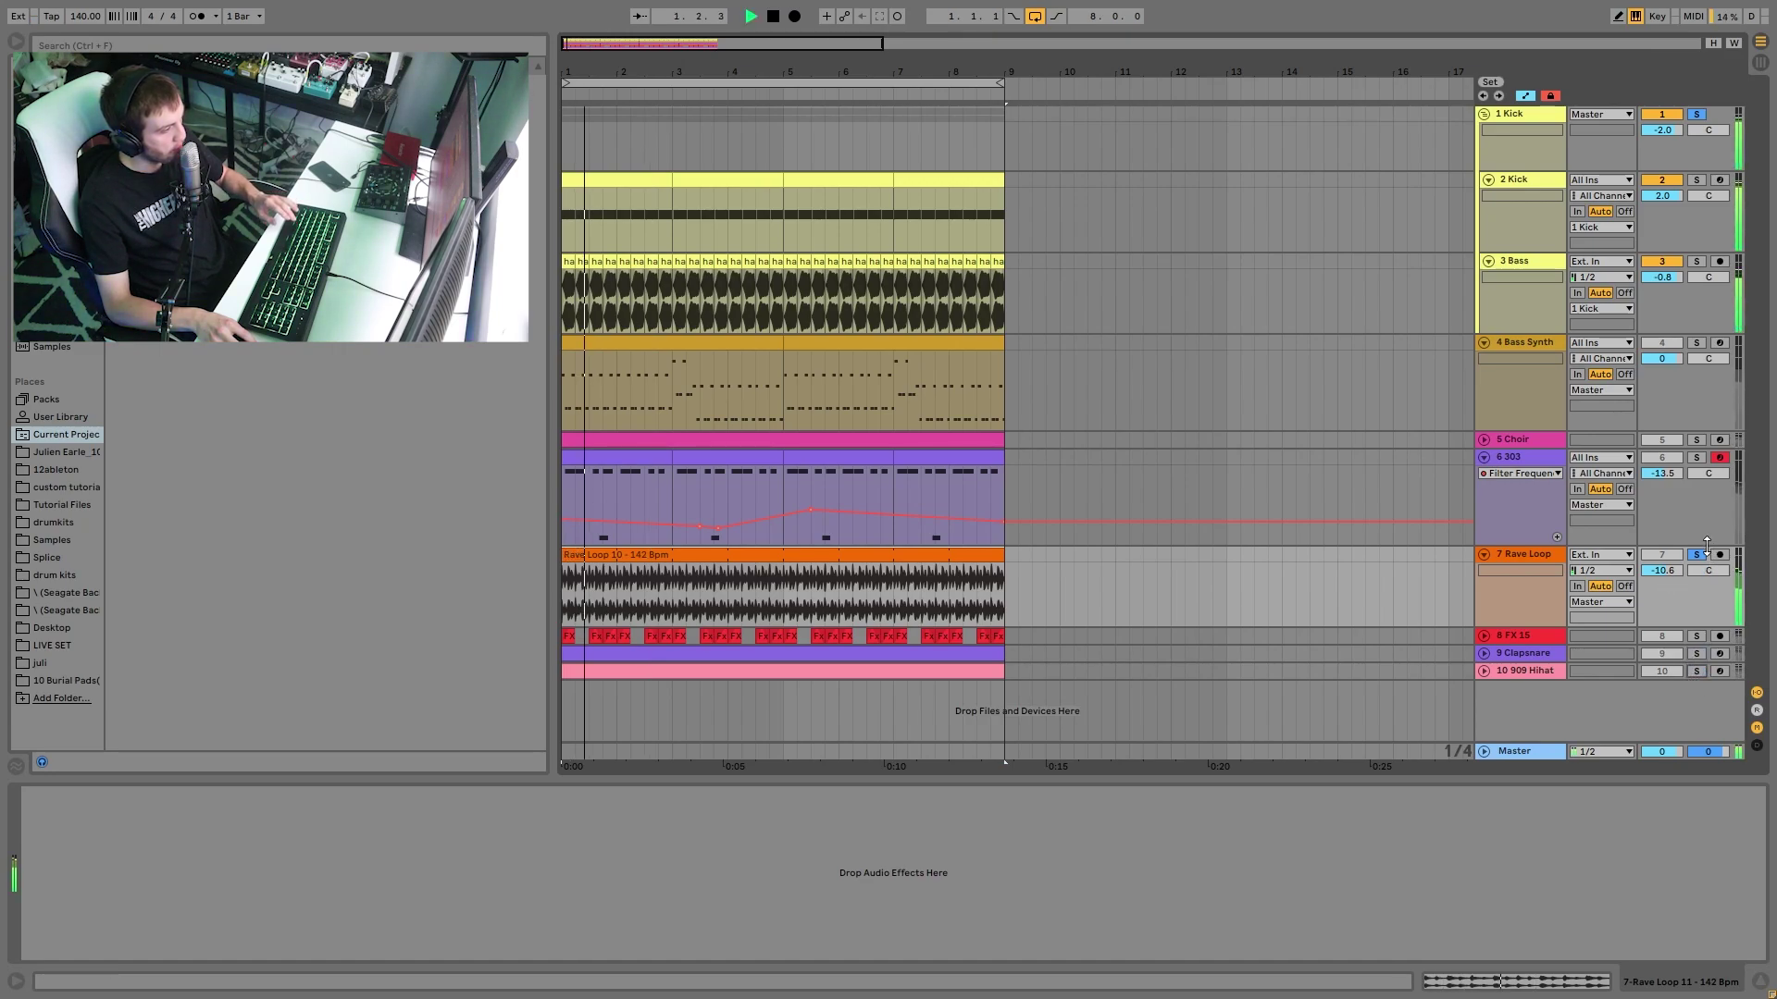
key("space")
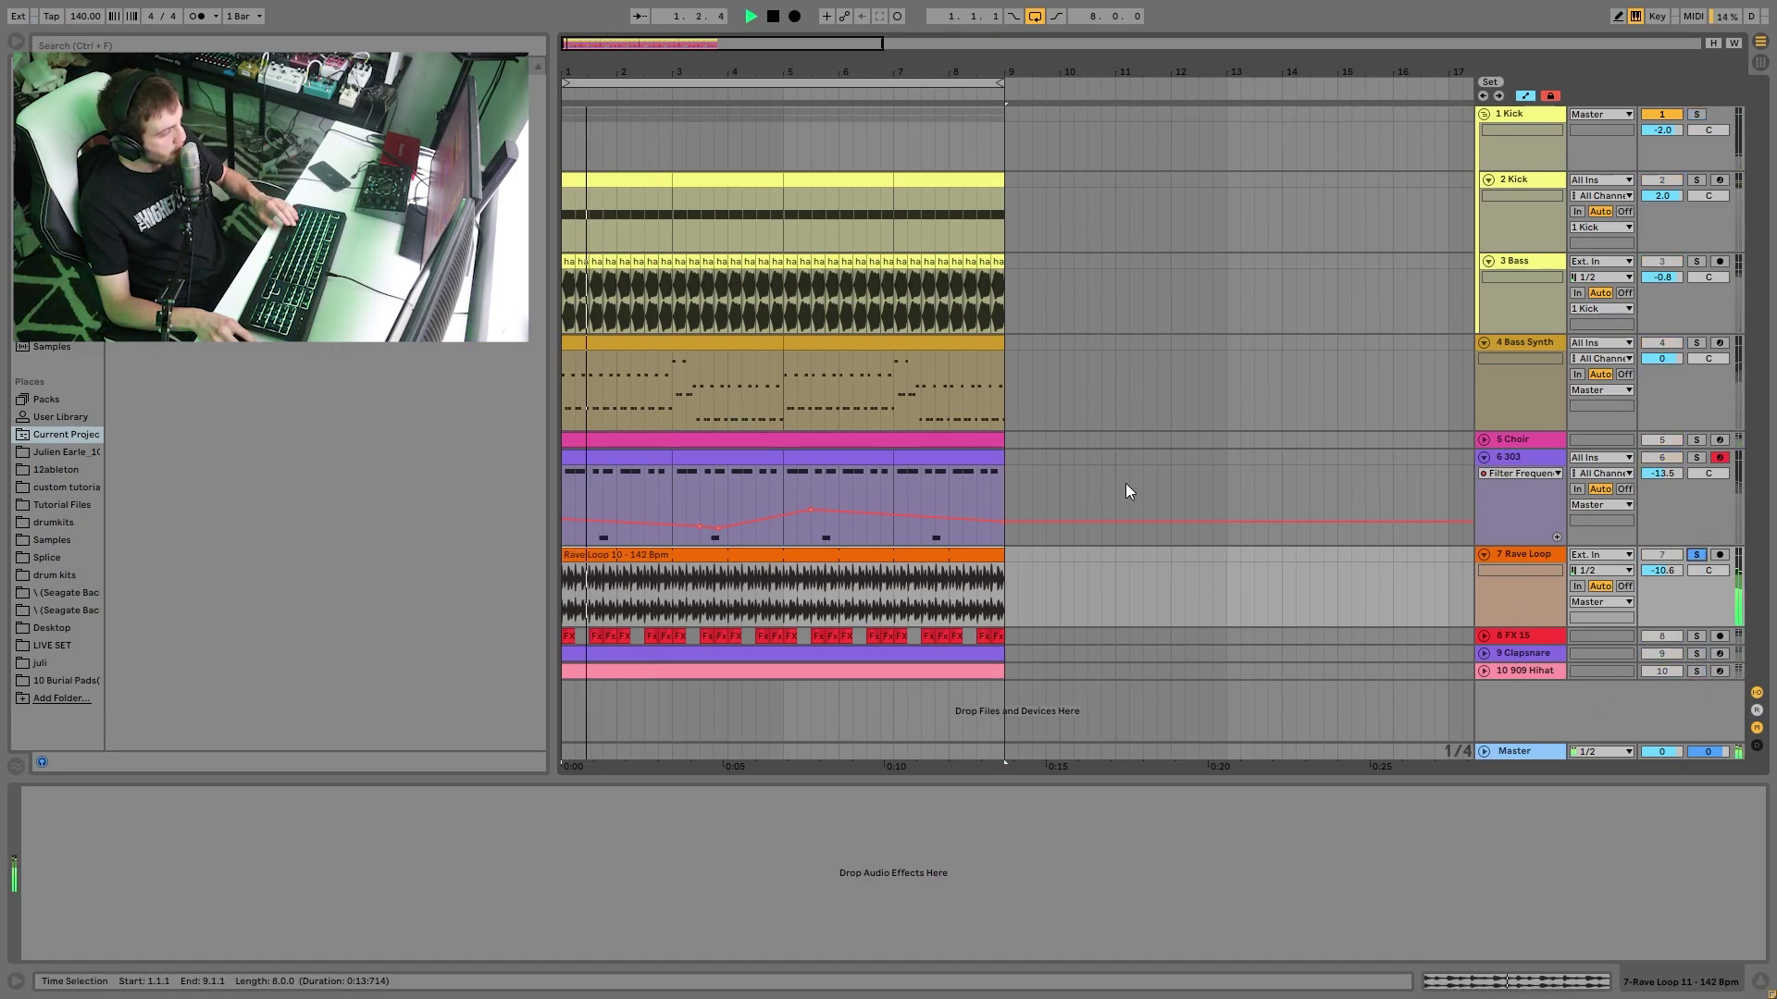
- Play the opening beats of the Rave Loop with only that track soloed
key("space")
key("space")
key("space")
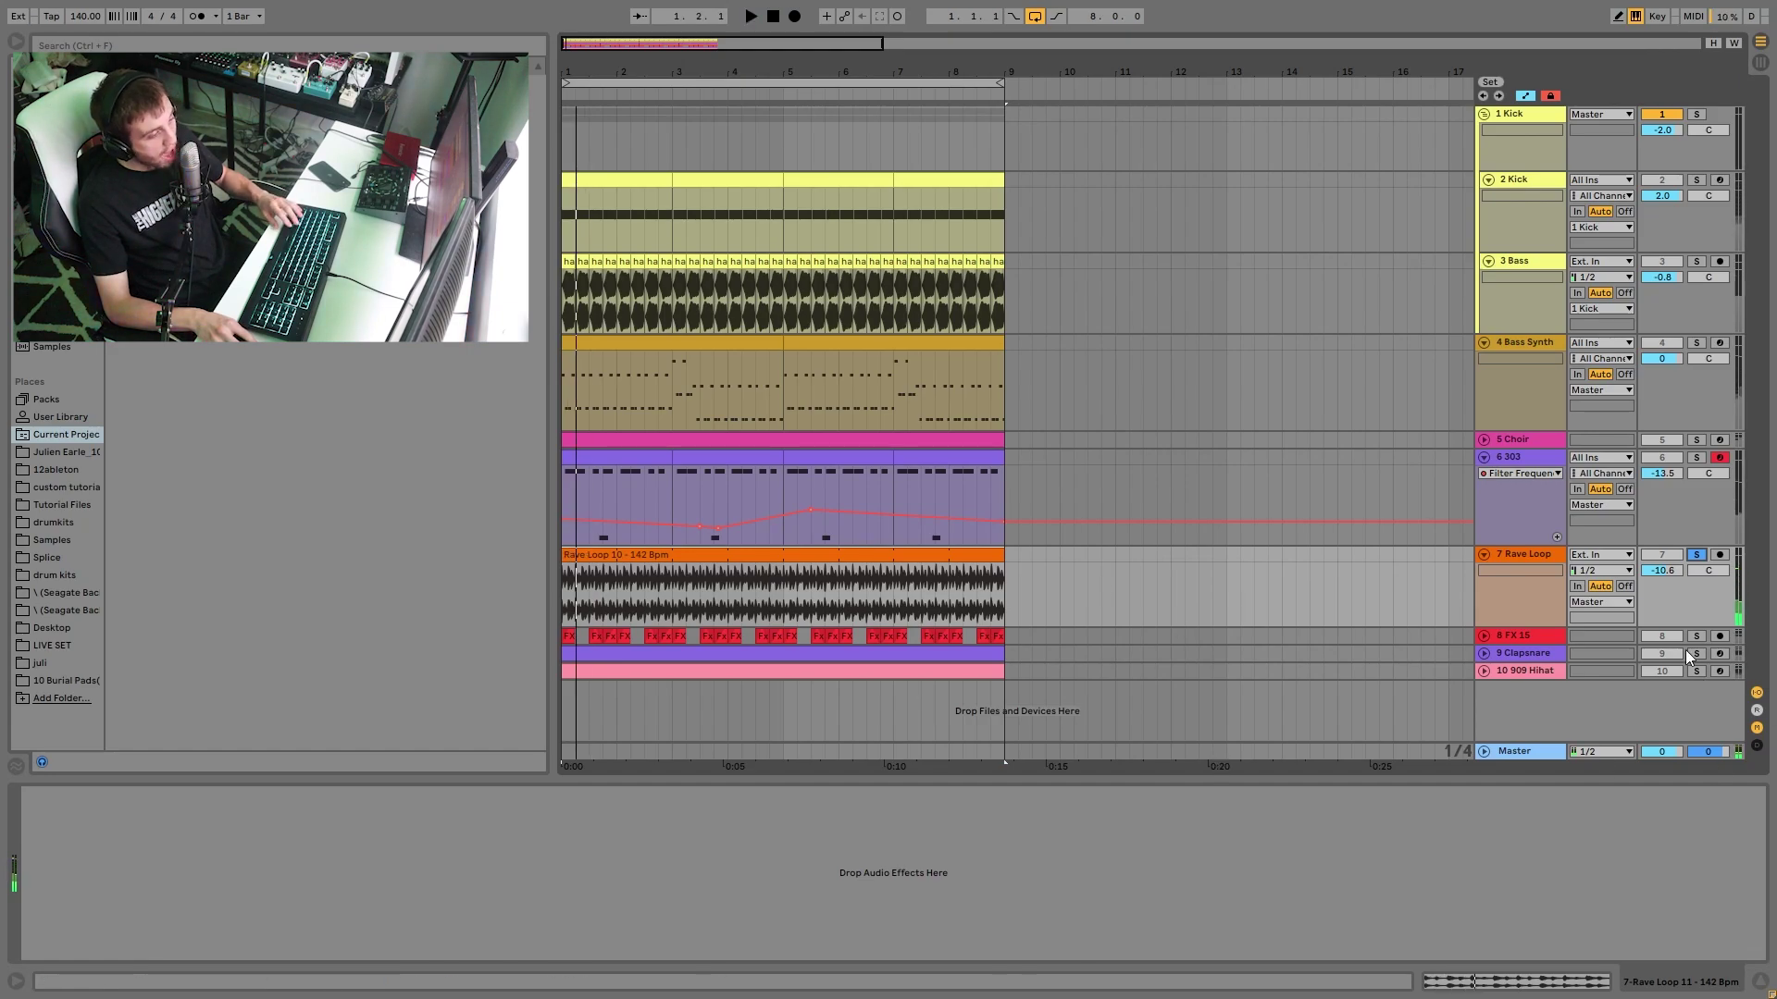
- Solo the FX 15 track, show its effects, and unfold its lane during playback
key("space")
left_click(1503, 633)
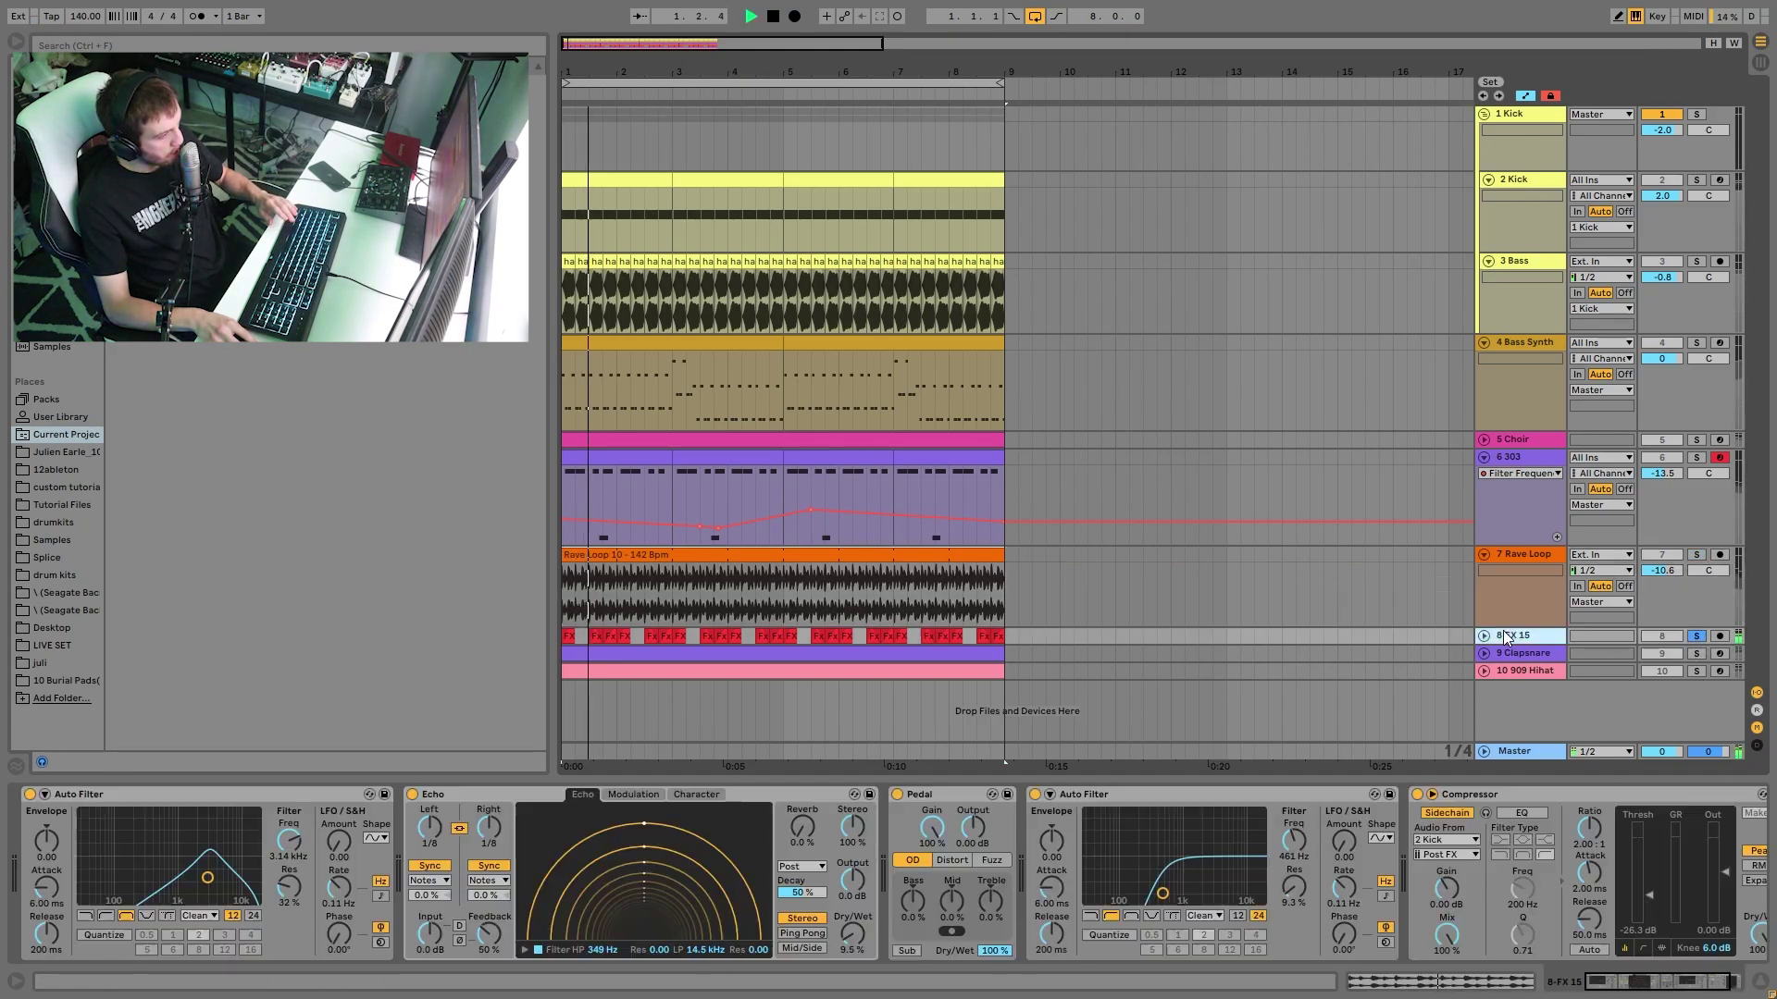
left_click(1484, 635)
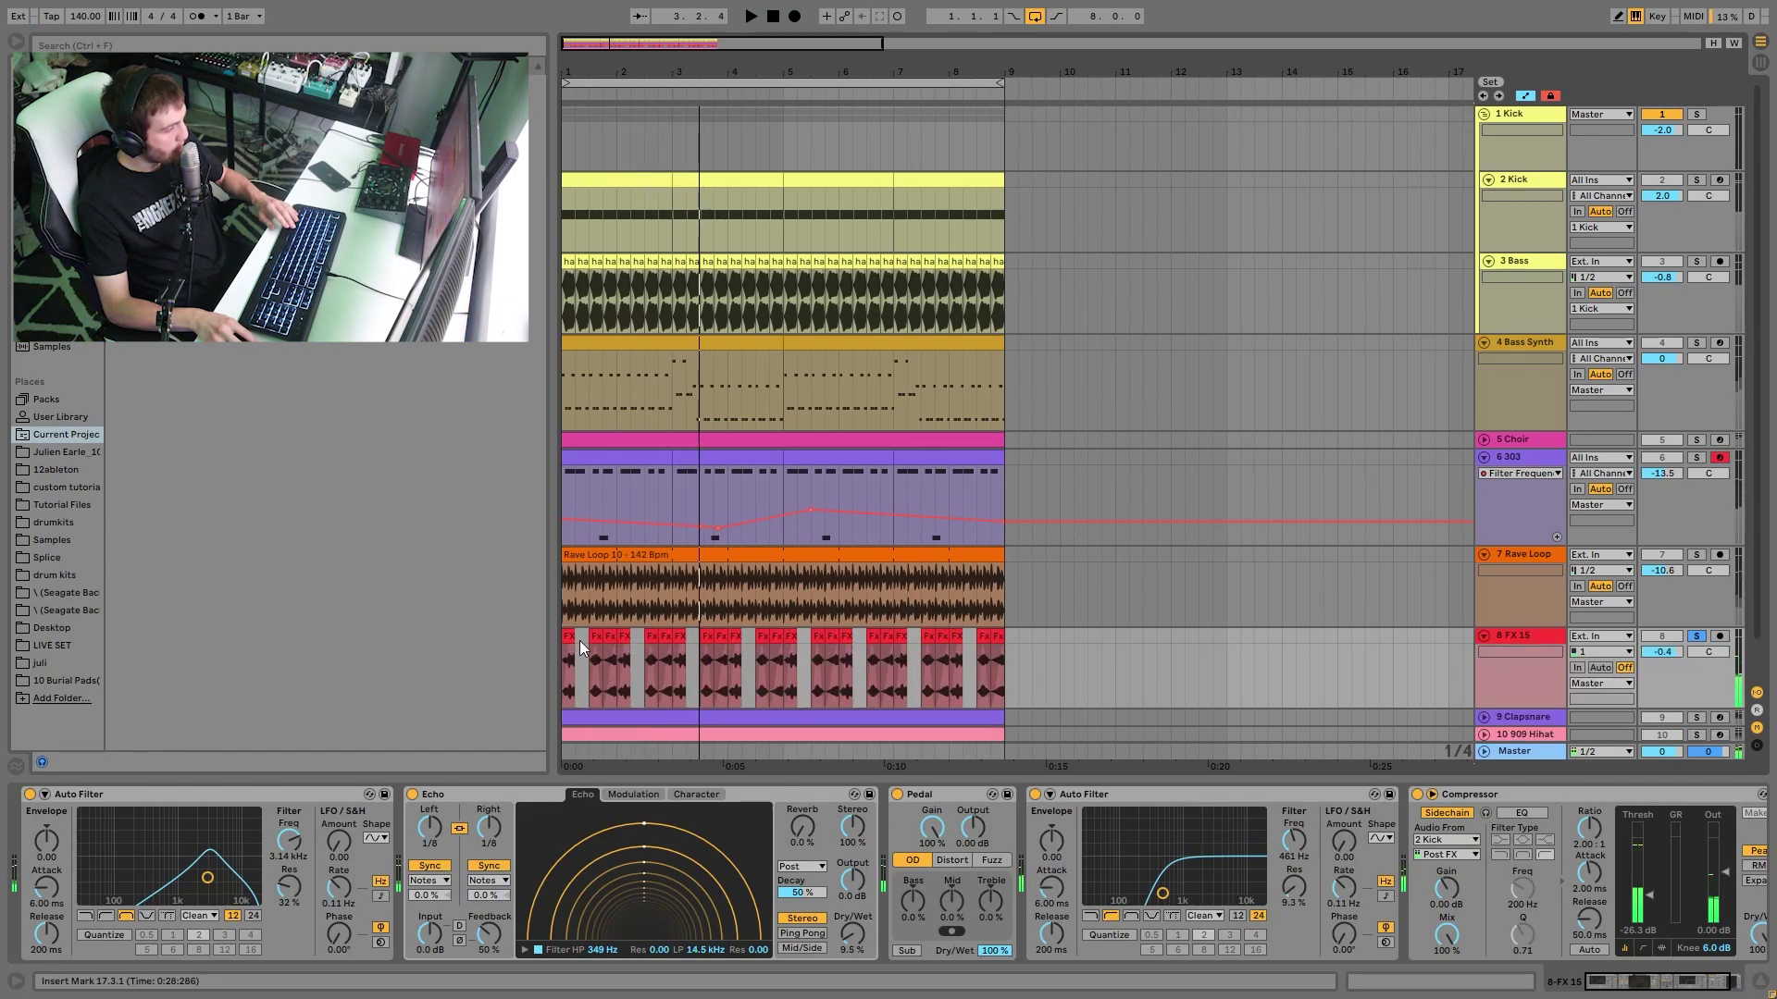
key("space")
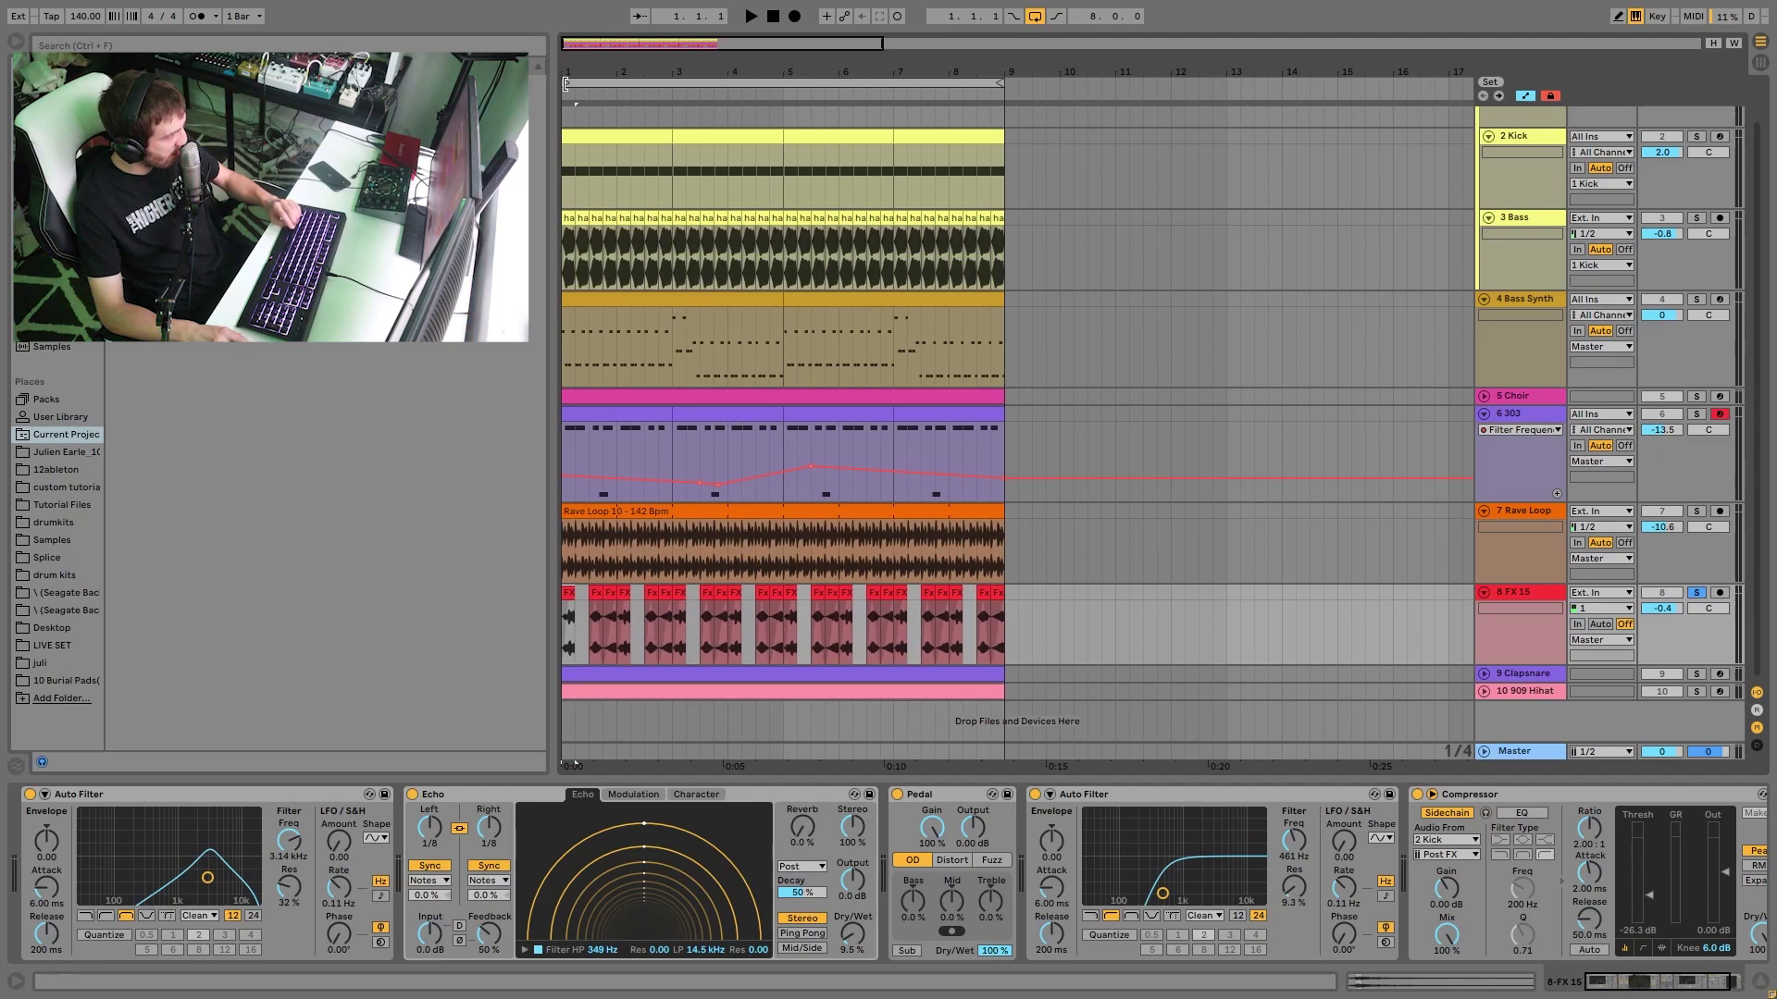
- Select the first FX 15 clip in a close-up of the opening bars and play the soloed FX pattern twice
left_click_drag(575, 74, 579, 185)
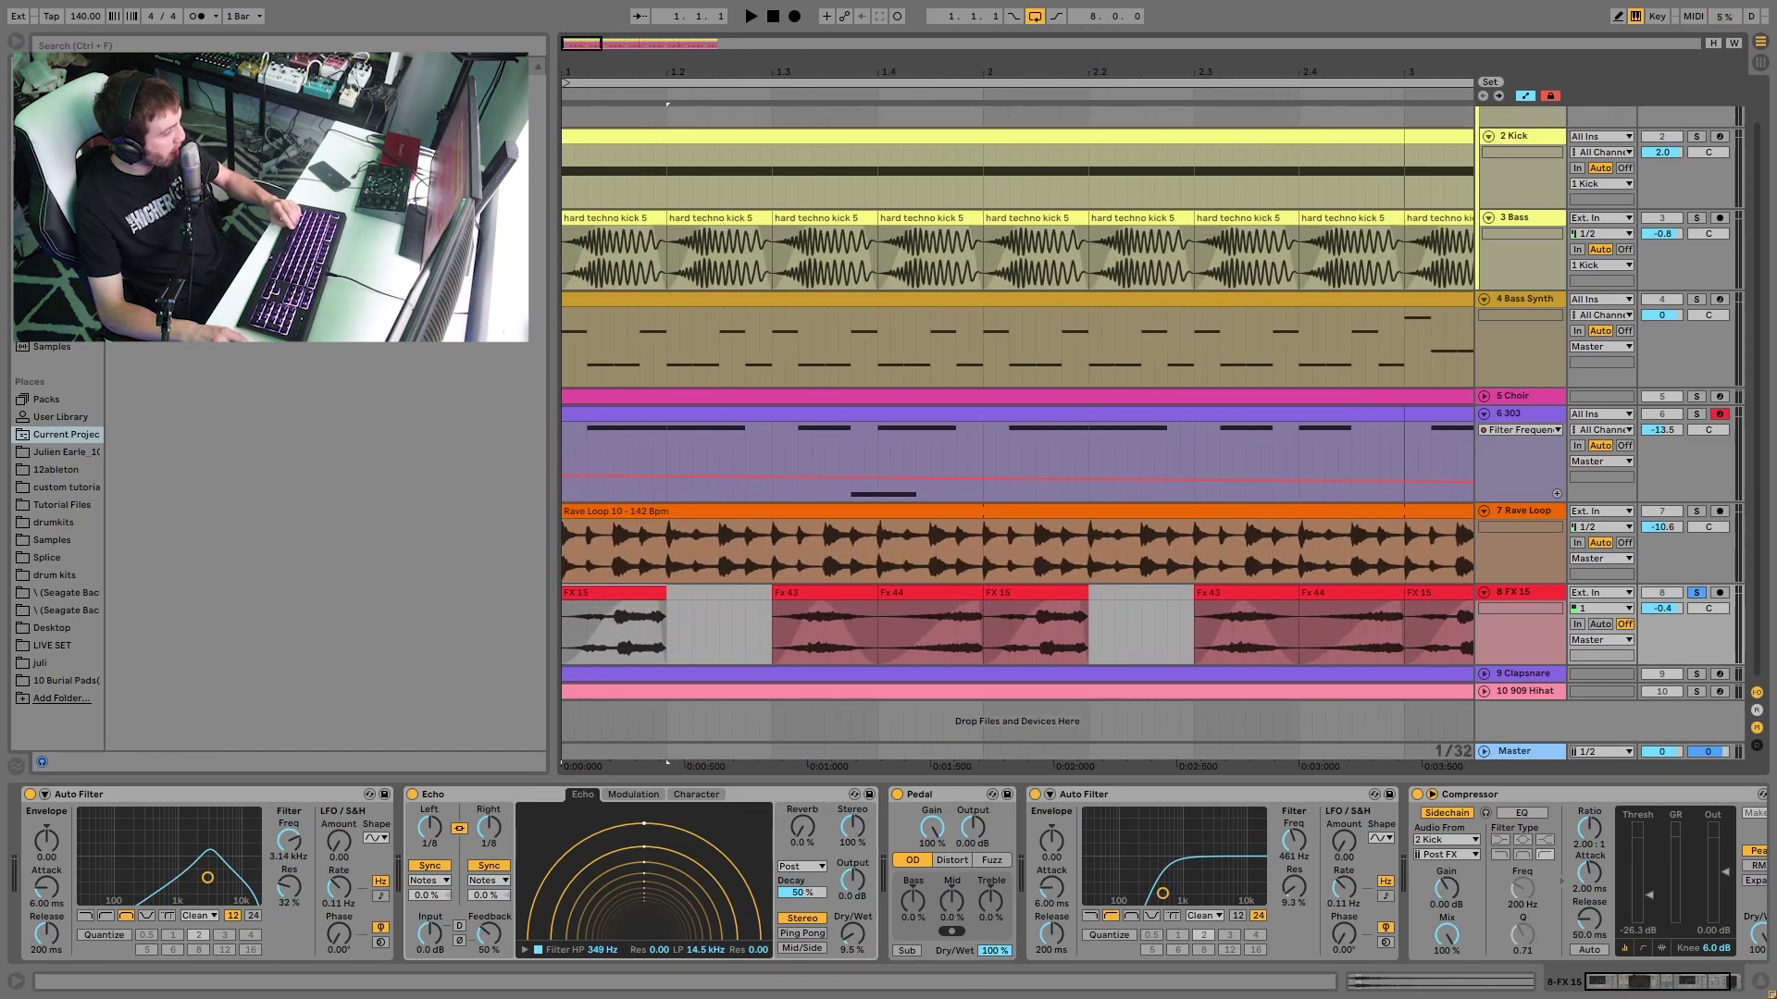
left_click(576, 592)
key("space")
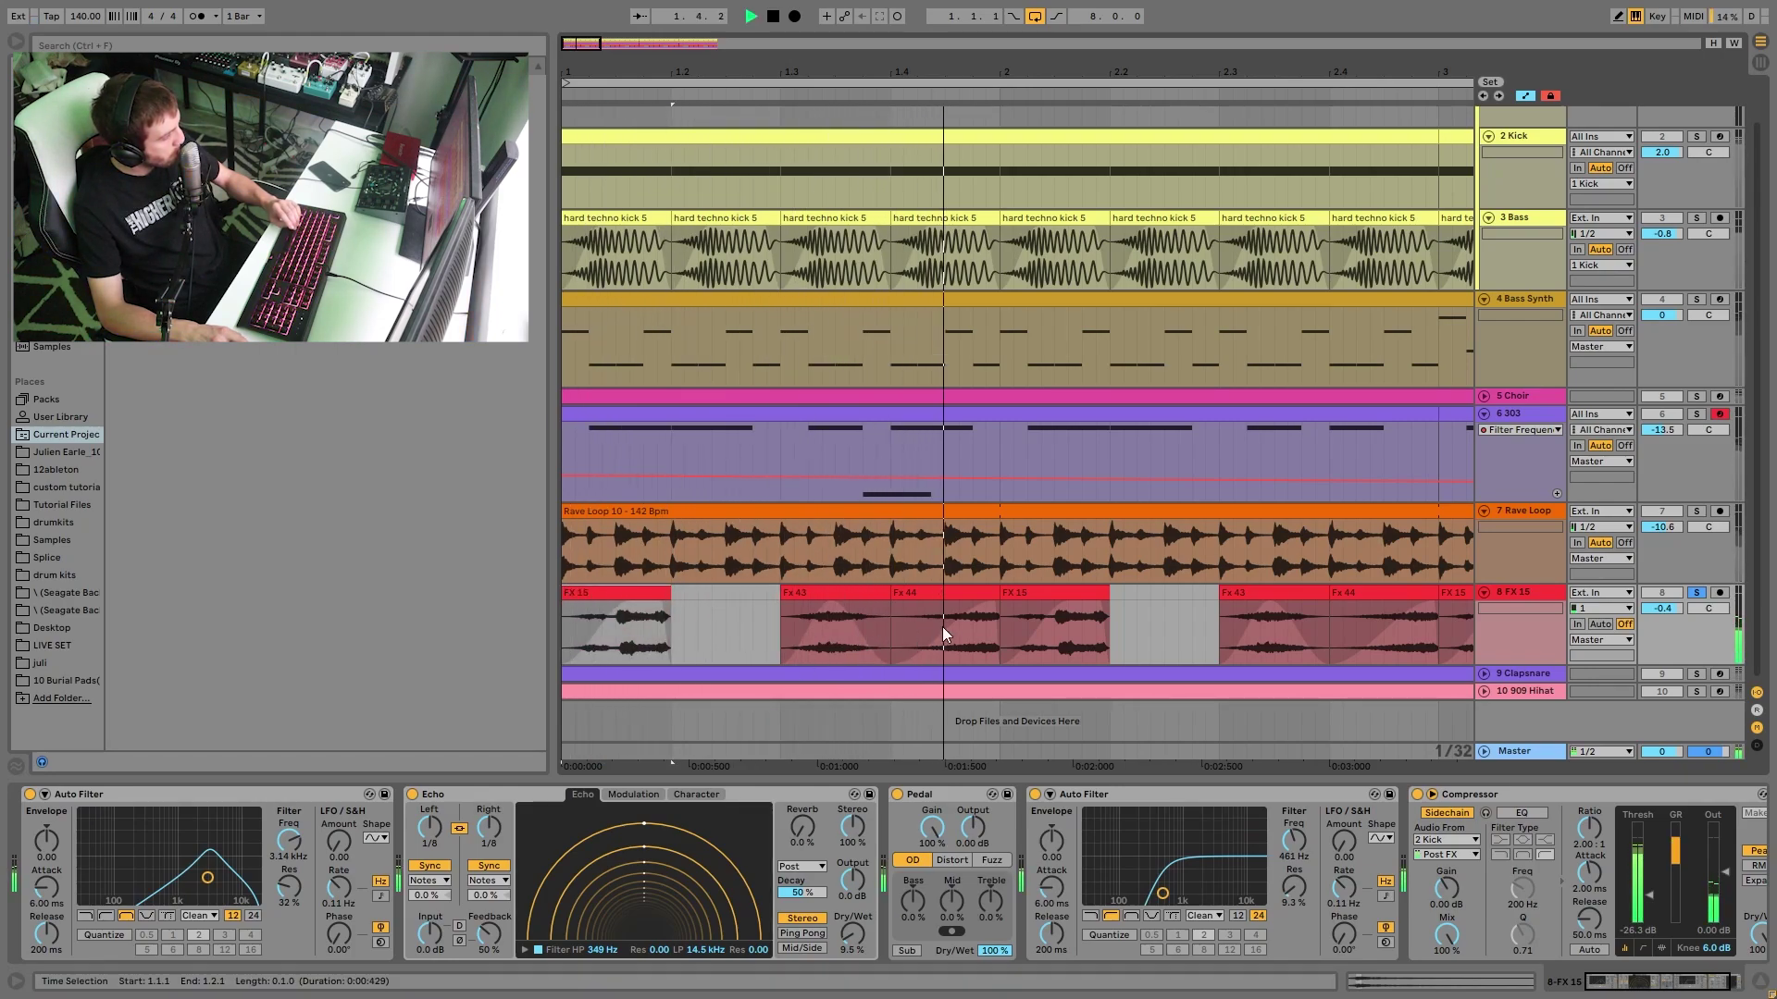
key("space")
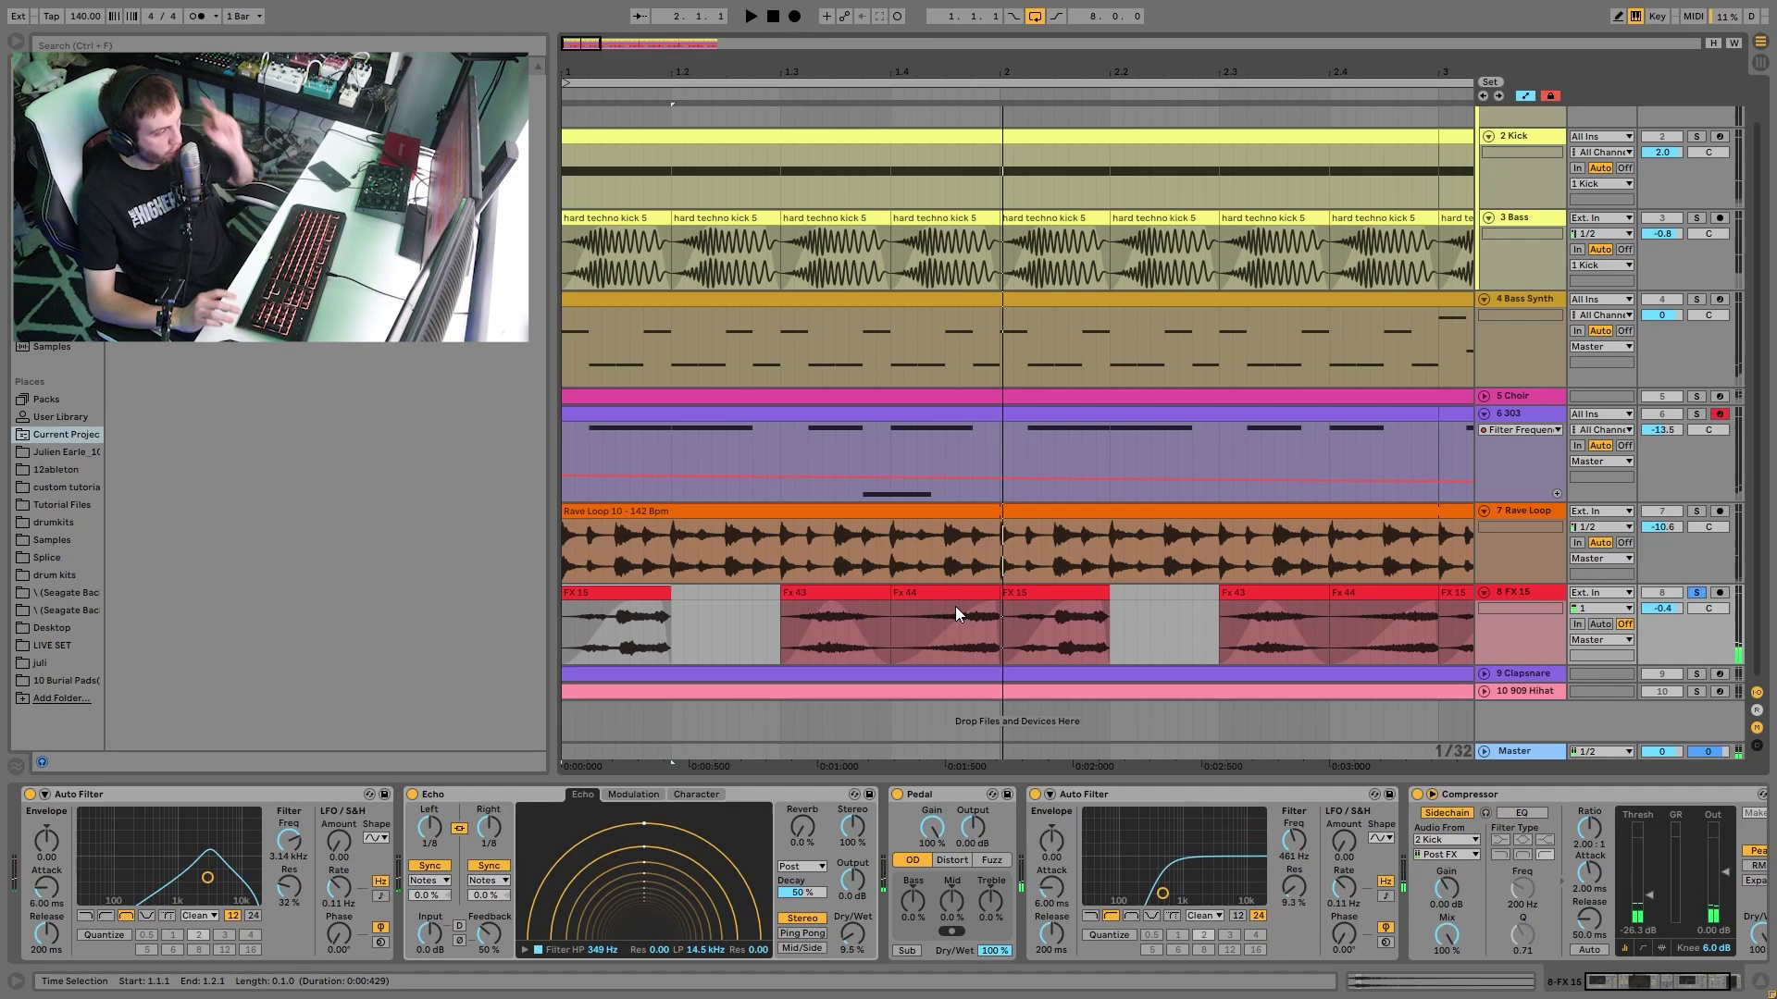
key("space")
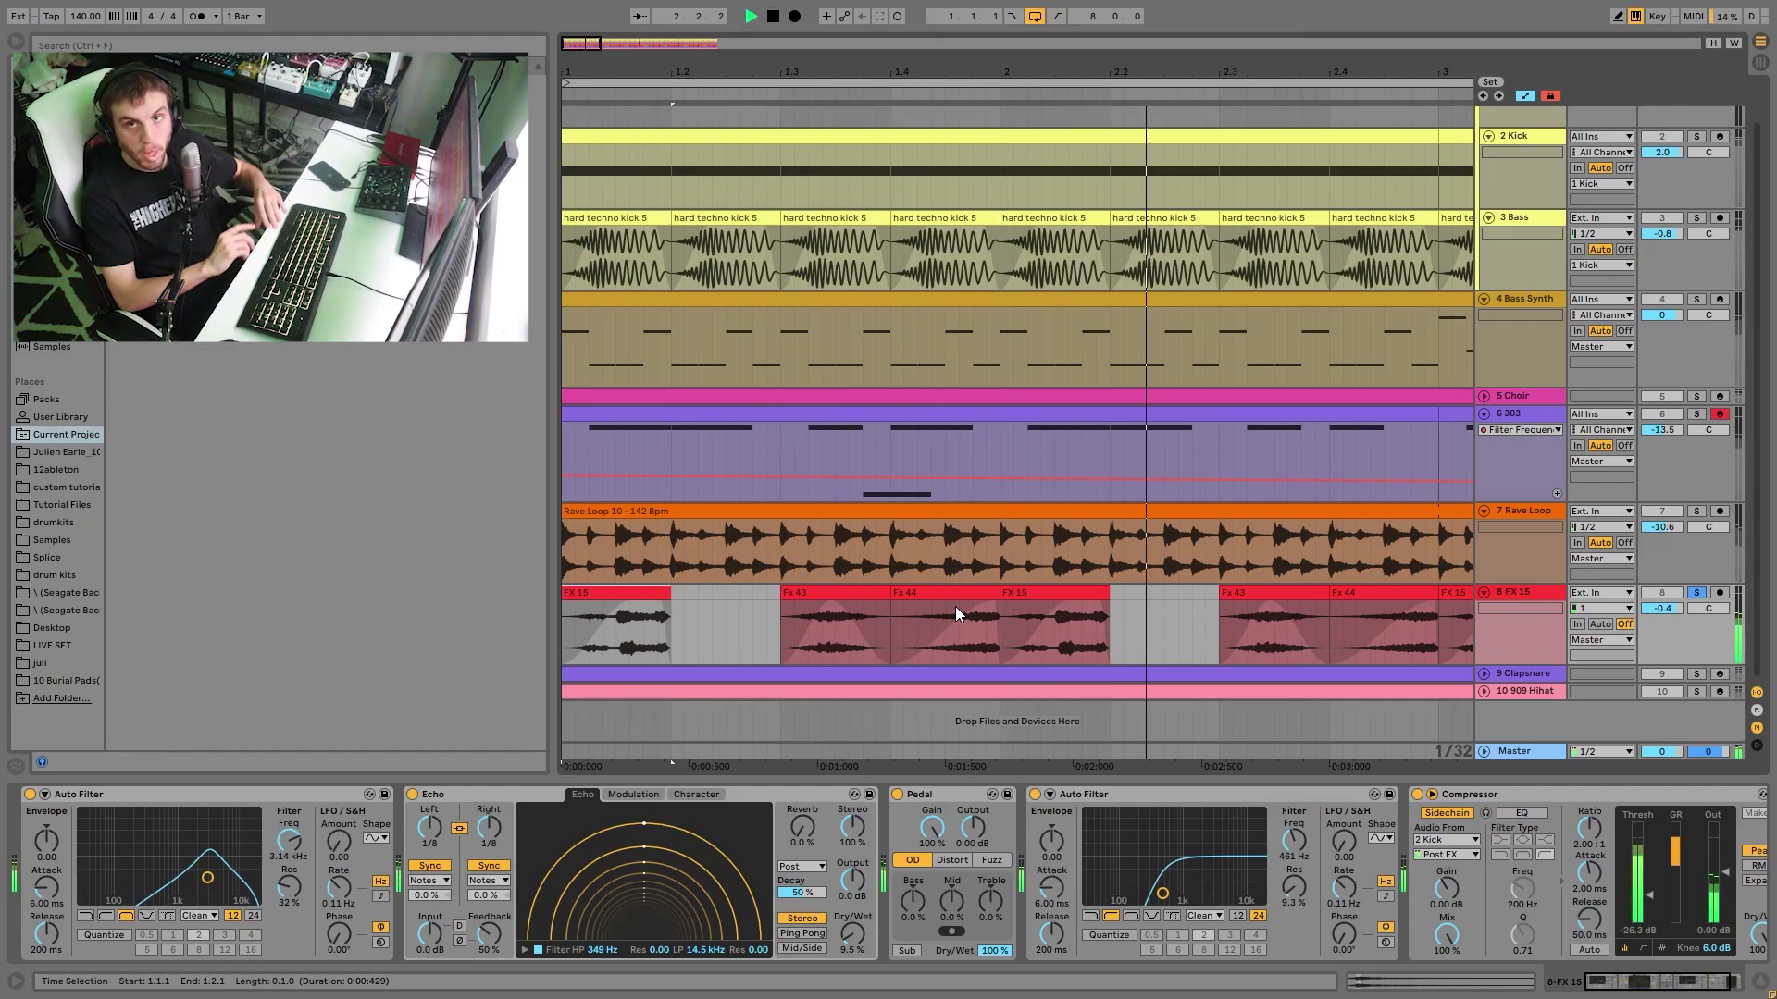
key("space")
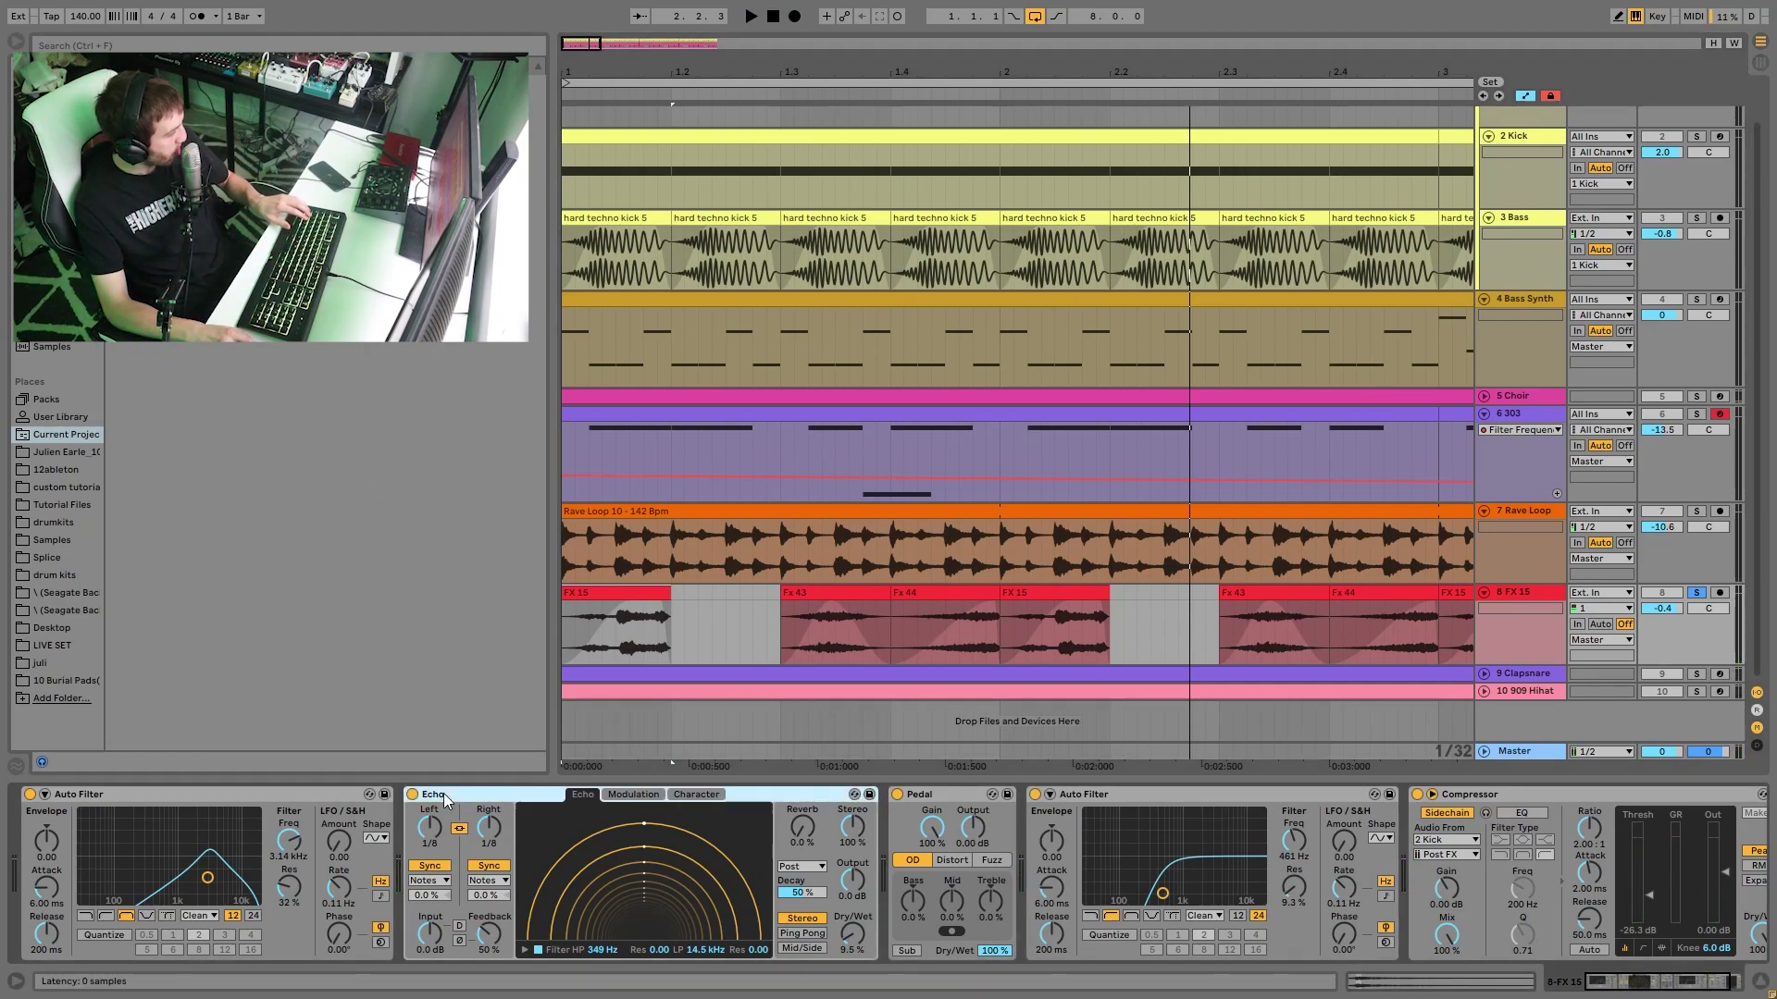
- Group all effects on the FX 15 track into one rack, bypass the rack, and play the dry sound
key("ctrl+a")
key("ctrl+g")
left_click(31, 794)
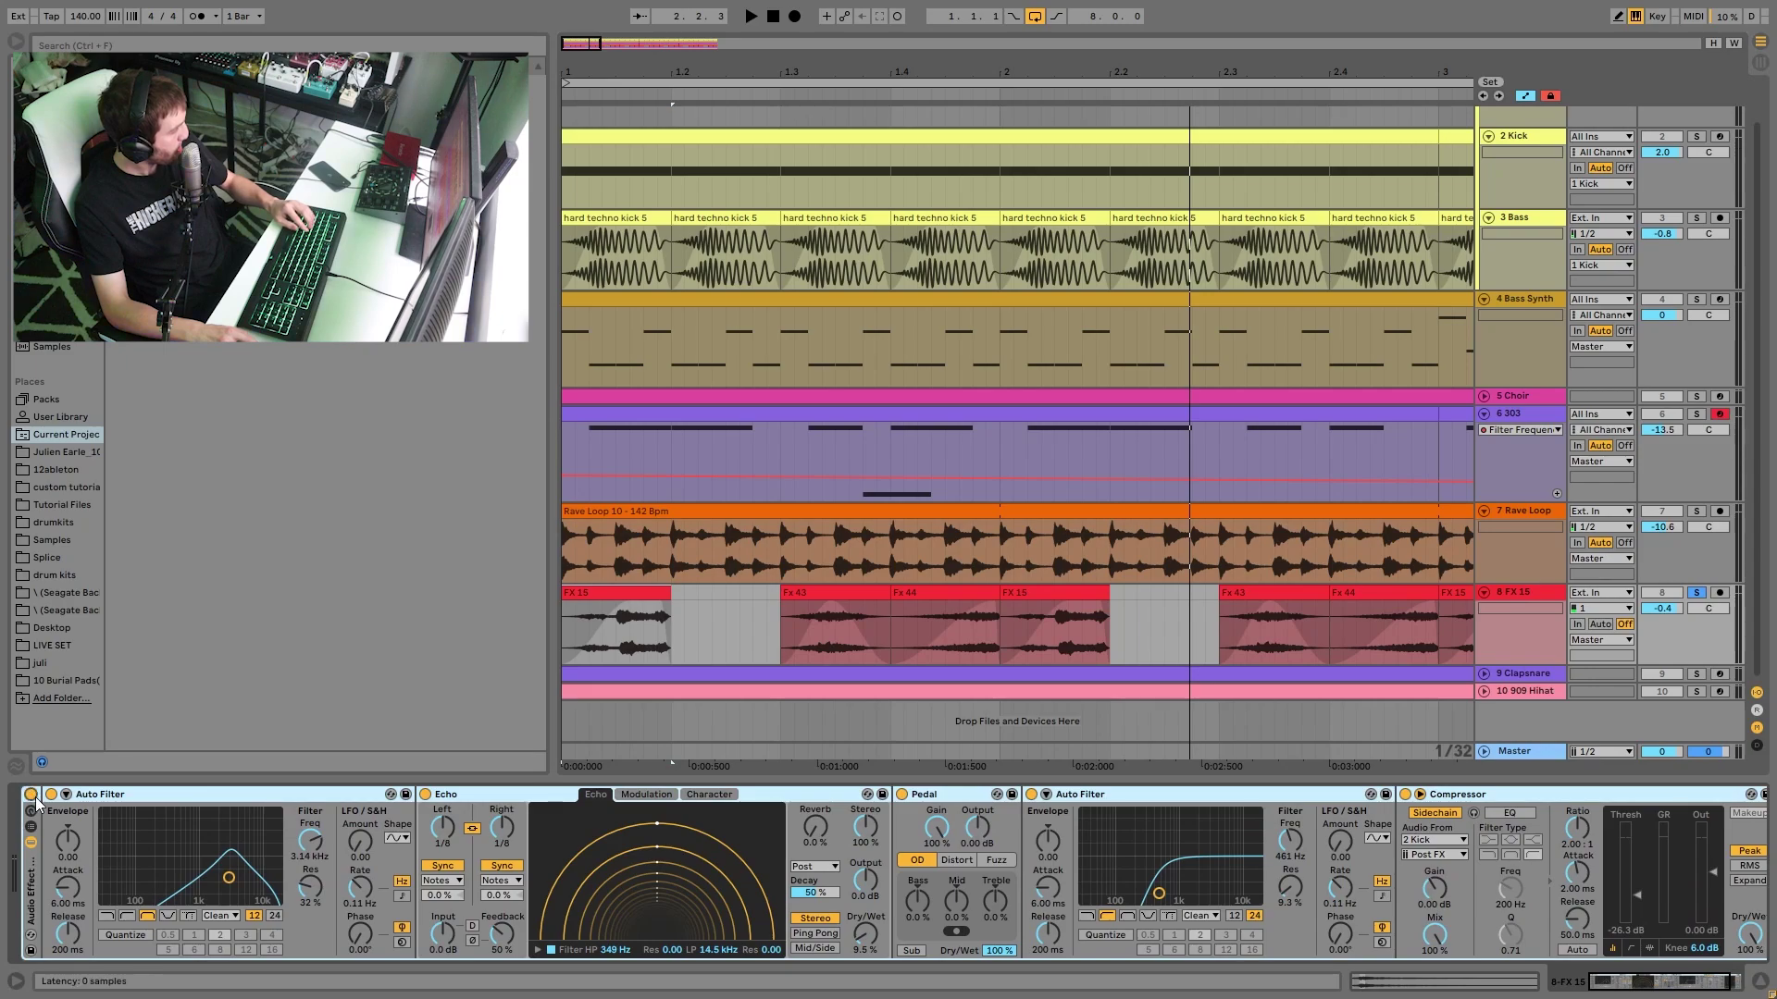
key("space")
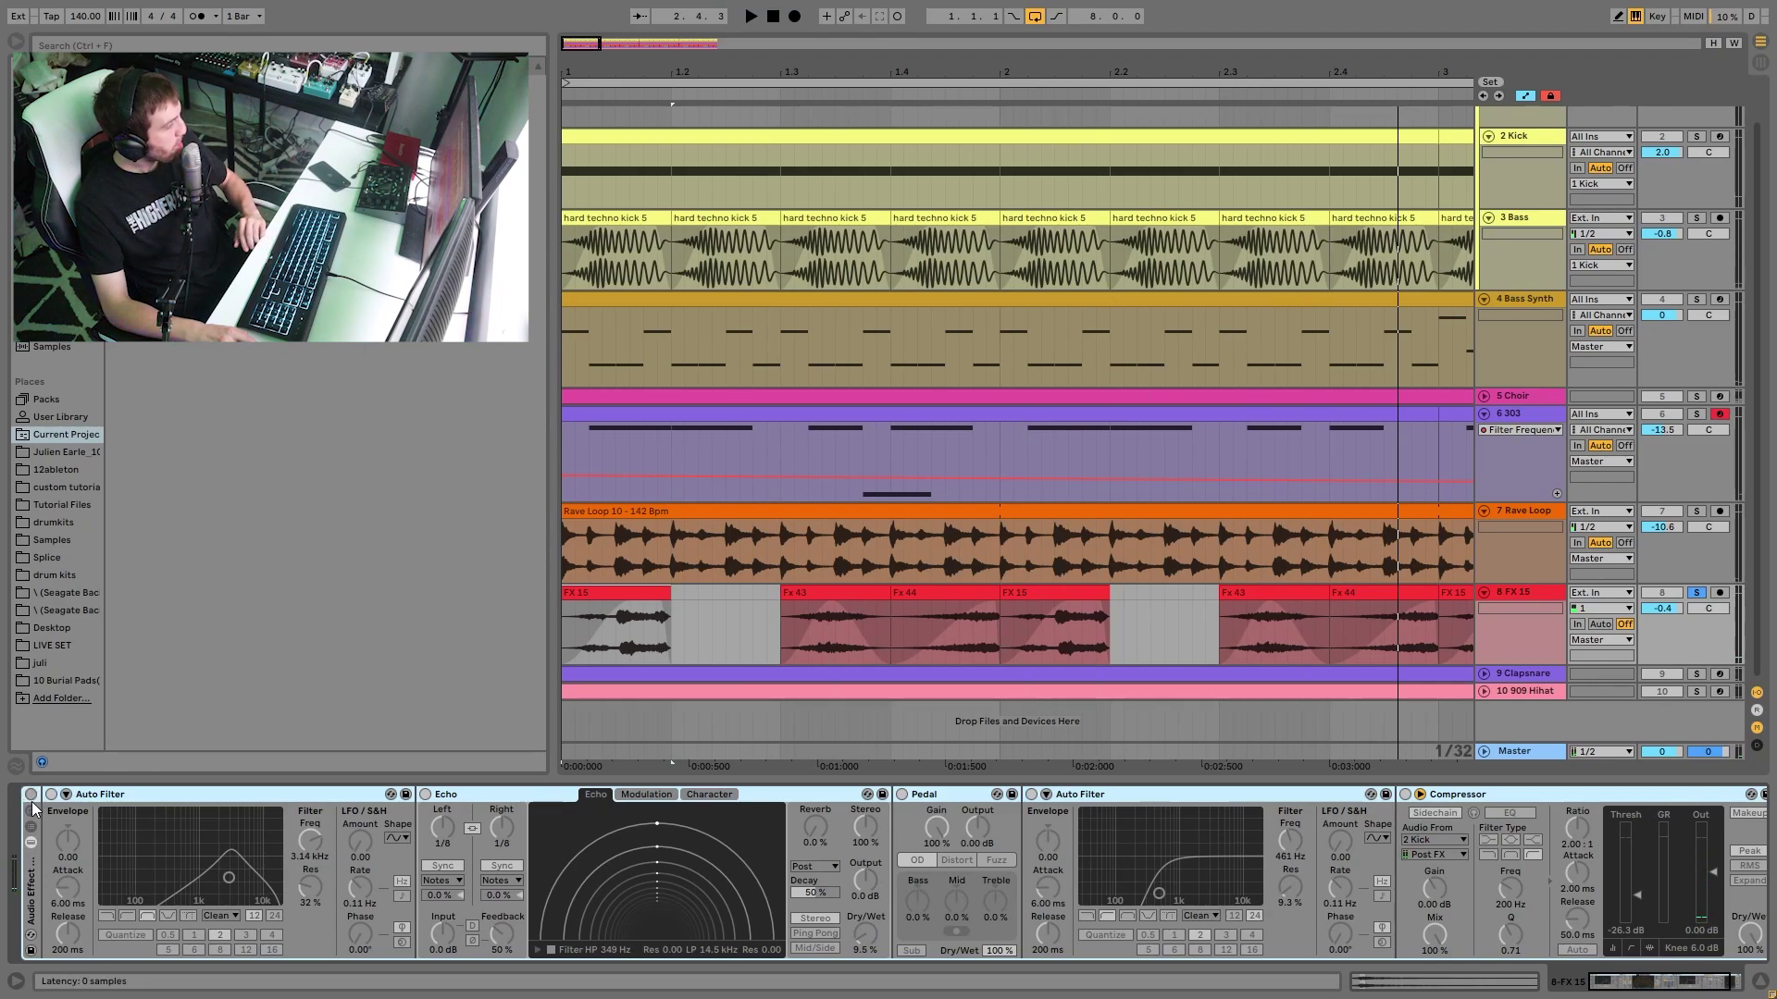
- Re-enable the FX 15 effect rack and play the processed sound again
left_click(30, 796)
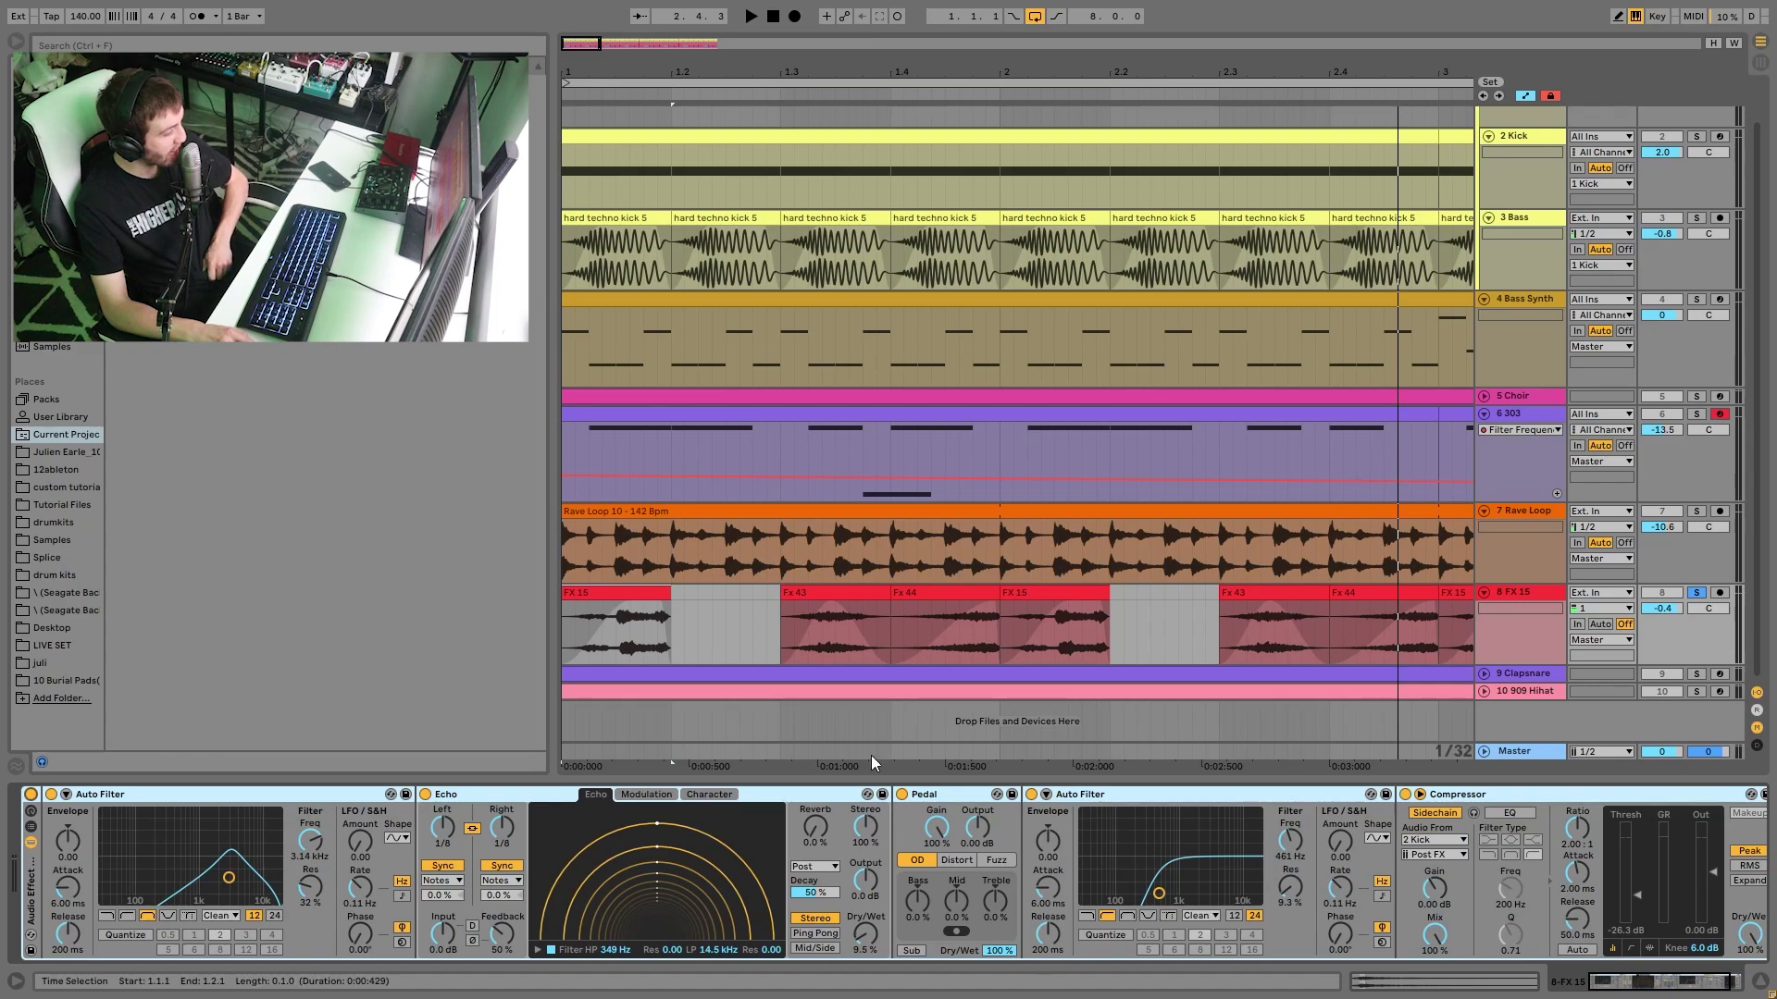
key("space")
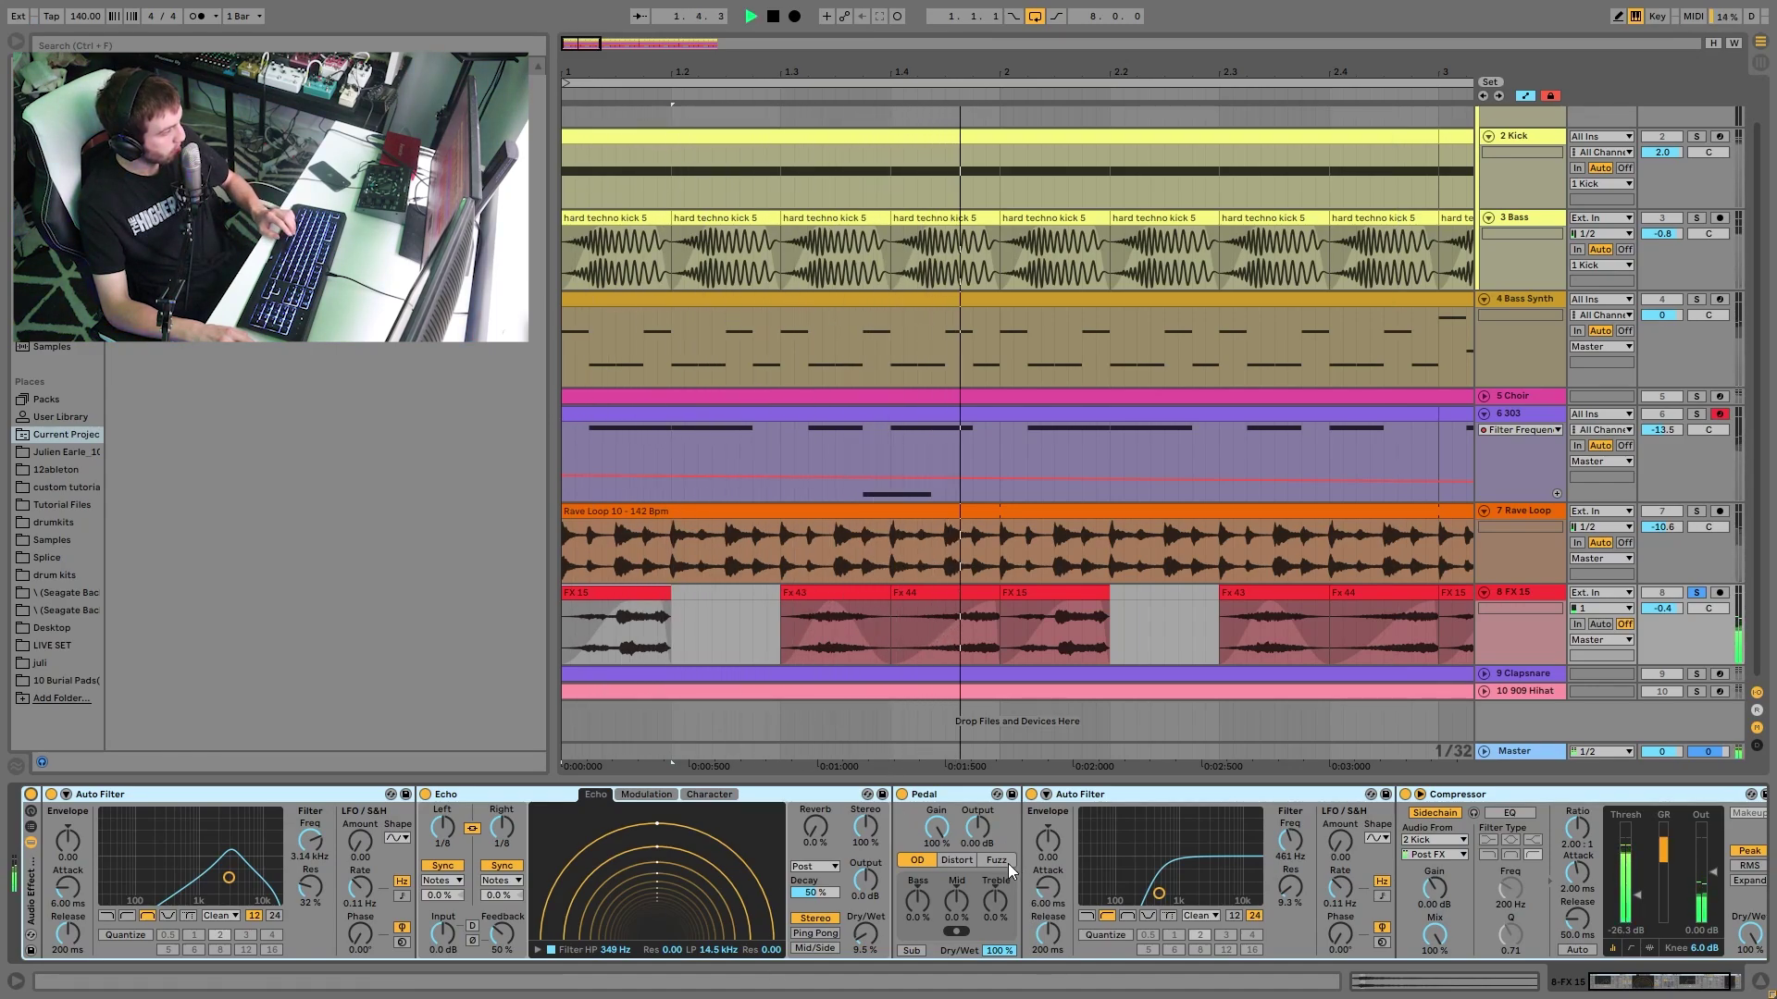
key("space")
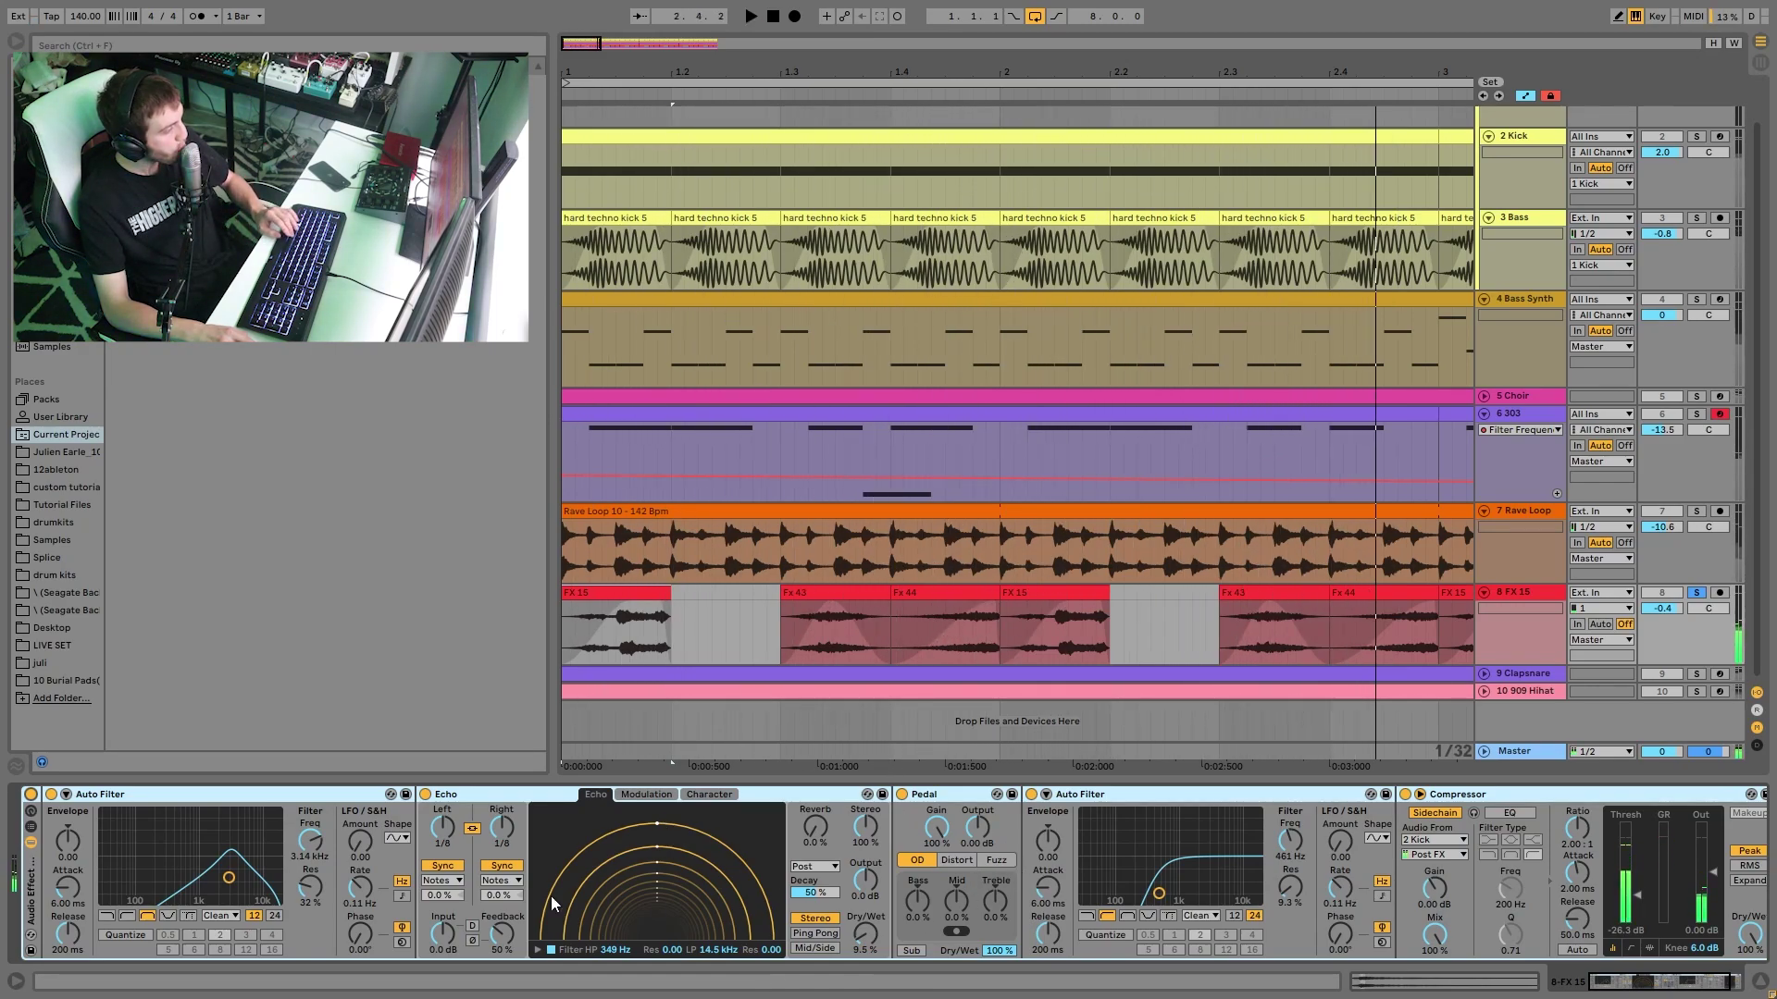
key("space")
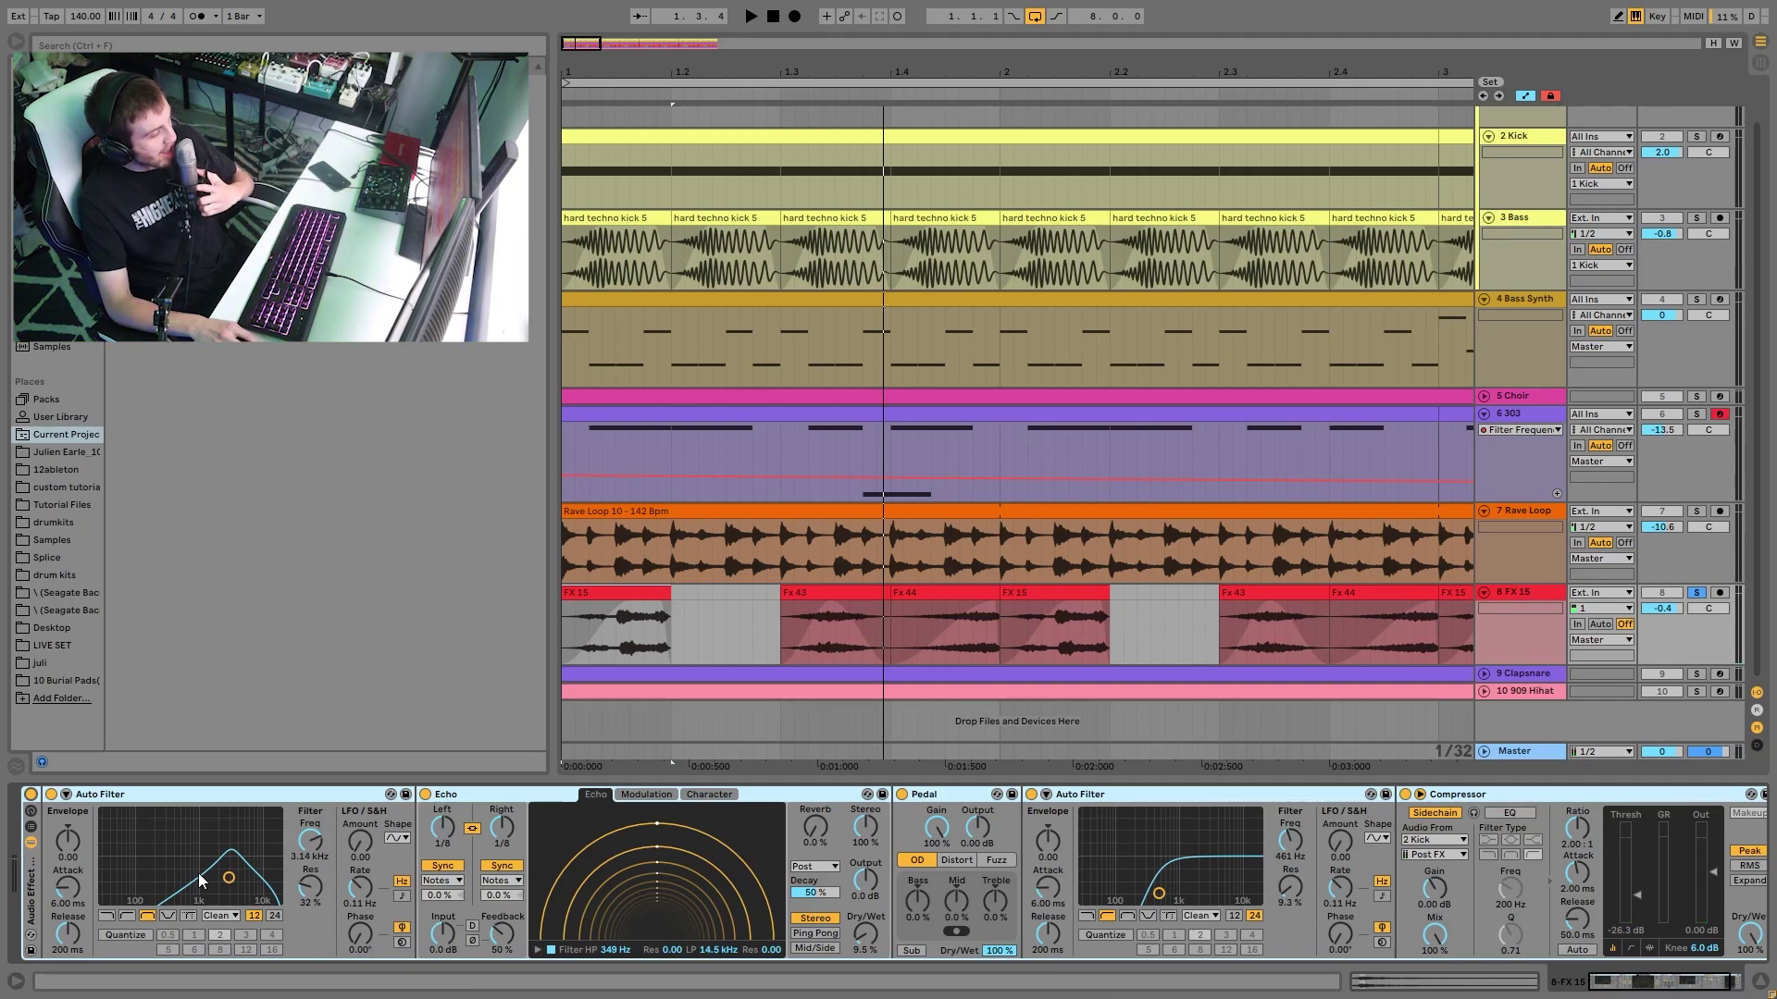
- Bypass the FX 15 effect rack for another dry playback, and turn it back on
left_click(31, 796)
key("space")
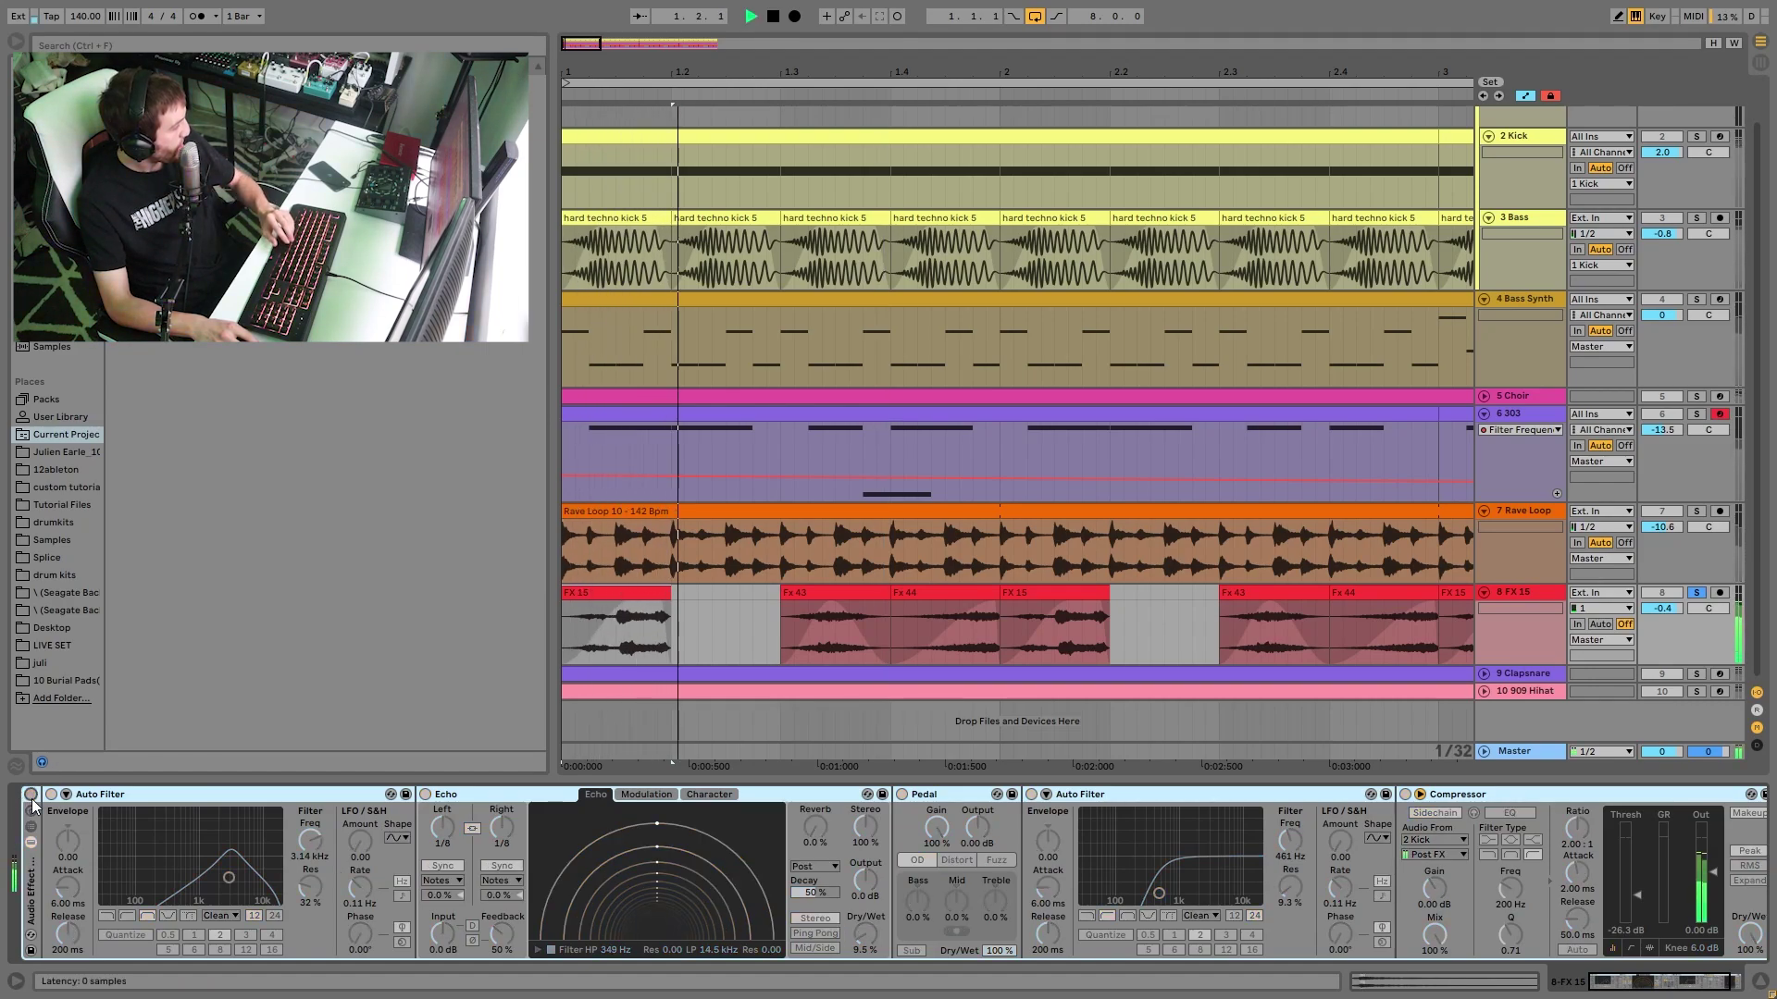
key("space")
left_click(31, 796)
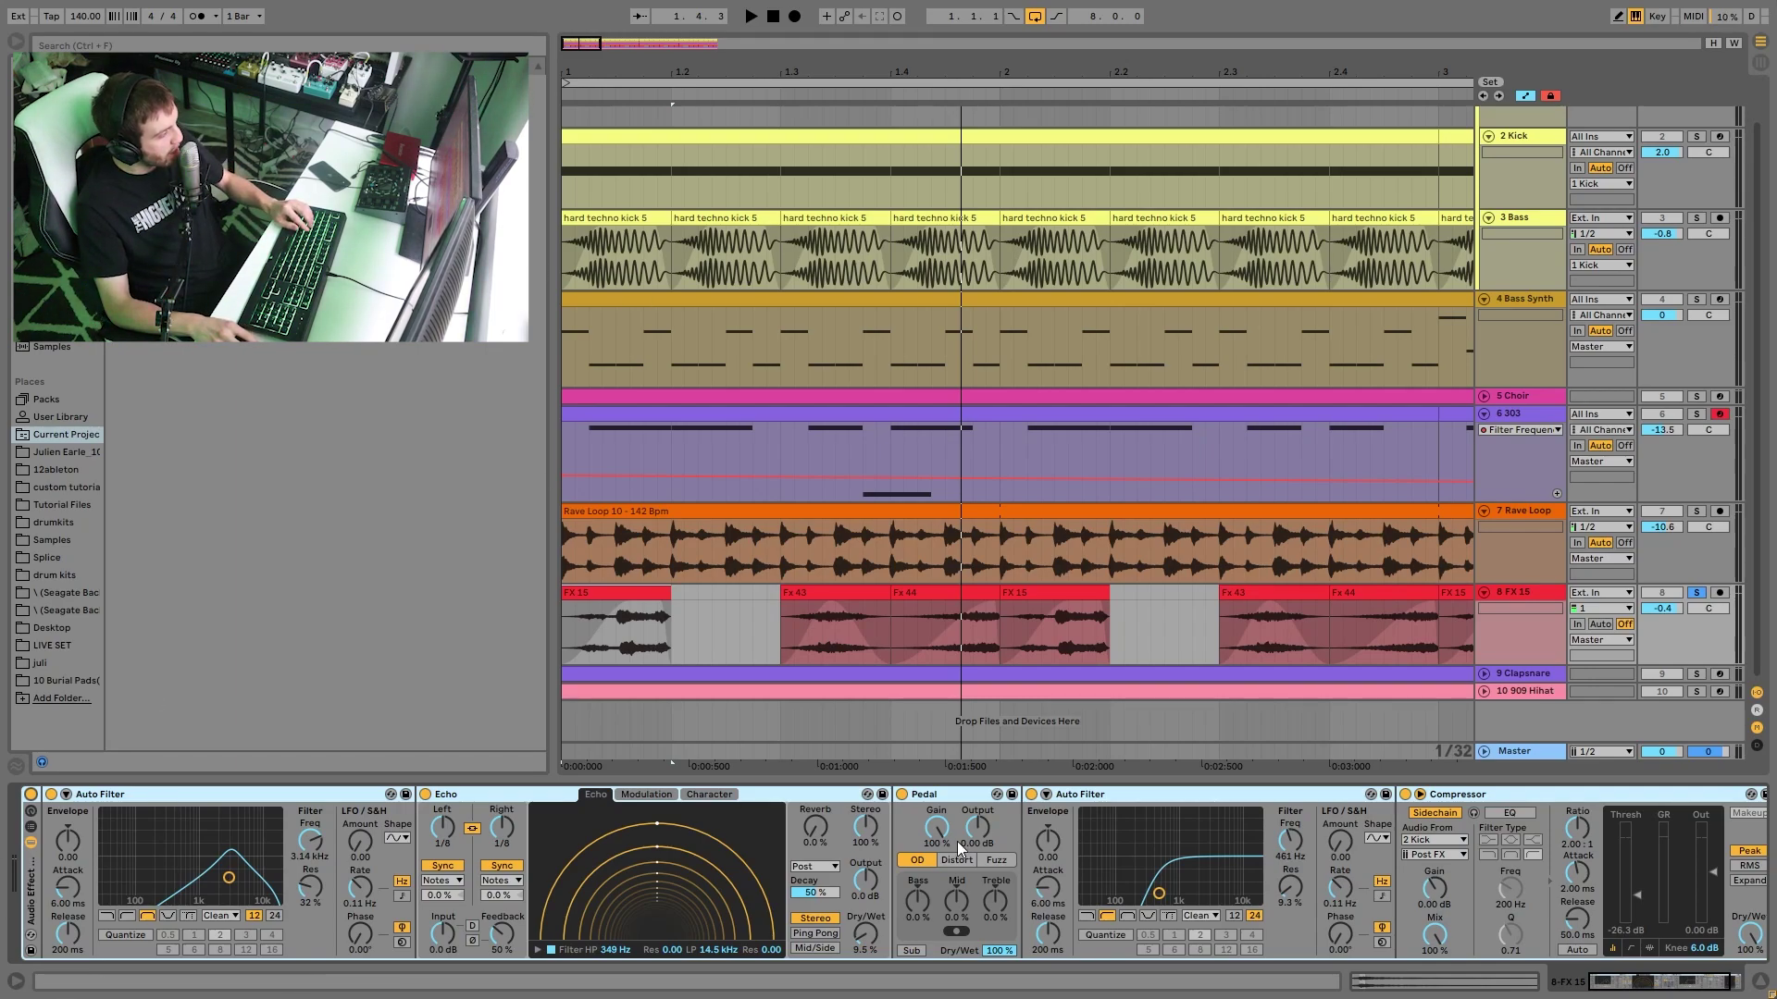
- Play the processed FX 15 track, unsolo it, and audition it within the full mix
key("space")
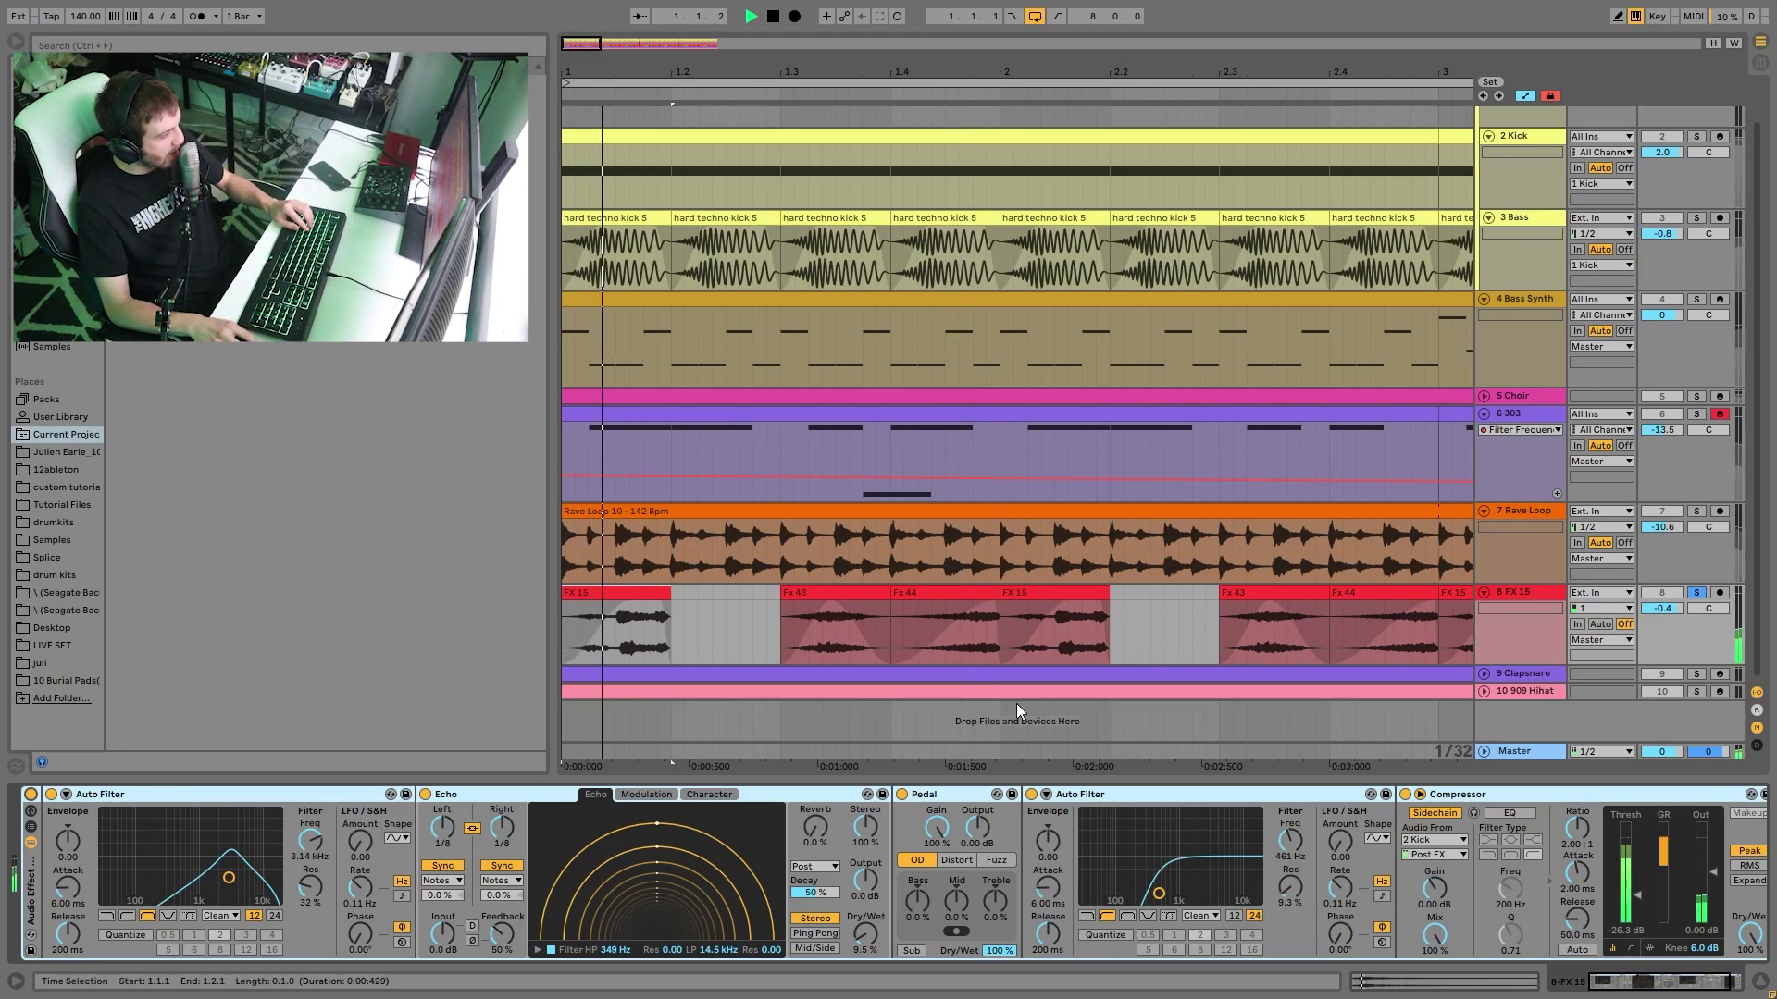
left_click(1697, 594)
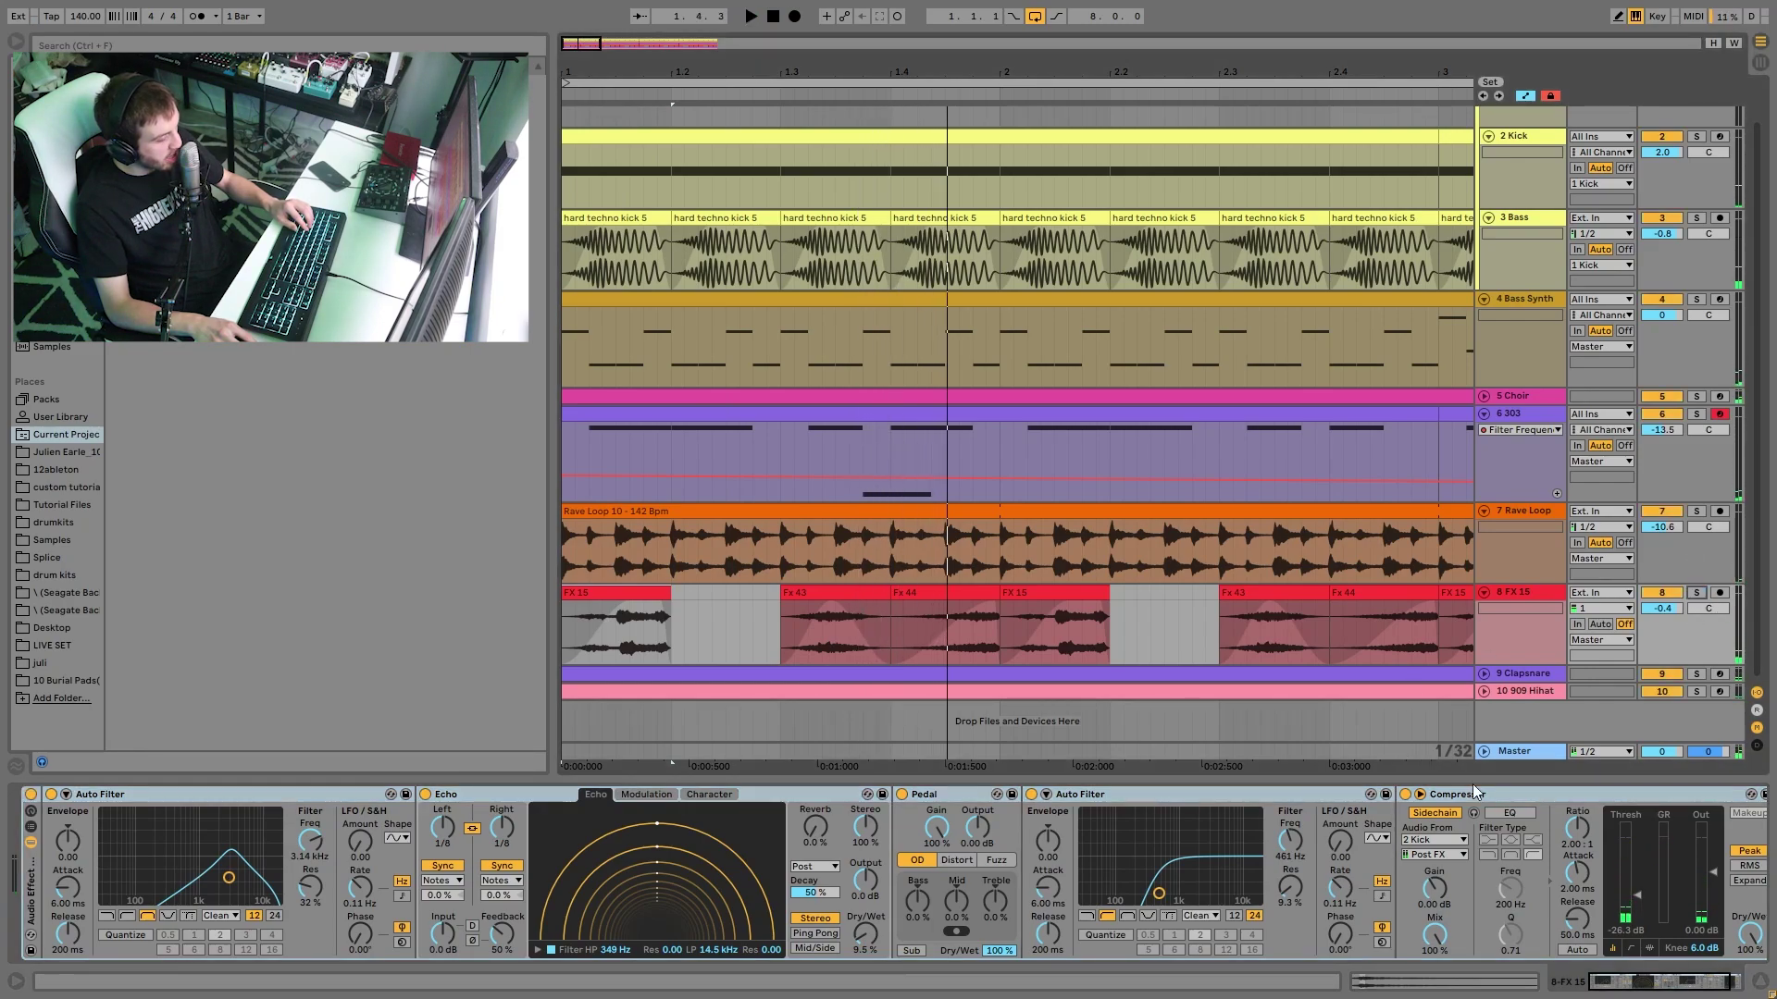
key("space")
left_click(1508, 596)
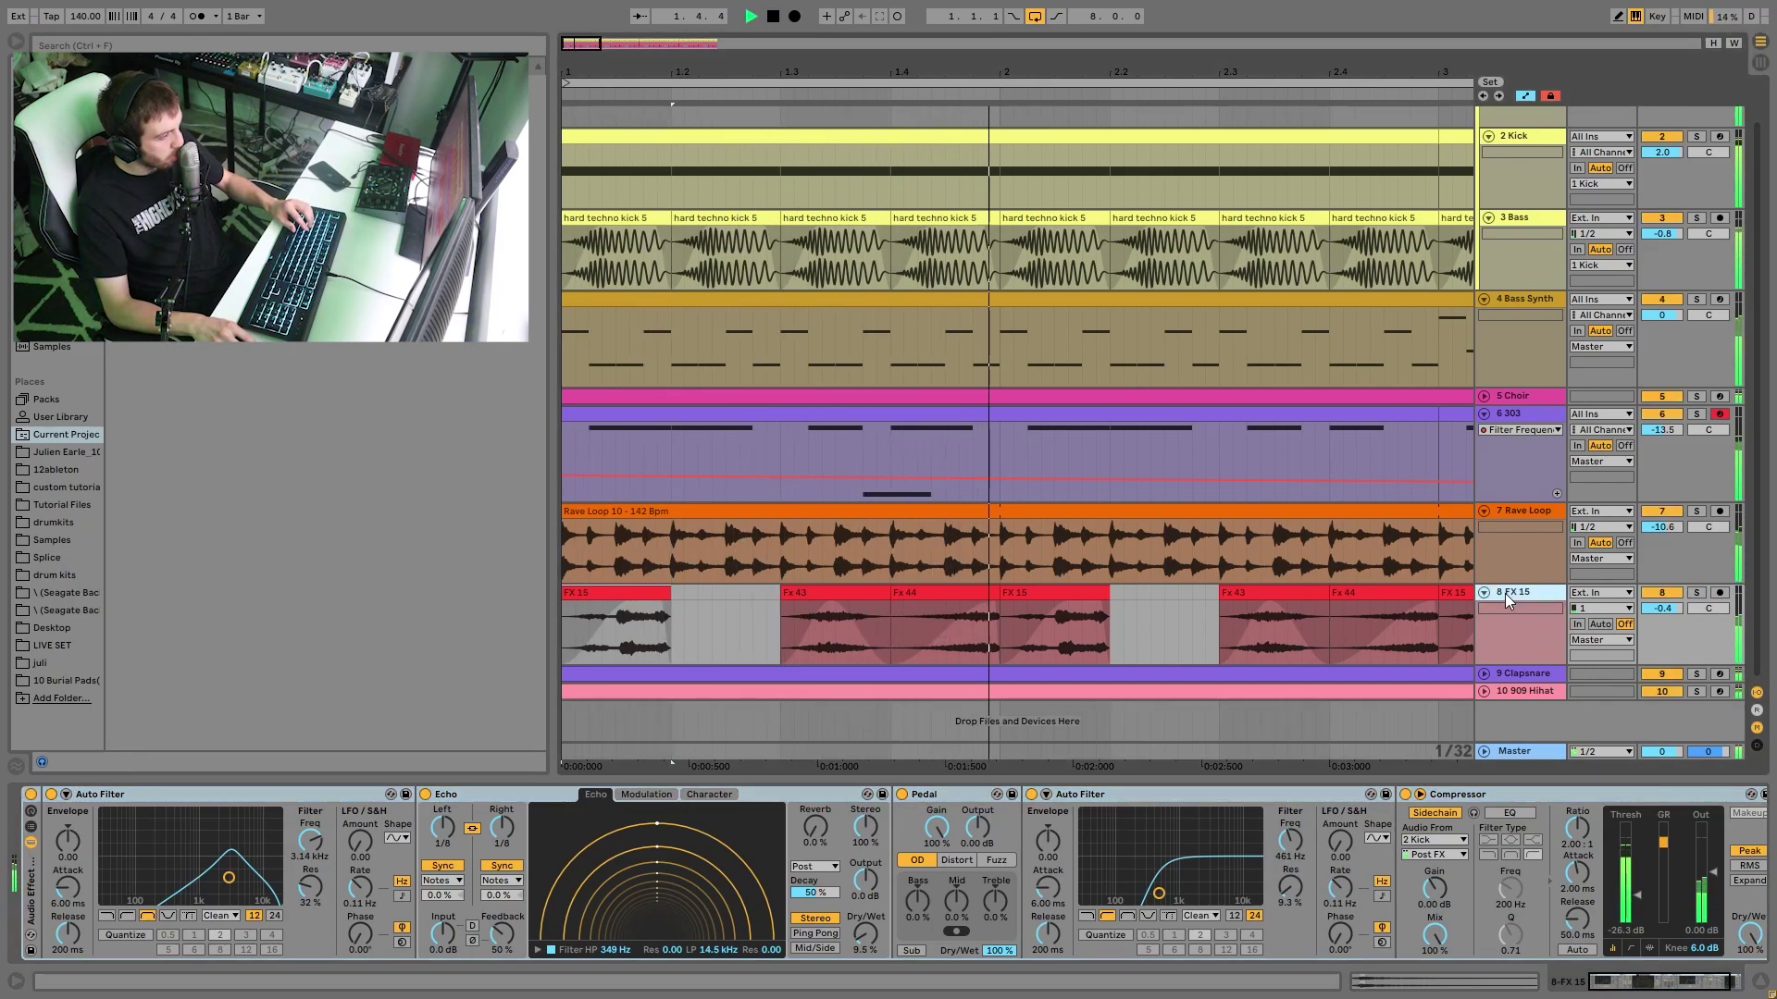
key("space")
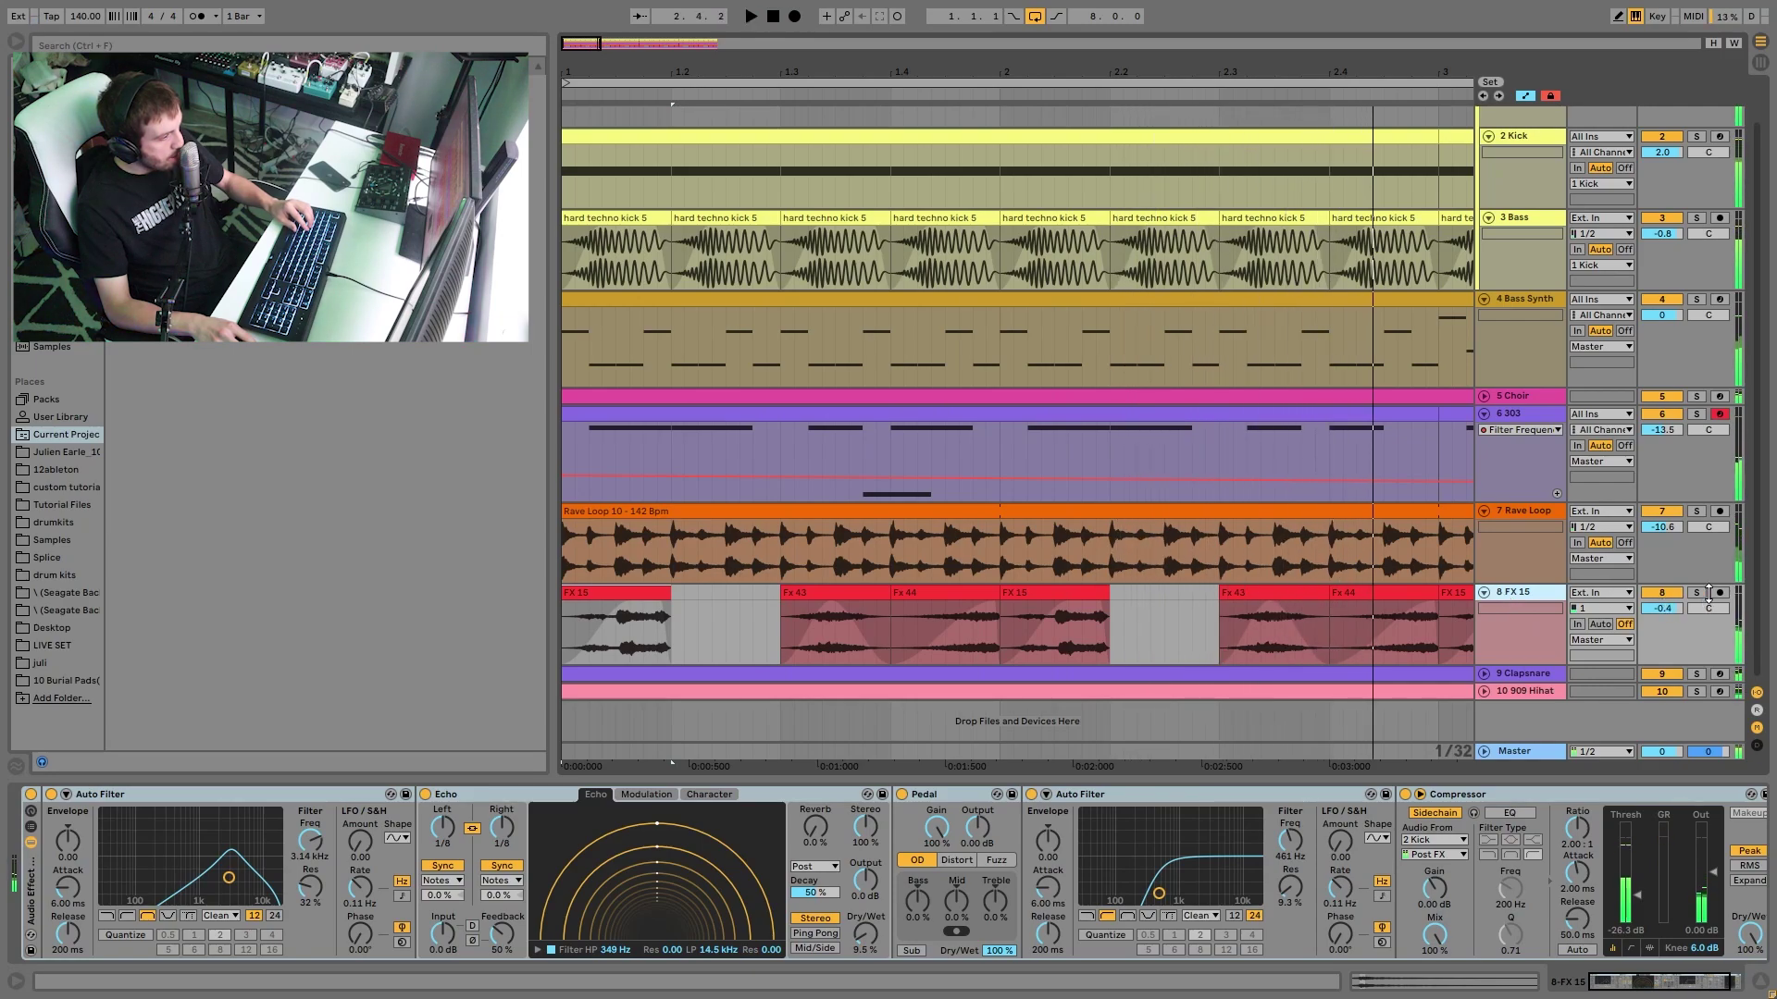
- Solo the FX 15 track again, play it, and view its device chain through to the sidechained Compressor
left_click(1697, 593)
key("space")
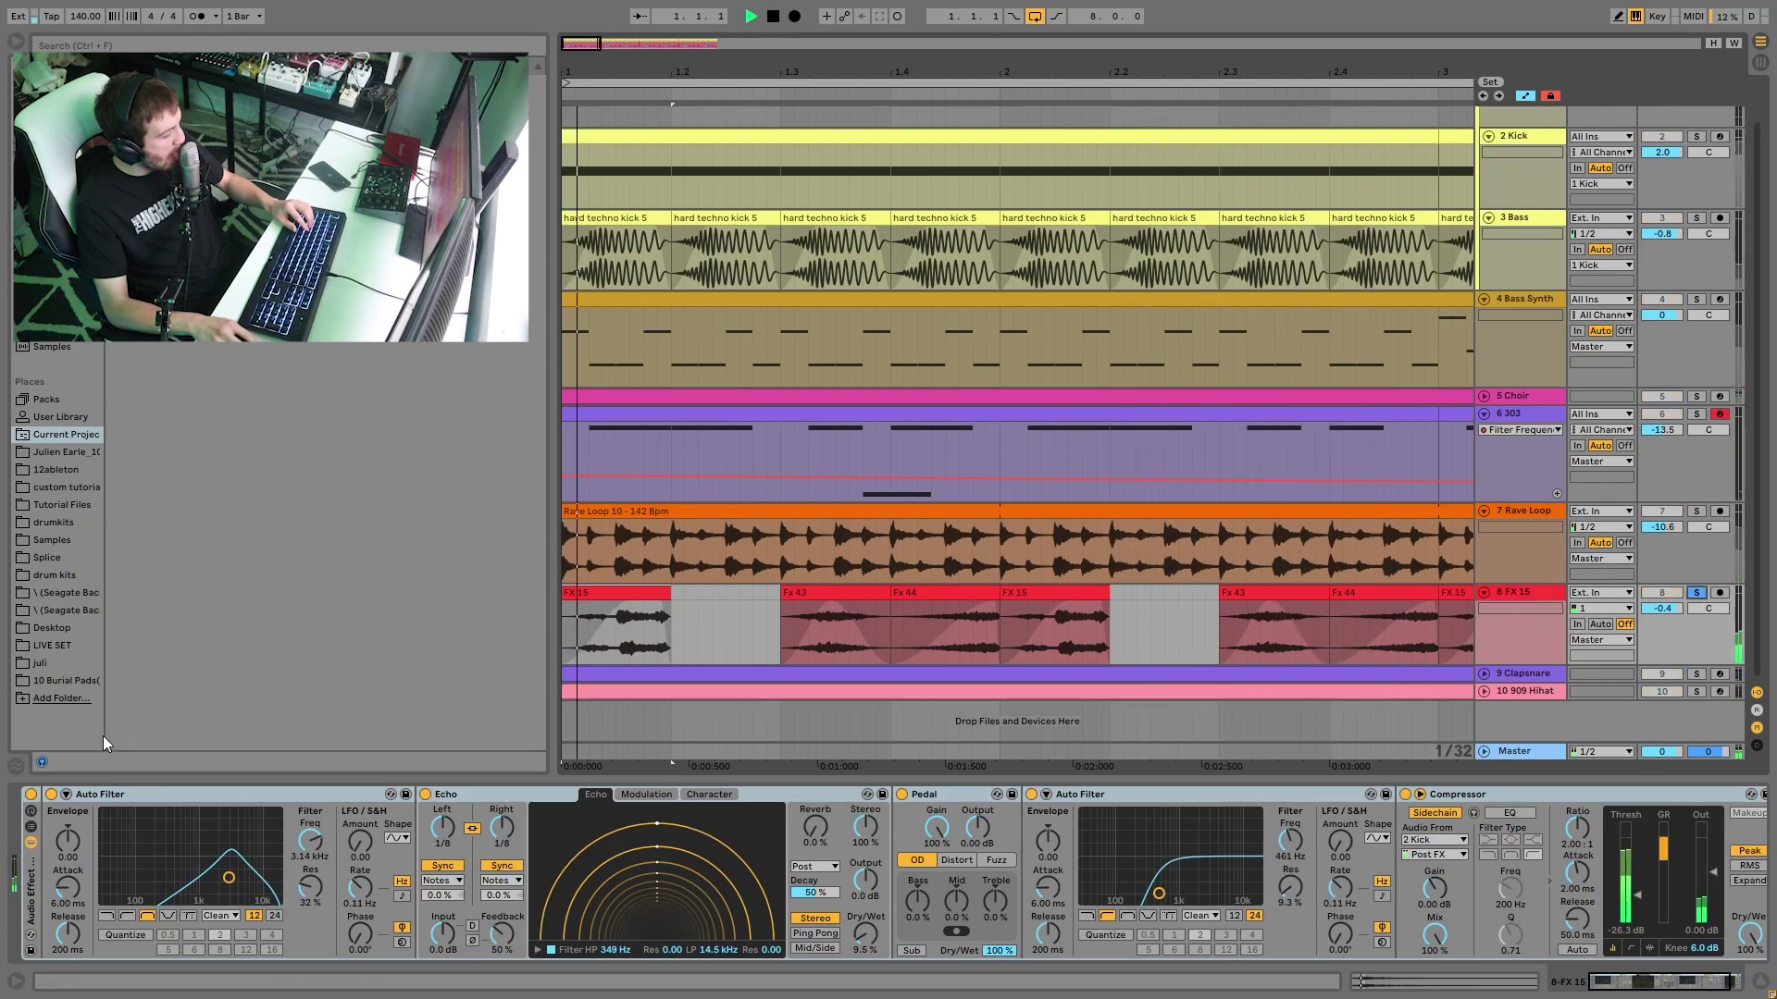
key("space")
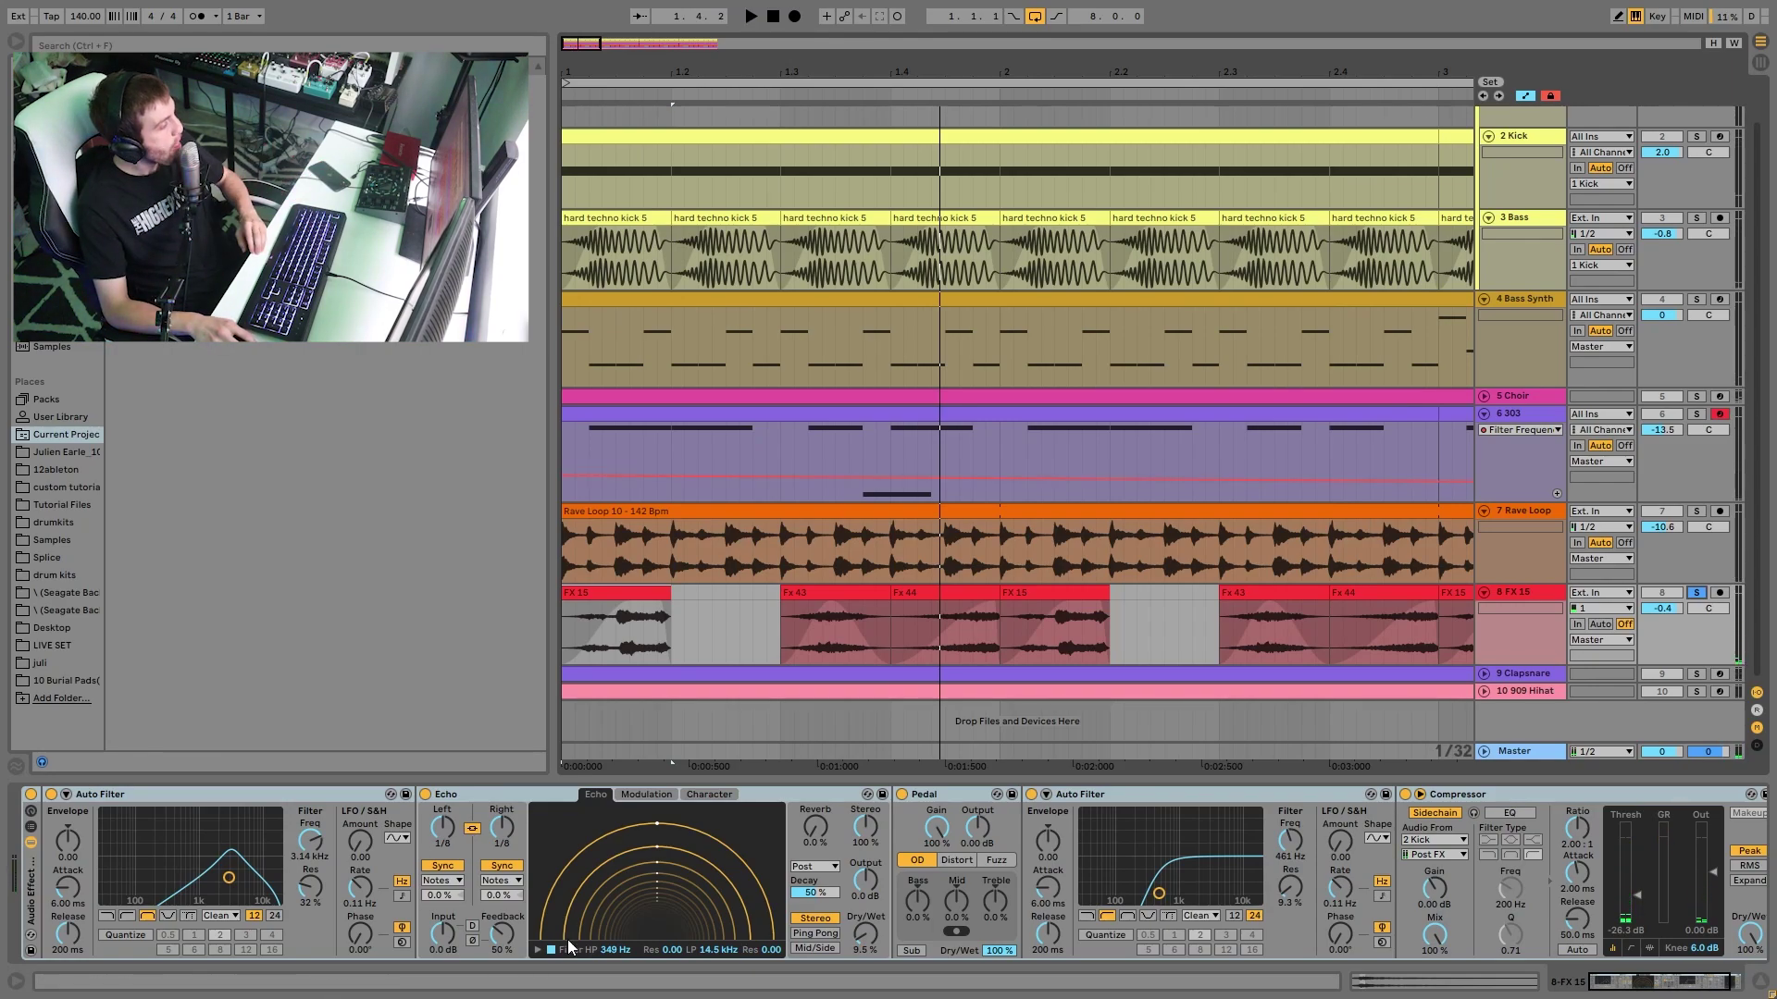
scroll(1088, 842, "right", 2)
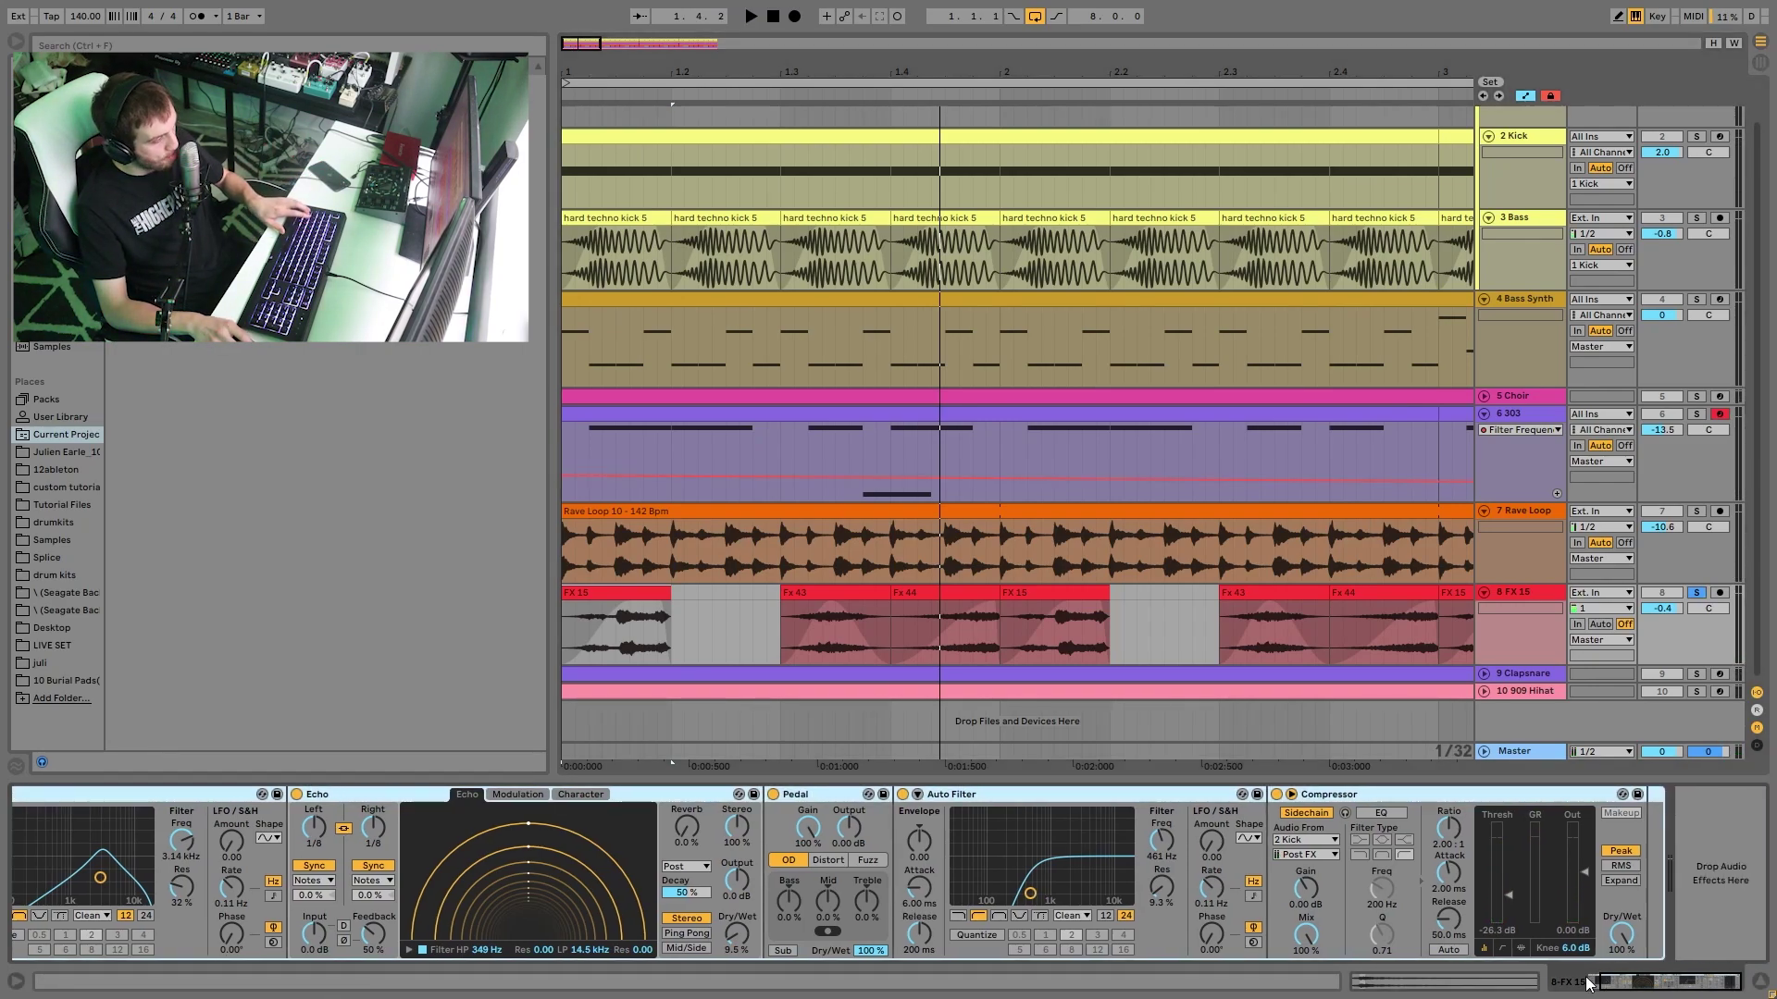
- Solo the Clapsnare track, show its Instrument Rack and effects, and play it
left_click(1696, 674)
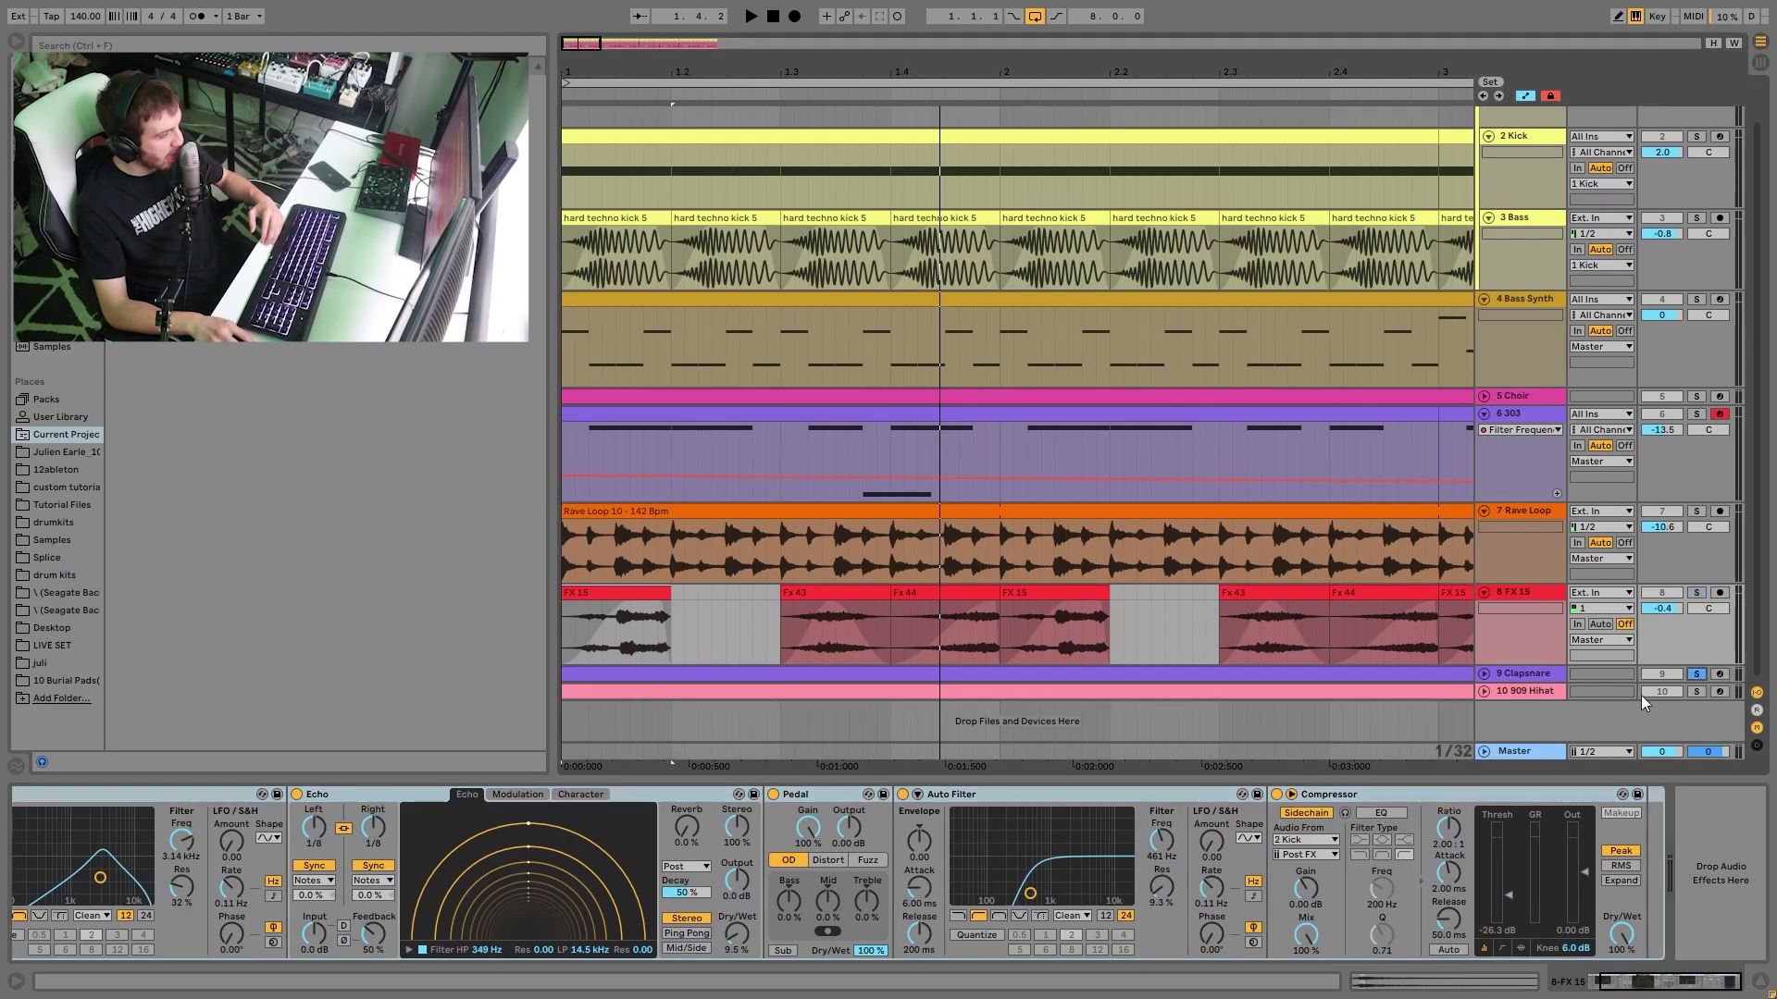
left_click(1562, 674)
key("space")
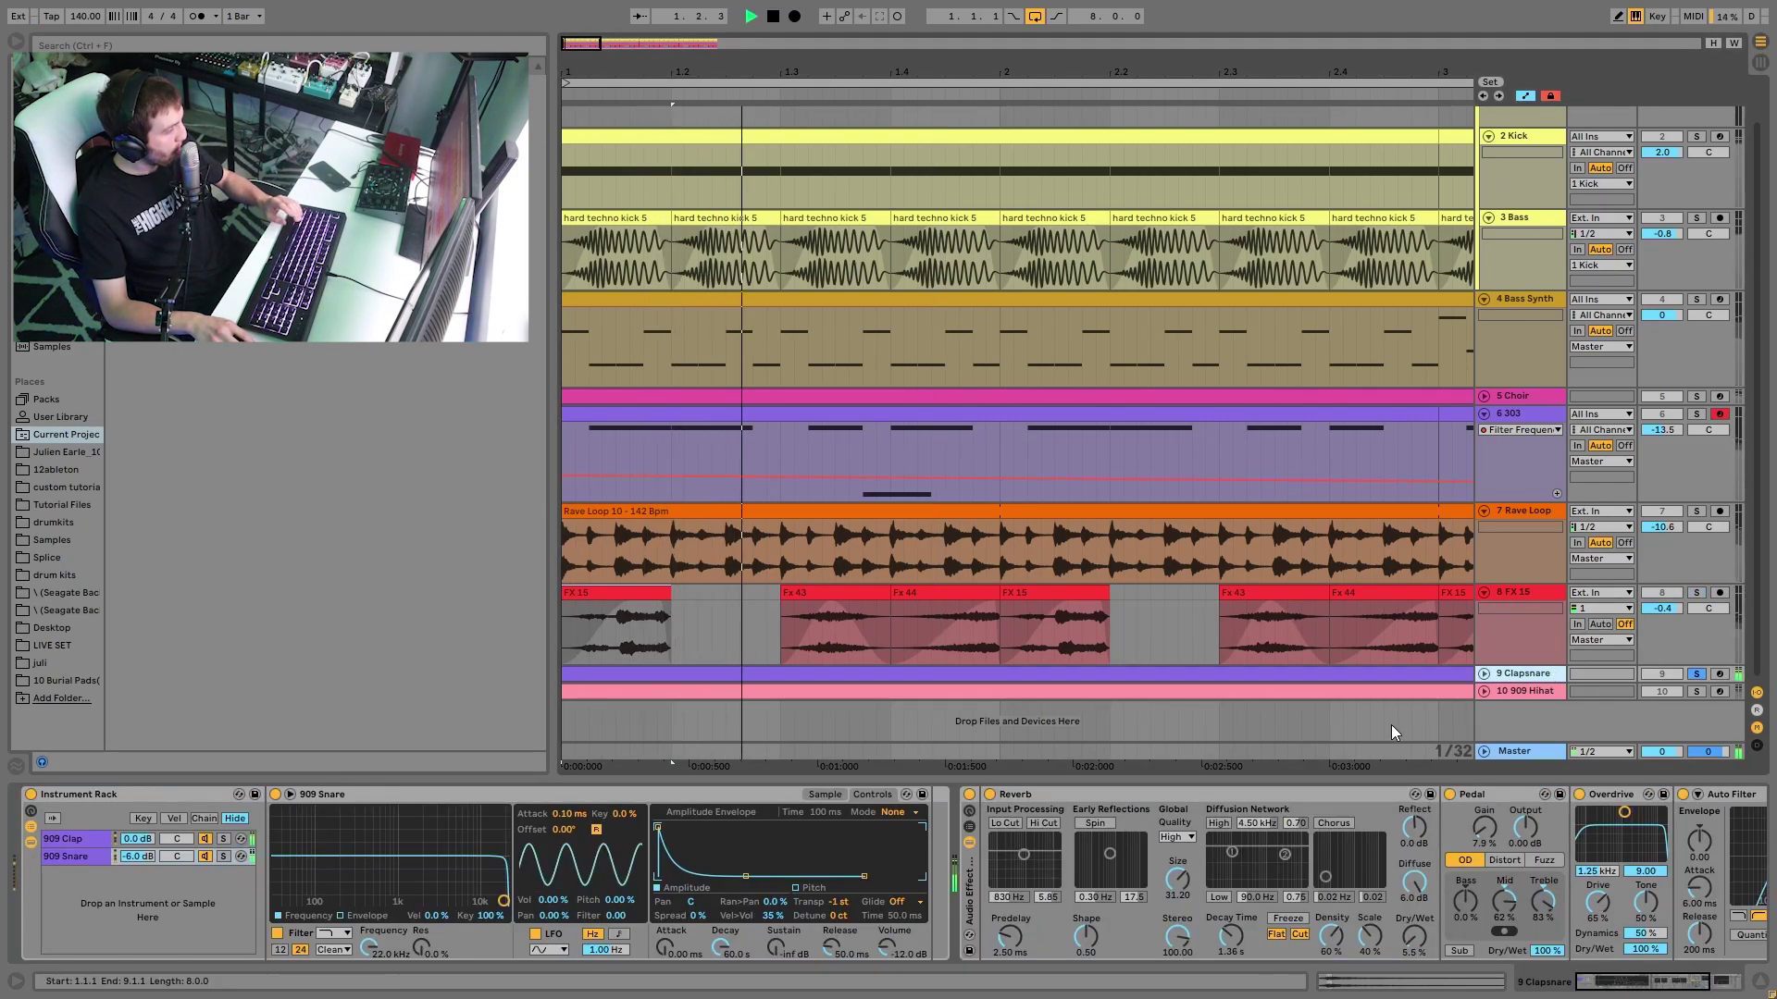
- View the Clapsnare device chain through to the Auto Filter, and return to its Instrument Rack
right_click(966, 879)
left_click(1021, 835)
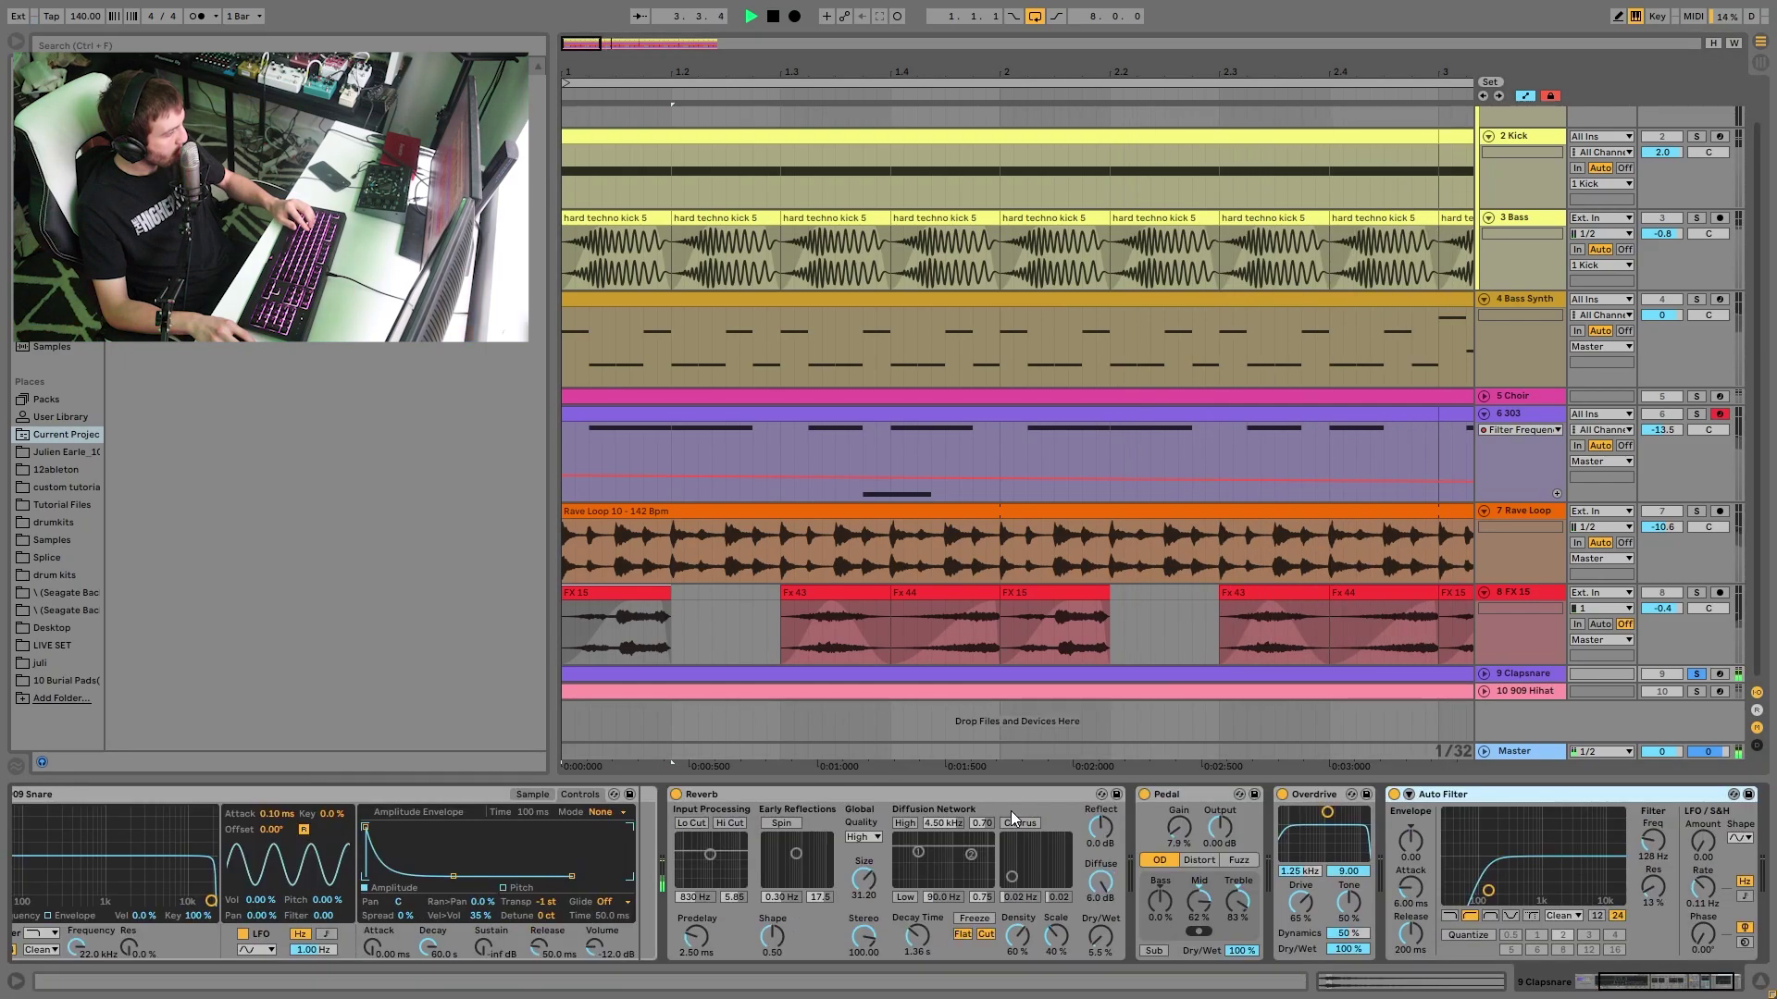
scroll(583, 882, "left", 3)
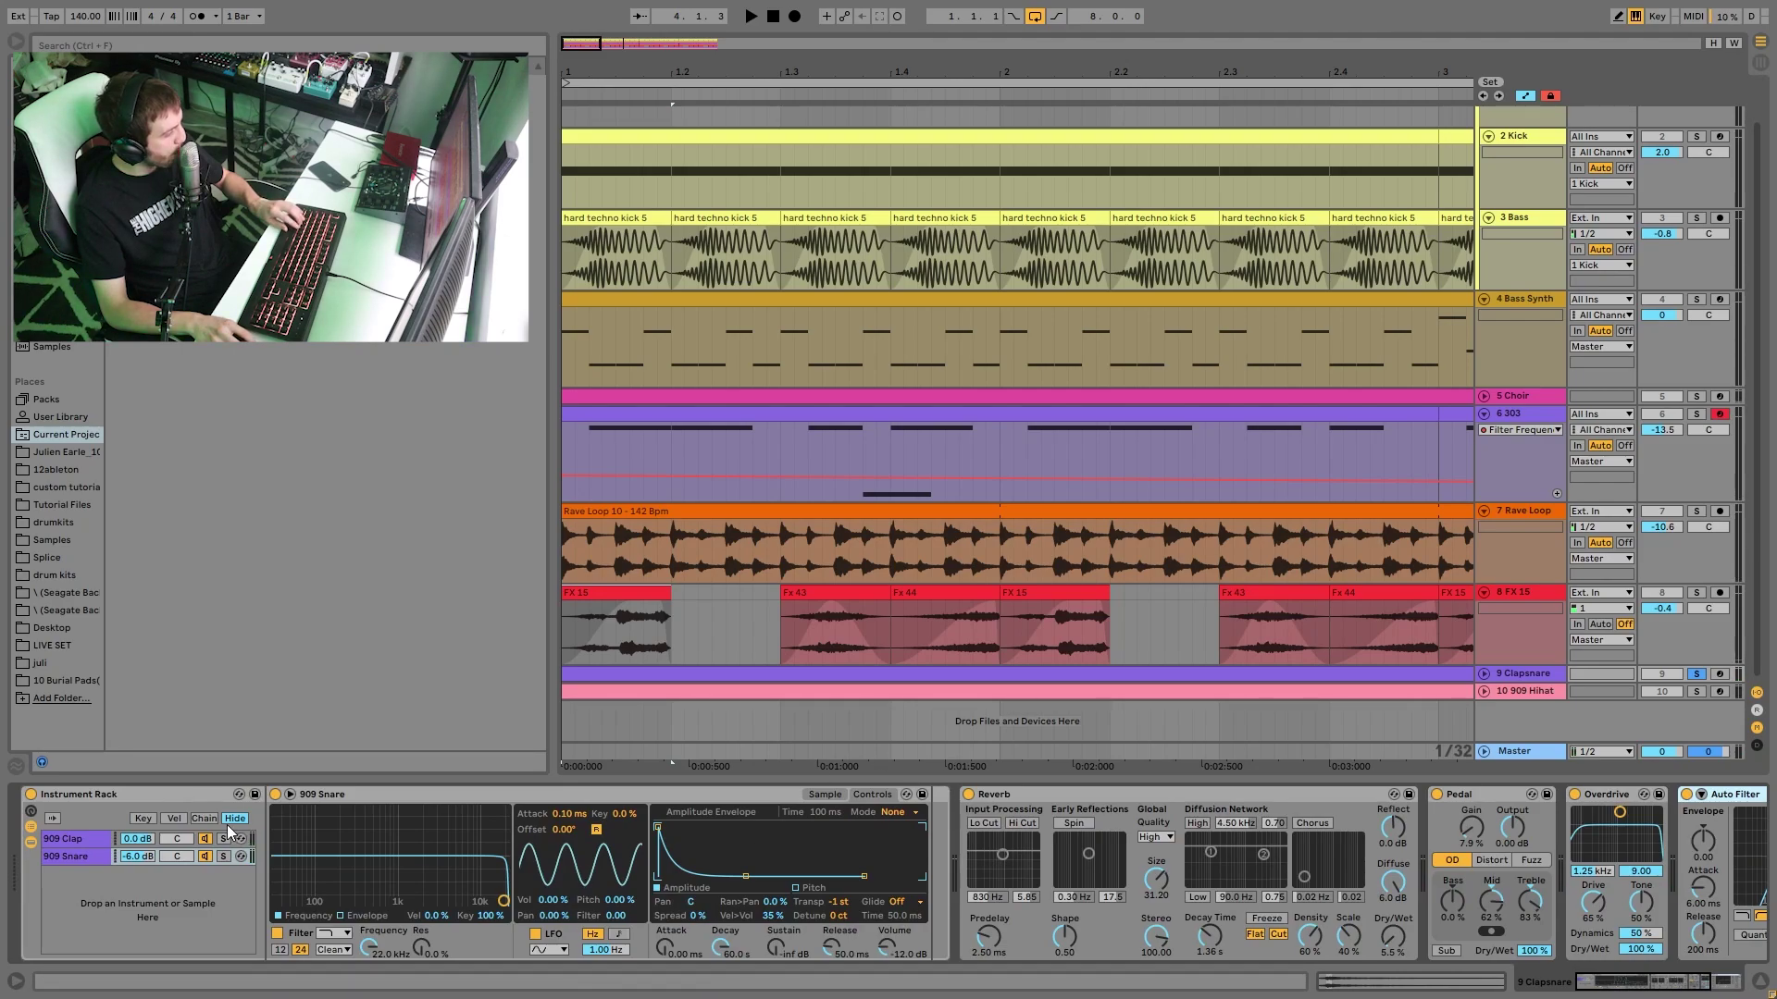
- Solo the 909 Clap chain and play it with the Pedal and Overdrive bypassed
left_click(223, 838)
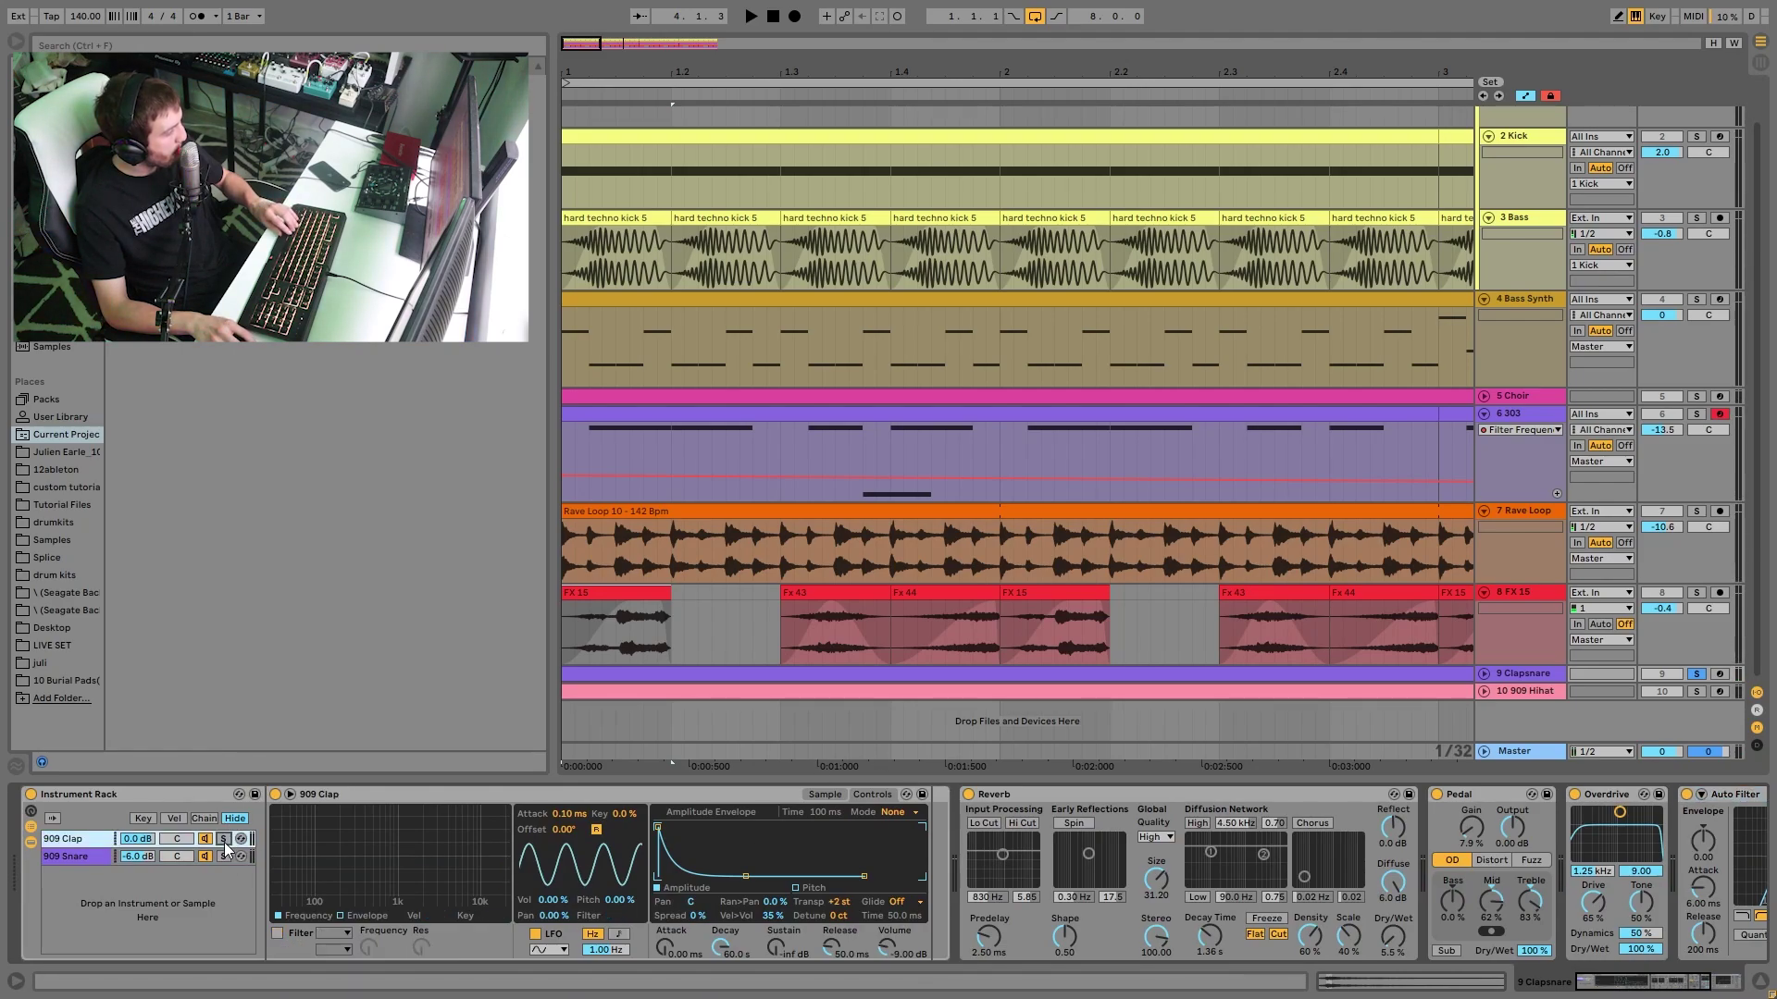
left_click(1437, 795)
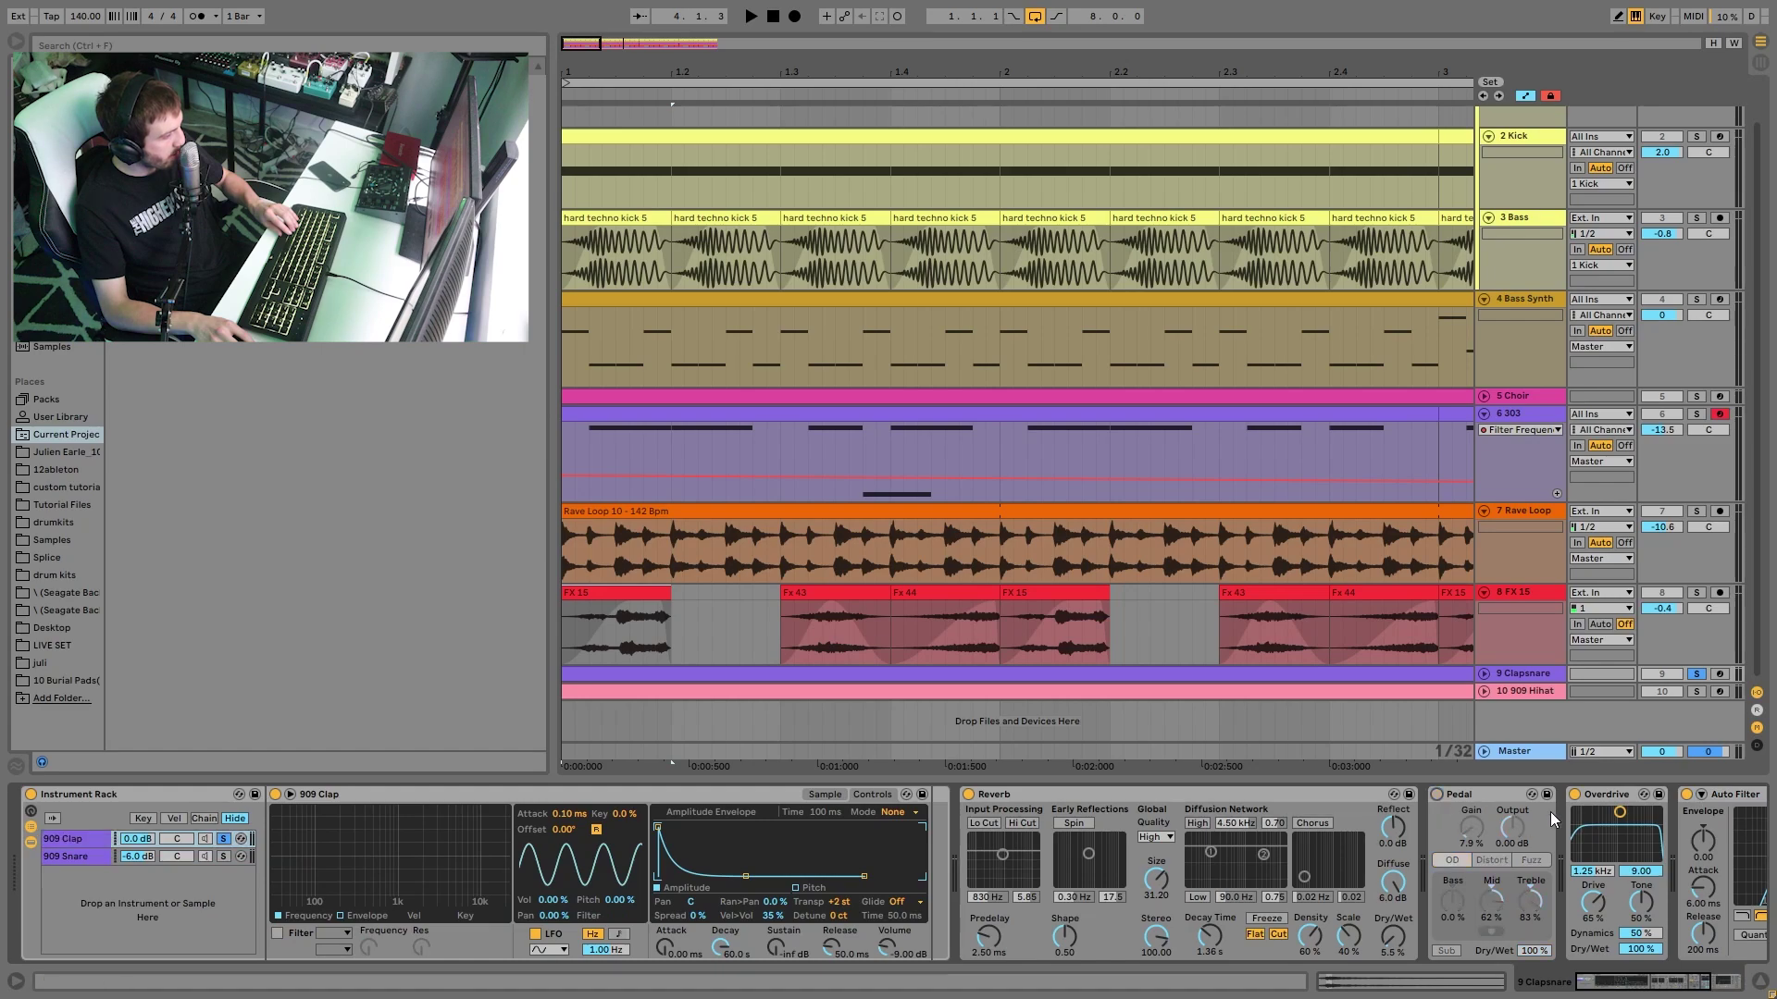
left_click(1576, 796)
key("space")
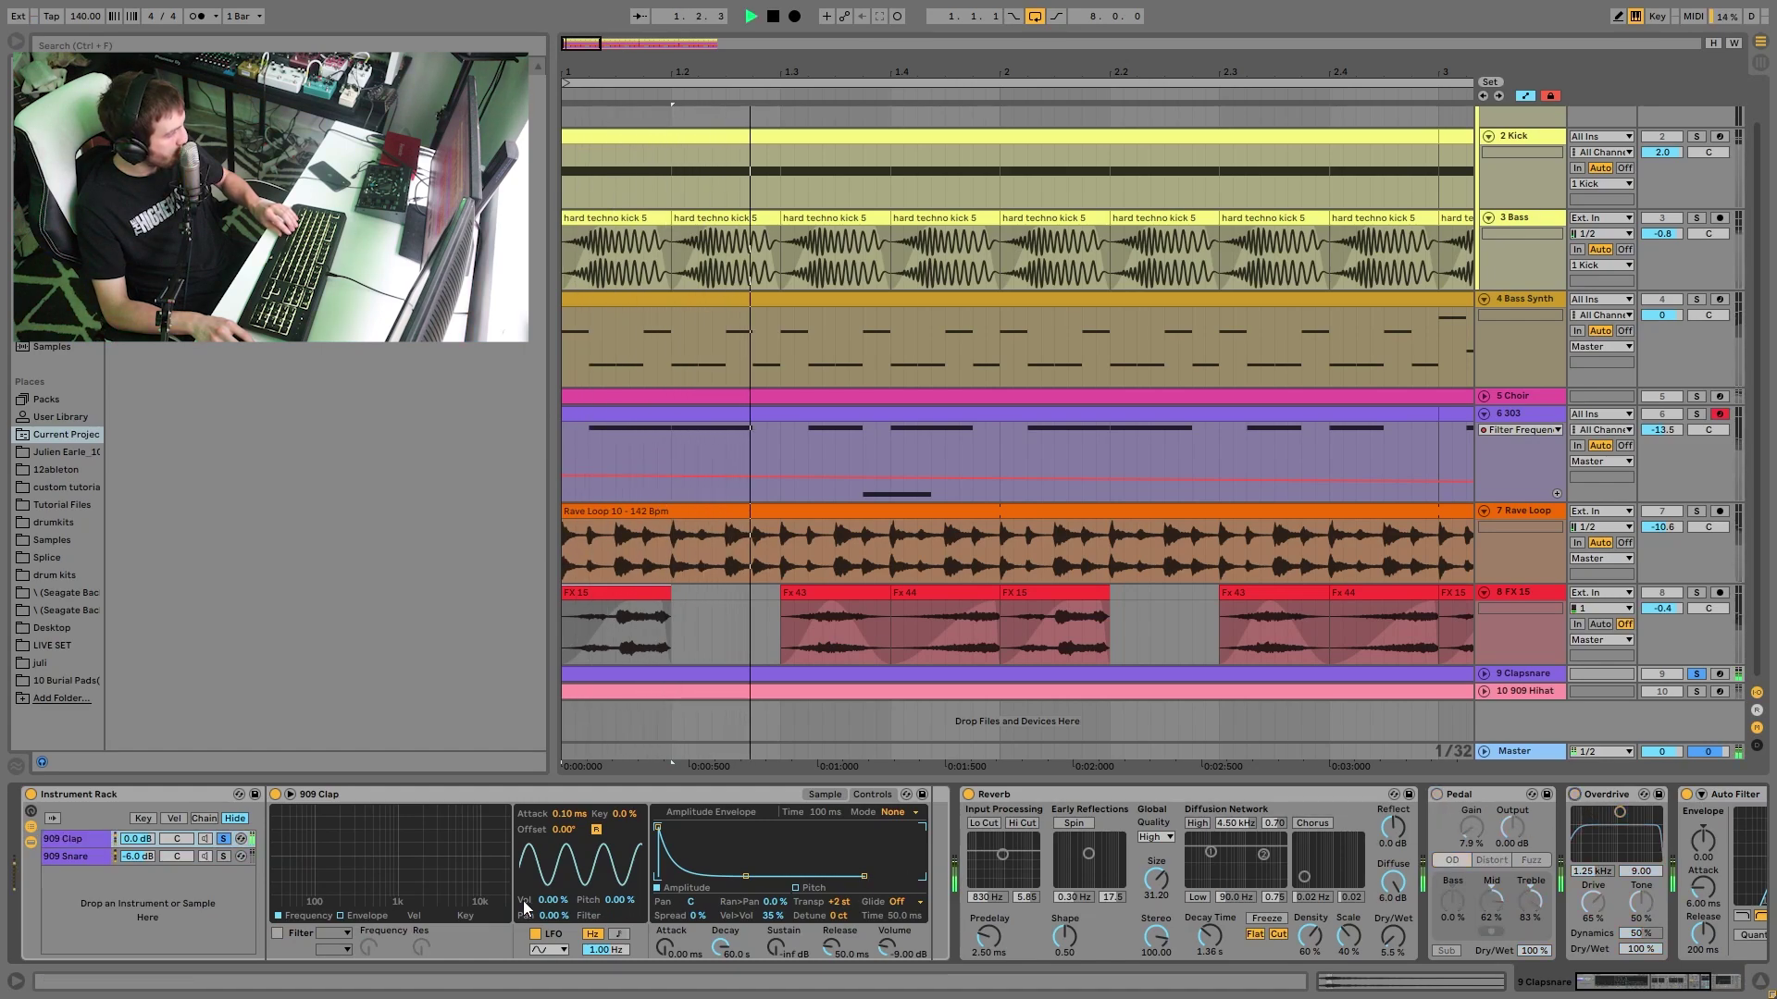
- Solo the 909 Snare chain to hear it alone, unsolo it to hear both layers, and stop playback
left_click(218, 857)
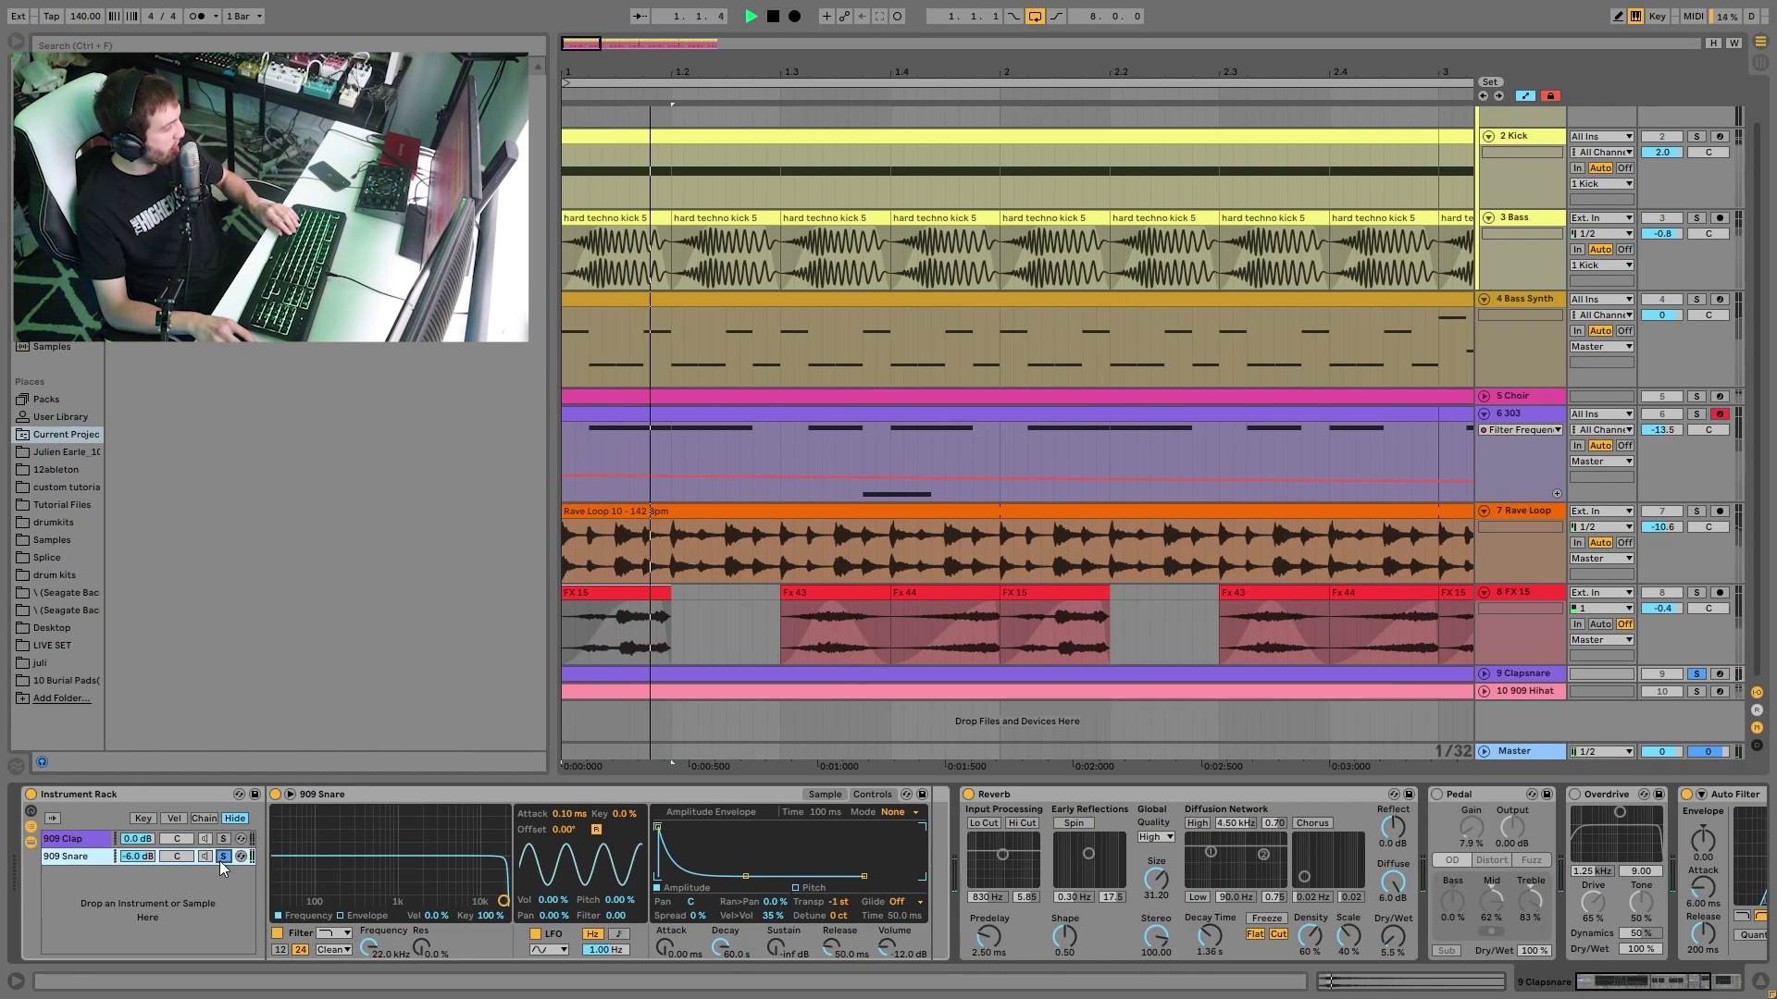
left_click(221, 858)
key("space")
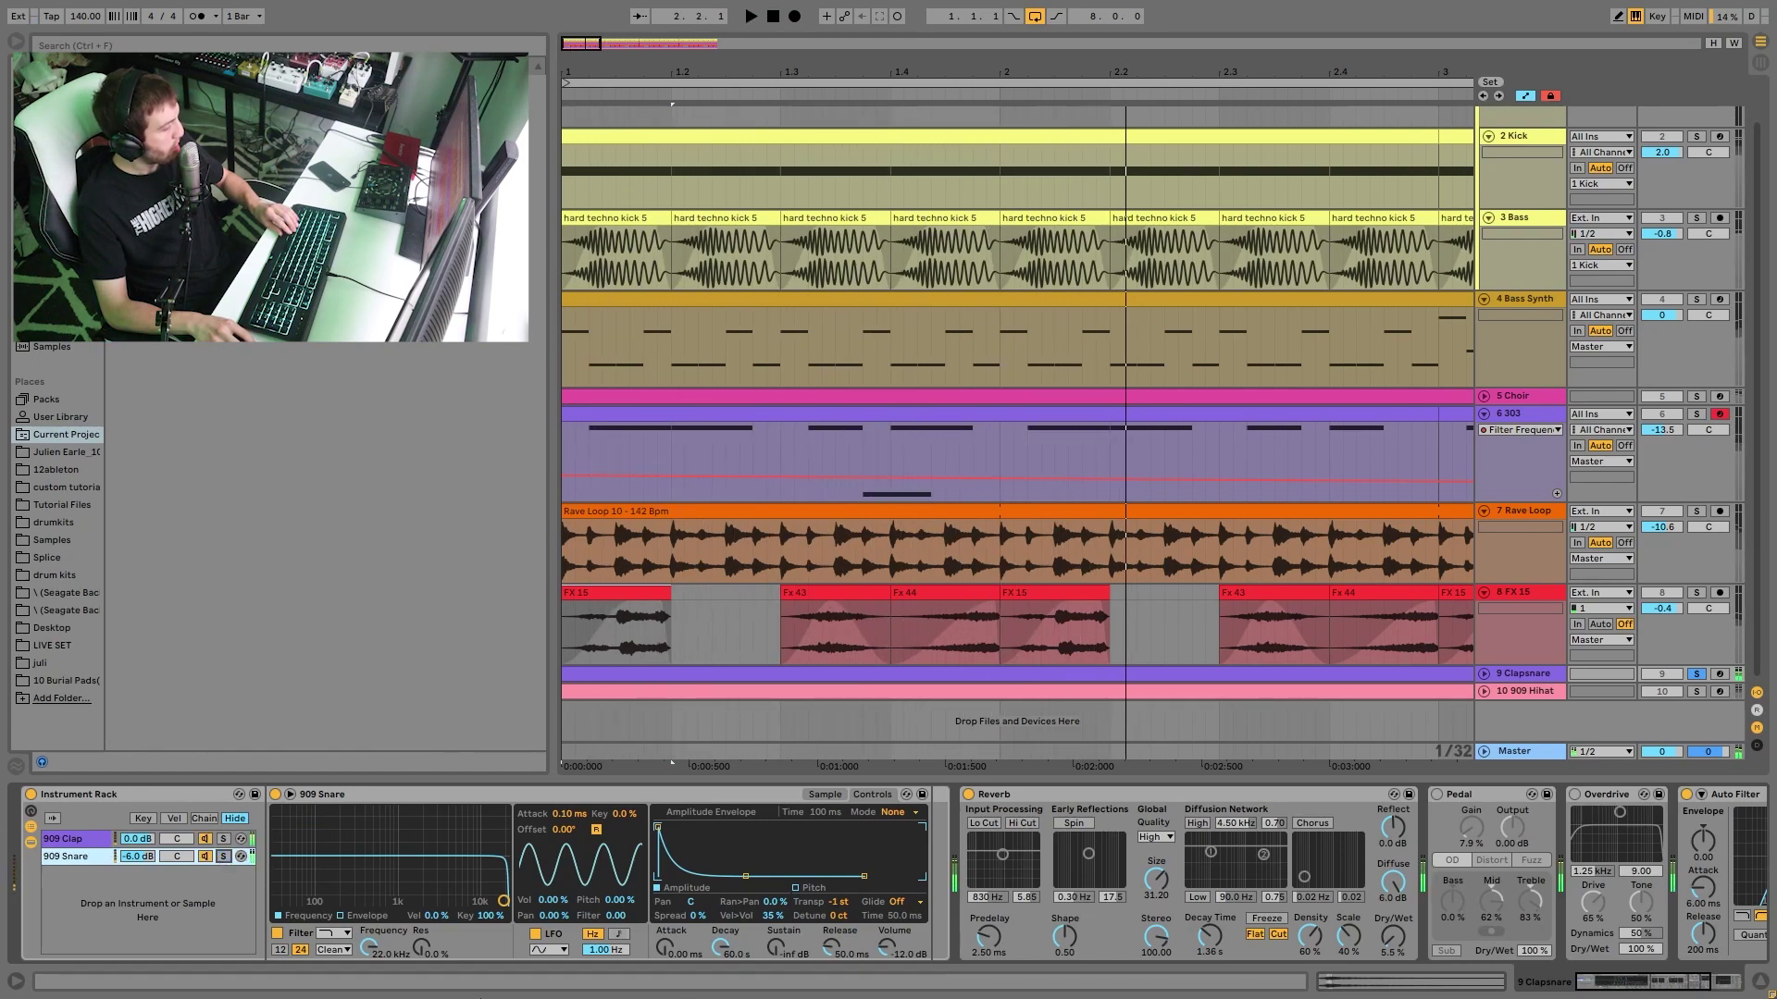
- Turn the Pedal and Overdrive back on and play the processed Clapsnare through its whole effect chain
left_click(1437, 794)
left_click(1575, 795)
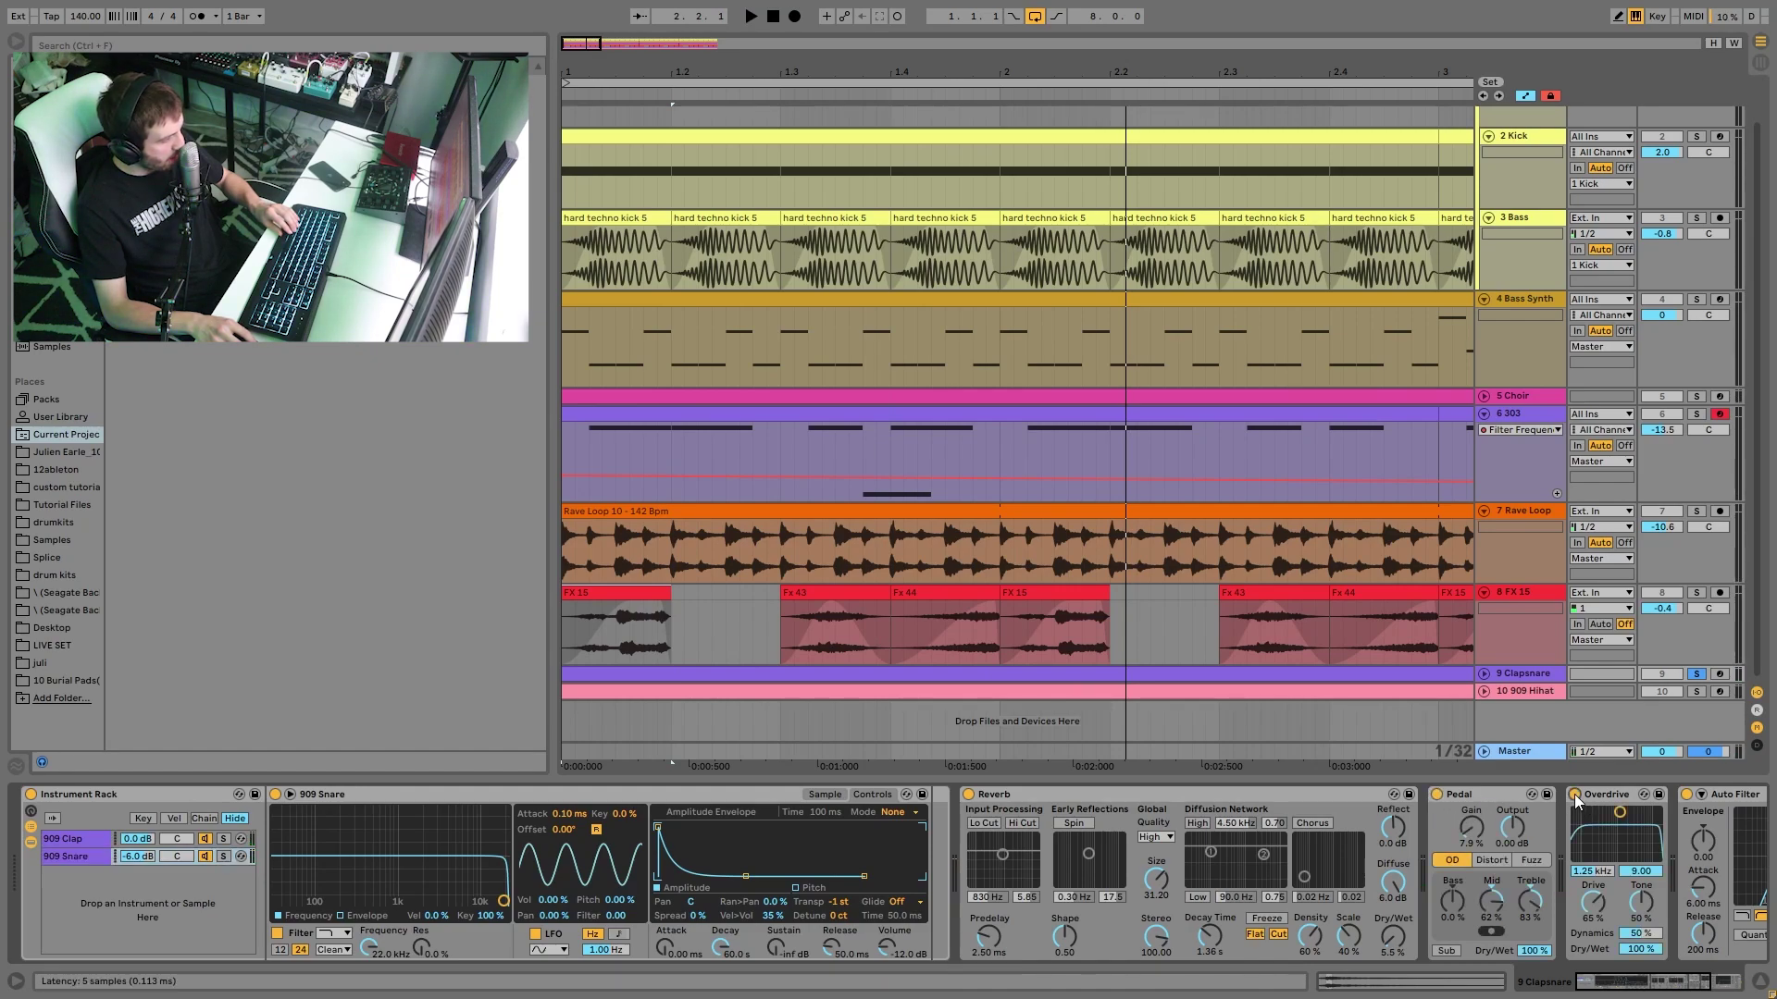
key("space")
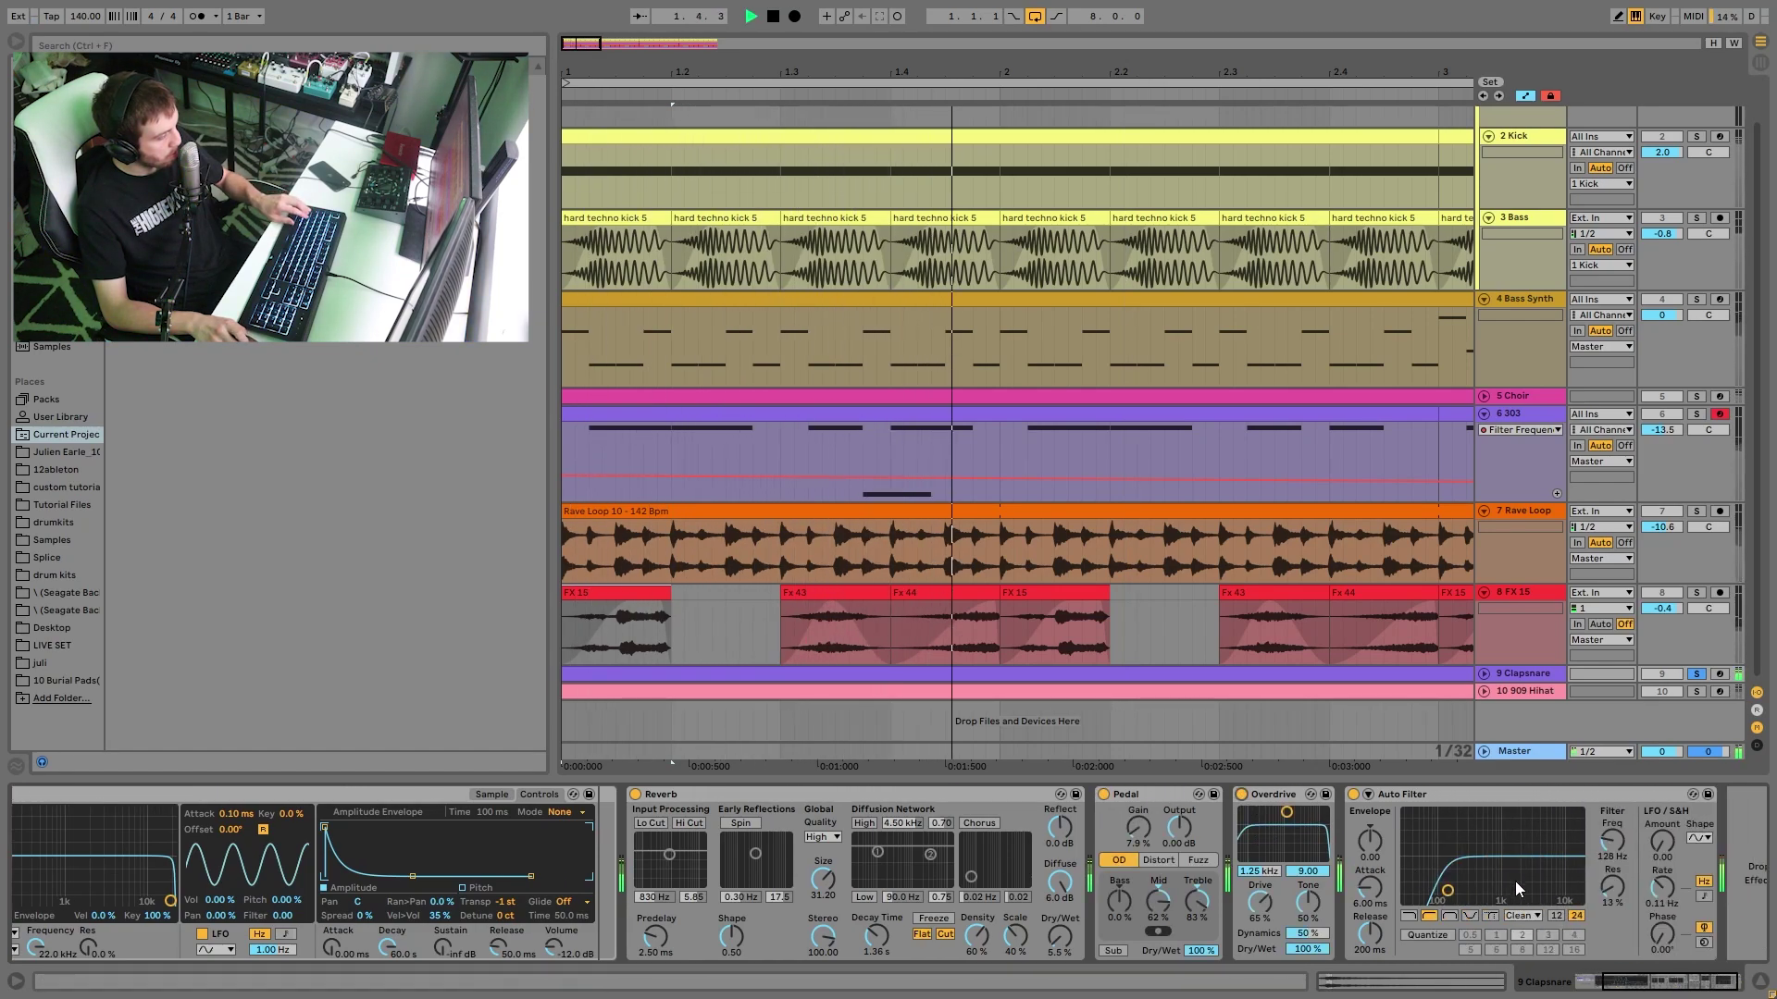
key("space")
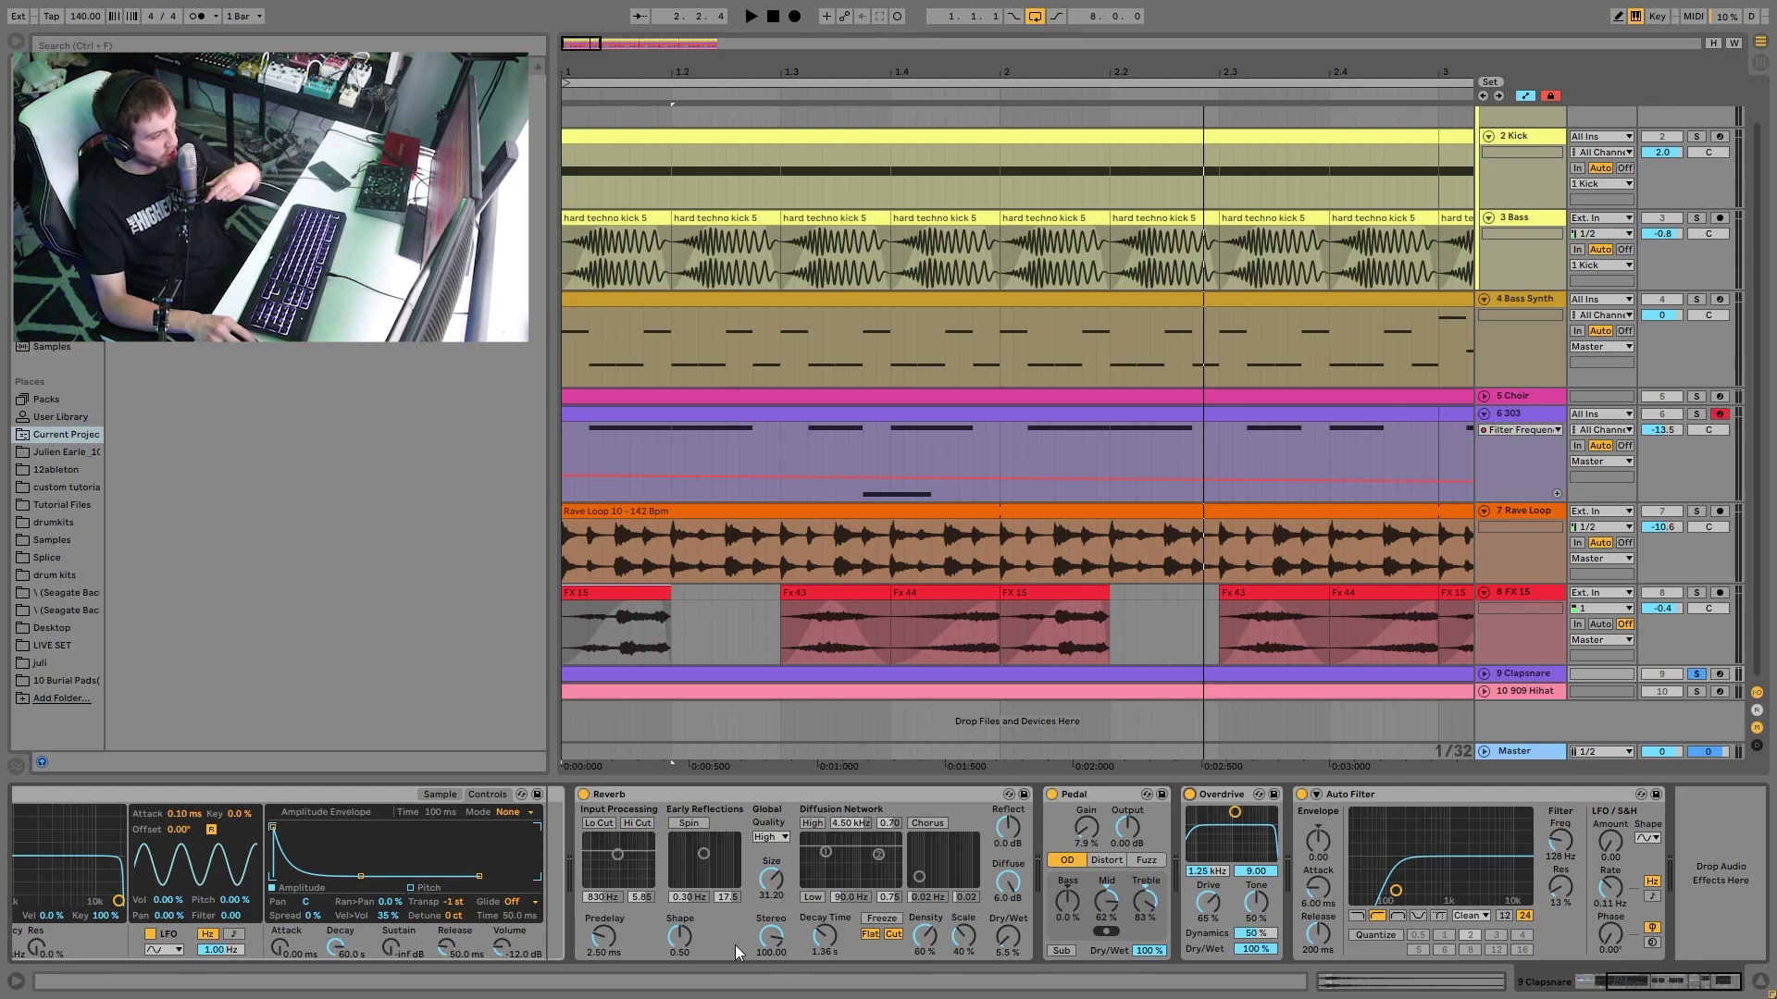
key("space")
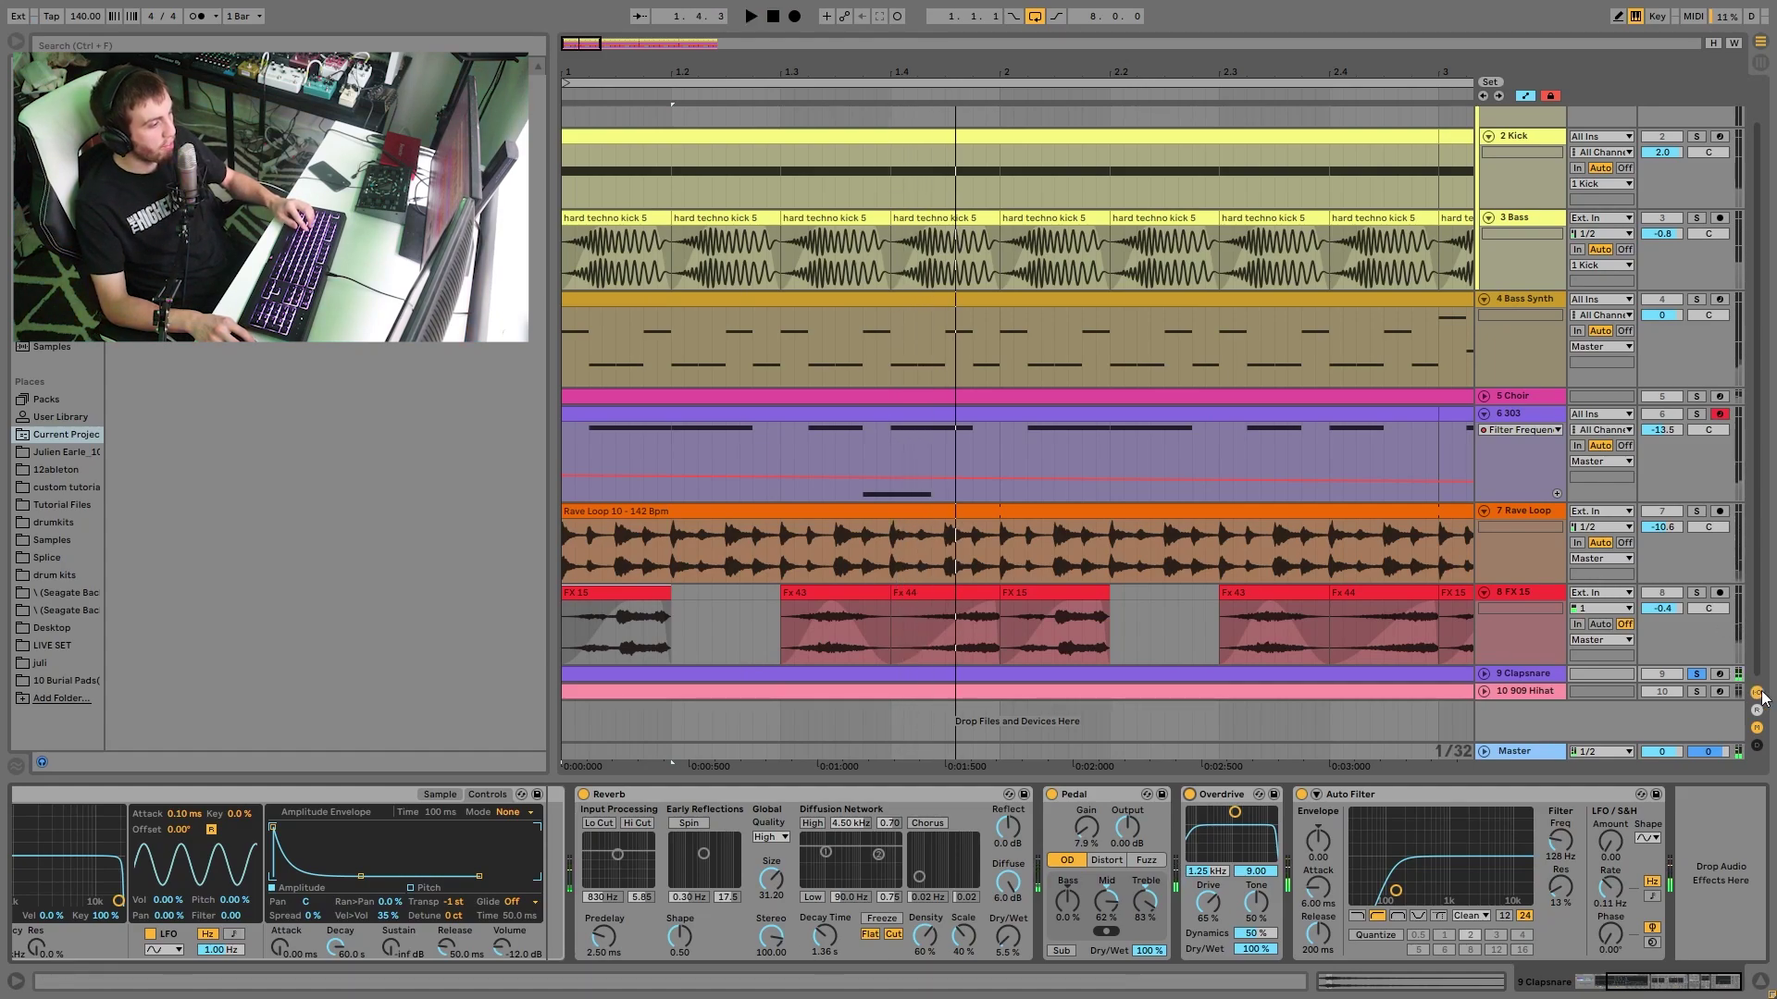
- Solo the Kick group alongside the Clapsnare track and play them together
scroll(1663, 627, "up", 1)
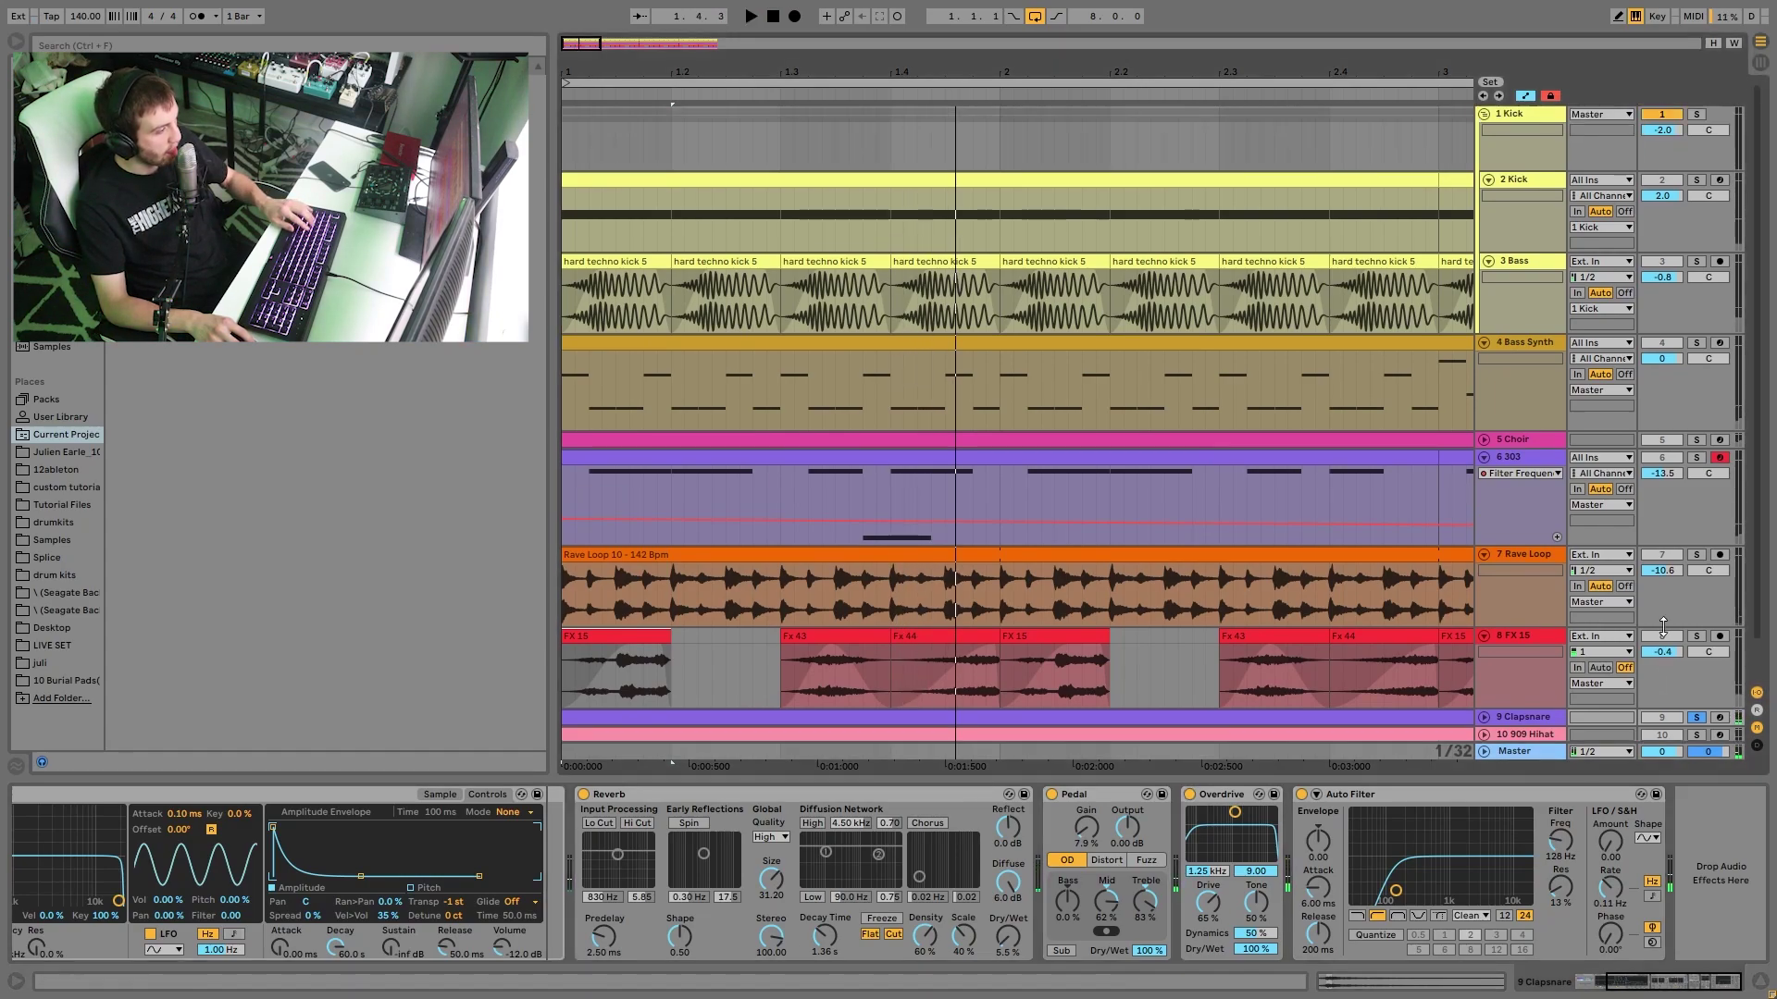
left_click(1703, 115)
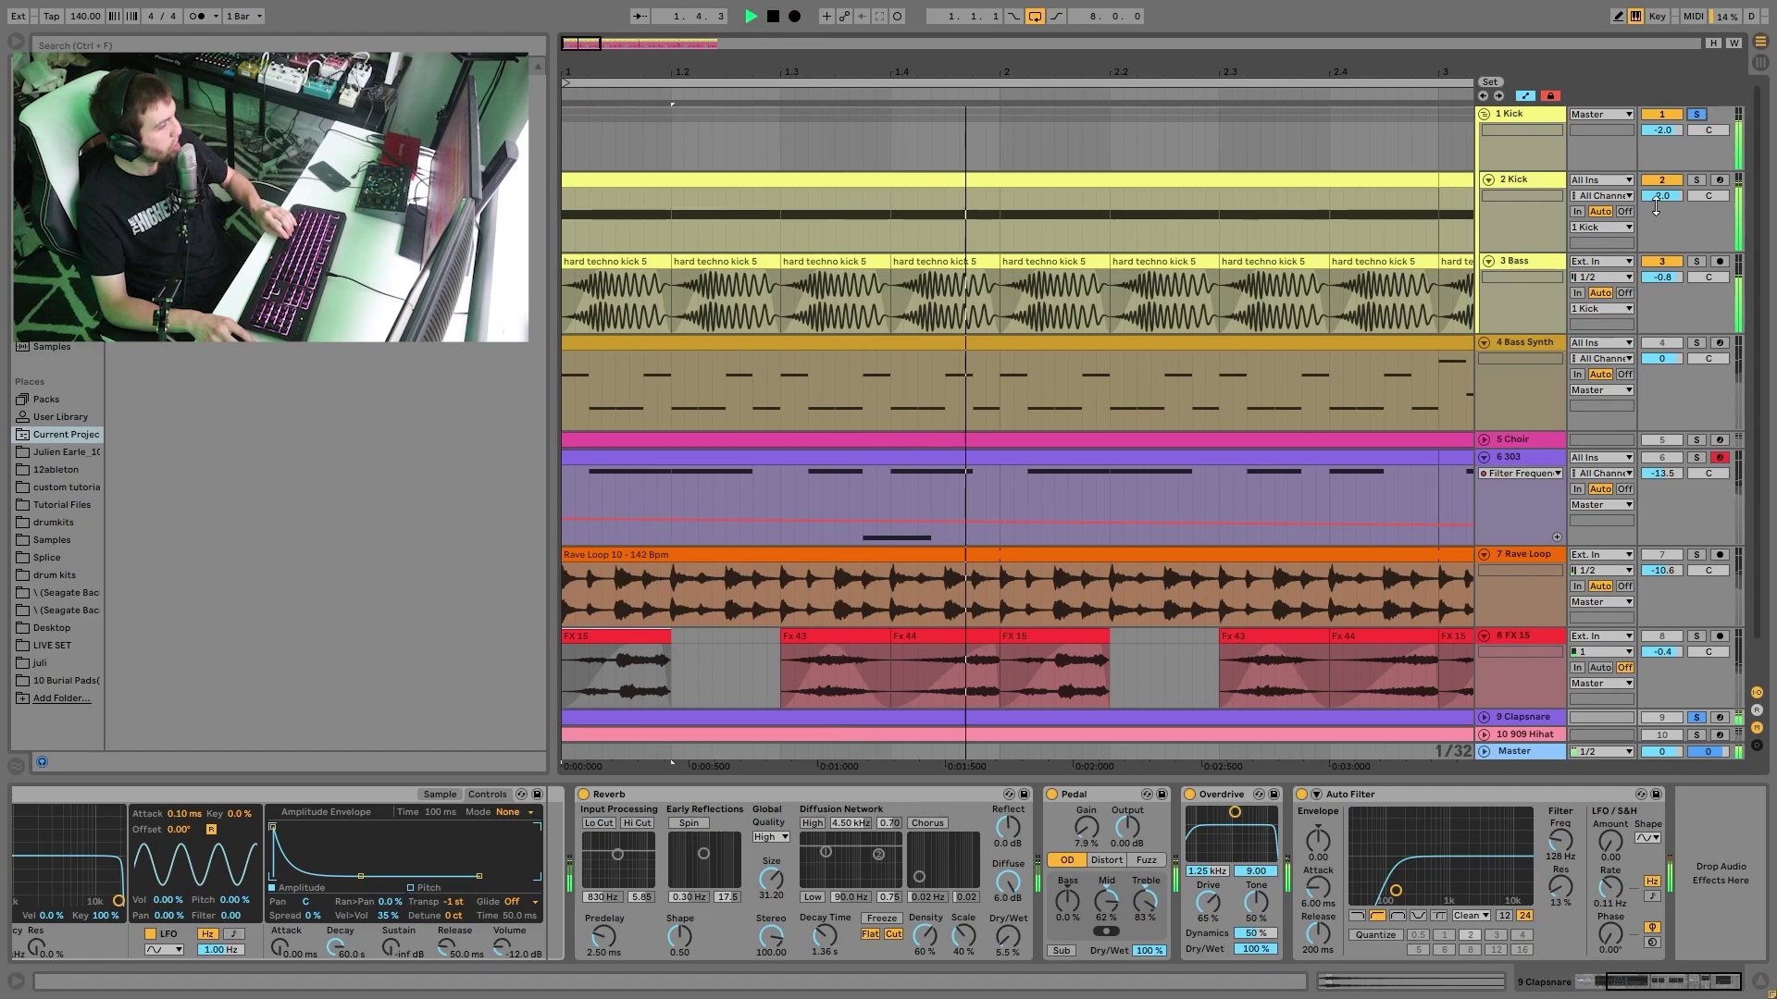
key("space")
- Show the soloed 909 Hihat track's sampler, unfold the track, and play it
scroll(1518, 426, "down", 1)
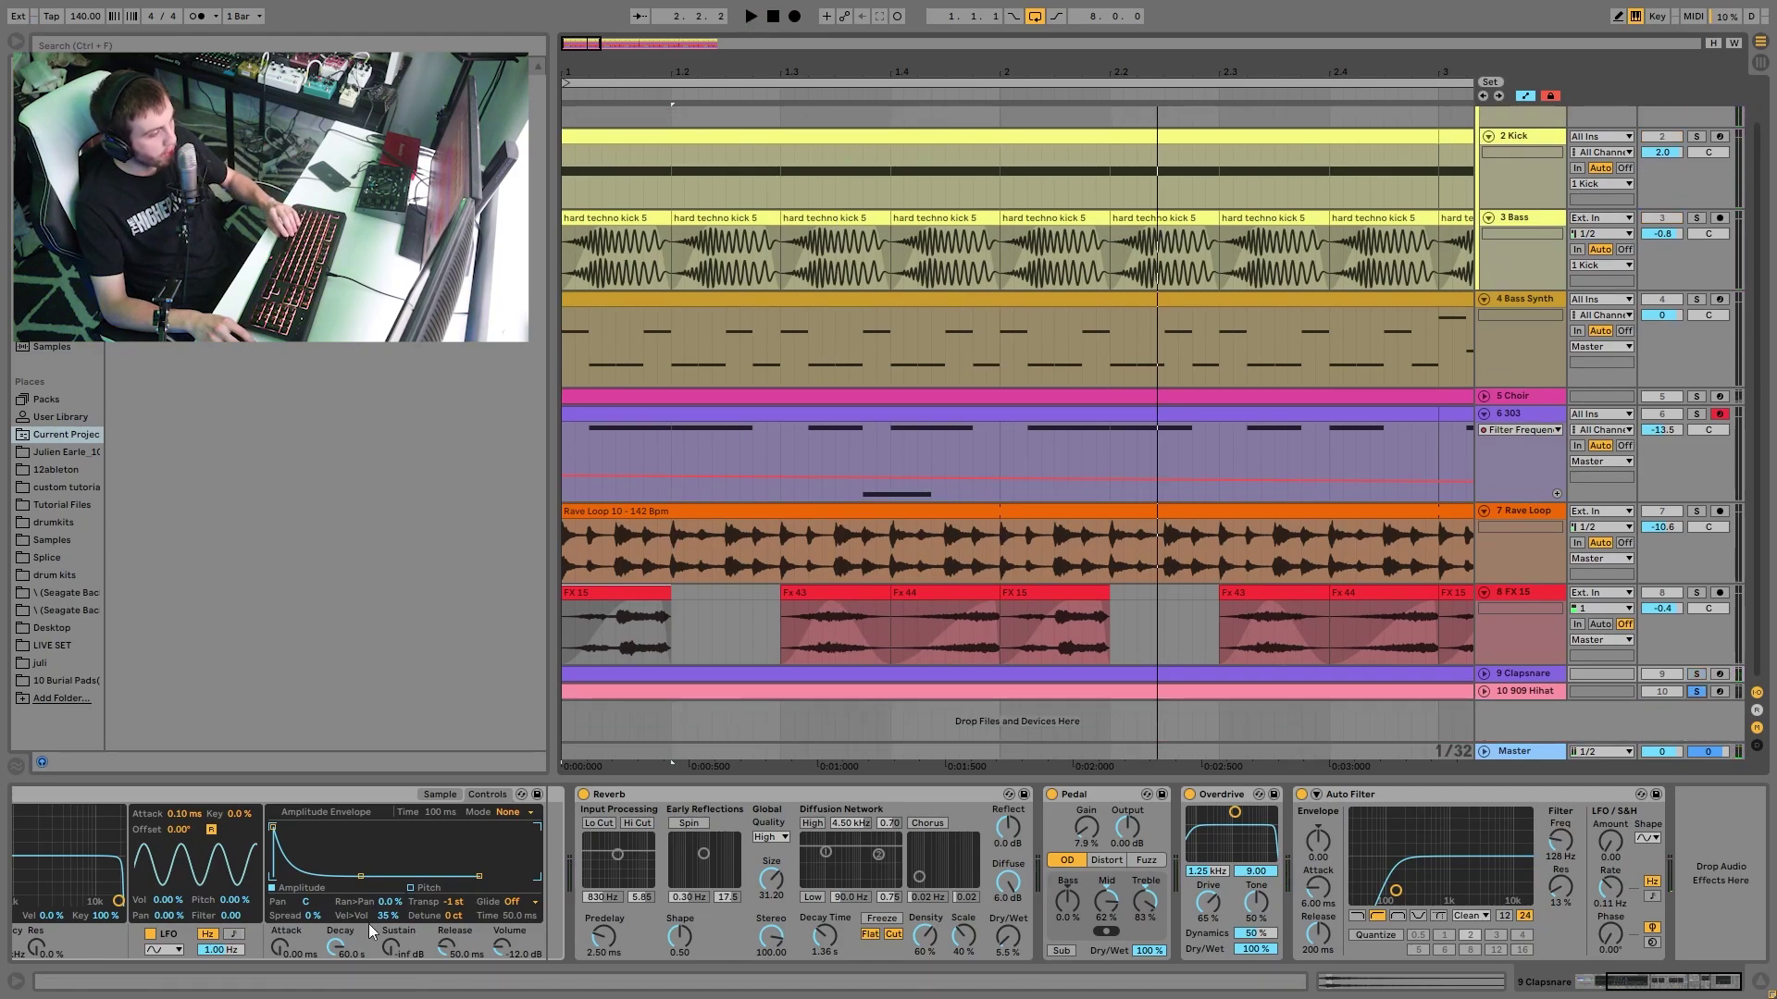
left_click(1523, 691)
key("space")
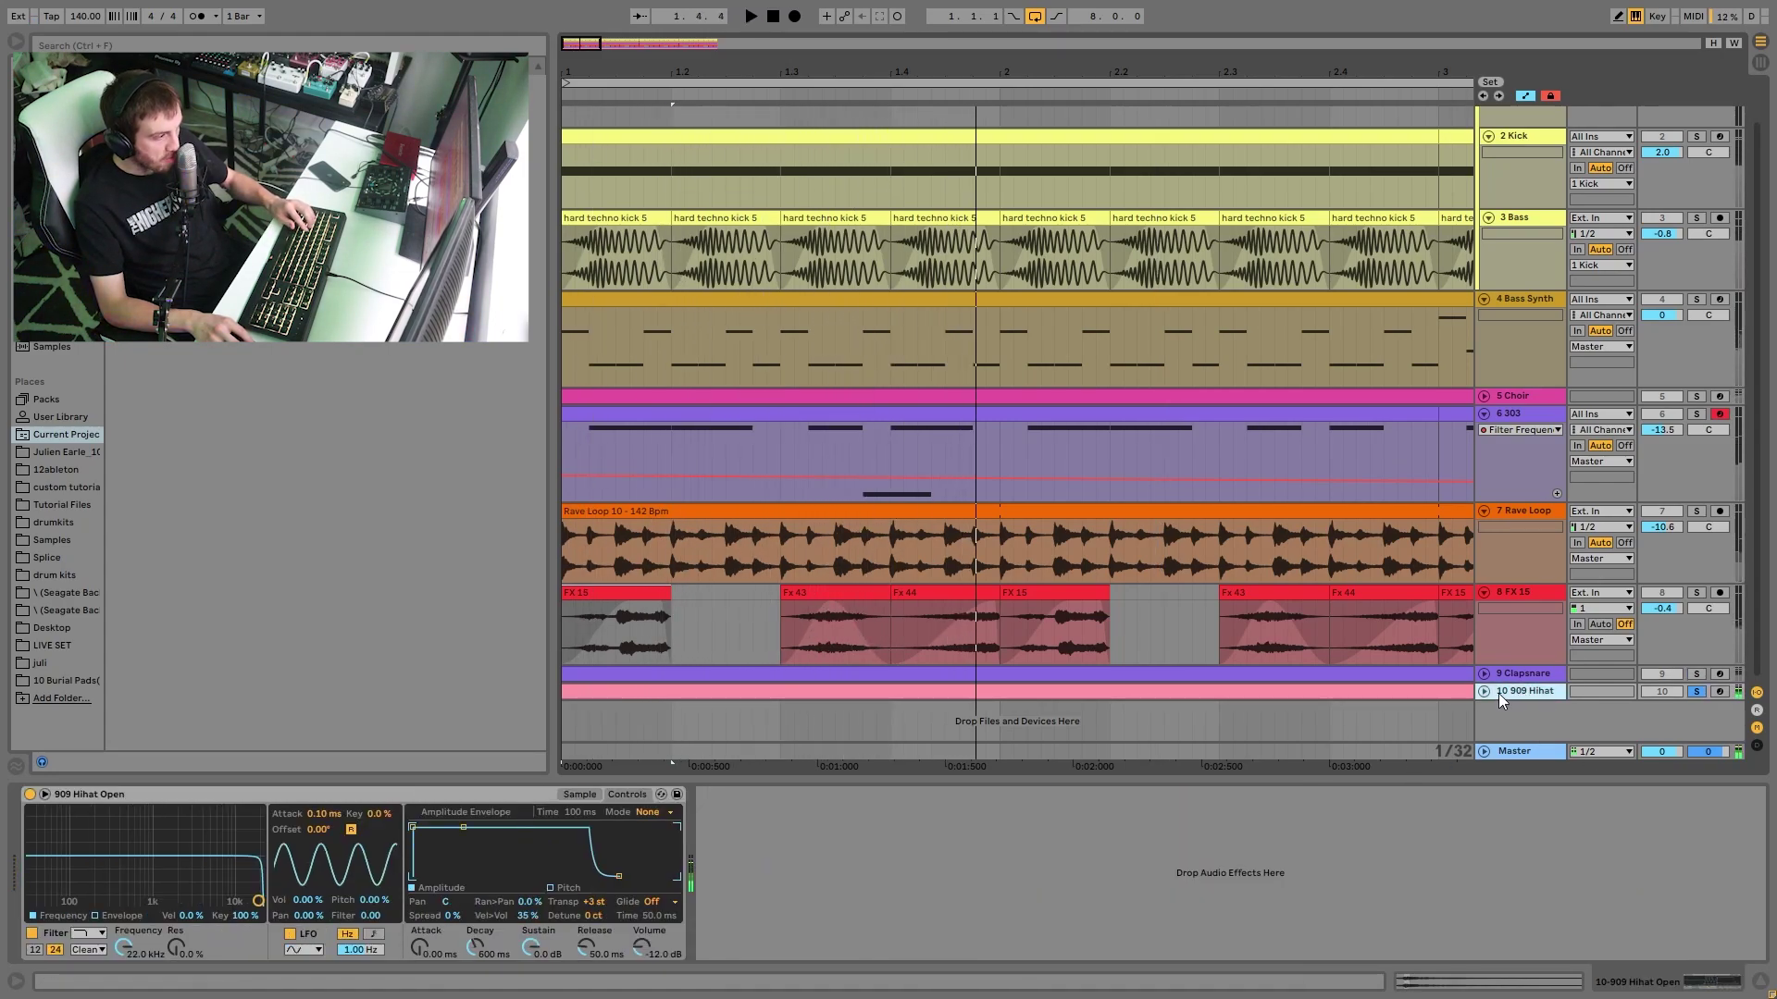
left_click(1484, 691)
key("space")
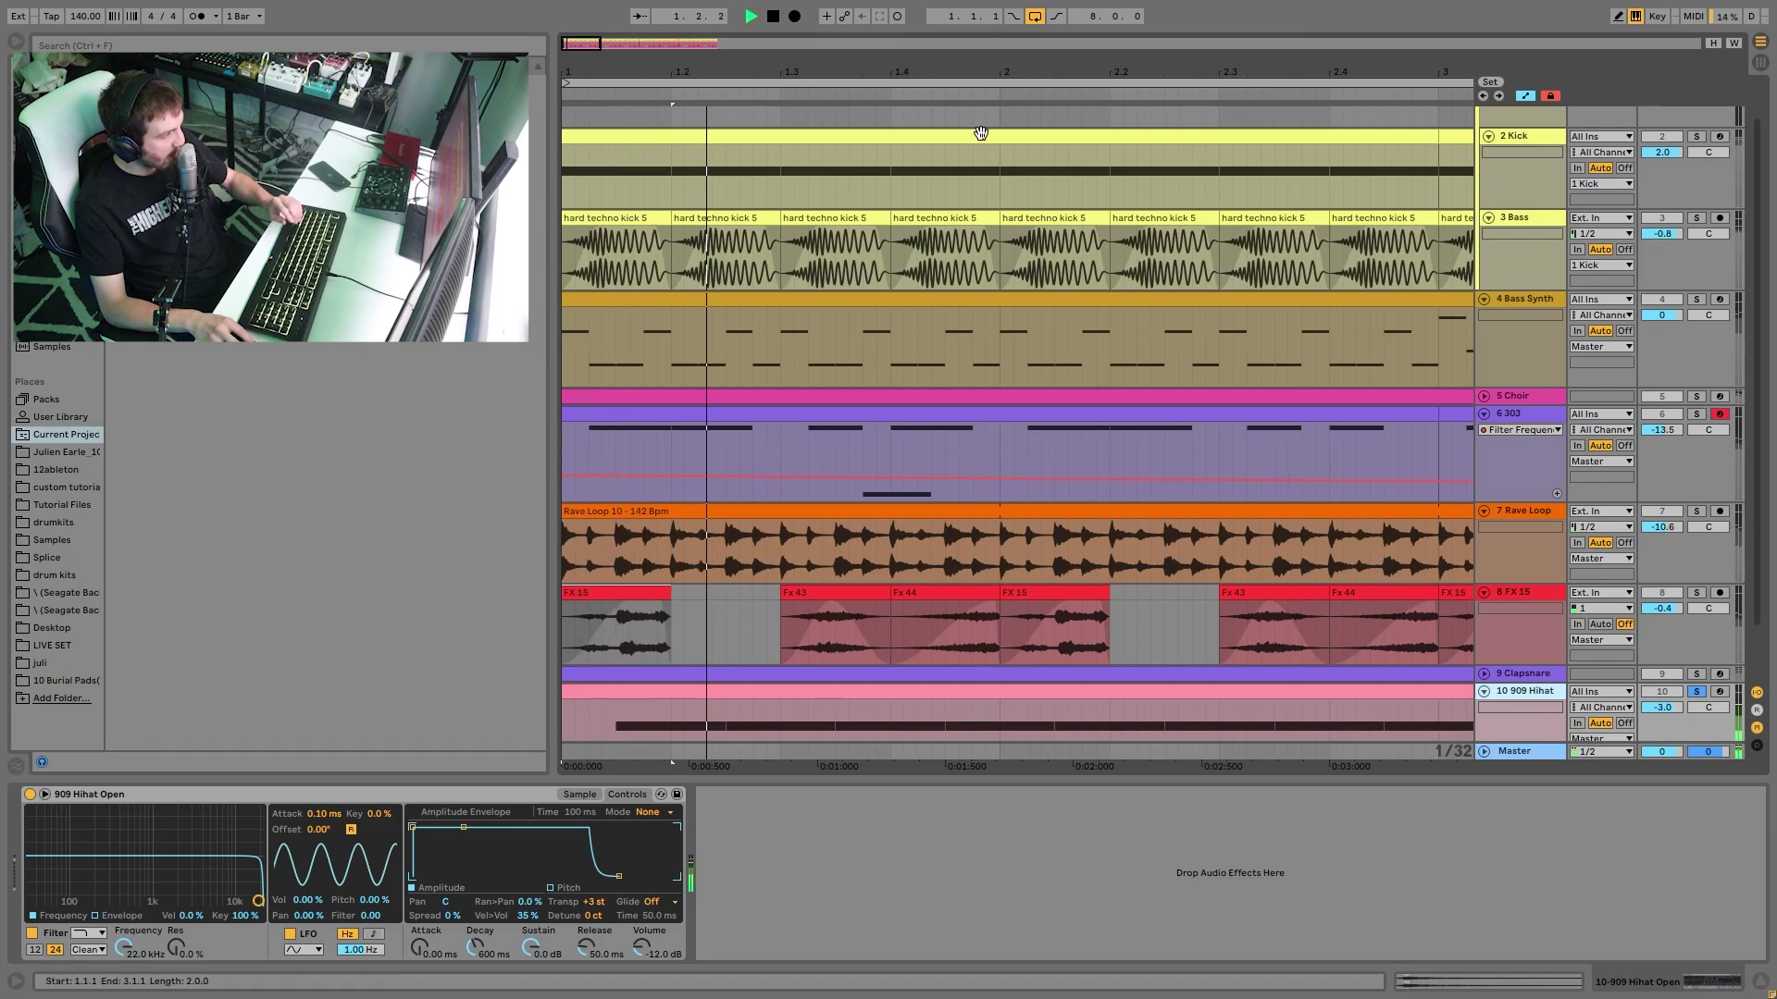
- Fit the whole arrangement in view and play the soloed 909 Hihat from the beginning
key("w")
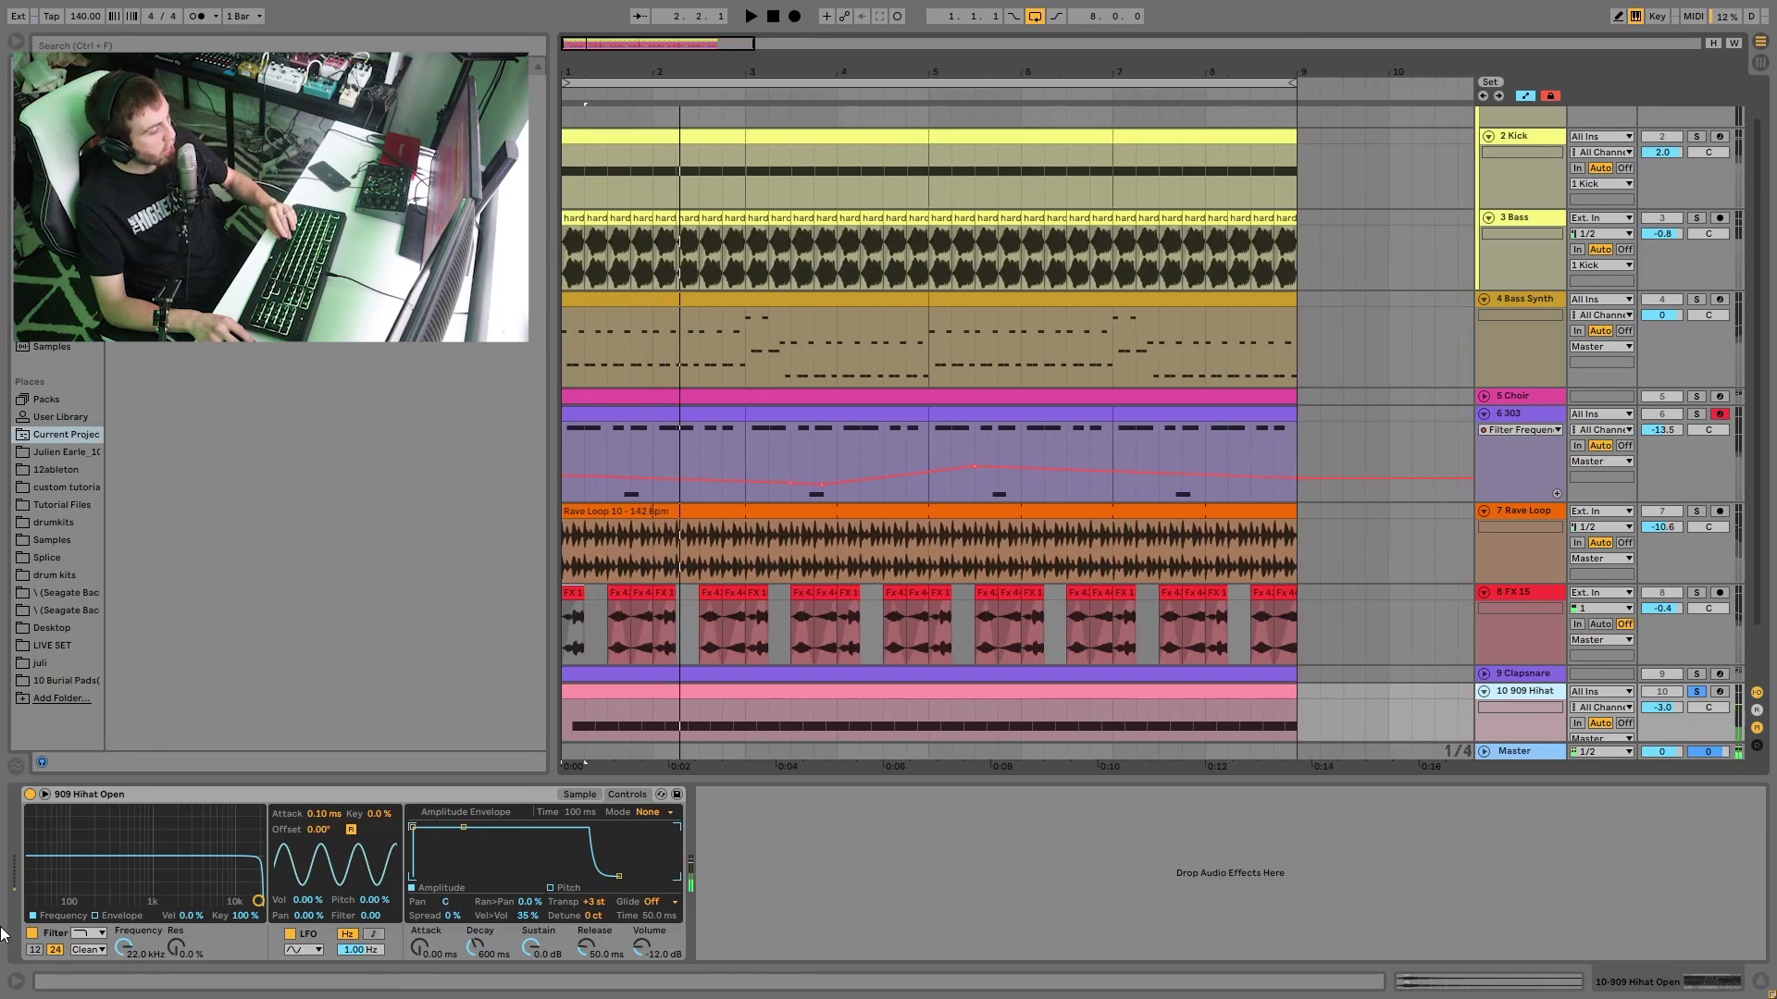
key("space")
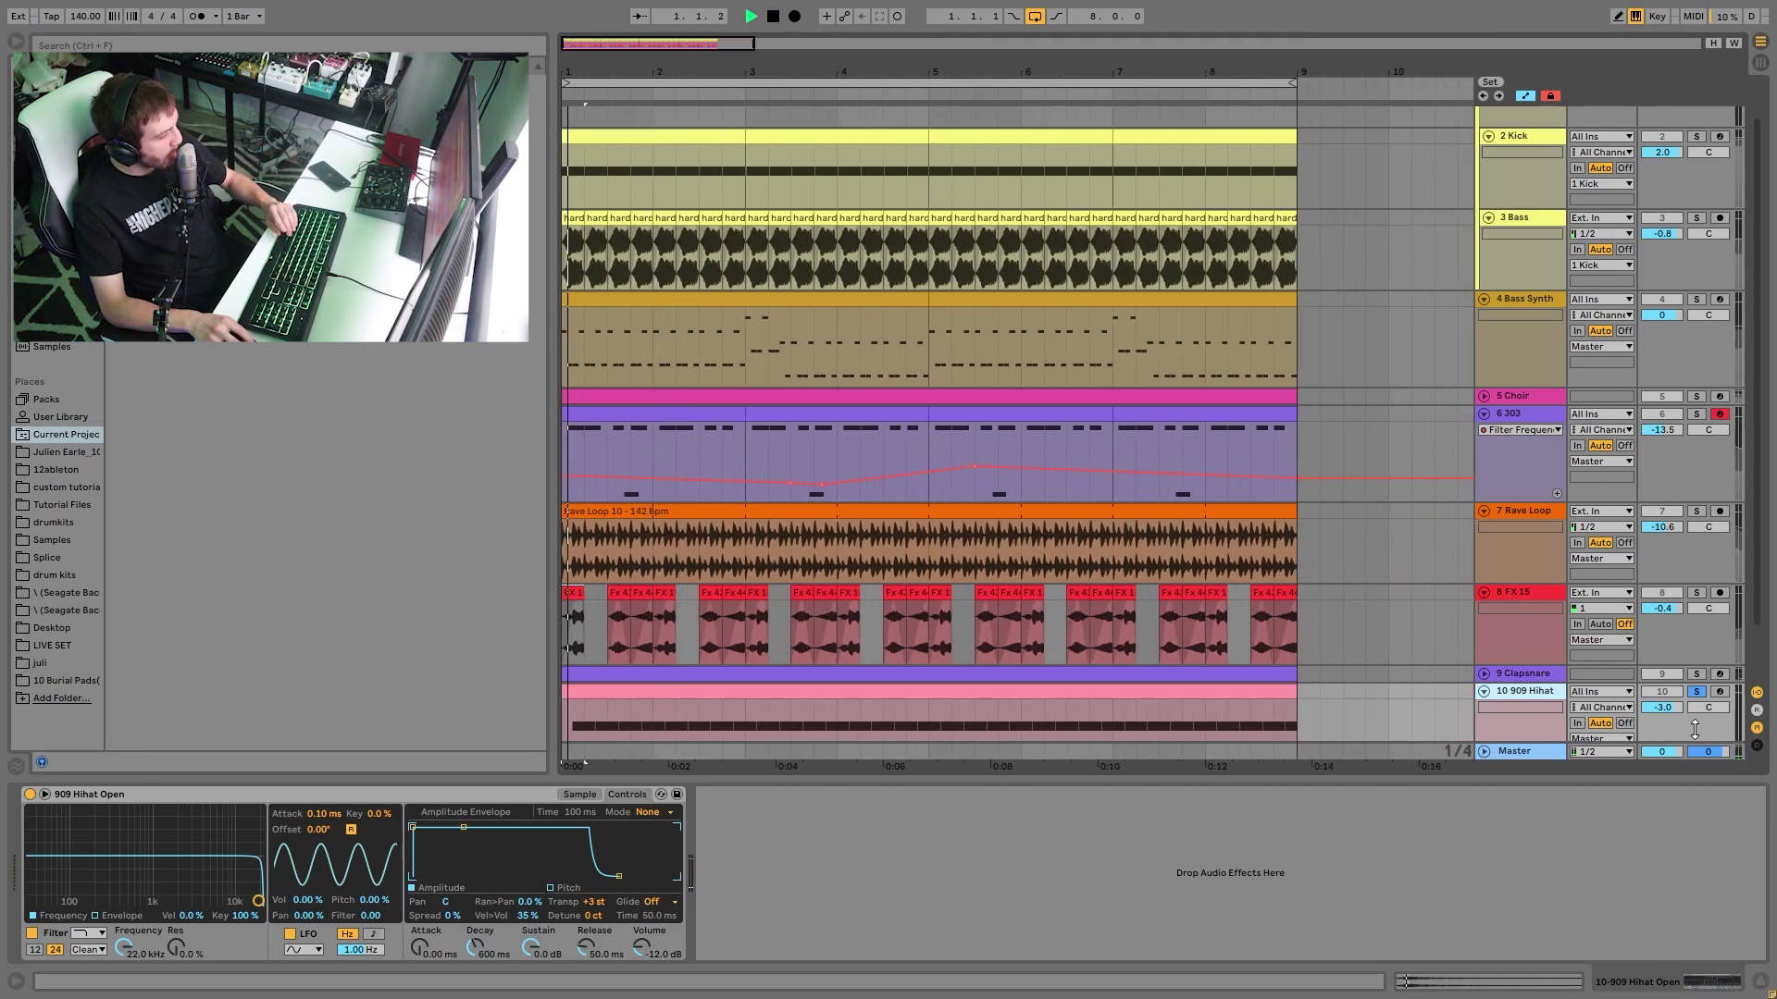
key("space")
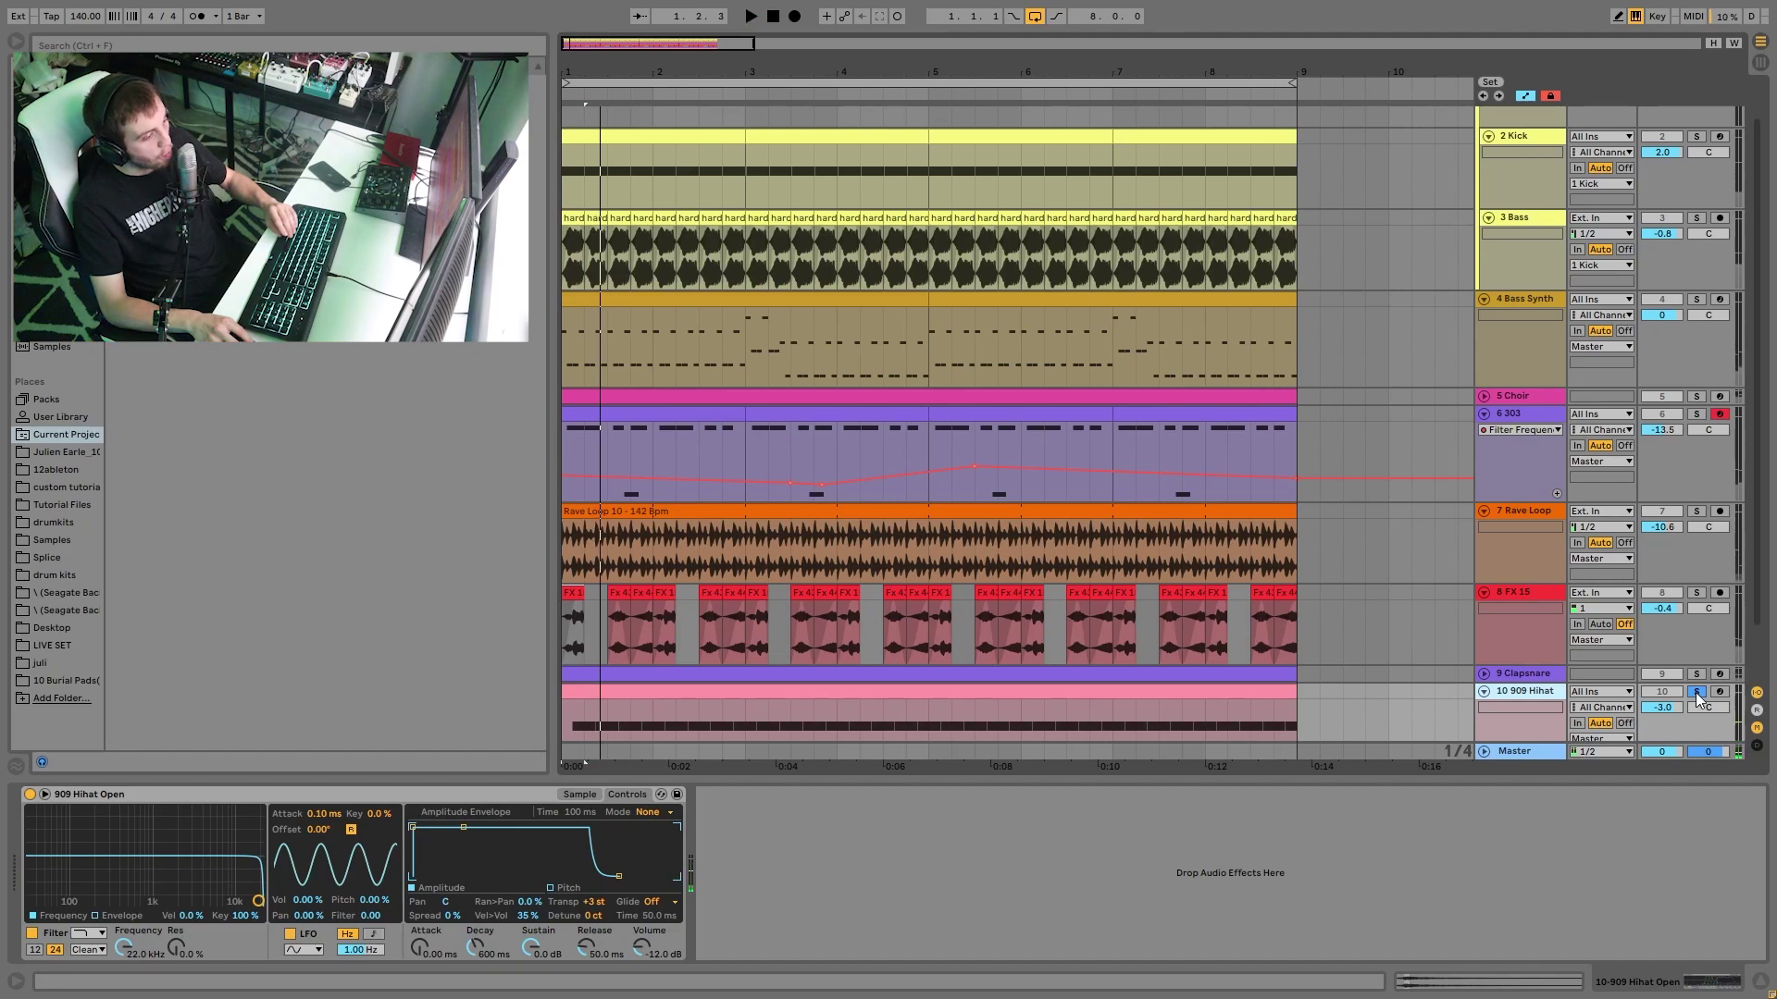
- Unsolo the 909 Hihat track and play the full mix of all tracks
left_click(1697, 694)
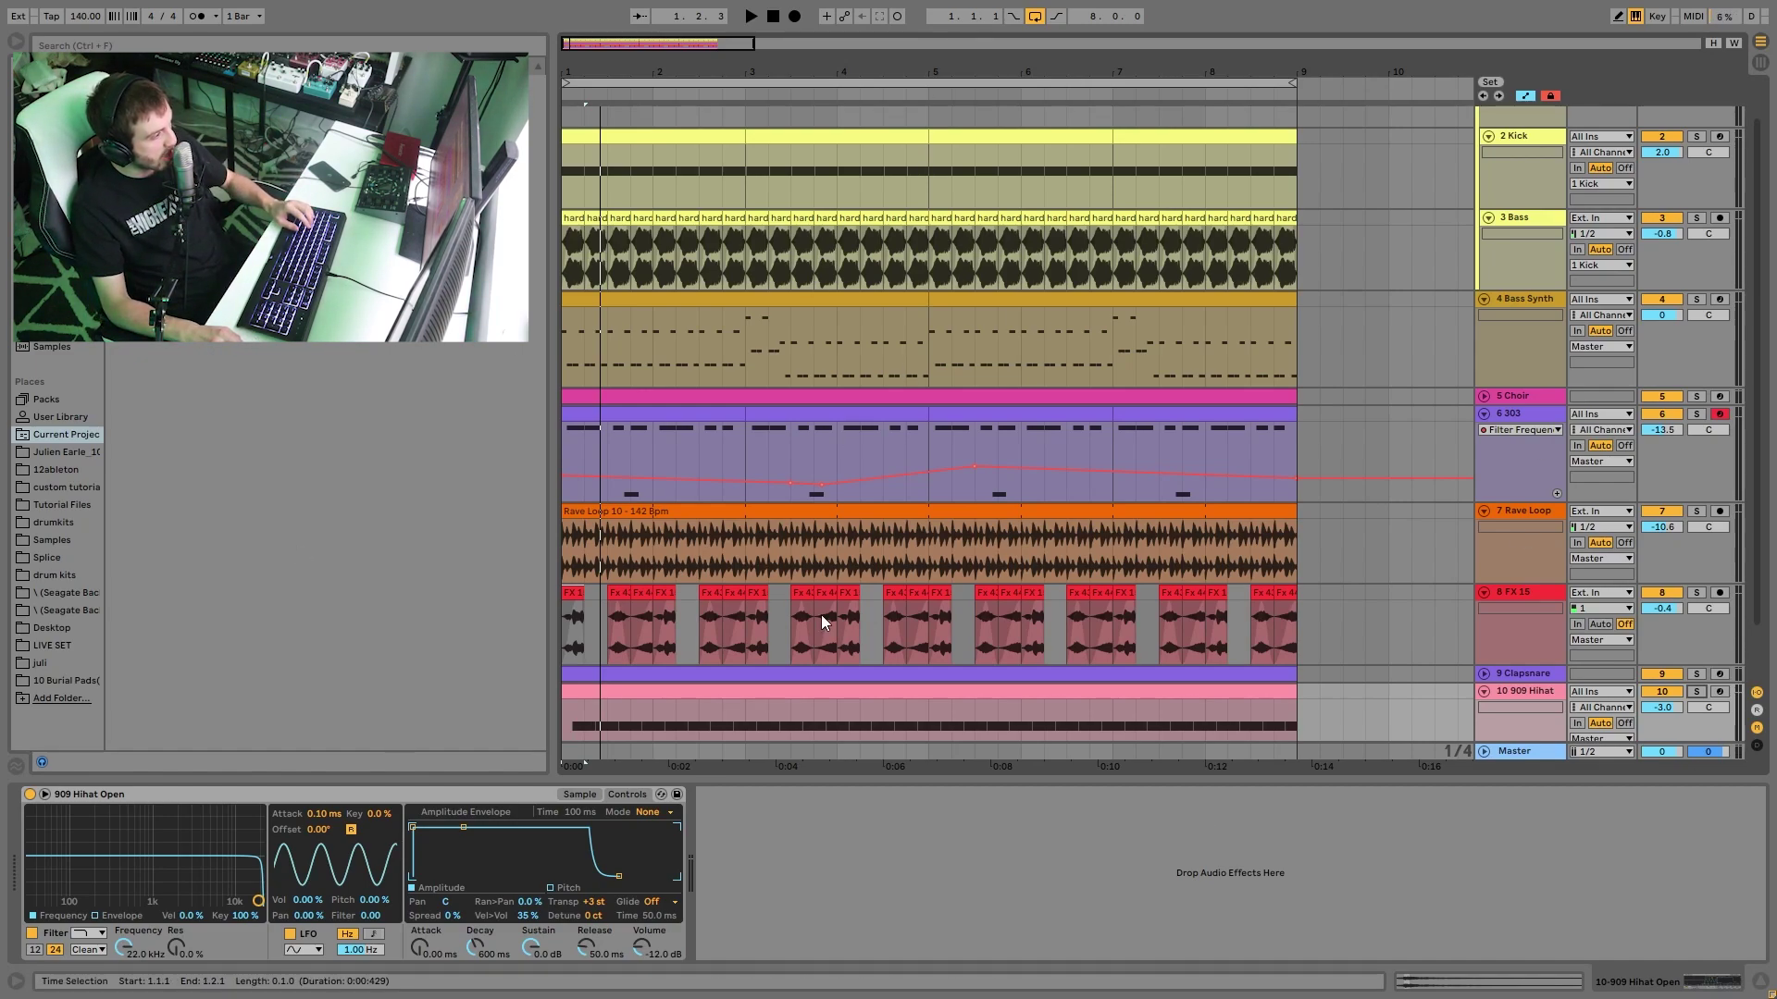
scroll(1080, 358, "down", 2)
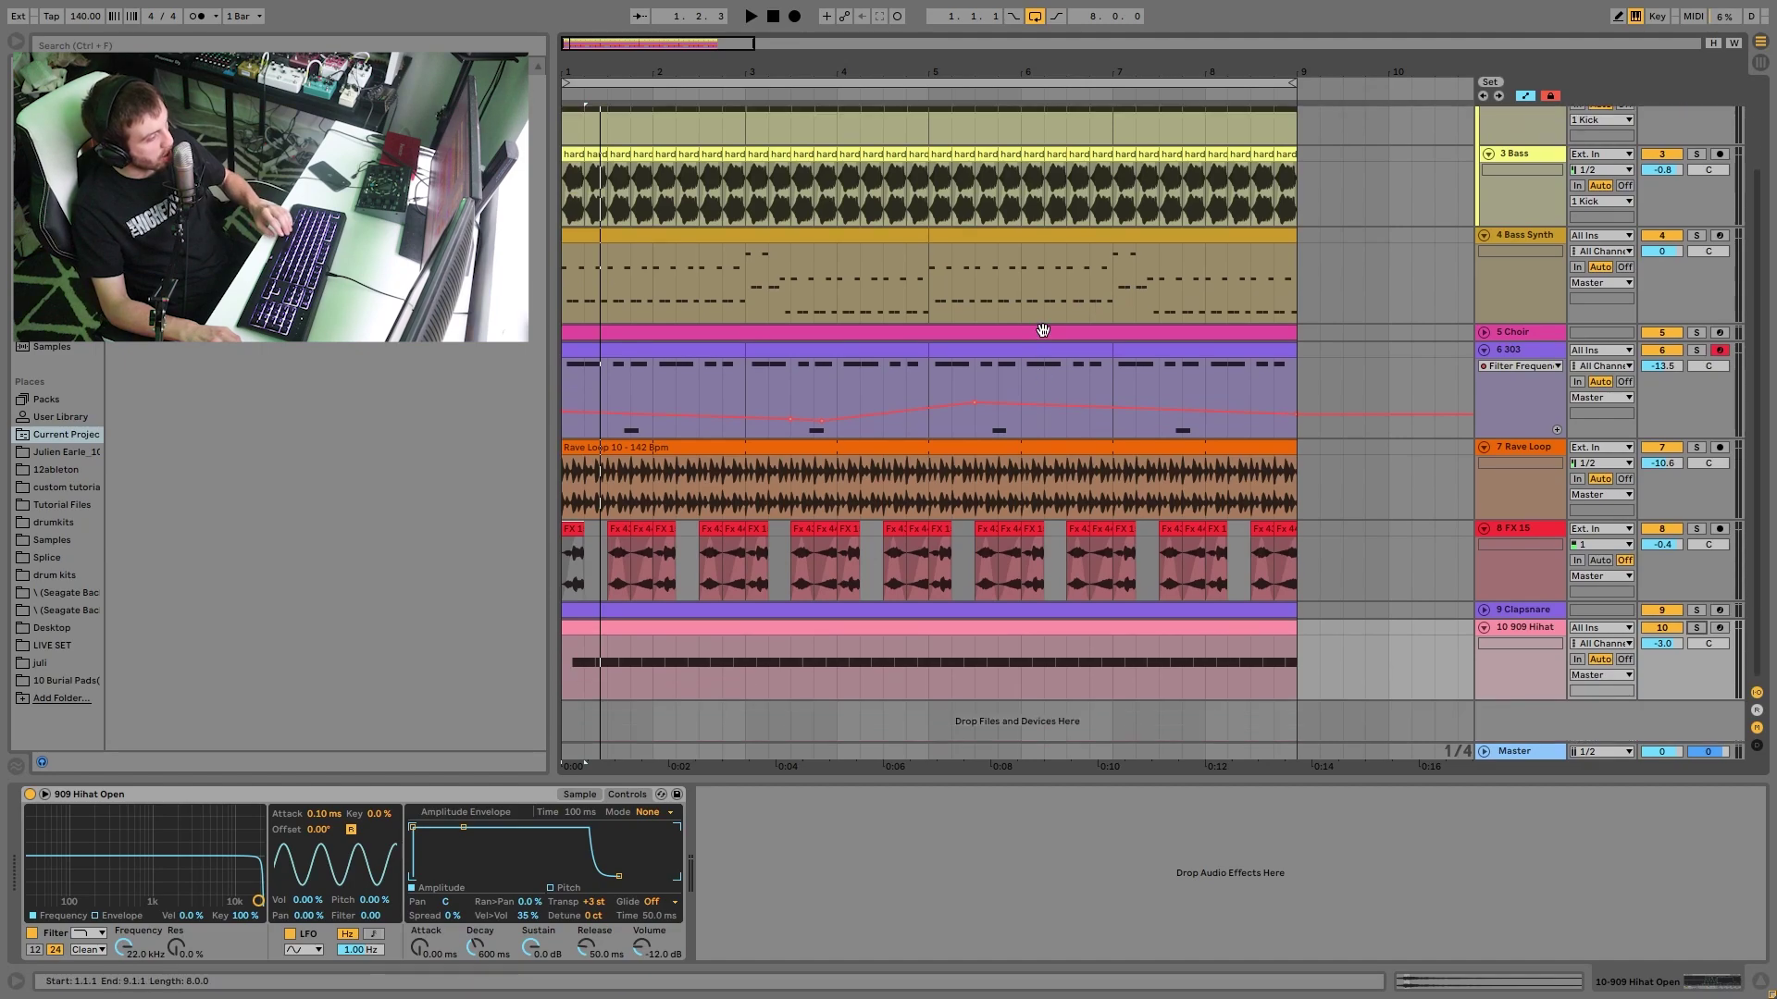
key("space")
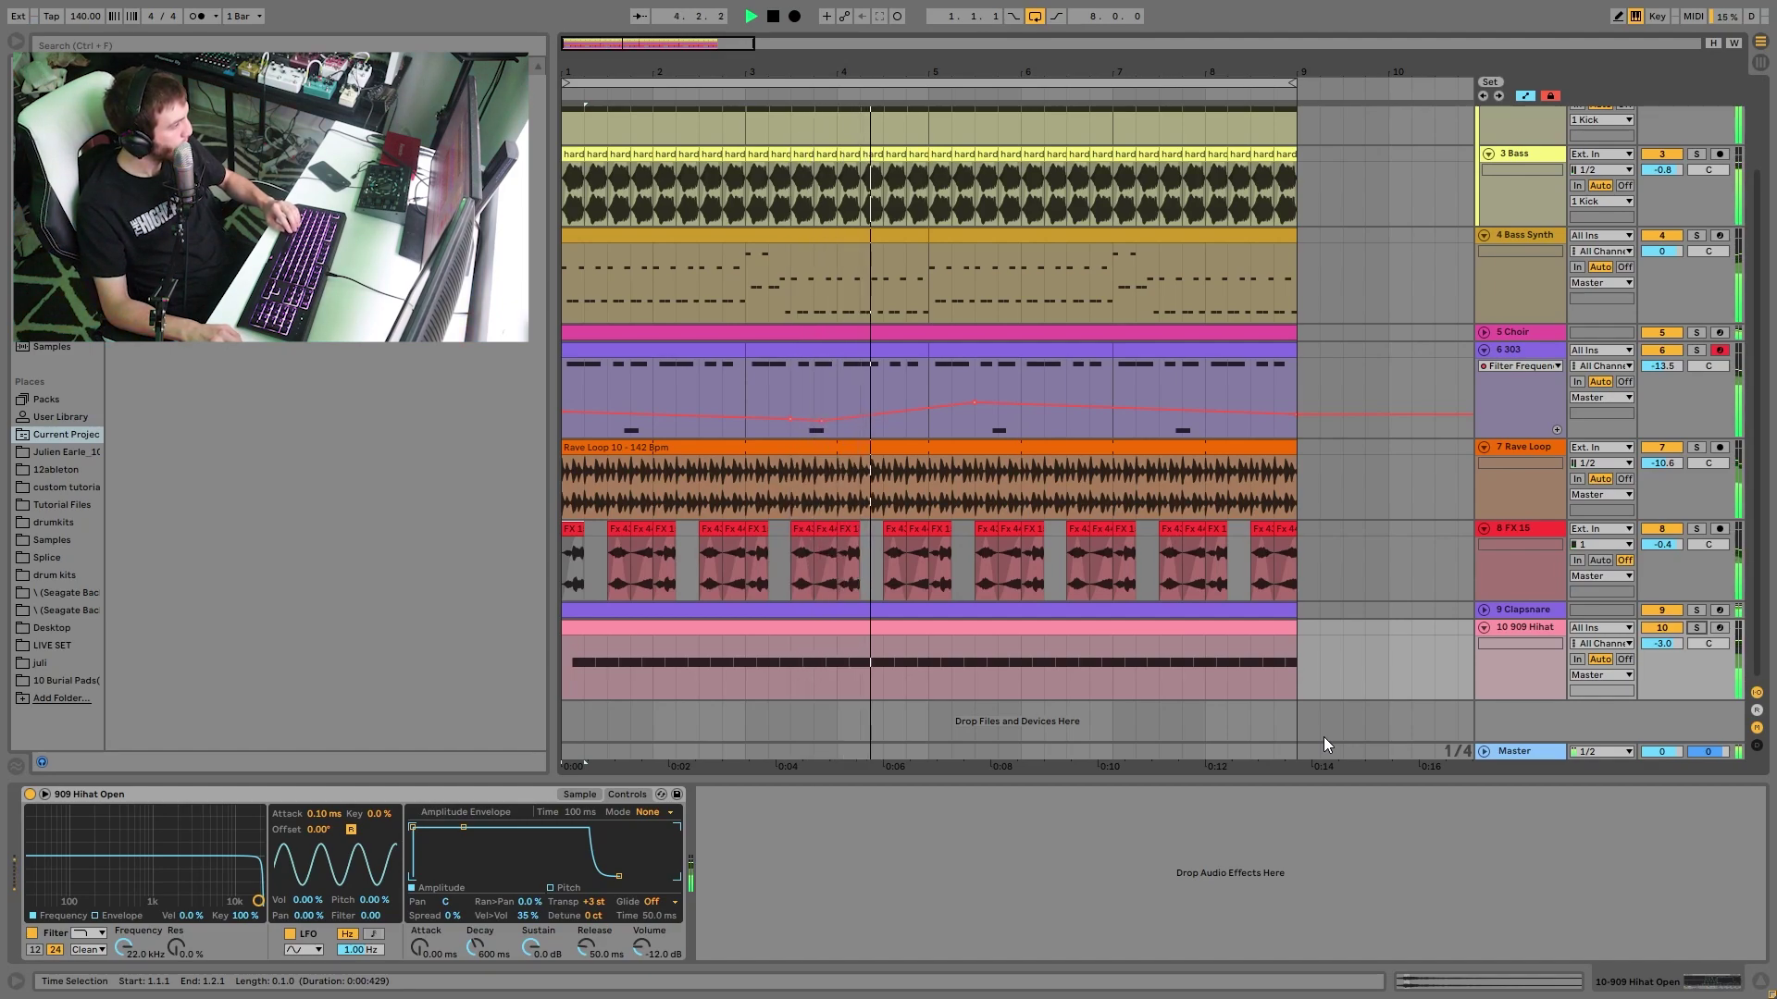
key("space")
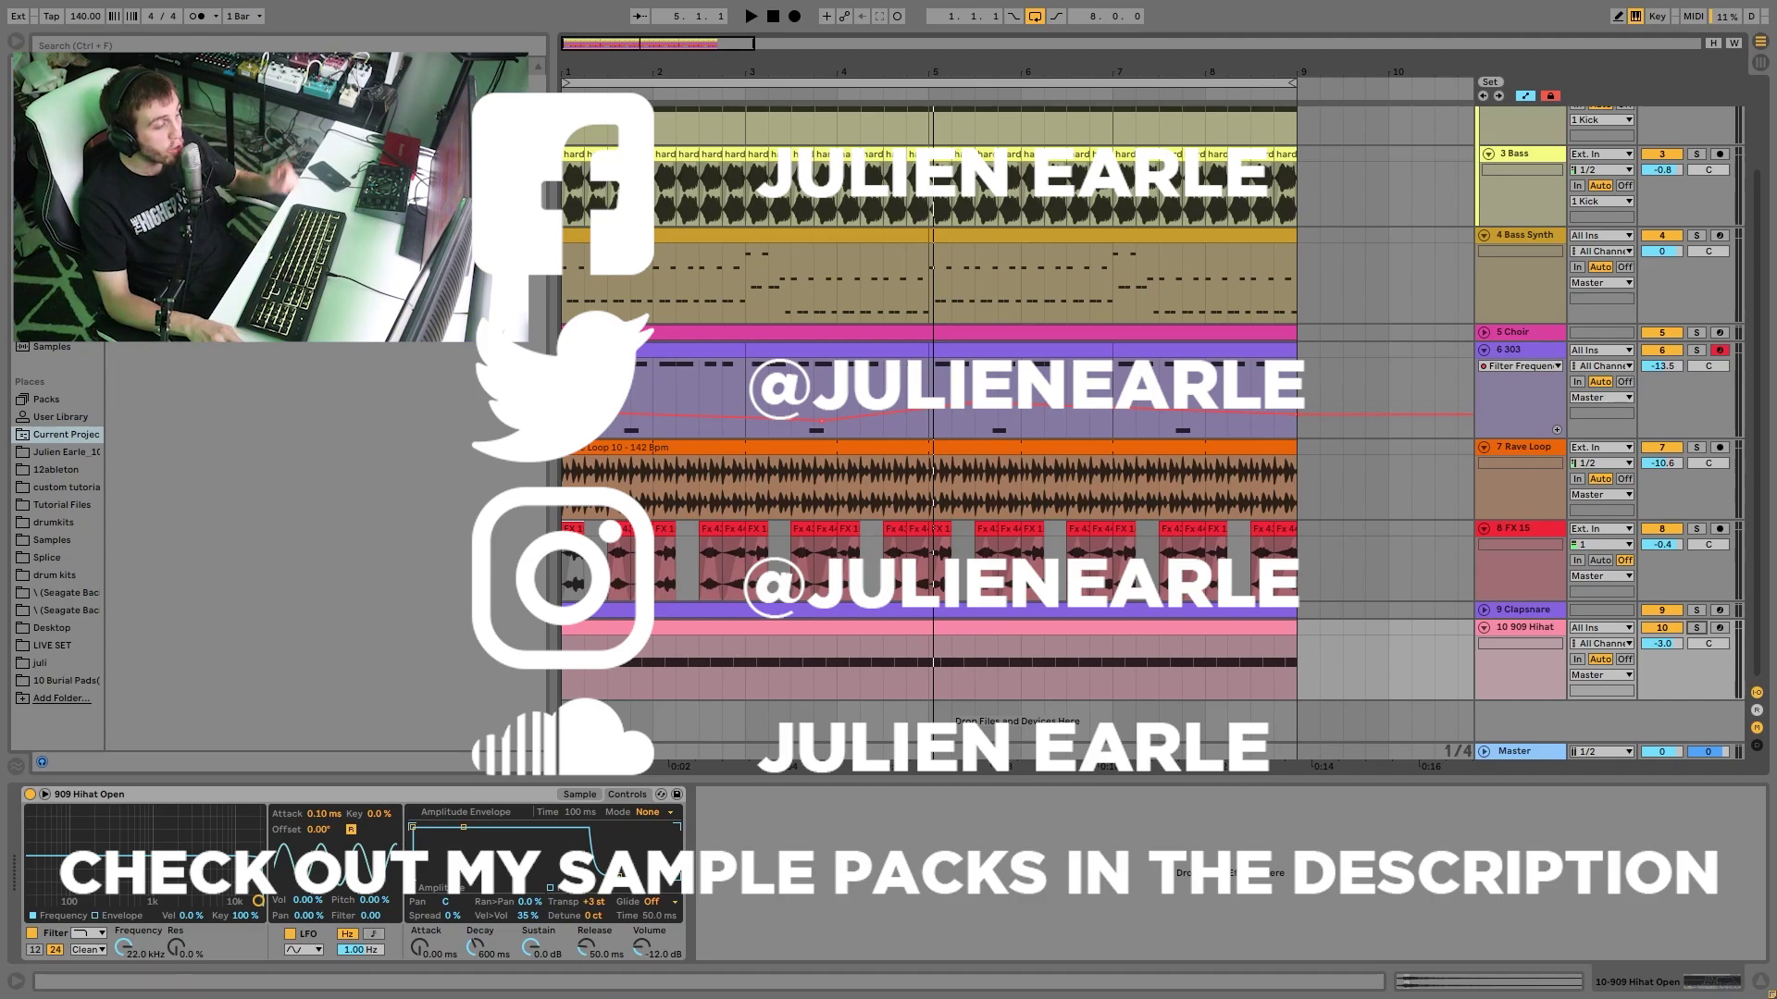
- Fold all the tracks in the arrangement and select the Rave Loop clip
scroll(1257, 380, "up", 3)
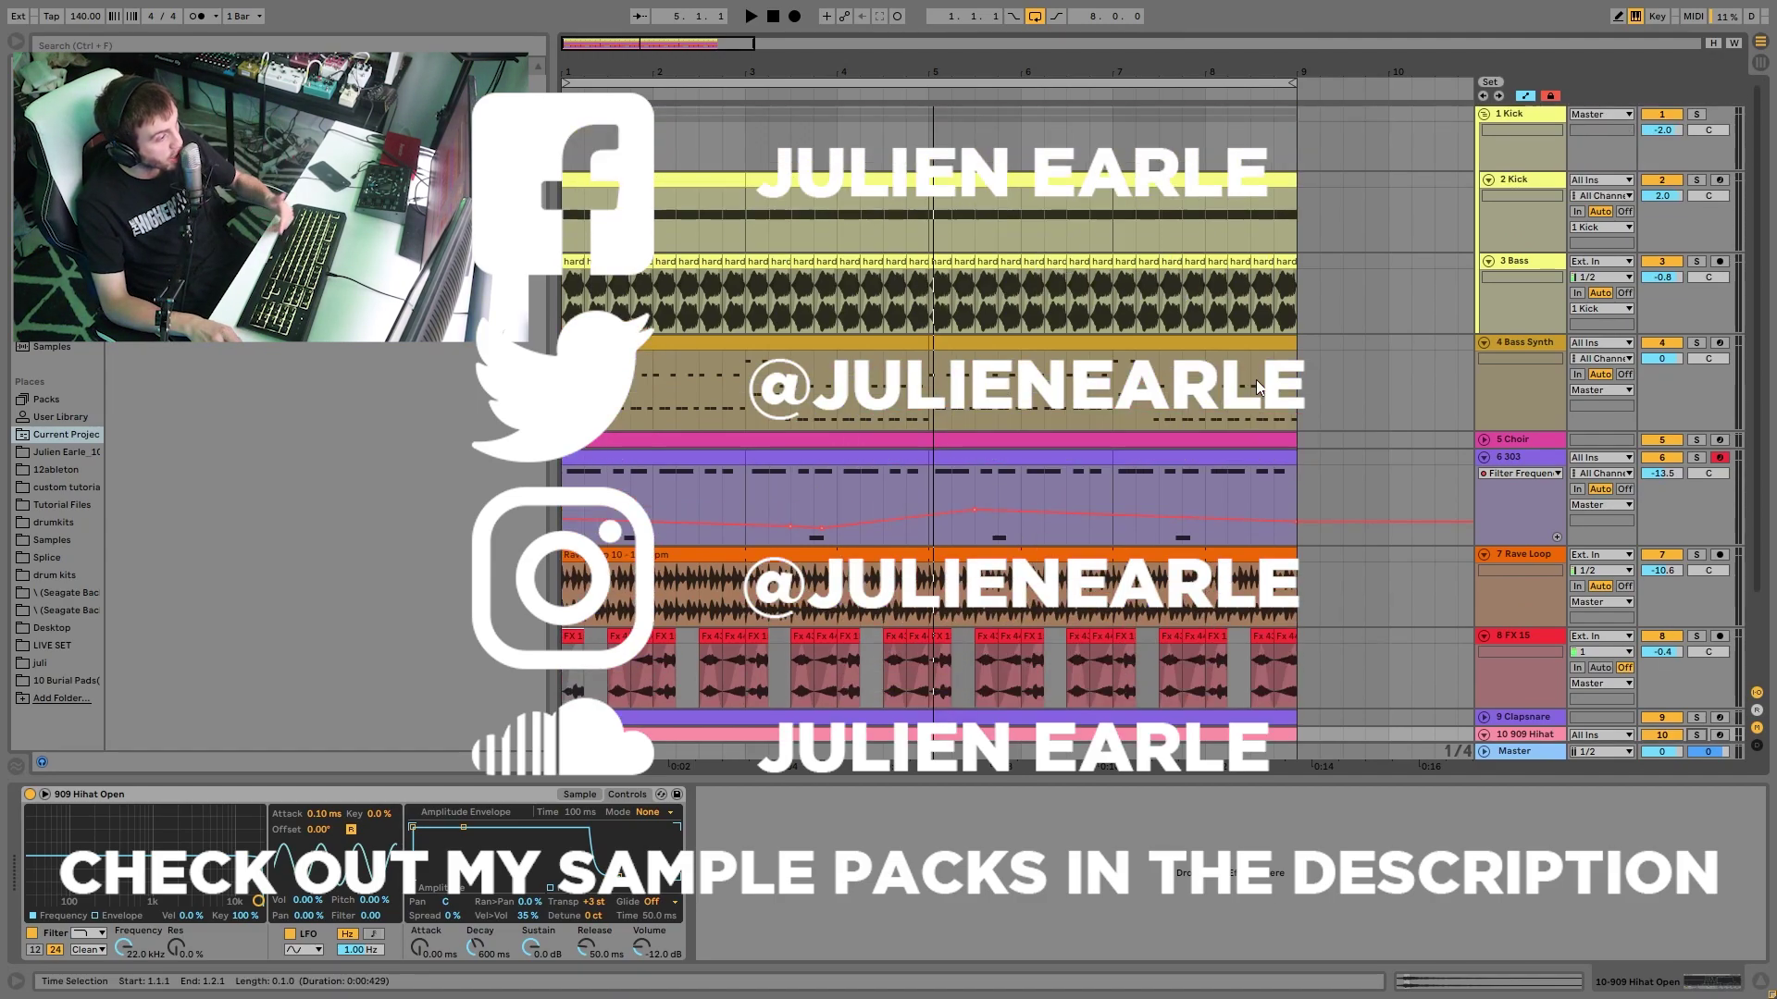
left_click(1519, 341)
key("alt+u")
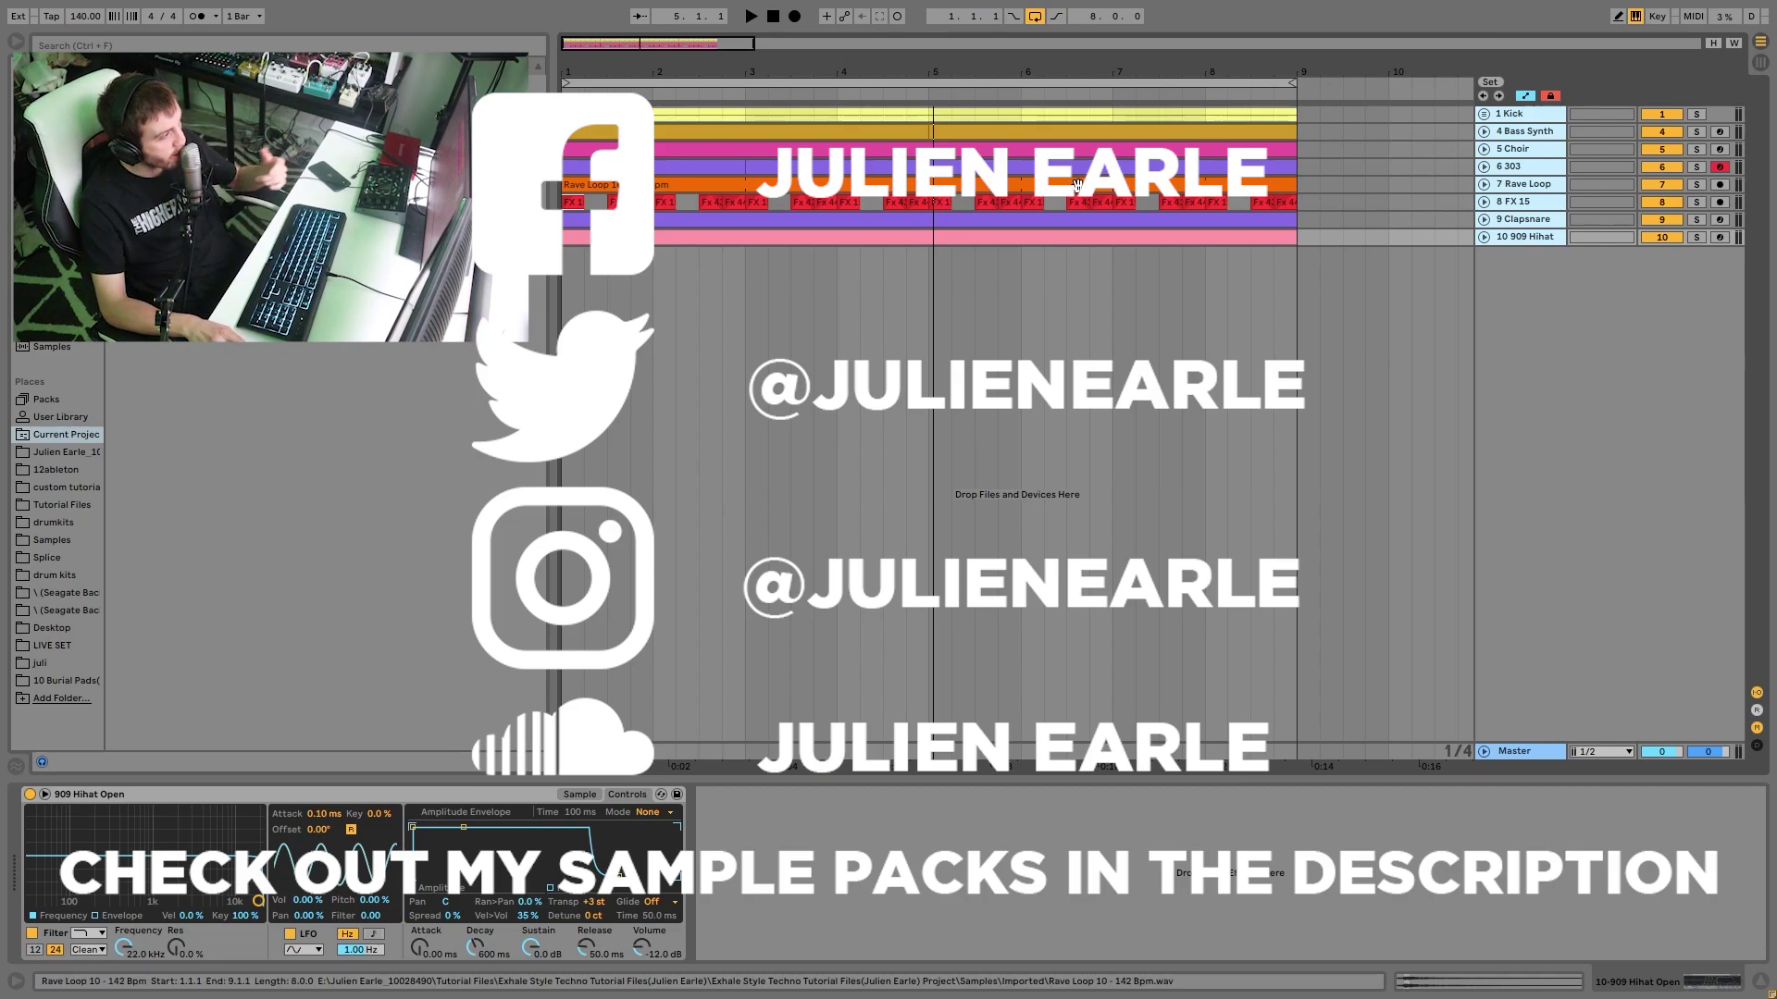
left_click(913, 195)
left_click(909, 189)
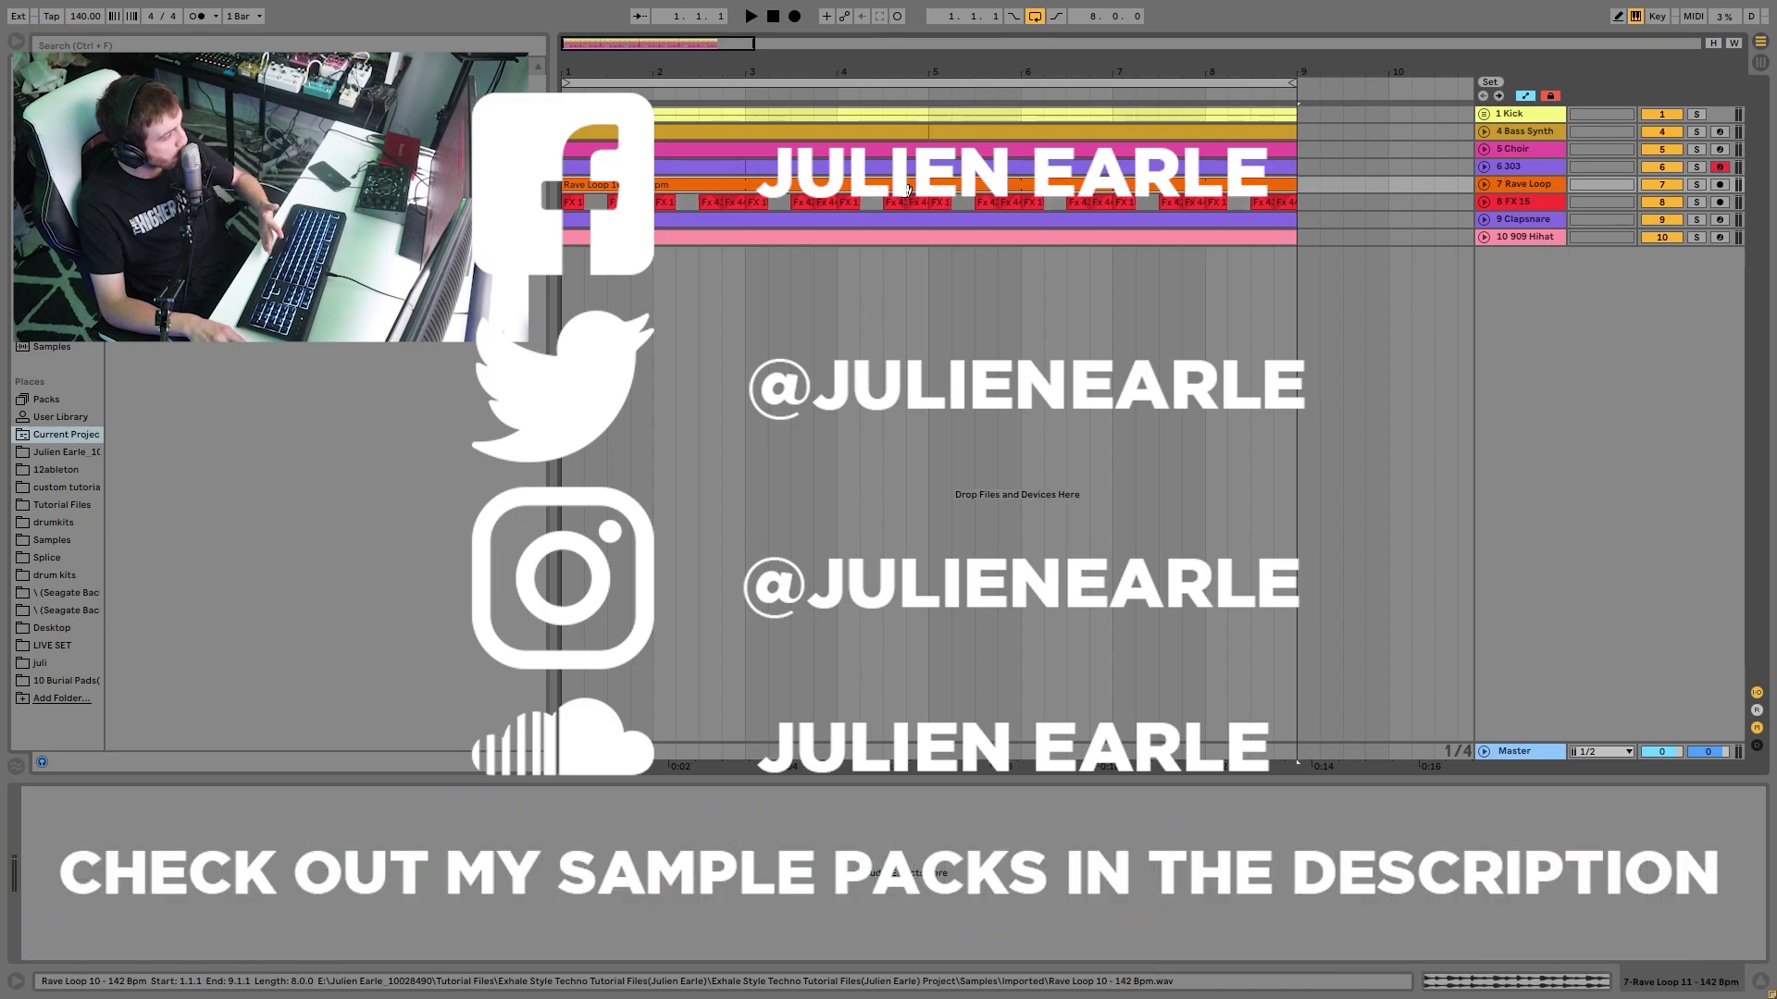